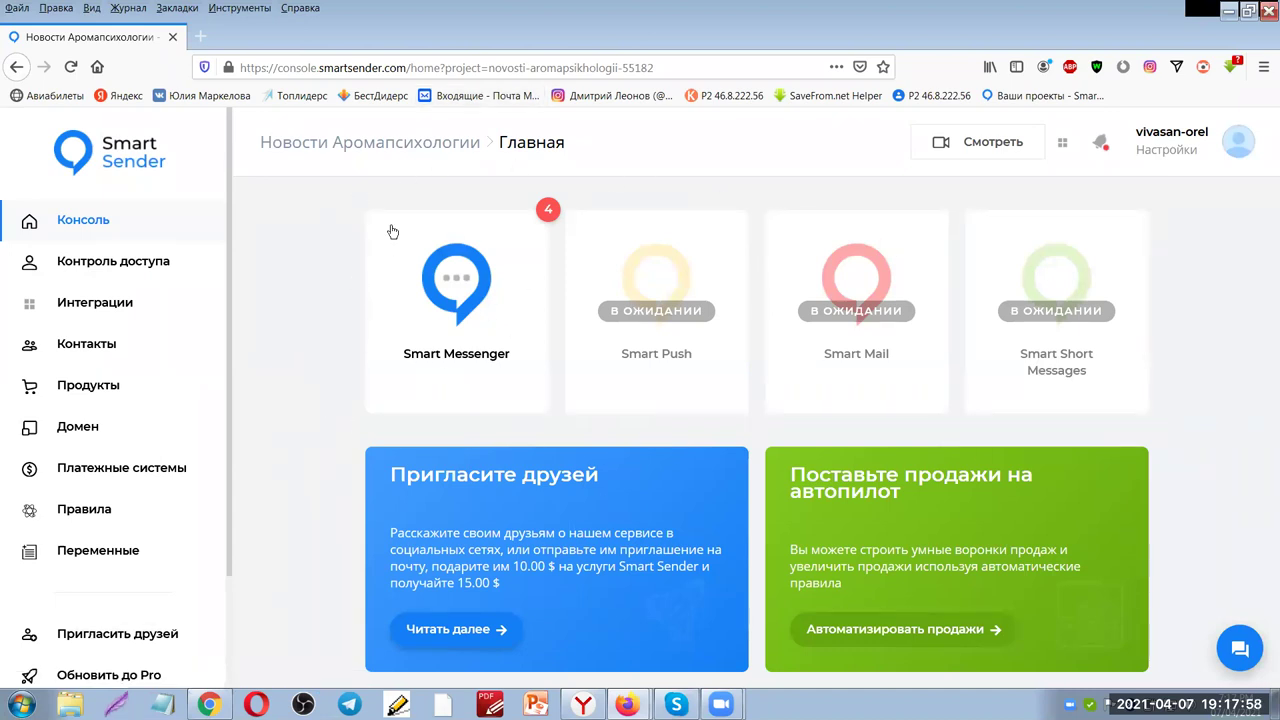
Open the Smart Messenger Информационная панель dashboard and scroll through today's subscription statistics
{"action": "left_click", "coordinate": [460, 294]}
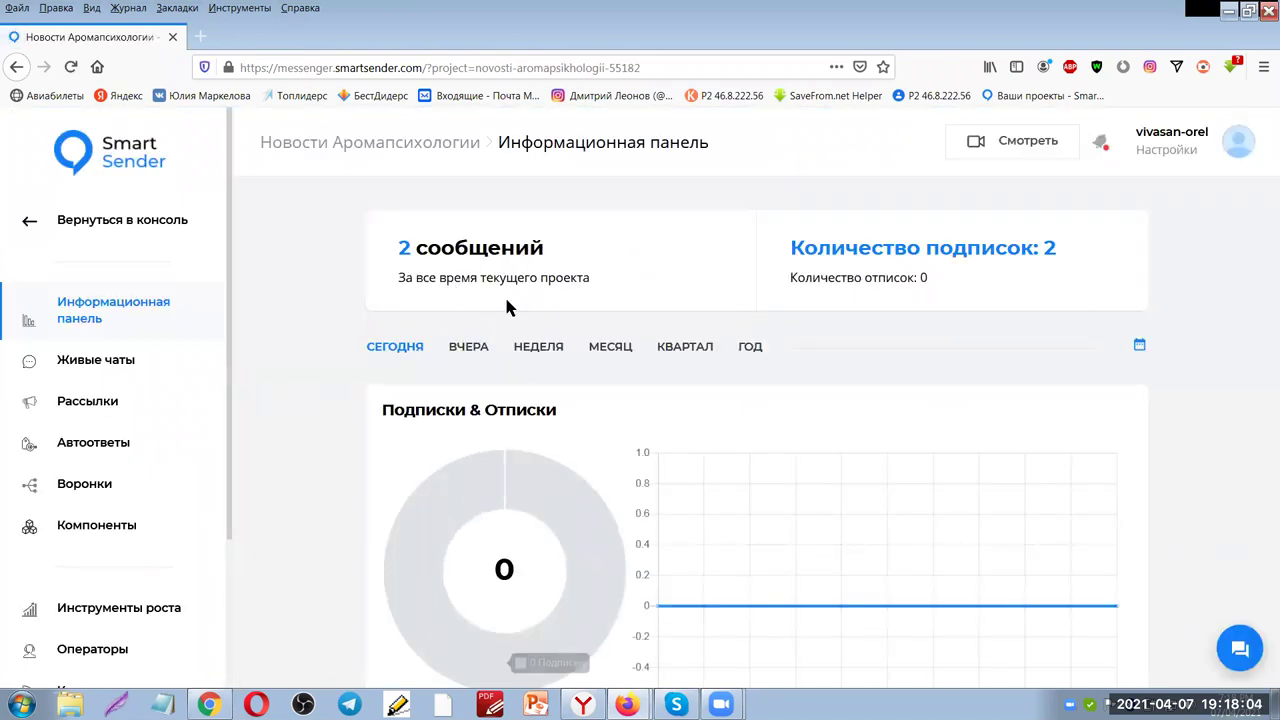
{"action": "scroll", "coordinate": [1077, 452], "scroll_direction": "down", "scroll_amount": 1}
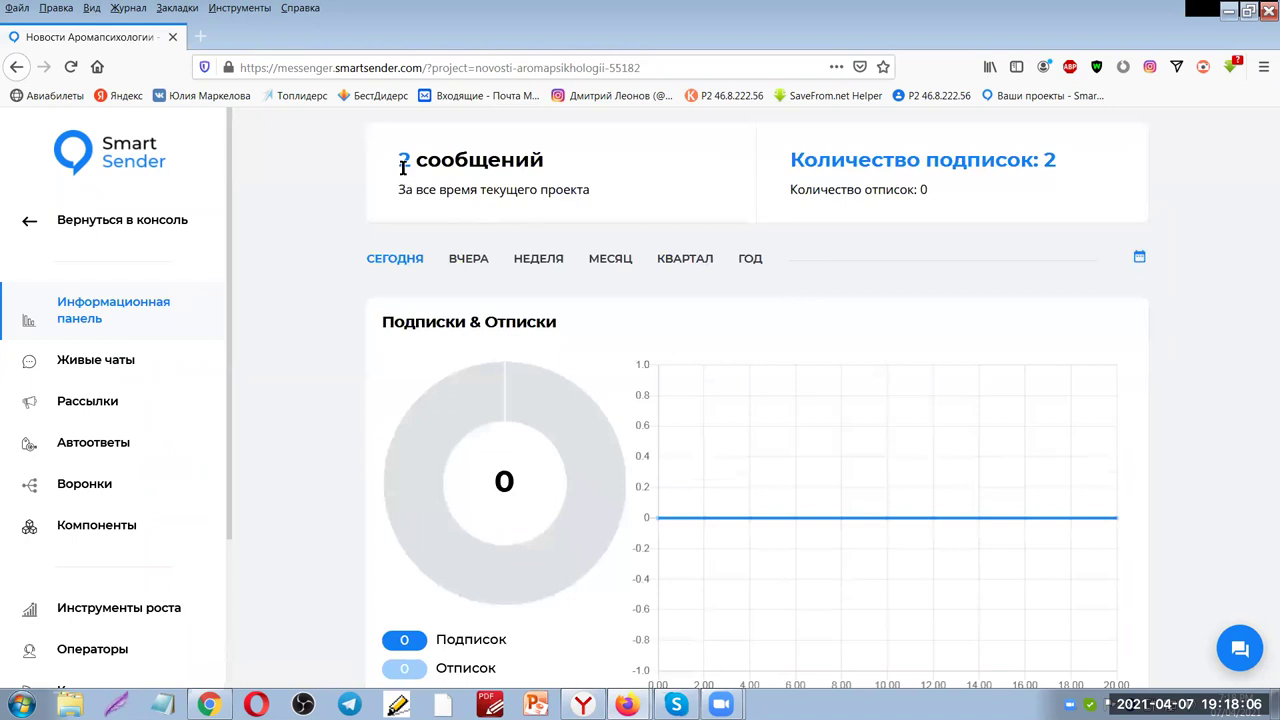
{"action": "scroll", "coordinate": [999, 251], "scroll_direction": "up", "scroll_amount": 1}
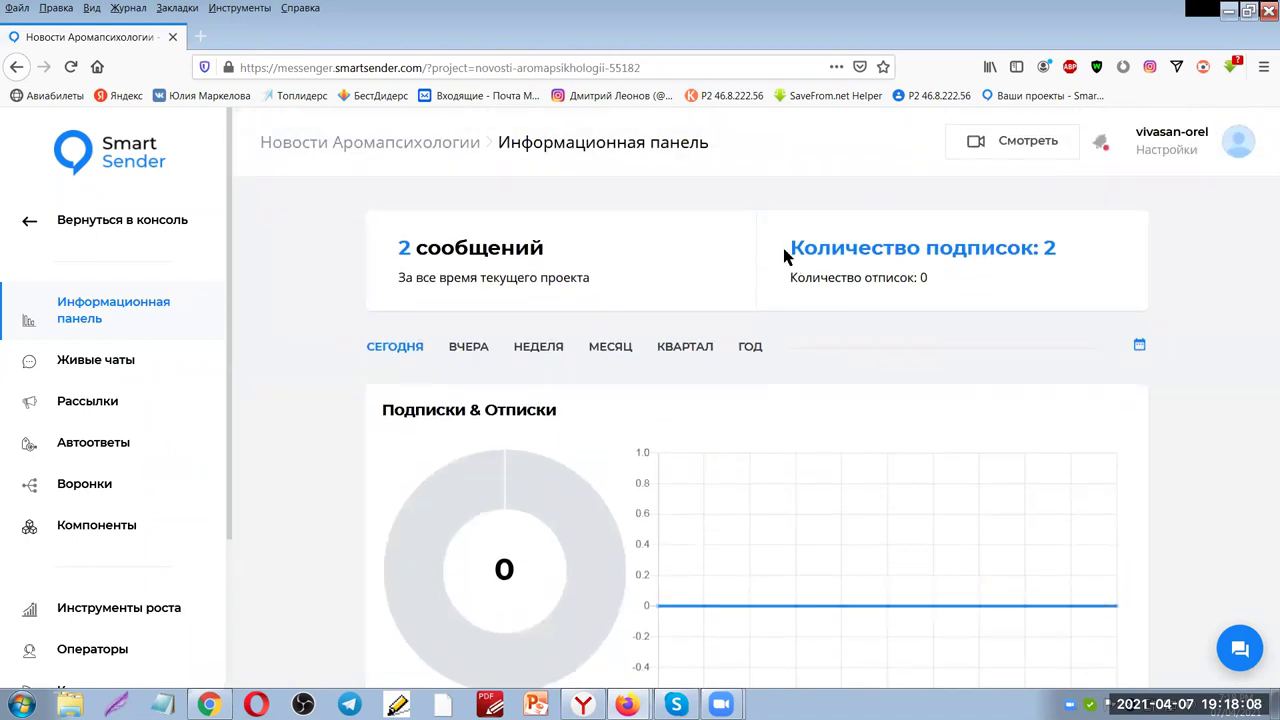
{"action": "scroll", "coordinate": [742, 298], "scroll_direction": "down", "scroll_amount": 2}
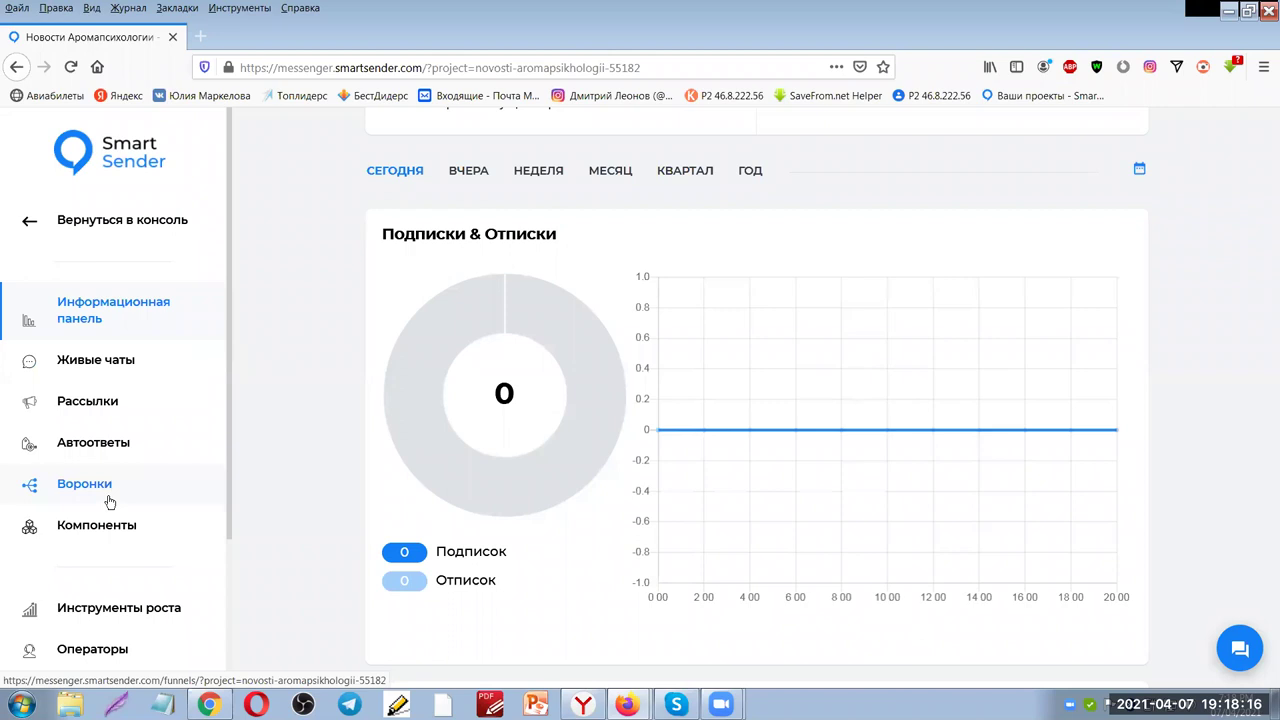
{"action": "scroll", "coordinate": [100, 486], "scroll_direction": "down", "scroll_amount": 2}
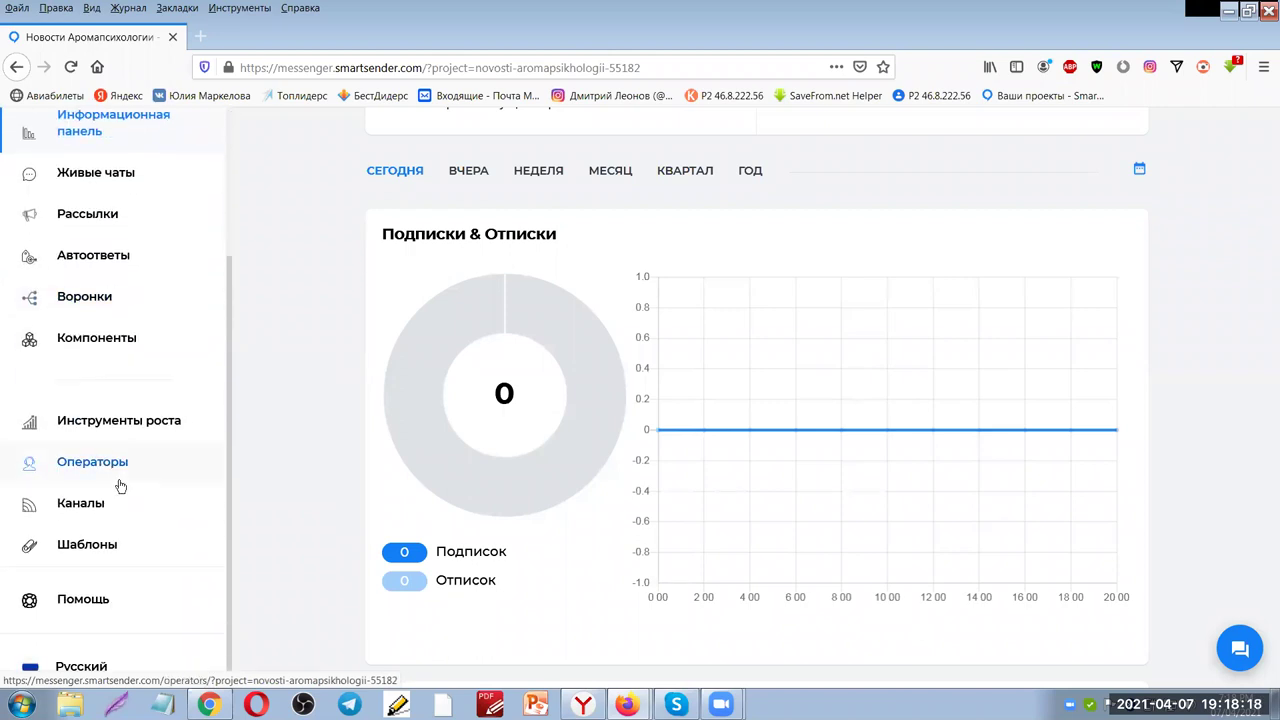
Open the Каналы page listing the Vkontakte, Telegram, Viber and Facebook channels
{"action": "left_click", "coordinate": [65, 510]}
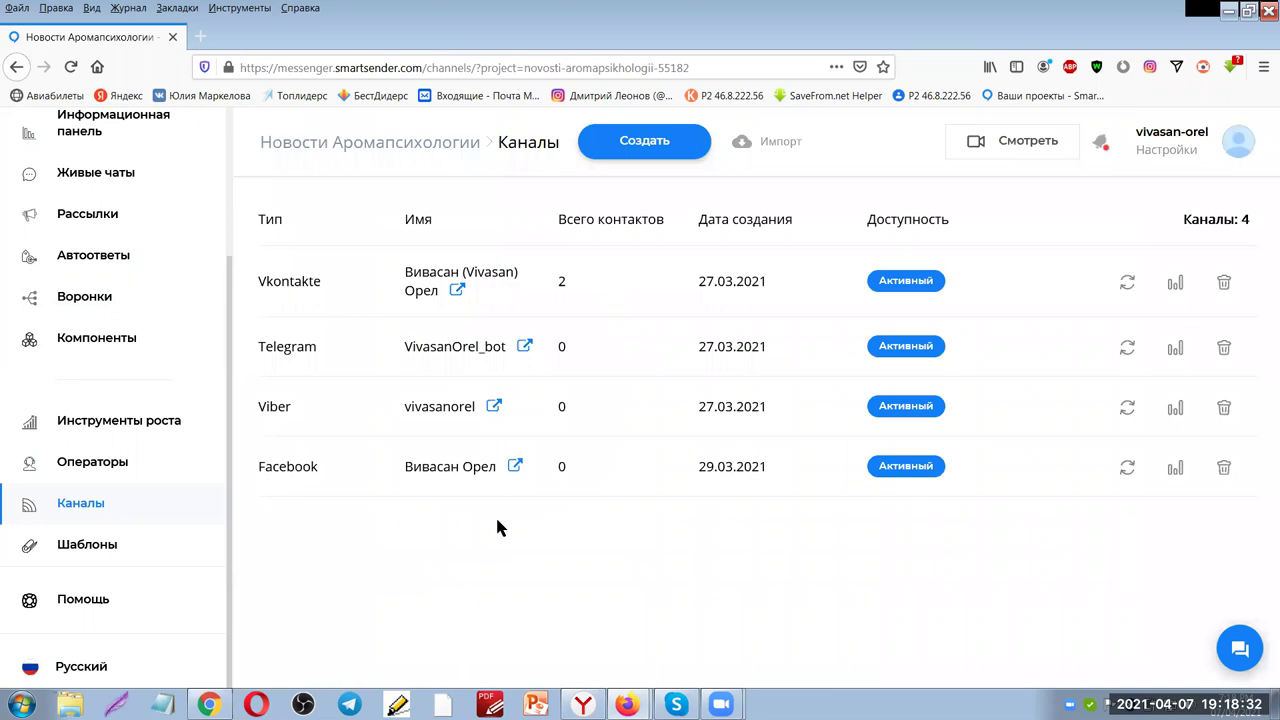
{"action": "scroll", "coordinate": [148, 458], "scroll_direction": "up", "scroll_amount": 3}
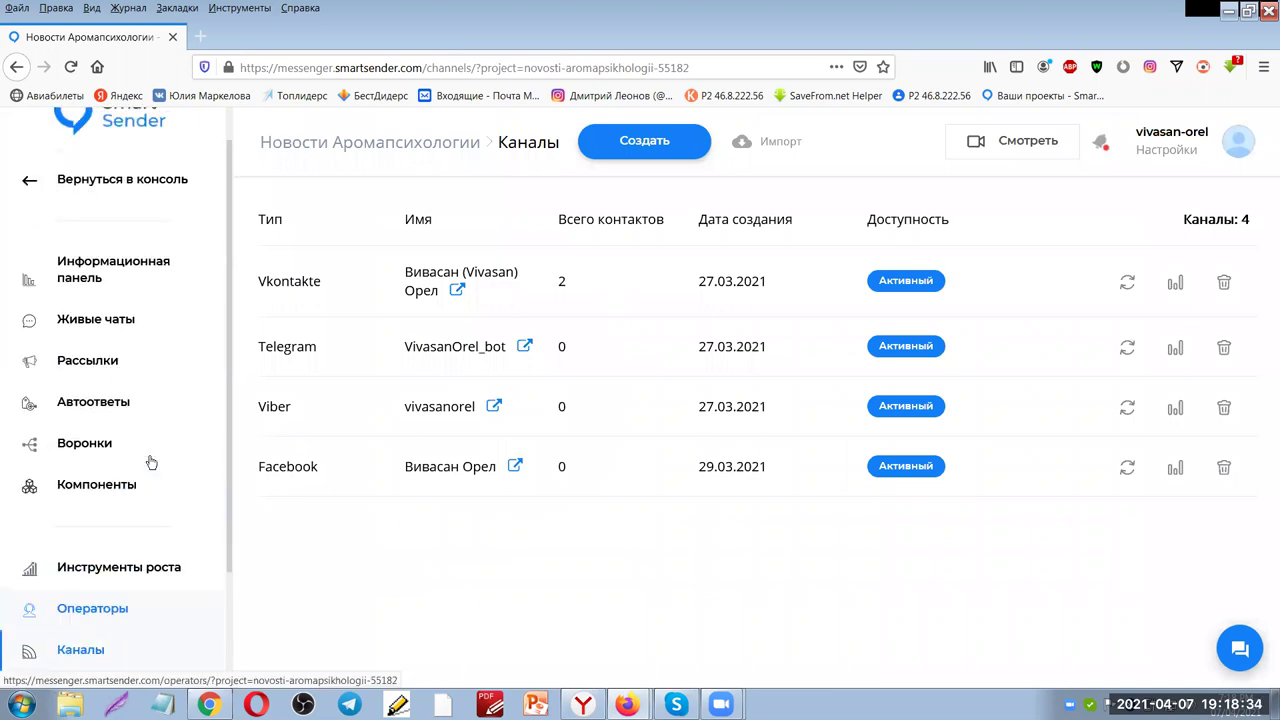
{"action": "left_click", "coordinate": [148, 531]}
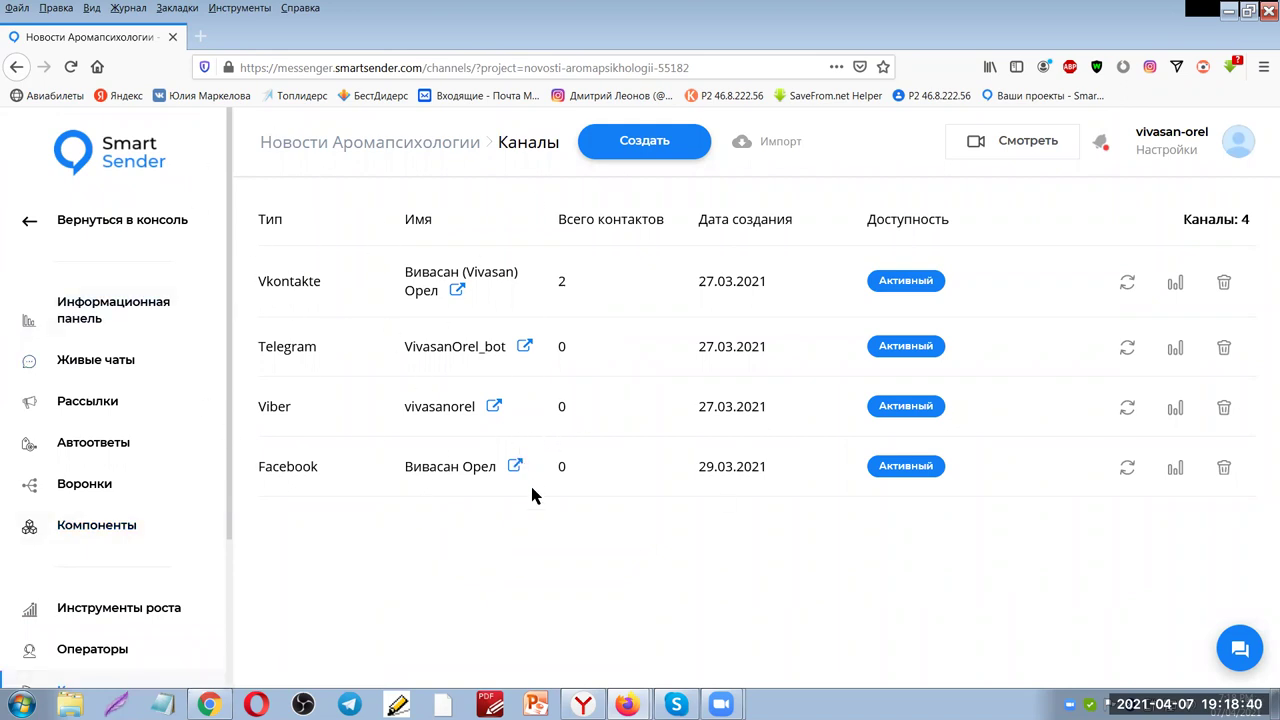
{"action": "scroll", "coordinate": [170, 520], "scroll_direction": "down", "scroll_amount": 2}
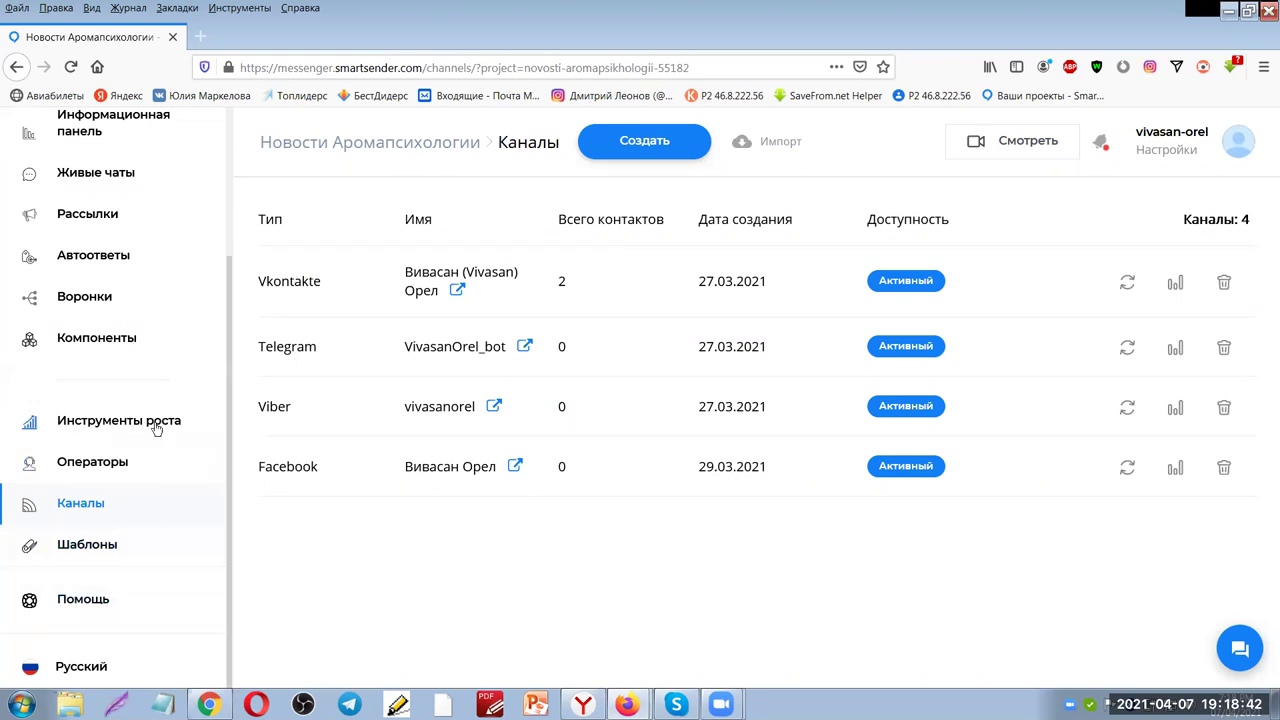
Open the Помощь panel and launch the Документация docs in a new Confluence tab
{"action": "left_click", "coordinate": [72, 606]}
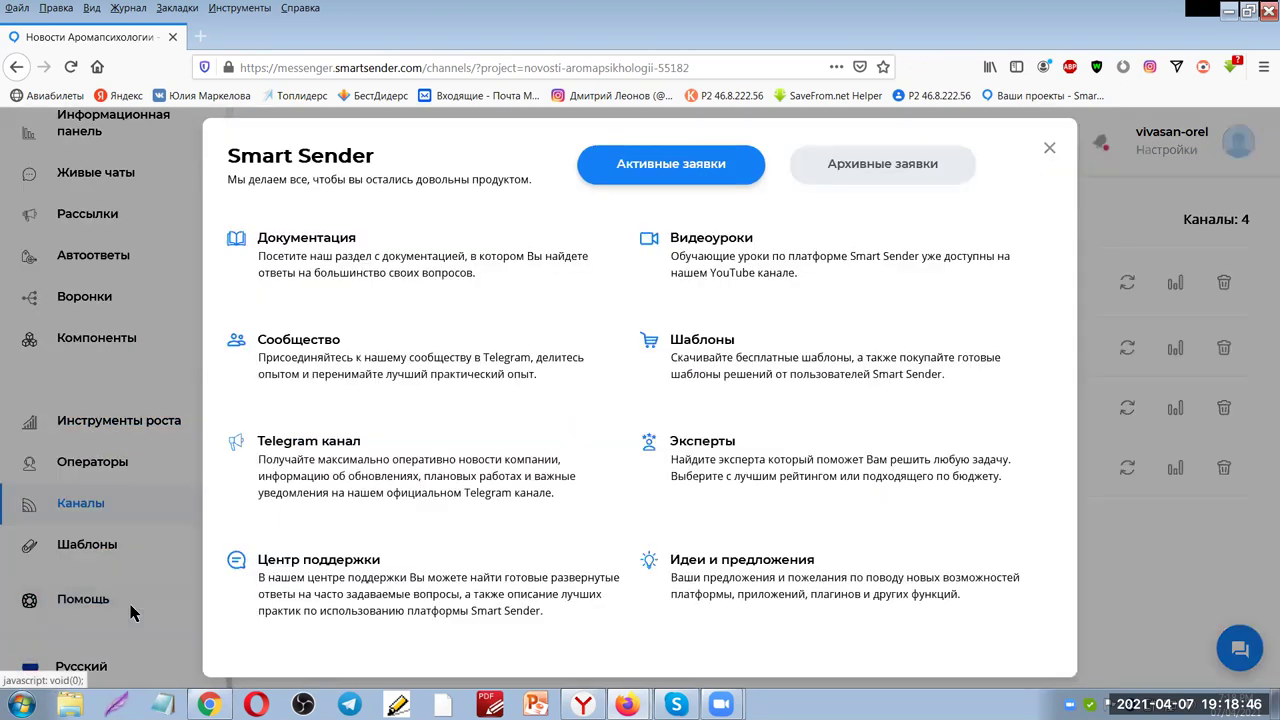
{"action": "left_click", "coordinate": [283, 239]}
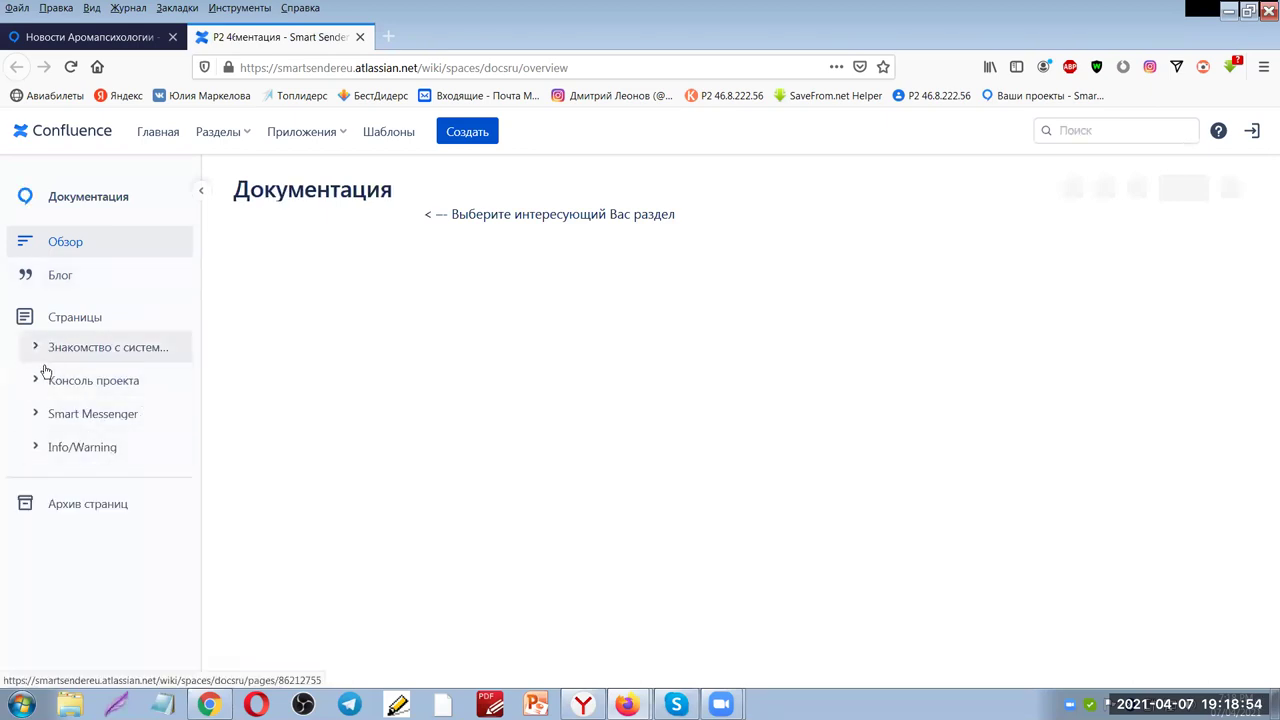
Expand Smart Messenger in the documentation tree and open the Каналы page
{"action": "left_click", "coordinate": [54, 426]}
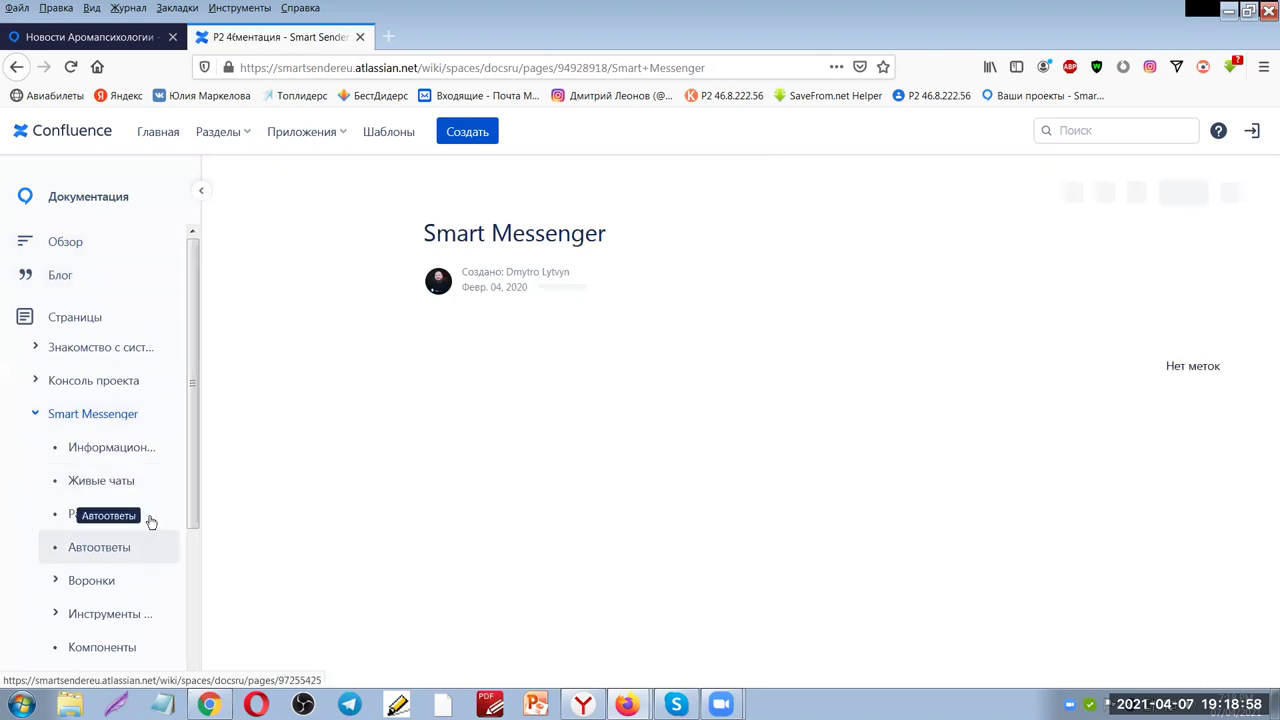
{"action": "scroll", "coordinate": [160, 515], "scroll_direction": "down", "scroll_amount": 2}
{"action": "scroll", "coordinate": [160, 513], "scroll_direction": "down", "scroll_amount": 2}
{"action": "left_click", "coordinate": [91, 535]}
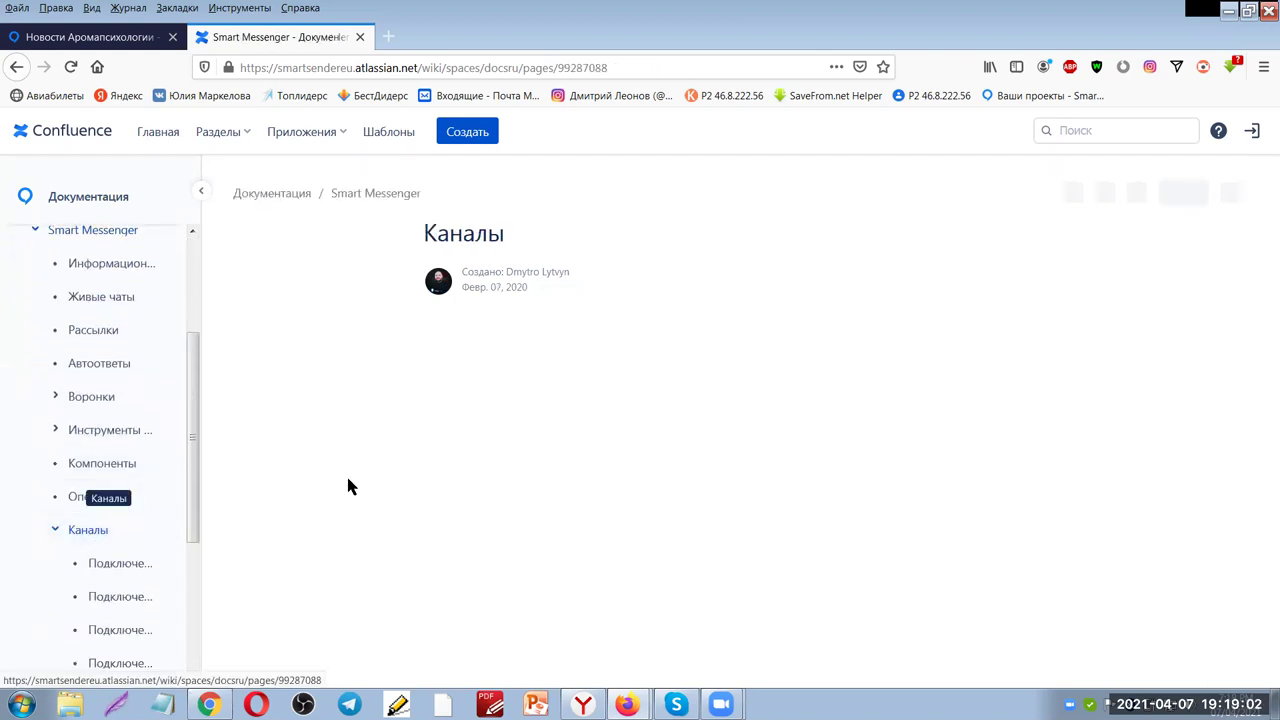
Widen the sidebar and read the Подключение Telegram guide's /newbot and token steps
{"action": "left_click_drag", "start_coordinate": [201, 521], "coordinate": [400, 523]}
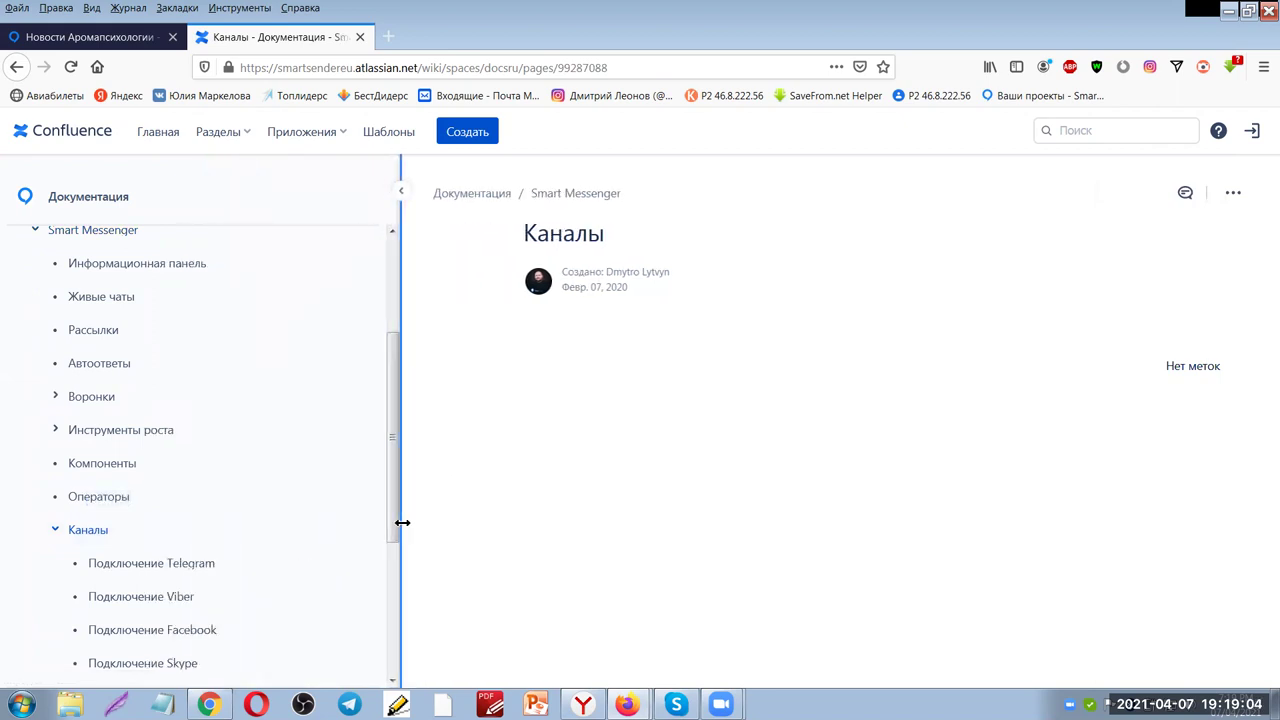
{"action": "scroll", "coordinate": [216, 580], "scroll_direction": "down", "scroll_amount": 2}
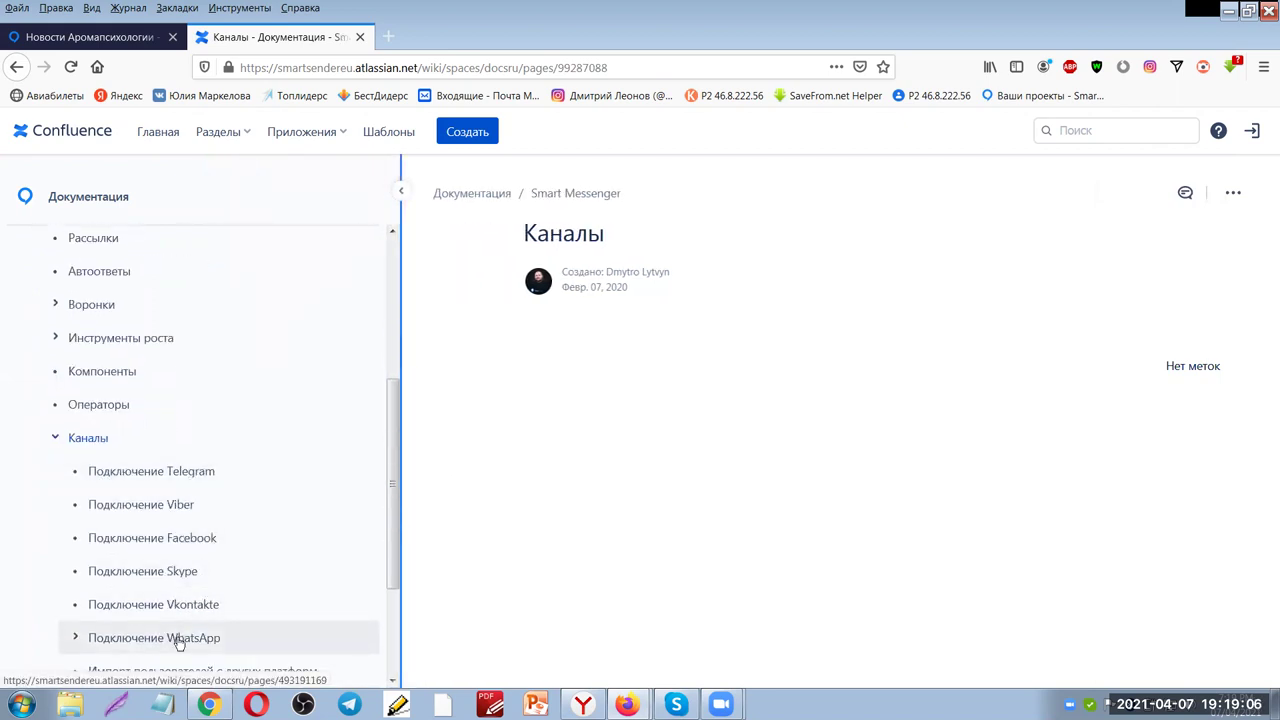
{"action": "left_click", "coordinate": [186, 477]}
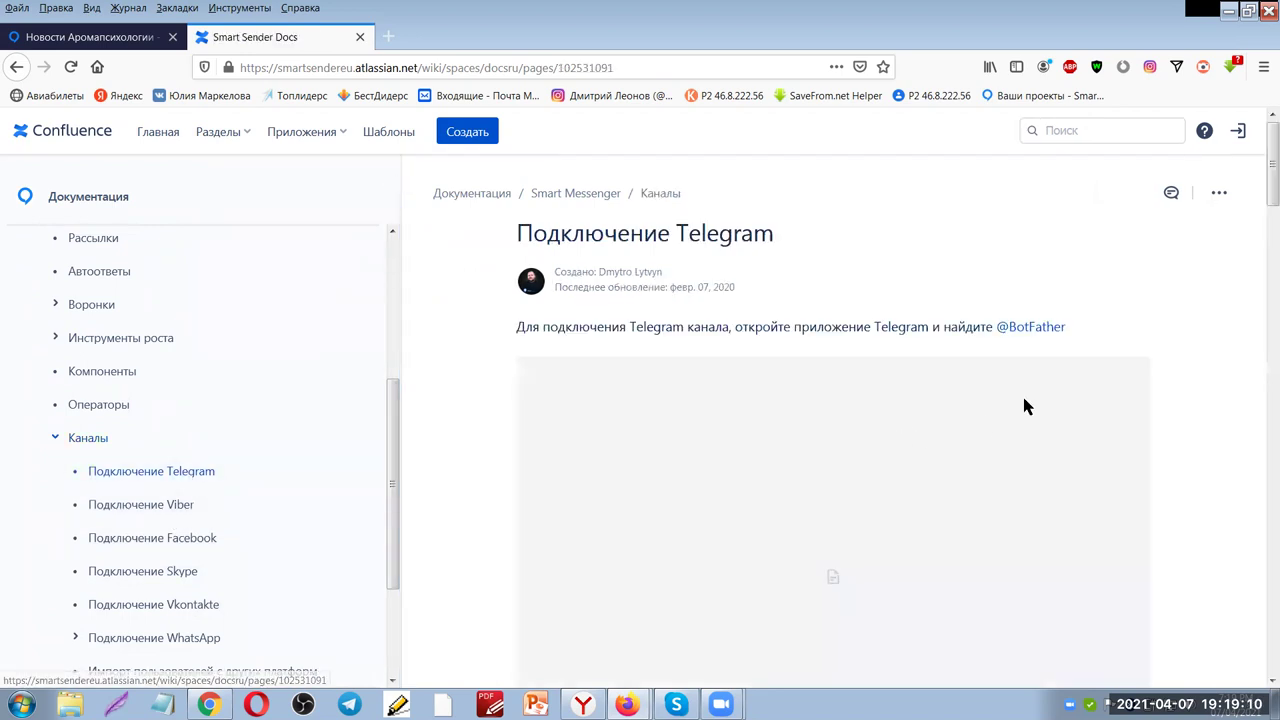
{"action": "scroll", "coordinate": [1150, 390], "scroll_direction": "down", "scroll_amount": 2}
{"action": "scroll", "coordinate": [1102, 430], "scroll_direction": "down", "scroll_amount": 5}
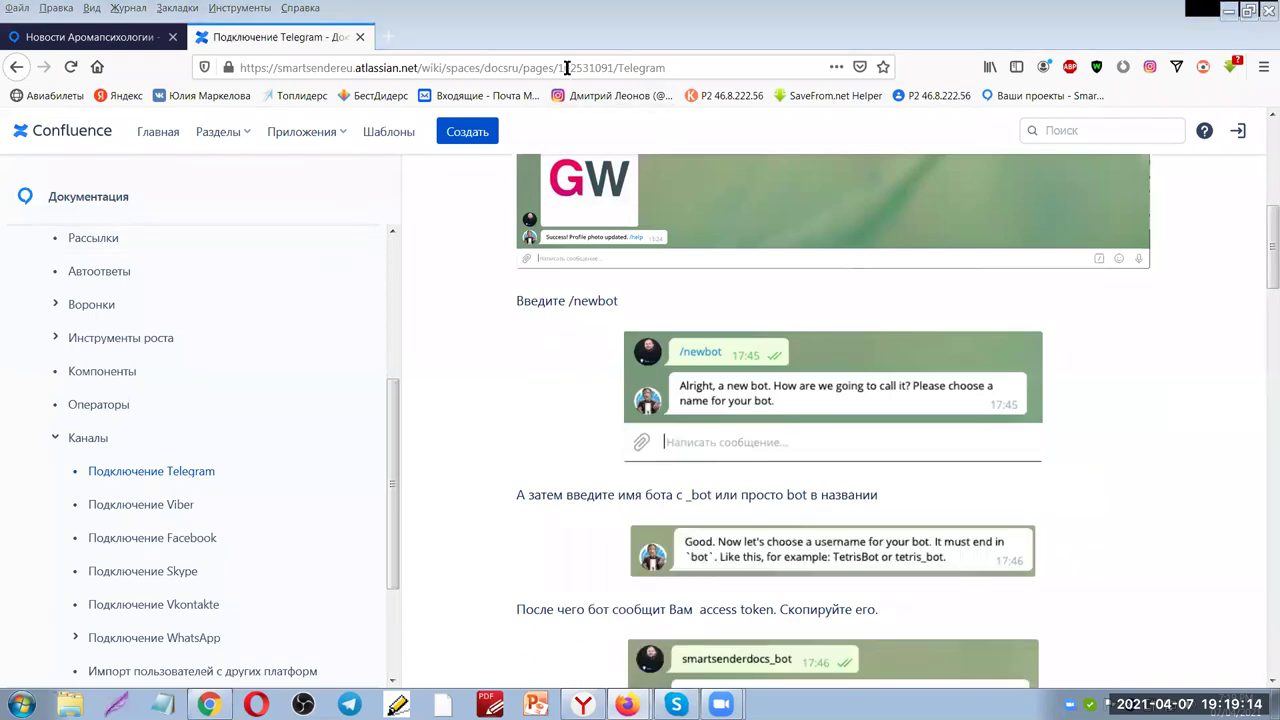
Close the docs tab and help panel, then switch to the 'Здоровье Красота Благополучие' landing page window
{"action": "left_click", "coordinate": [360, 37]}
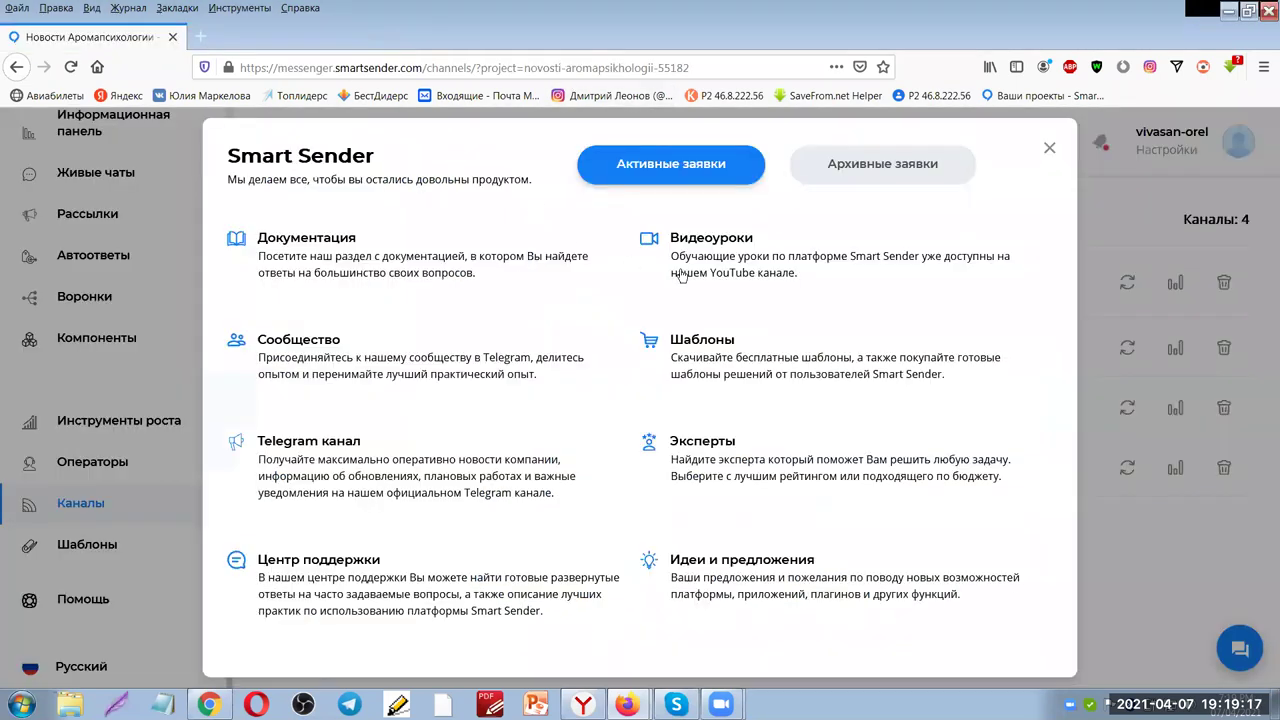
{"action": "left_click", "coordinate": [1049, 148]}
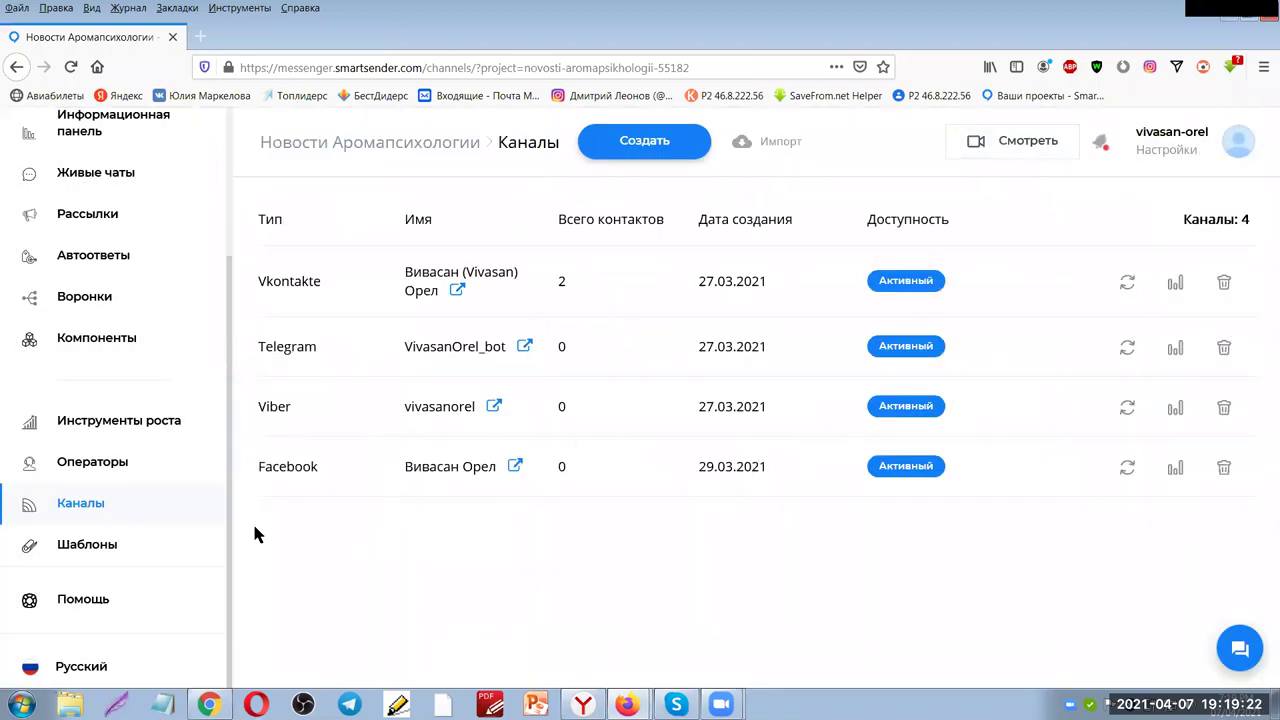
{"action": "scroll", "coordinate": [150, 455], "scroll_direction": "up", "scroll_amount": 3}
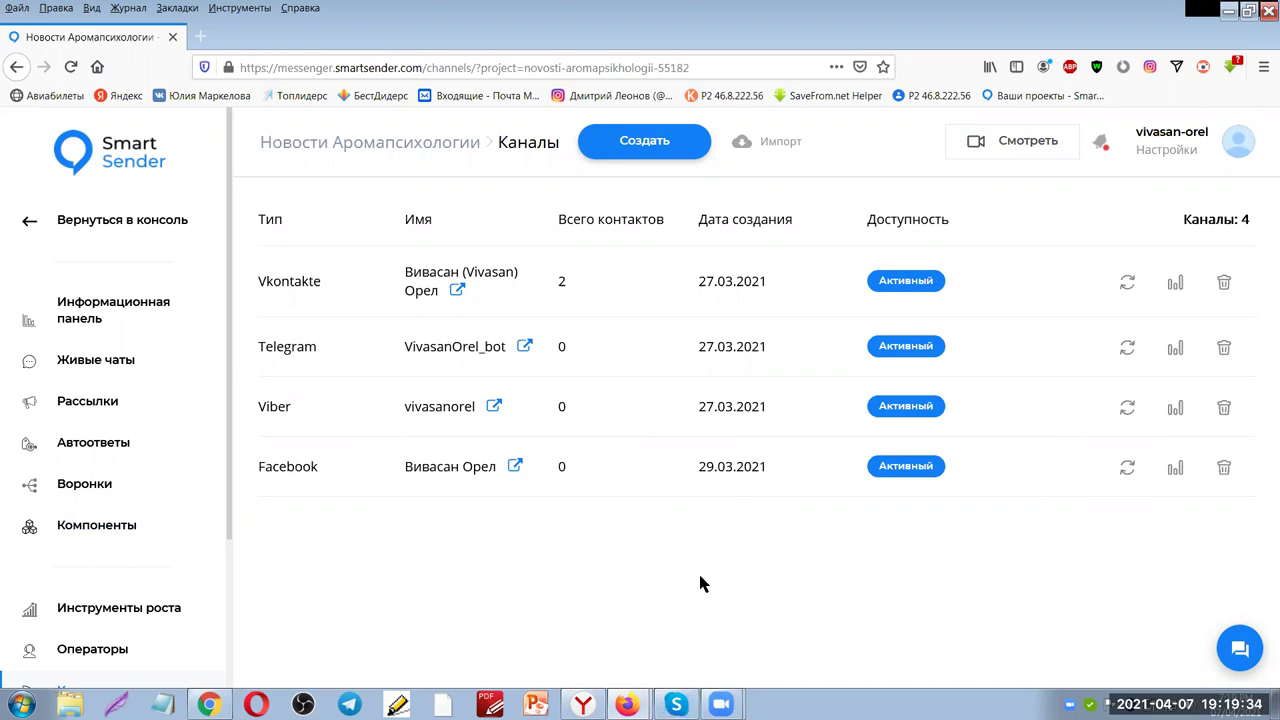
{"action": "mouse_move", "coordinate": [627, 704]}
{"action": "left_click", "coordinate": [549, 644]}
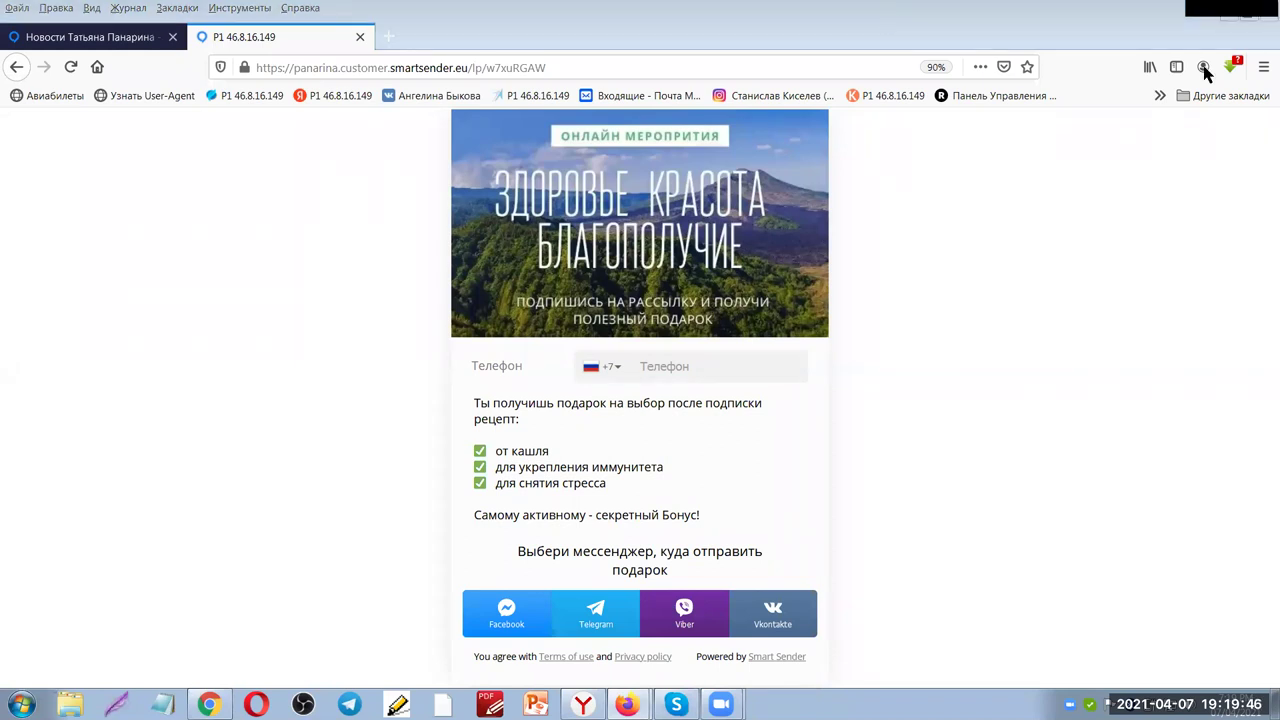
Minimize the reference landing-page window to return to the Каналы page
{"action": "left_click", "coordinate": [1267, 10]}
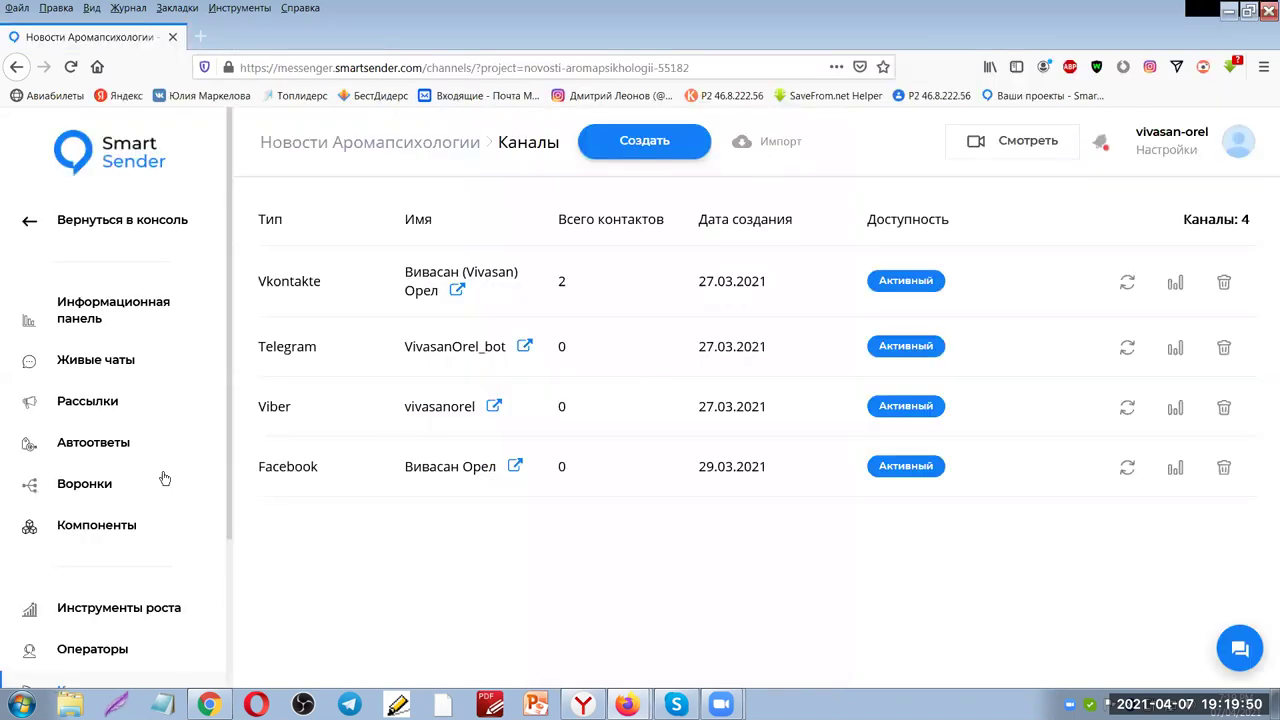
Open the Воронки funnels list, then switch back to the reference landing page window
{"action": "left_click", "coordinate": [89, 487]}
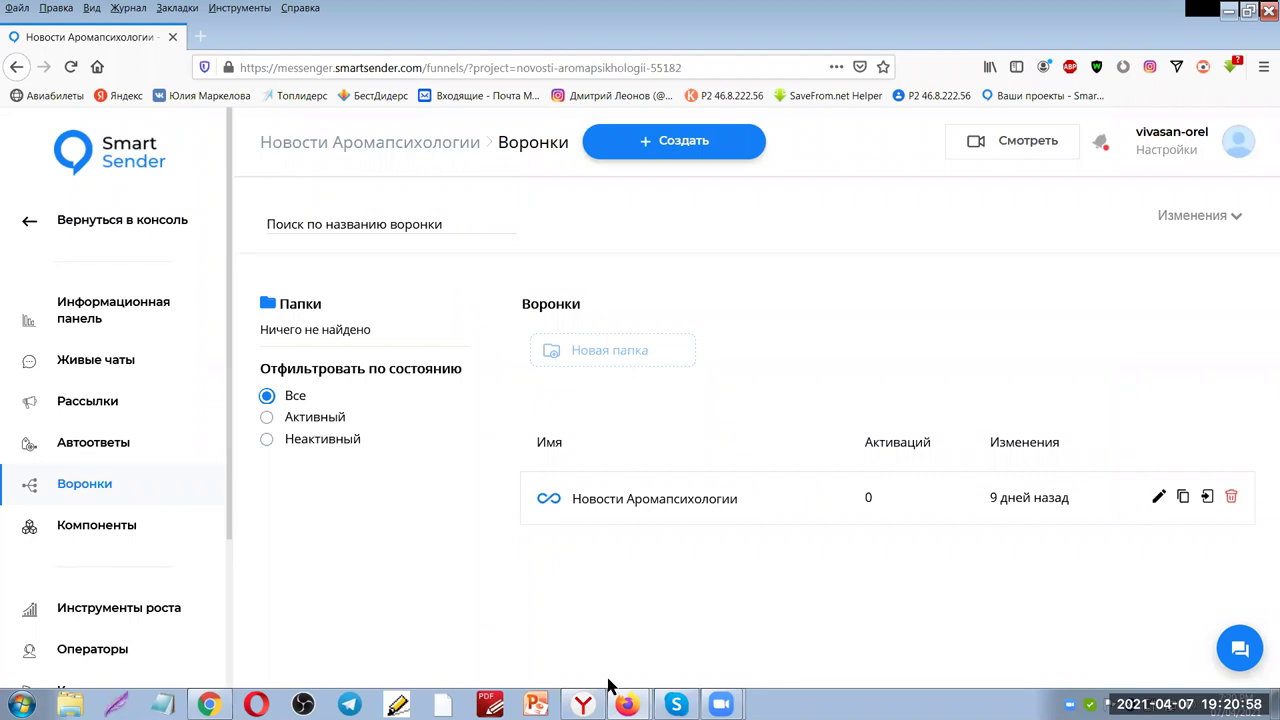
{"action": "left_click", "coordinate": [626, 704]}
{"action": "left_click", "coordinate": [575, 646]}
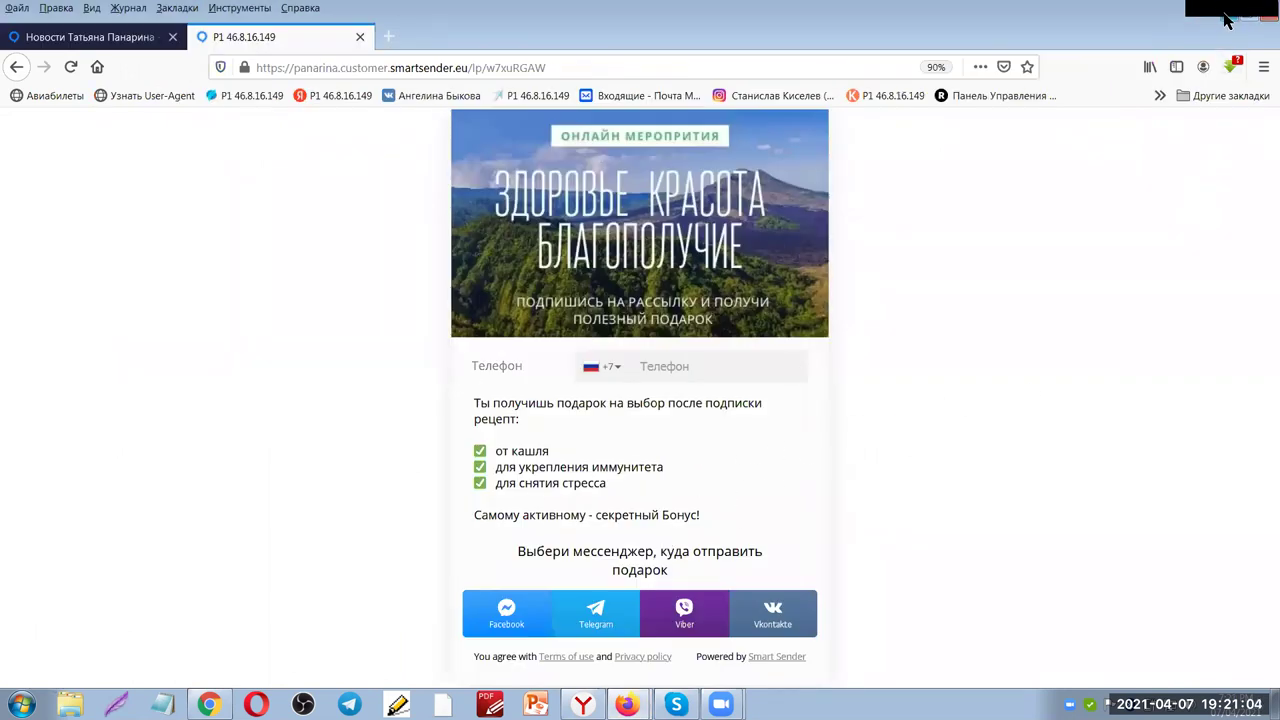
{"action": "key", "text": "alt+Tab"}
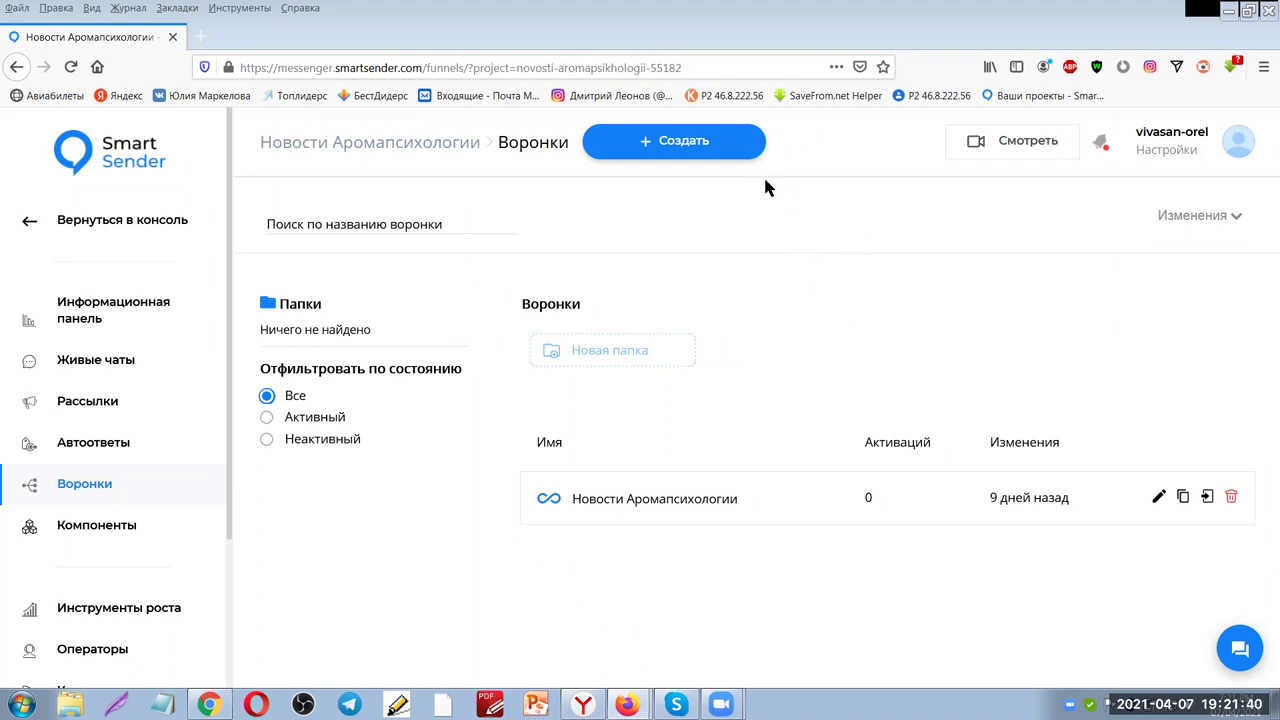
Create funnel 'Подписка на вебинары ZKBV', replacing the Cyrillic ЗКБВ with Latin ZKBV
{"action": "left_click", "coordinate": [673, 145]}
{"action": "left_click", "coordinate": [519, 387]}
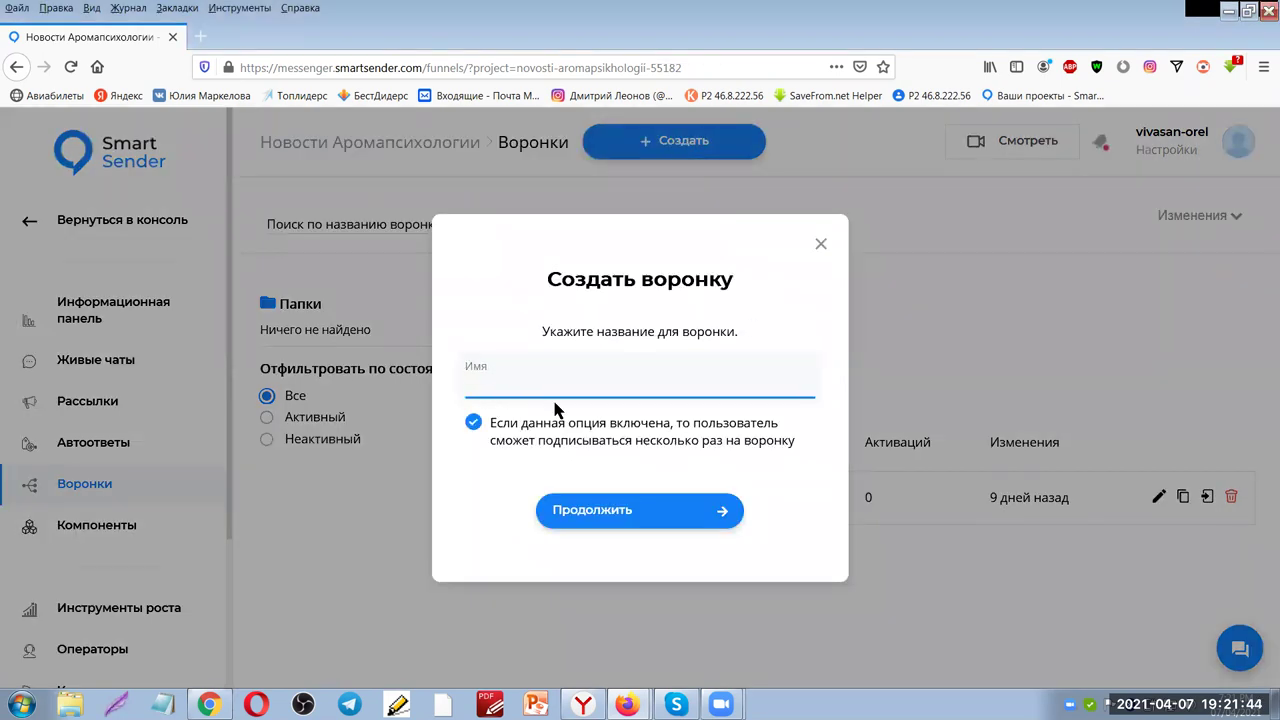
{"action": "type", "text": "Подписка на вебинары "}
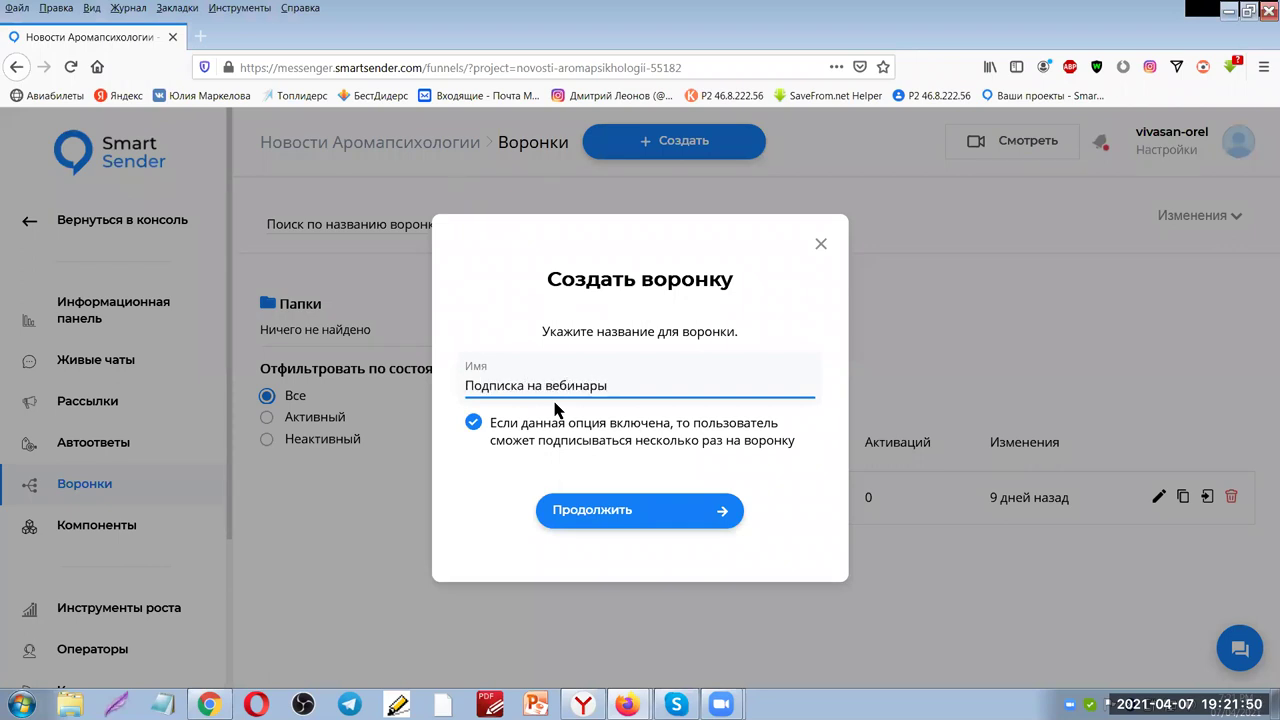
{"action": "type", "text": "ЗКБВ"}
{"action": "key", "text": "BackSpace"}
{"action": "key", "text": "BackSpace"}
{"action": "key", "text": "BackSpace"}
{"action": "key", "text": "BackSpace"}
{"action": "type", "text": "ZKBV"}
{"action": "left_click", "coordinate": [616, 520]}
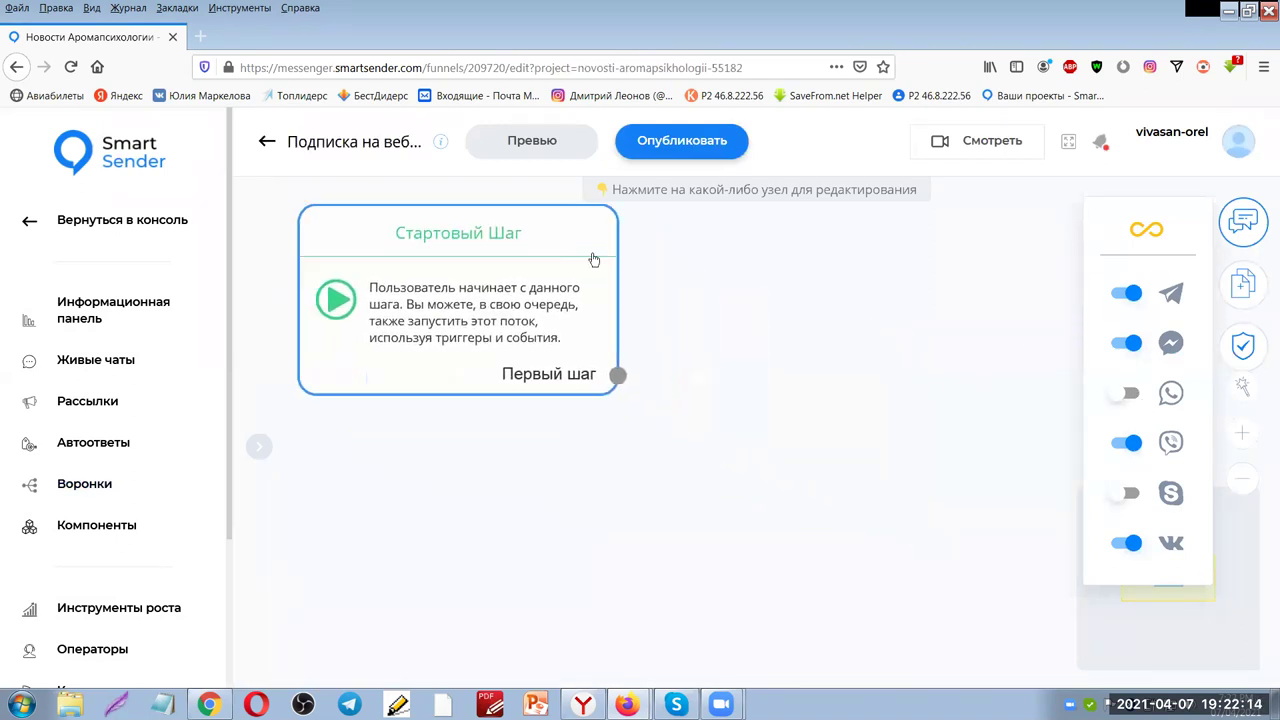
Zoom the editor to 80%, close the channels panel, and drag a connection from 'Первый шаг'
{"action": "key", "text": "ctrl+minus"}
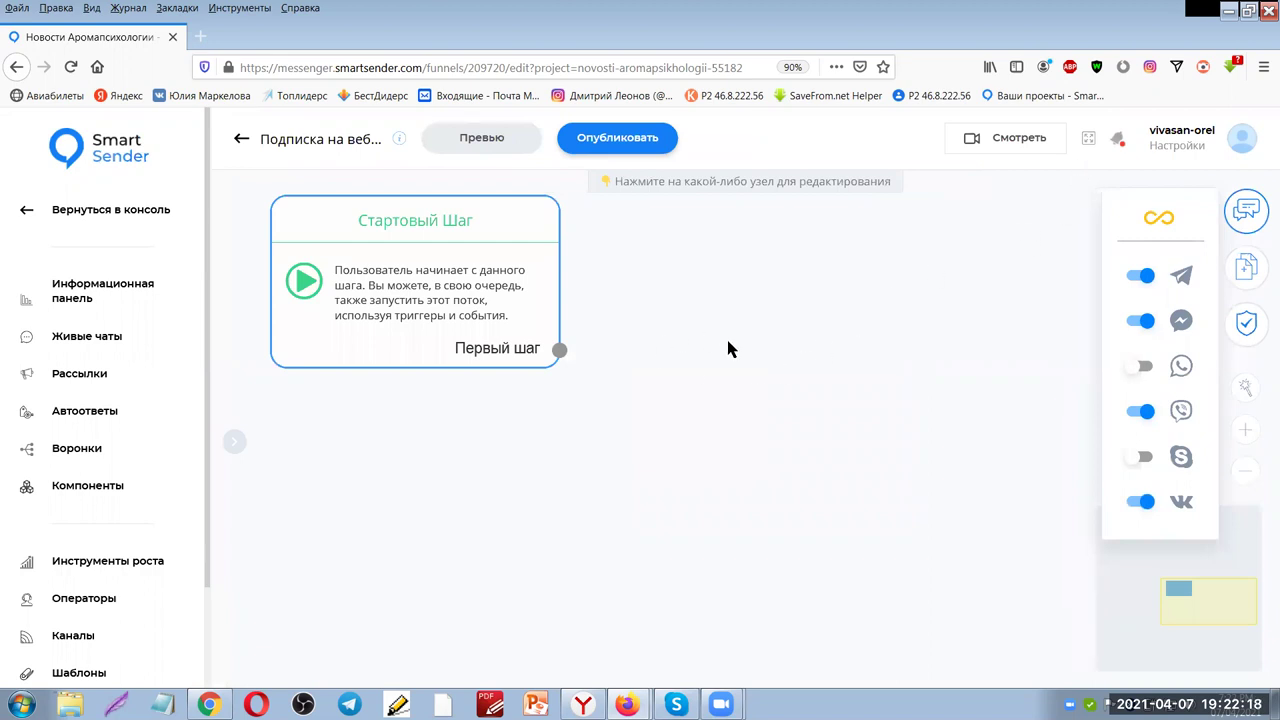
{"action": "key", "text": "ctrl+minus"}
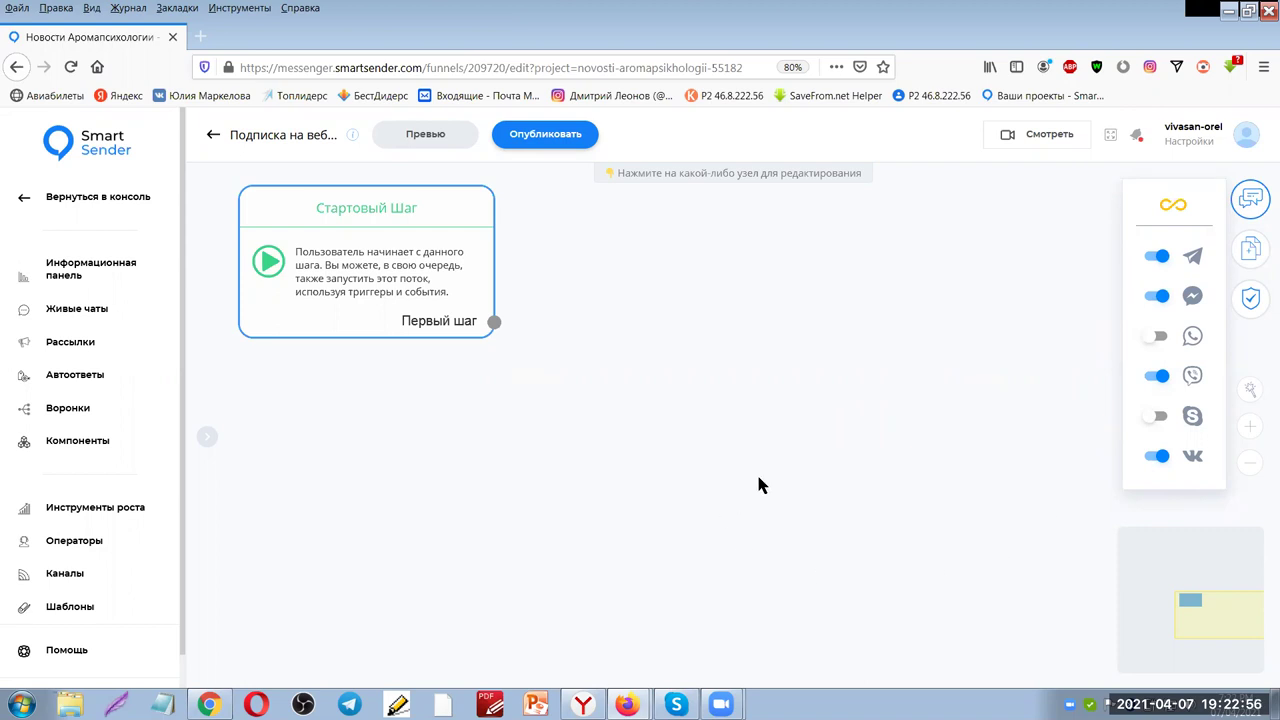
{"action": "left_click", "coordinate": [1251, 196]}
{"action": "left_click", "coordinate": [1249, 193]}
{"action": "left_click", "coordinate": [1253, 202]}
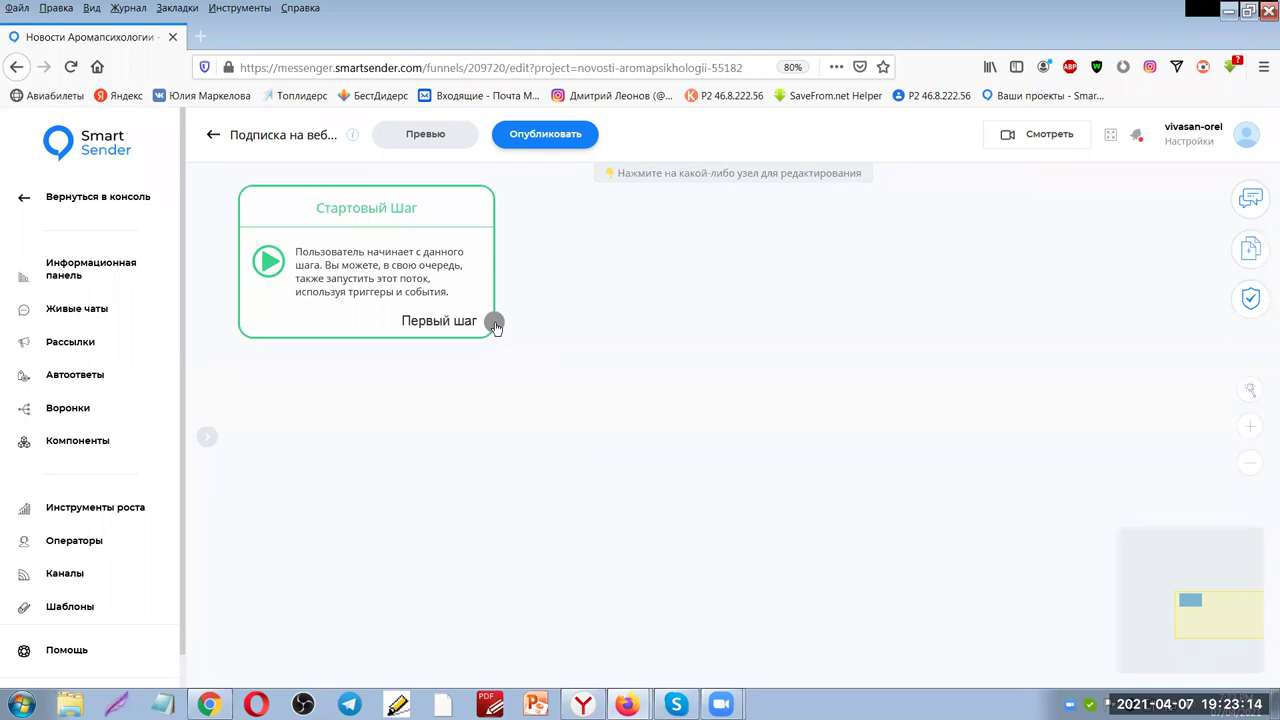
{"action": "left_click_drag", "start_coordinate": [511, 325], "coordinate": [349, 491]}
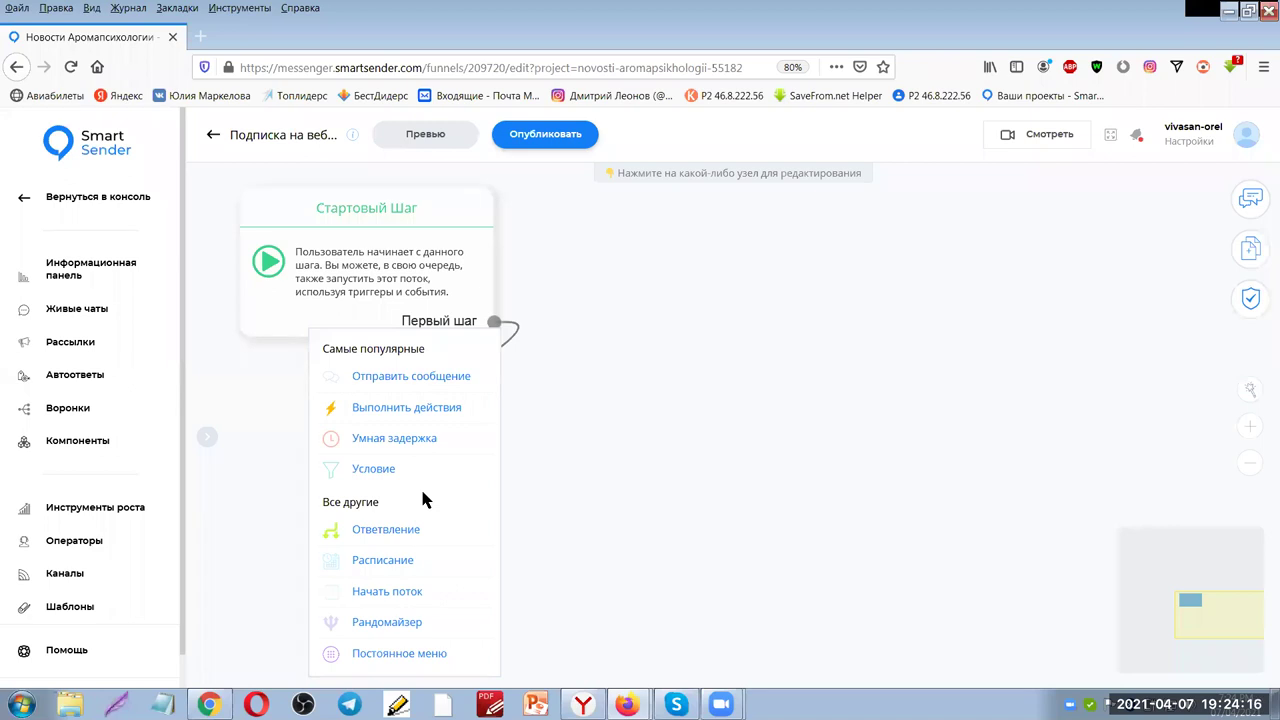
Add an 'Отправить сообщение' step after the start step
{"action": "left_click", "coordinate": [398, 377]}
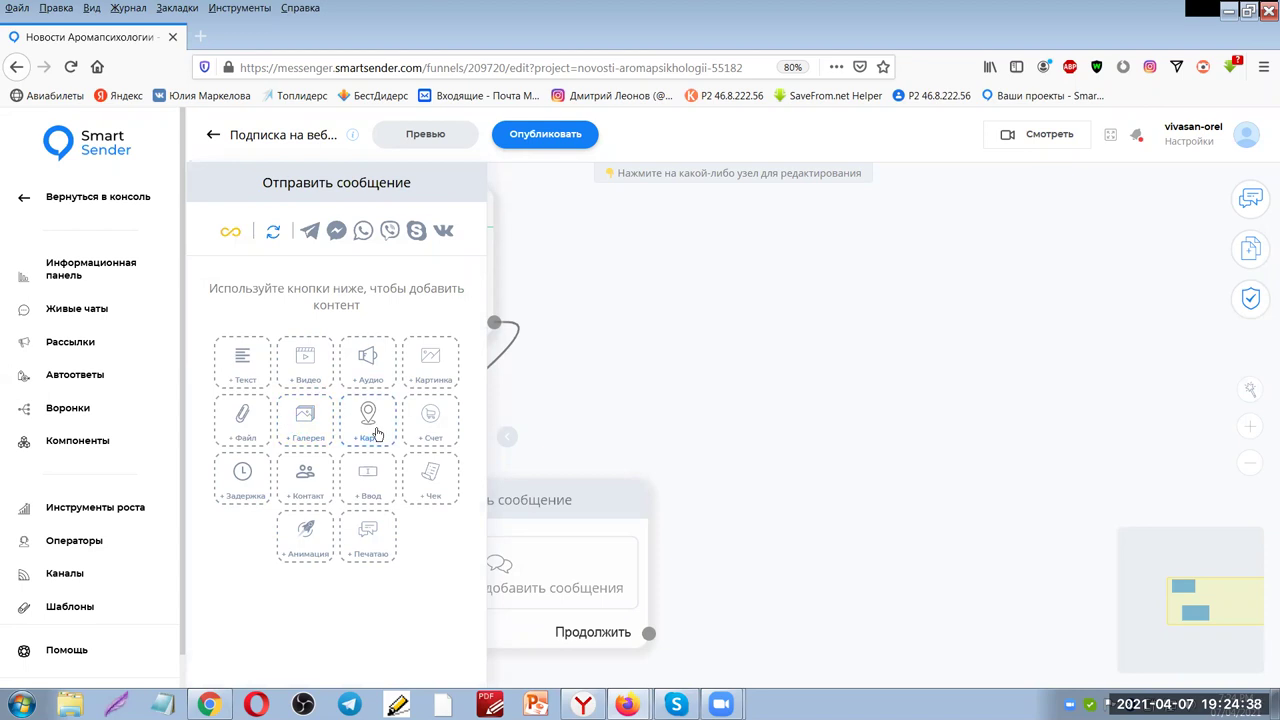
Add a '+ Текст' block to the message and open the variable picker for its content
{"action": "left_click", "coordinate": [244, 364]}
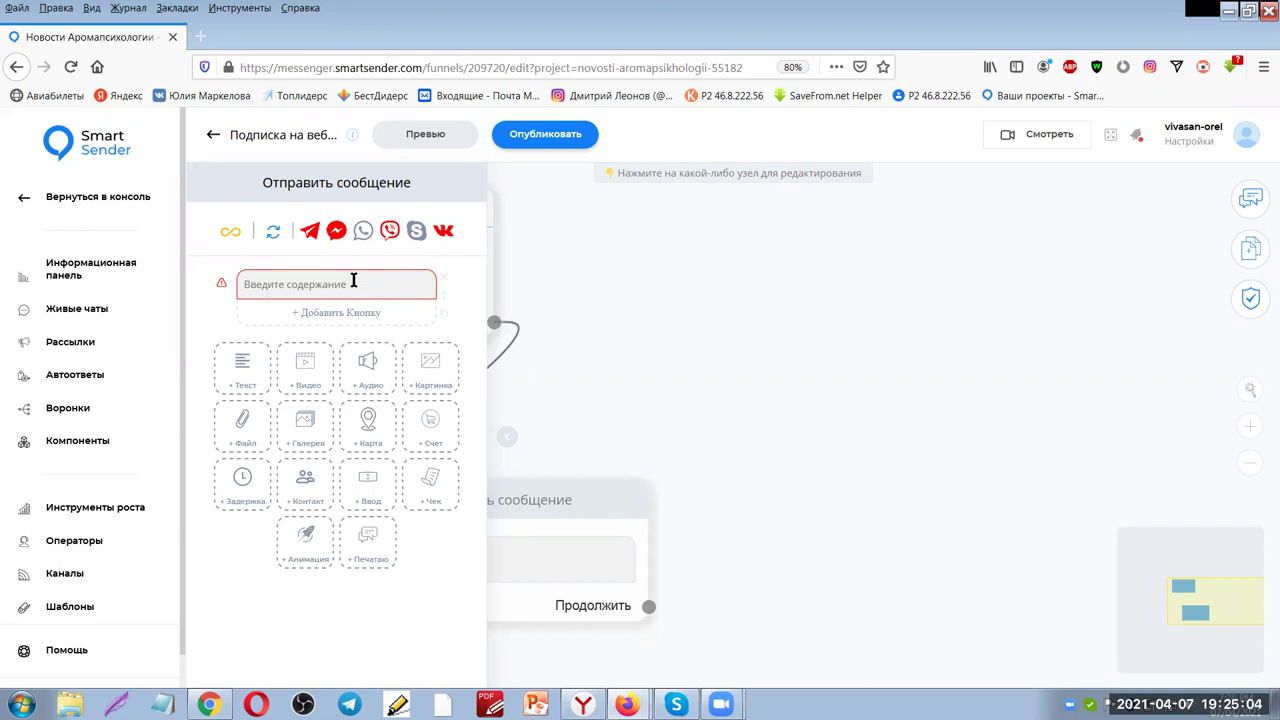
{"action": "left_click", "coordinate": [292, 290]}
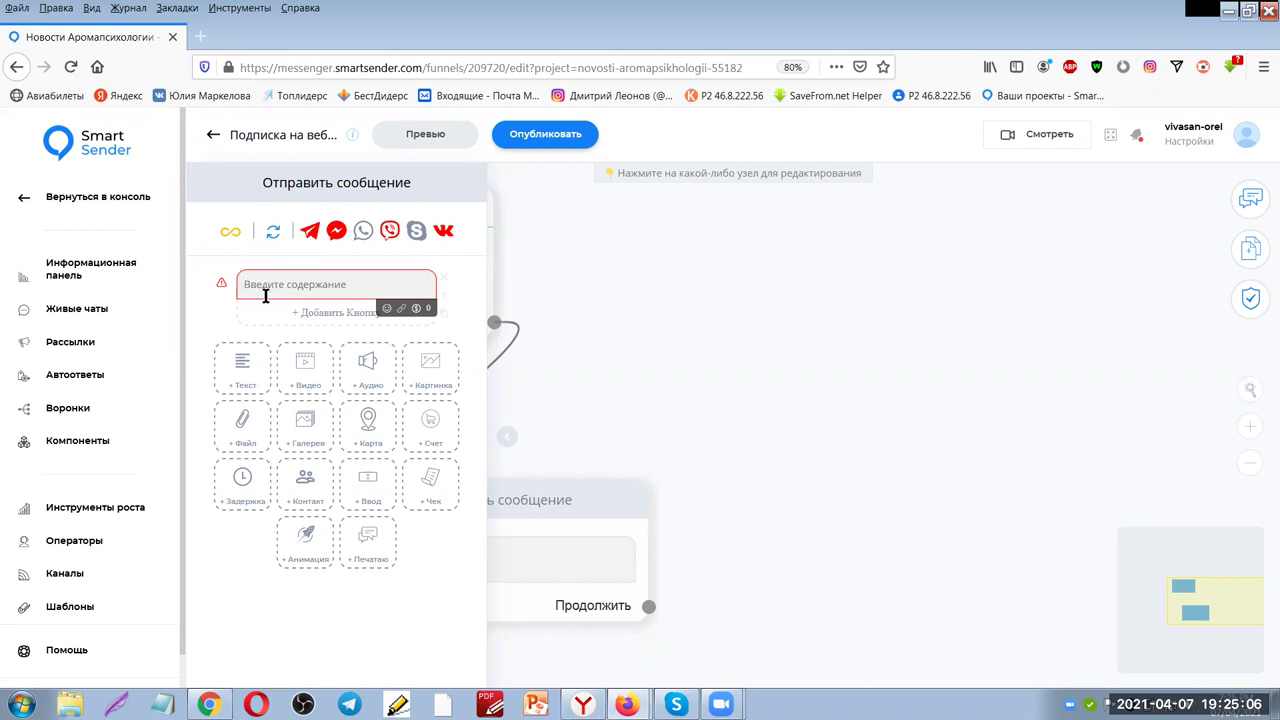
{"action": "left_click", "coordinate": [418, 311]}
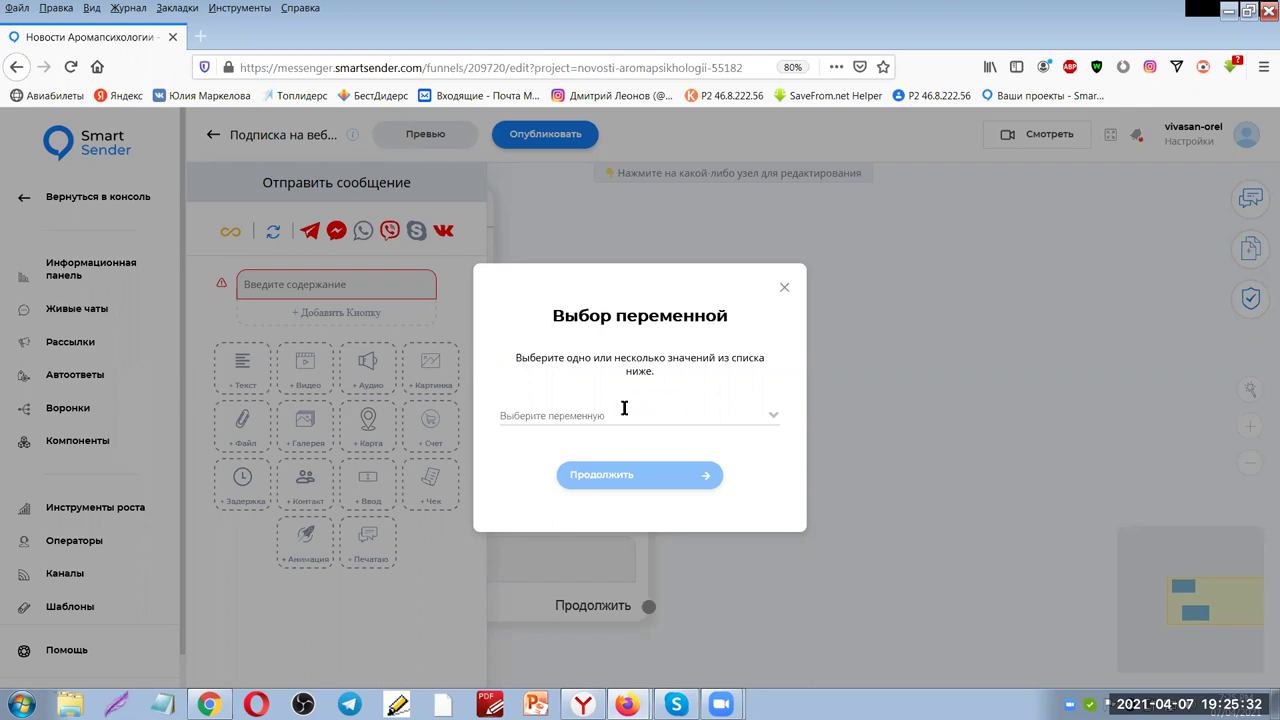
Choose firstName from the variable list and insert it into the message text
{"action": "left_click", "coordinate": [590, 419]}
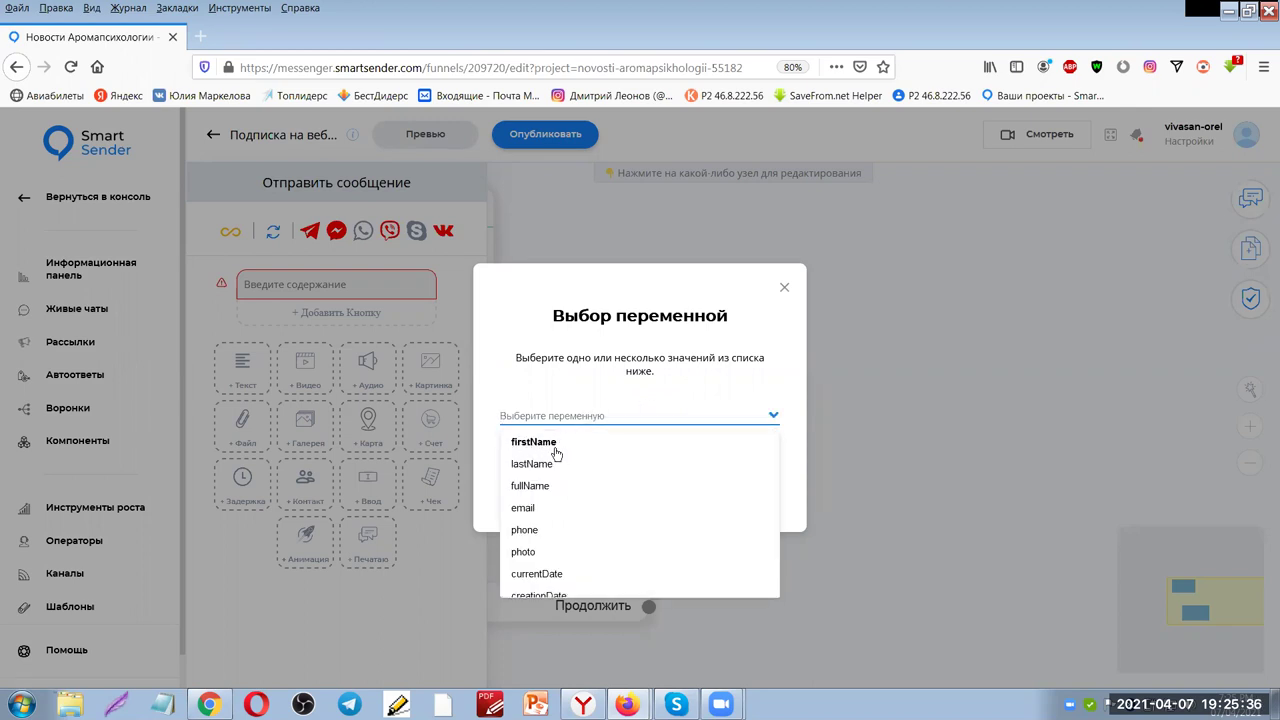
{"action": "left_click", "coordinate": [555, 444]}
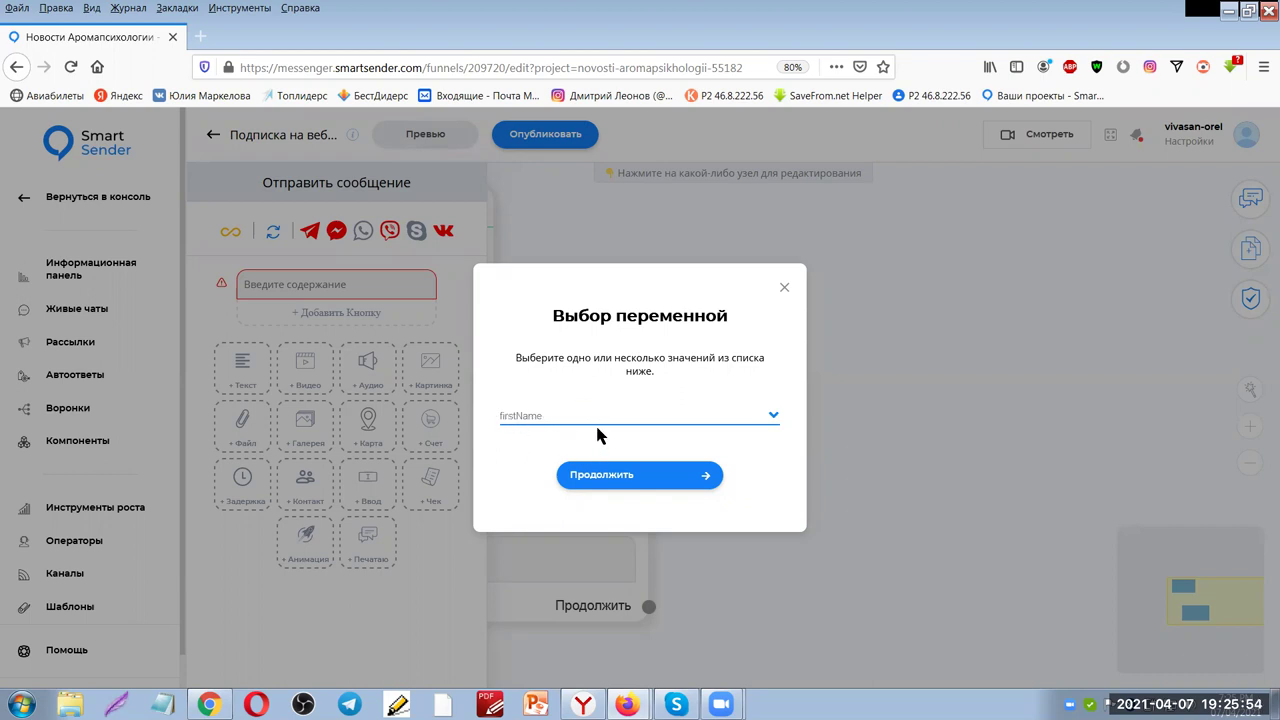
{"action": "left_click", "coordinate": [634, 478]}
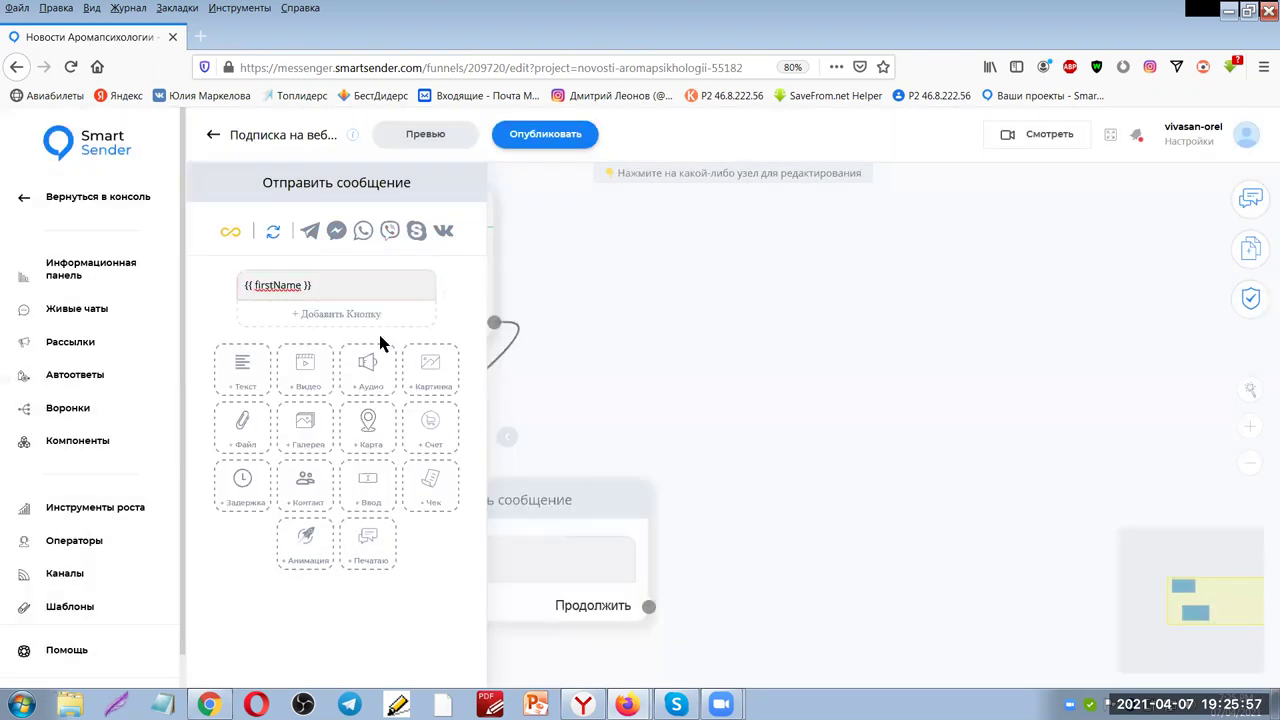
Type '. благодарю вас за пописку на наши Новости' after the firstName variable
{"action": "left_click", "coordinate": [329, 285]}
{"action": "type", "text": "?"}
{"action": "key", "text": "BackSpace"}
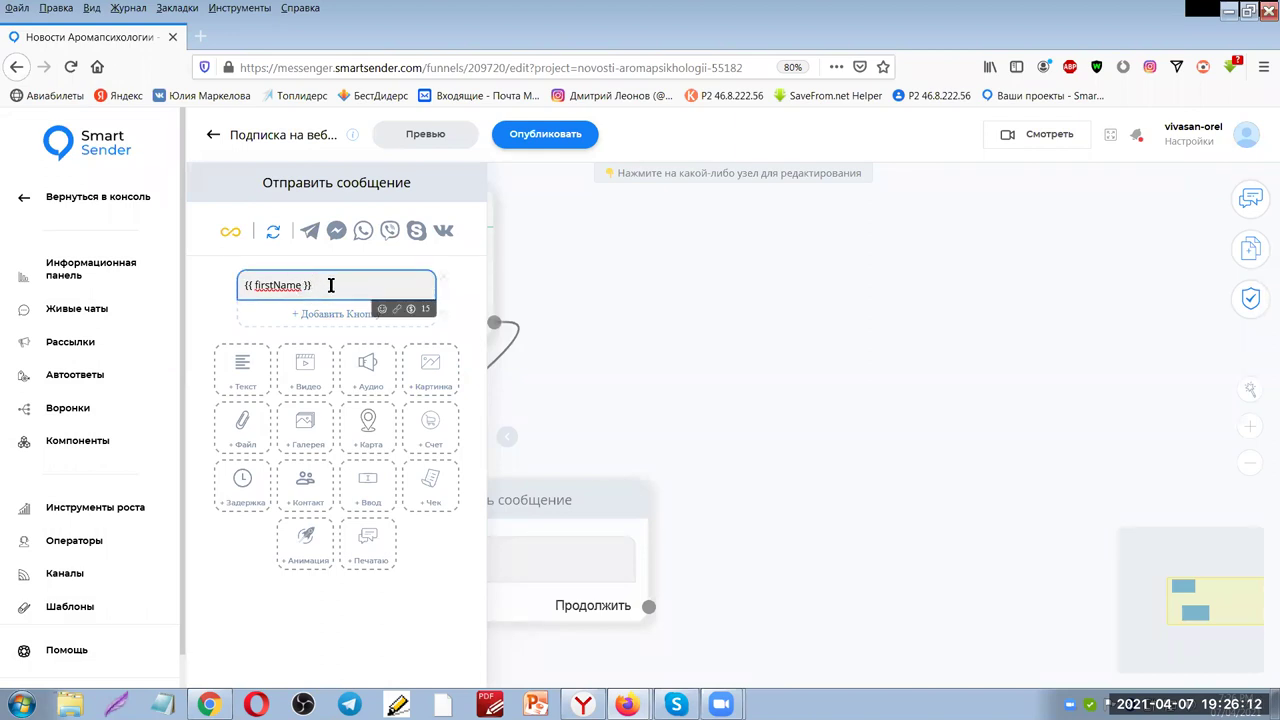
{"action": "type", "text": ". бла"}
{"action": "type", "text": "годарю вас за поп"}
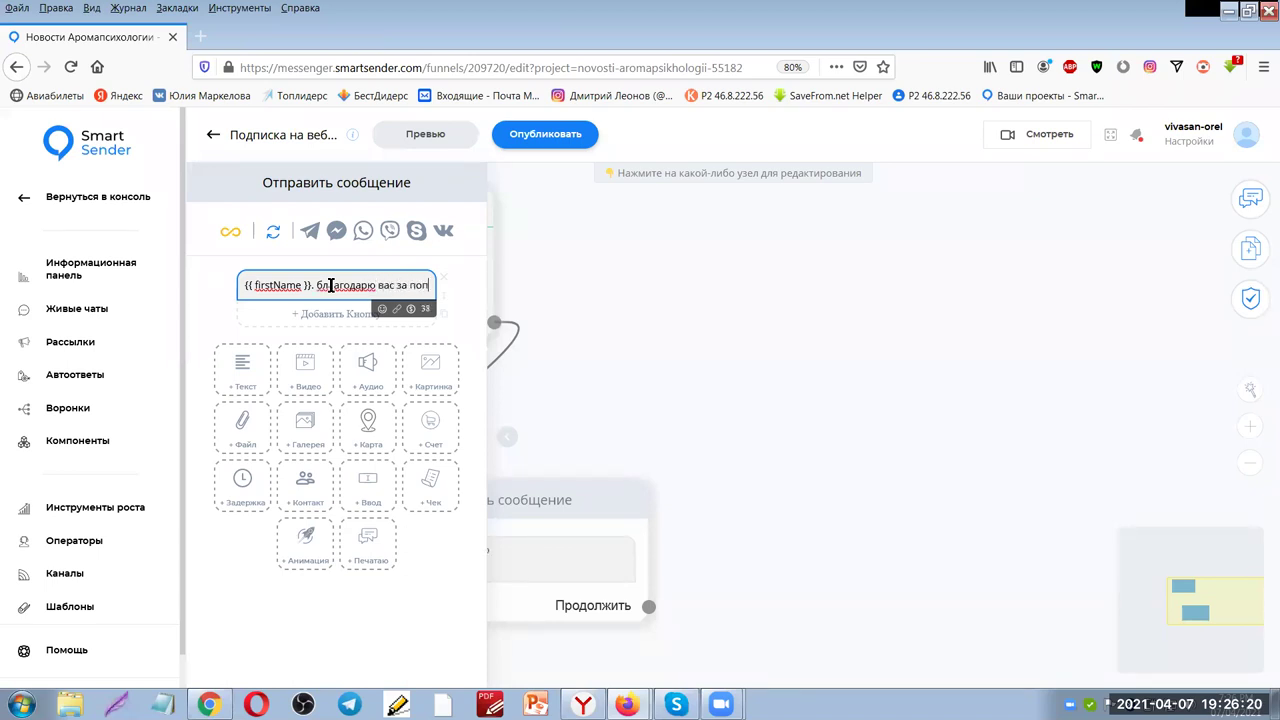
{"action": "type", "text": "иску на "}
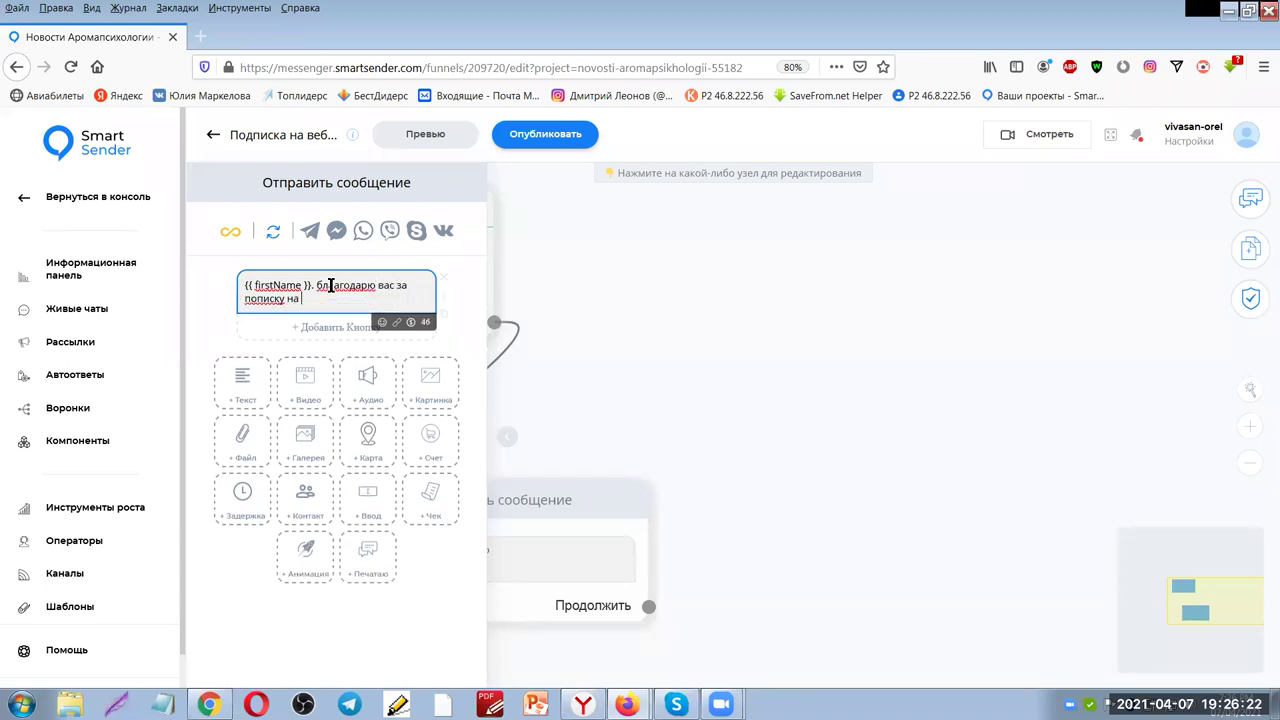
{"action": "type", "text": "наши Новости"}
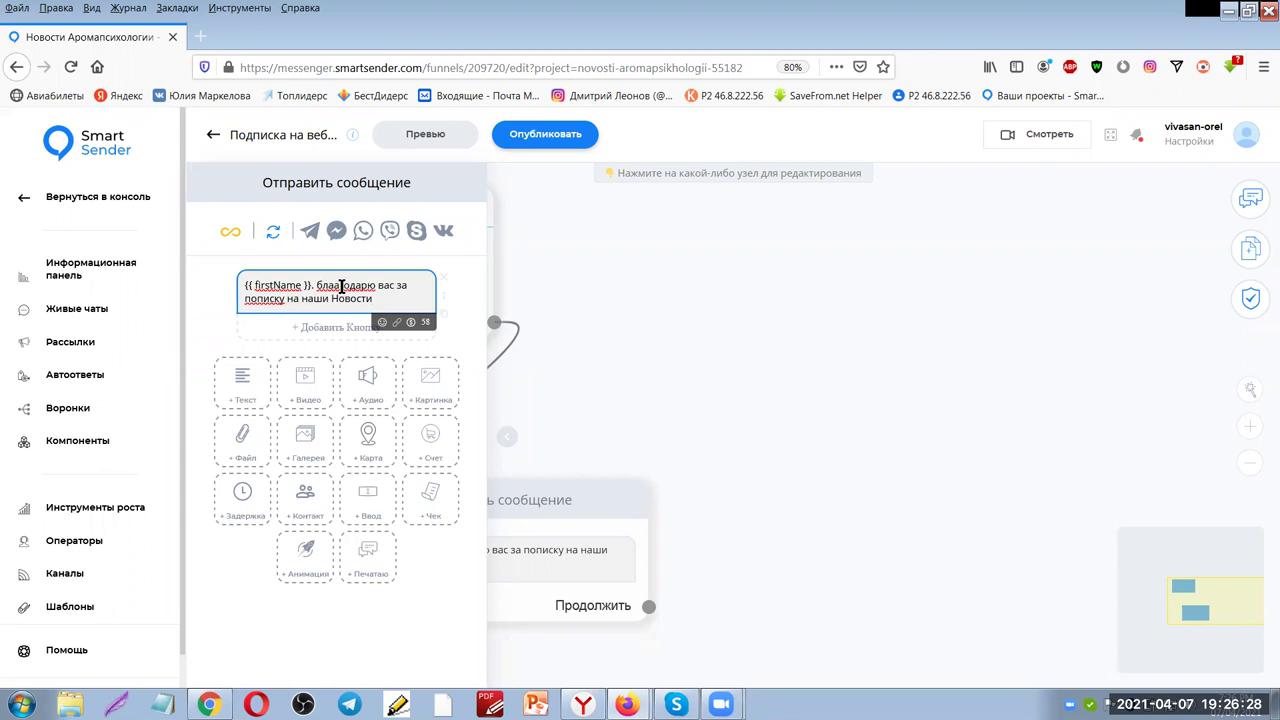
Correct the typos to 'благодарю' and 'подписку', then close the message editor
{"action": "right_click", "coordinate": [341, 283]}
{"action": "left_click", "coordinate": [430, 311]}
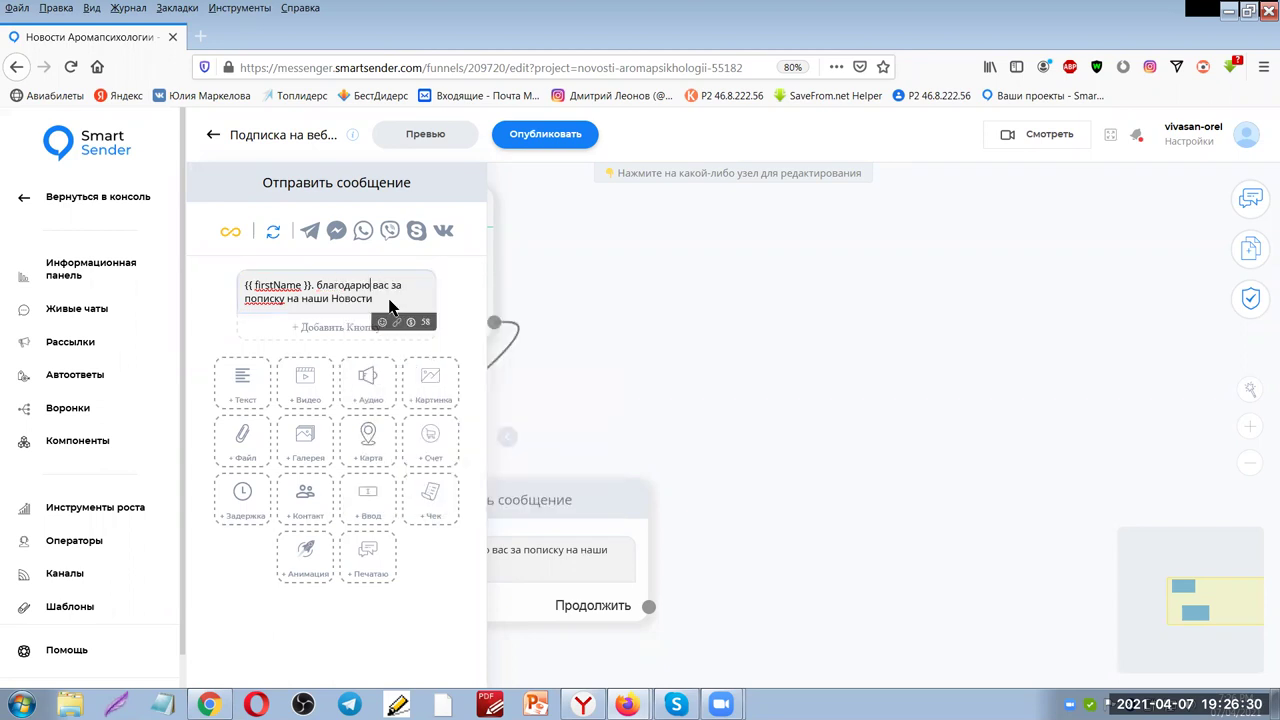
{"action": "right_click", "coordinate": [262, 298]}
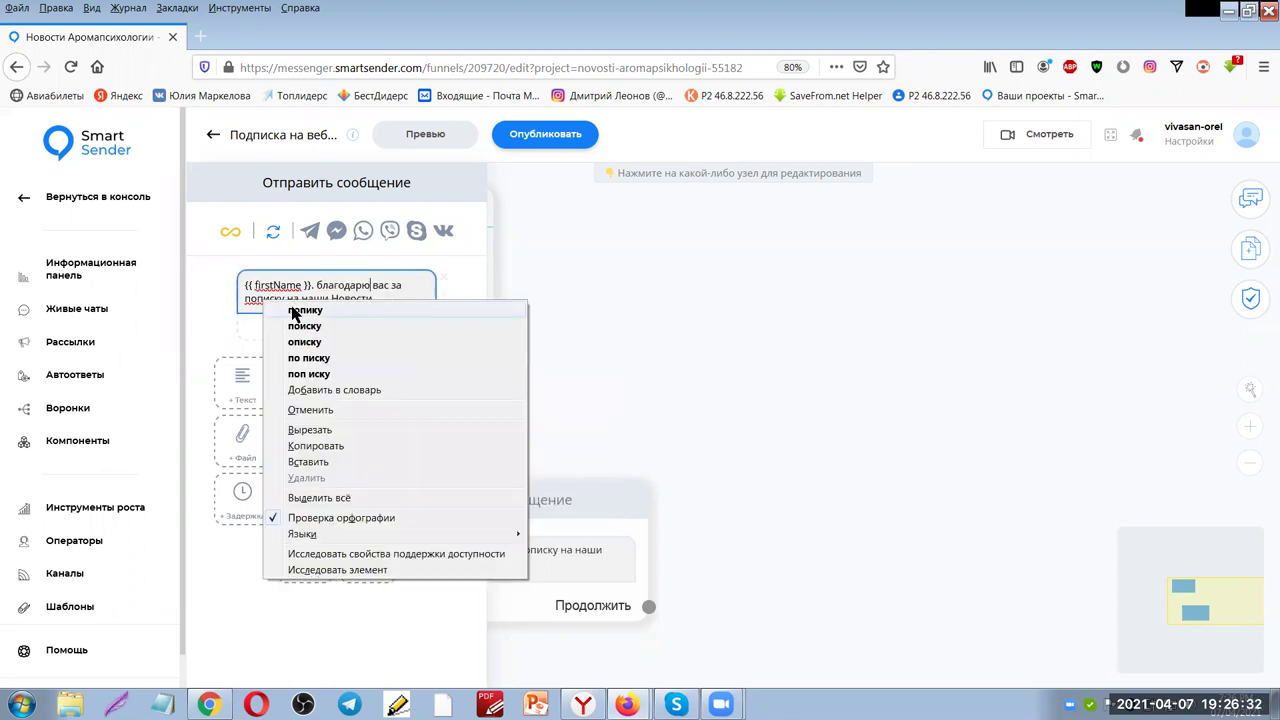
{"action": "left_click", "coordinate": [256, 299]}
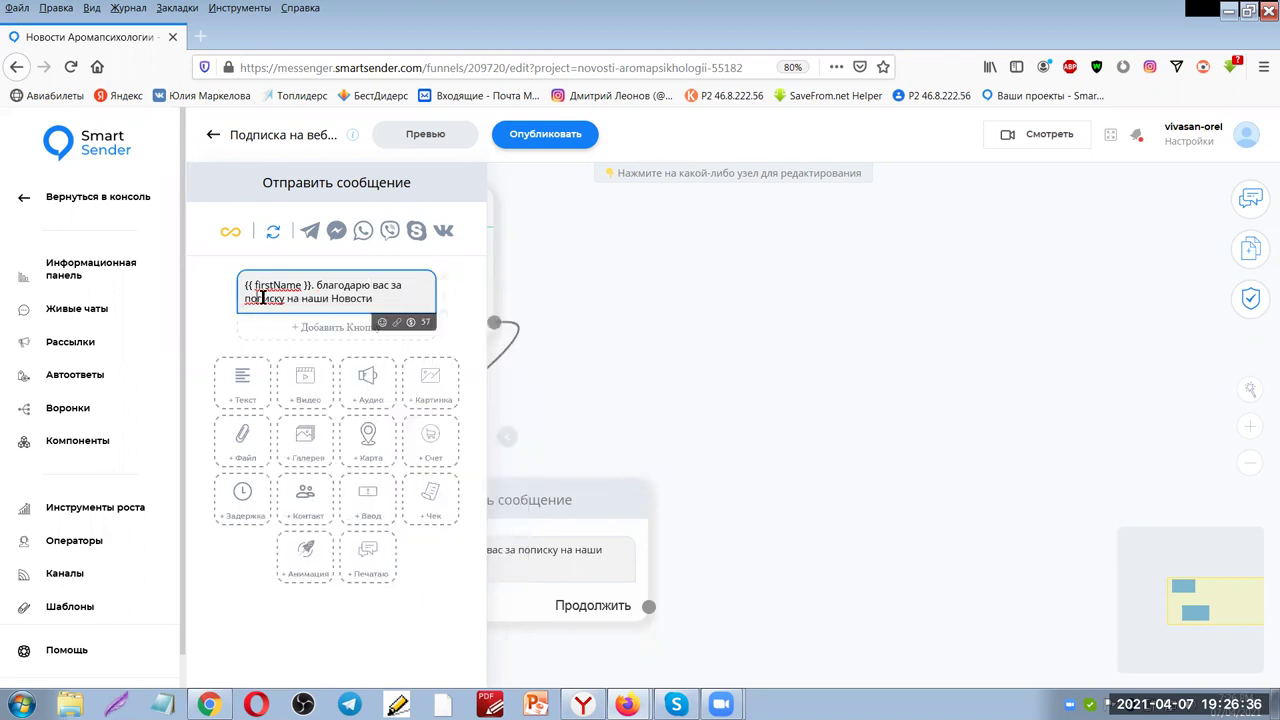
{"action": "type", "text": "дпис"}
{"action": "left_click", "coordinate": [657, 325]}
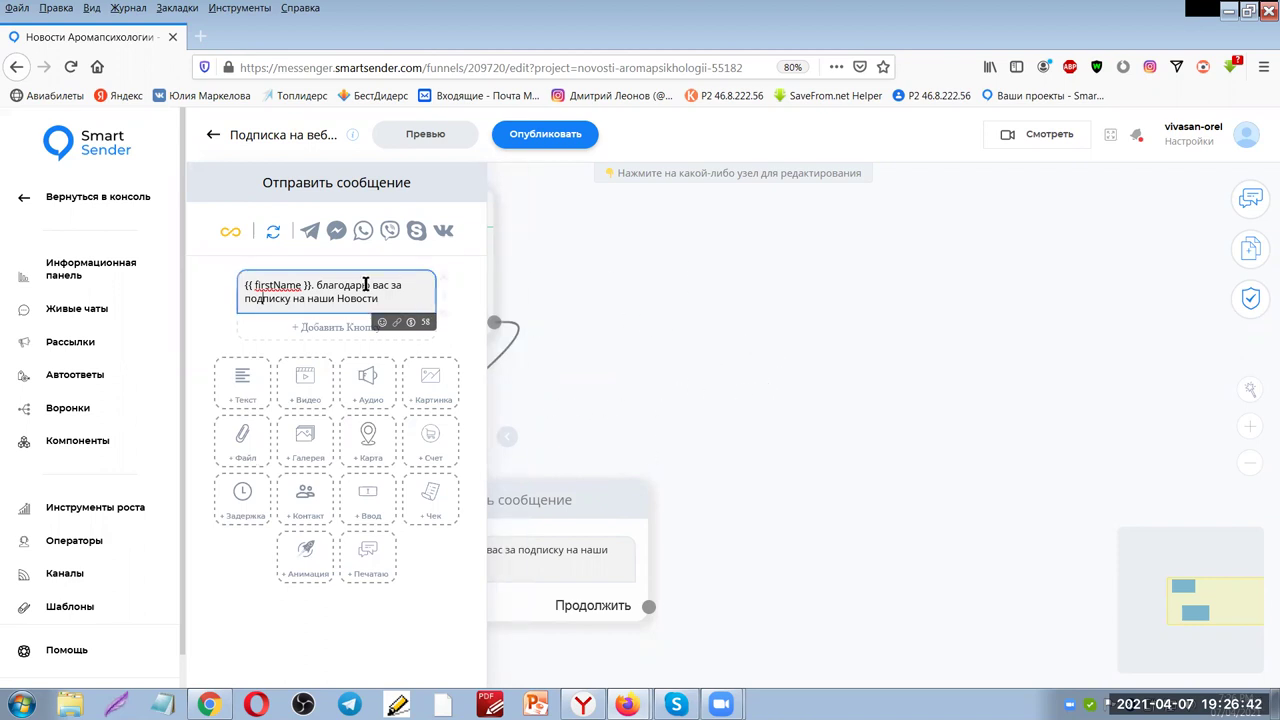
{"action": "left_click", "coordinate": [722, 368]}
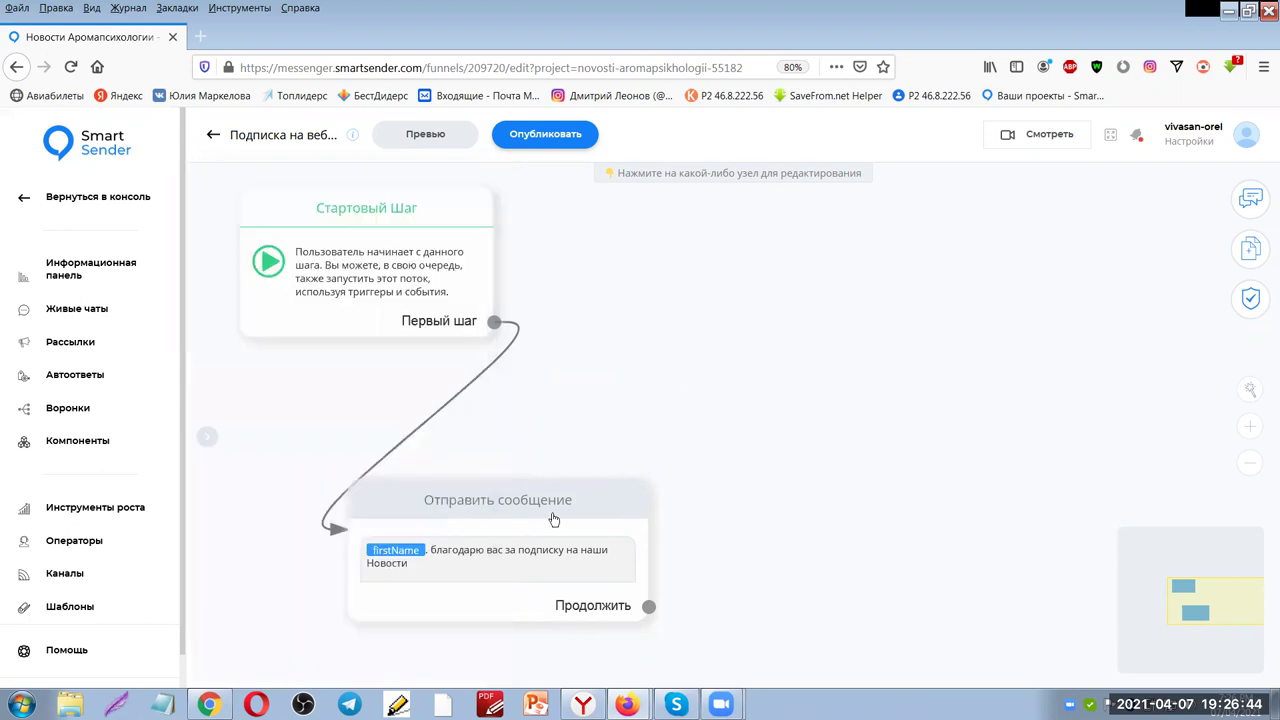
Drag the Отправить сообщение step up and left so it sits just below the start step
{"action": "left_click_drag", "start_coordinate": [608, 505], "coordinate": [490, 396]}
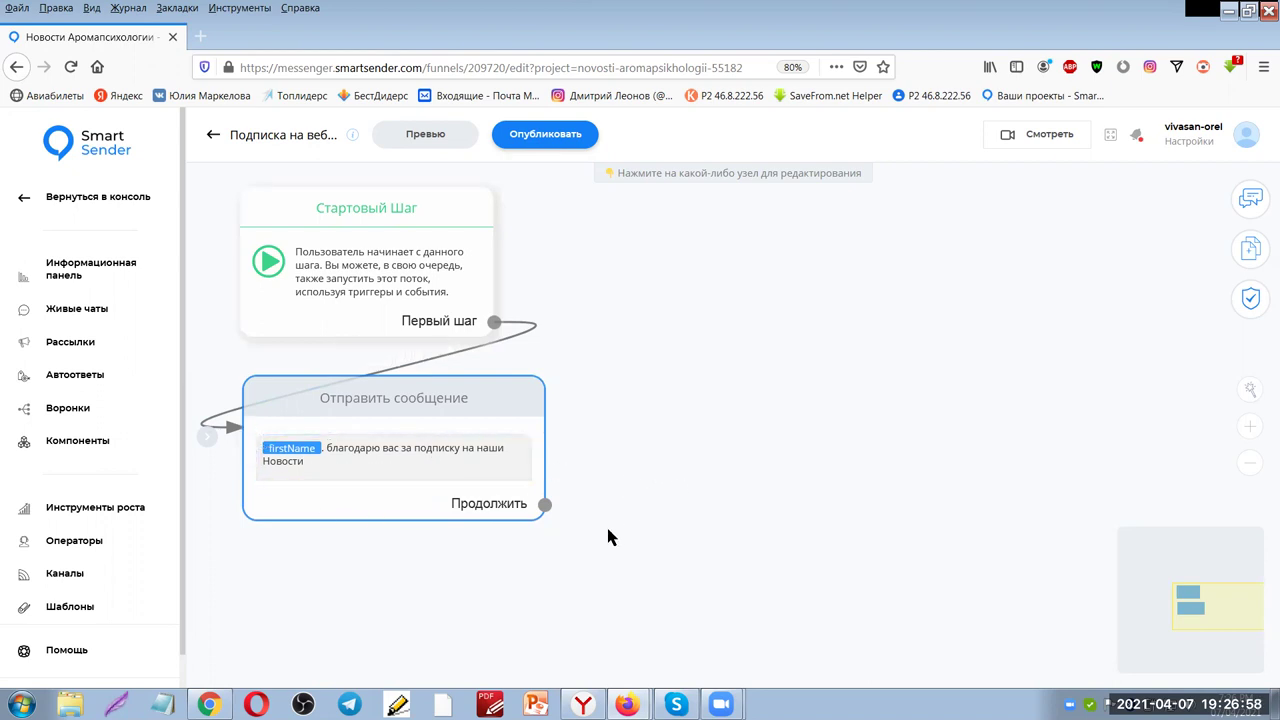
{"action": "mouse_move", "coordinate": [548, 513]}
Attach a Выполнить действия step to the message's Продолжить output and choose Добавить тег
{"action": "left_click_drag", "start_coordinate": [546, 506], "coordinate": [662, 240]}
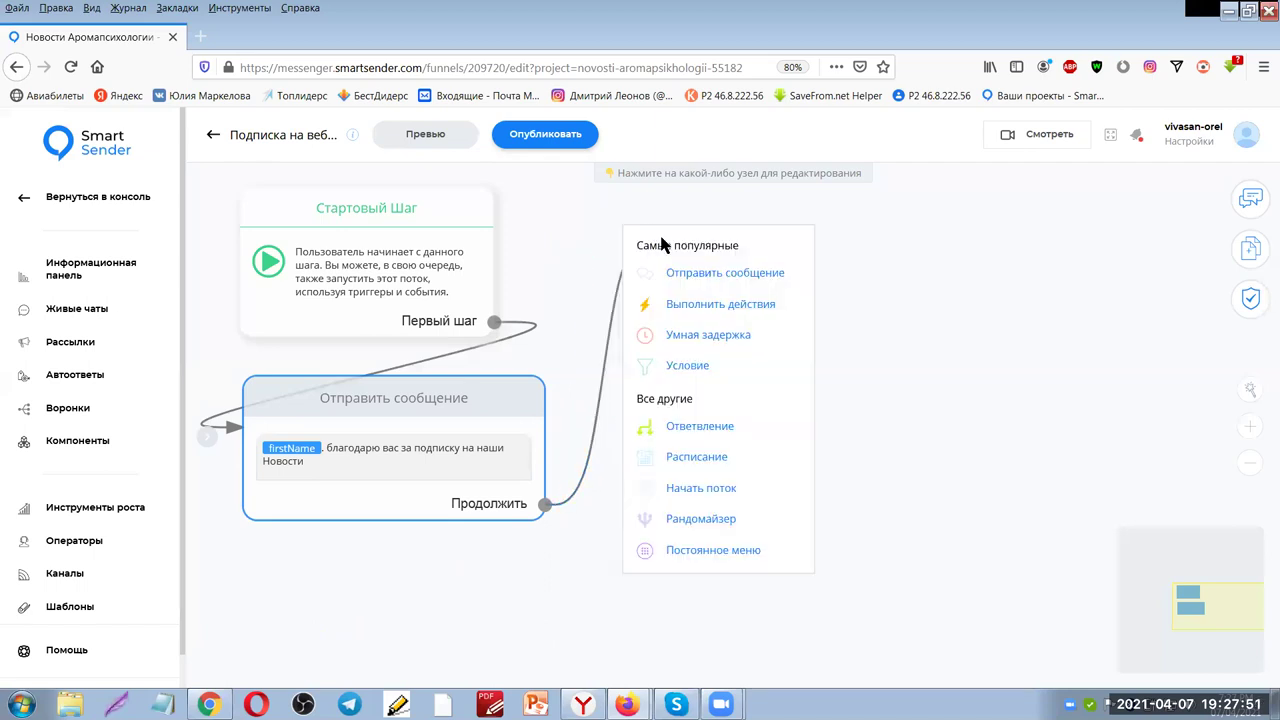
{"action": "left_click", "coordinate": [678, 304]}
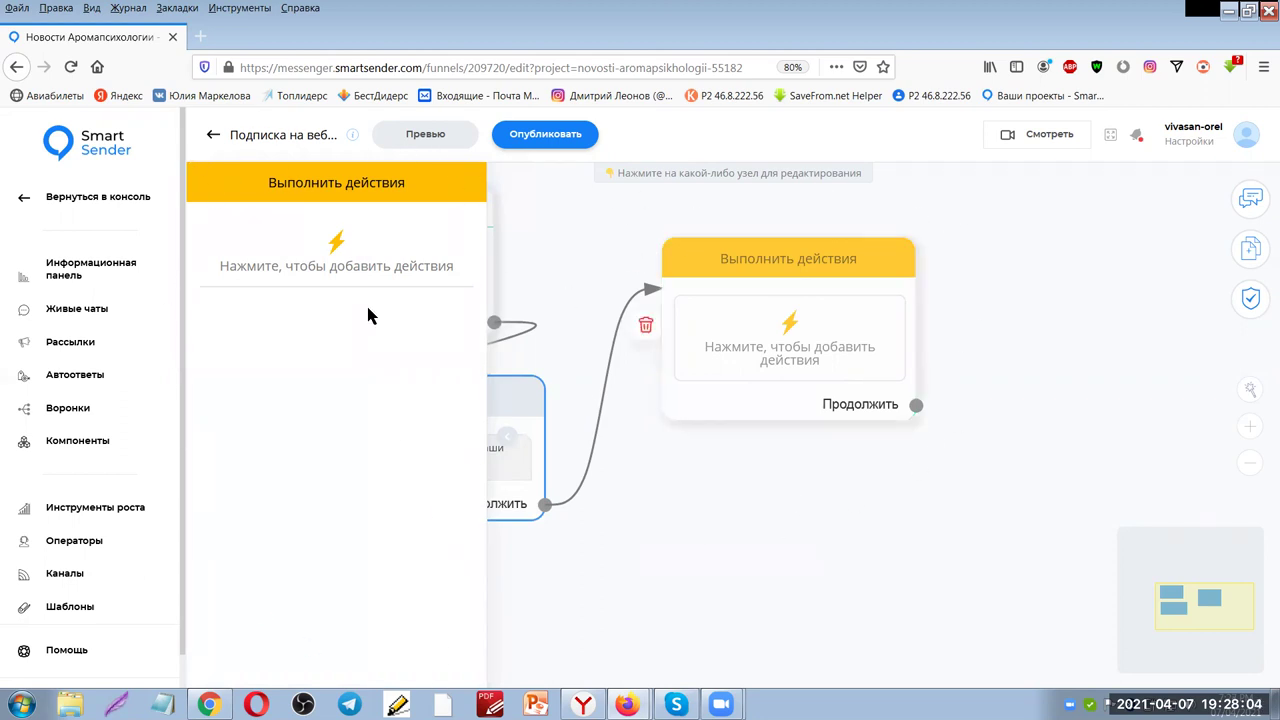
{"action": "left_click", "coordinate": [335, 248]}
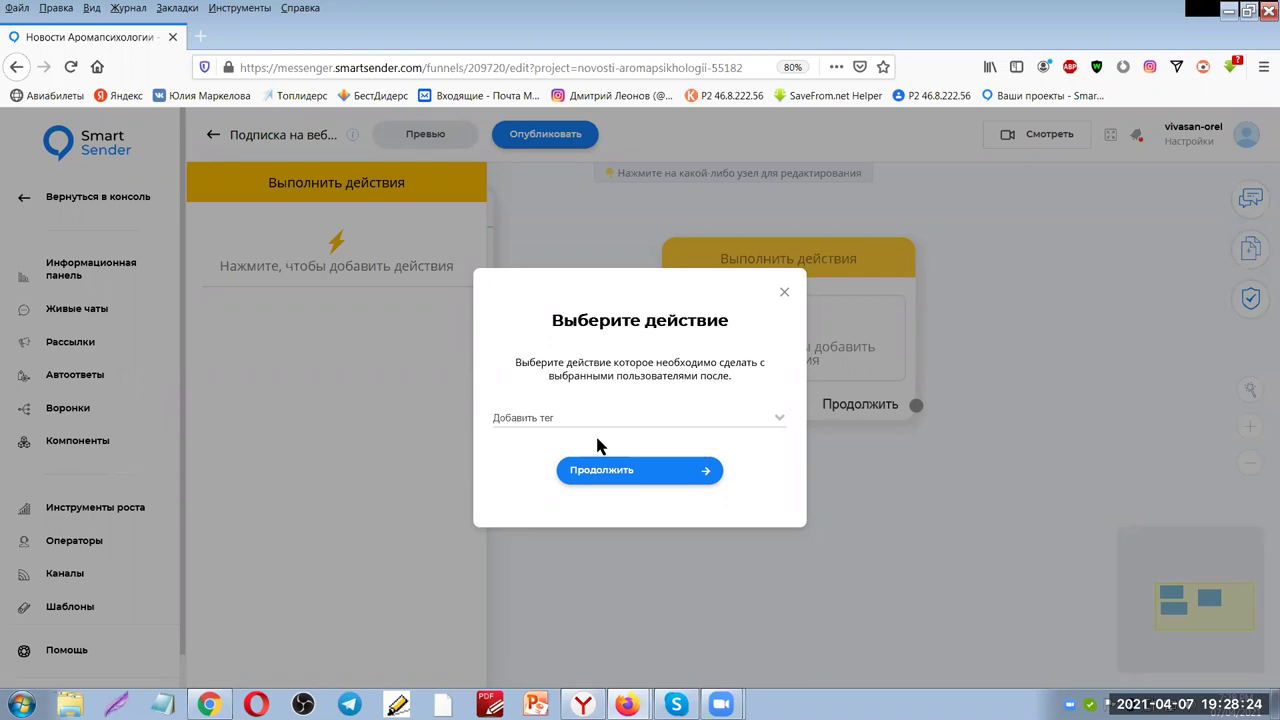
Create a new tag named ZKBV
{"action": "left_click", "coordinate": [636, 477]}
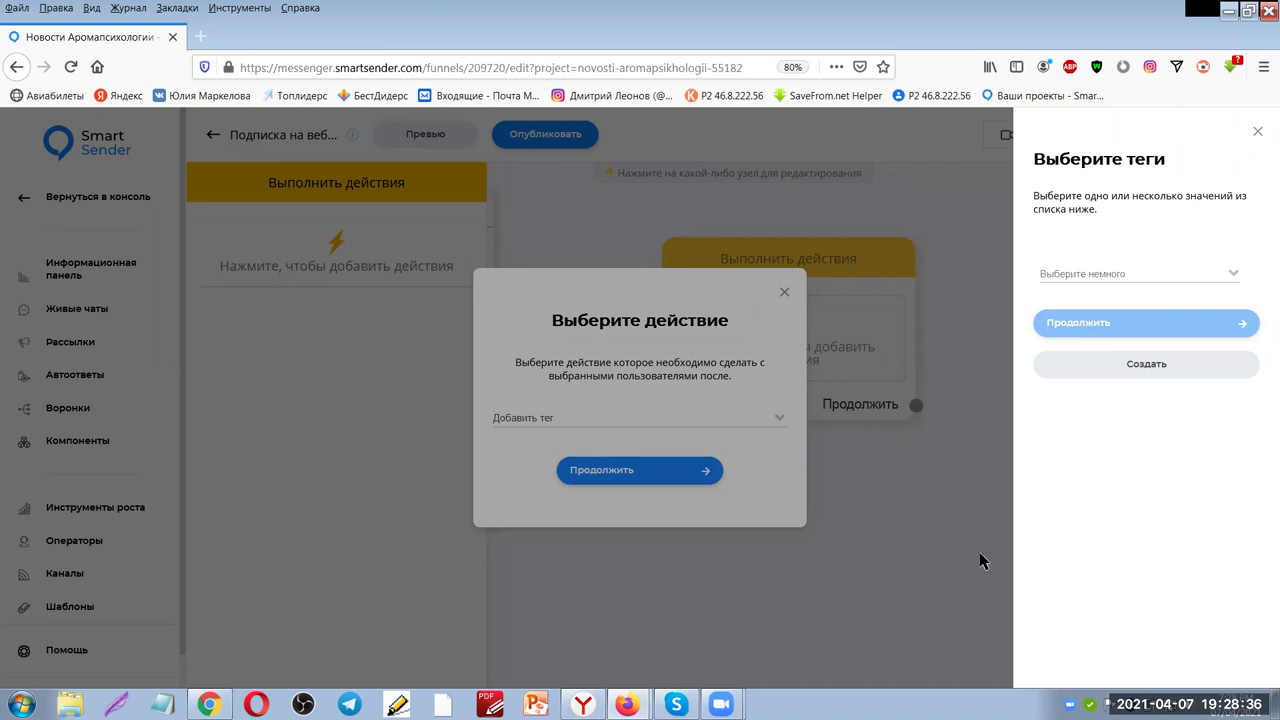
{"action": "left_click", "coordinate": [1141, 365]}
{"action": "left_click", "coordinate": [537, 416]}
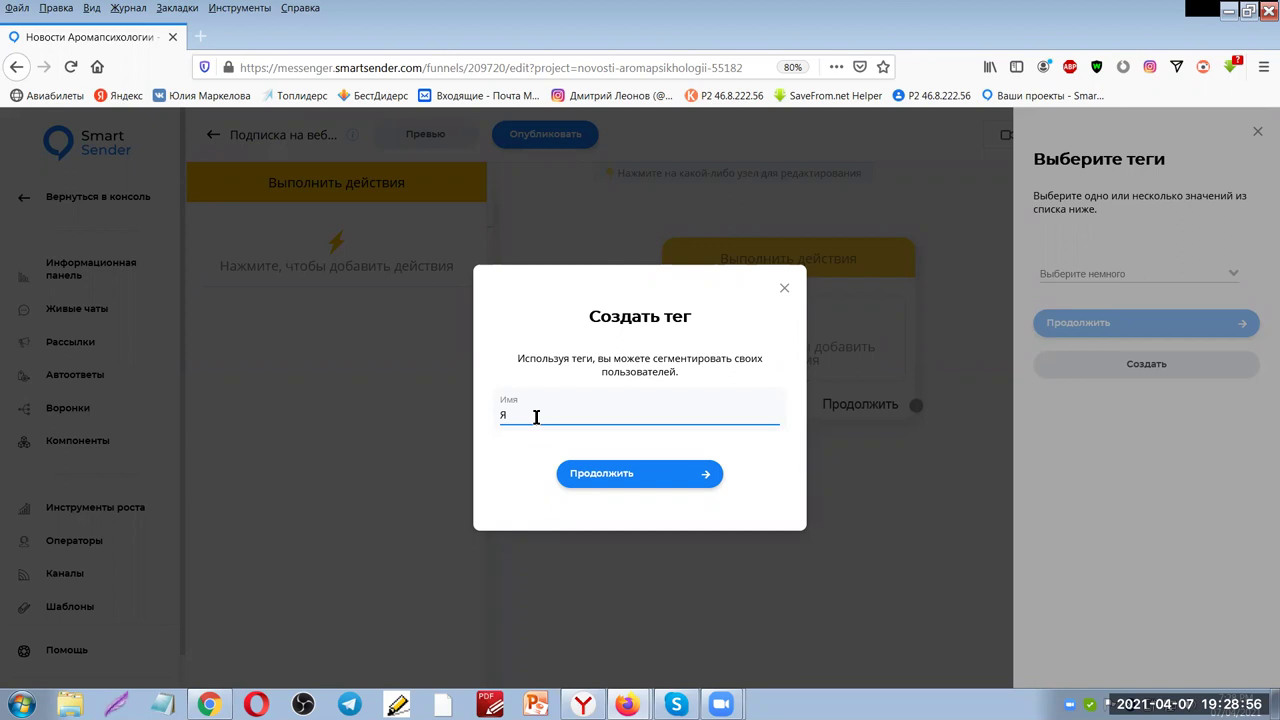
{"action": "type", "text": "BV"}
{"action": "key", "text": "Left"}
{"action": "key", "text": "Left"}
{"action": "key", "text": "BackSpace"}
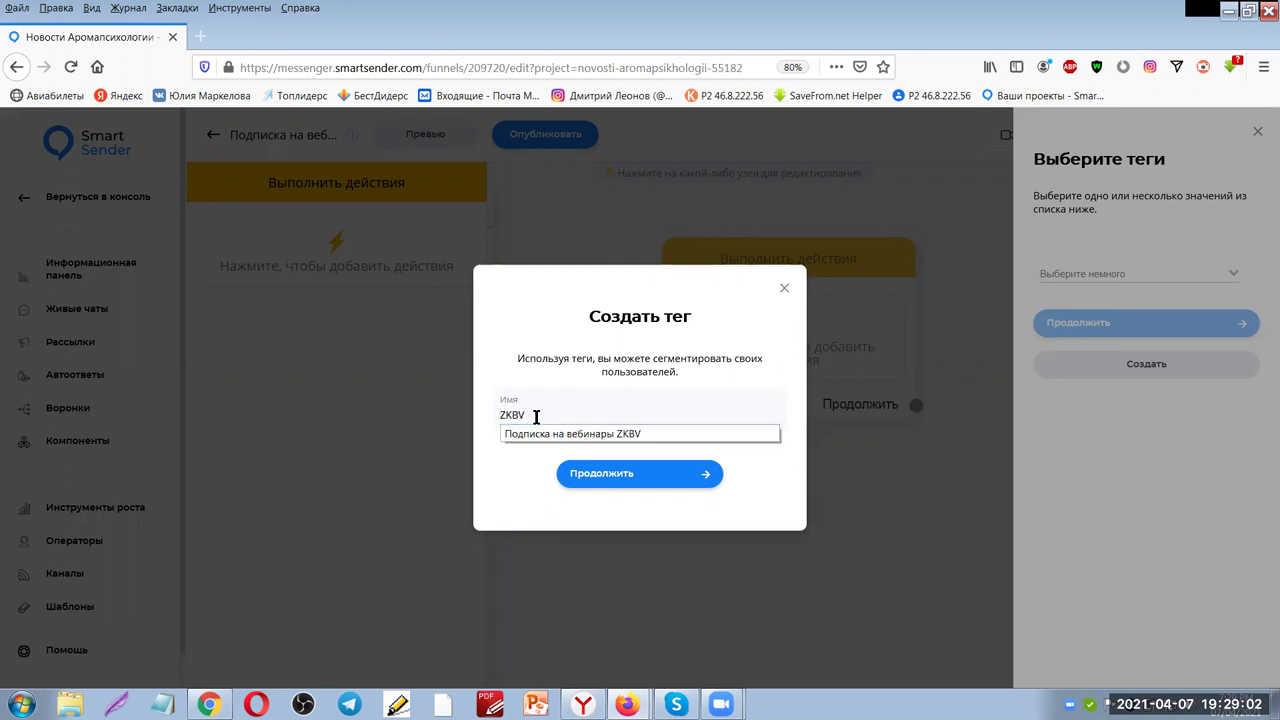
{"action": "double_click", "coordinate": [612, 408]}
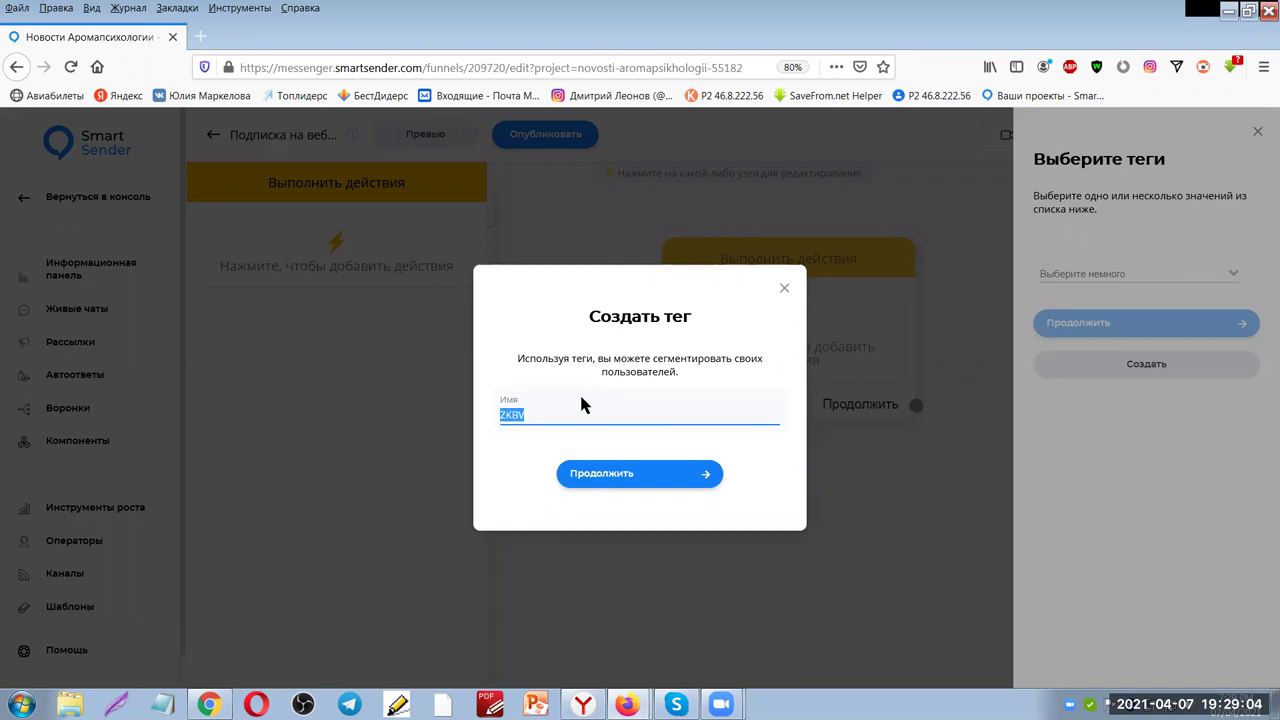
{"action": "left_click", "coordinate": [638, 485]}
Select ZKBV as the tag to add and close the action editor
{"action": "left_click", "coordinate": [1140, 274]}
{"action": "left_click", "coordinate": [1070, 300]}
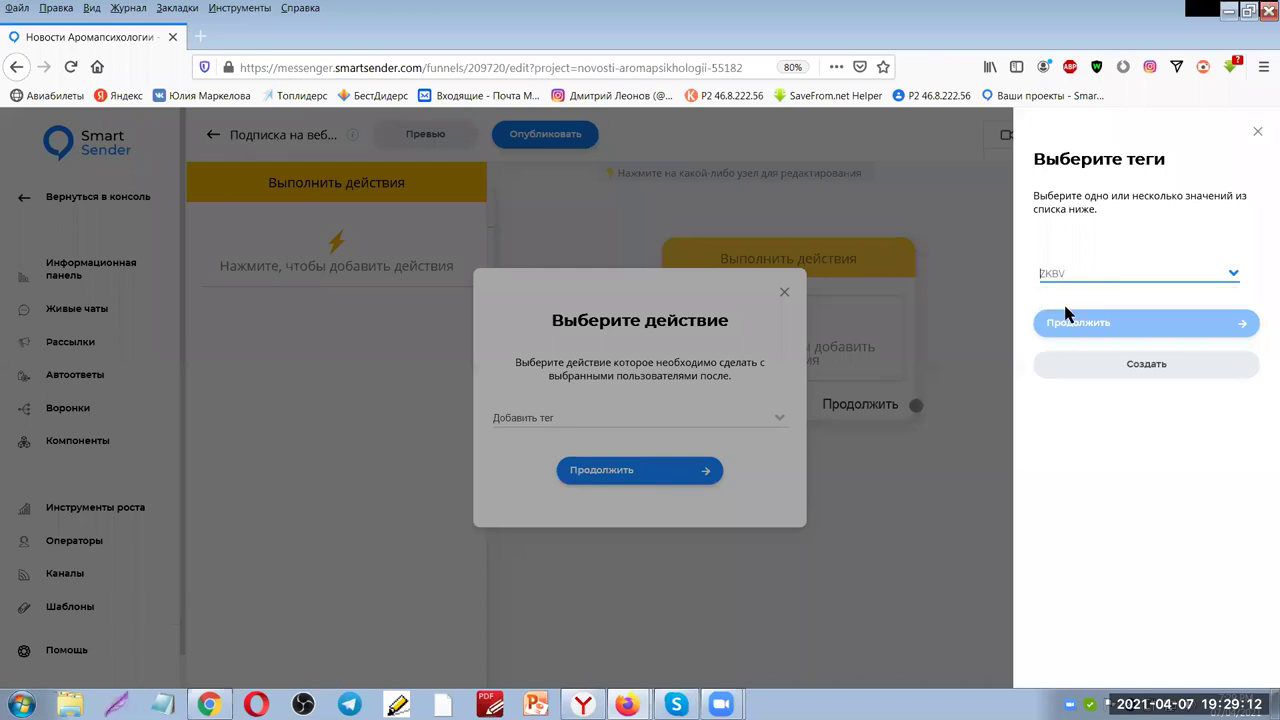
{"action": "left_click", "coordinate": [1096, 330]}
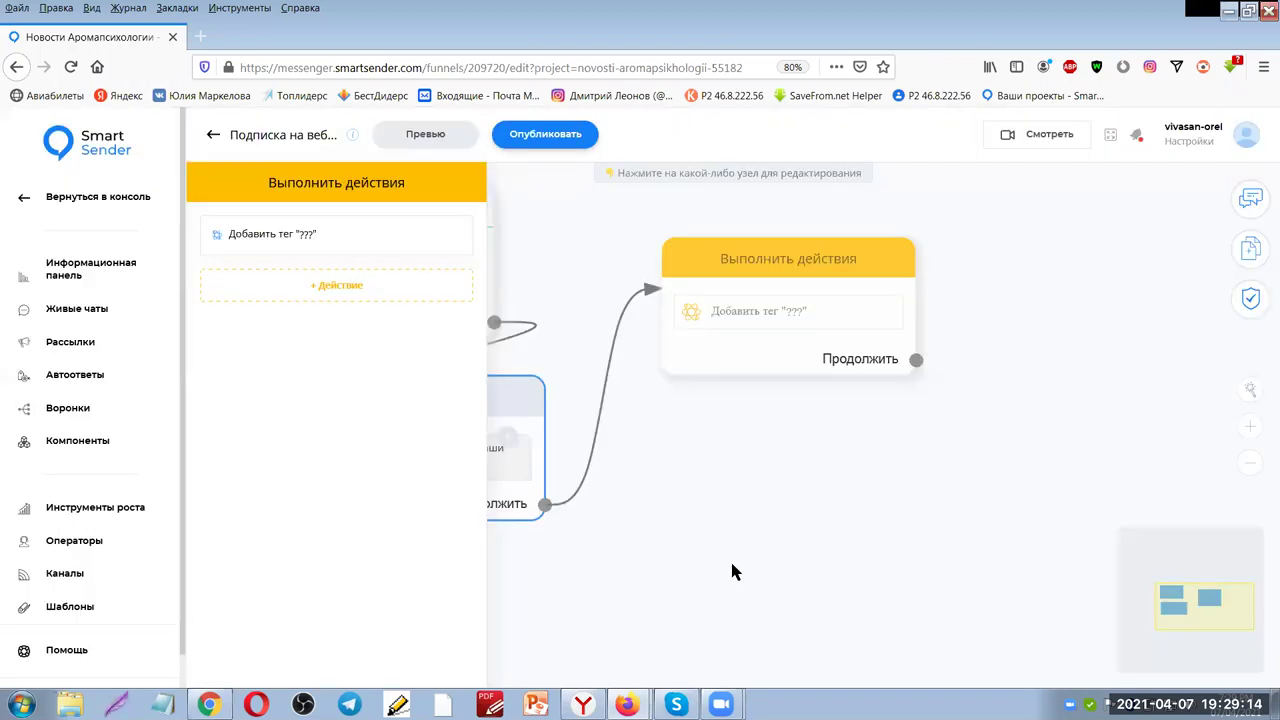
{"action": "left_click", "coordinate": [843, 532]}
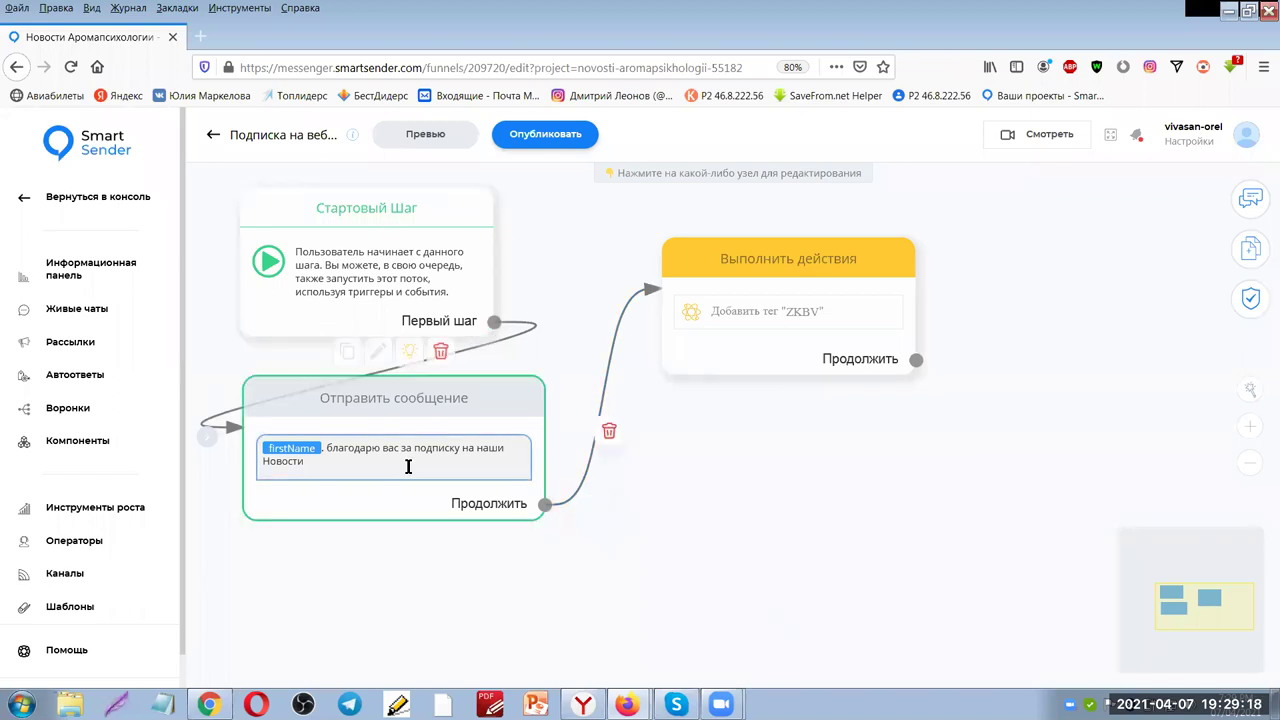
{"action": "mouse_move", "coordinate": [859, 284]}
{"action": "left_click_drag", "start_coordinate": [871, 282], "coordinate": [480, 571]}
{"action": "scroll", "coordinate": [930, 437], "scroll_direction": "down", "scroll_amount": 2}
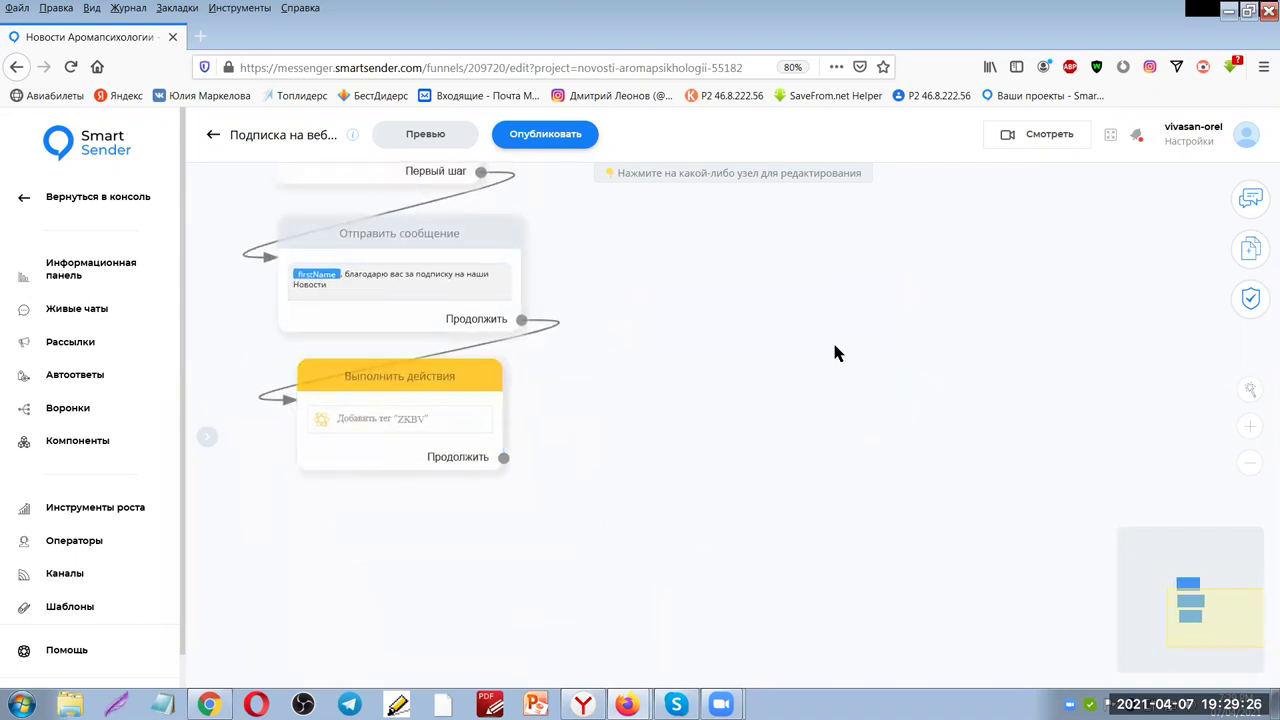
{"action": "scroll", "coordinate": [837, 358], "scroll_direction": "down", "scroll_amount": 2}
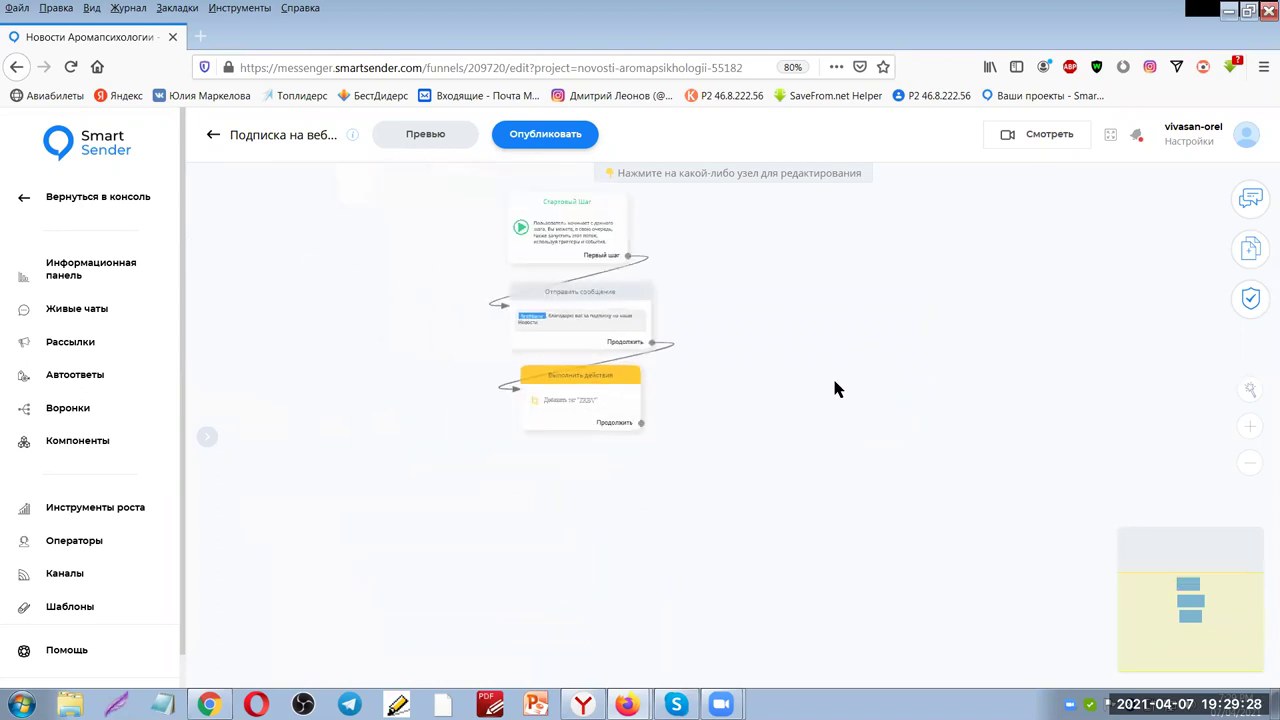
{"action": "scroll", "coordinate": [876, 384], "scroll_direction": "down", "scroll_amount": 1}
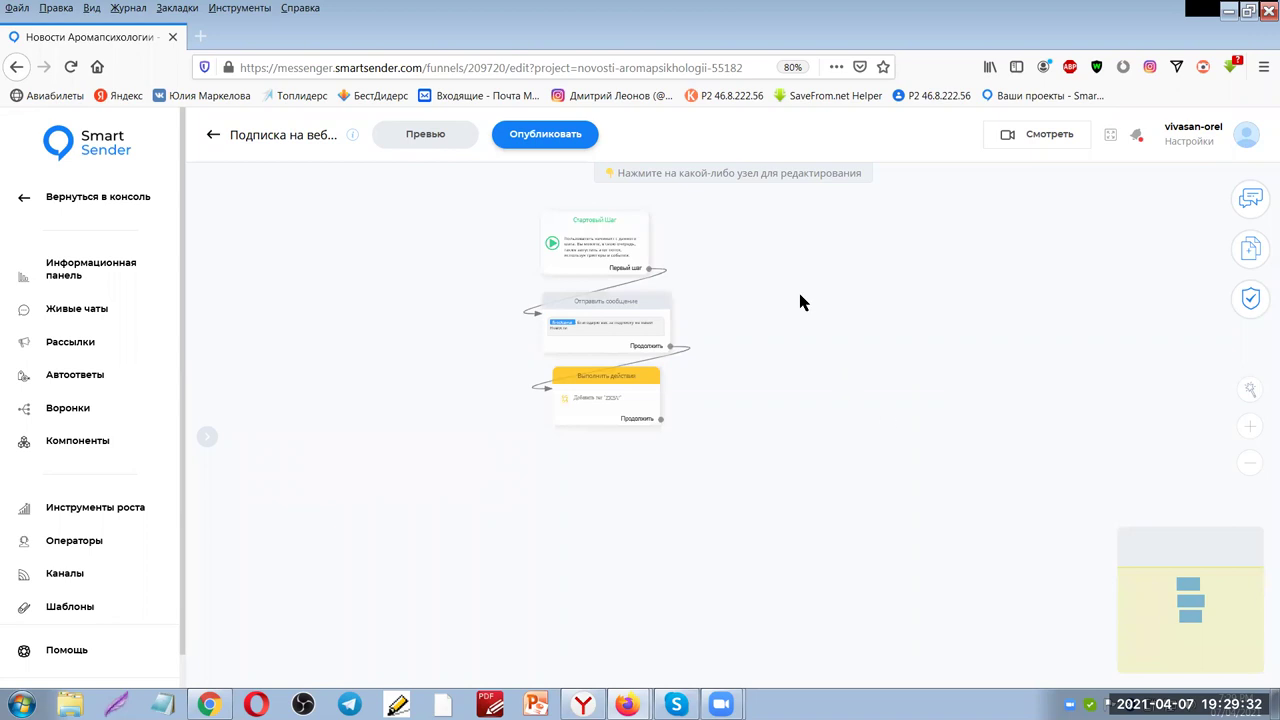
{"action": "left_click_drag", "start_coordinate": [1030, 347], "coordinate": [744, 341]}
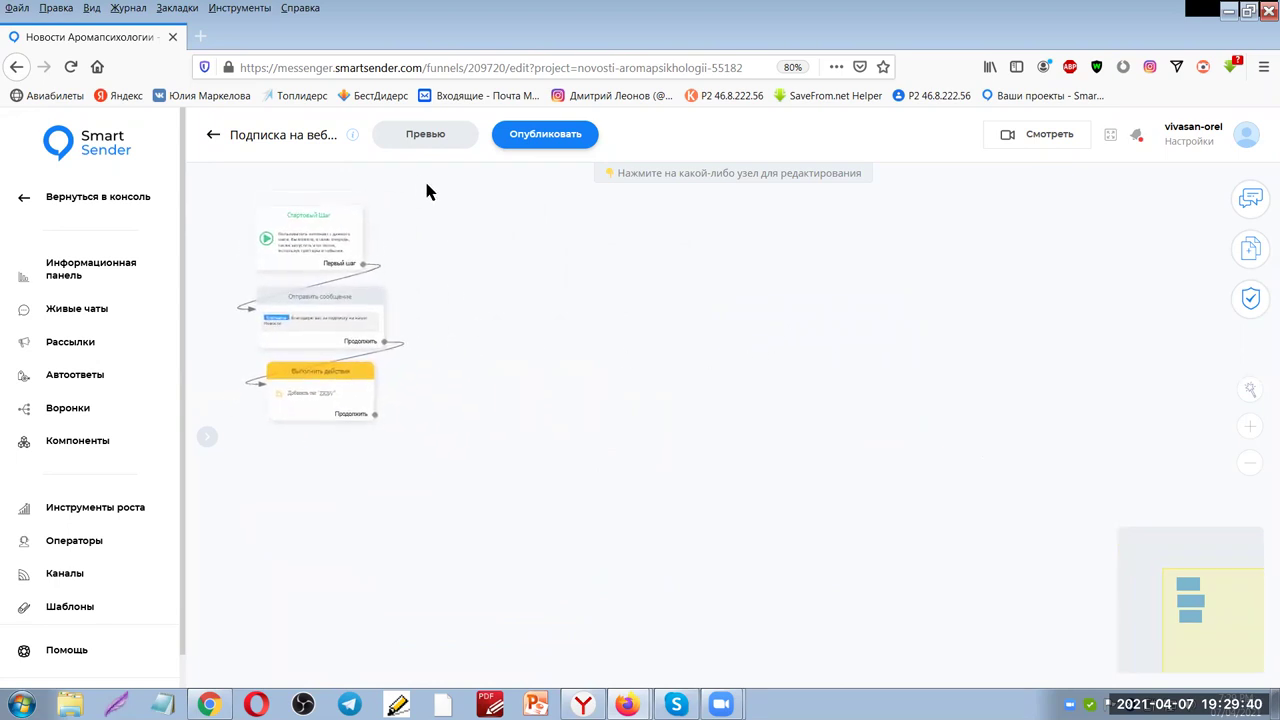
{"action": "scroll", "coordinate": [716, 345], "scroll_direction": "up", "scroll_amount": 2}
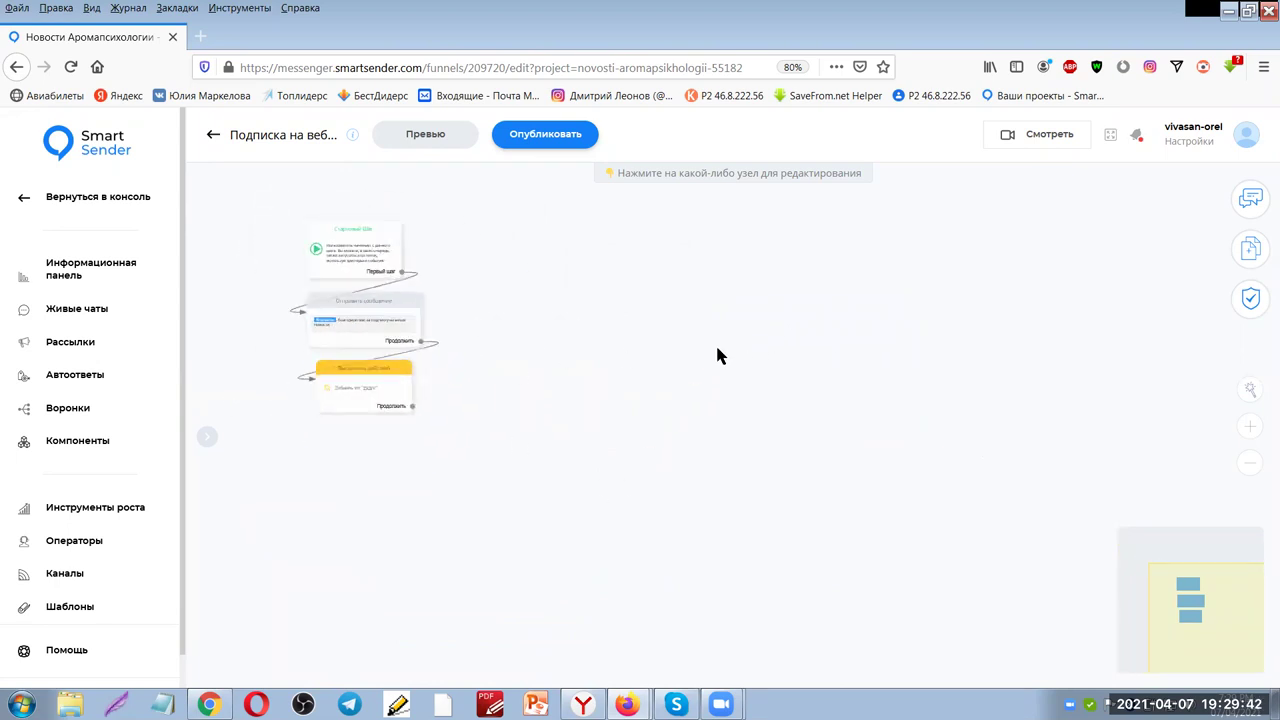
{"action": "left_click_drag", "start_coordinate": [618, 372], "coordinate": [651, 360]}
{"action": "scroll", "coordinate": [616, 295], "scroll_direction": "down", "scroll_amount": 1}
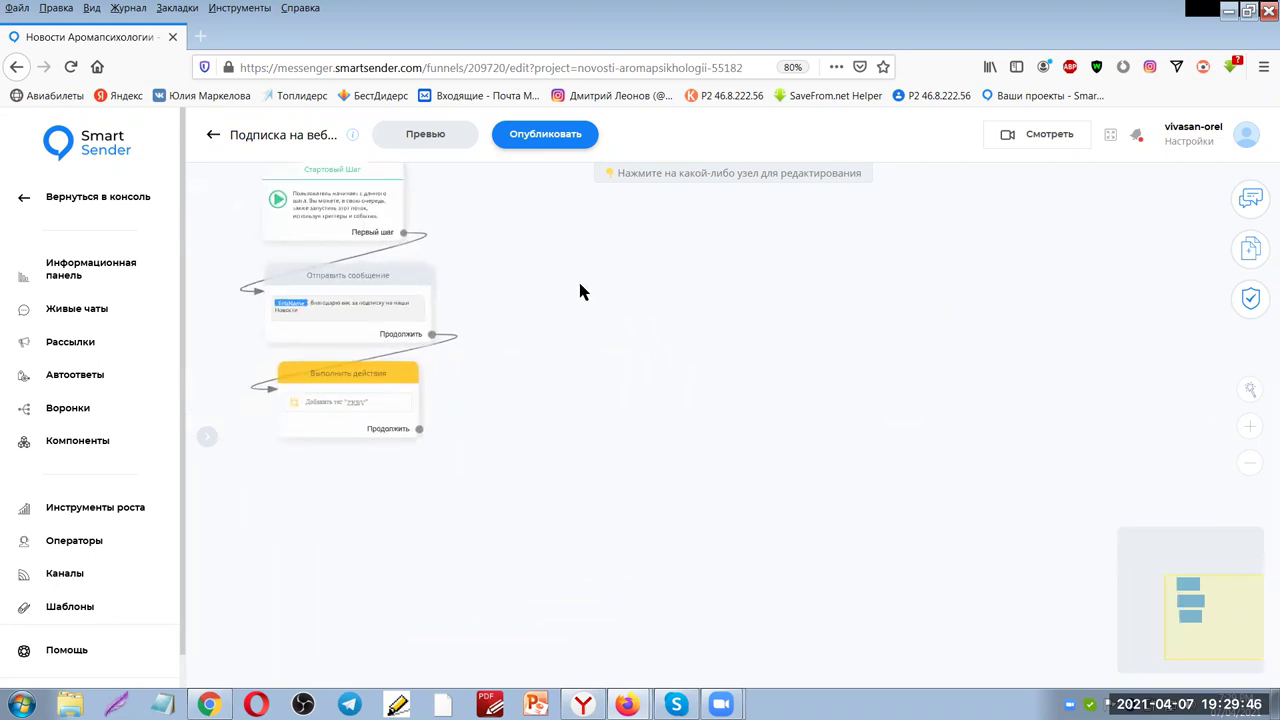
{"action": "scroll", "coordinate": [551, 274], "scroll_direction": "up", "scroll_amount": 3}
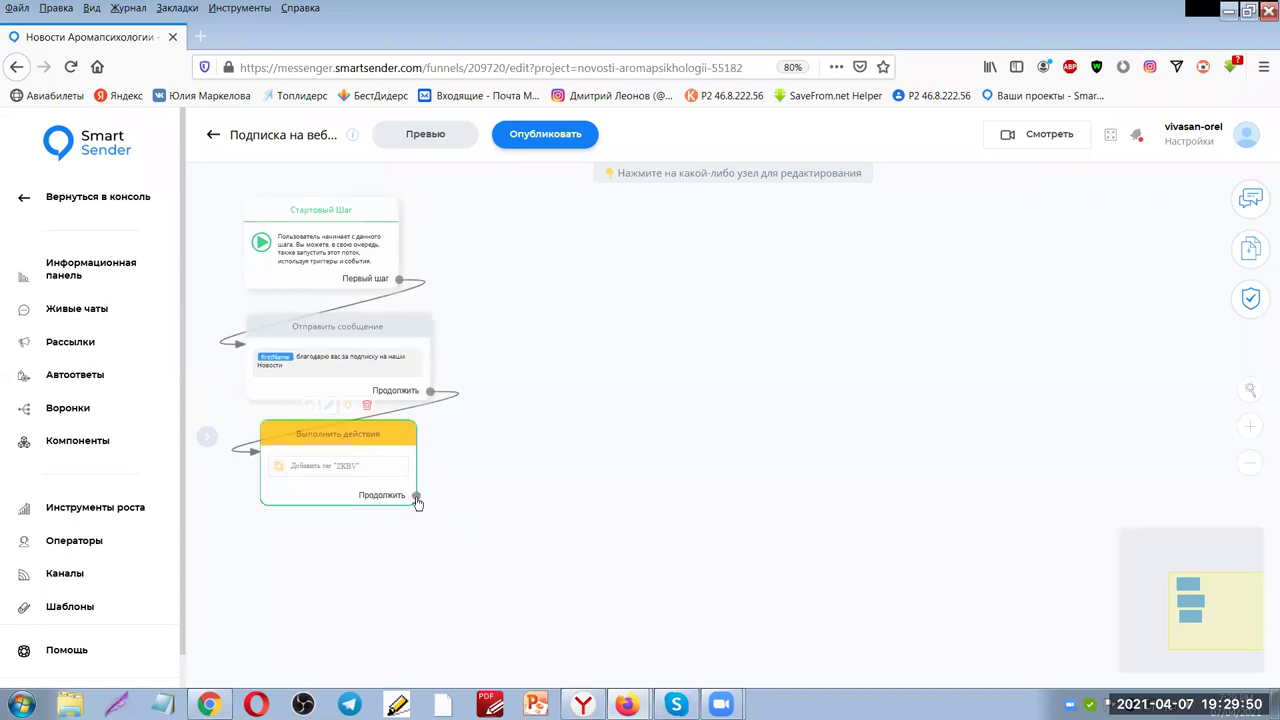
{"action": "left_click_drag", "start_coordinate": [455, 560], "coordinate": [614, 300]}
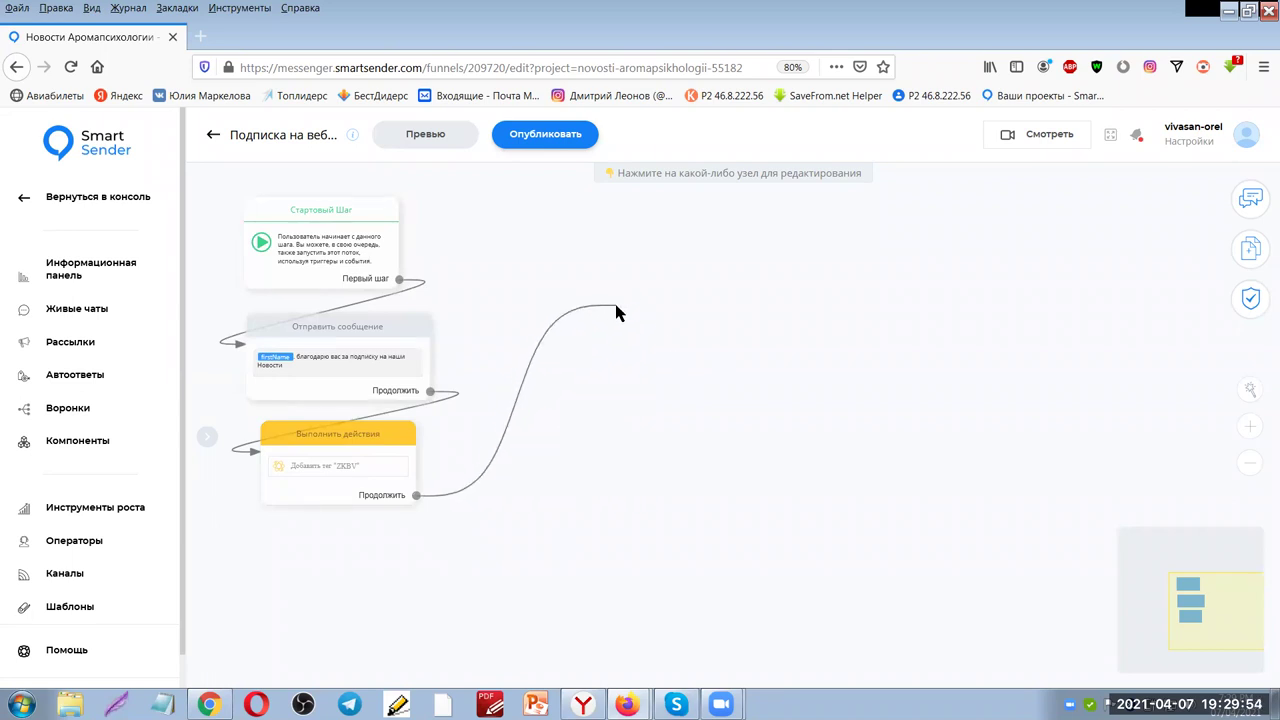
Add an Отправить сообщение step with text 'gshg' after the action and place it below
{"action": "left_click", "coordinate": [636, 346]}
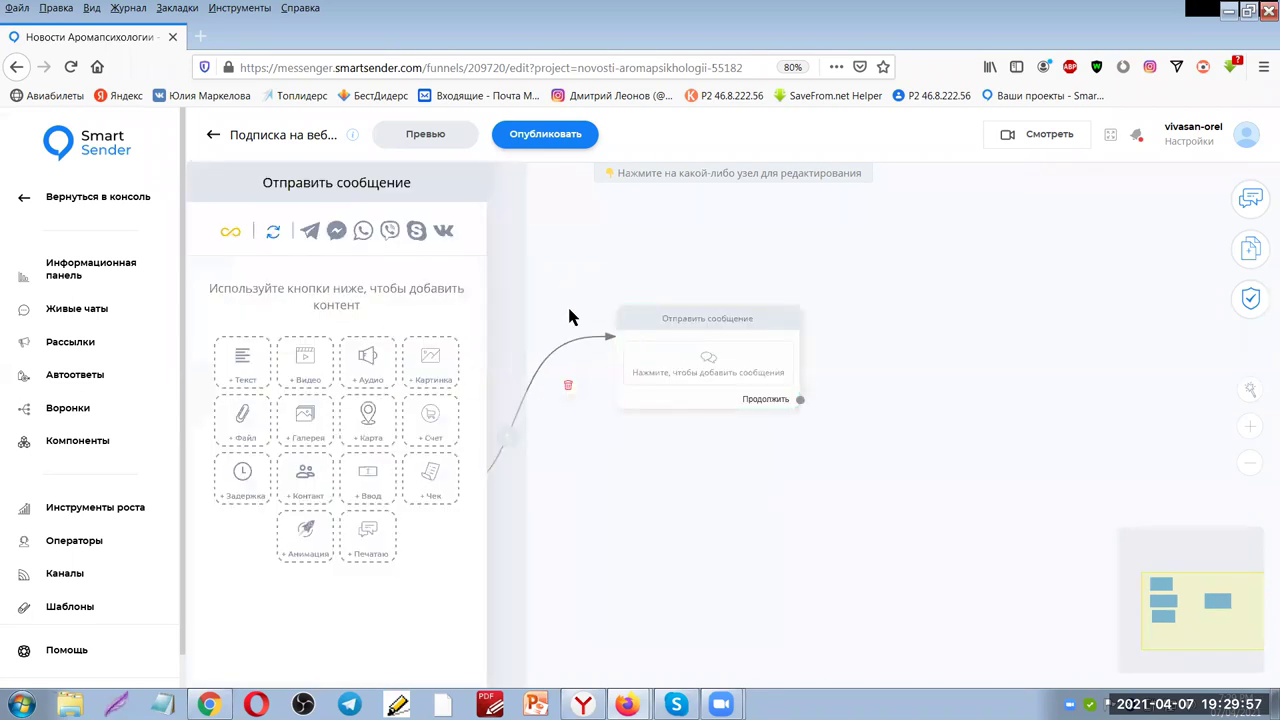
{"action": "left_click", "coordinate": [262, 364]}
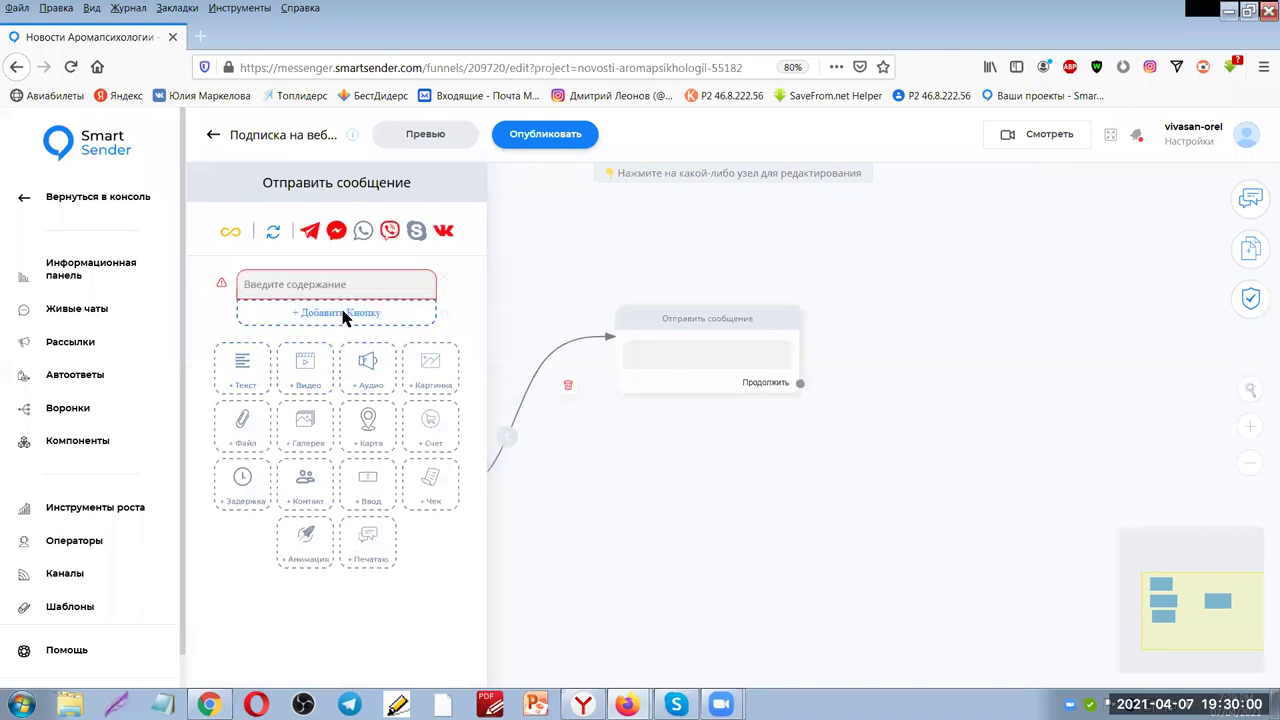
{"action": "left_click", "coordinate": [308, 284]}
{"action": "type", "text": "gshg"}
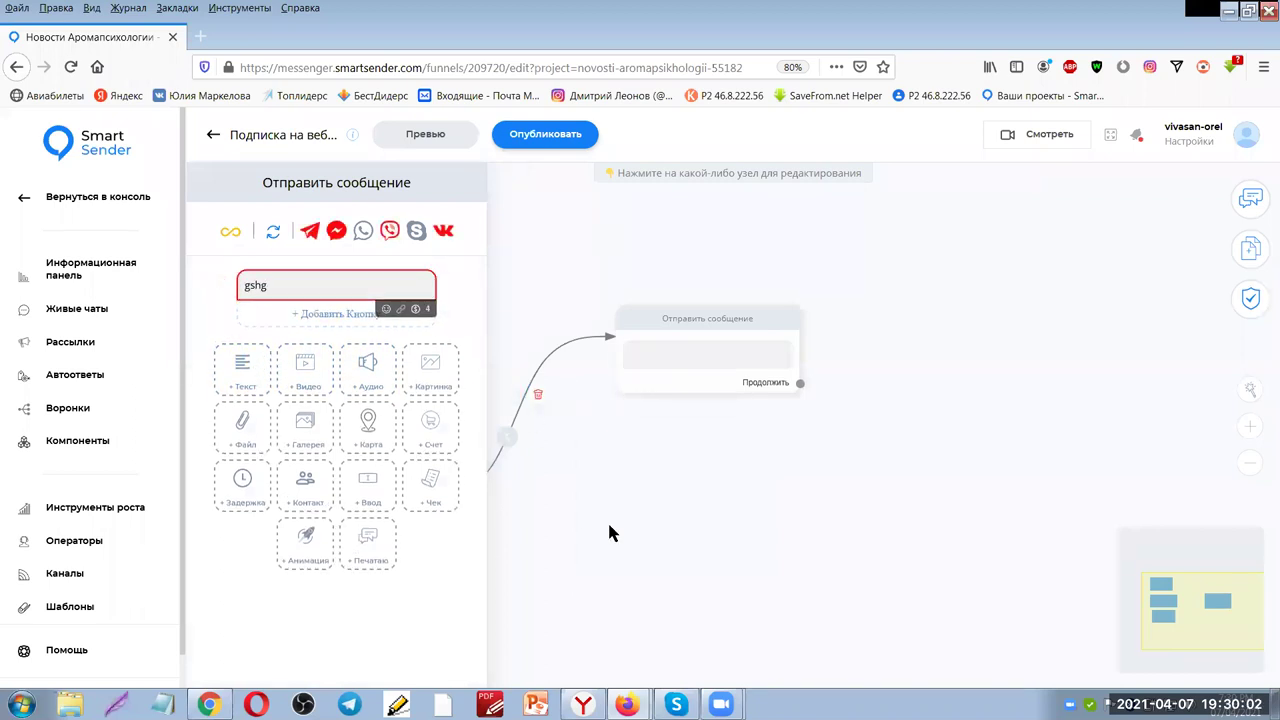
{"action": "left_click", "coordinate": [688, 531]}
{"action": "left_click_drag", "start_coordinate": [719, 394], "coordinate": [372, 635]}
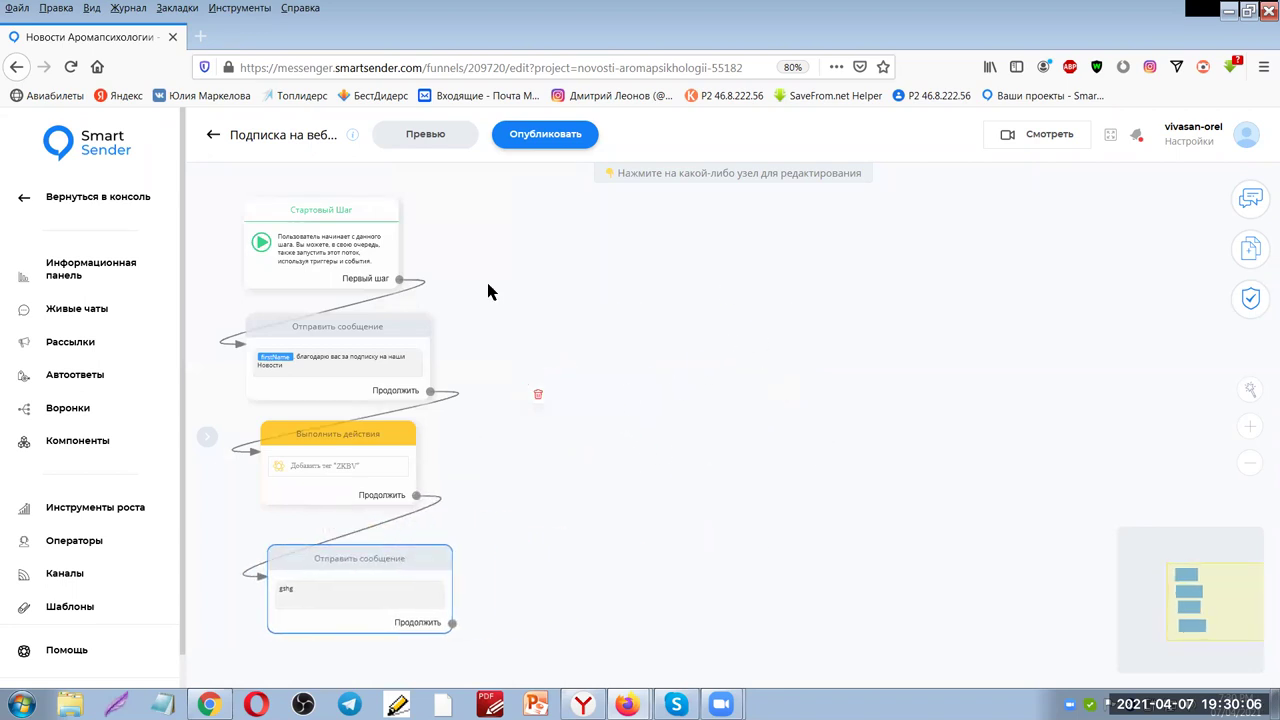
{"action": "left_click", "coordinate": [550, 138]}
Publish the funnel, then bring up the list of open Firefox windows
{"action": "left_click", "coordinate": [548, 137]}
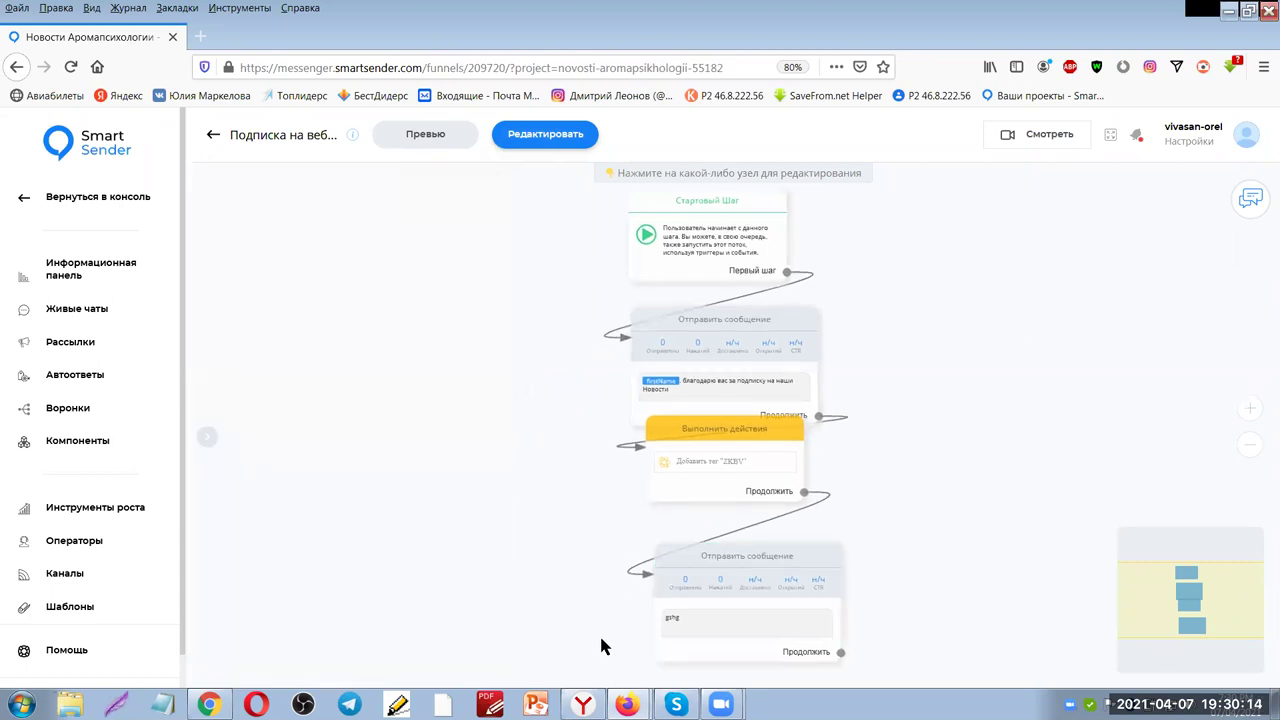
{"action": "left_click", "coordinate": [626, 704]}
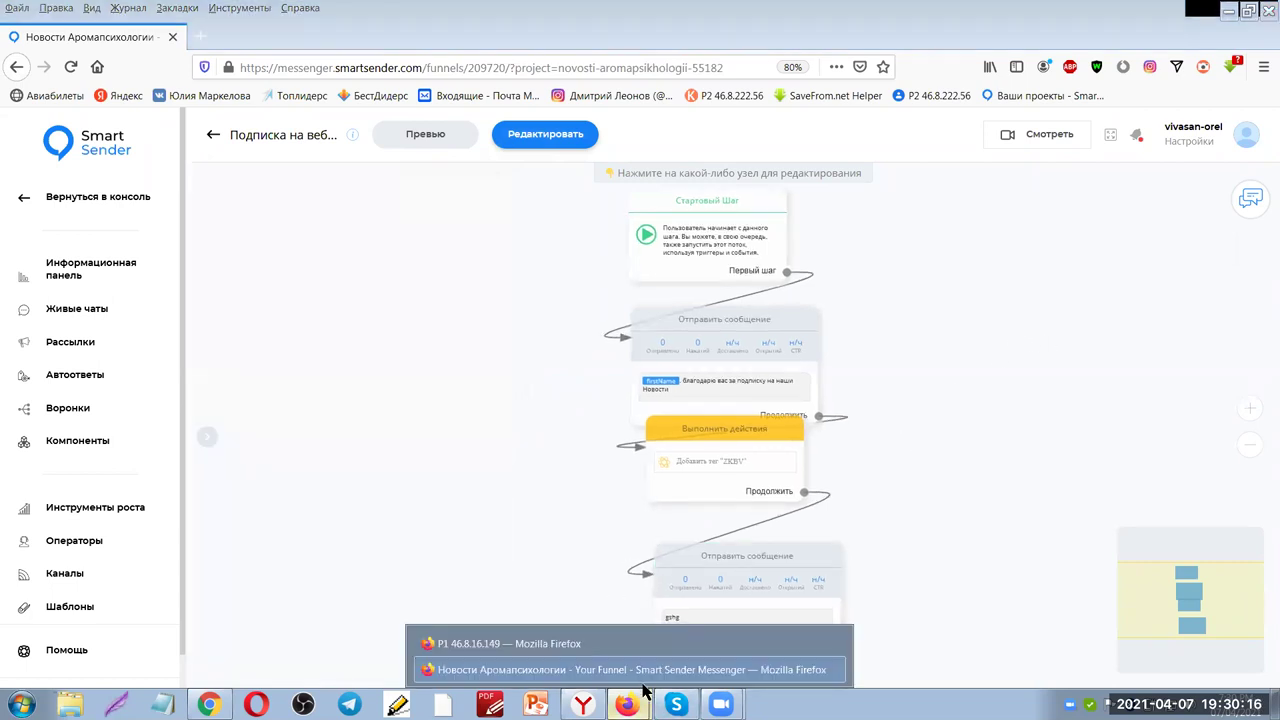
{"action": "left_click", "coordinate": [557, 670]}
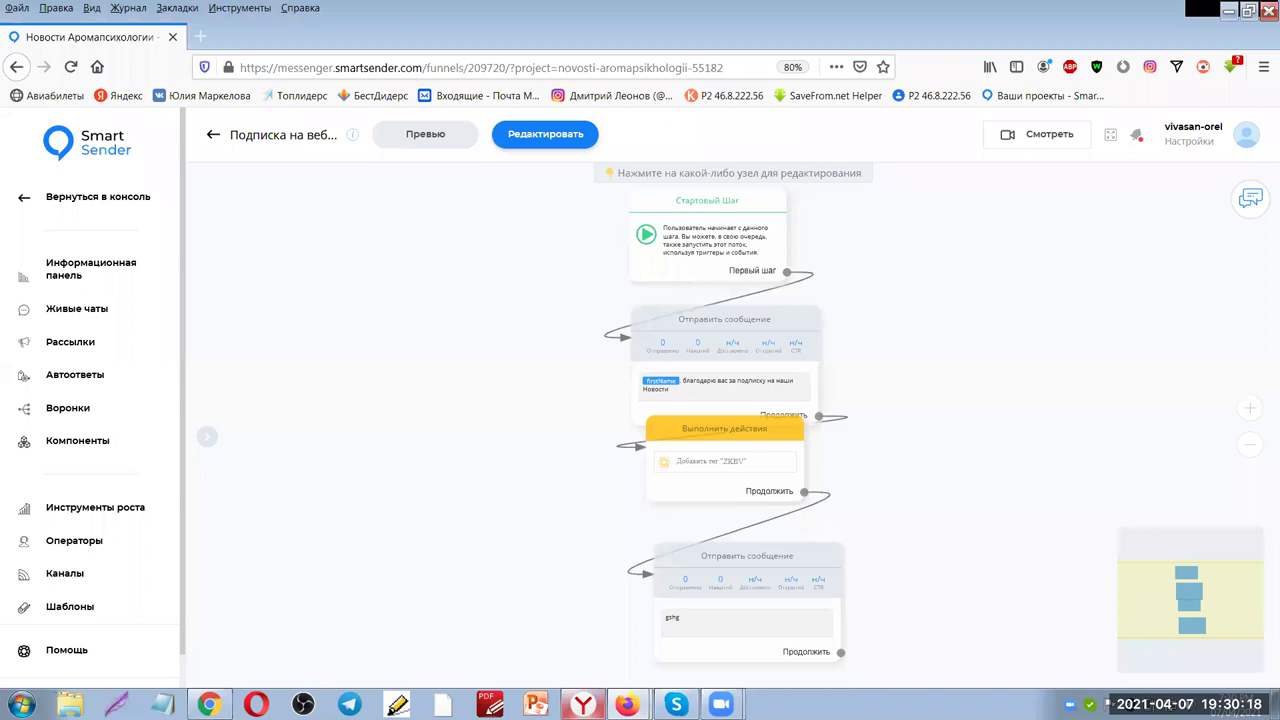
{"action": "left_click", "coordinate": [626, 704]}
Switch to the second project's window, zoom out to 80%, and open its Воронки list
{"action": "left_click", "coordinate": [558, 645]}
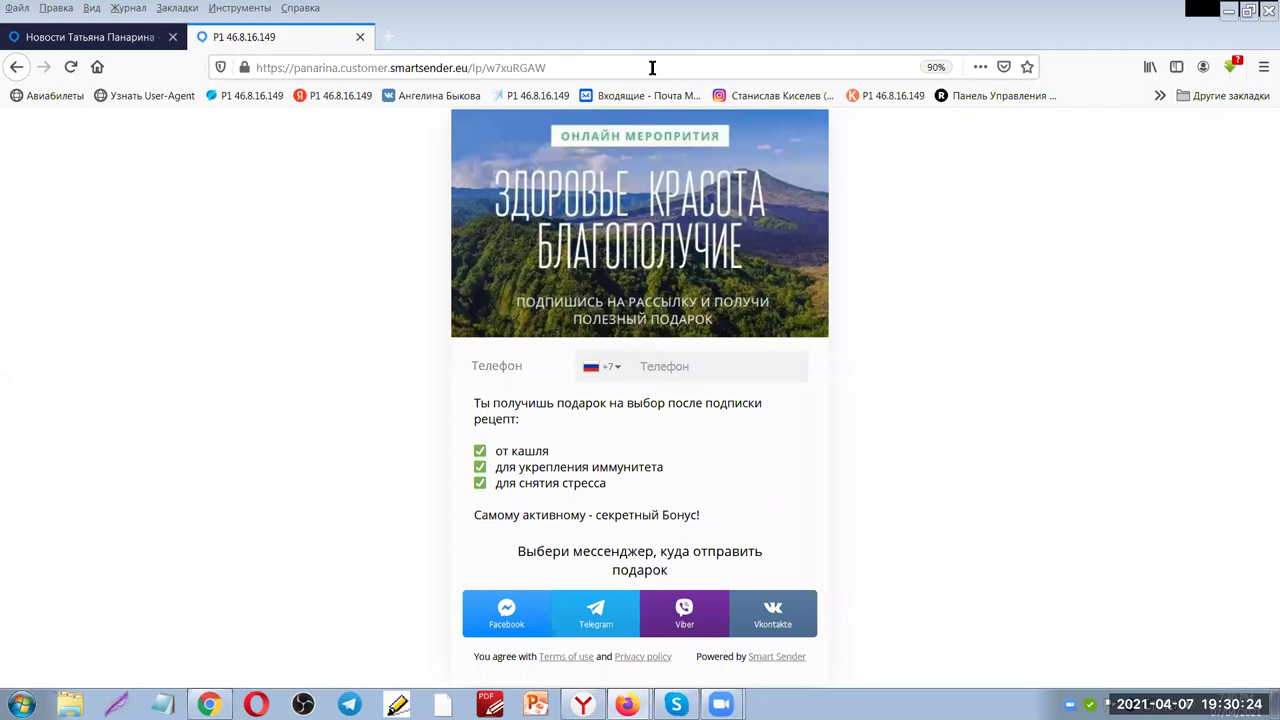
{"action": "left_click", "coordinate": [97, 39]}
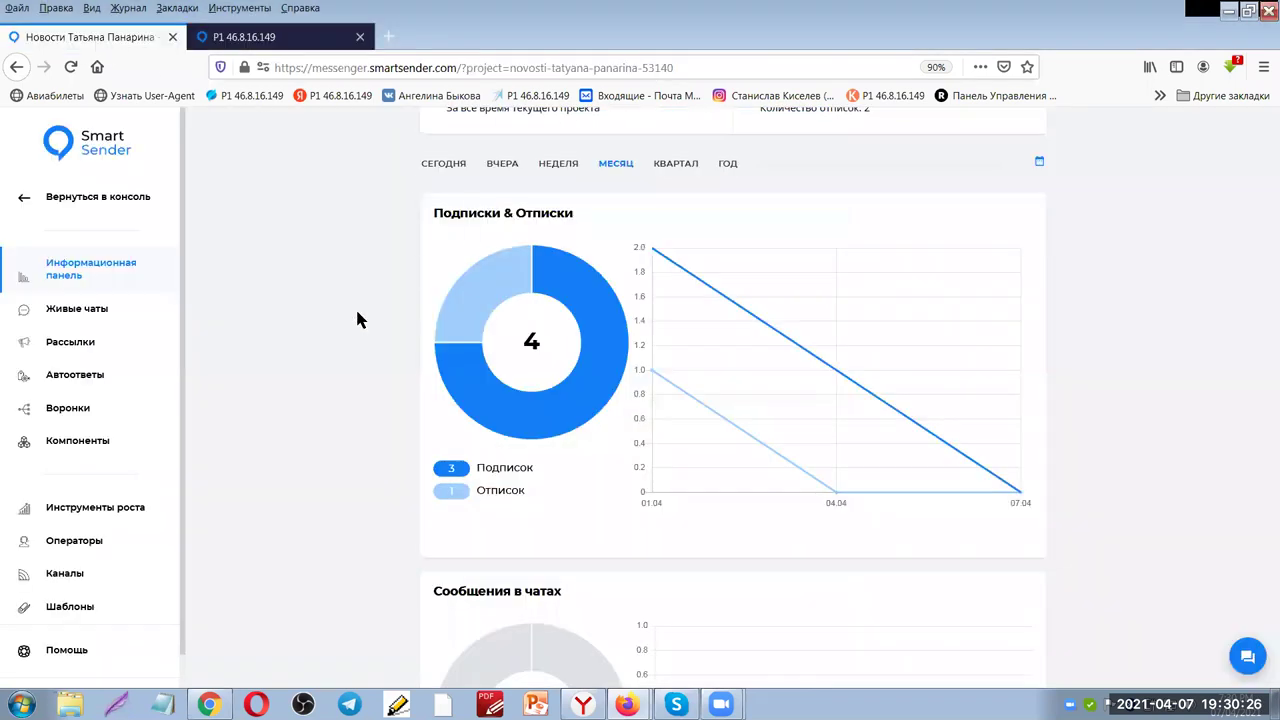
{"action": "key", "text": "ctrl+minus"}
{"action": "left_click", "coordinate": [46, 410]}
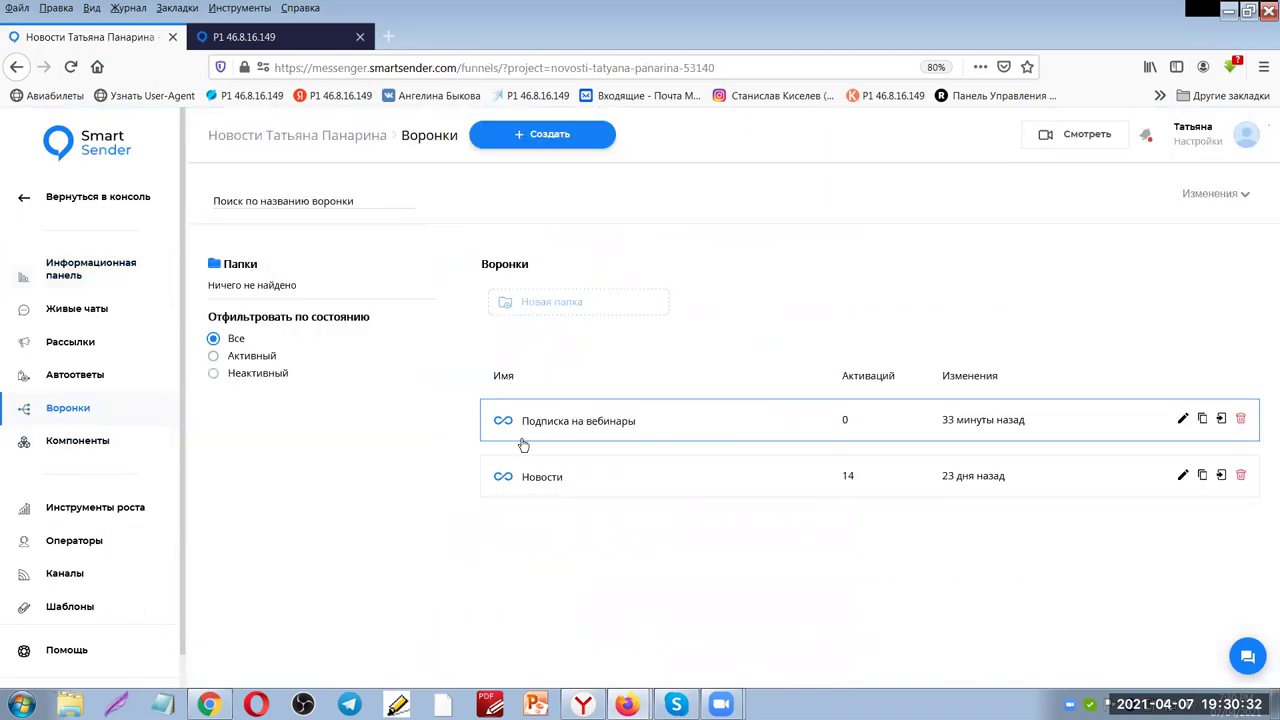
Open the Подписка на вебинары funnel and pan across its Кашель, Иммунитет, Стресс steps
{"action": "left_click", "coordinate": [597, 420]}
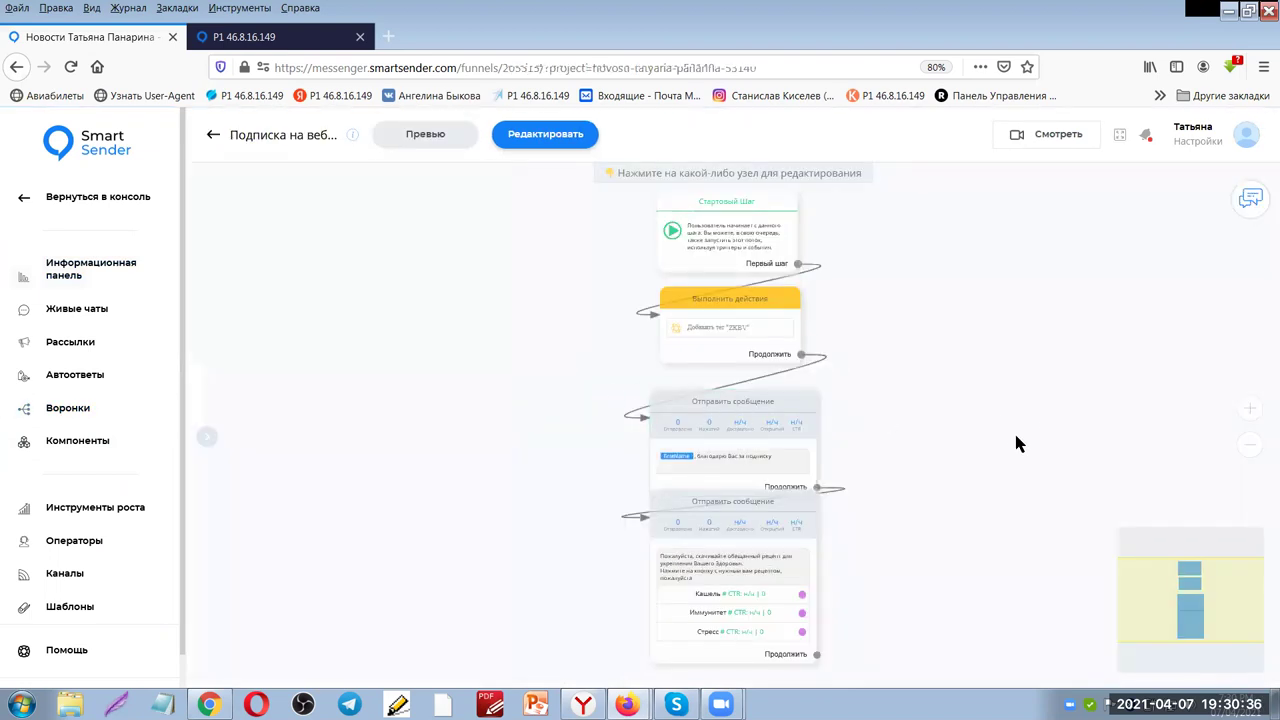
{"action": "scroll", "coordinate": [1008, 434], "scroll_direction": "down", "scroll_amount": 3}
{"action": "left_click_drag", "start_coordinate": [1036, 389], "coordinate": [645, 318]}
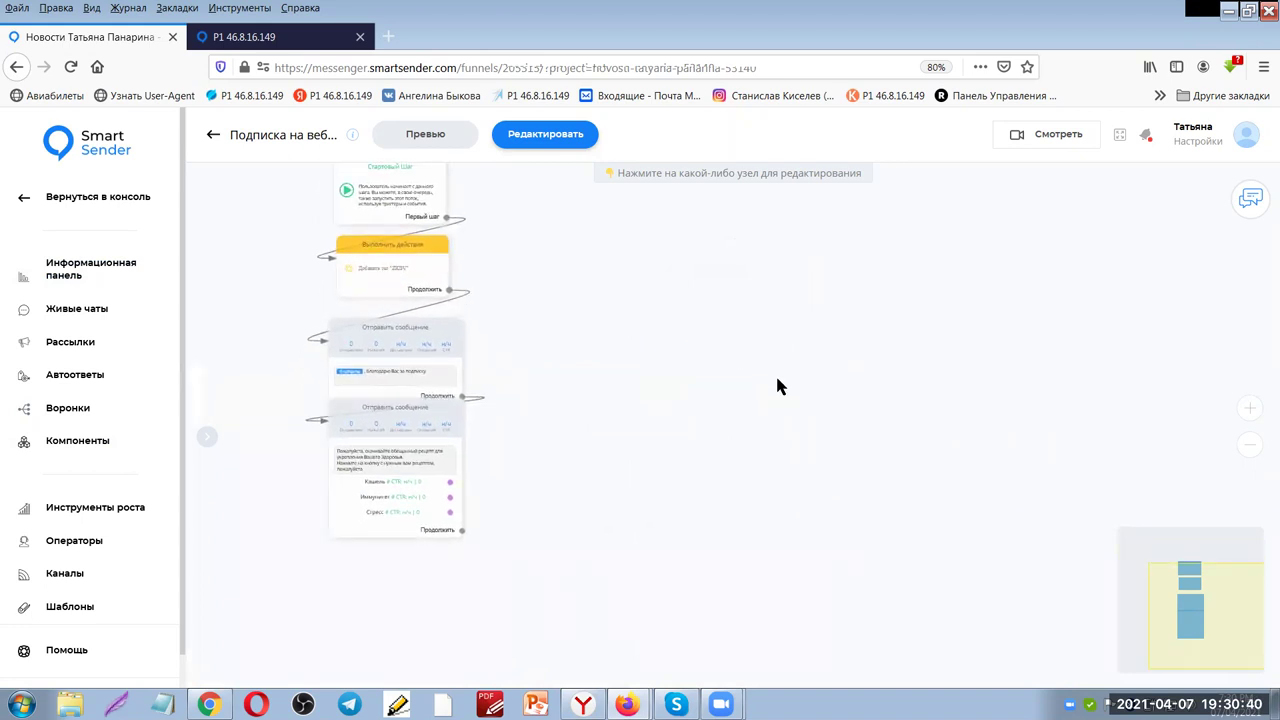
{"action": "scroll", "coordinate": [760, 390], "scroll_direction": "up", "scroll_amount": 1}
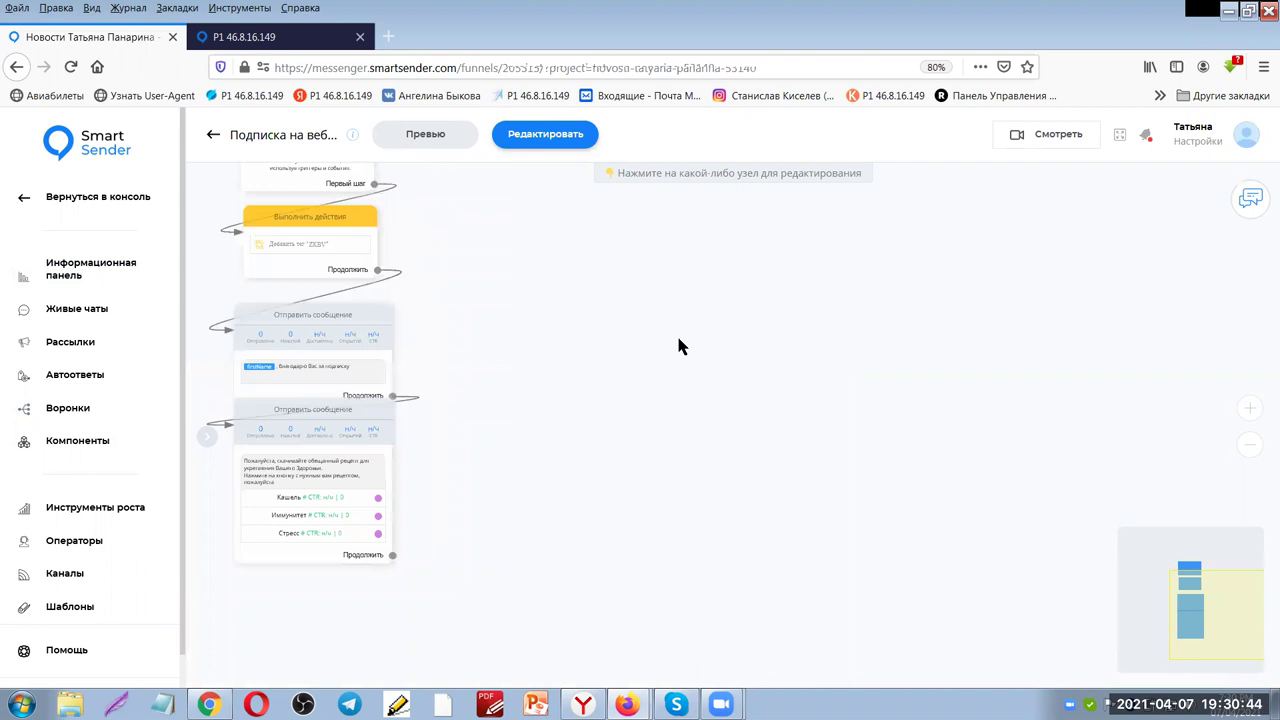
{"action": "scroll", "coordinate": [648, 326], "scroll_direction": "down", "scroll_amount": 1}
{"action": "left_click_drag", "start_coordinate": [643, 343], "coordinate": [643, 311]}
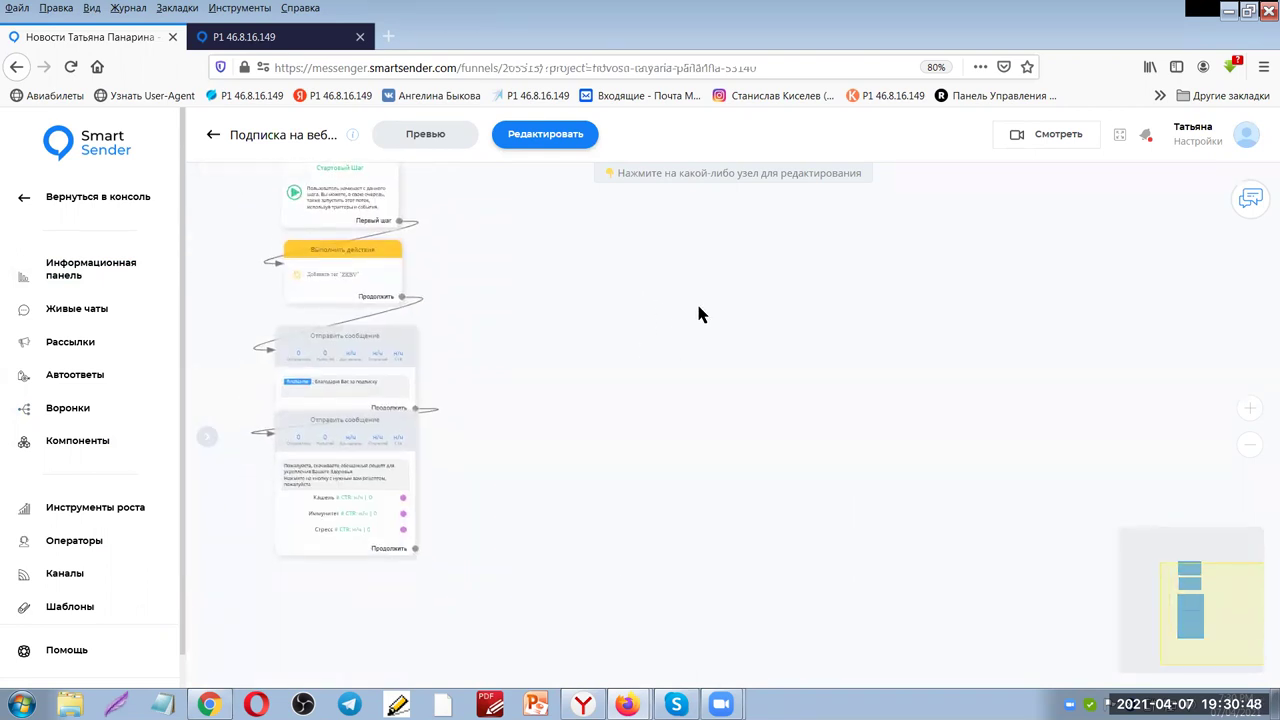
{"action": "scroll", "coordinate": [598, 474], "scroll_direction": "up", "scroll_amount": 1}
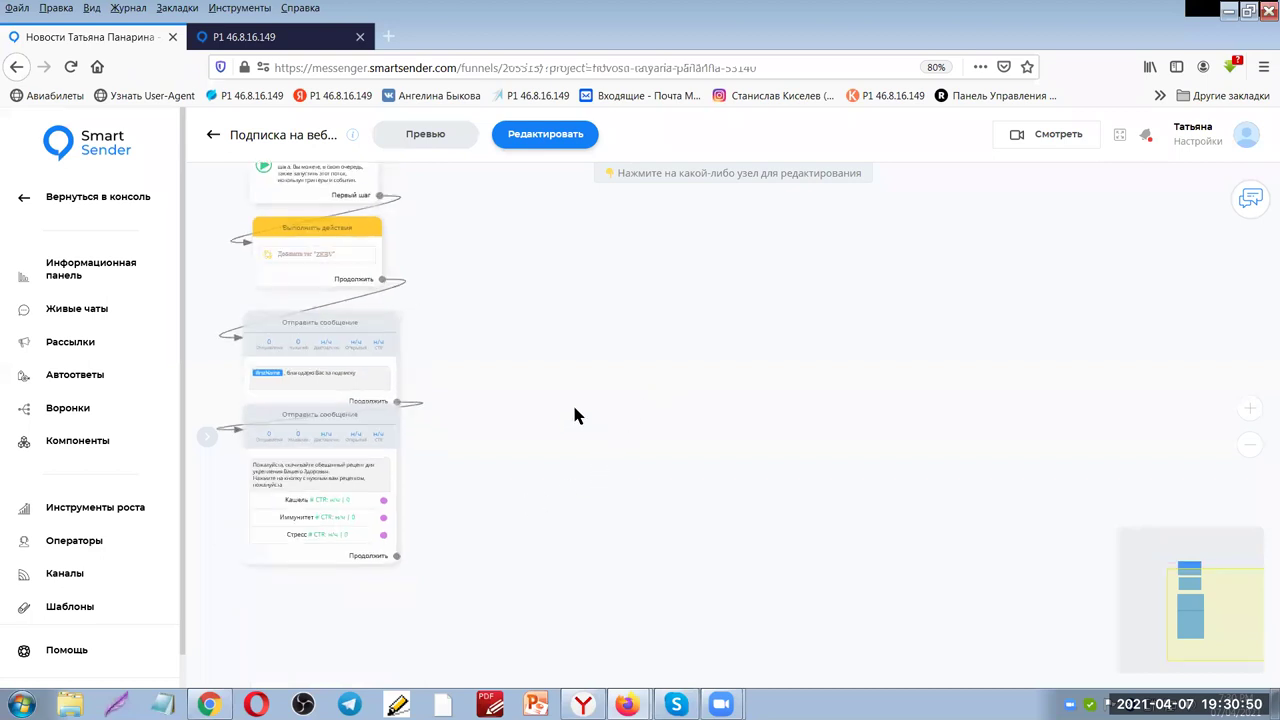
{"action": "scroll", "coordinate": [572, 402], "scroll_direction": "down", "scroll_amount": 2}
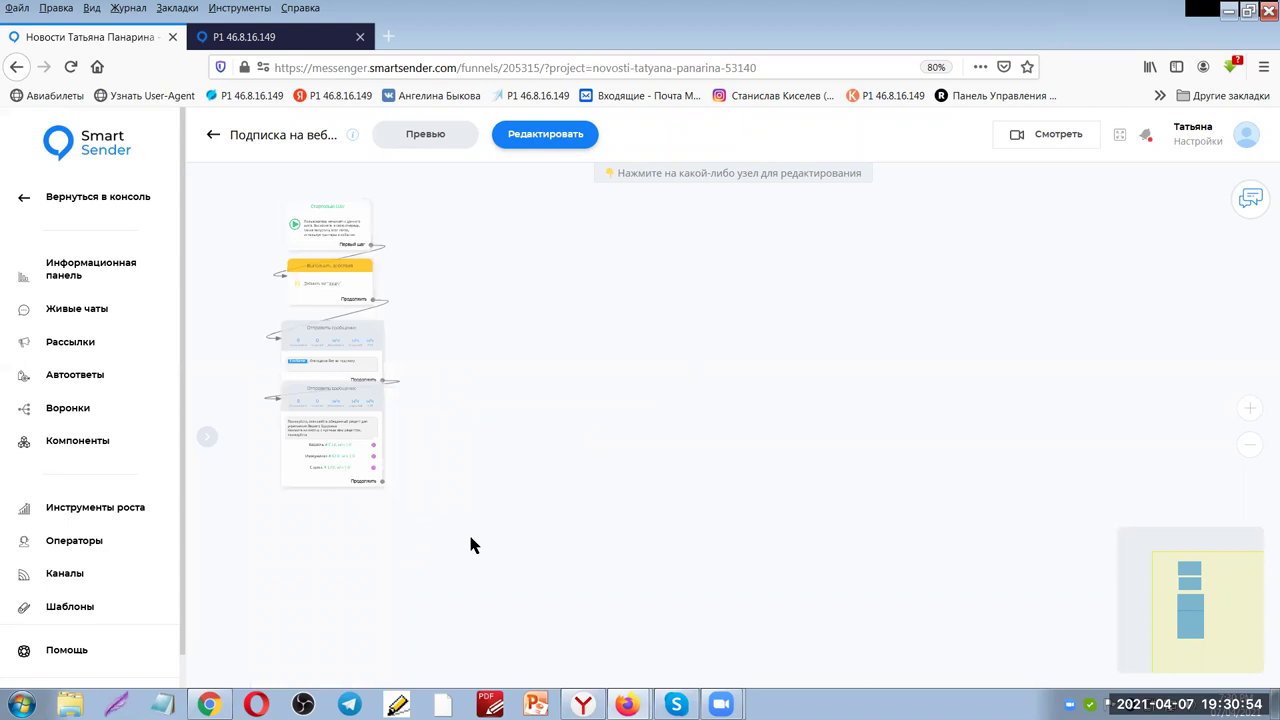
{"action": "scroll", "coordinate": [700, 435], "scroll_direction": "up", "scroll_amount": 2}
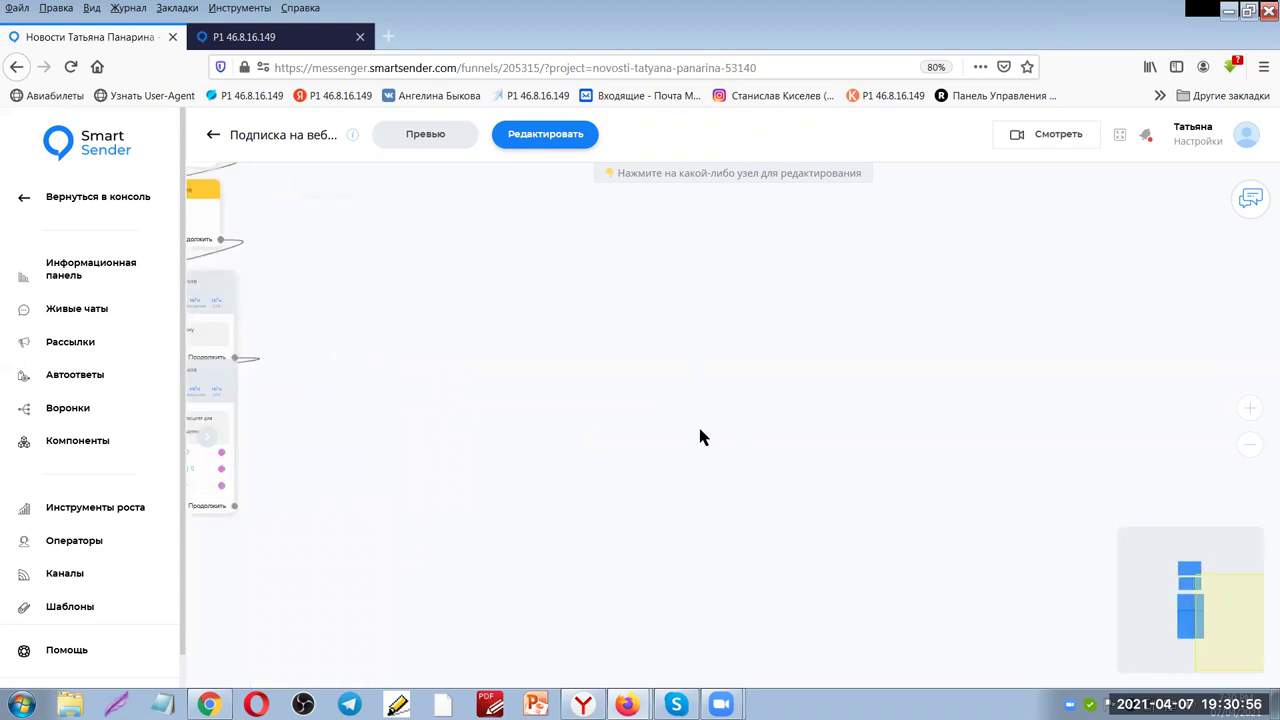
{"action": "left_click_drag", "start_coordinate": [488, 374], "coordinate": [654, 397]}
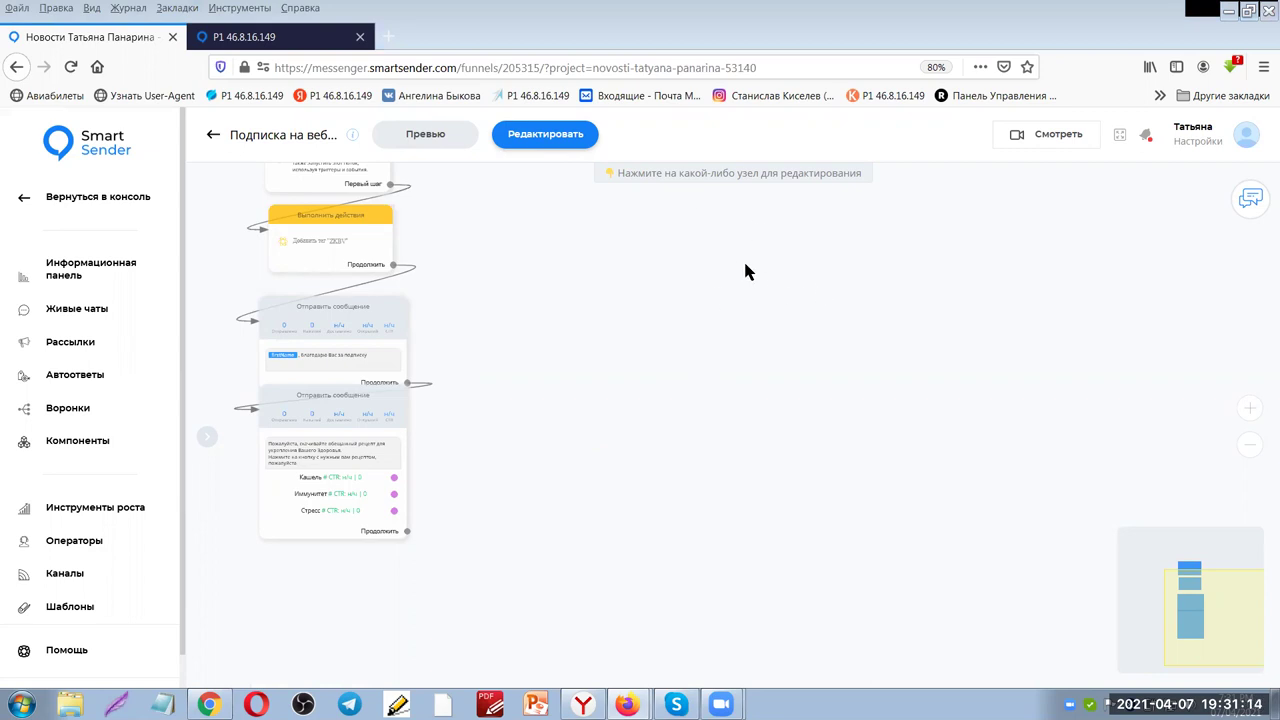
{"action": "left_click", "coordinate": [538, 145]}
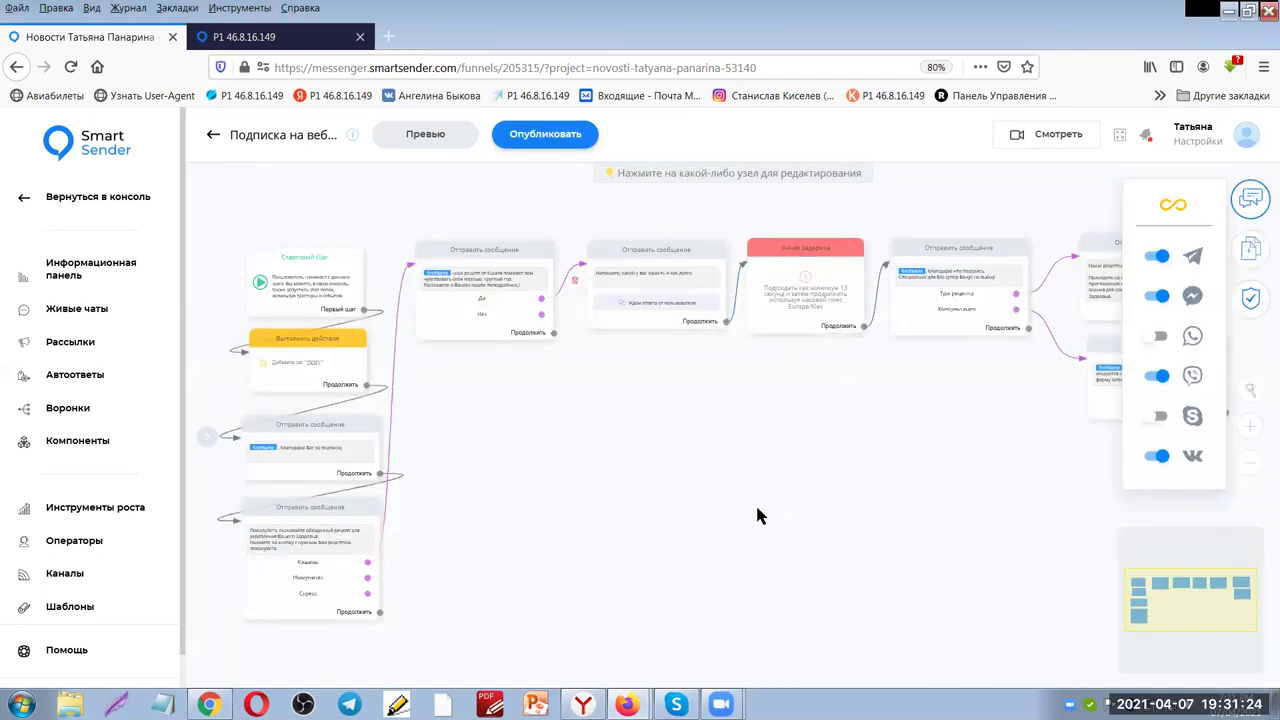
{"action": "mouse_move", "coordinate": [799, 480]}
{"action": "left_mouse_down"}
{"action": "mouse_move", "coordinate": [697, 482]}
{"action": "mouse_move", "coordinate": [828, 450]}
{"action": "mouse_move", "coordinate": [818, 472]}
{"action": "mouse_move", "coordinate": [741, 440]}
{"action": "mouse_move", "coordinate": [649, 464]}
{"action": "mouse_move", "coordinate": [810, 467]}
{"action": "left_mouse_up"}
{"action": "scroll", "coordinate": [690, 465], "scroll_direction": "up", "scroll_amount": 5}
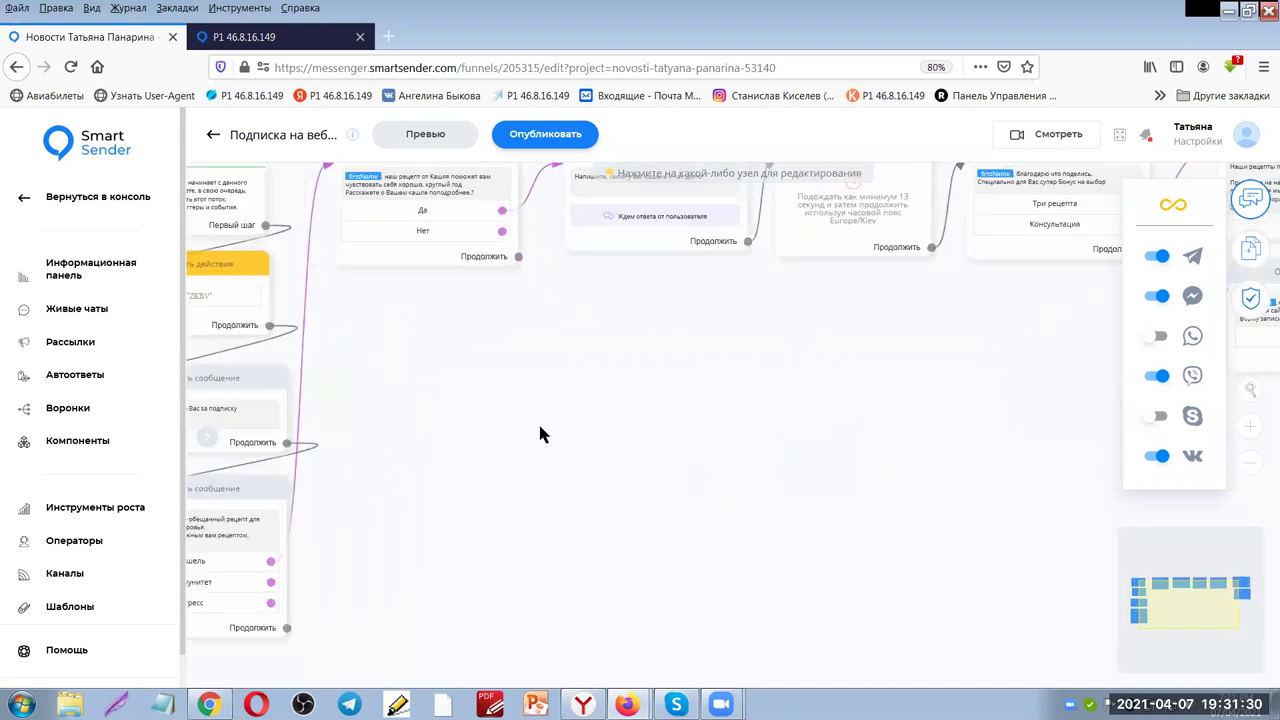
{"action": "scroll", "coordinate": [705, 440], "scroll_direction": "up", "scroll_amount": 1}
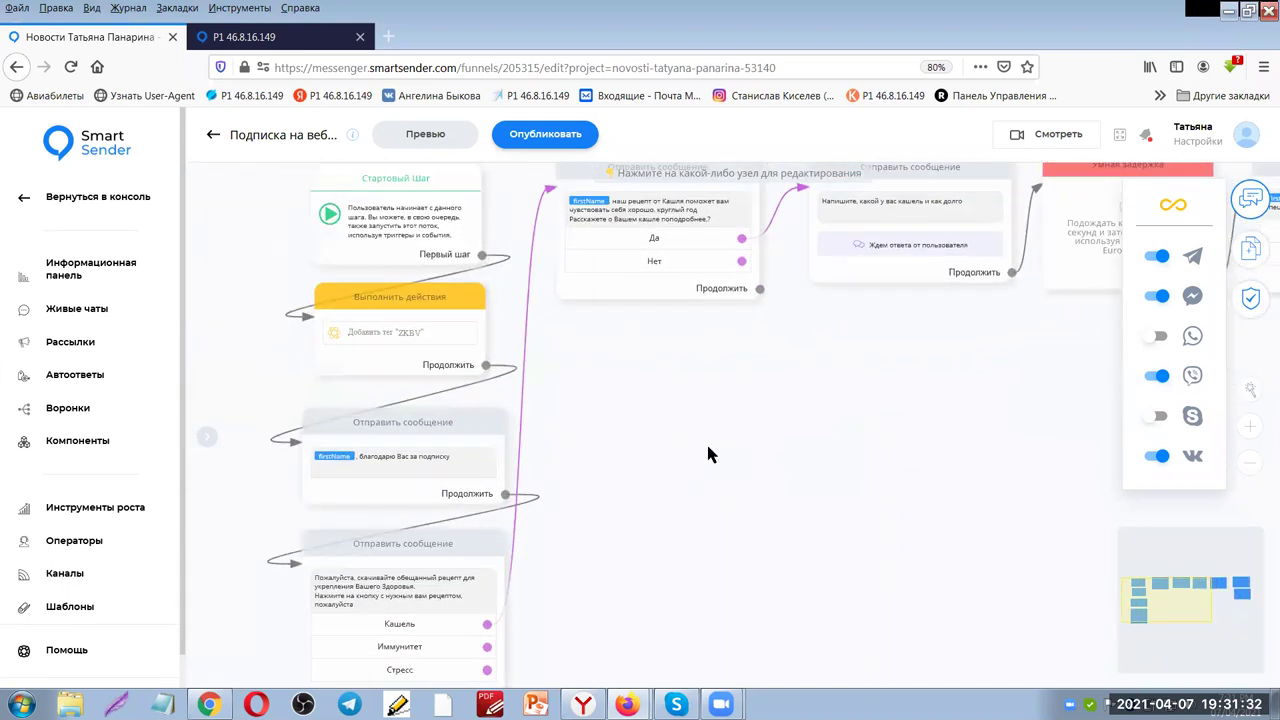
{"action": "scroll", "coordinate": [707, 450], "scroll_direction": "up", "scroll_amount": 1}
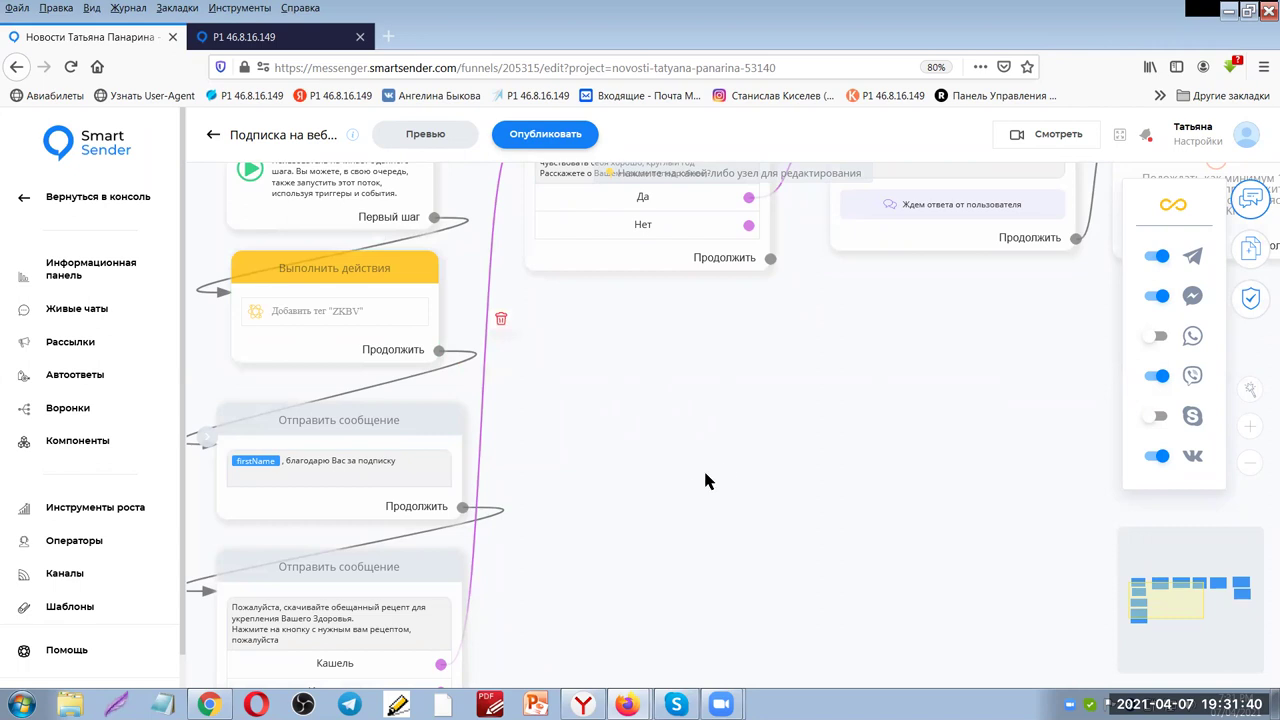
{"action": "scroll", "coordinate": [683, 492], "scroll_direction": "down", "scroll_amount": 2}
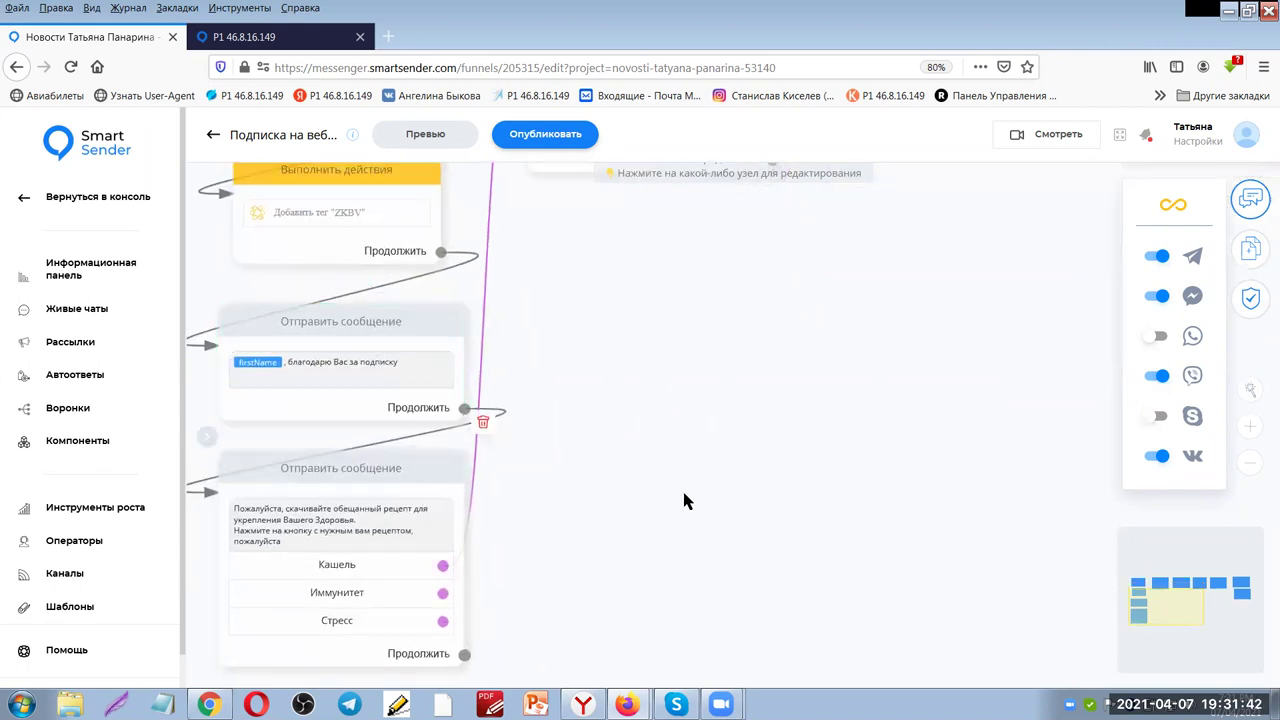
{"action": "scroll", "coordinate": [682, 480], "scroll_direction": "down", "scroll_amount": 2}
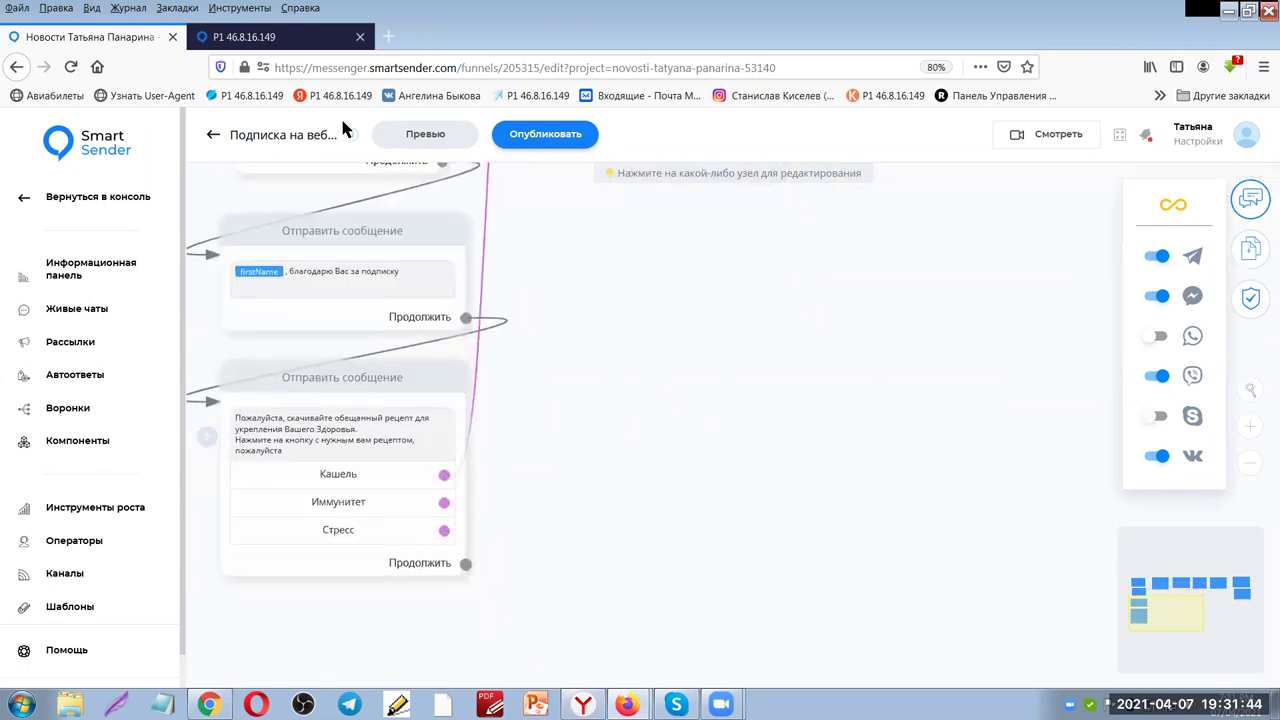
Compare the published subscription landing page against the funnel editor, switching between their browser tabs
{"action": "left_click", "coordinate": [280, 36]}
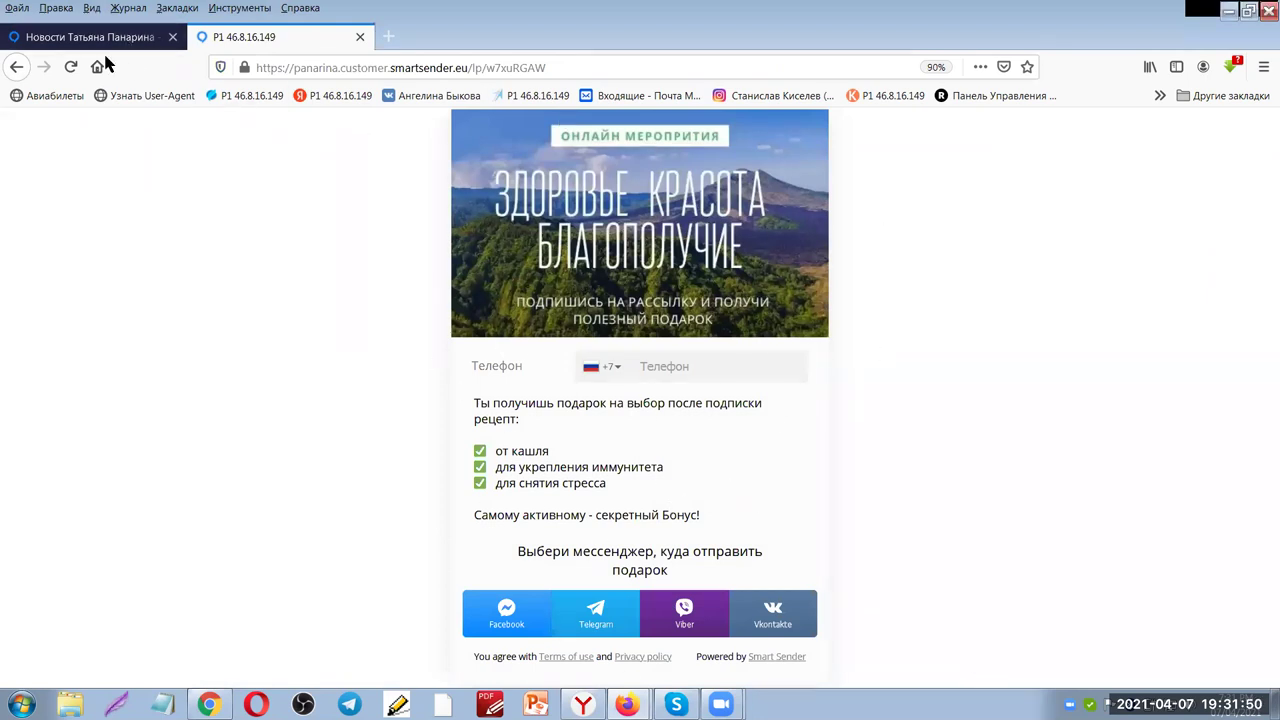
{"action": "left_click", "coordinate": [80, 38]}
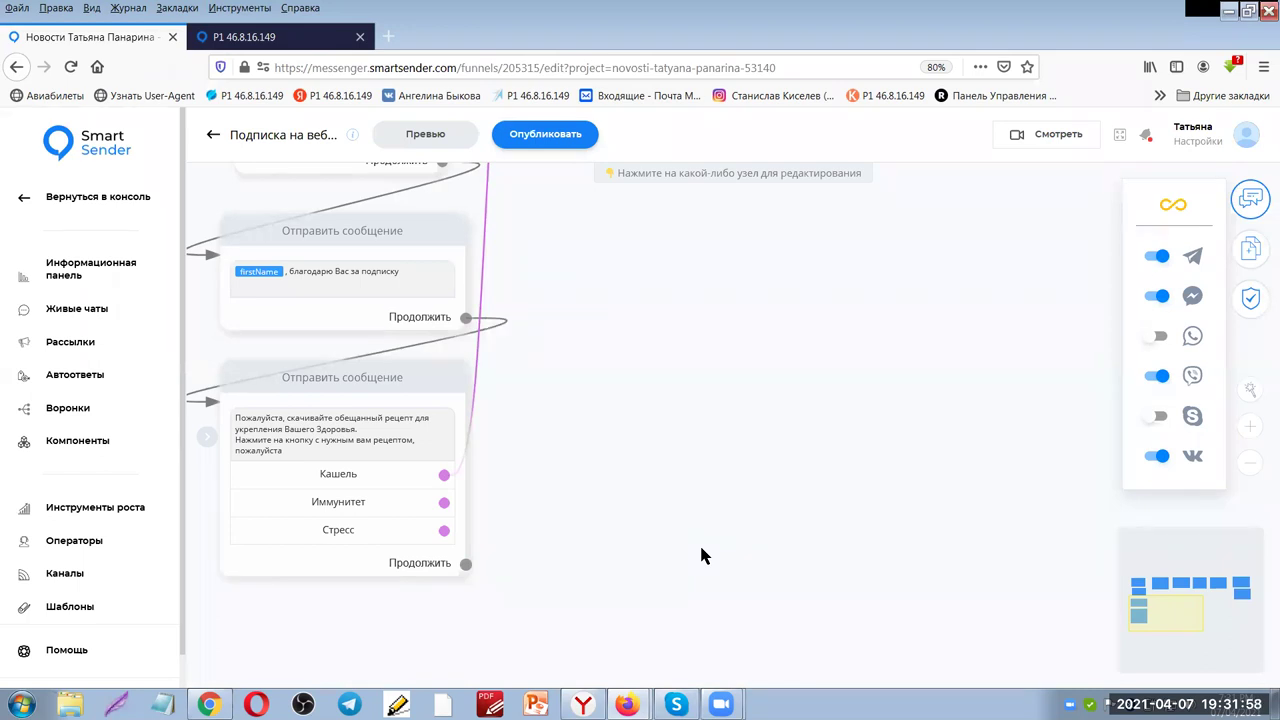
{"action": "left_click", "coordinate": [300, 38]}
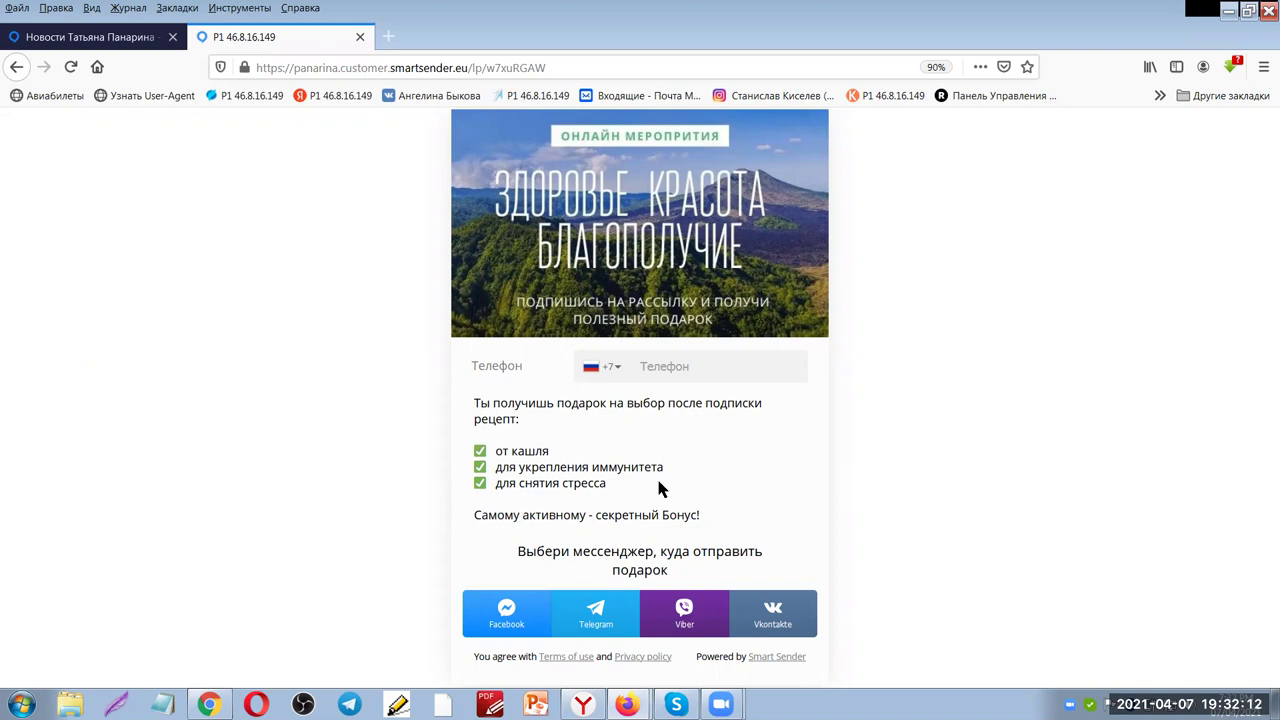
Back in the funnel editor, survey the flow from the thank-you message to the Кашель branch's Да/Нет question
{"action": "left_click", "coordinate": [110, 40]}
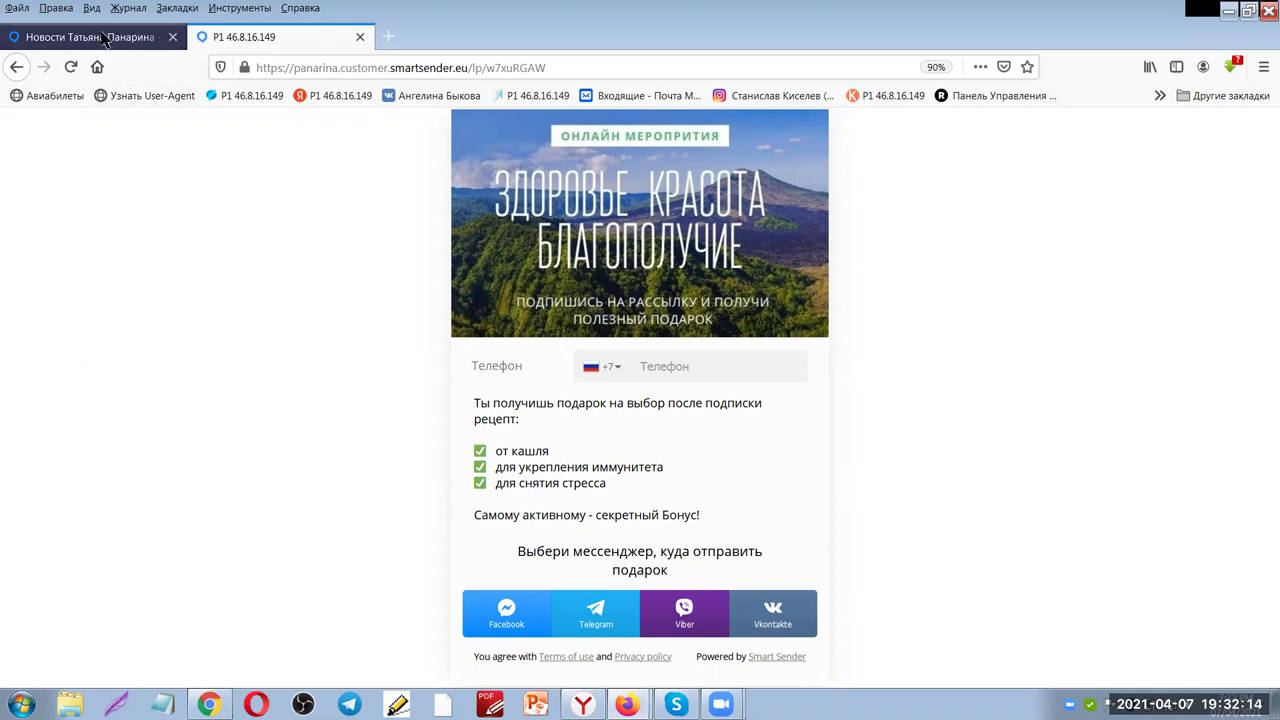
{"action": "left_click_drag", "start_coordinate": [617, 260], "coordinate": [700, 296]}
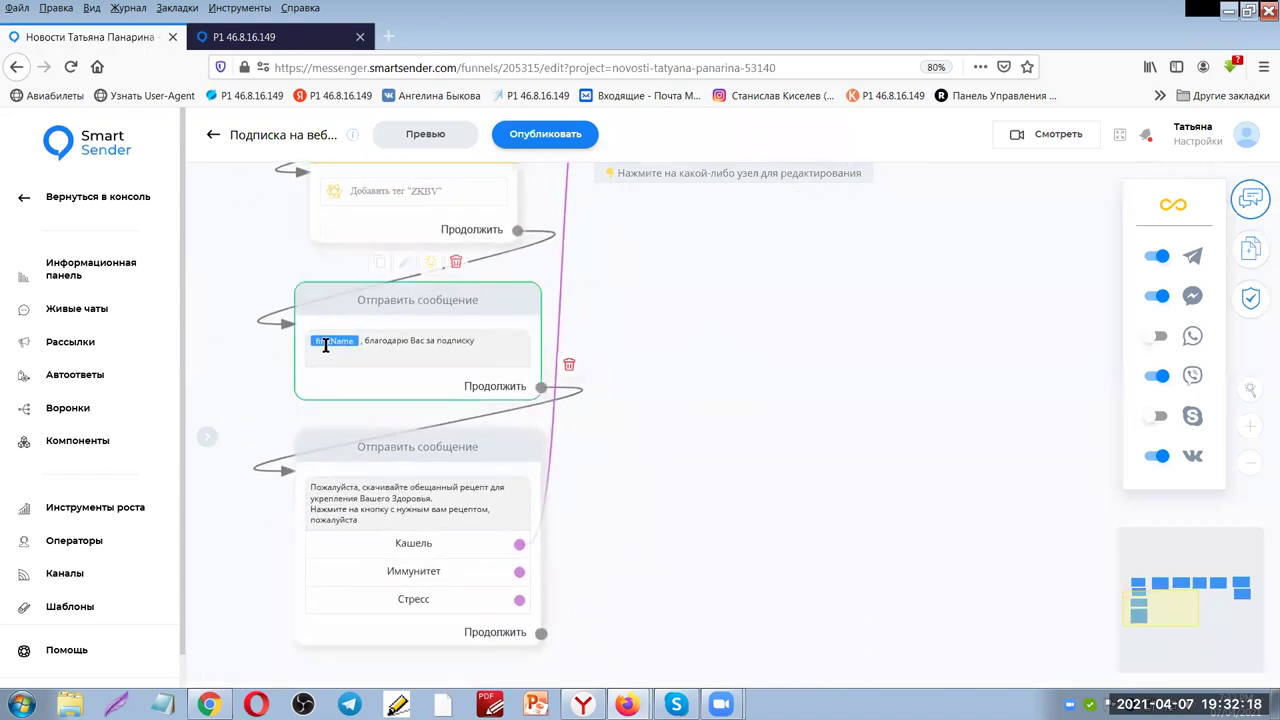
{"action": "scroll", "coordinate": [766, 494], "scroll_direction": "down", "scroll_amount": 3}
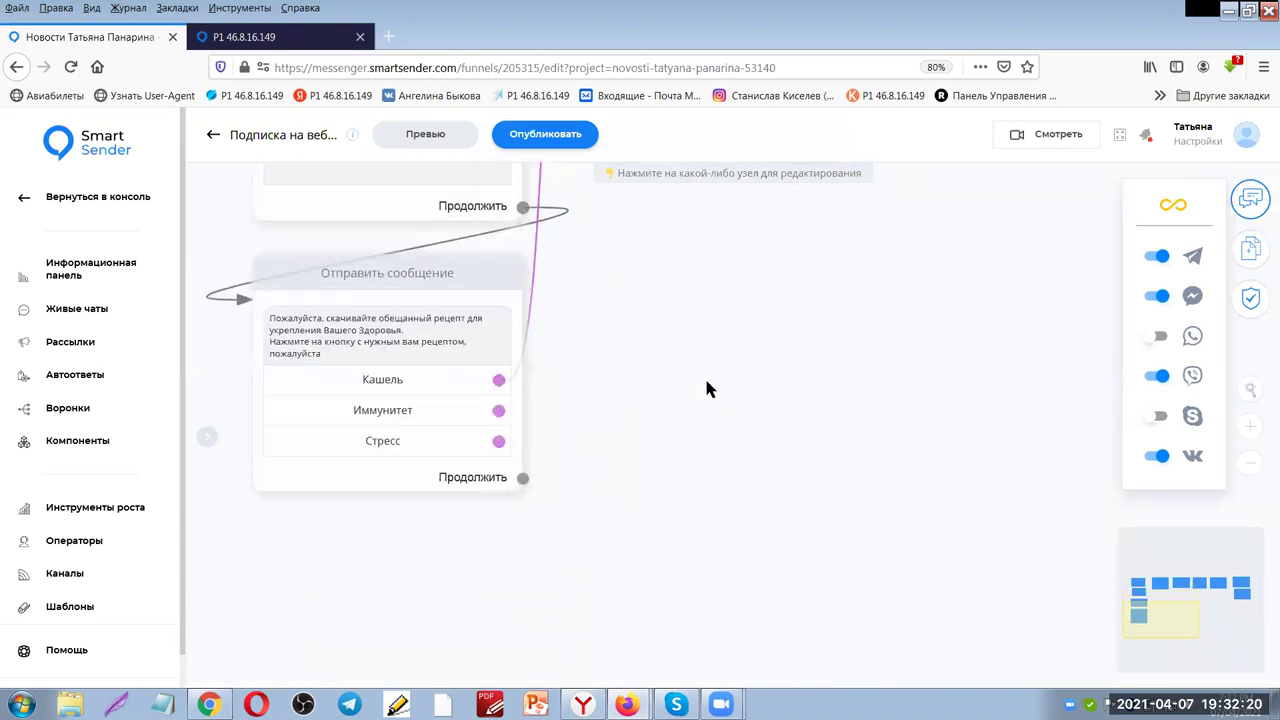
{"action": "scroll", "coordinate": [706, 389], "scroll_direction": "up", "scroll_amount": 5}
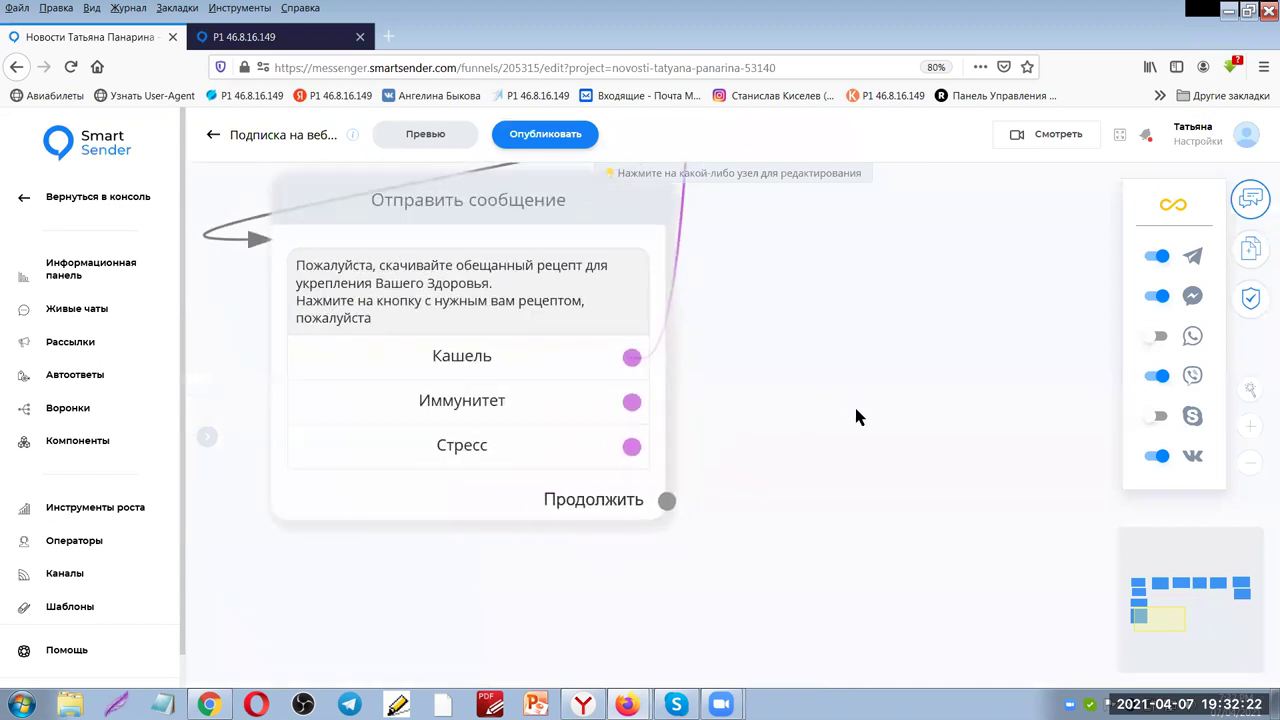
{"action": "scroll", "coordinate": [554, 357], "scroll_direction": "up", "scroll_amount": 1}
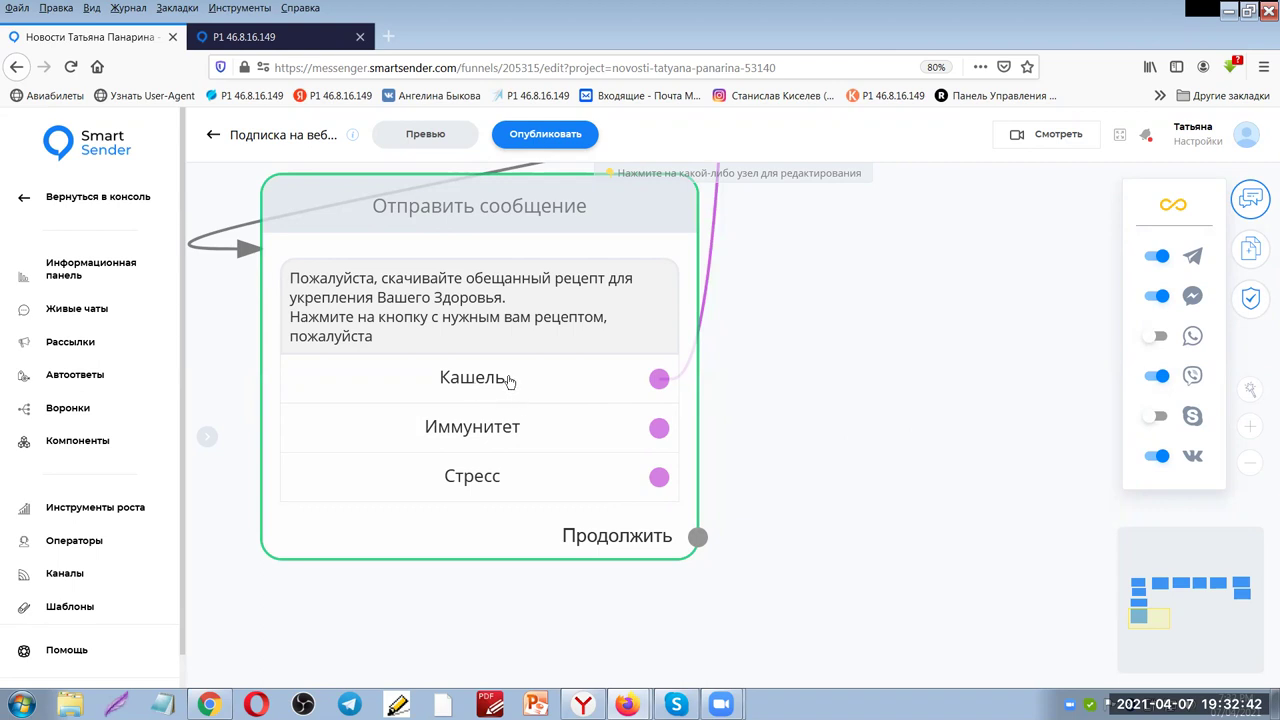
{"action": "scroll", "coordinate": [881, 348], "scroll_direction": "up", "scroll_amount": 5}
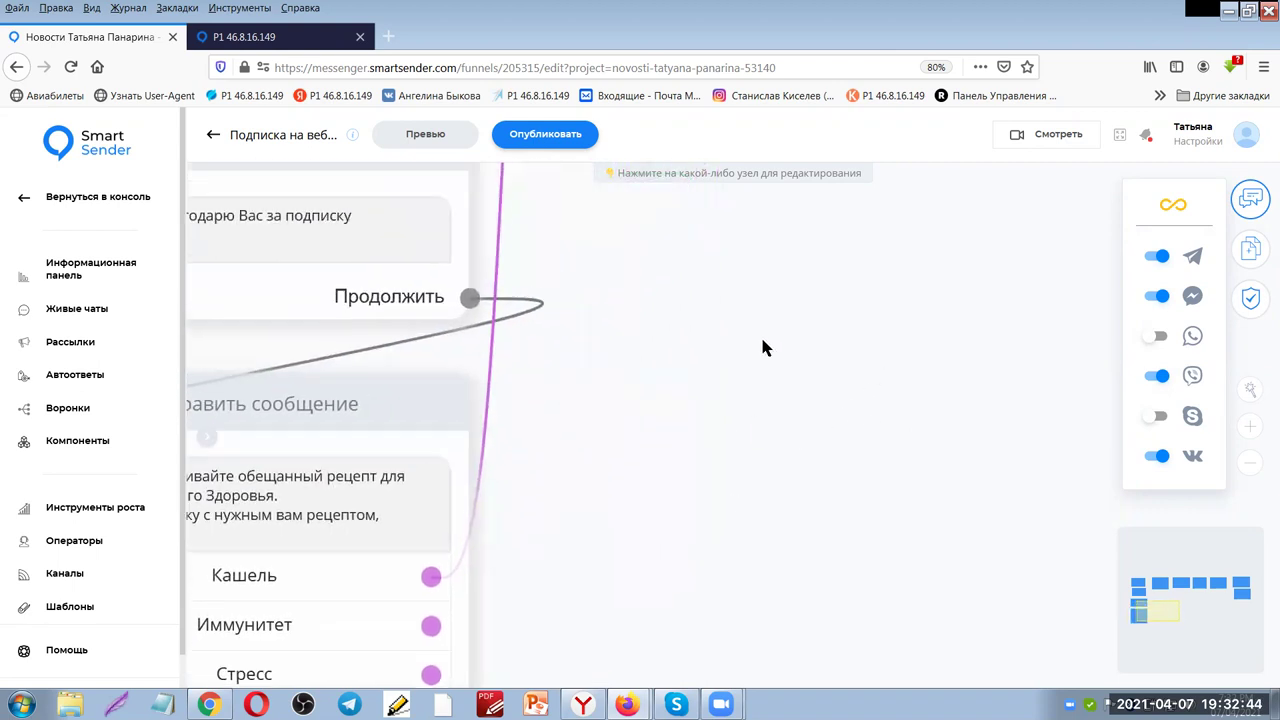
{"action": "scroll", "coordinate": [740, 432], "scroll_direction": "down", "scroll_amount": 3}
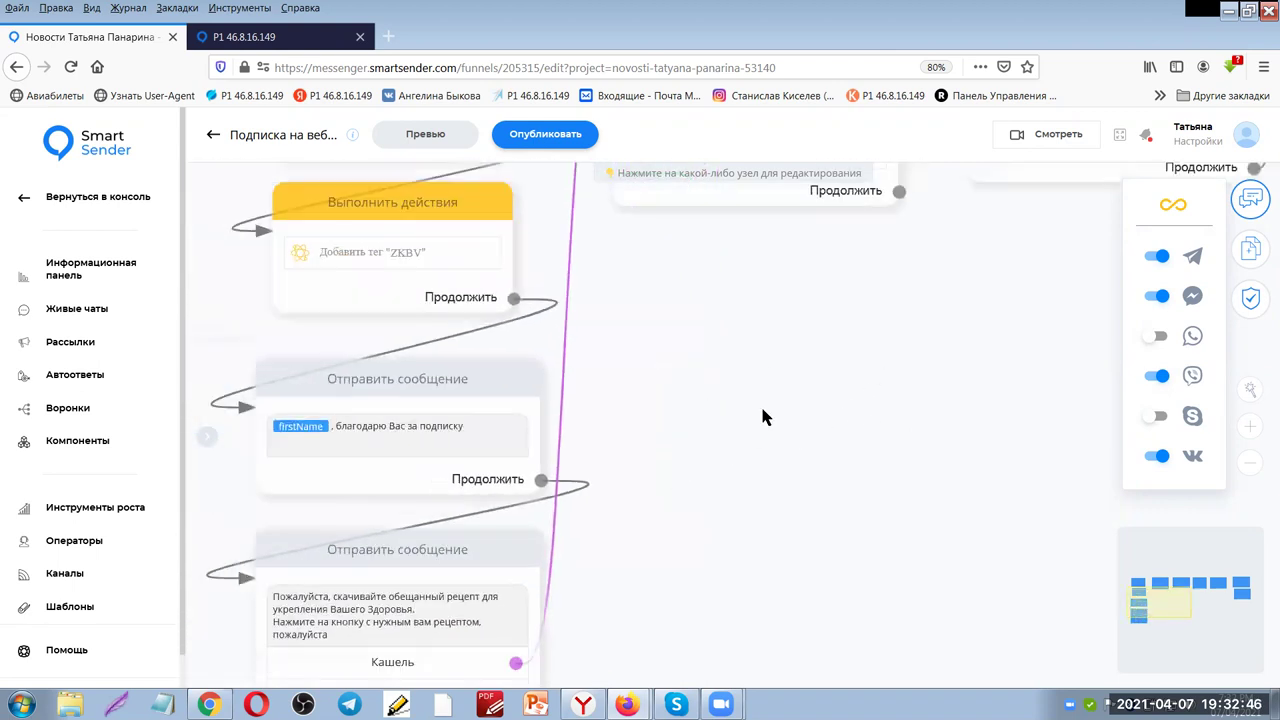
{"action": "scroll", "coordinate": [797, 497], "scroll_direction": "down", "scroll_amount": 2}
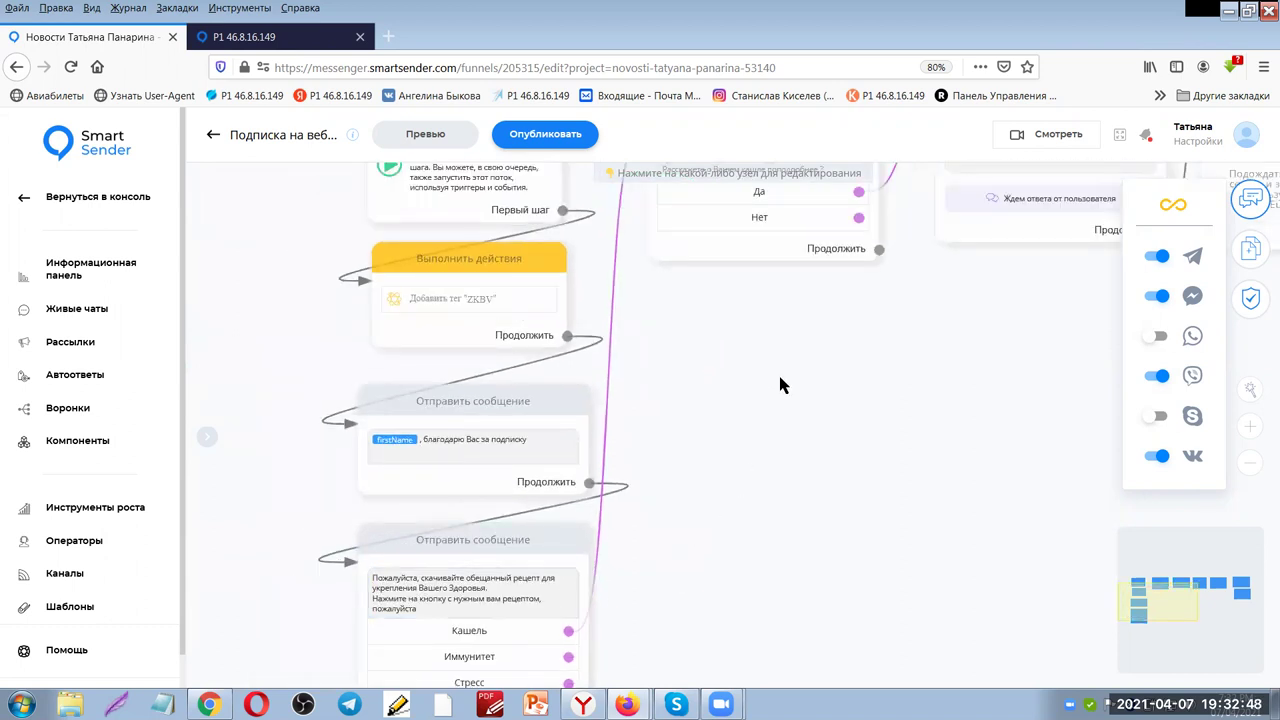
{"action": "scroll", "coordinate": [570, 490], "scroll_direction": "up", "scroll_amount": 1}
{"action": "scroll", "coordinate": [567, 490], "scroll_direction": "right", "scroll_amount": 3}
{"action": "scroll", "coordinate": [567, 490], "scroll_direction": "up", "scroll_amount": 2}
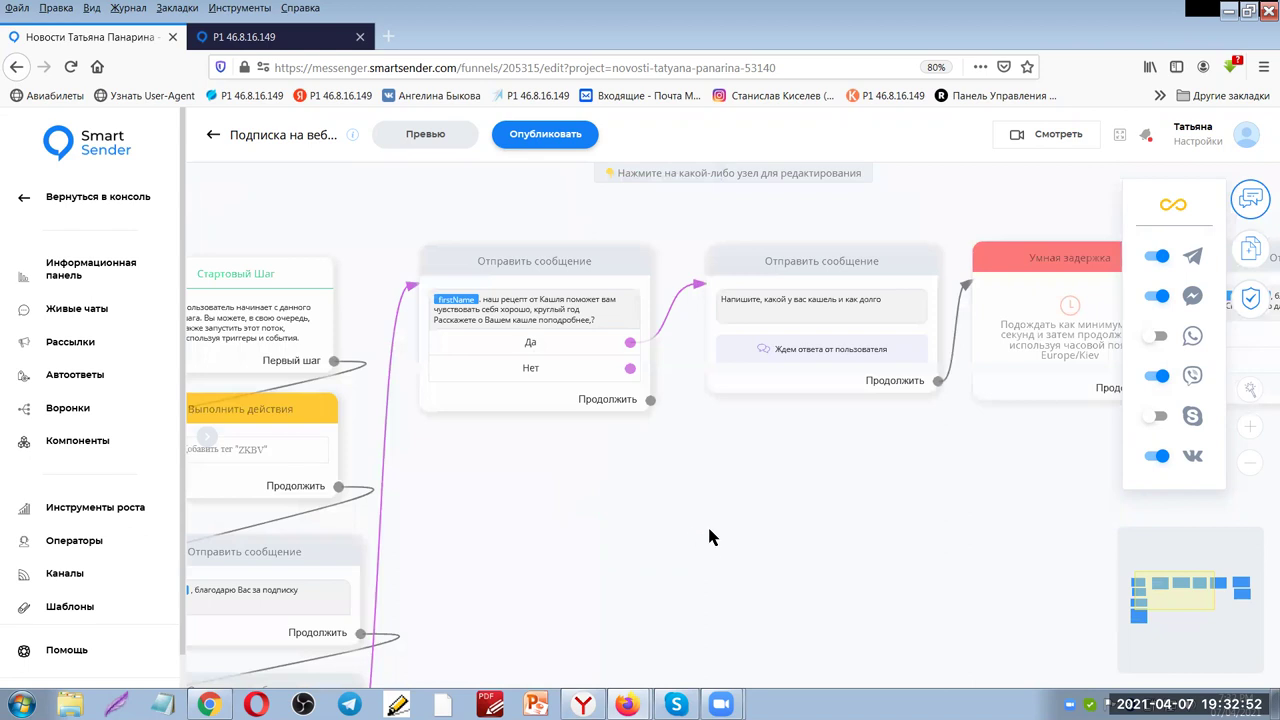
Close the channel switches and centre the cough question 'Напишите, какой у вас кашель и как долго'
{"action": "scroll", "coordinate": [684, 530], "scroll_direction": "up", "scroll_amount": 2}
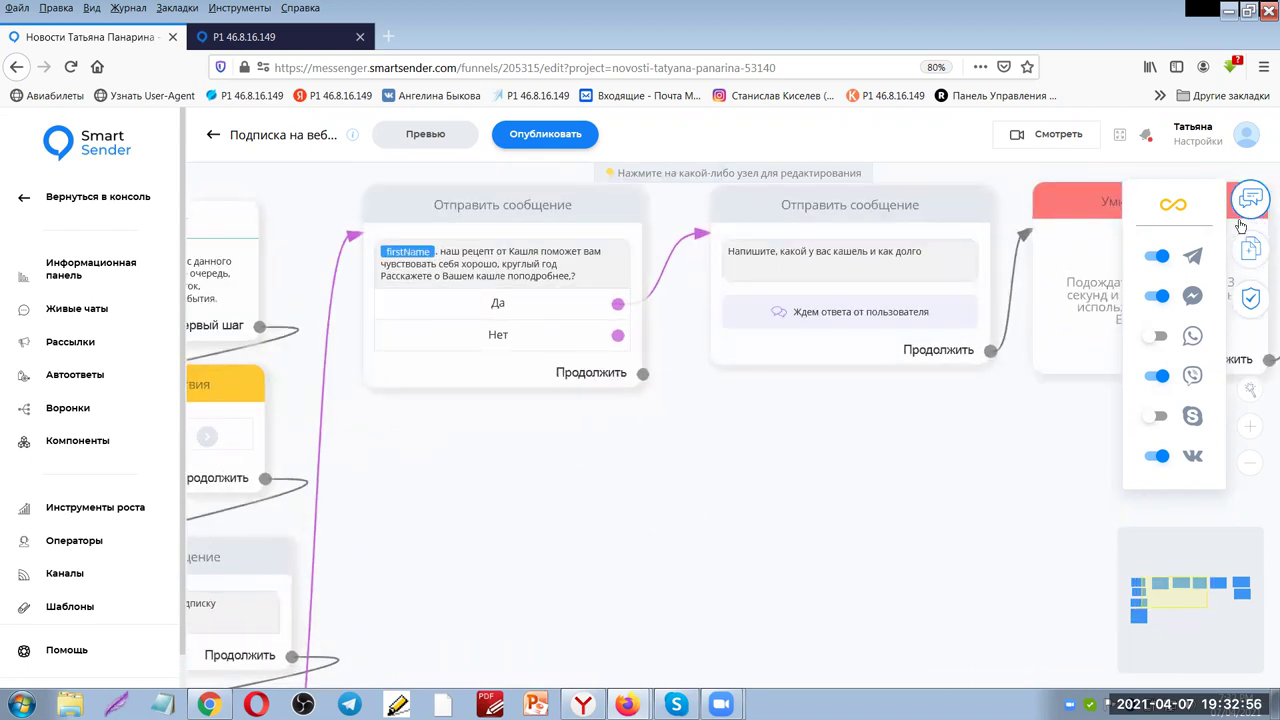
{"action": "left_click", "coordinate": [661, 478]}
{"action": "scroll", "coordinate": [630, 490], "scroll_direction": "up", "scroll_amount": 3}
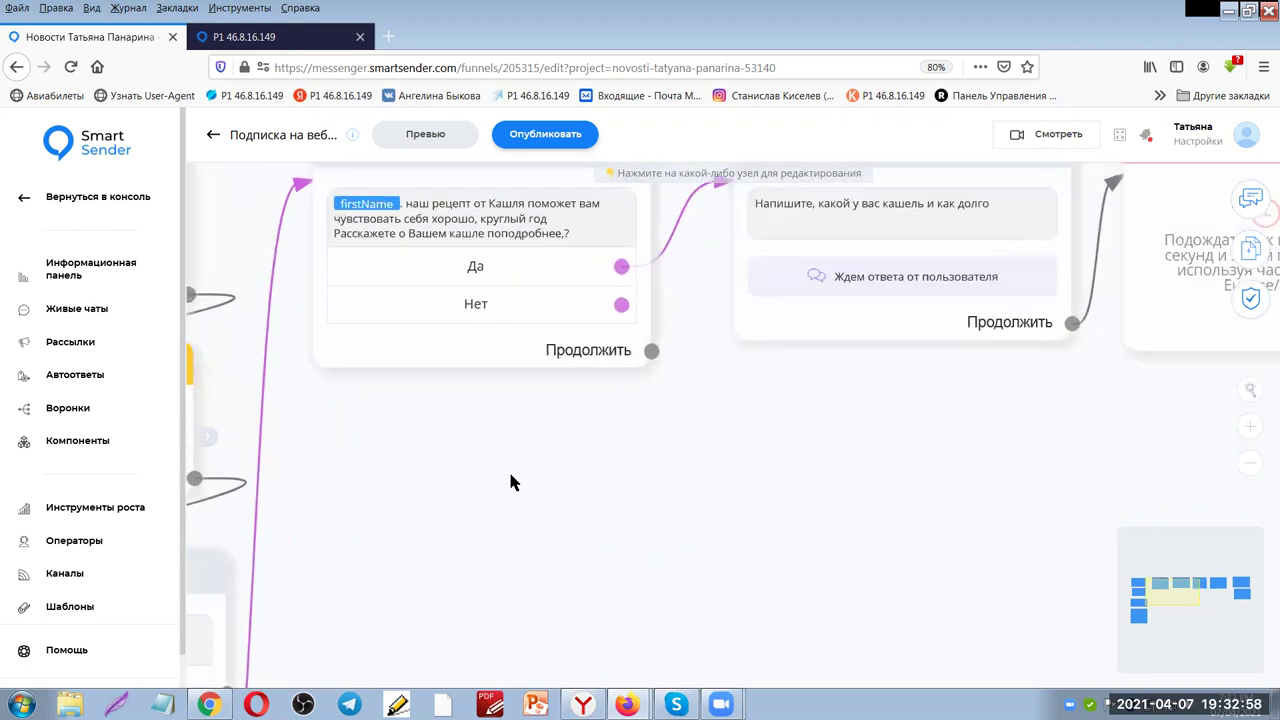
{"action": "left_click", "coordinate": [340, 364]}
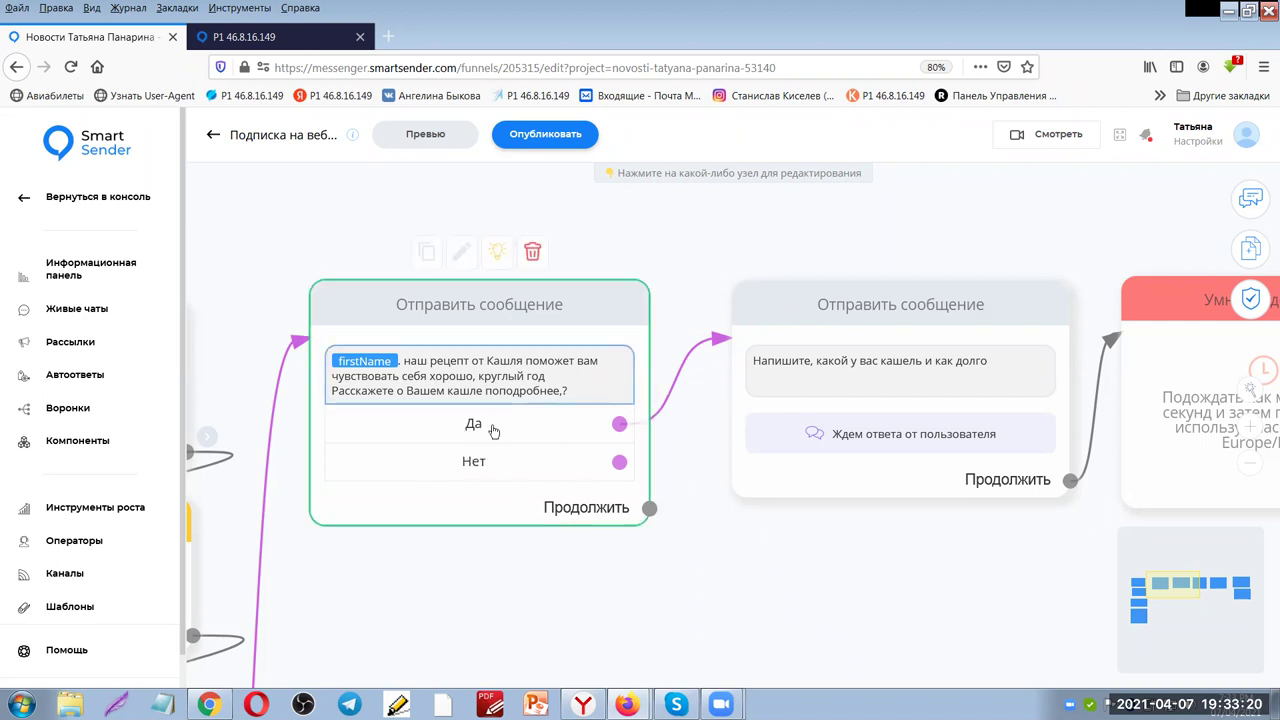
{"action": "left_click_drag", "start_coordinate": [703, 625], "coordinate": [643, 519]}
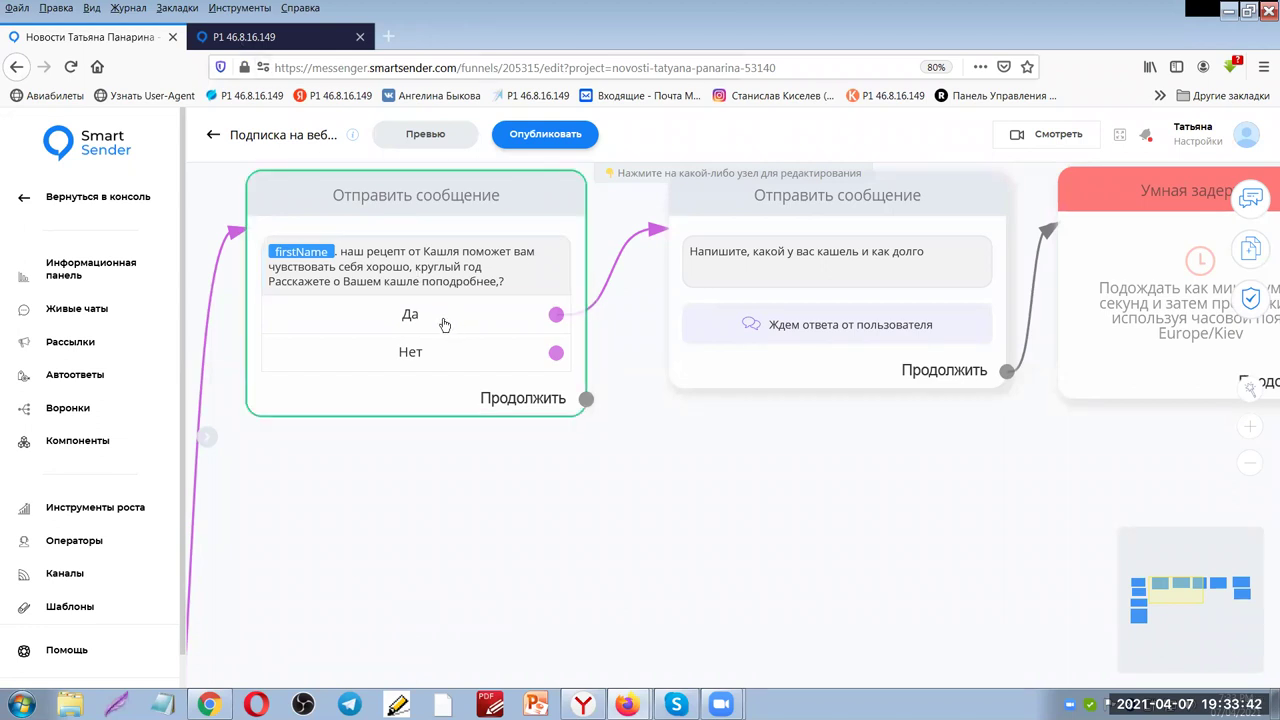
{"action": "left_click_drag", "start_coordinate": [724, 442], "coordinate": [510, 564]}
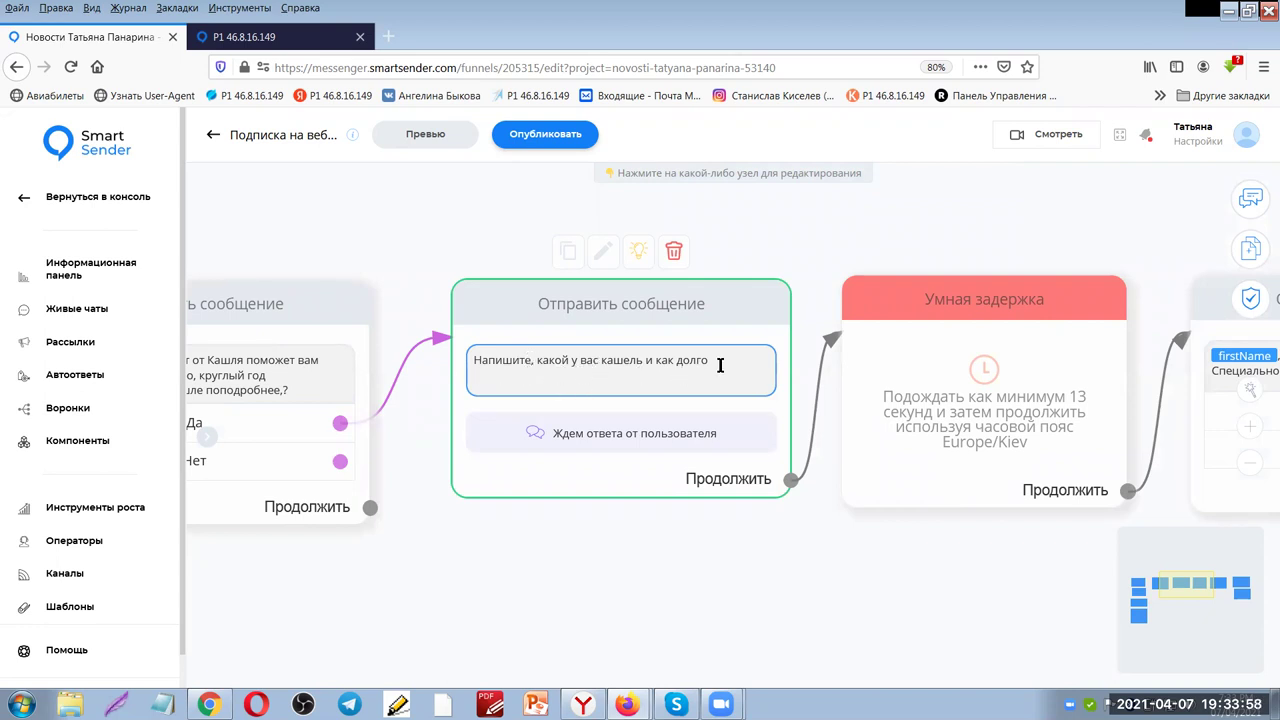
Append ' он у вас' to the cough question message text
{"action": "left_click", "coordinate": [668, 363]}
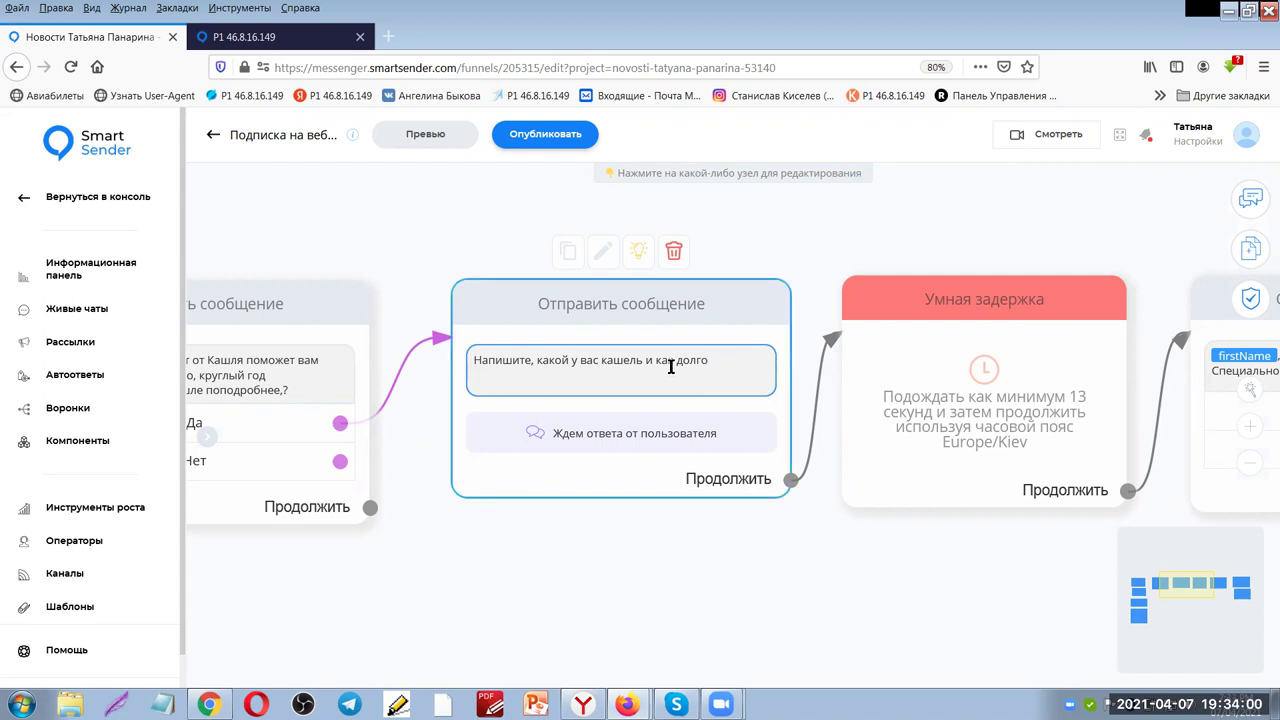
{"action": "left_click", "coordinate": [256, 299]}
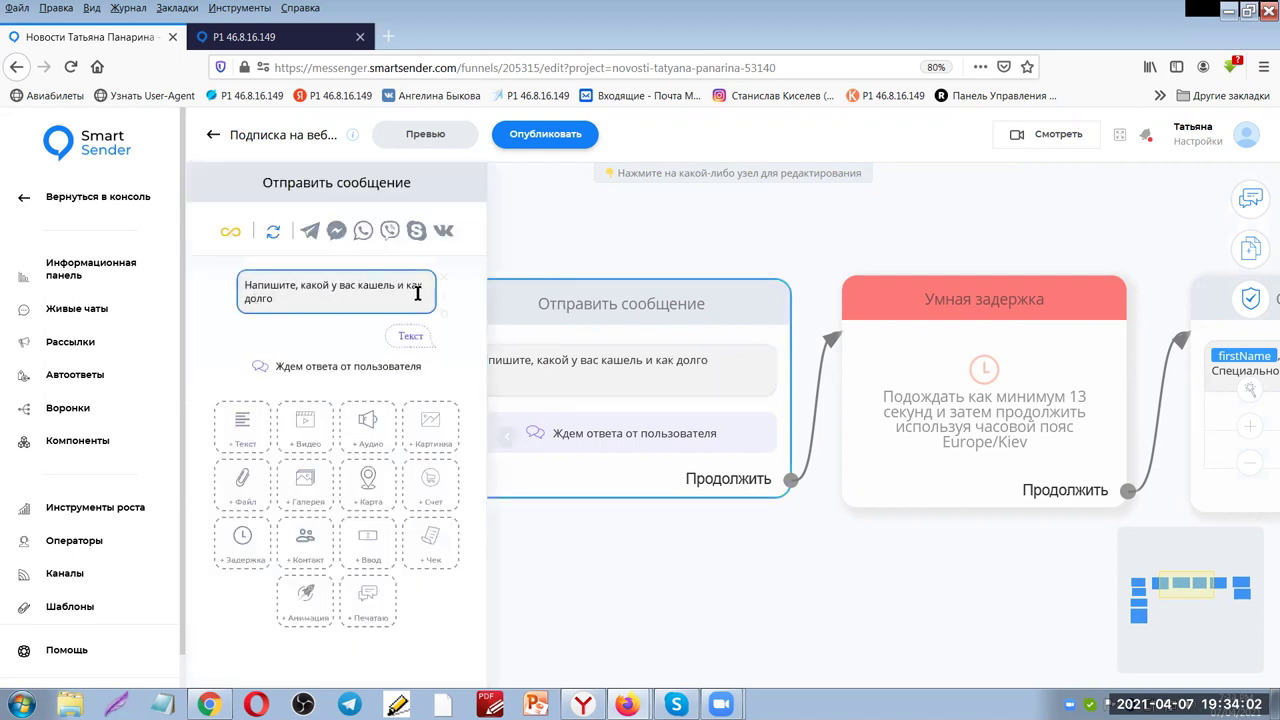
{"action": "left_click", "coordinate": [287, 302]}
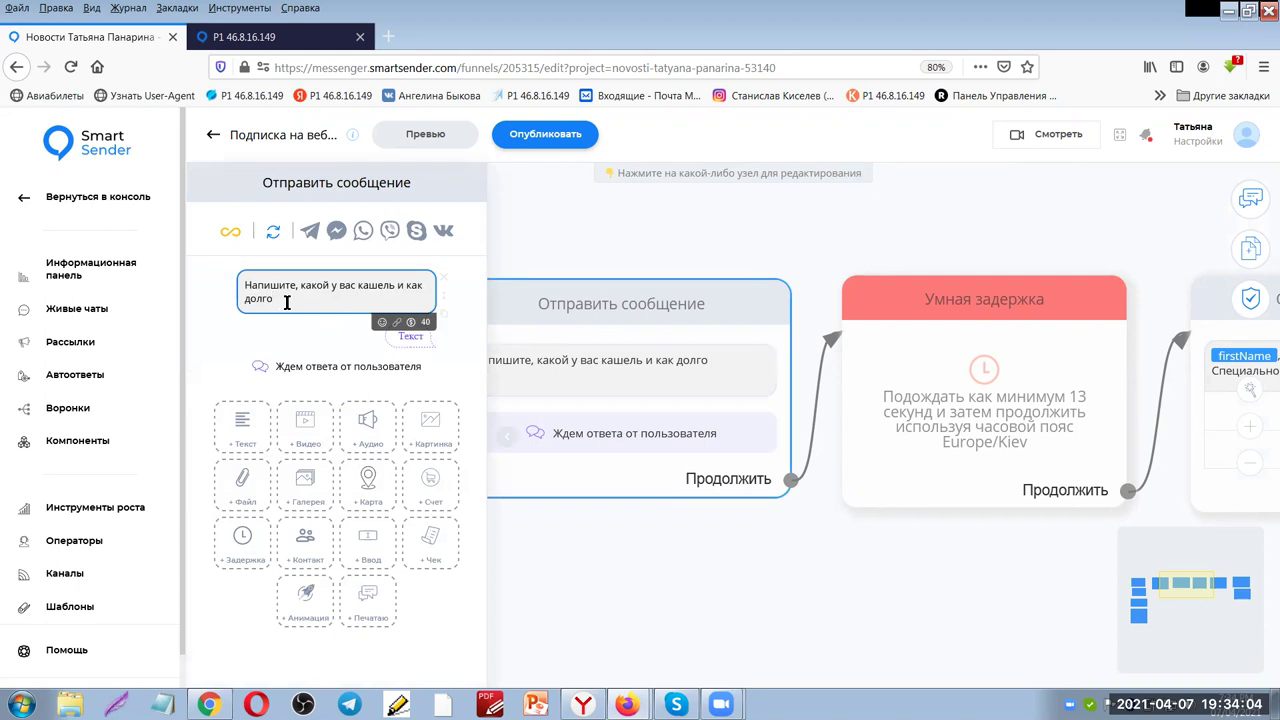
{"action": "left_click", "coordinate": [673, 222]}
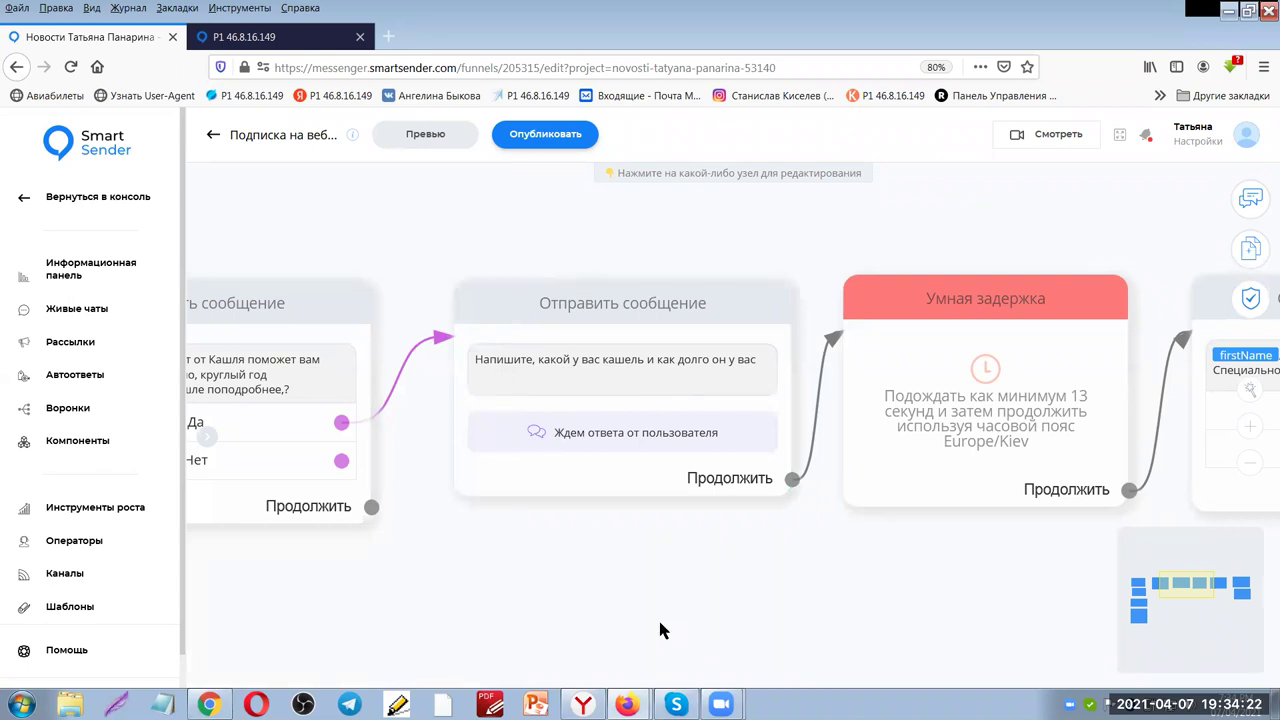
{"action": "left_click_drag", "start_coordinate": [931, 589], "coordinate": [622, 548]}
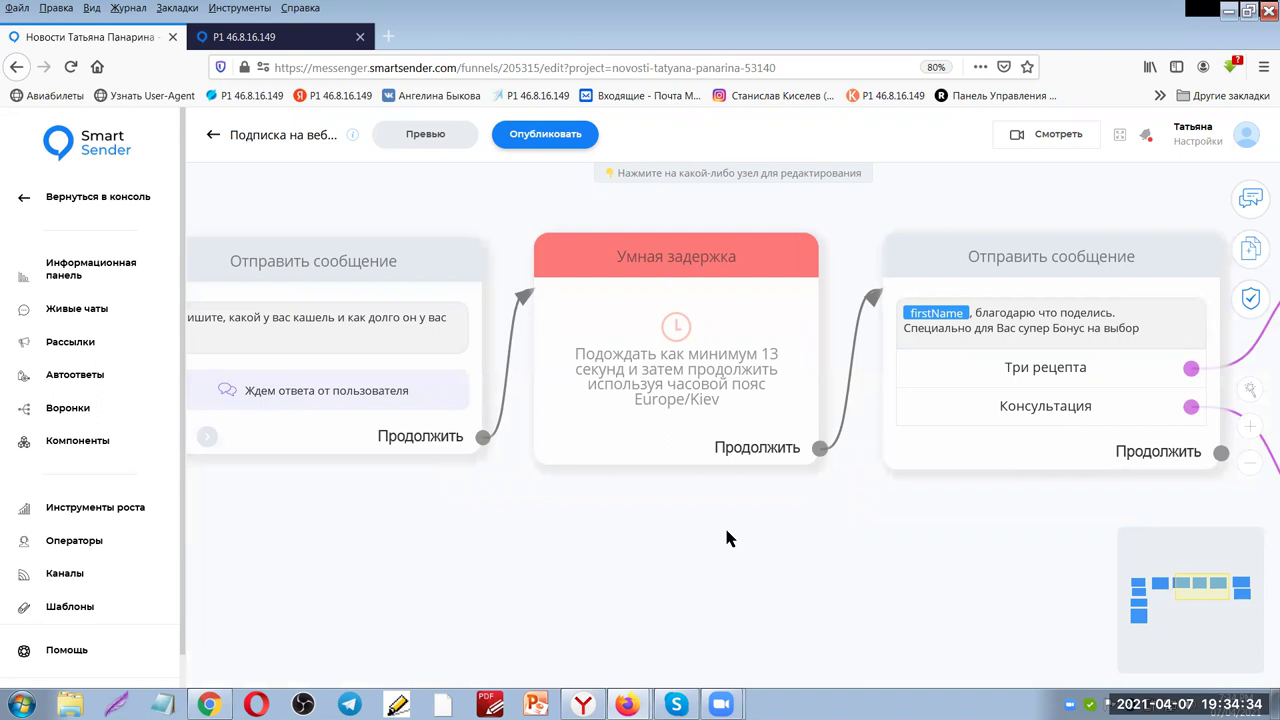
{"action": "mouse_move", "coordinate": [586, 253]}
{"action": "left_click", "coordinate": [684, 586]}
{"action": "left_click", "coordinate": [807, 412]}
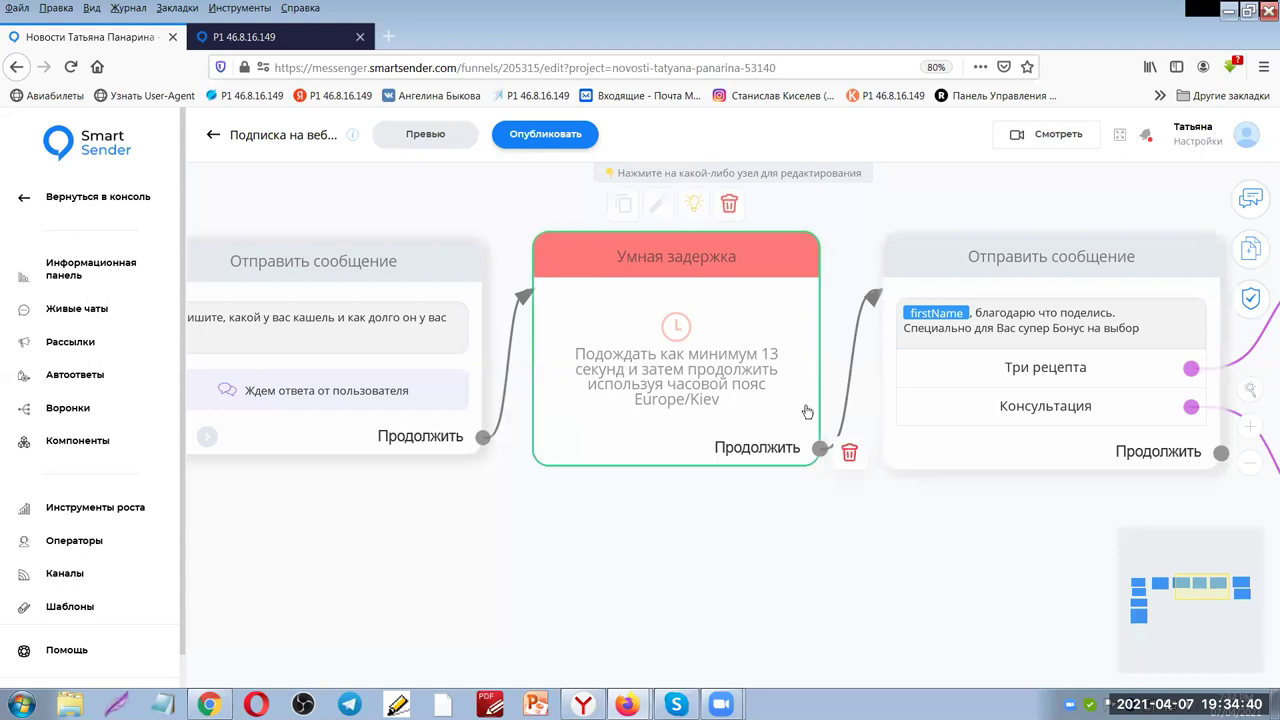
{"action": "left_click", "coordinate": [635, 513]}
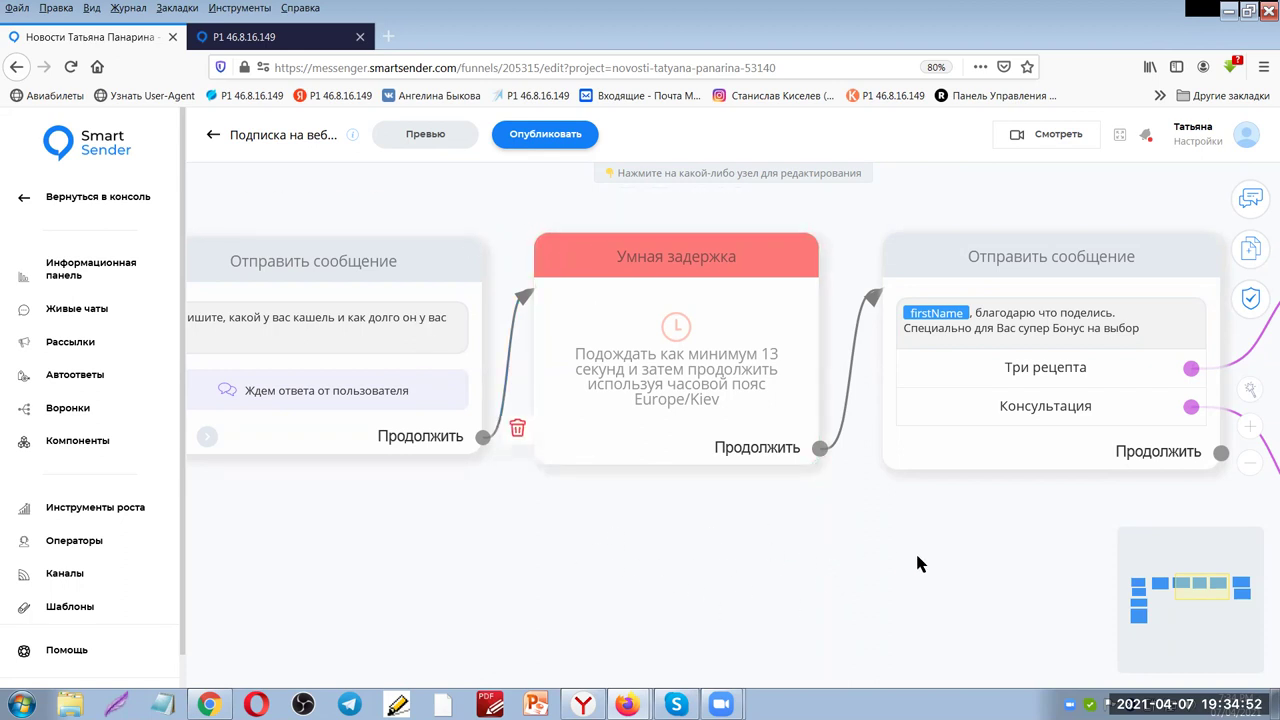
{"action": "left_click_drag", "start_coordinate": [888, 565], "coordinate": [503, 545]}
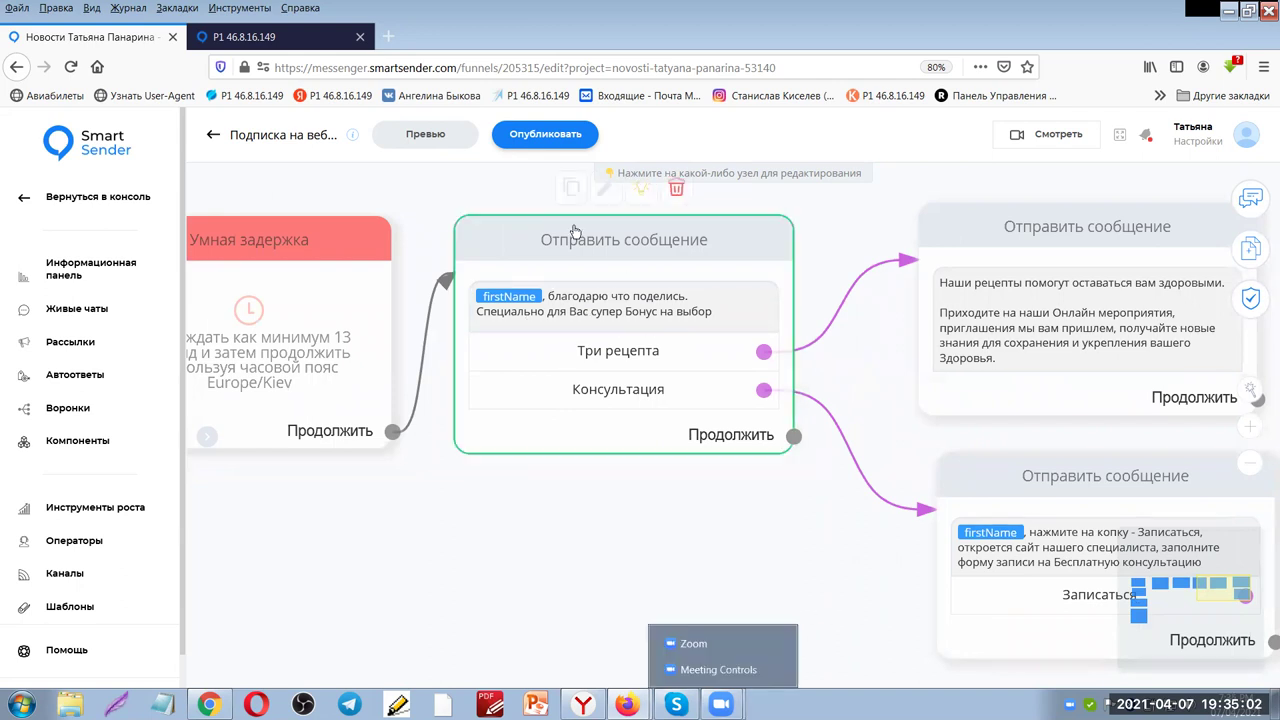
Compare the landing page with the funnel editor once more, ending back in the editor
{"action": "left_click", "coordinate": [280, 36]}
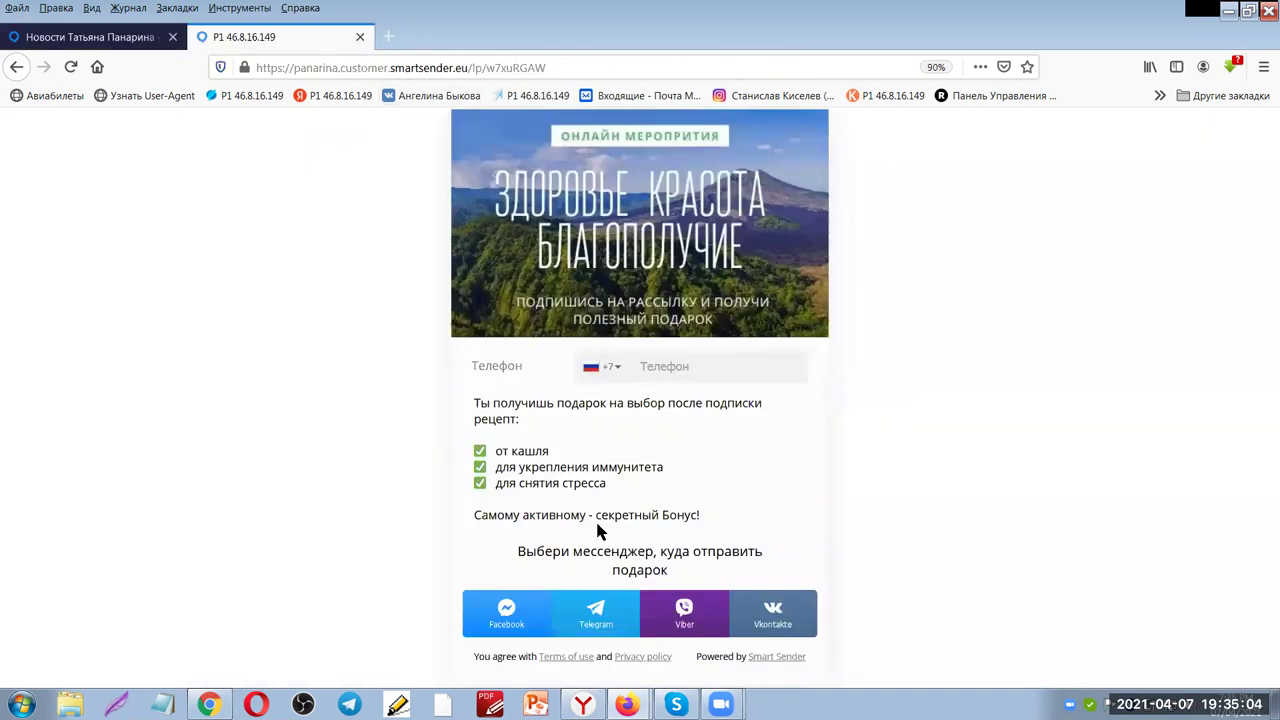
{"action": "left_click", "coordinate": [98, 37]}
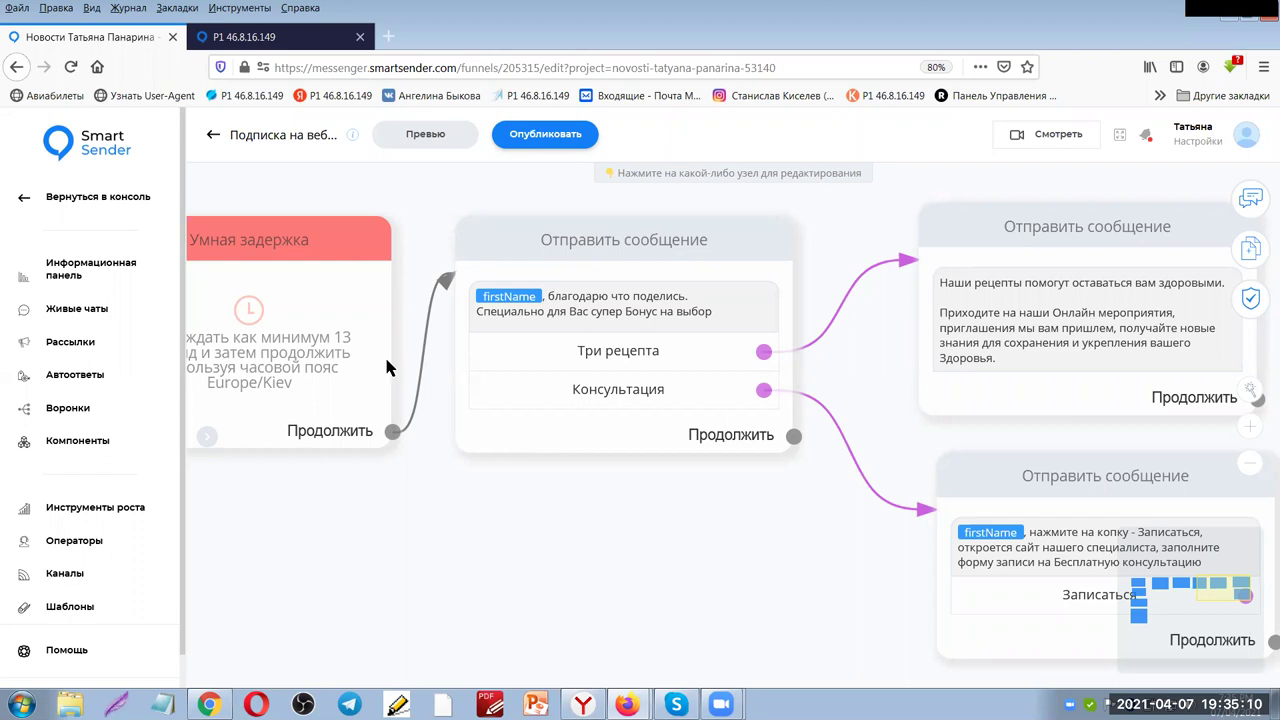
{"action": "left_click", "coordinate": [290, 37]}
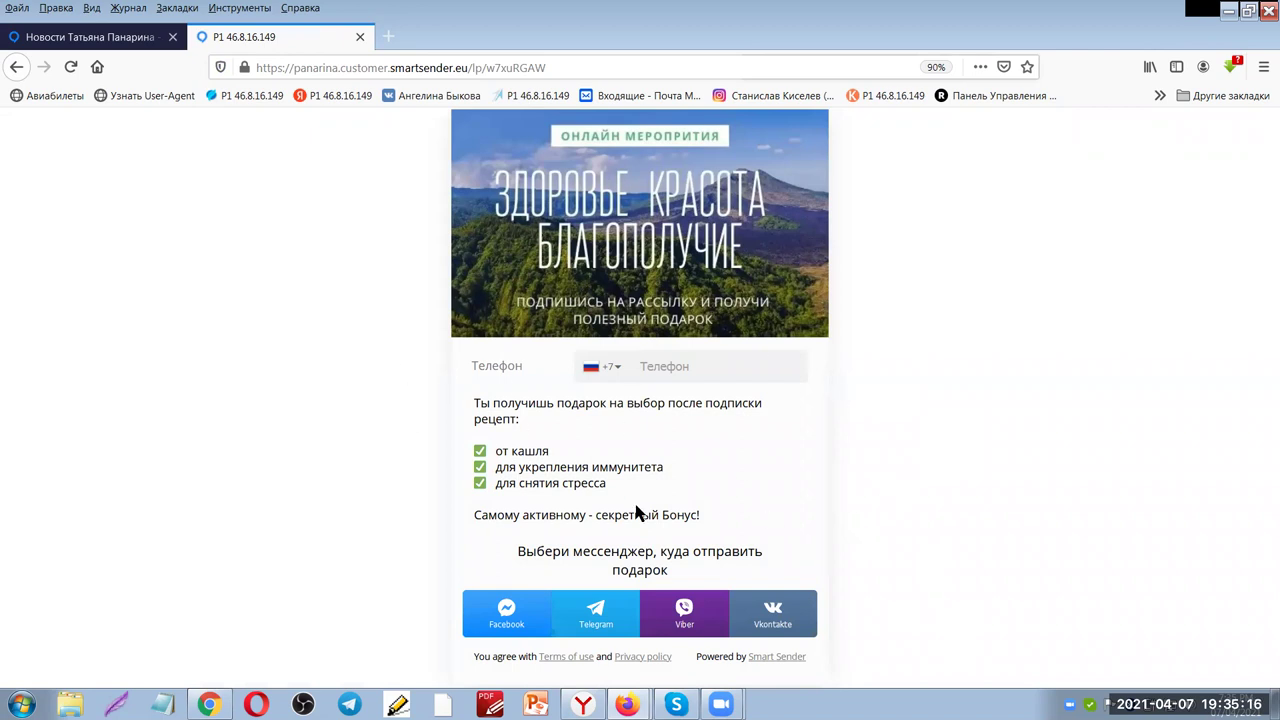
{"action": "left_click", "coordinate": [128, 42]}
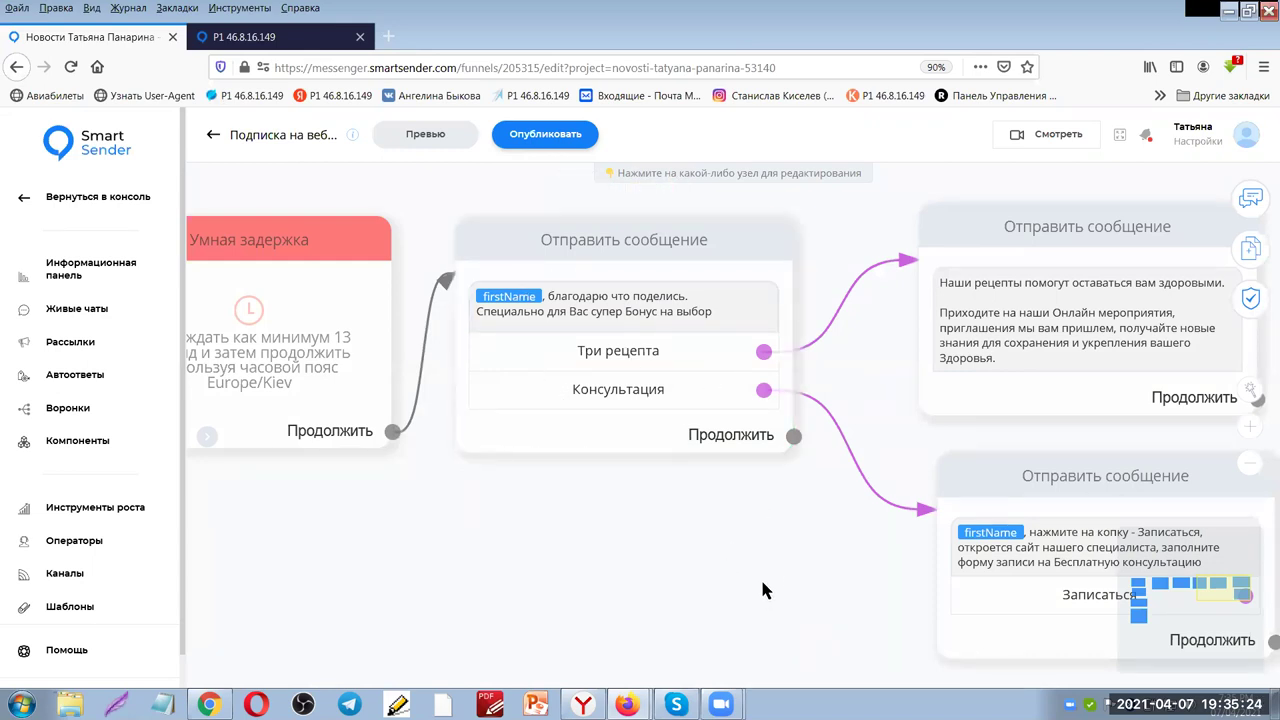
{"action": "left_click_drag", "start_coordinate": [760, 590], "coordinate": [488, 540]}
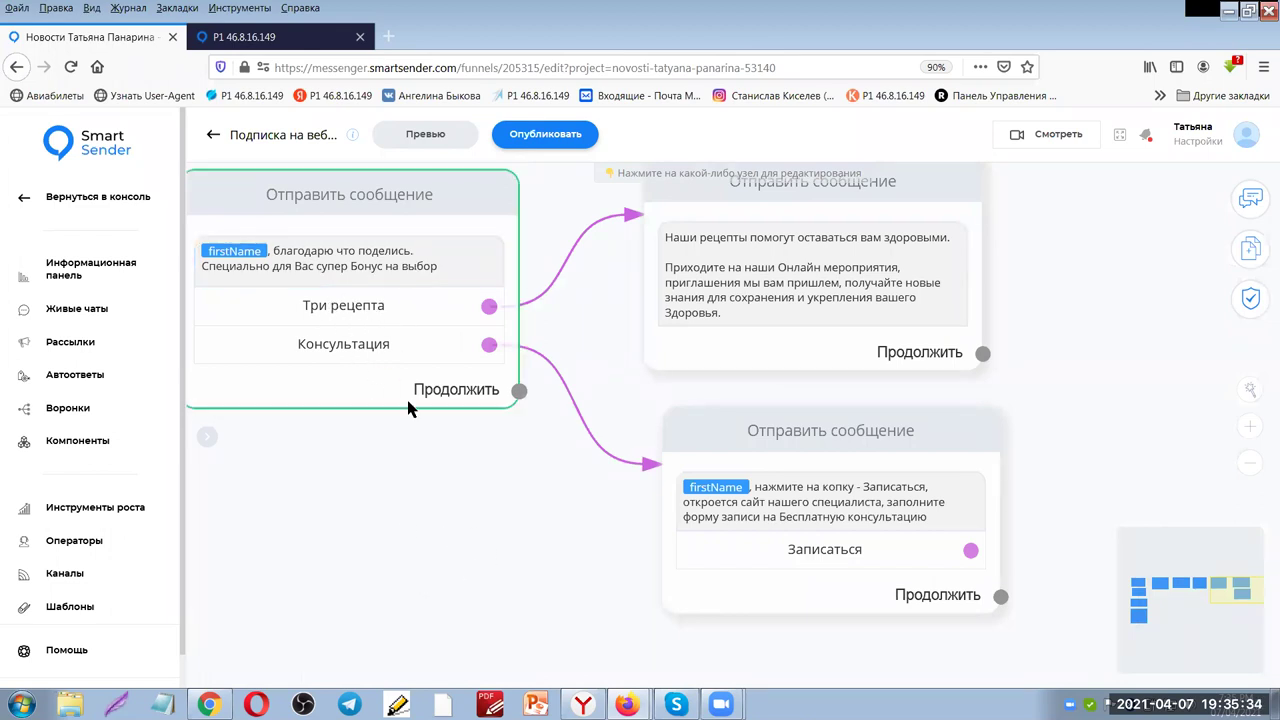
{"action": "left_click_drag", "start_coordinate": [1120, 360], "coordinate": [817, 493]}
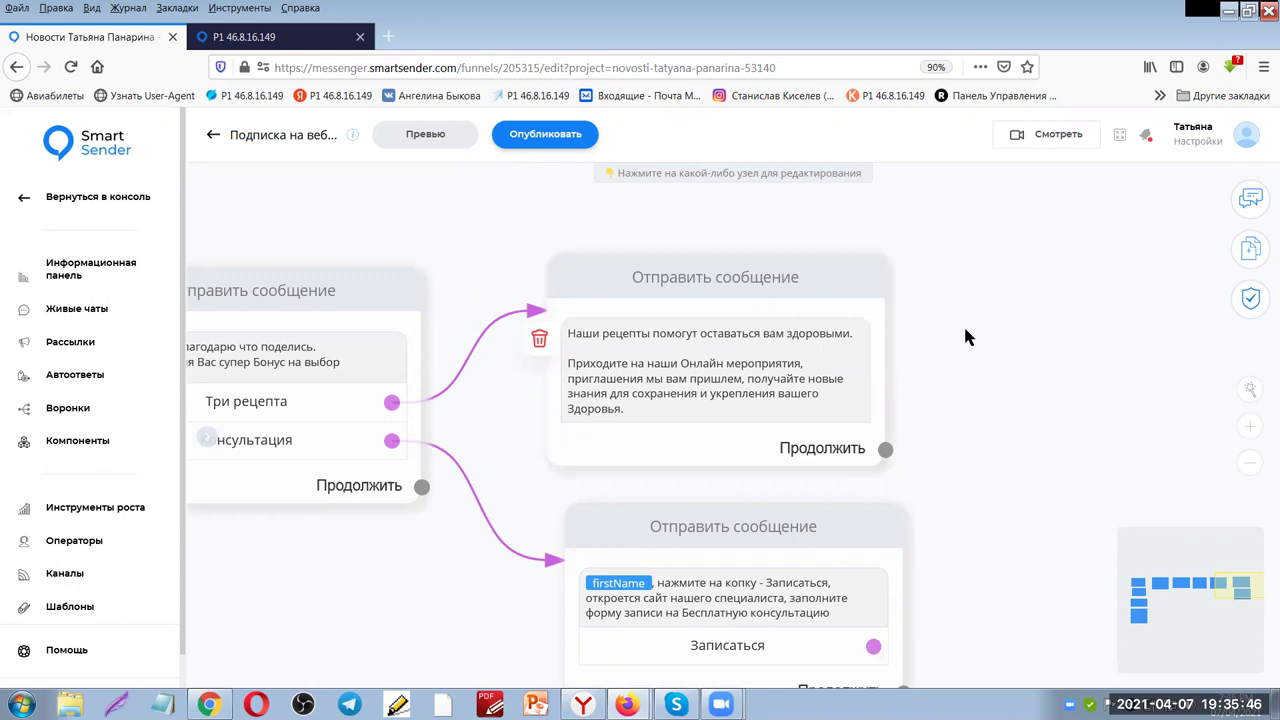
{"action": "scroll", "coordinate": [966, 337], "scroll_direction": "down", "scroll_amount": 1}
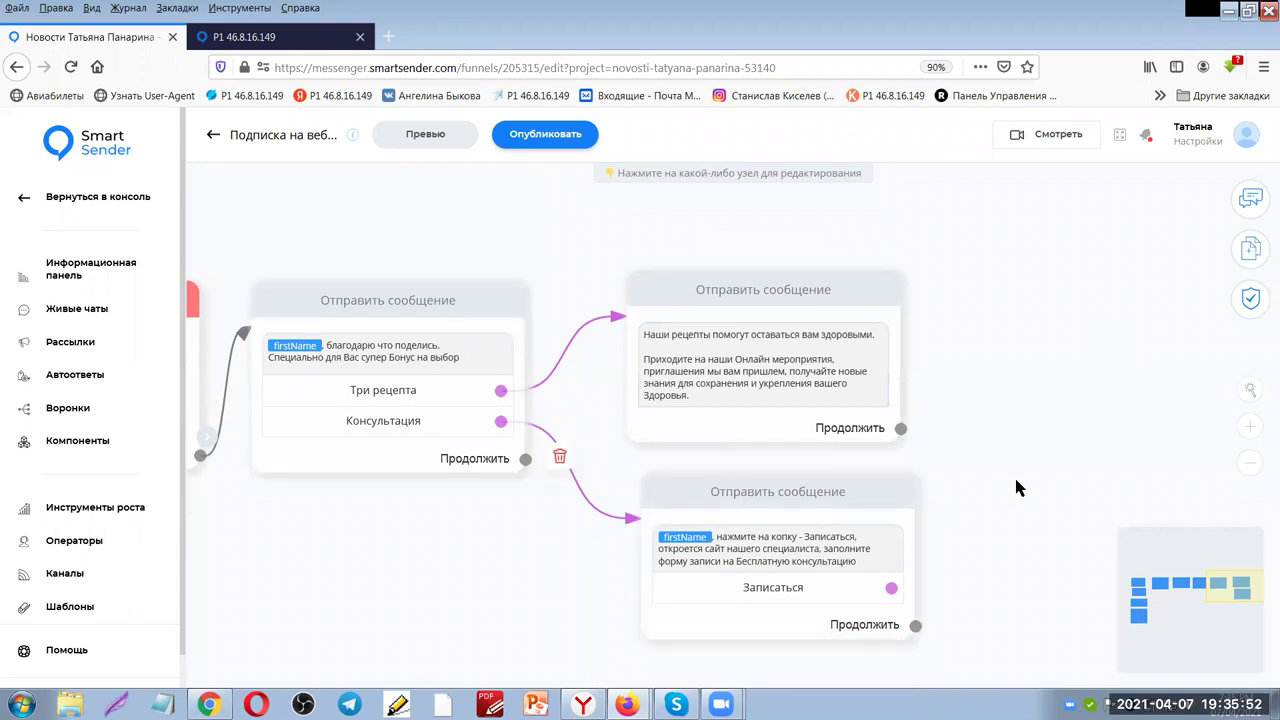
{"action": "left_click_drag", "start_coordinate": [1036, 497], "coordinate": [940, 329]}
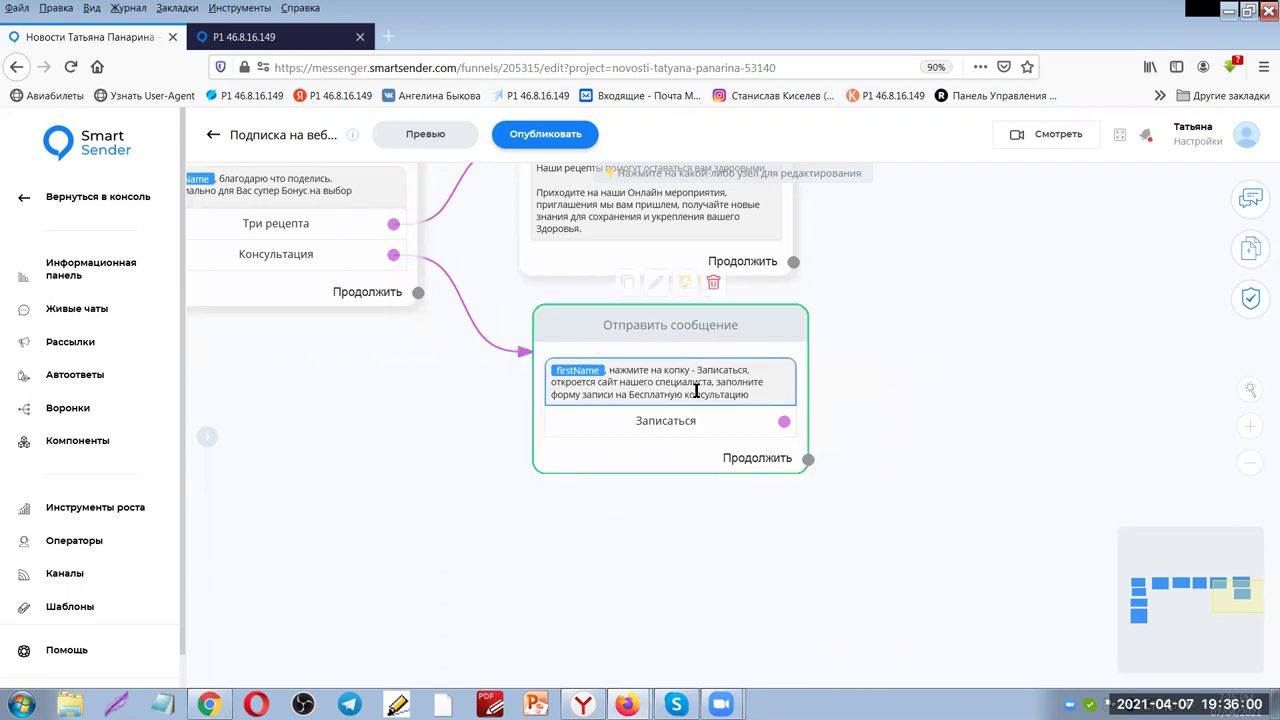
{"action": "scroll", "coordinate": [877, 400], "scroll_direction": "up", "scroll_amount": 2}
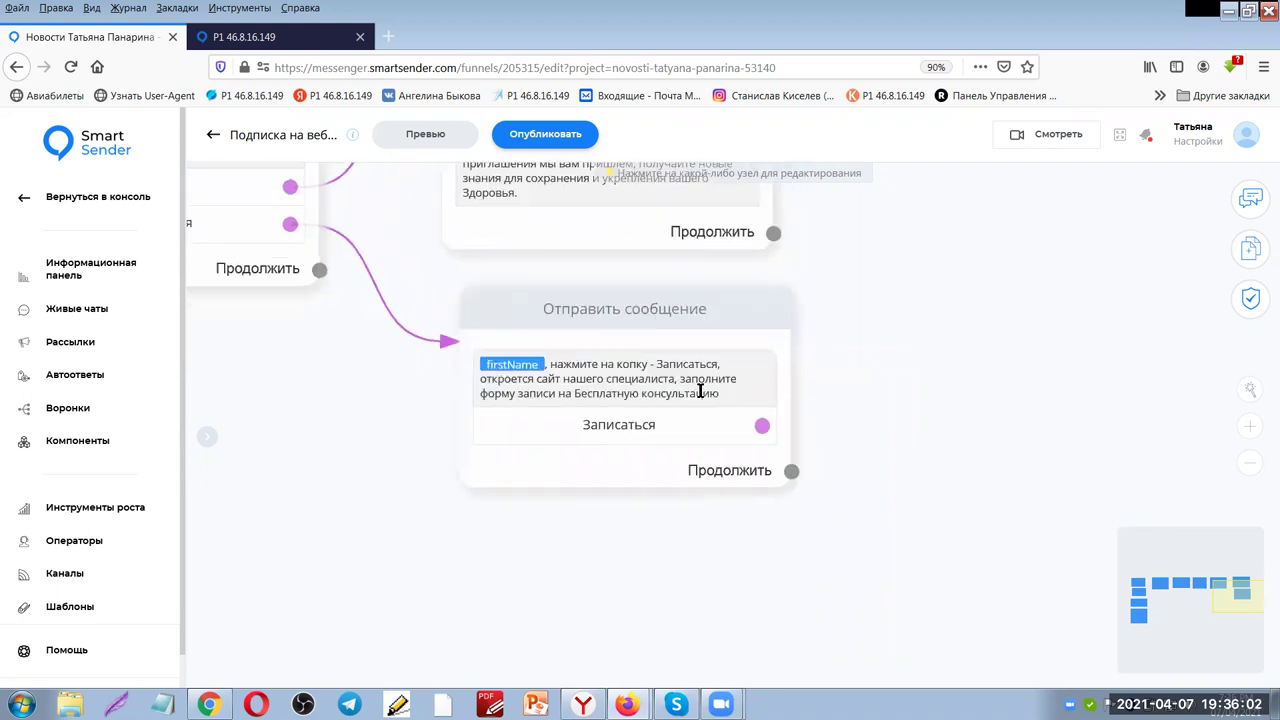
{"action": "scroll", "coordinate": [695, 378], "scroll_direction": "up", "scroll_amount": 1}
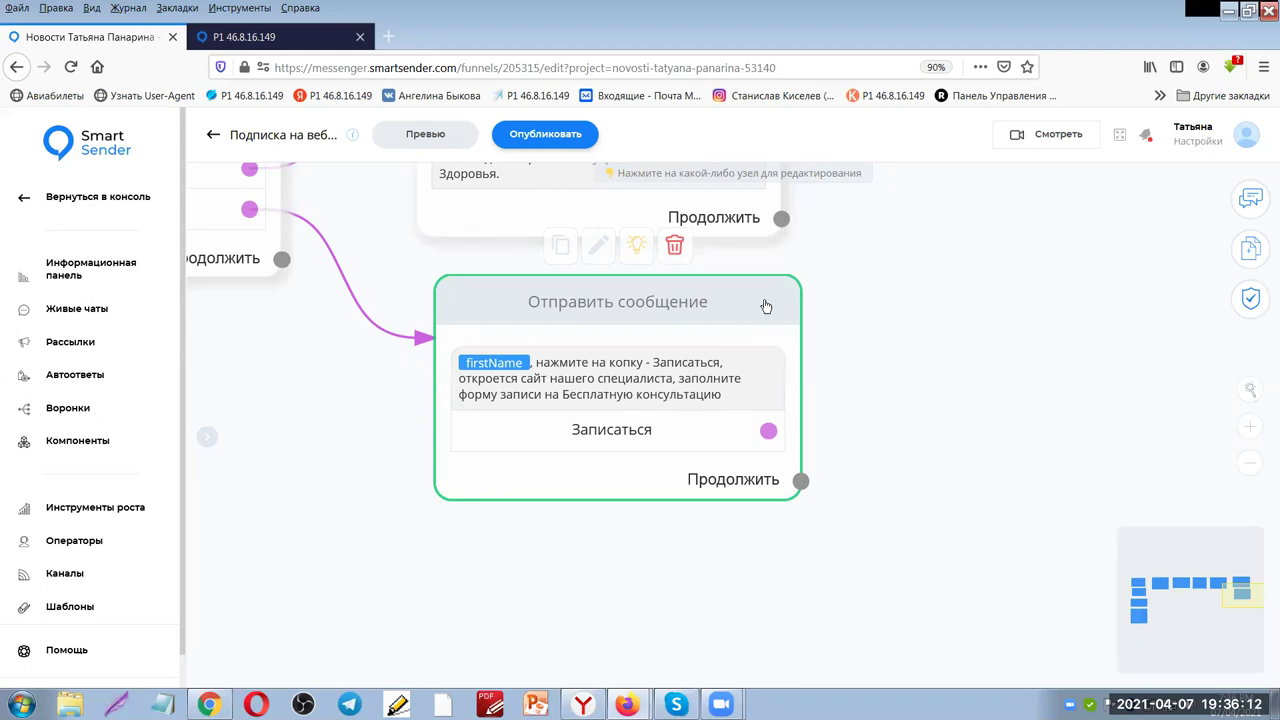
{"action": "left_click", "coordinate": [674, 394]}
{"action": "key", "text": "alt+Tab"}
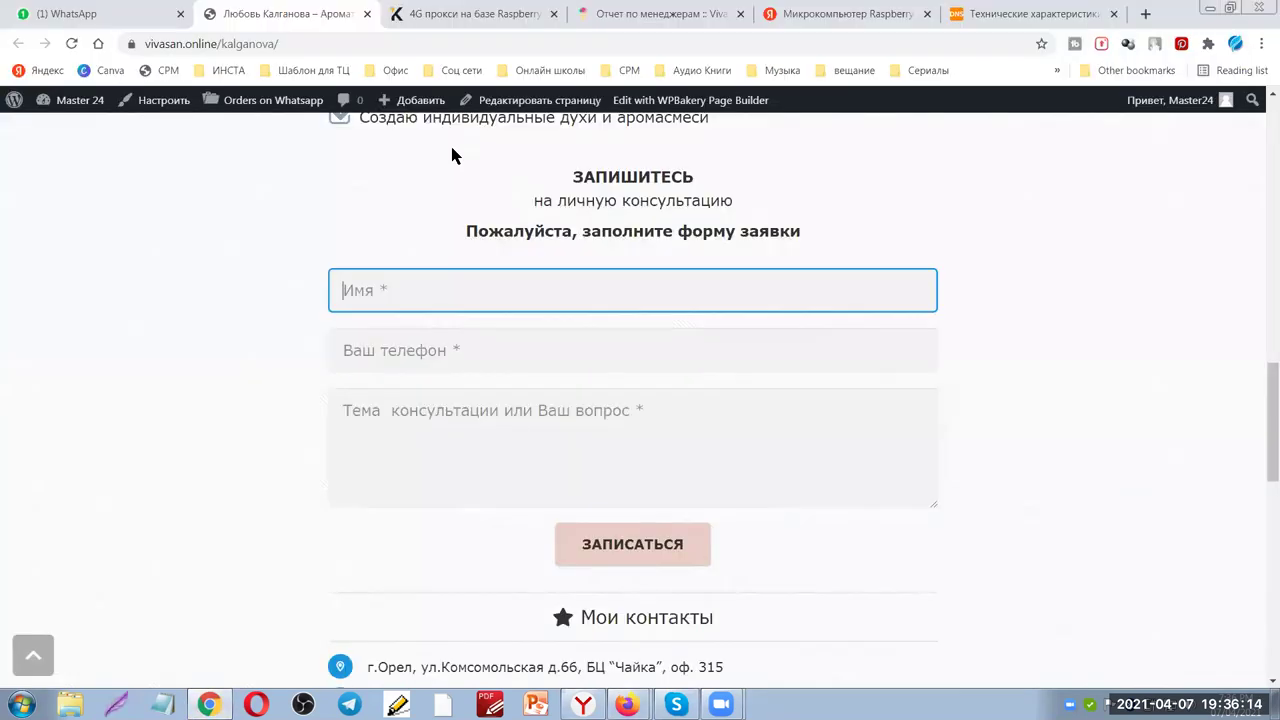
{"action": "scroll", "coordinate": [594, 337], "scroll_direction": "up", "scroll_amount": 1}
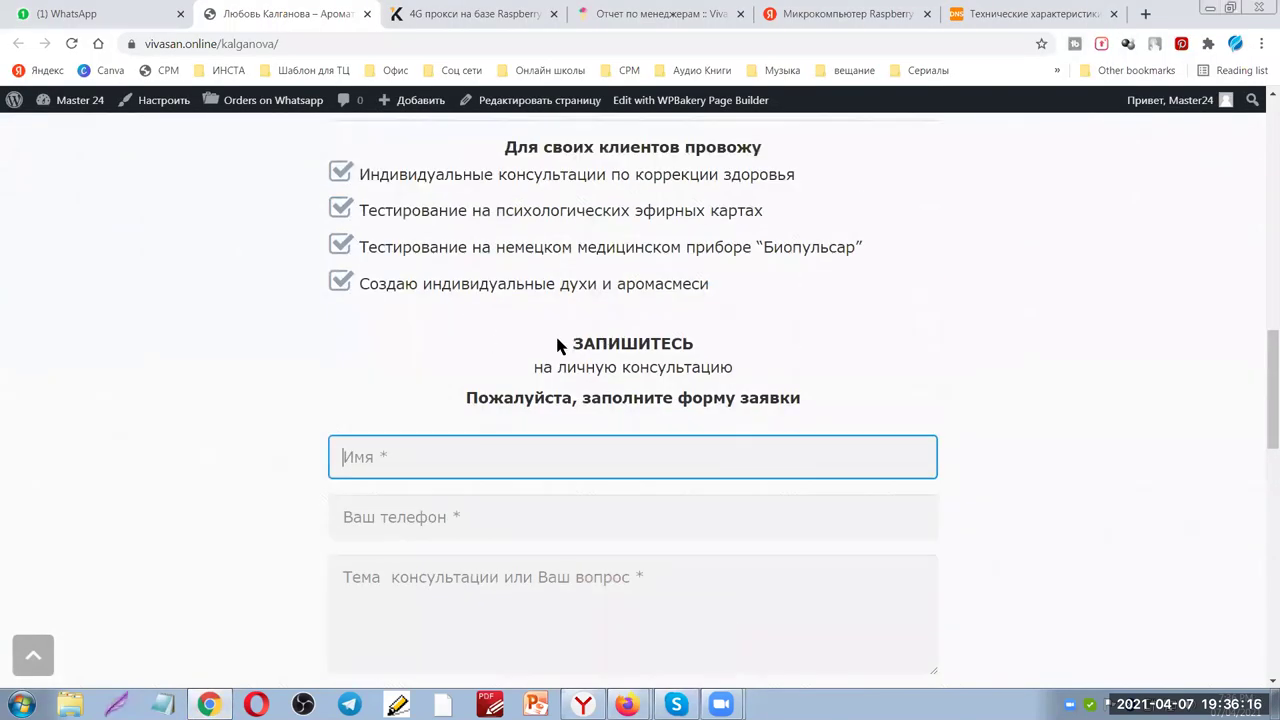
{"action": "left_click_drag", "start_coordinate": [565, 345], "coordinate": [950, 408]}
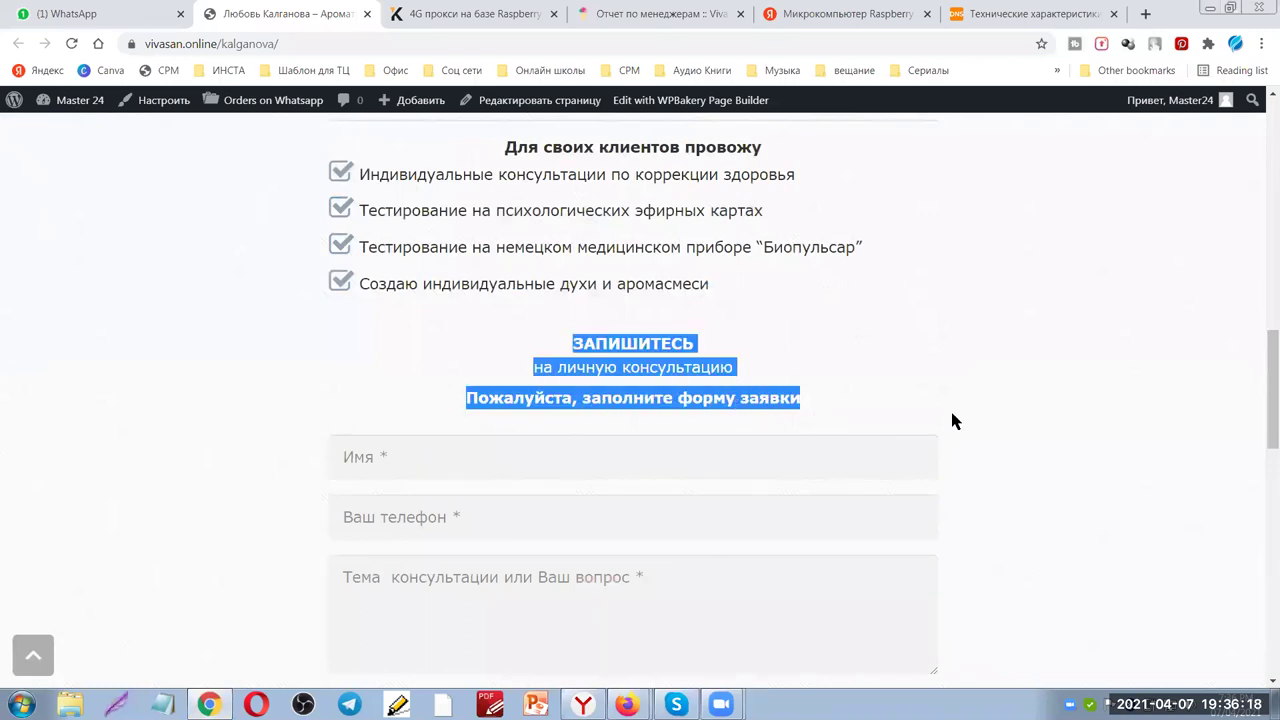
{"action": "scroll", "coordinate": [872, 475], "scroll_direction": "down", "scroll_amount": 3}
{"action": "scroll", "coordinate": [767, 300], "scroll_direction": "up", "scroll_amount": 10}
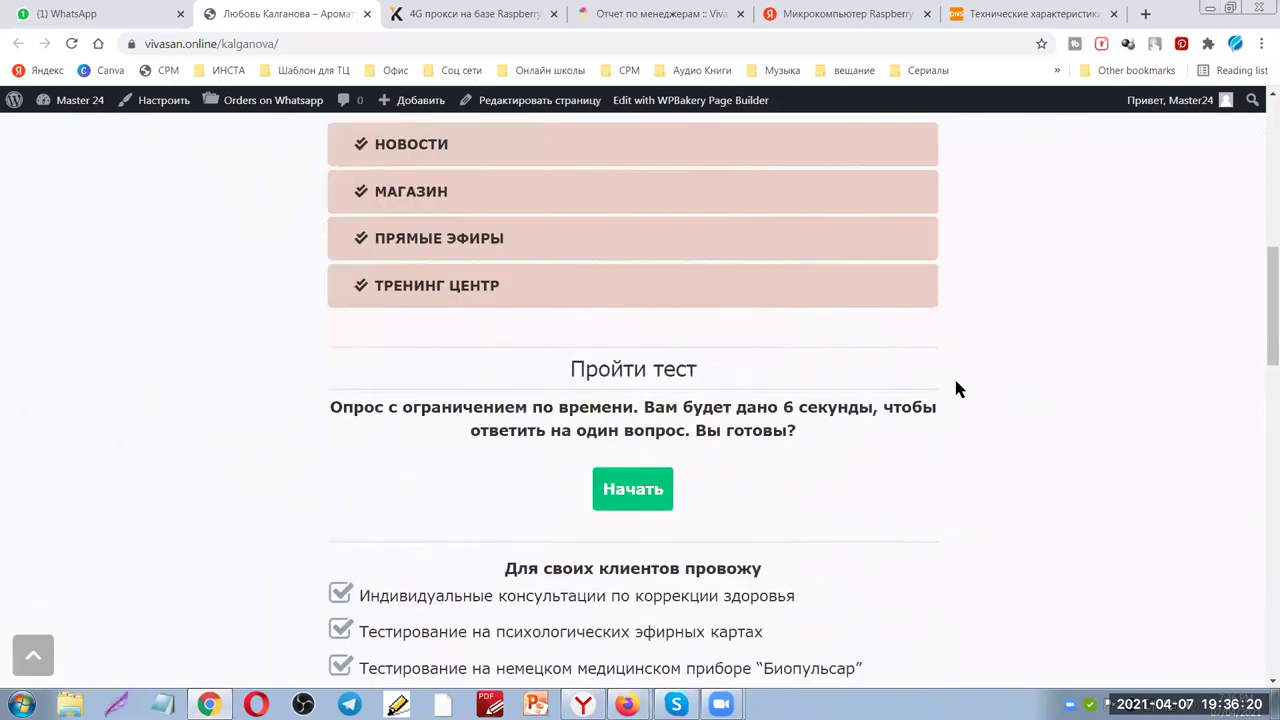
{"action": "scroll", "coordinate": [425, 122], "scroll_direction": "up", "scroll_amount": 3}
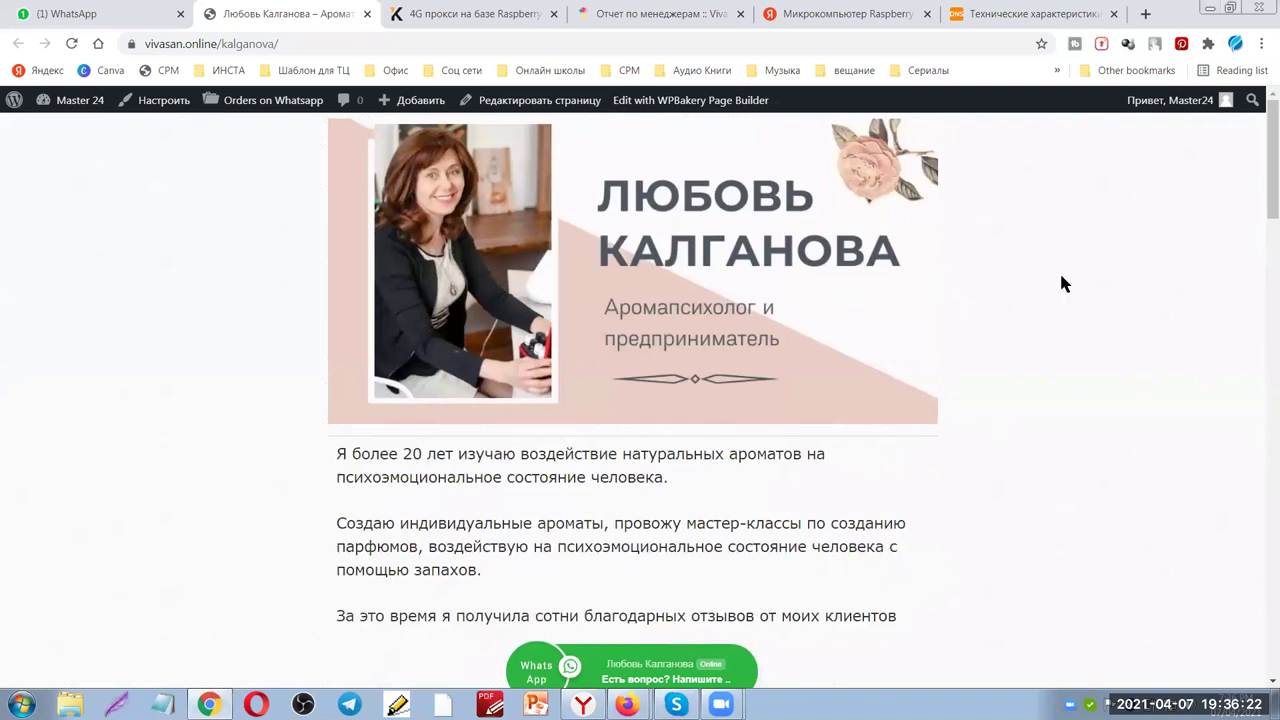
{"action": "scroll", "coordinate": [1088, 366], "scroll_direction": "down", "scroll_amount": 3}
{"action": "scroll", "coordinate": [418, 172], "scroll_direction": "down", "scroll_amount": 1}
{"action": "left_click", "coordinate": [328, 200]}
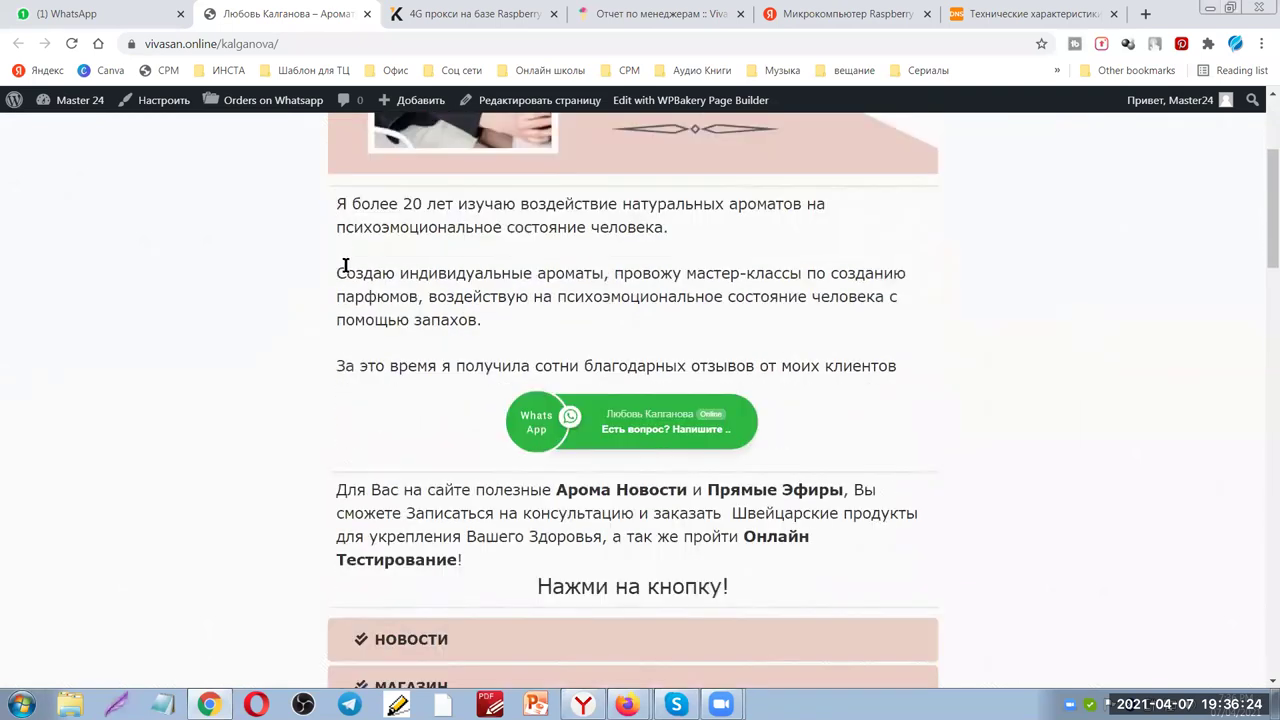
{"action": "left_click", "coordinate": [686, 395], "text": "shift"}
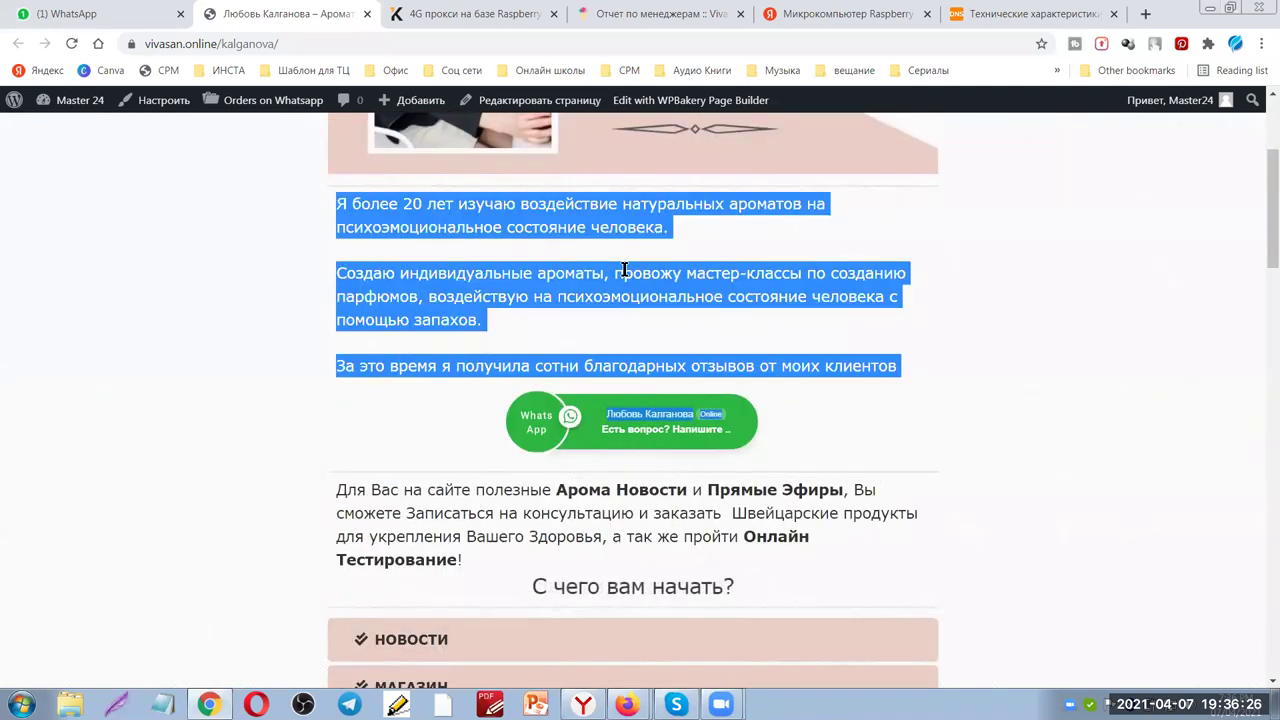
{"action": "left_click", "coordinate": [620, 265]}
{"action": "scroll", "coordinate": [930, 380], "scroll_direction": "down", "scroll_amount": 2}
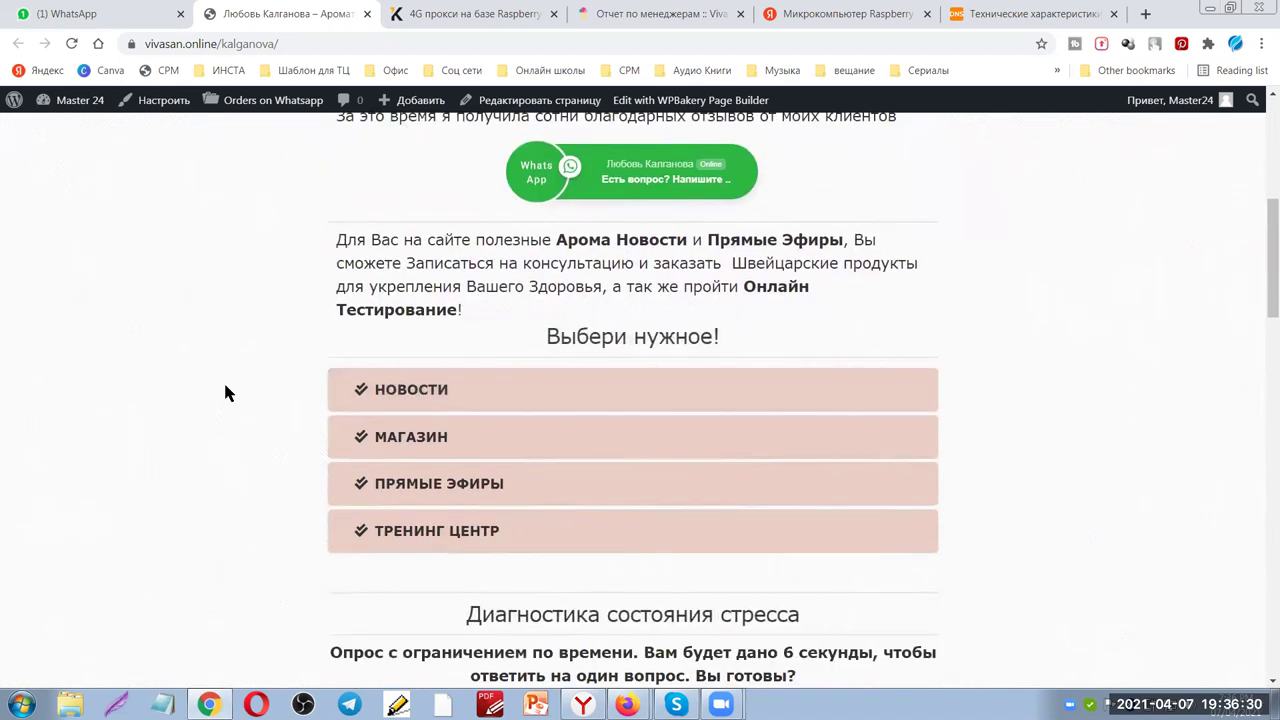
{"action": "scroll", "coordinate": [854, 423], "scroll_direction": "down", "scroll_amount": 2}
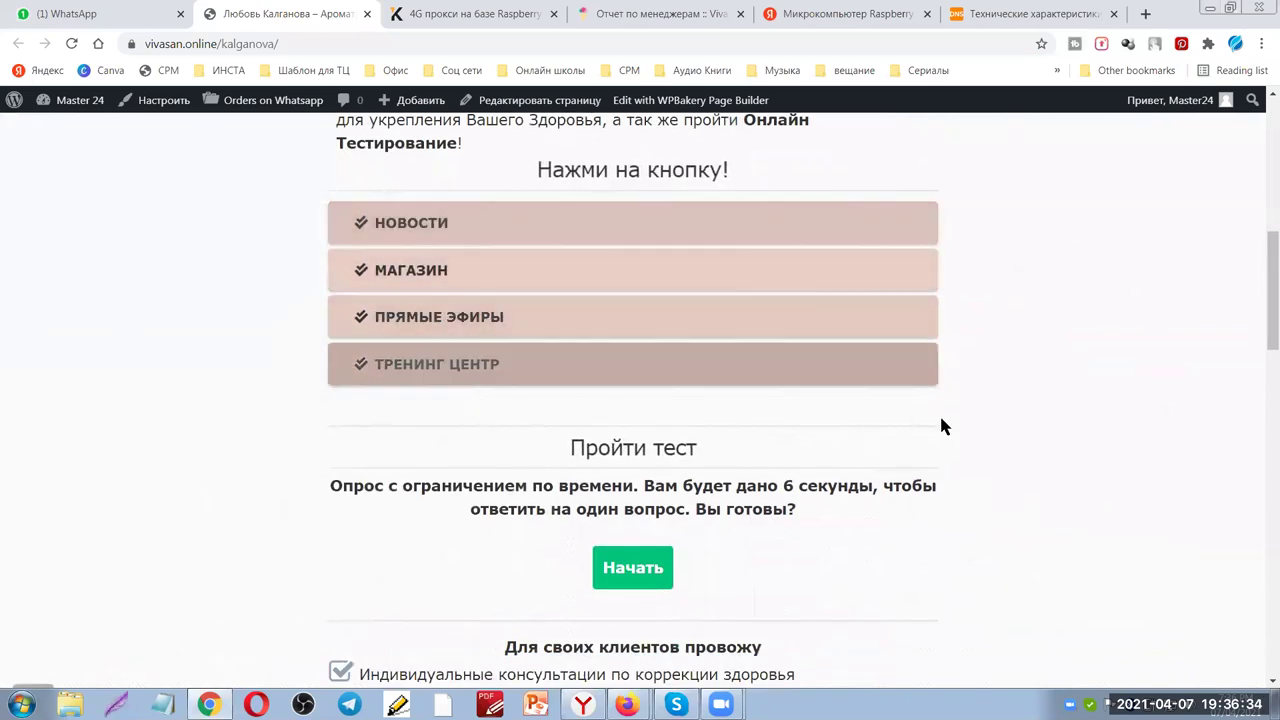
{"action": "scroll", "coordinate": [806, 466], "scroll_direction": "down", "scroll_amount": 2}
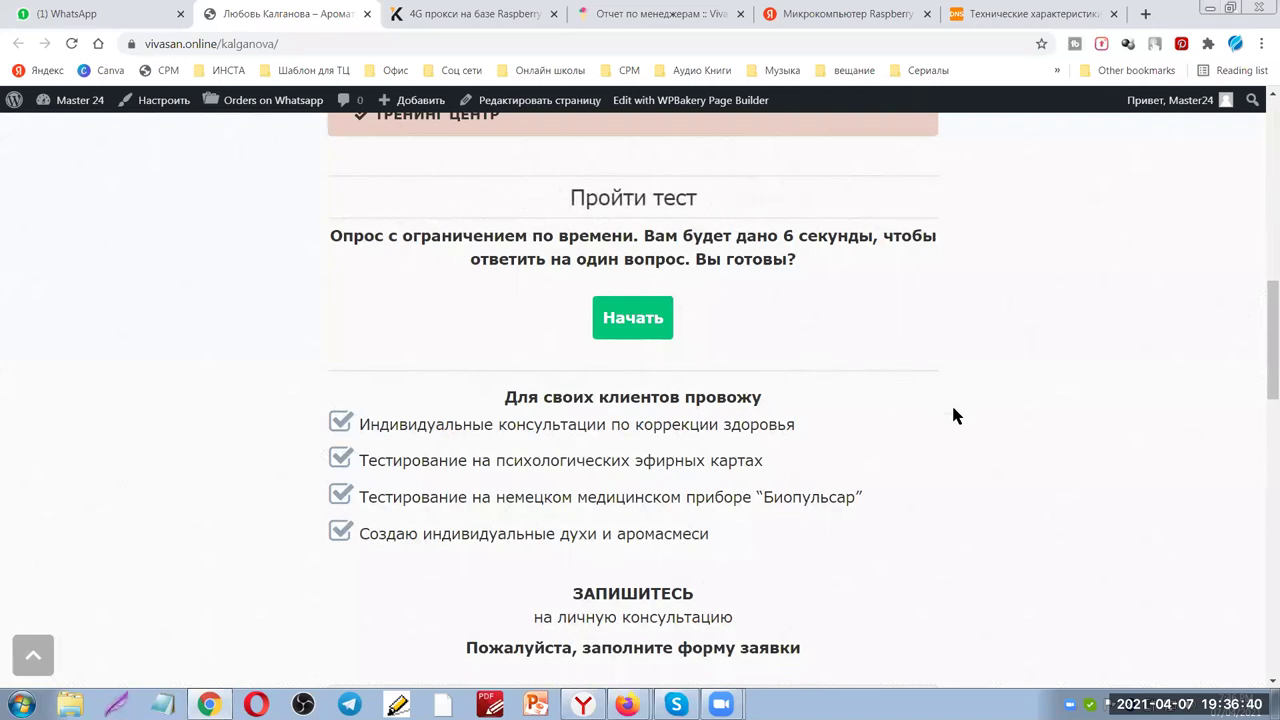
{"action": "scroll", "coordinate": [955, 415], "scroll_direction": "down", "scroll_amount": 4}
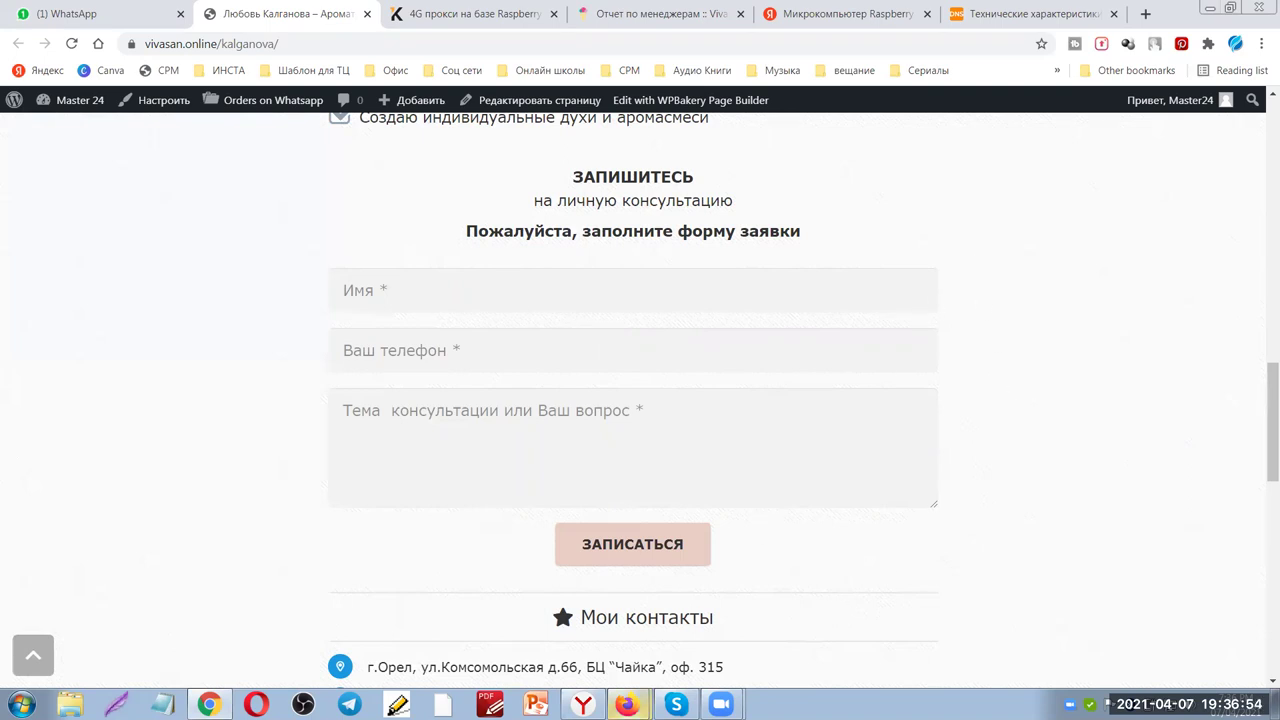
{"action": "mouse_move", "coordinate": [627, 704]}
{"action": "left_click", "coordinate": [603, 645]}
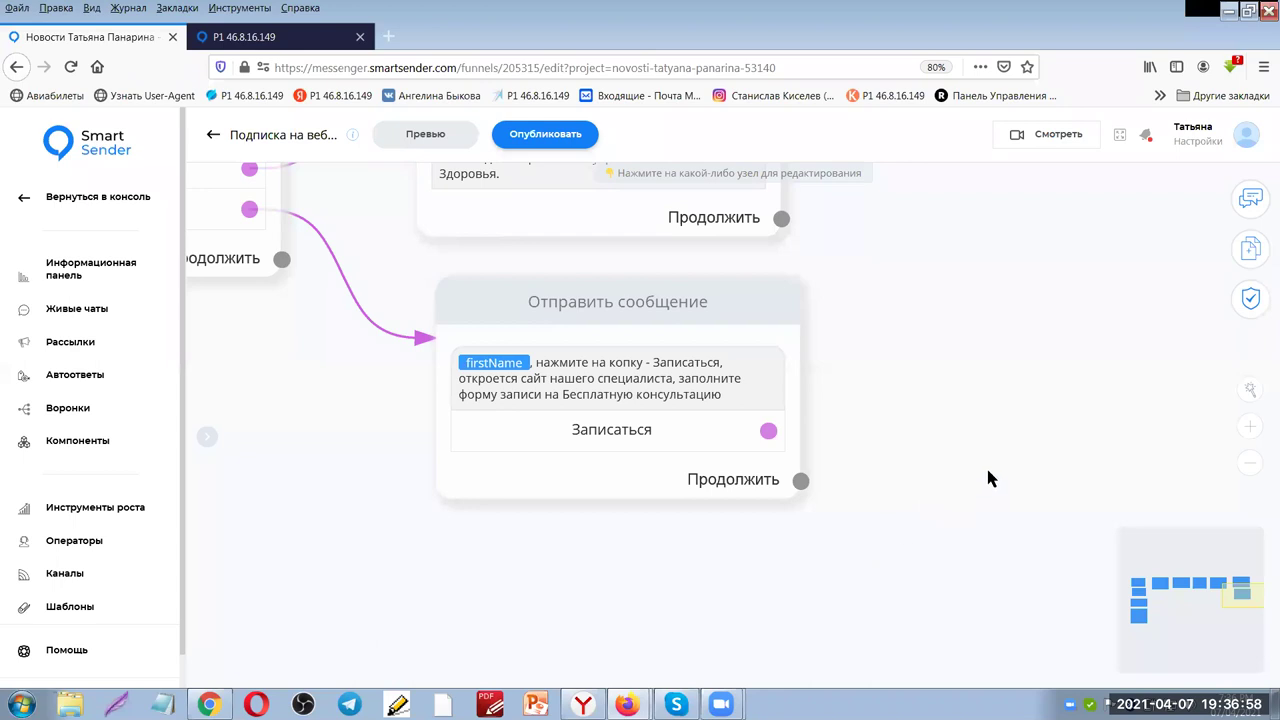
Zoom out over the webinar funnel and publish it with Опубликовать
{"action": "scroll", "coordinate": [986, 465], "scroll_direction": "down", "scroll_amount": 5}
{"action": "scroll", "coordinate": [403, 527], "scroll_direction": "left", "scroll_amount": 10}
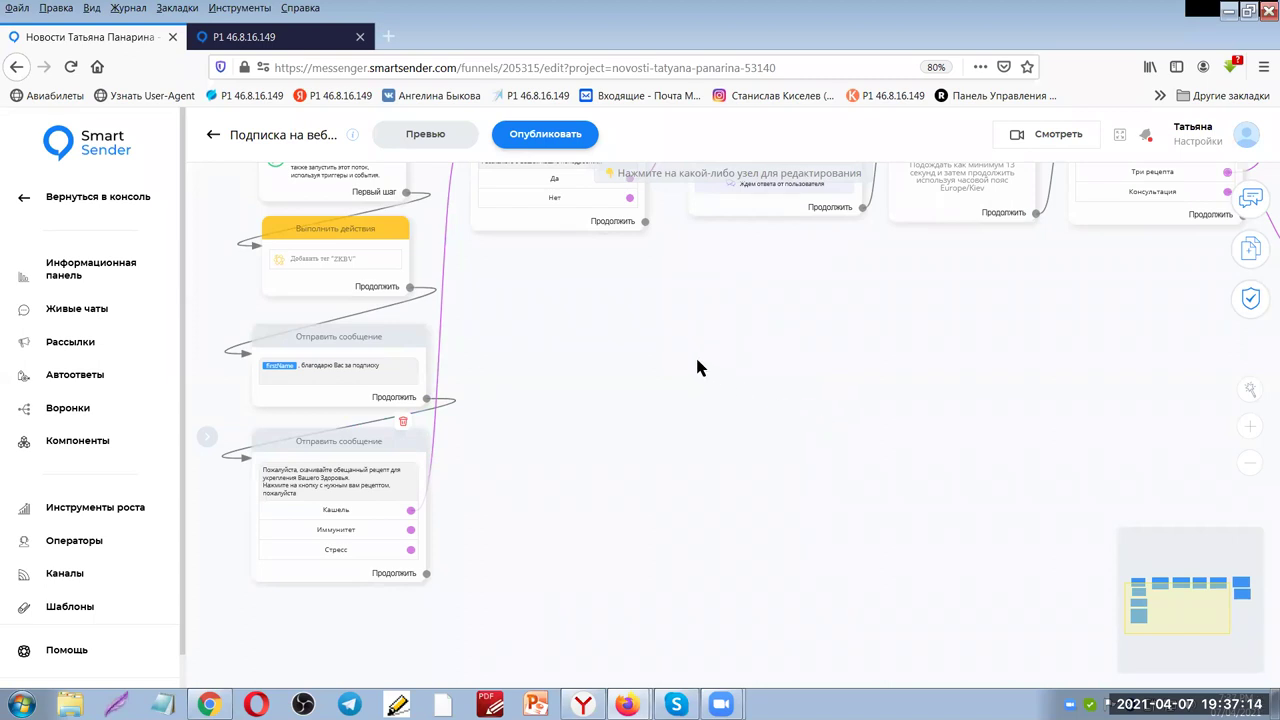
{"action": "scroll", "coordinate": [654, 520], "scroll_direction": "up", "scroll_amount": 4}
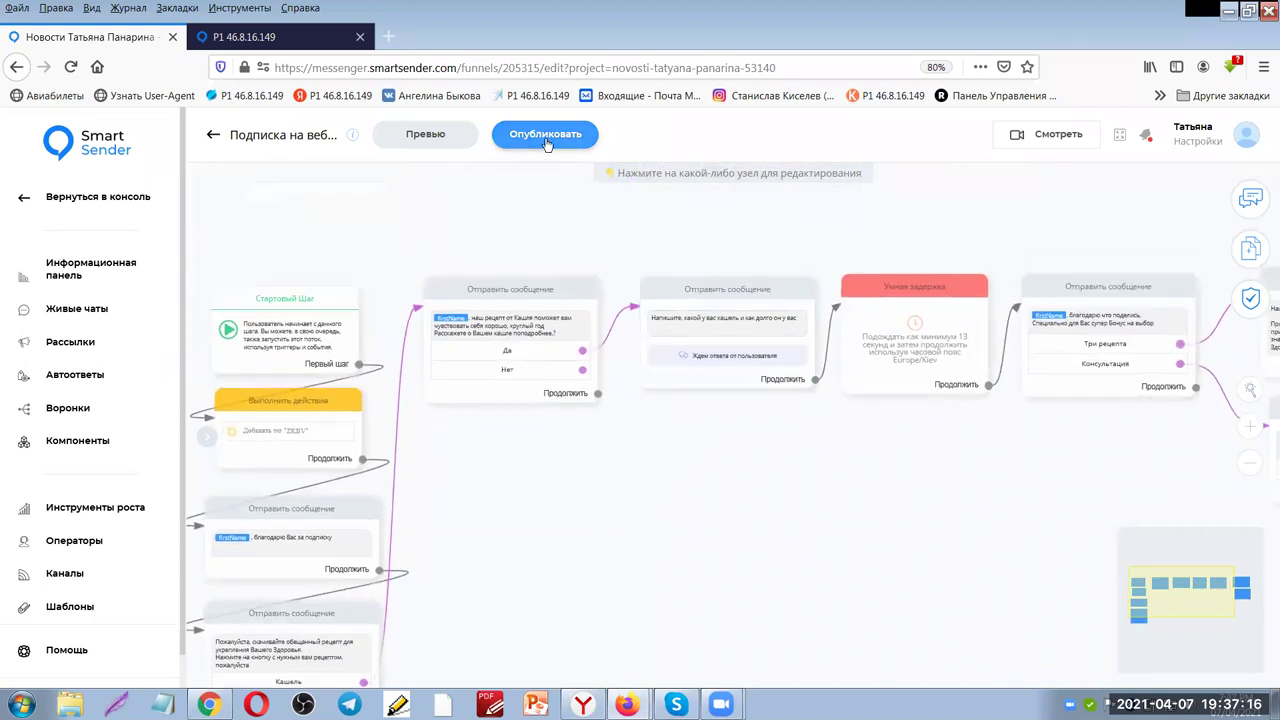
{"action": "left_click", "coordinate": [545, 136]}
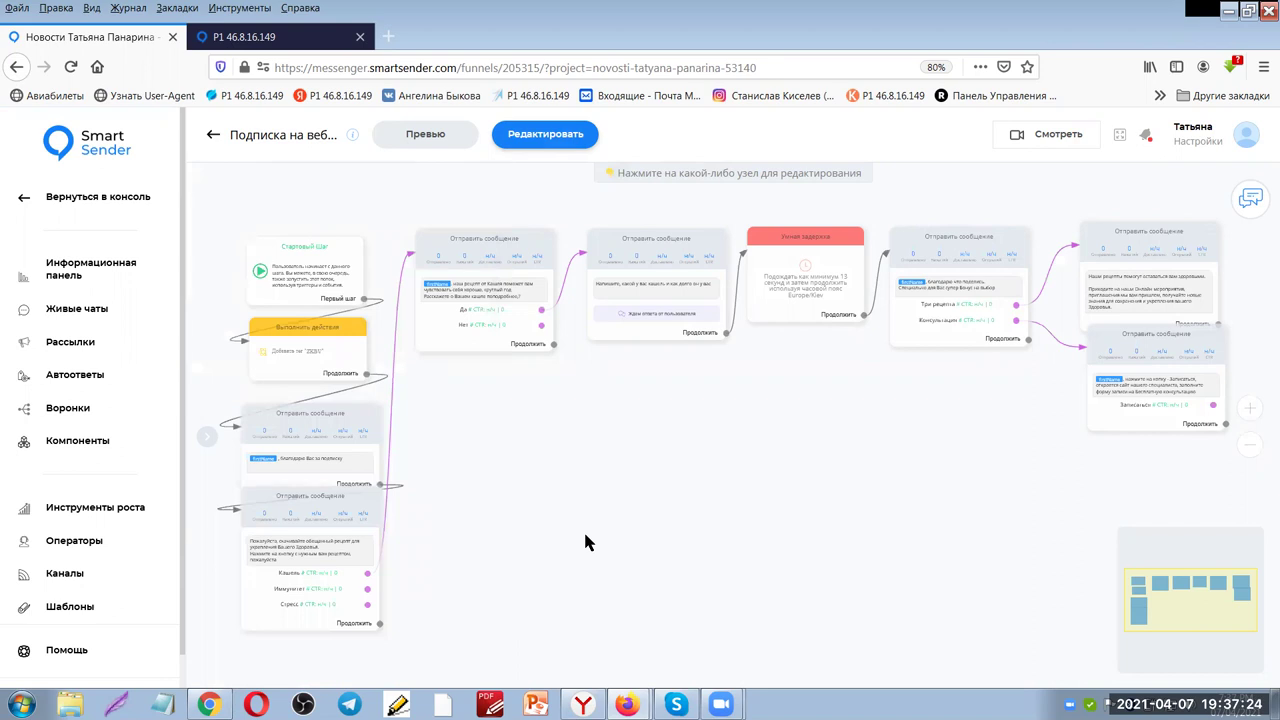
{"action": "left_click", "coordinate": [297, 38]}
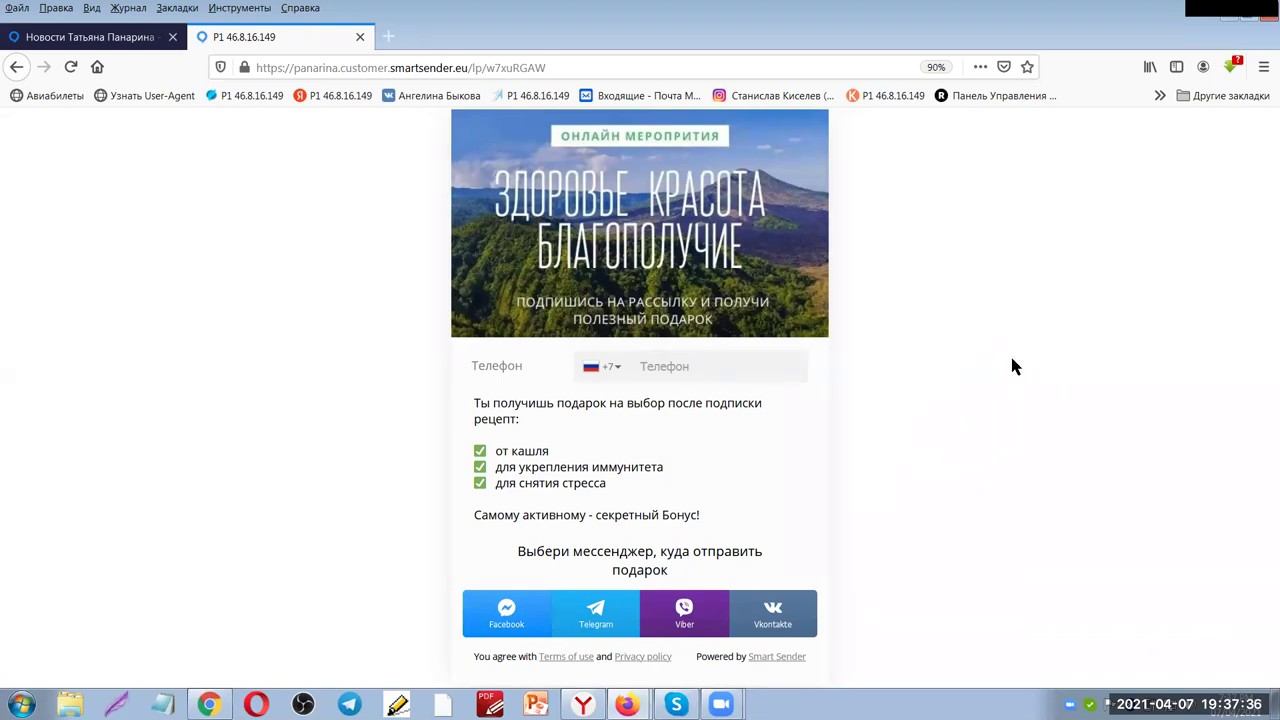
{"action": "left_click", "coordinate": [132, 40]}
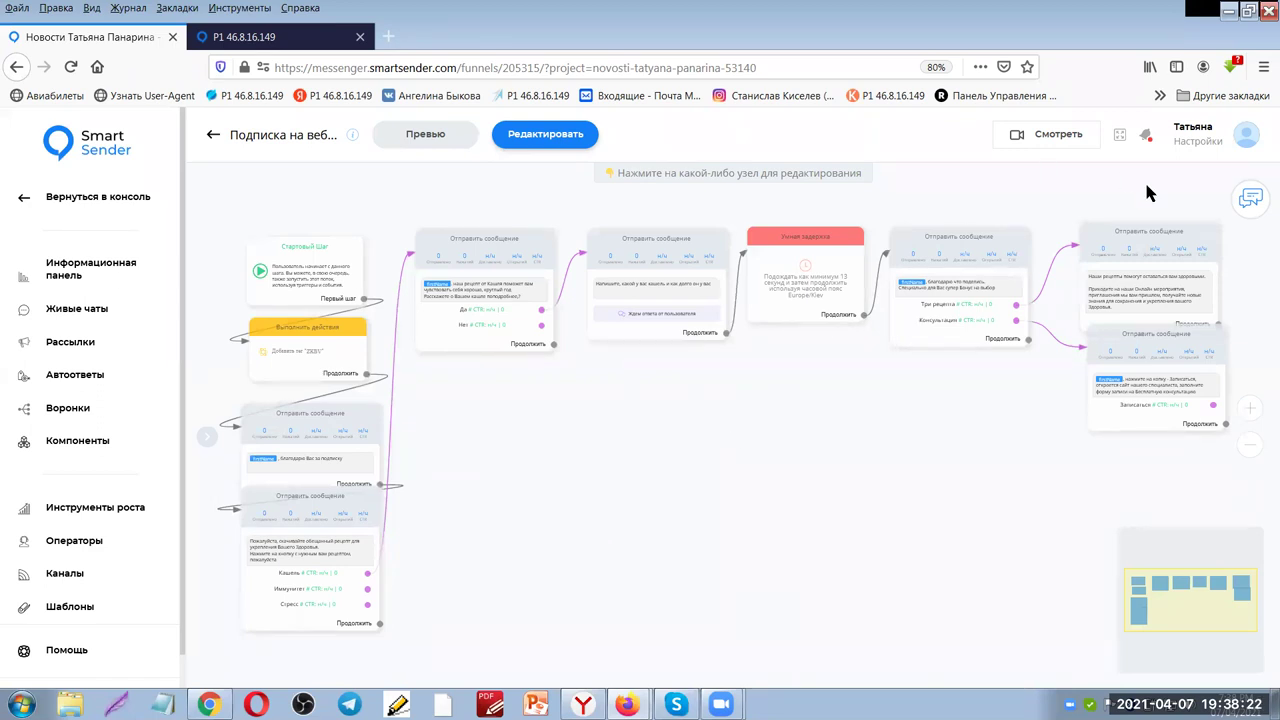
{"action": "left_click", "coordinate": [1252, 200]}
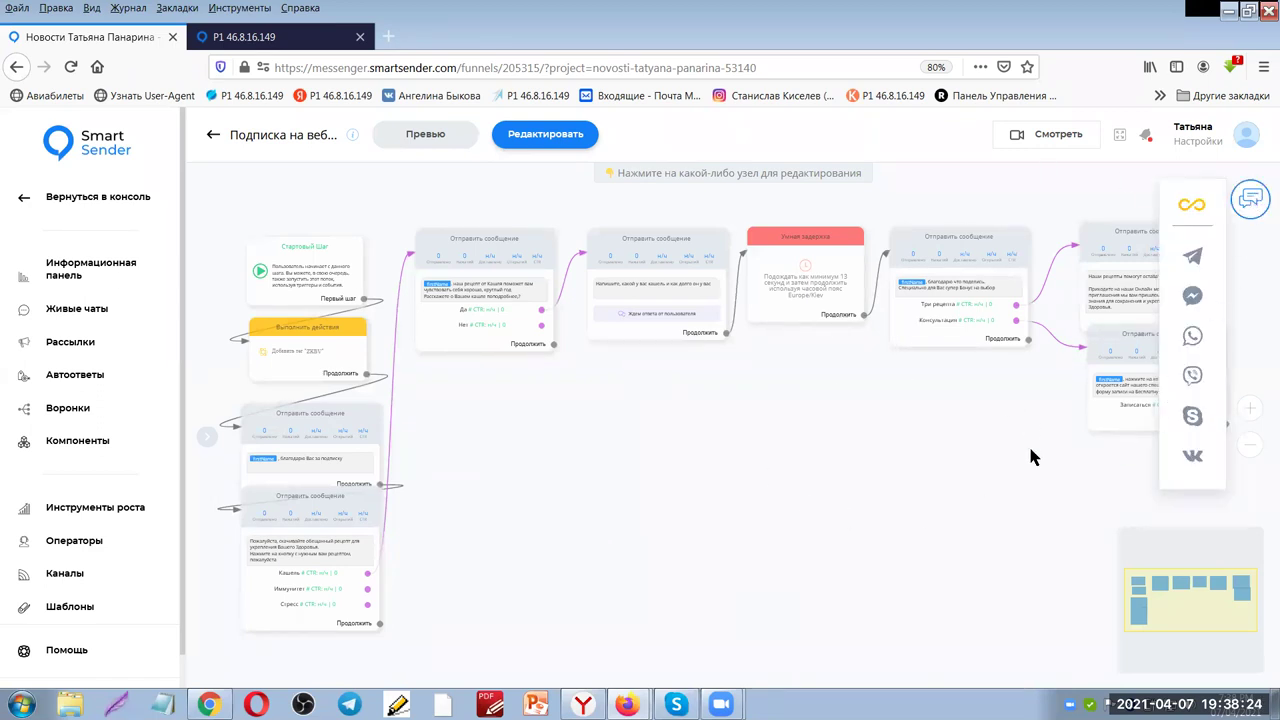
{"action": "left_click", "coordinate": [1246, 200]}
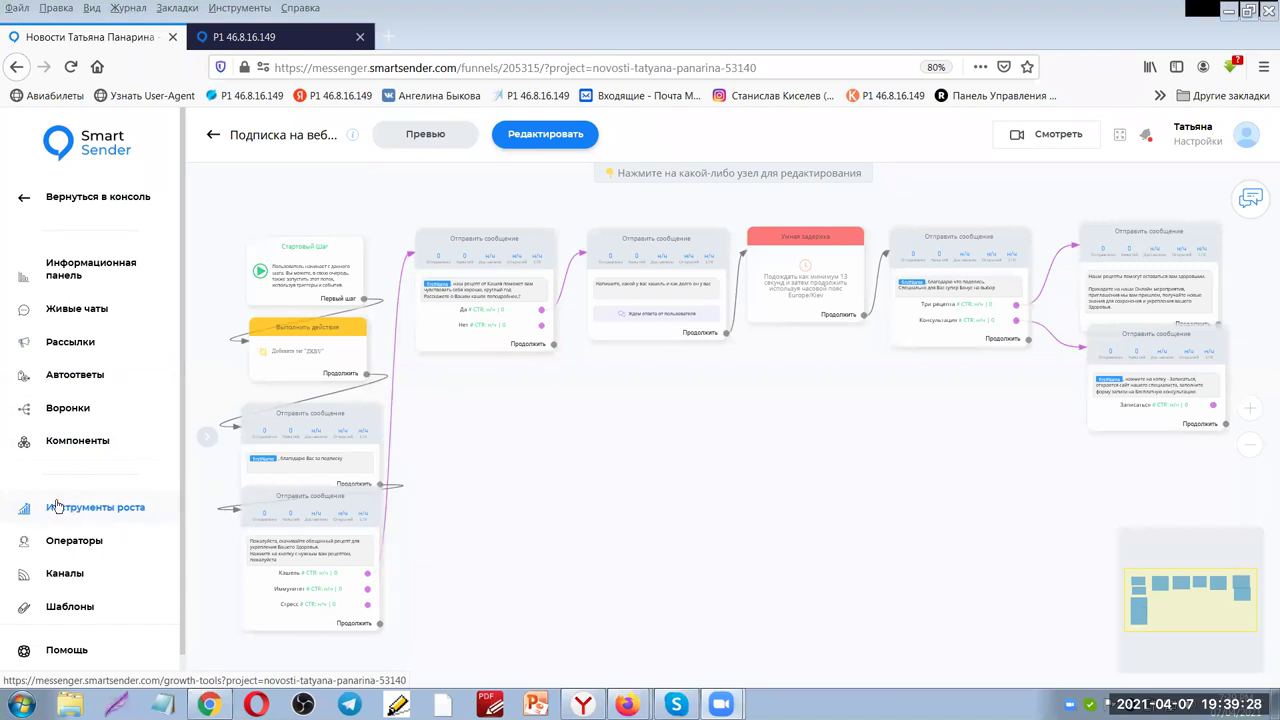
Browse the reference project's dashboard and its list of funnels
{"action": "left_click", "coordinate": [79, 274]}
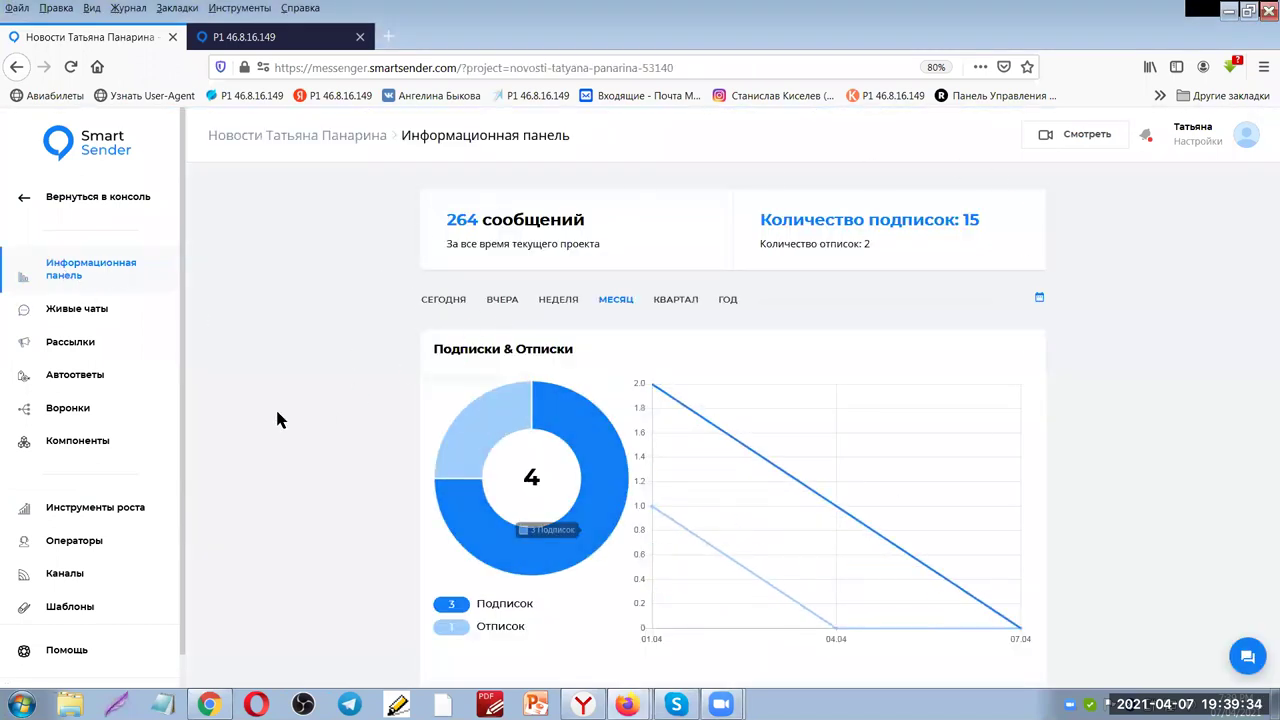
{"action": "left_click", "coordinate": [62, 412]}
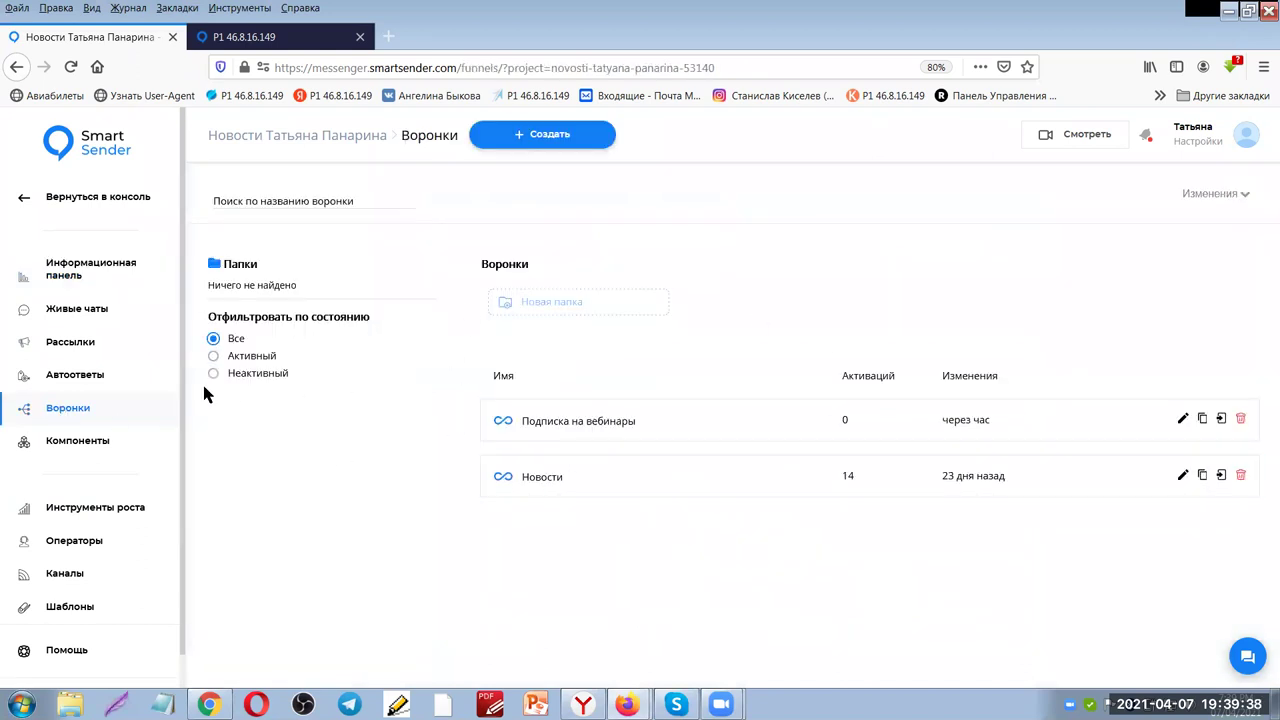
{"action": "scroll", "coordinate": [158, 392], "scroll_direction": "down", "scroll_amount": 1}
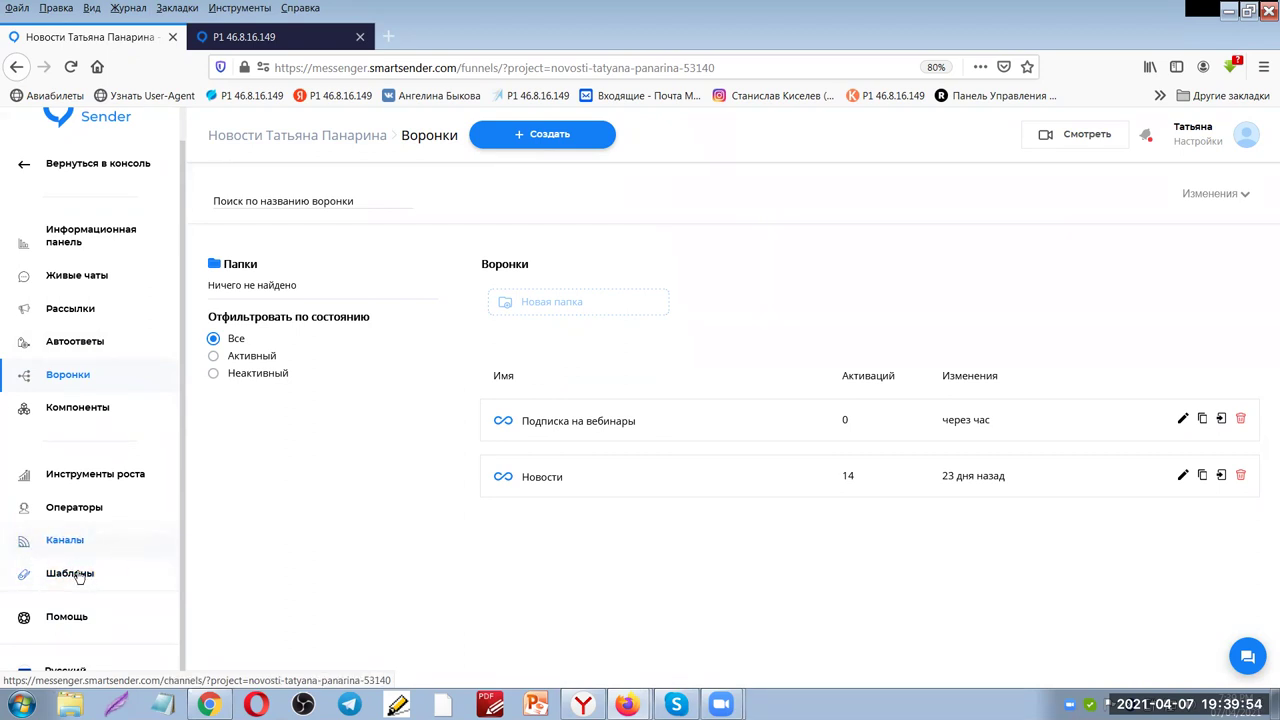
{"action": "scroll", "coordinate": [155, 550], "scroll_direction": "up", "scroll_amount": 1}
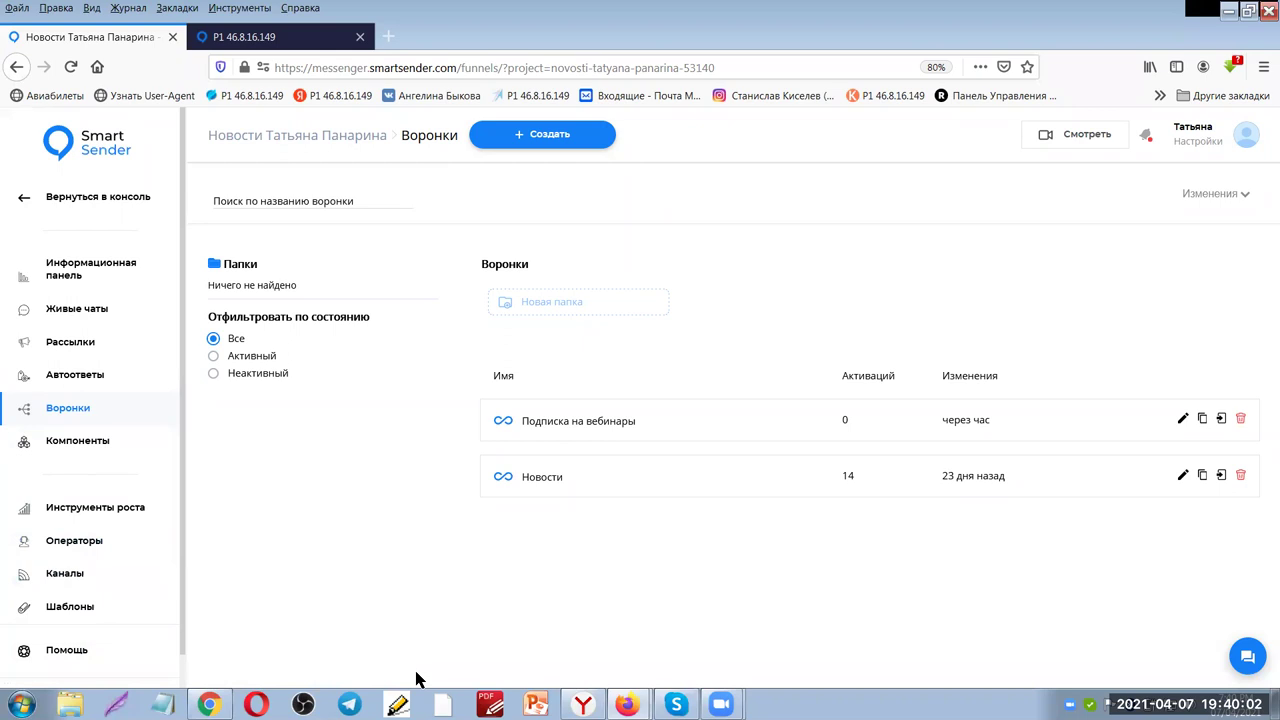
Review the reference project's widgets under Инструменты роста, then switch to the other Firefox window
{"action": "left_click", "coordinate": [64, 512]}
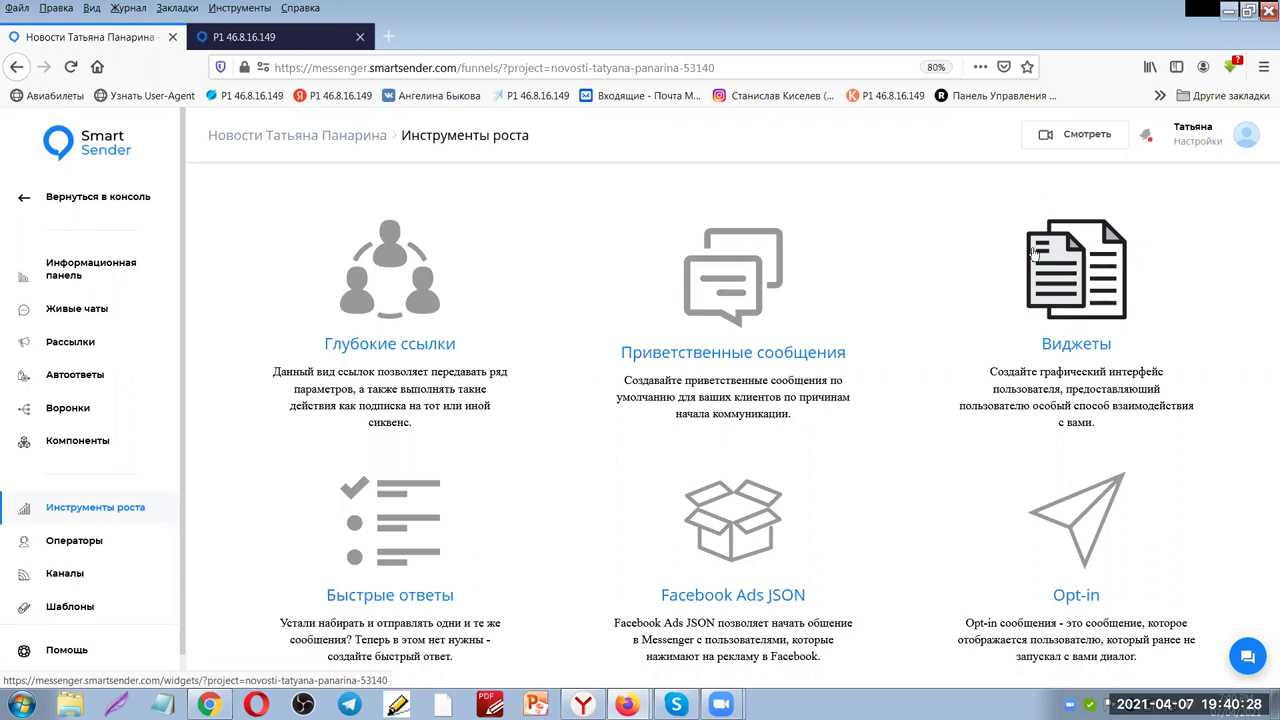
{"action": "left_click", "coordinate": [1083, 299]}
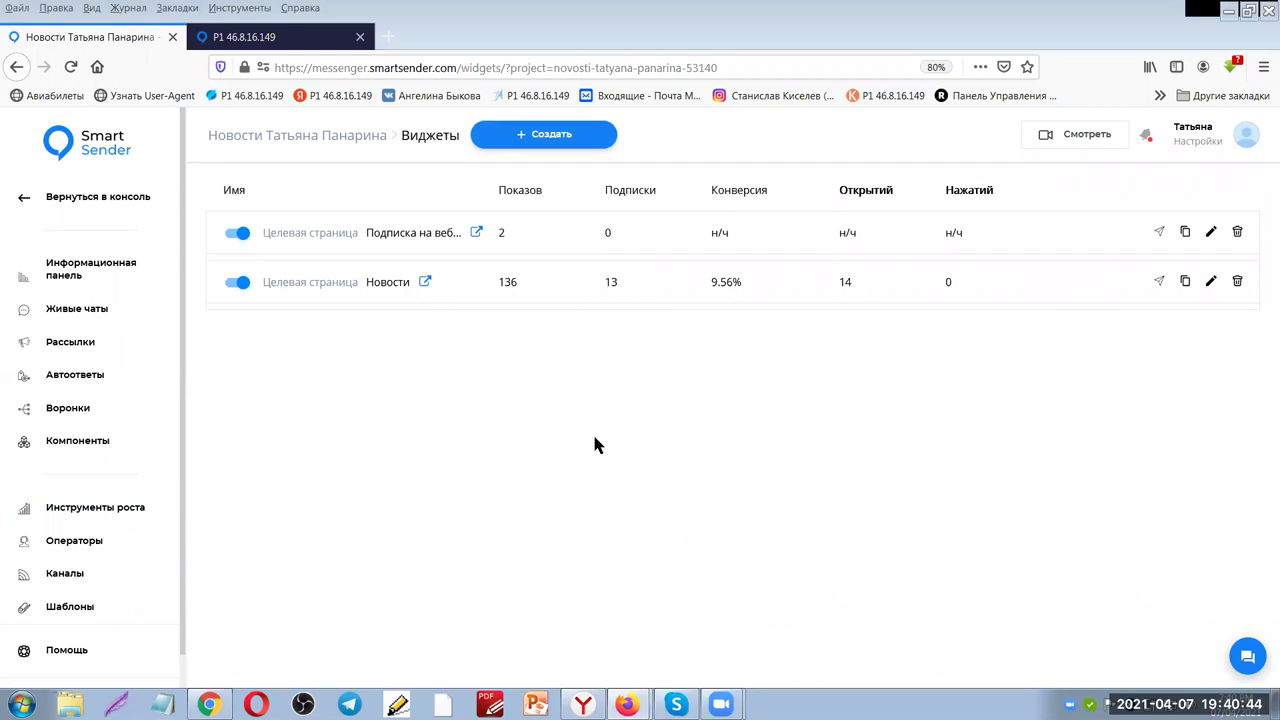
{"action": "left_click", "coordinate": [560, 645]}
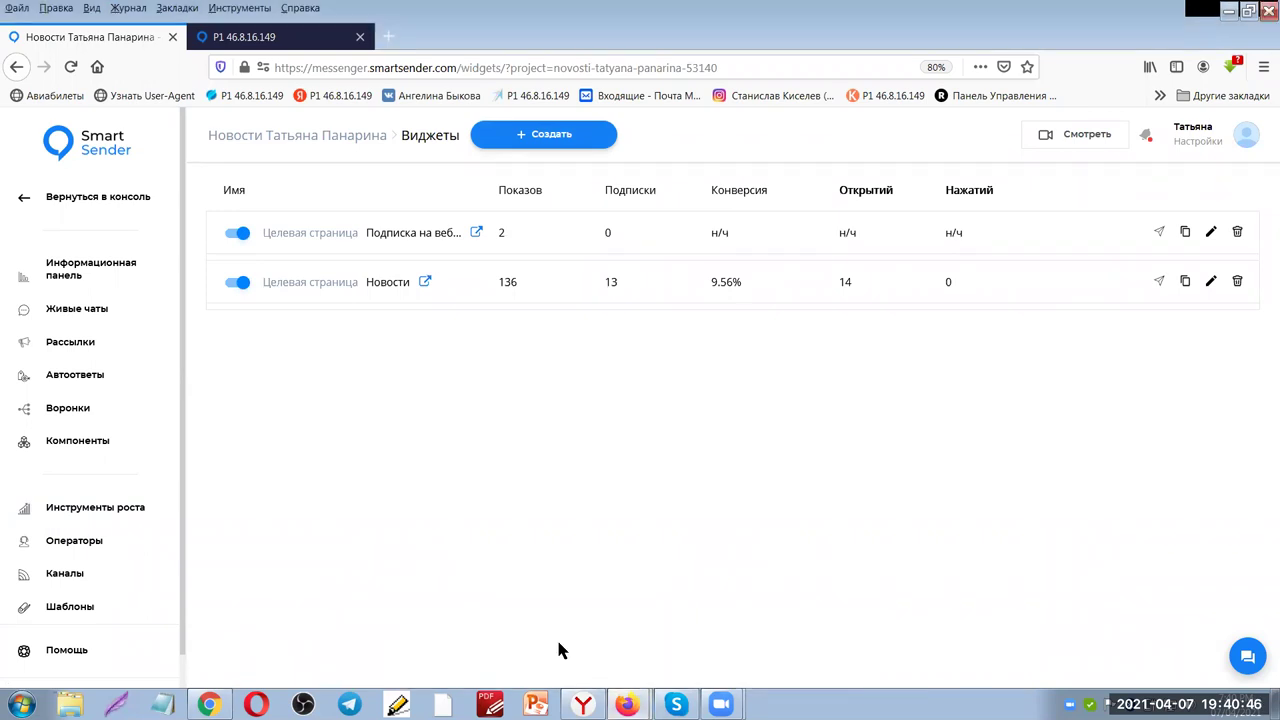
In the Новости Аромапсихологии project, open the widget list under Инструменты роста
{"action": "mouse_move", "coordinate": [630, 702]}
{"action": "left_click", "coordinate": [614, 668]}
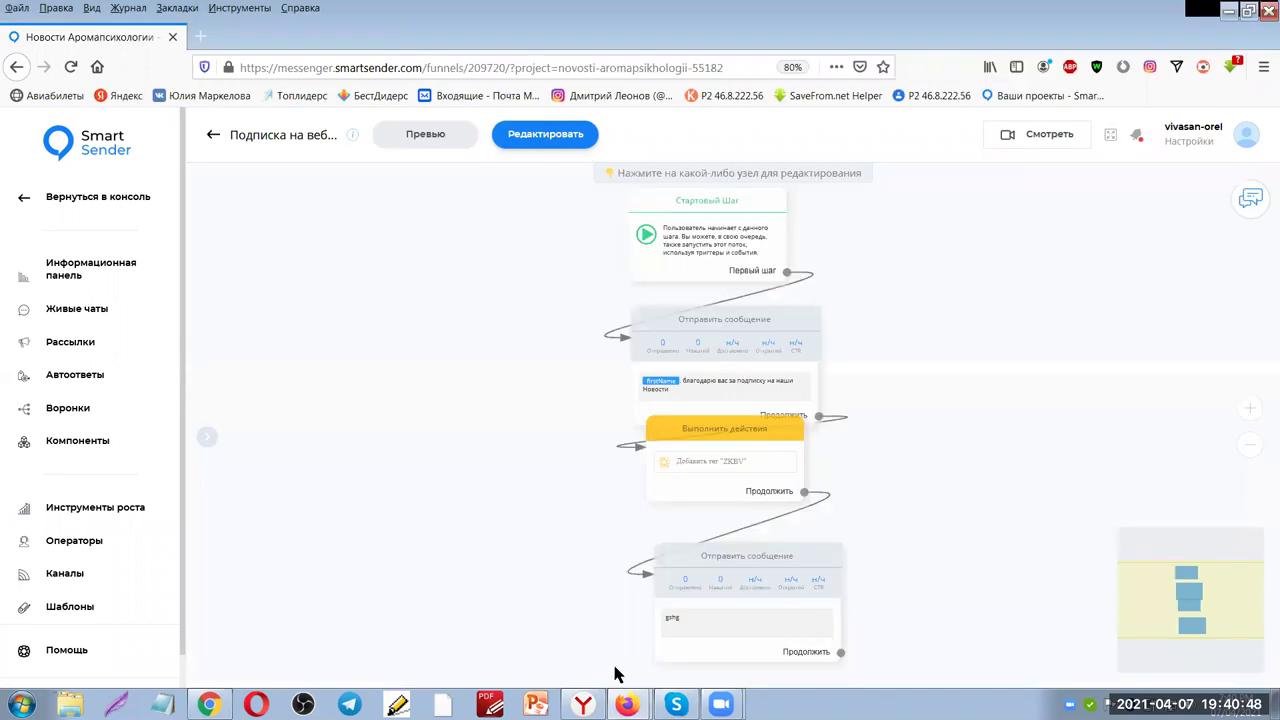
{"action": "left_click", "coordinate": [95, 512]}
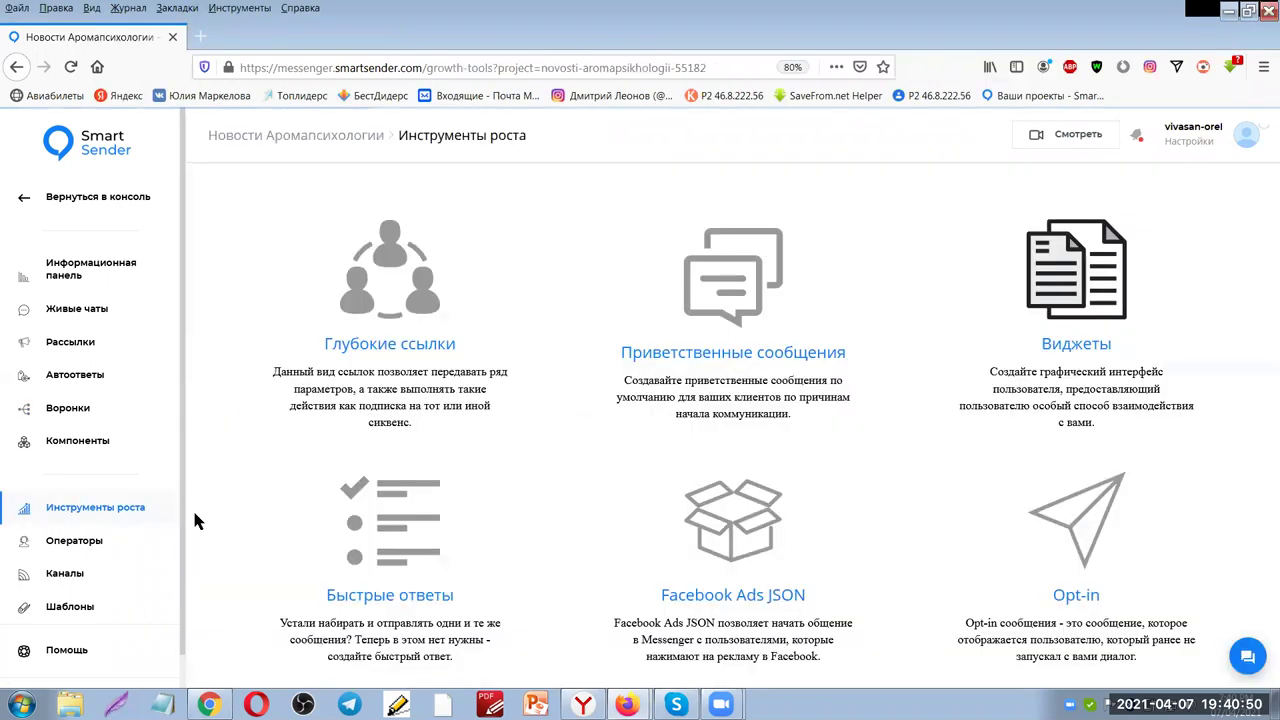
{"action": "left_click", "coordinate": [1070, 272]}
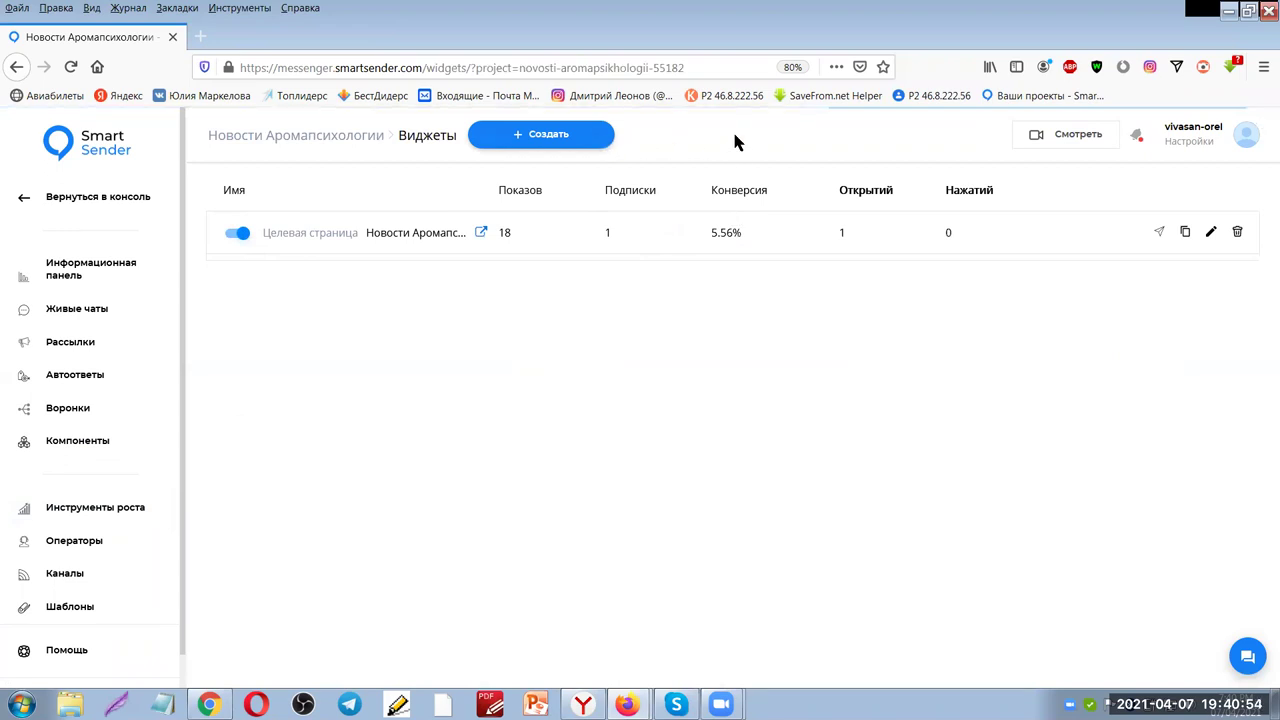
Create a Целевая страница widget named 'Вебинары ZKBV'
{"action": "left_click", "coordinate": [550, 136]}
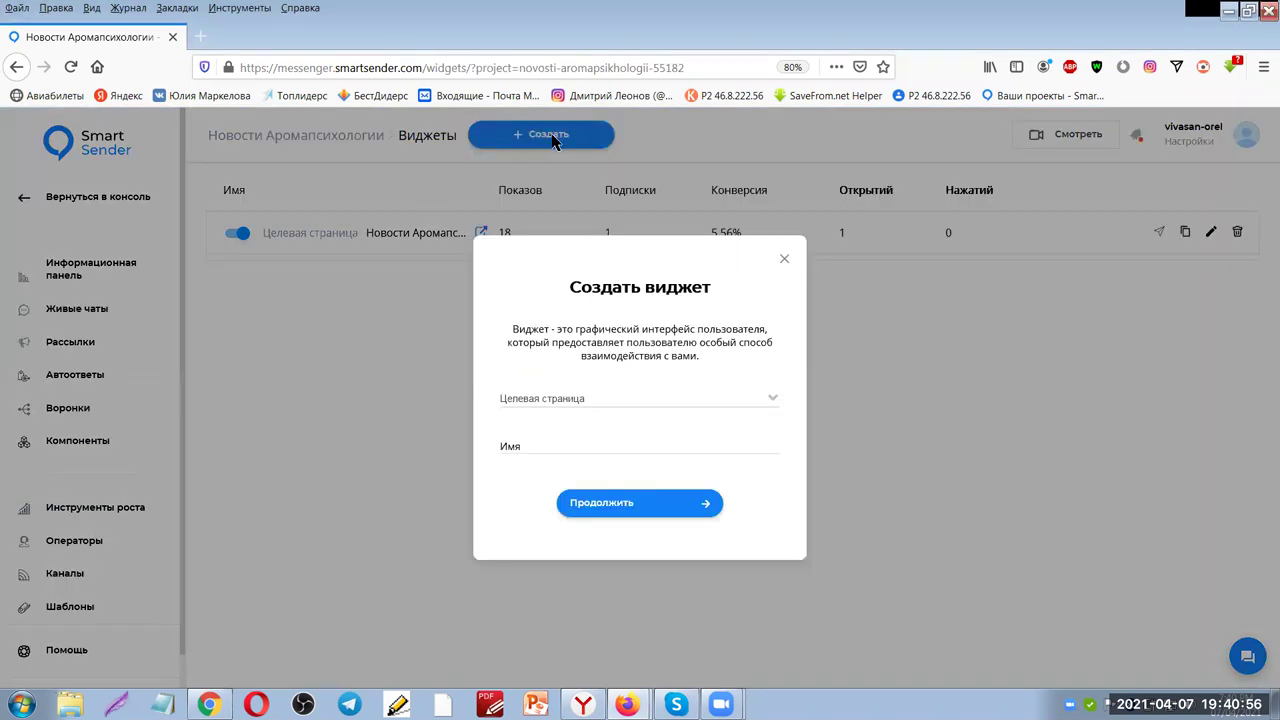
{"action": "left_click", "coordinate": [775, 401]}
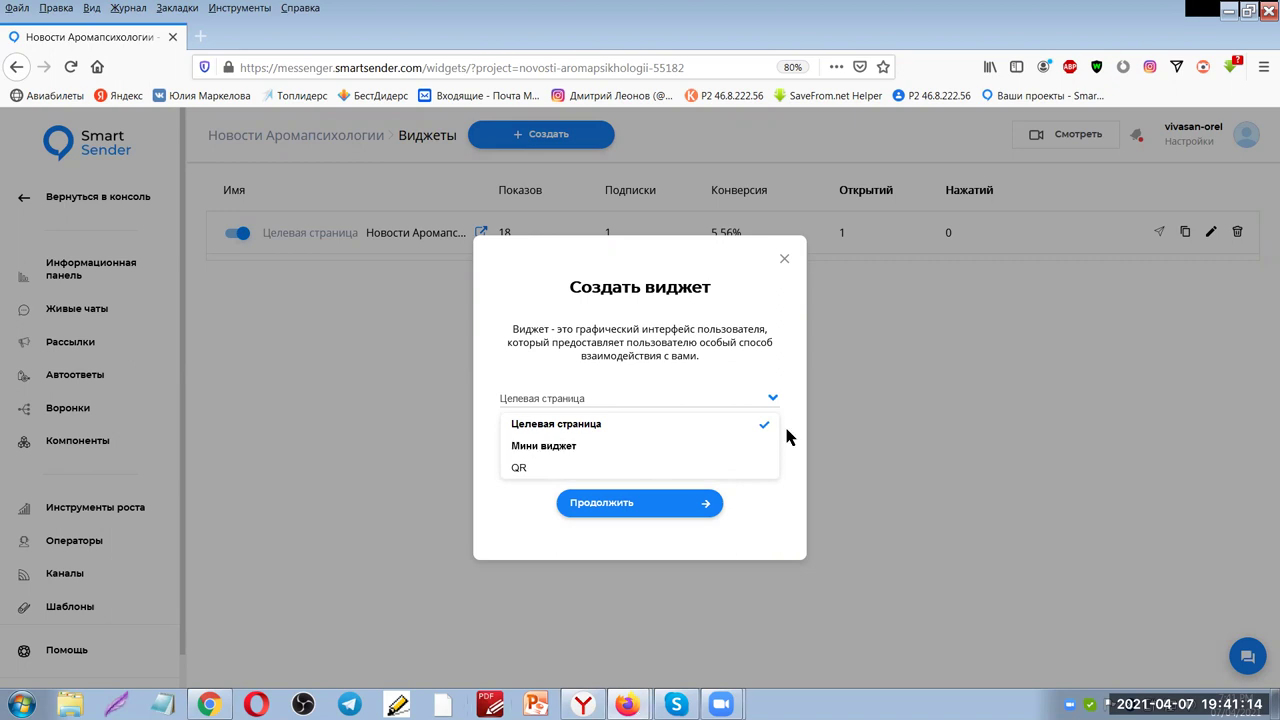
{"action": "left_click", "coordinate": [734, 399]}
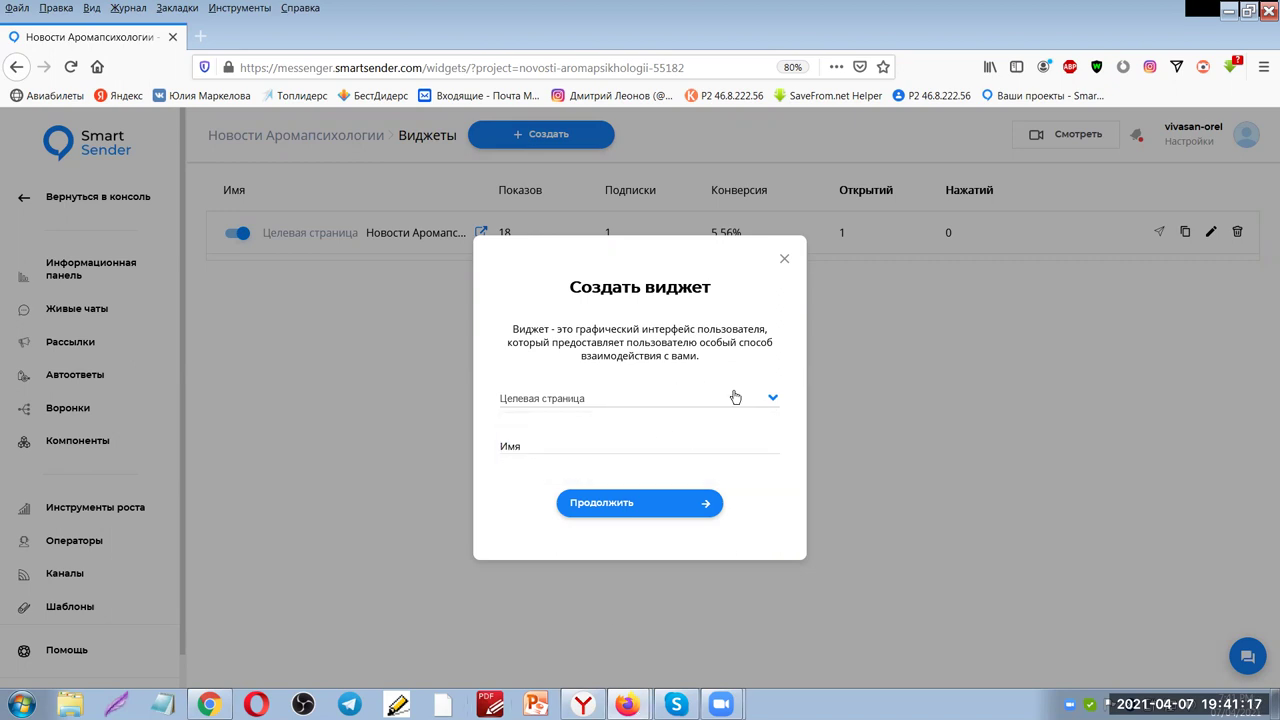
{"action": "left_click", "coordinate": [526, 450]}
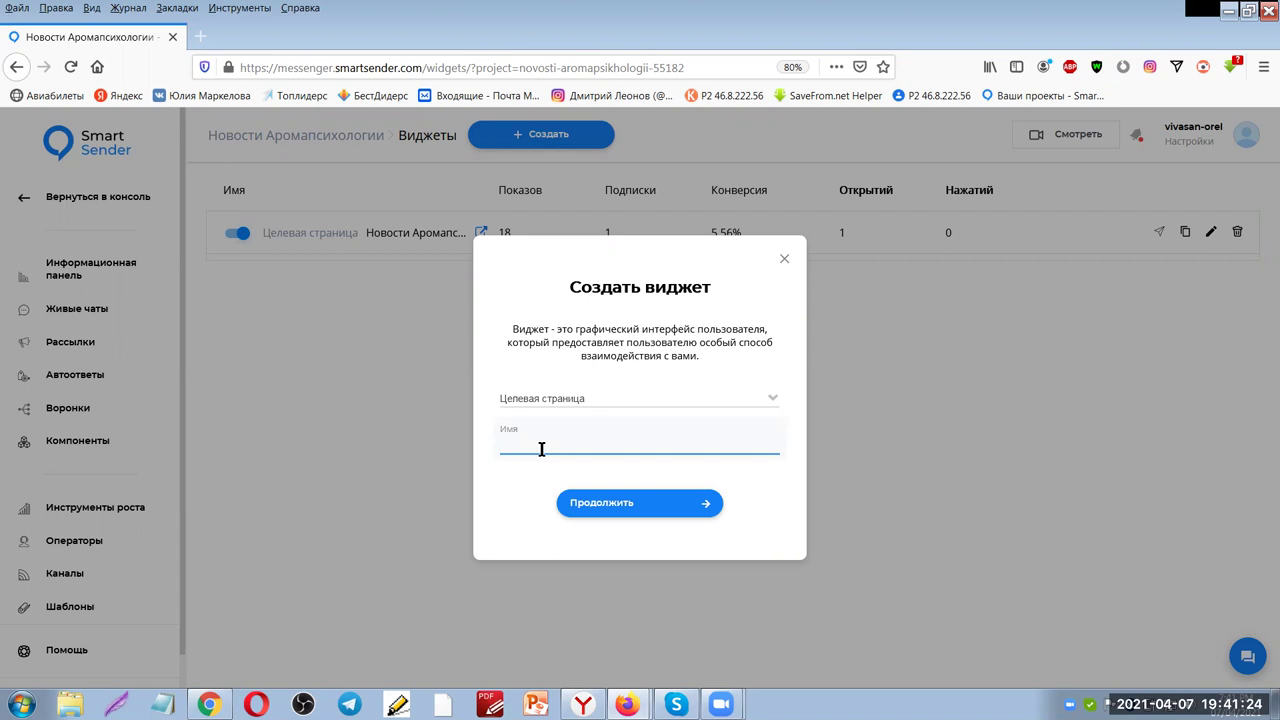
{"action": "type", "text": "D"}
{"action": "key", "text": "BackSpace"}
{"action": "type", "text": "Вебинары"}
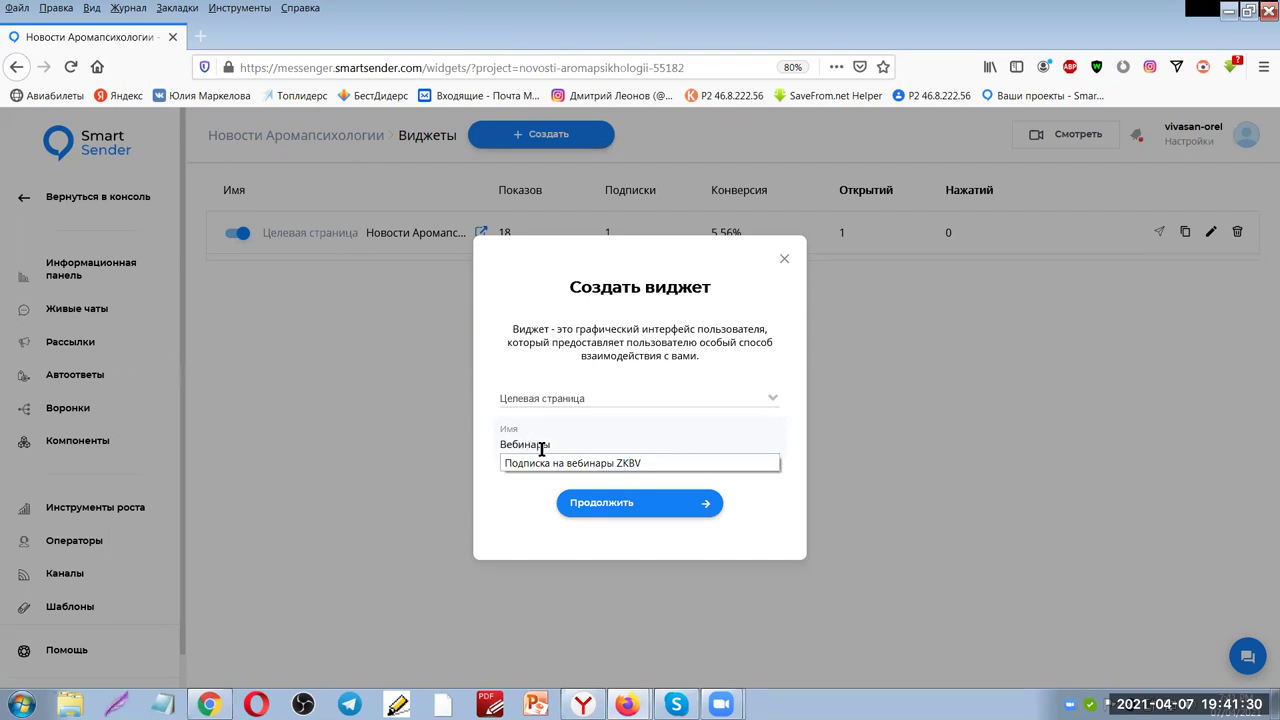
{"action": "type", "text": " ZKBV"}
{"action": "triple_click", "coordinate": [632, 428]}
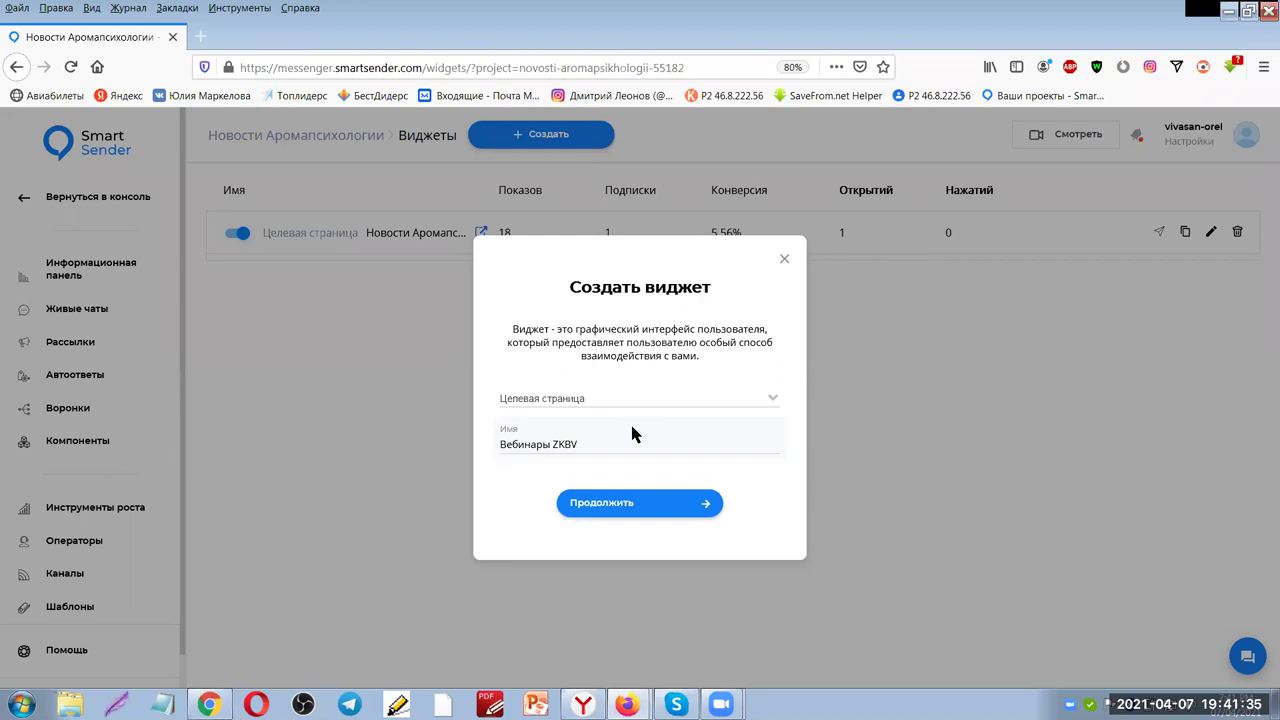
{"action": "left_click", "coordinate": [628, 505]}
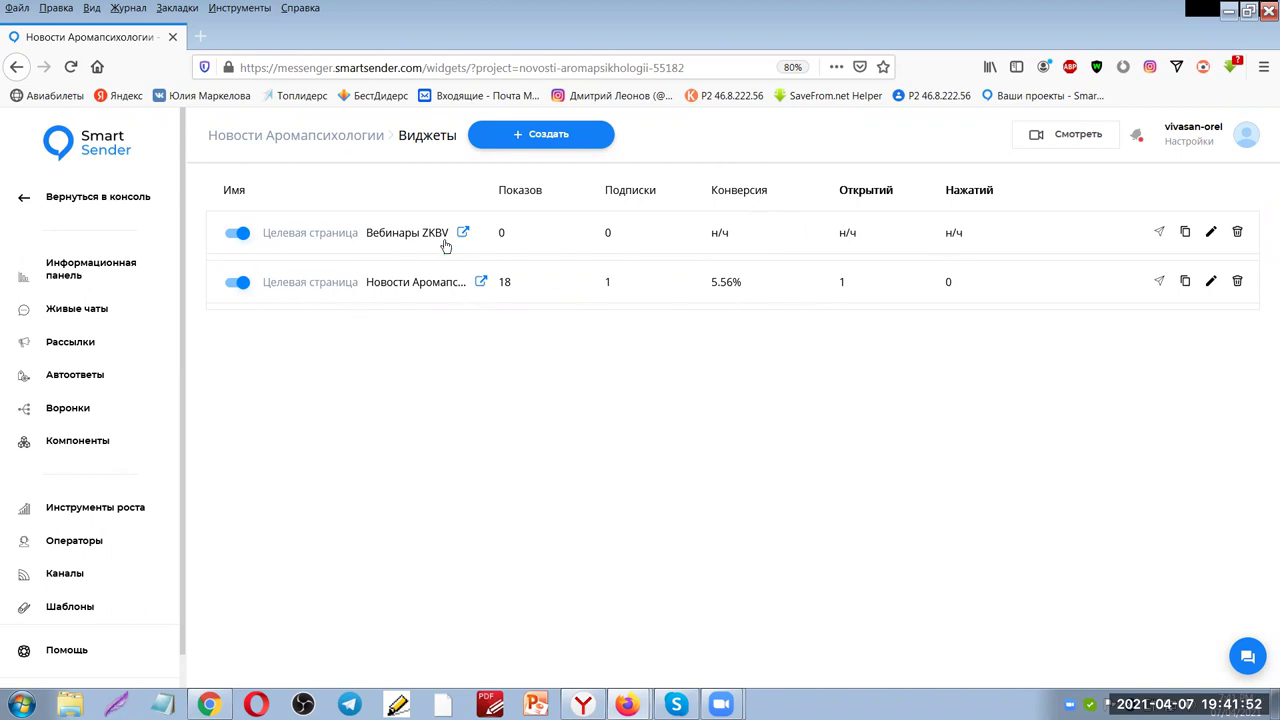
Open the Вебинары ZKBV widget and look through its Каналы, Страница and Основное tabs
{"action": "left_click", "coordinate": [398, 234]}
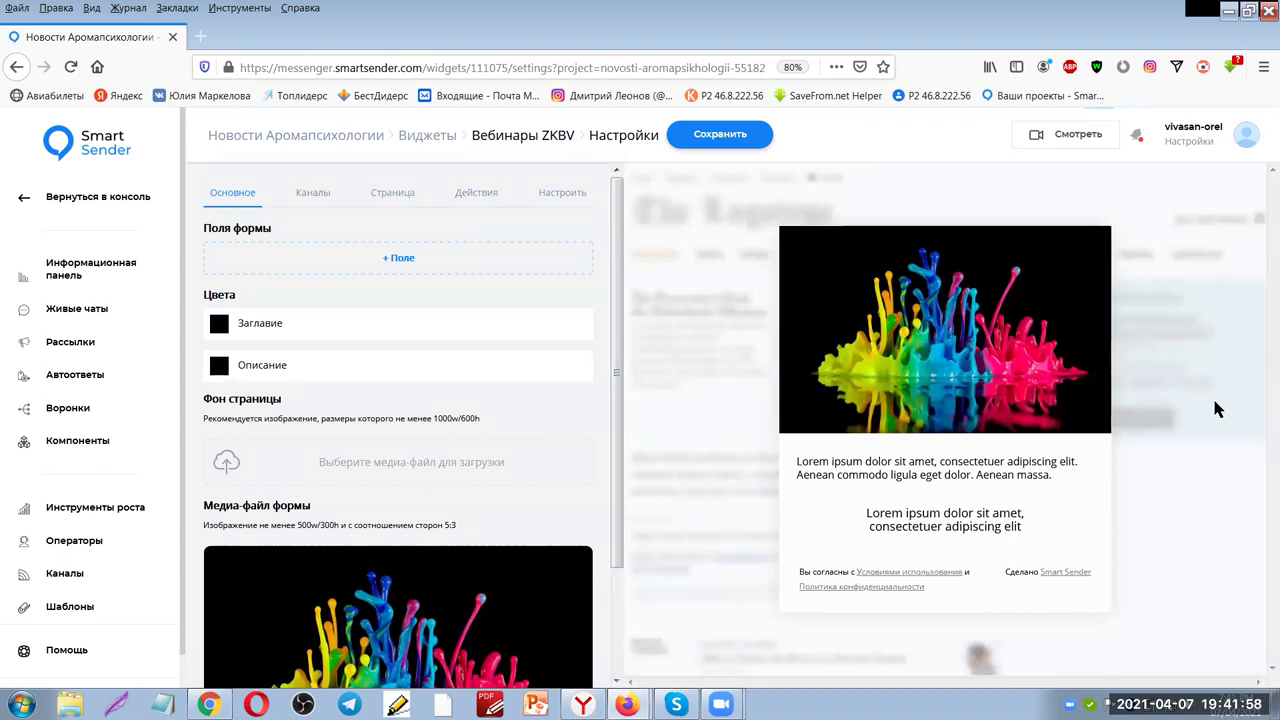
{"action": "left_click", "coordinate": [310, 196]}
{"action": "left_click", "coordinate": [403, 200]}
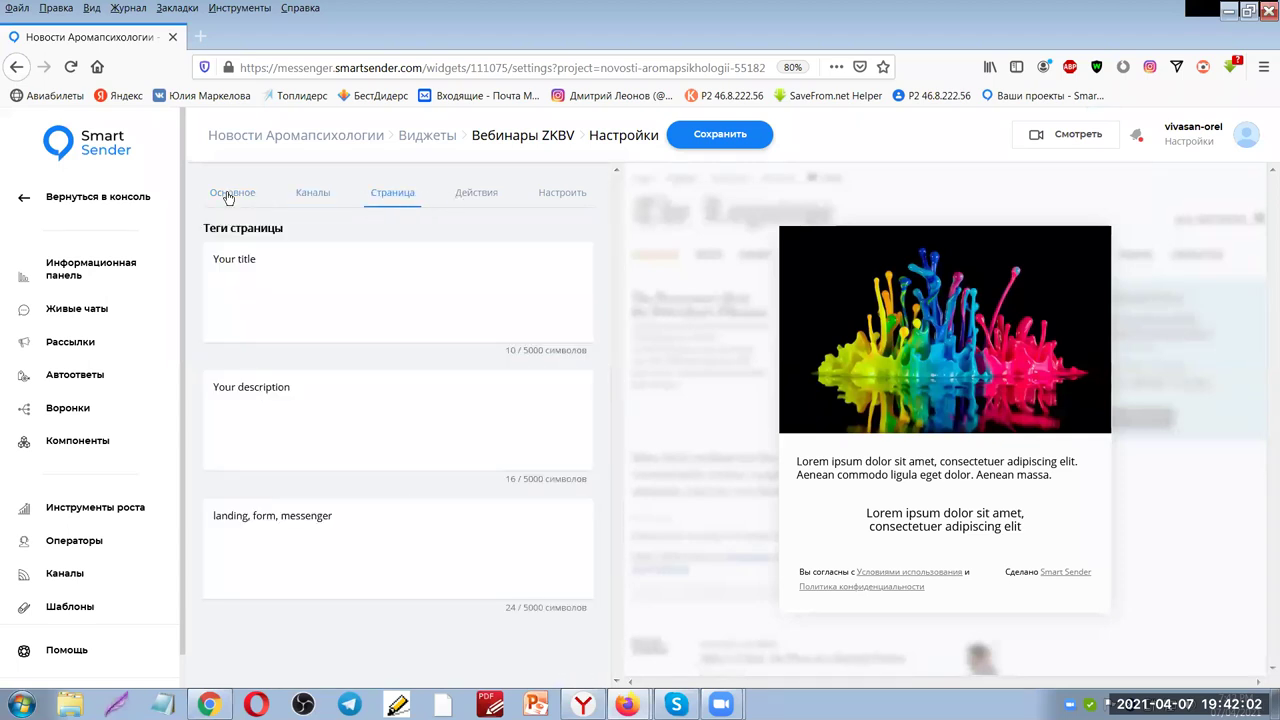
{"action": "left_click", "coordinate": [228, 197]}
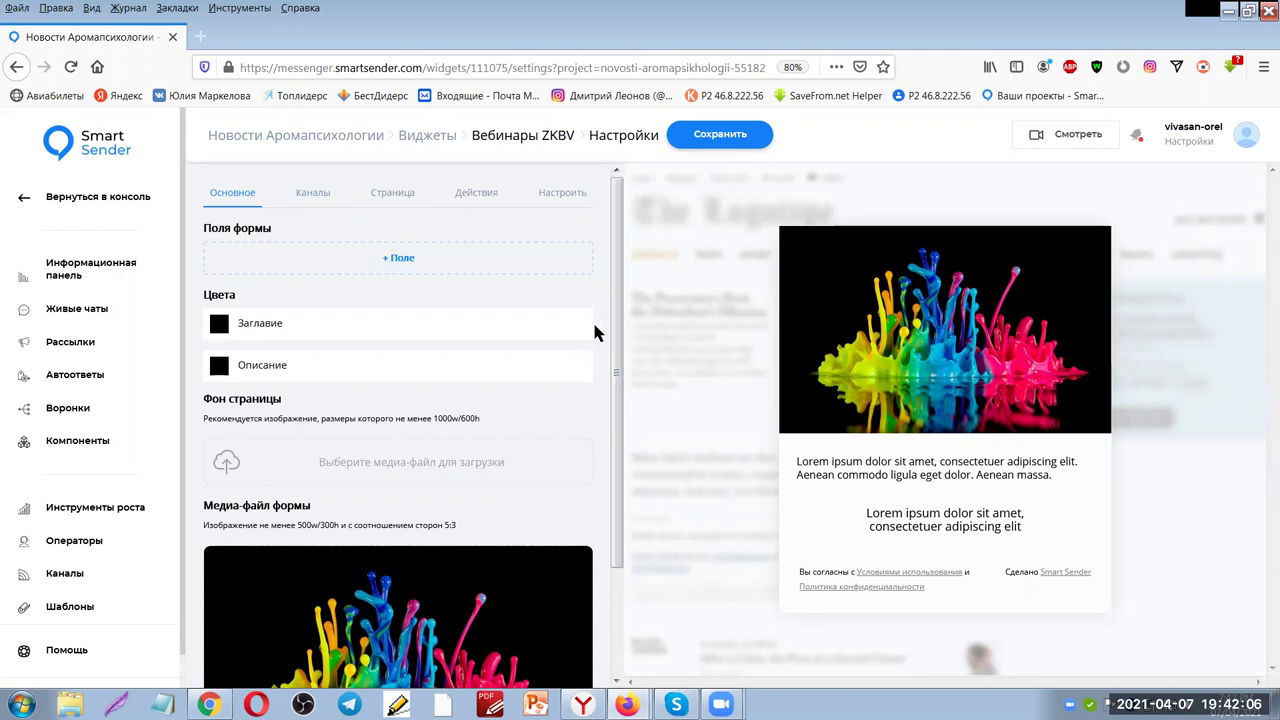
Check the title colour picker and preview placeholder text, then reload the widget settings page
{"action": "scroll", "coordinate": [584, 330], "scroll_direction": "down", "scroll_amount": 2}
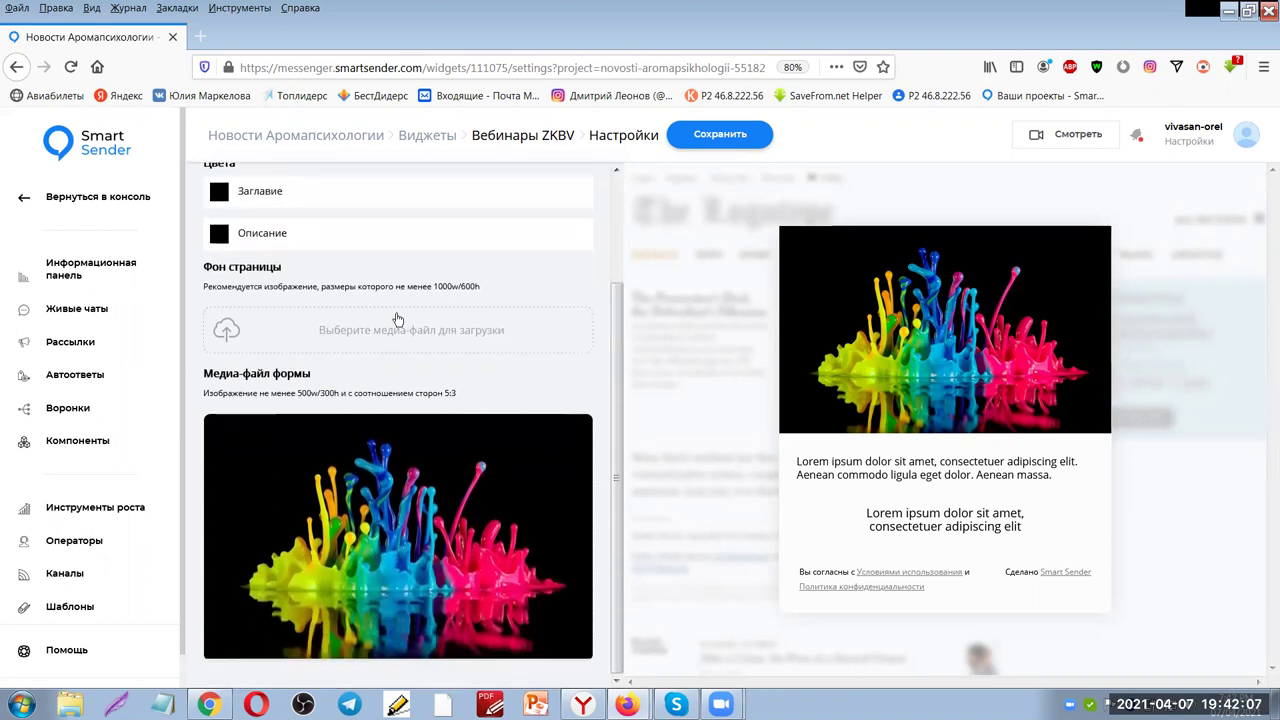
{"action": "left_click", "coordinate": [220, 194]}
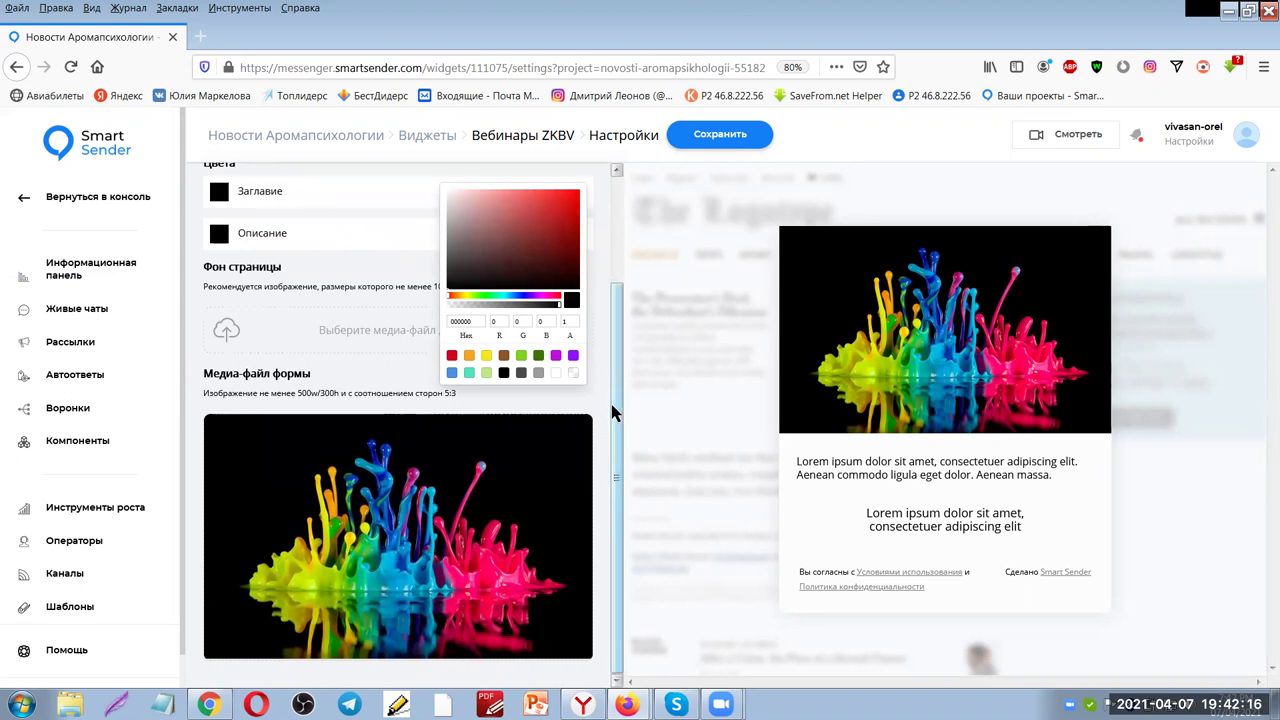
{"action": "left_click", "coordinate": [809, 463]}
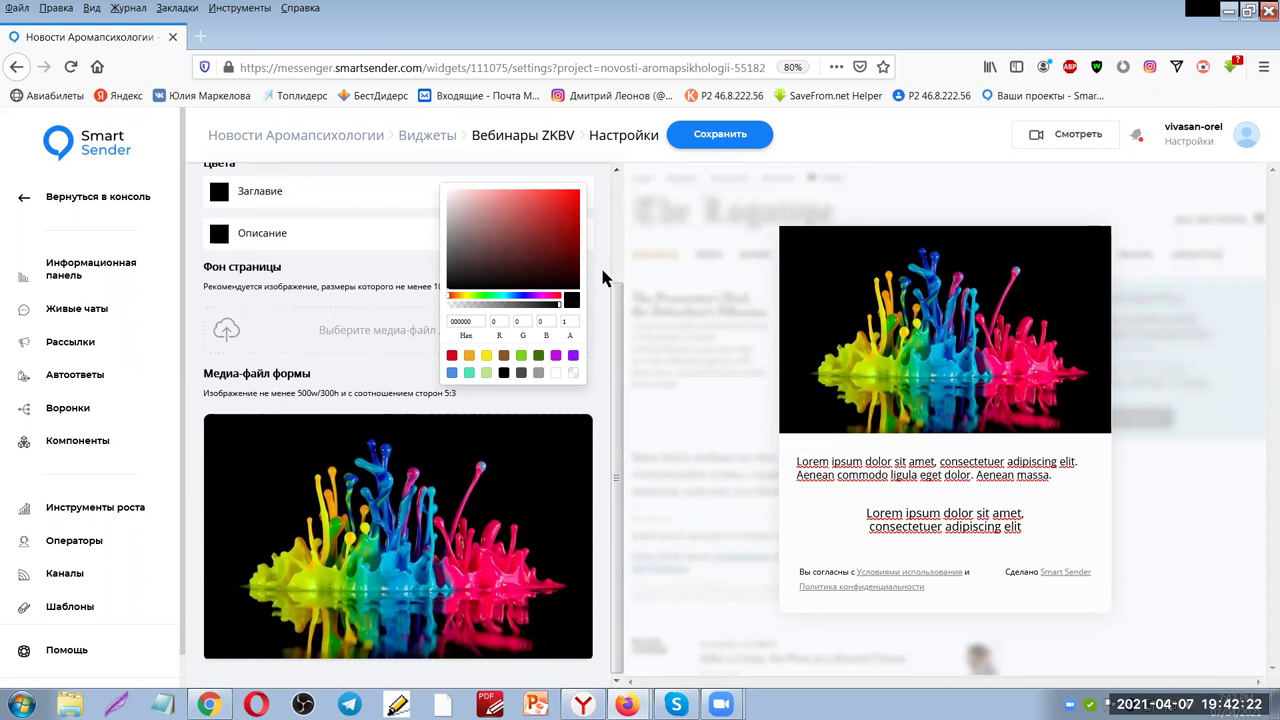
{"action": "scroll", "coordinate": [606, 214], "scroll_direction": "up", "scroll_amount": 3}
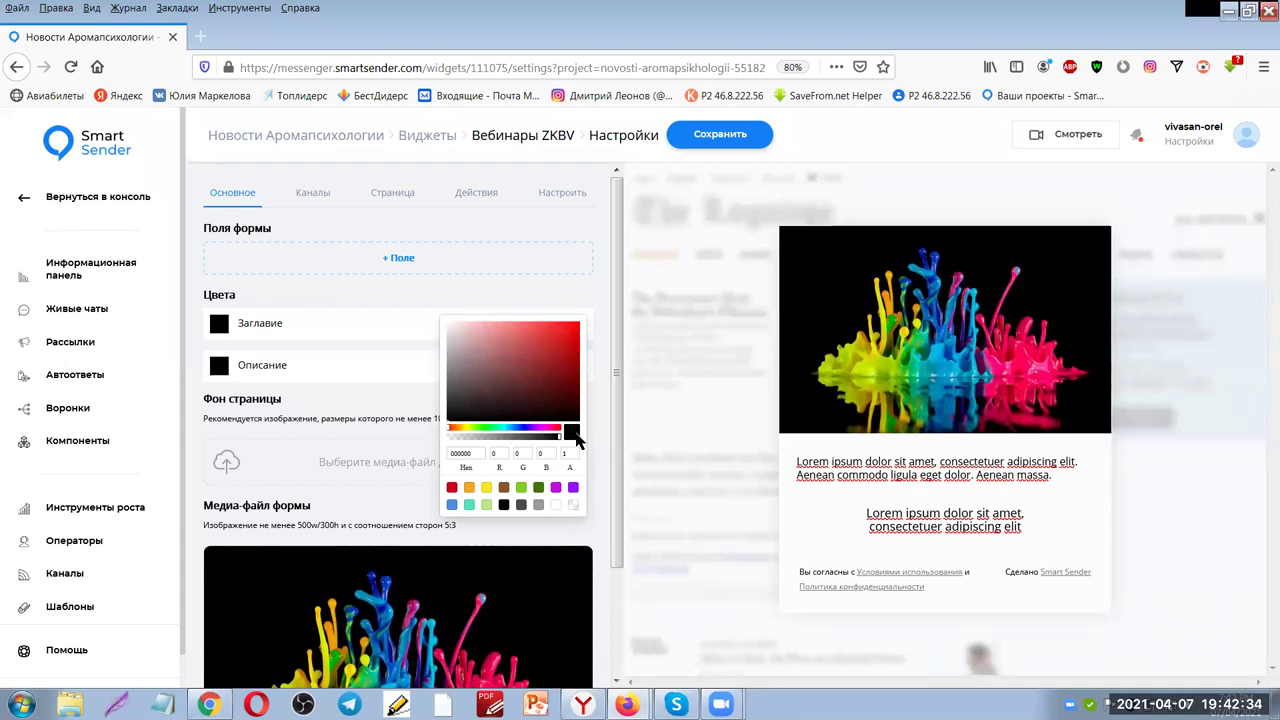
{"action": "left_click", "coordinate": [70, 67]}
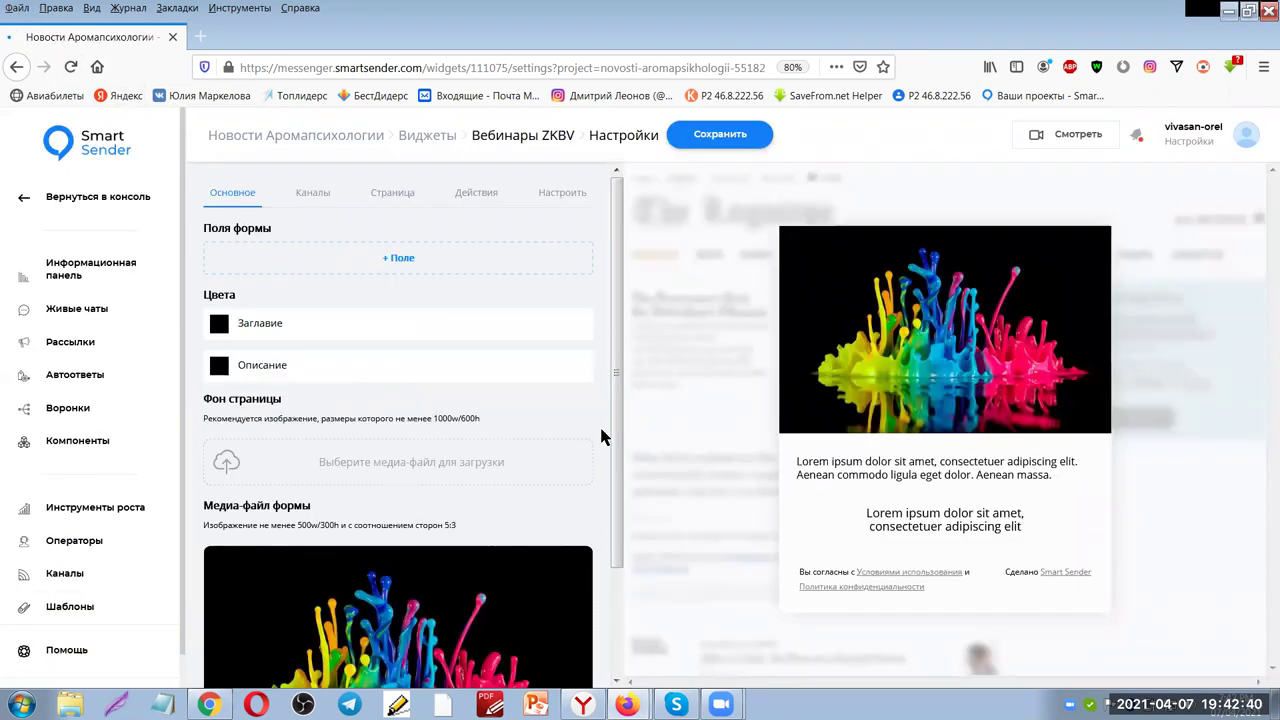
{"action": "scroll", "coordinate": [607, 428], "scroll_direction": "down", "scroll_amount": 1}
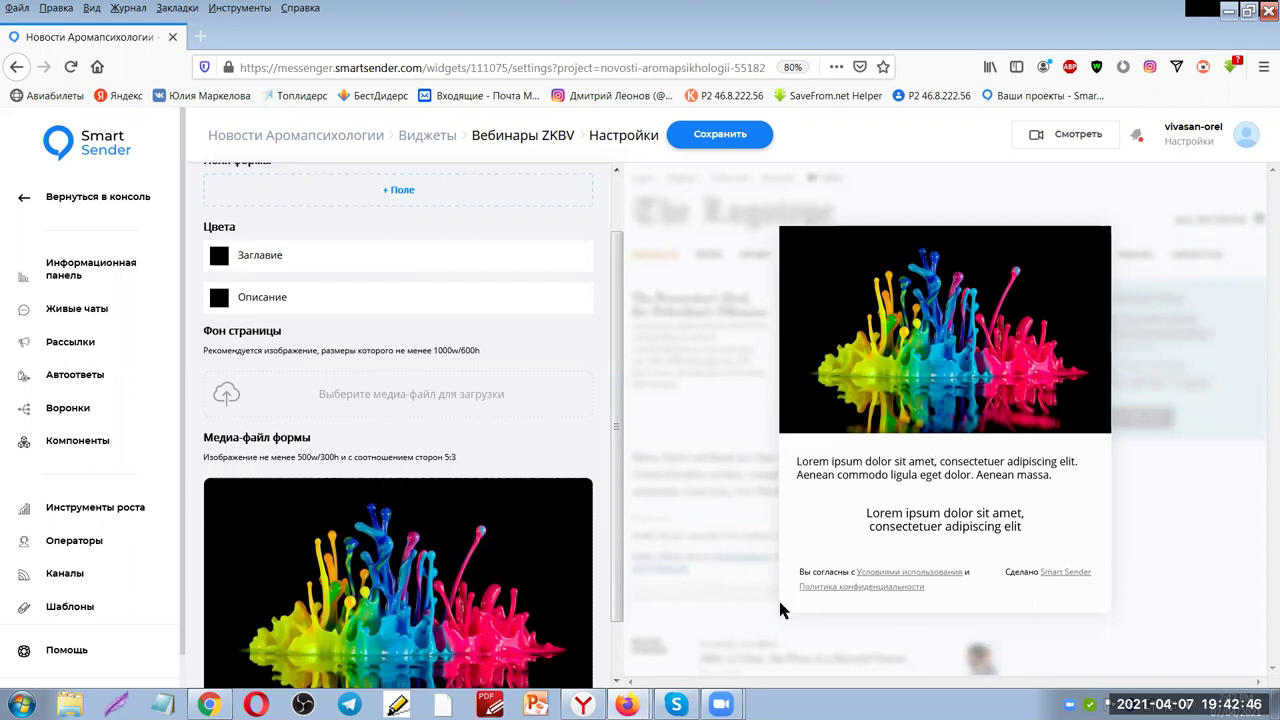
{"action": "left_click_drag", "start_coordinate": [620, 329], "coordinate": [612, 231]}
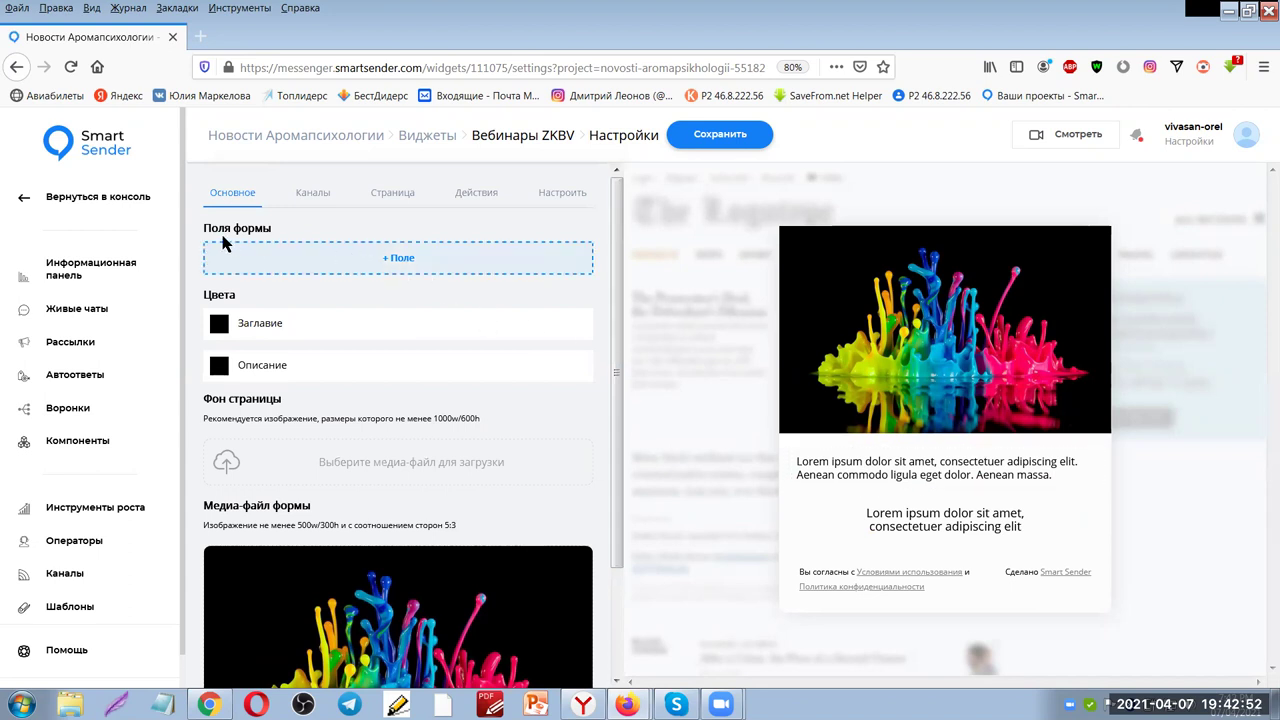
Add a new form field of type Номер телефона
{"action": "left_click", "coordinate": [400, 259]}
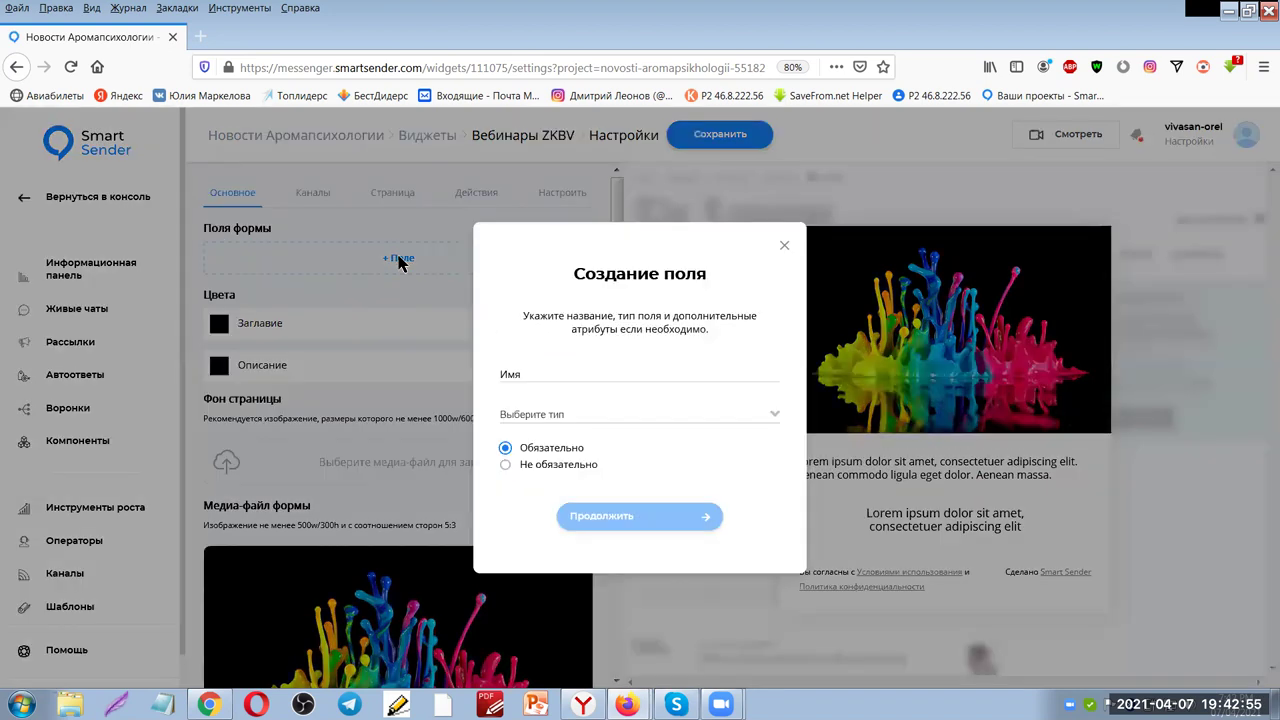
{"action": "left_click", "coordinate": [606, 420]}
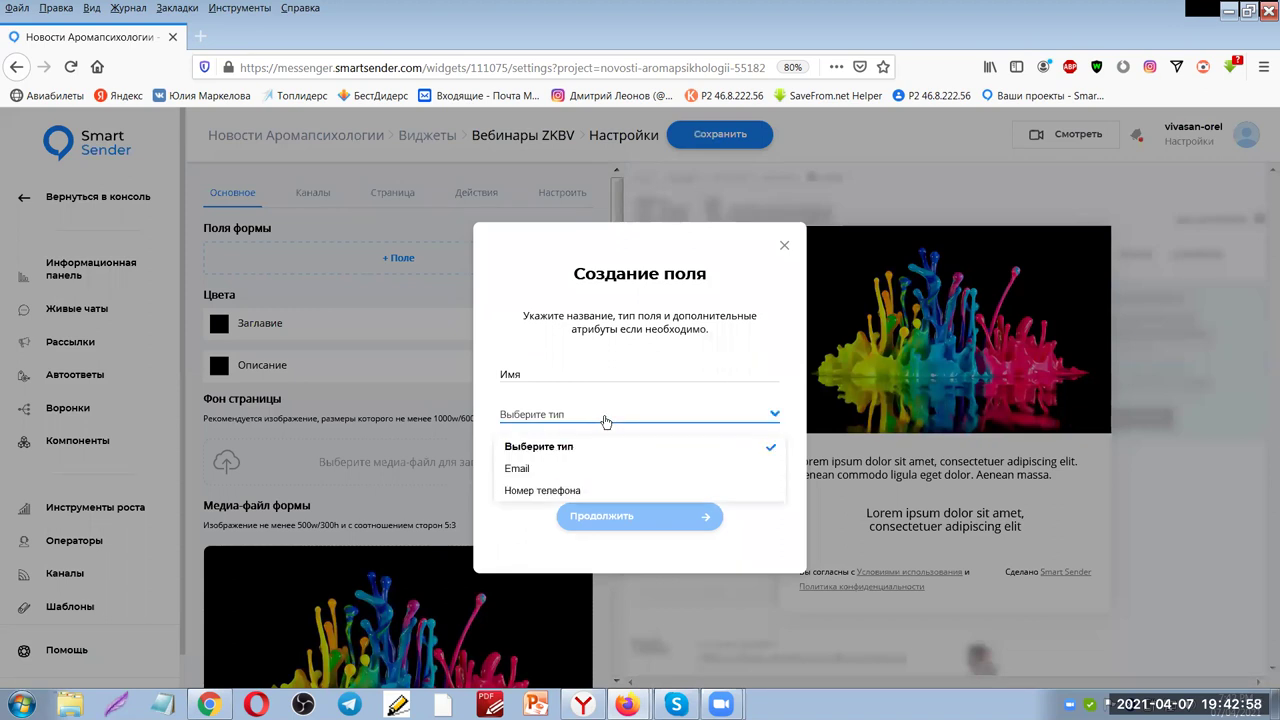
{"action": "left_click", "coordinate": [528, 492]}
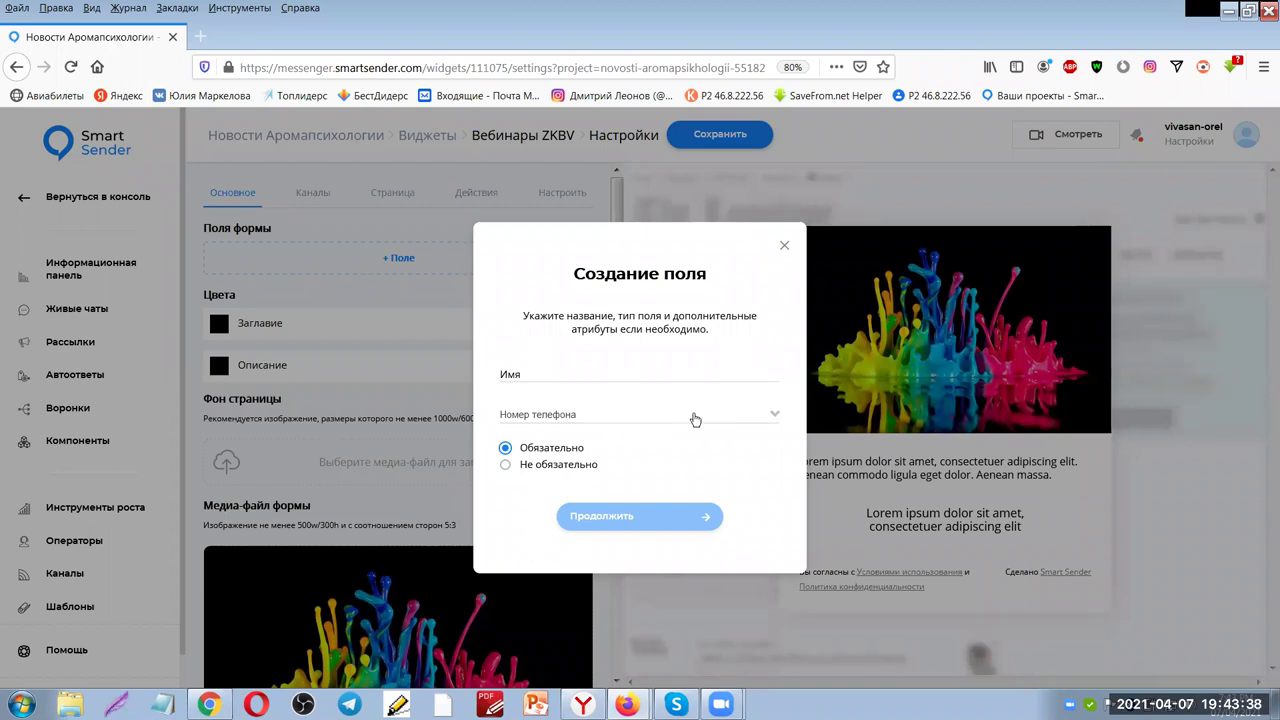
Dismiss the 'Создание поля' dialog so no field is added to the widget form
{"action": "left_click", "coordinate": [784, 246]}
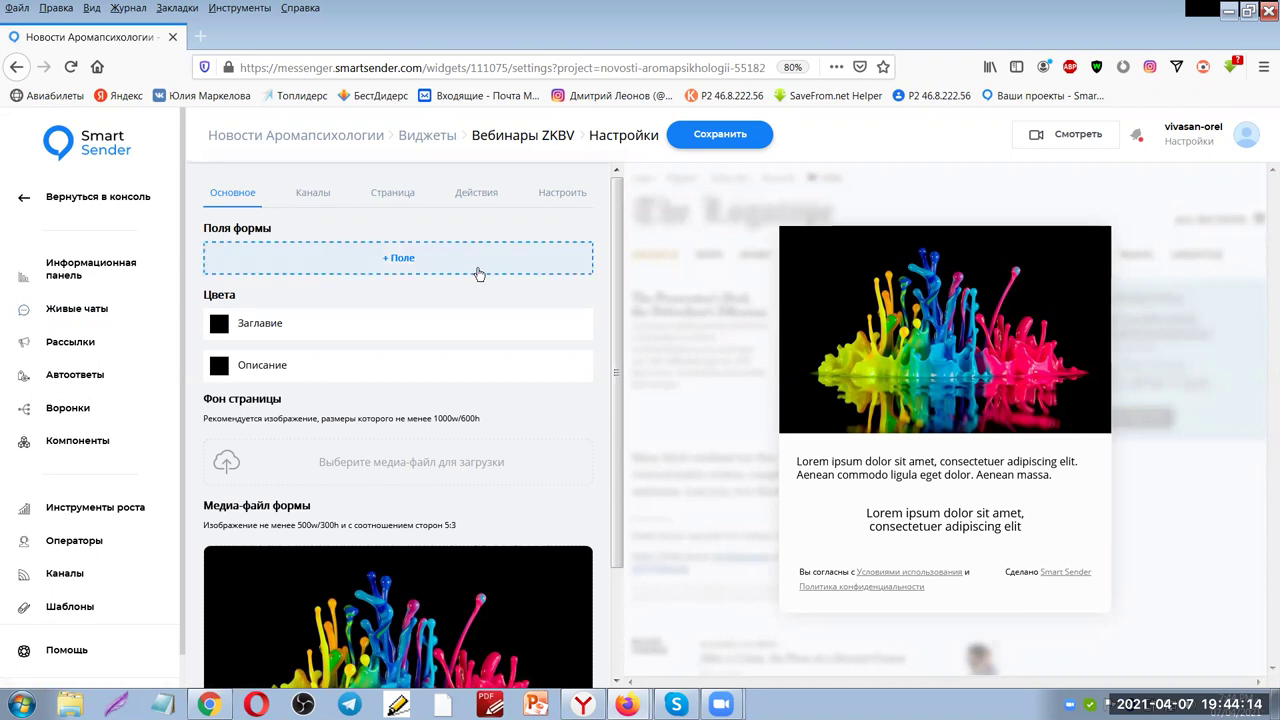
Add an optional 'Номер телефона' field named Телефон to the widget form
{"action": "left_click", "coordinate": [432, 266]}
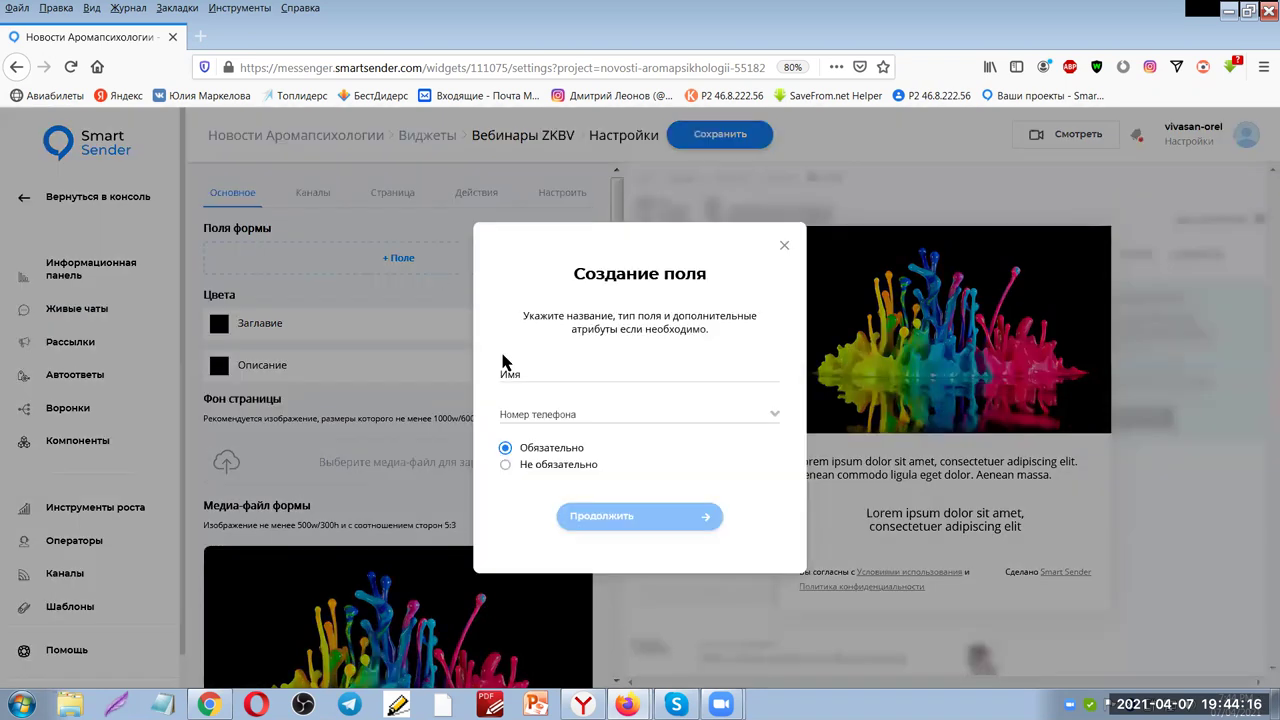
{"action": "left_click", "coordinate": [560, 420]}
{"action": "left_click", "coordinate": [541, 491]}
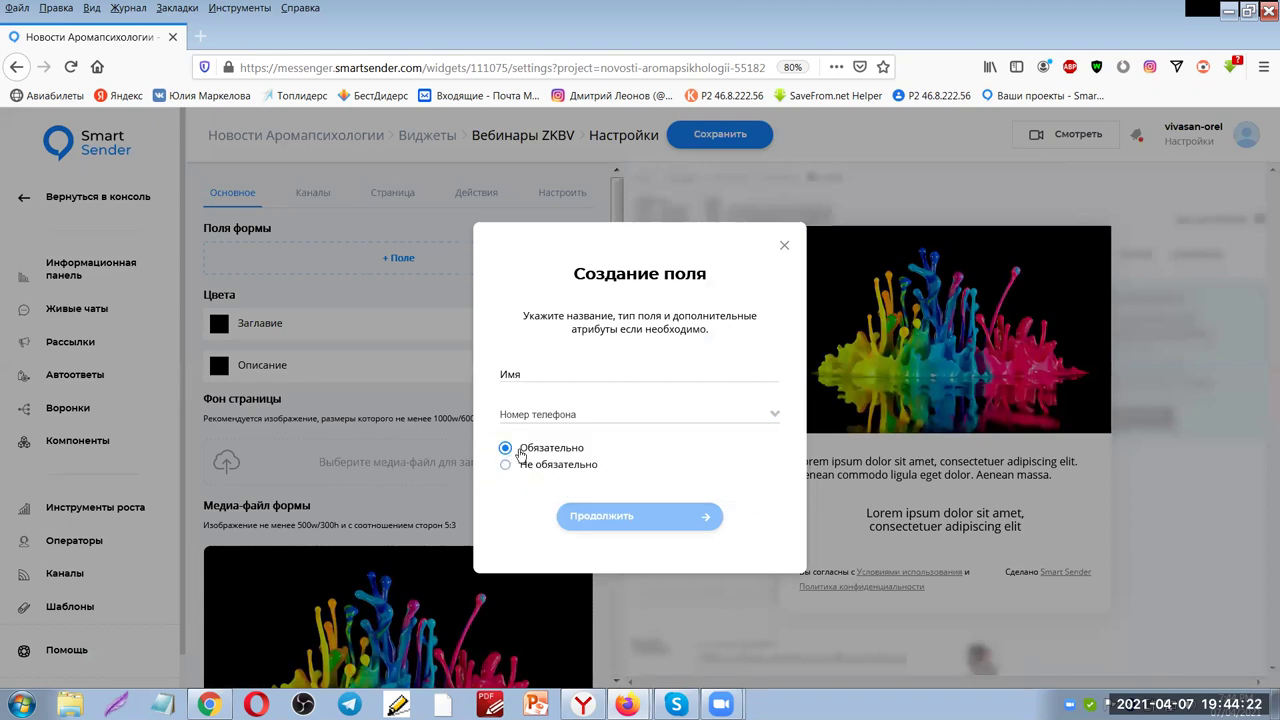
{"action": "left_click", "coordinate": [528, 372]}
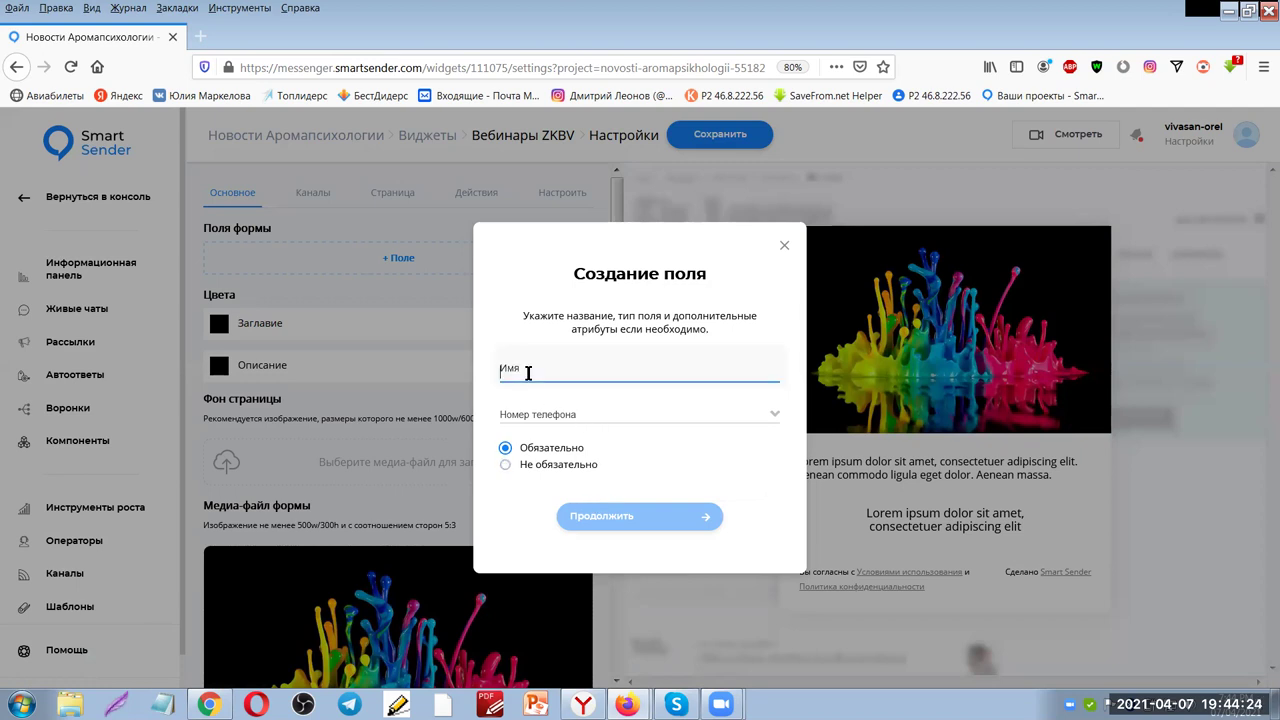
{"action": "type", "text": "N"}
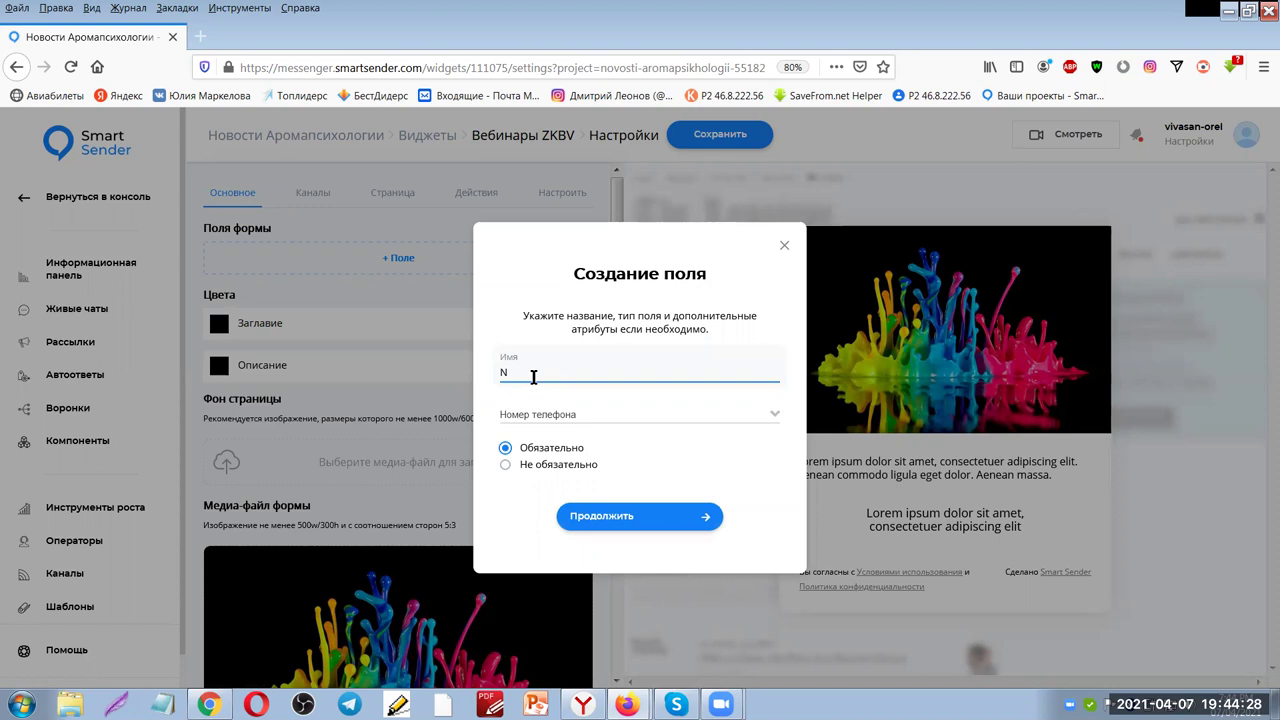
{"action": "key", "text": "BackSpace"}
{"action": "type", "text": "Tелефон"}
{"action": "left_click", "coordinate": [507, 466]}
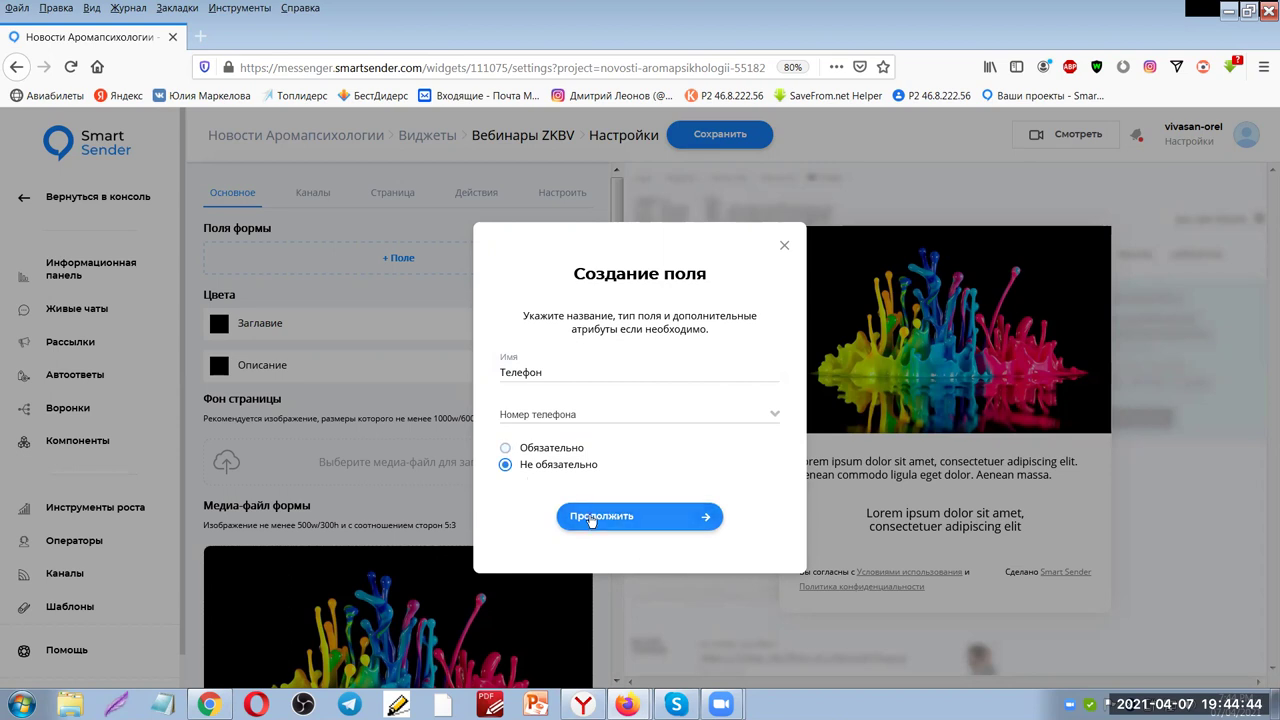
{"action": "left_click", "coordinate": [612, 520]}
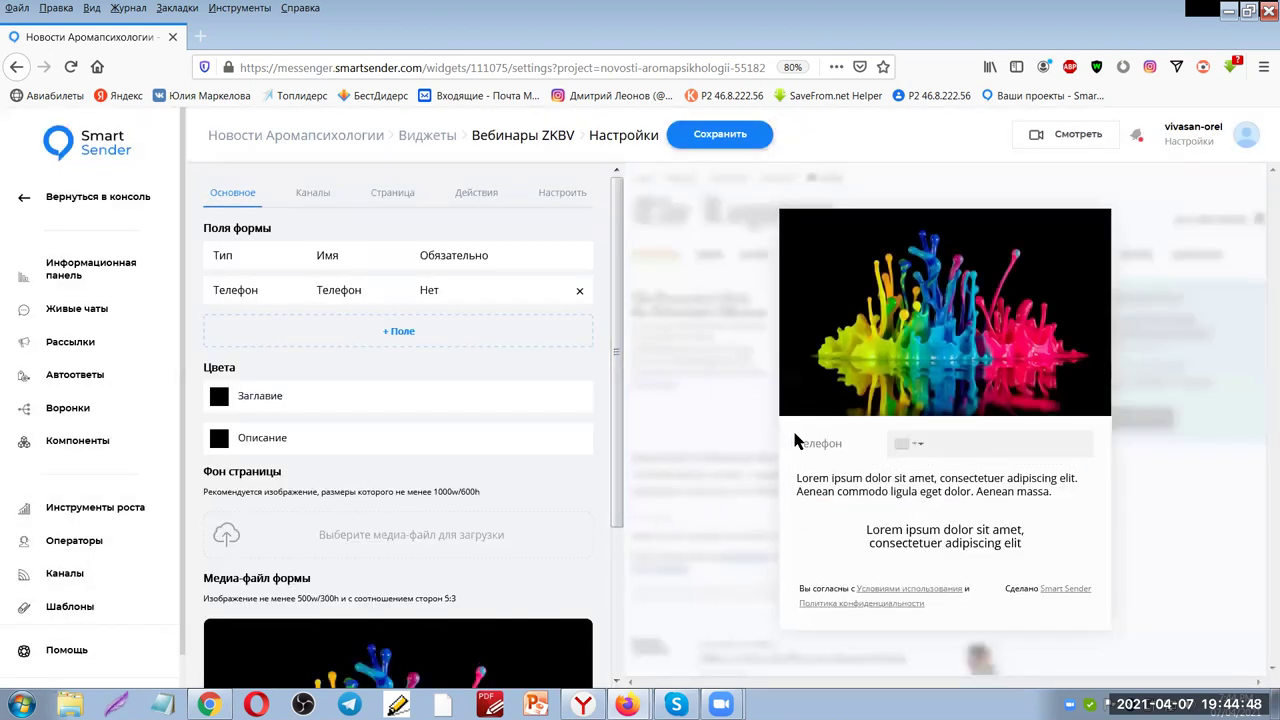
Scroll the widget preview to check the new Телефон field
{"action": "left_click_drag", "start_coordinate": [967, 470], "coordinate": [846, 433]}
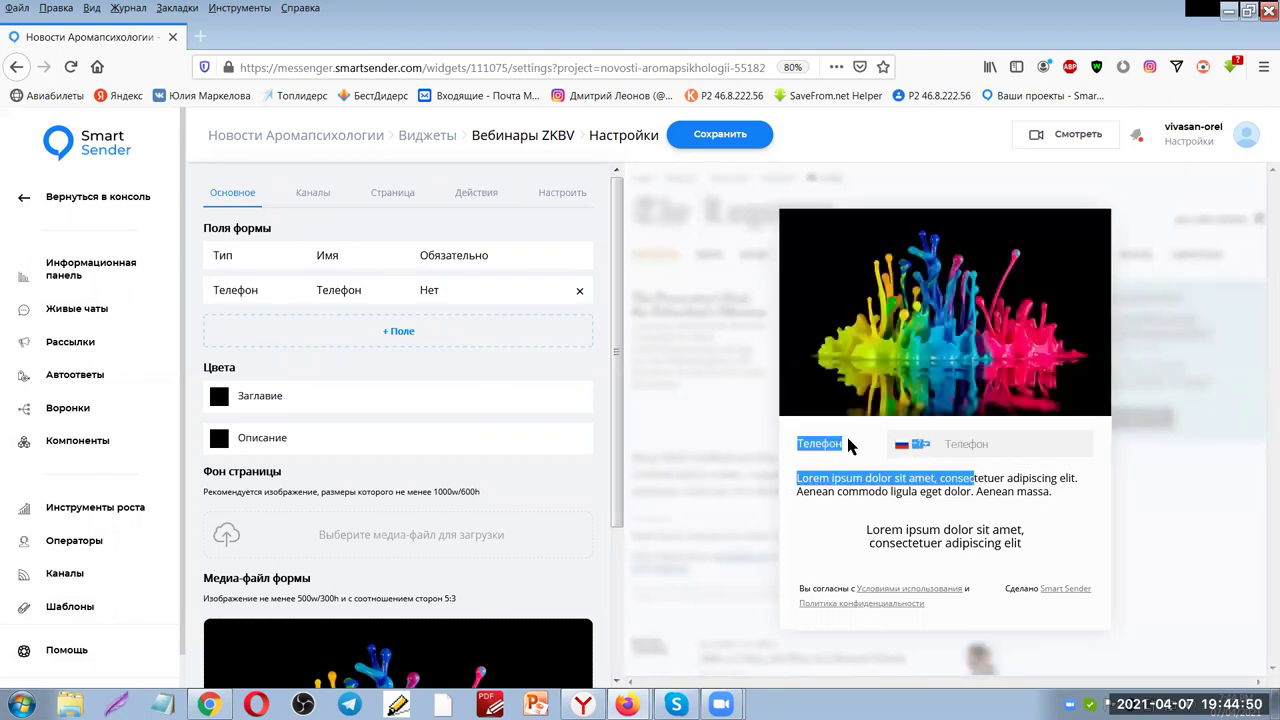
{"action": "left_click", "coordinate": [966, 443]}
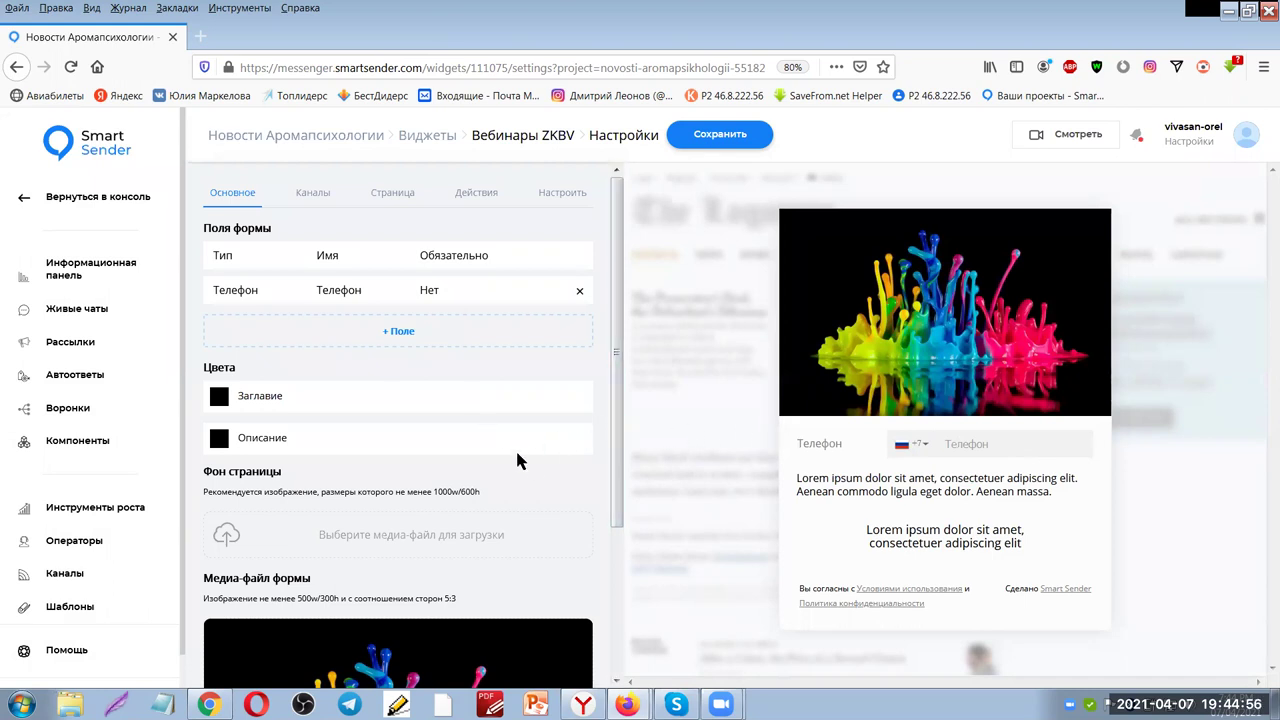
{"action": "scroll", "coordinate": [517, 460], "scroll_direction": "down", "scroll_amount": 1}
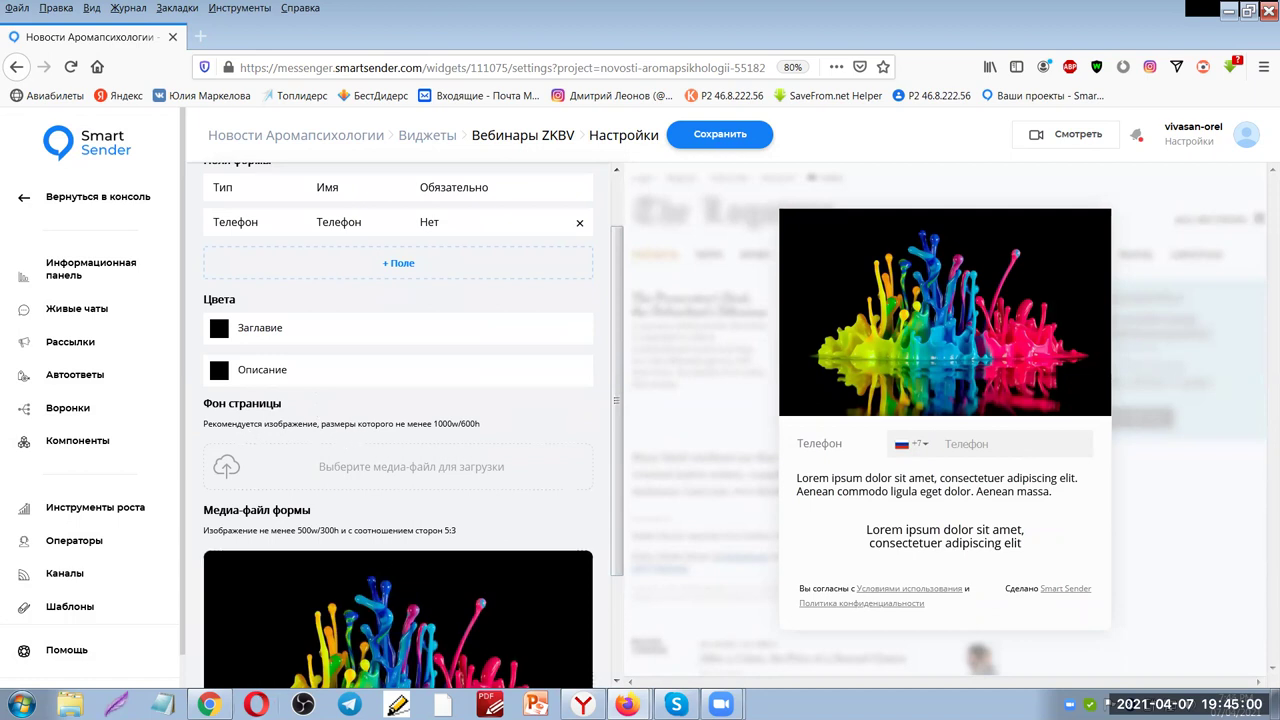
{"action": "left_click", "coordinate": [627, 704]}
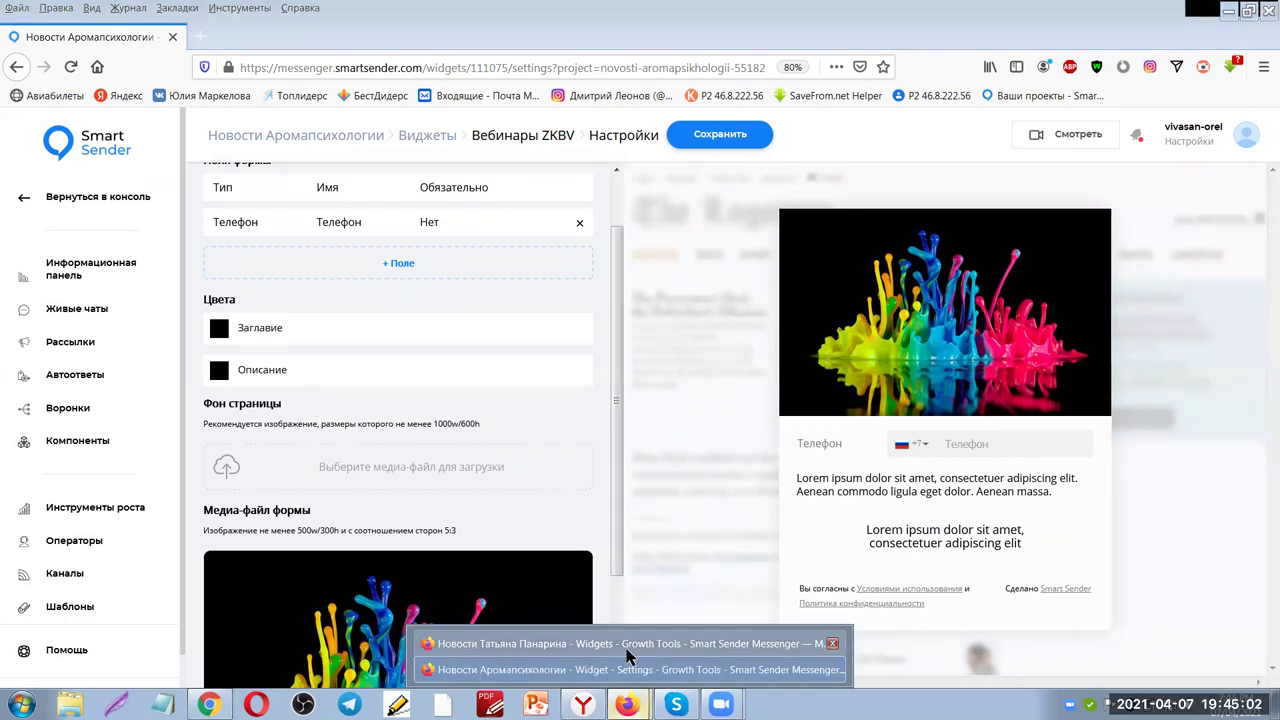
{"action": "left_click", "coordinate": [470, 640]}
{"action": "left_click", "coordinate": [270, 36]}
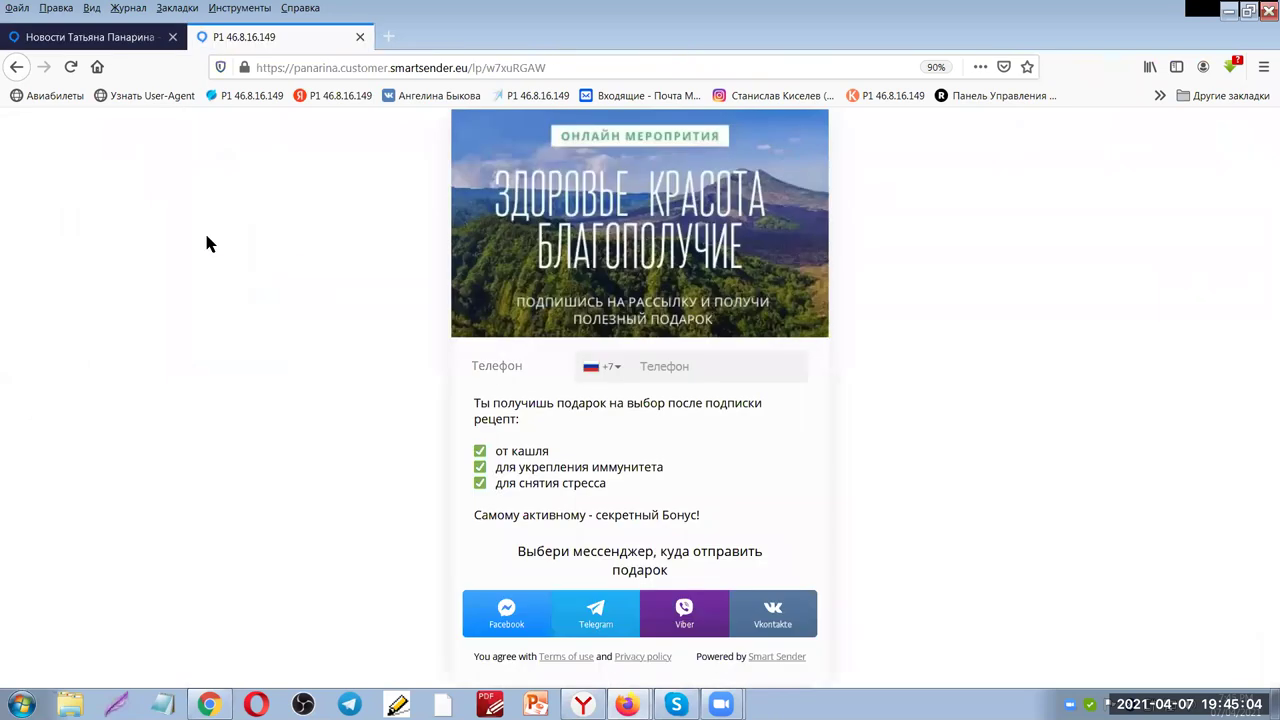
{"action": "left_click", "coordinate": [209, 704]}
{"action": "scroll", "coordinate": [820, 350], "scroll_direction": "up", "scroll_amount": 6}
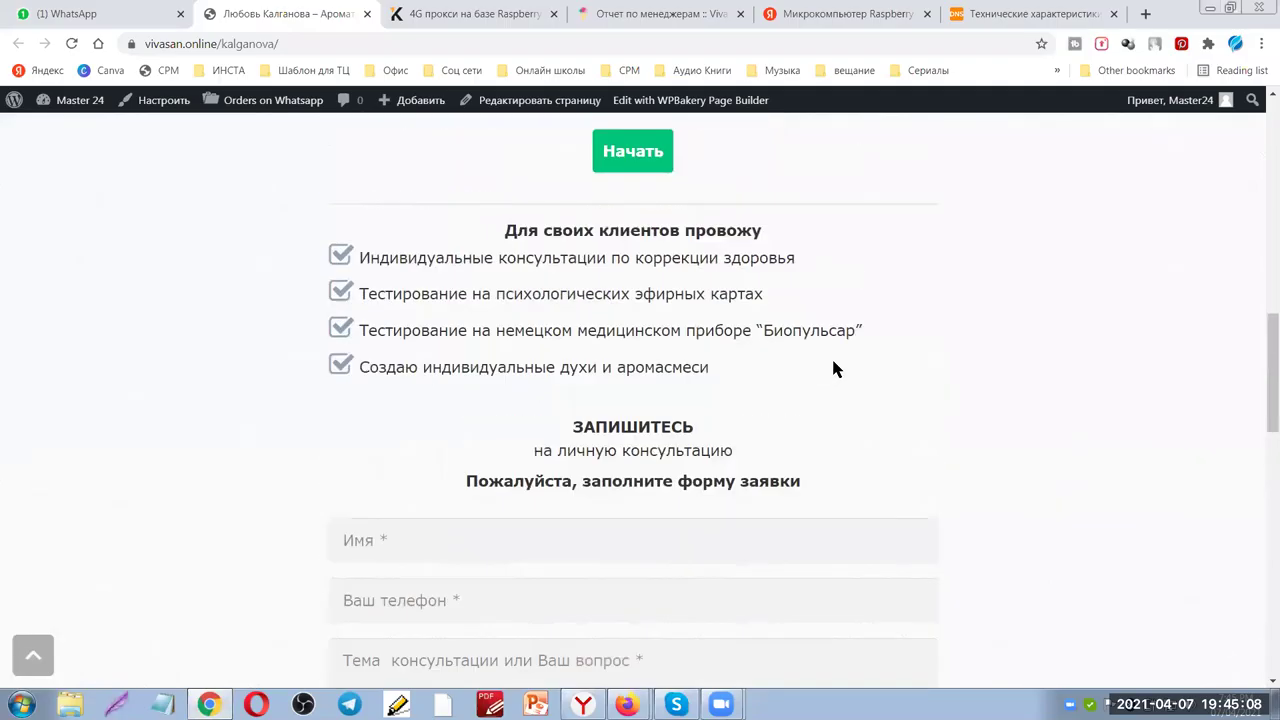
{"action": "left_click", "coordinate": [506, 399]}
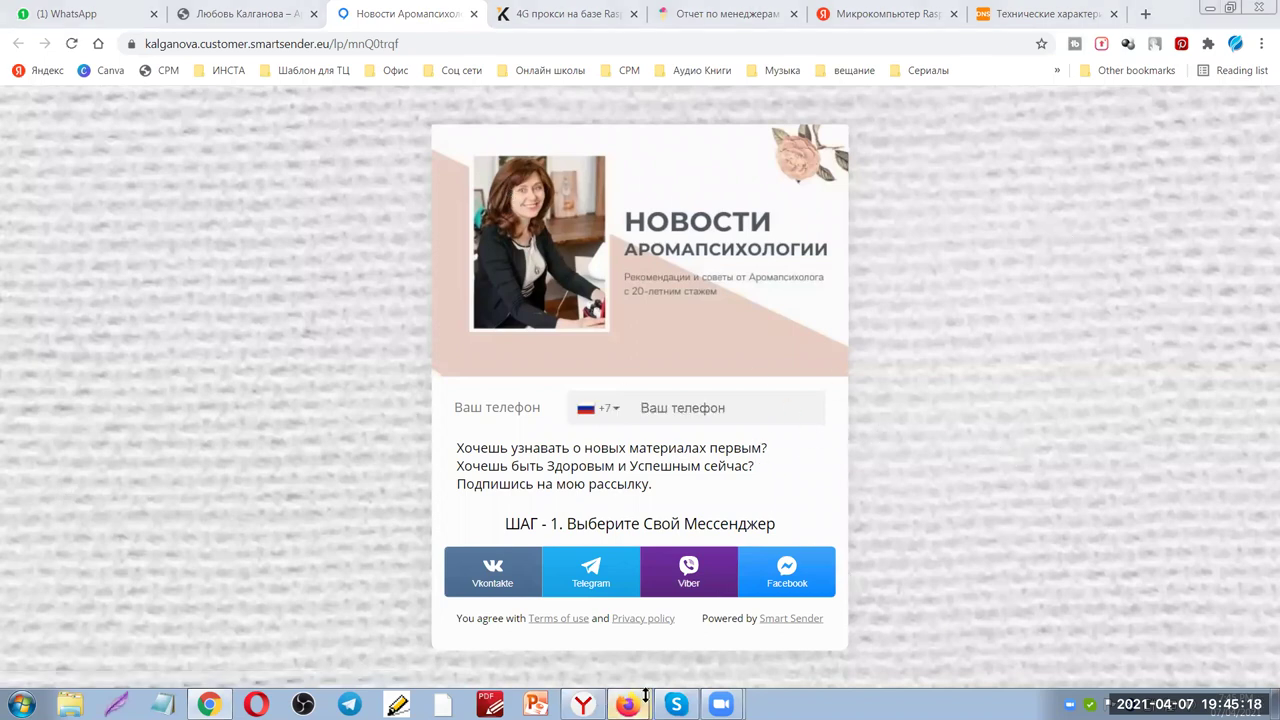
{"action": "mouse_move", "coordinate": [627, 704]}
{"action": "left_click", "coordinate": [569, 670]}
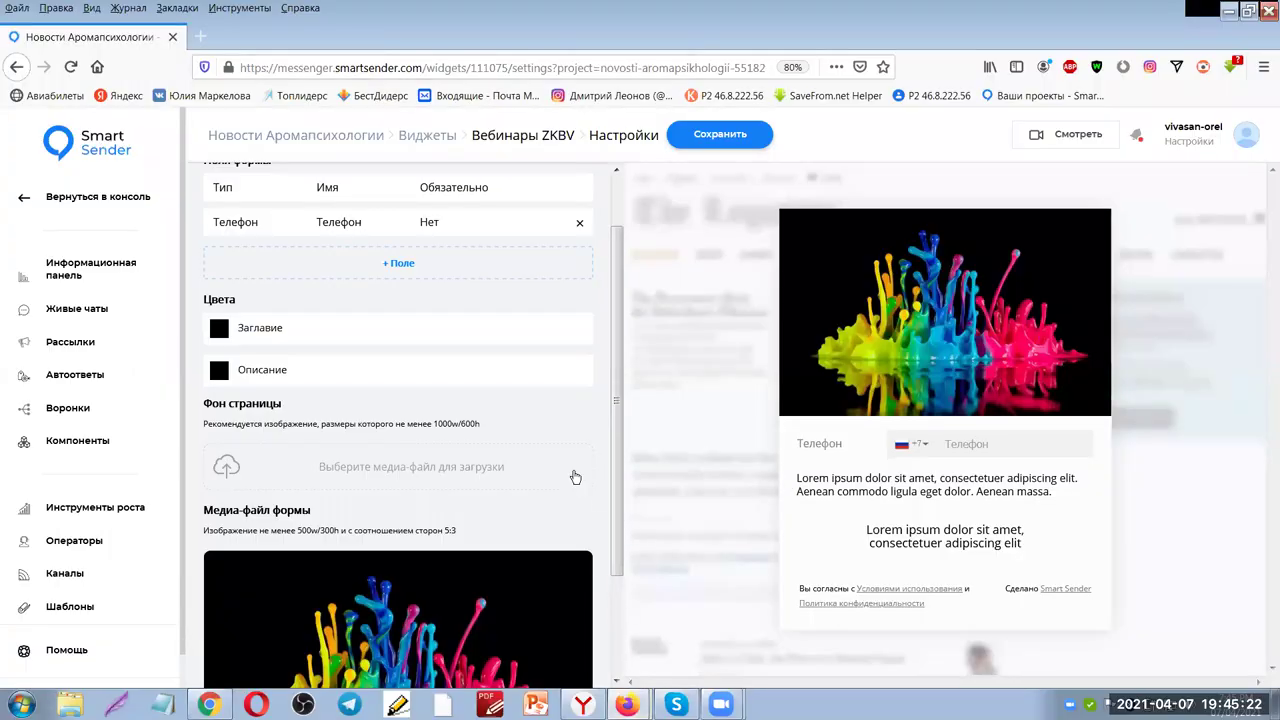
{"action": "left_click", "coordinate": [330, 470]}
{"action": "left_click_drag", "start_coordinate": [640, 240], "coordinate": [645, 418]}
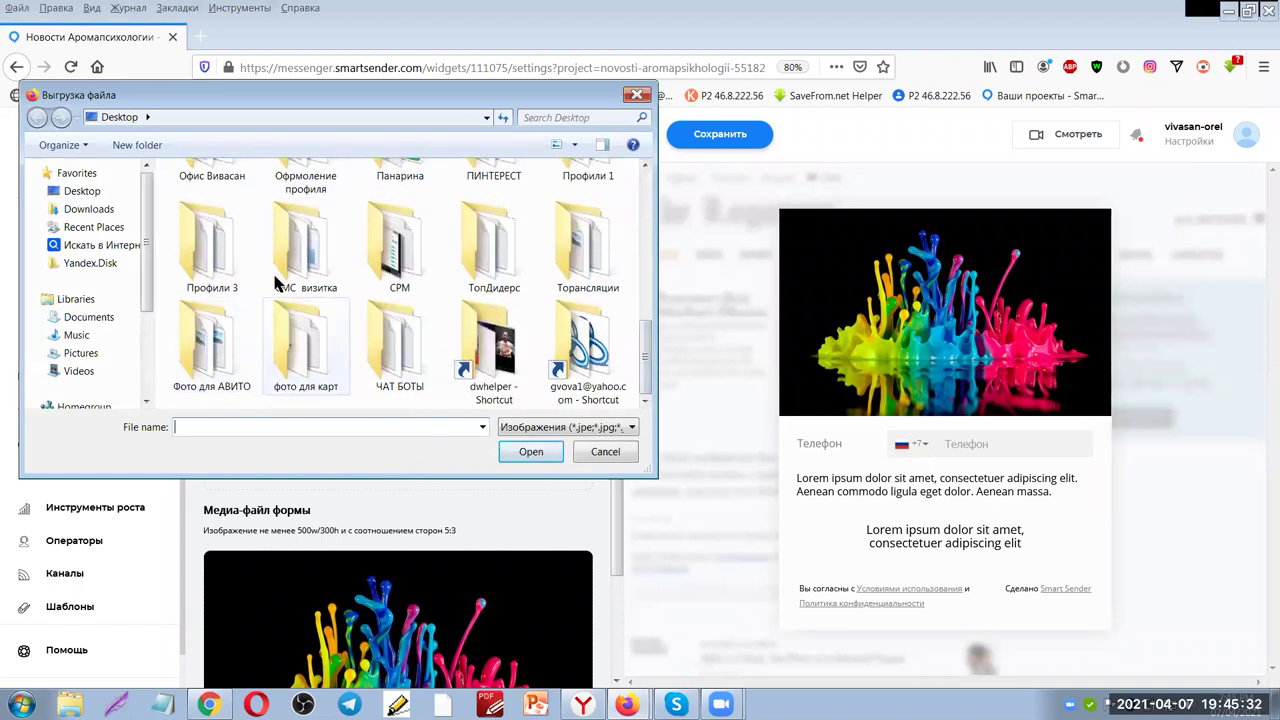
{"action": "left_click", "coordinate": [605, 453]}
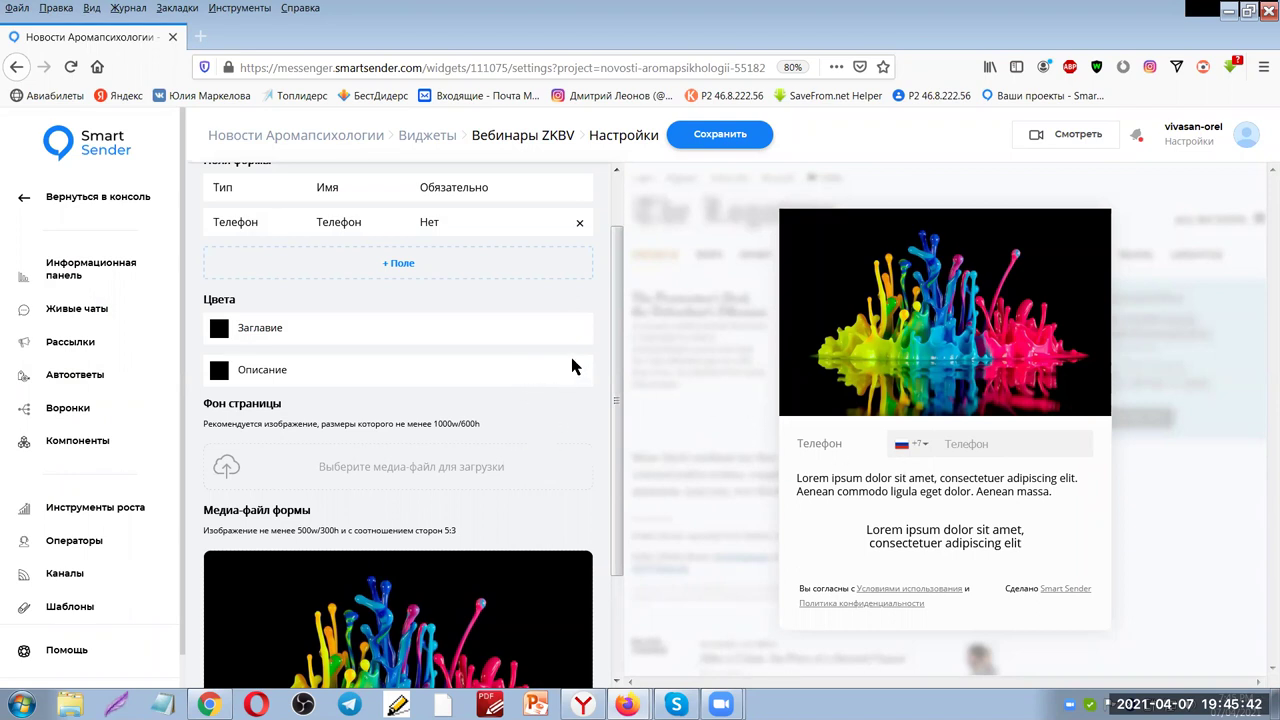
{"action": "left_click_drag", "start_coordinate": [612, 363], "coordinate": [627, 483]}
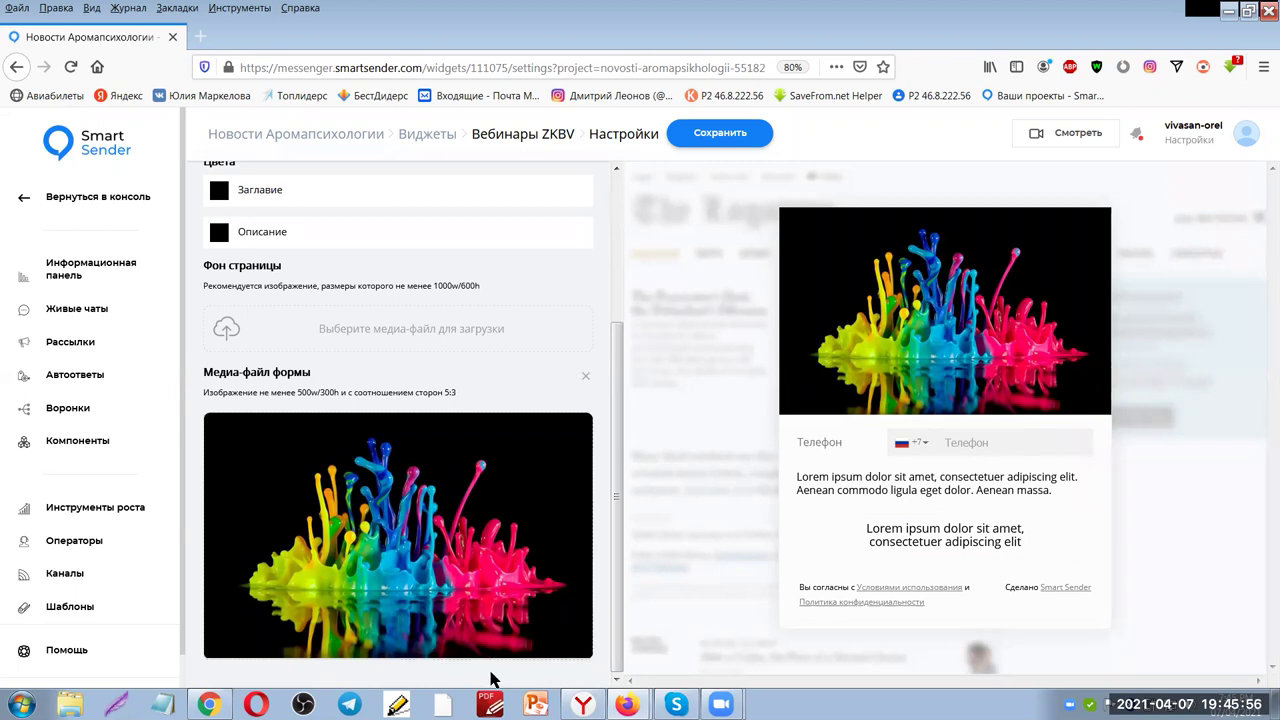
{"action": "mouse_move", "coordinate": [627, 704]}
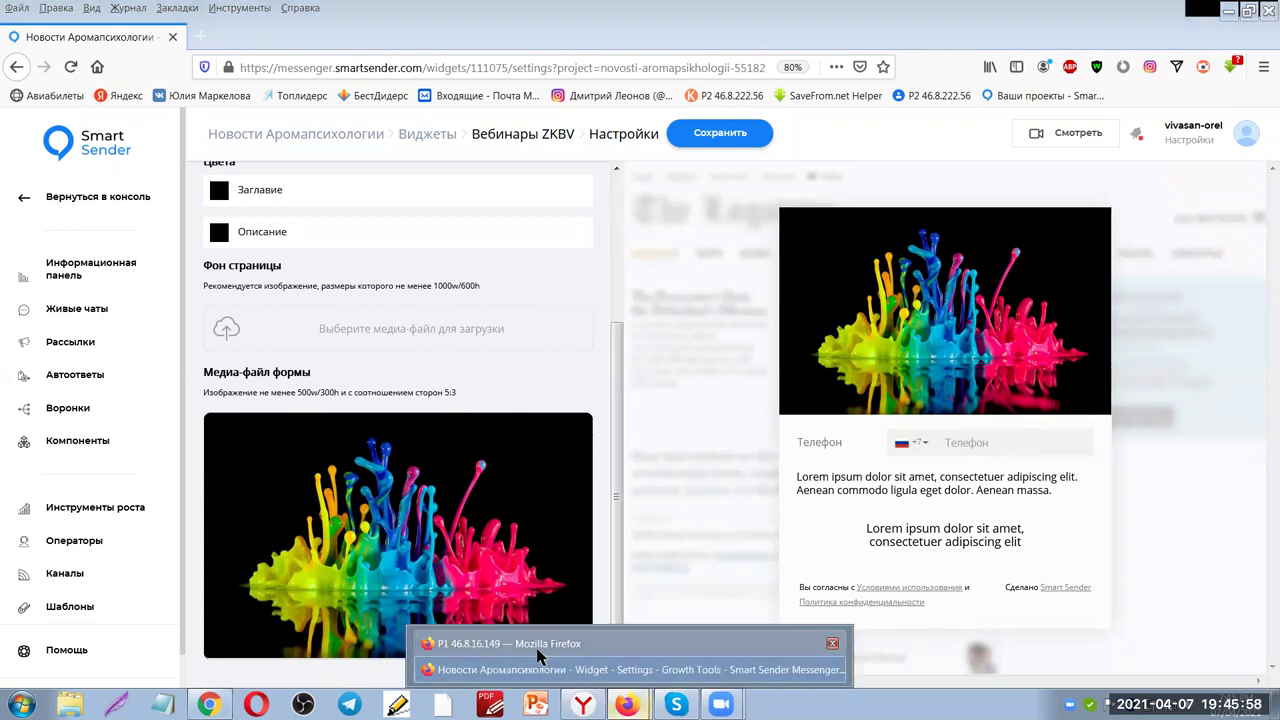
{"action": "left_click", "coordinate": [540, 648]}
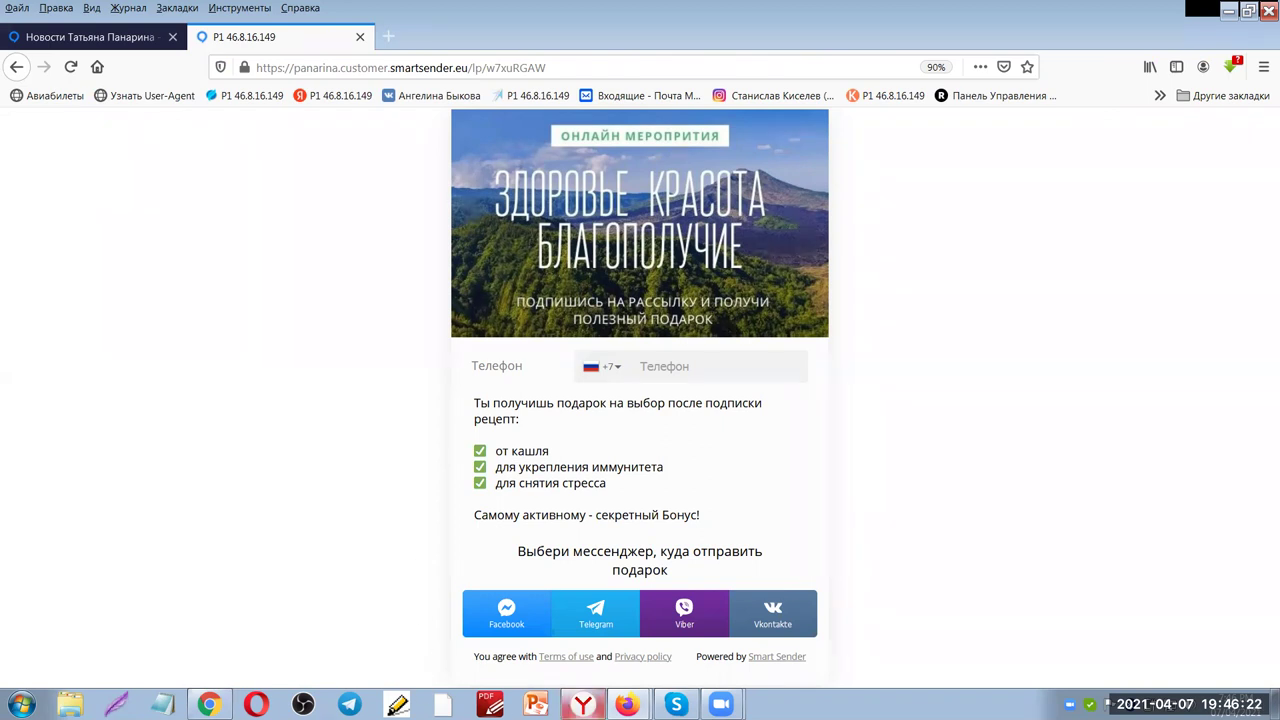
{"action": "left_click", "coordinate": [627, 704]}
{"action": "left_click", "coordinate": [588, 672]}
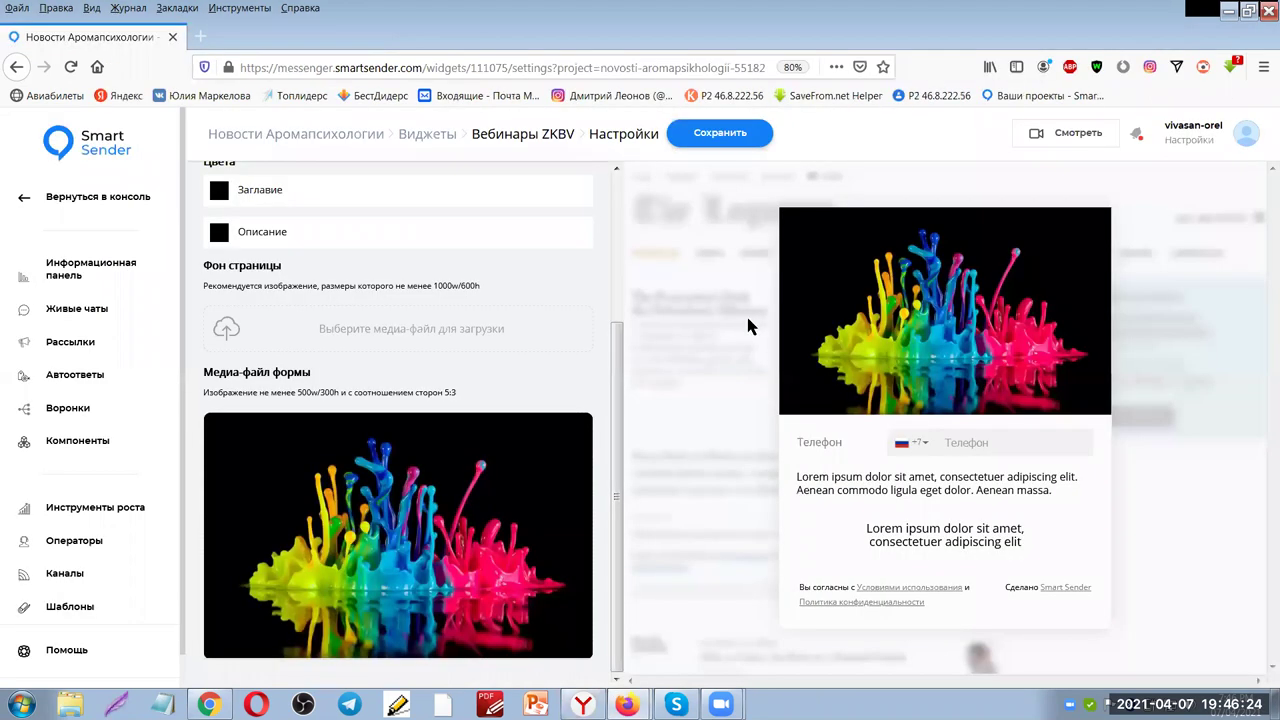
Upload Маска Клеопатры от Вивасан.jpg from Downloads as the form image, cropped to title and face
{"action": "mouse_move", "coordinate": [571, 491]}
{"action": "left_click", "coordinate": [418, 519]}
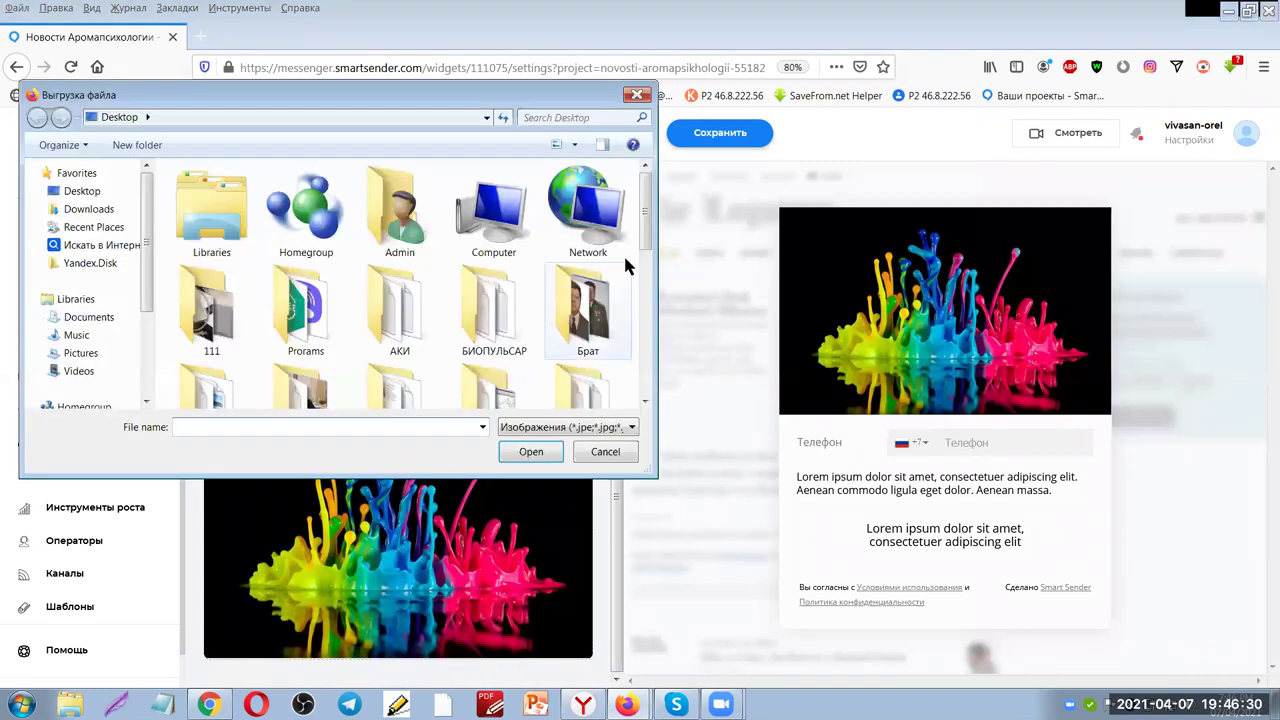
{"action": "left_click", "coordinate": [58, 209]}
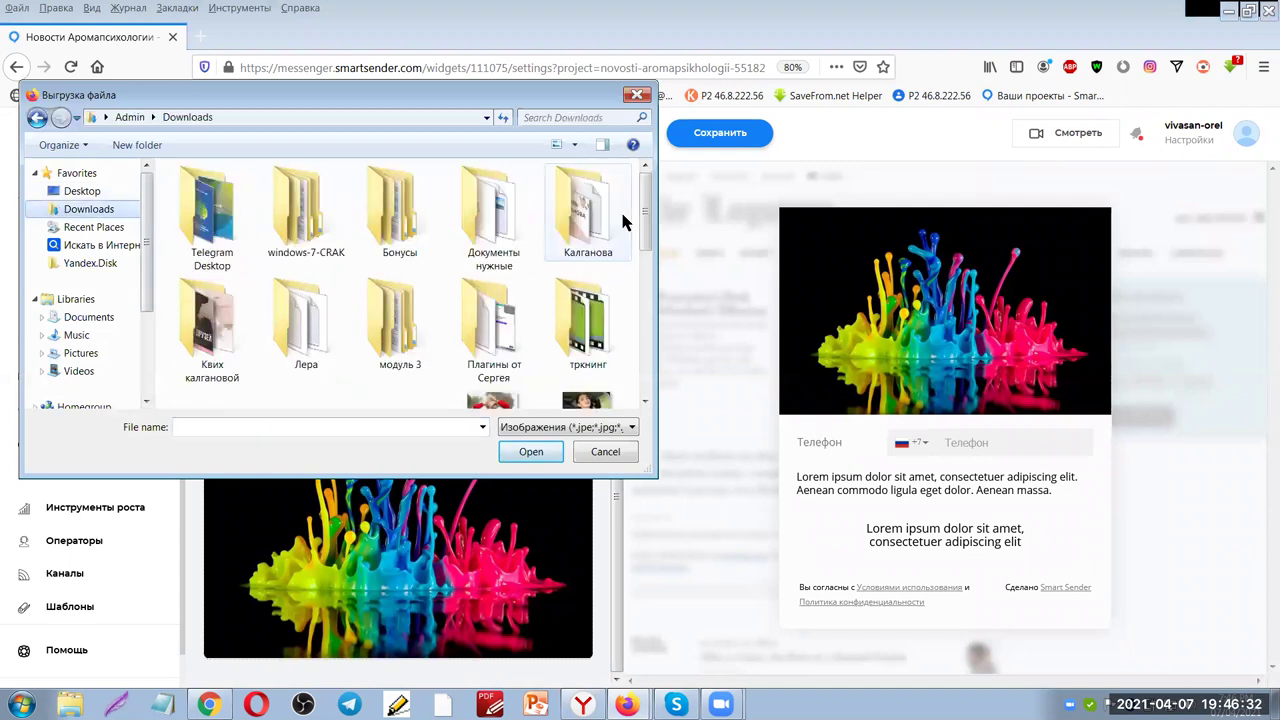
{"action": "left_click", "coordinate": [648, 295]}
{"action": "left_click", "coordinate": [648, 298]}
{"action": "mouse_move", "coordinate": [648, 316]}
{"action": "left_mouse_down"}
{"action": "mouse_move", "coordinate": [646, 380]}
{"action": "mouse_move", "coordinate": [649, 225]}
{"action": "mouse_move", "coordinate": [637, 366]}
{"action": "mouse_move", "coordinate": [642, 322]}
{"action": "left_mouse_up"}
{"action": "left_click", "coordinate": [460, 390]}
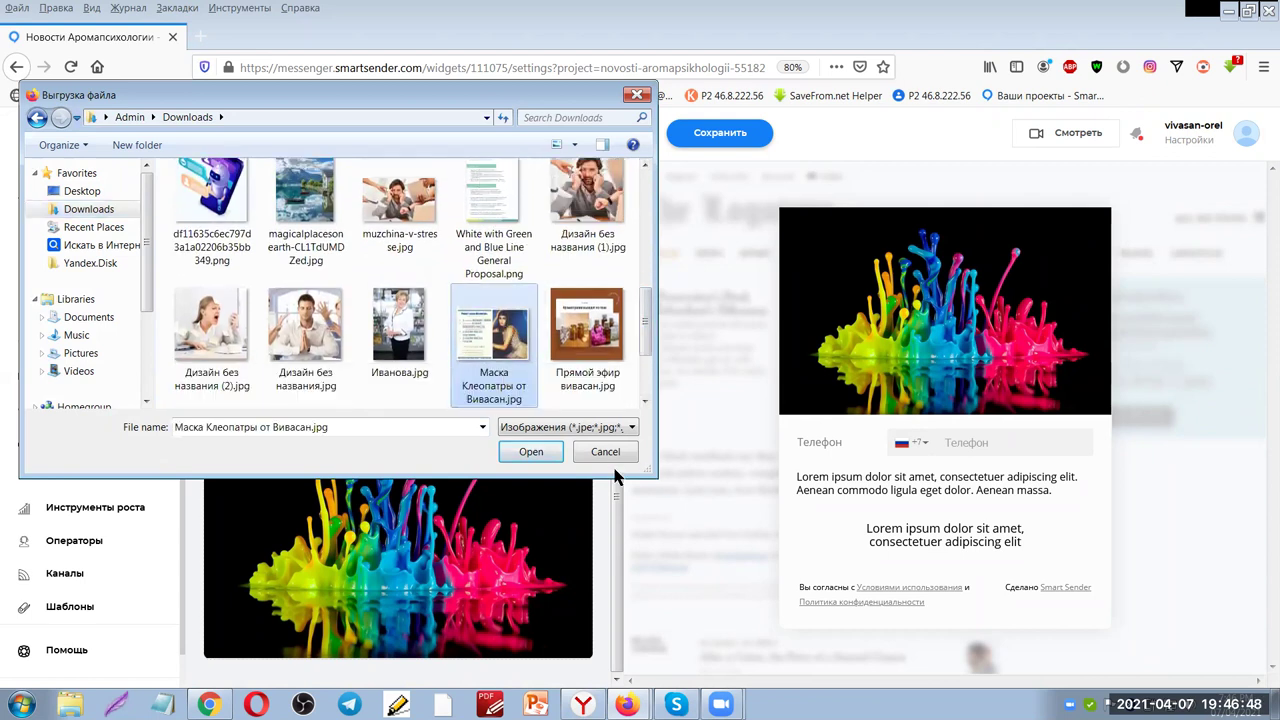
{"action": "left_click", "coordinate": [530, 453]}
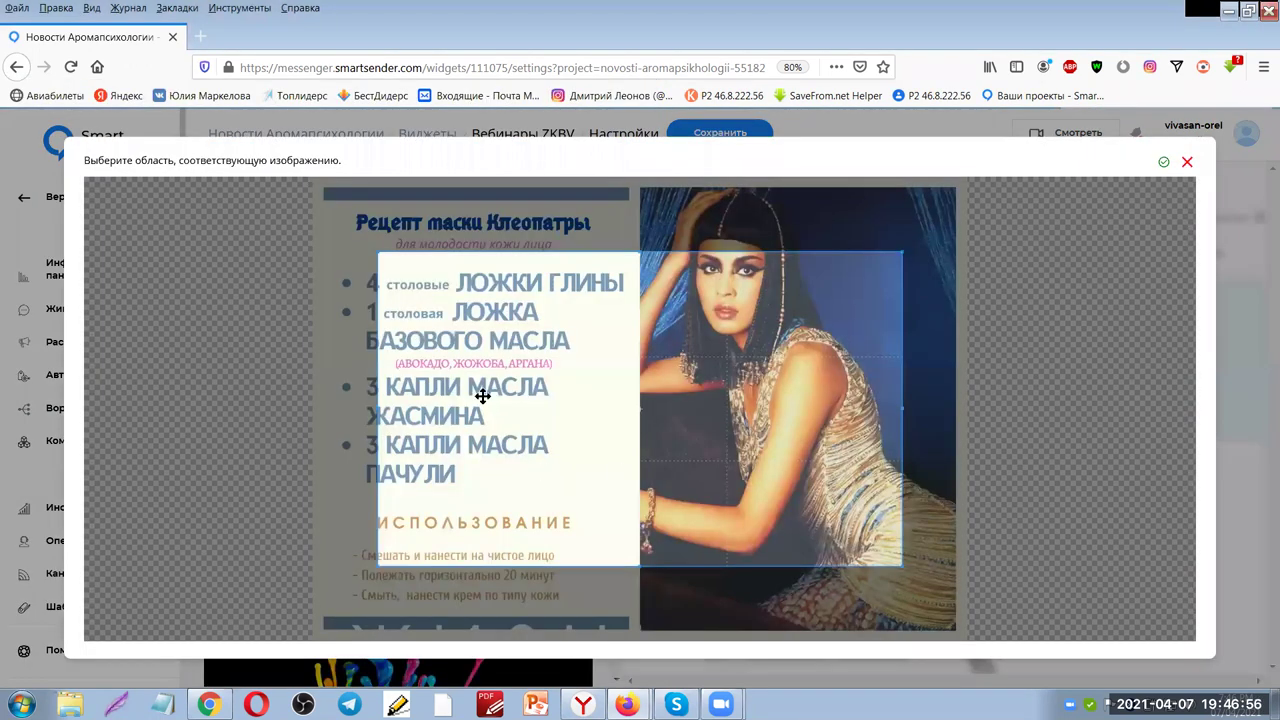
{"action": "left_click_drag", "start_coordinate": [643, 449], "coordinate": [591, 392]}
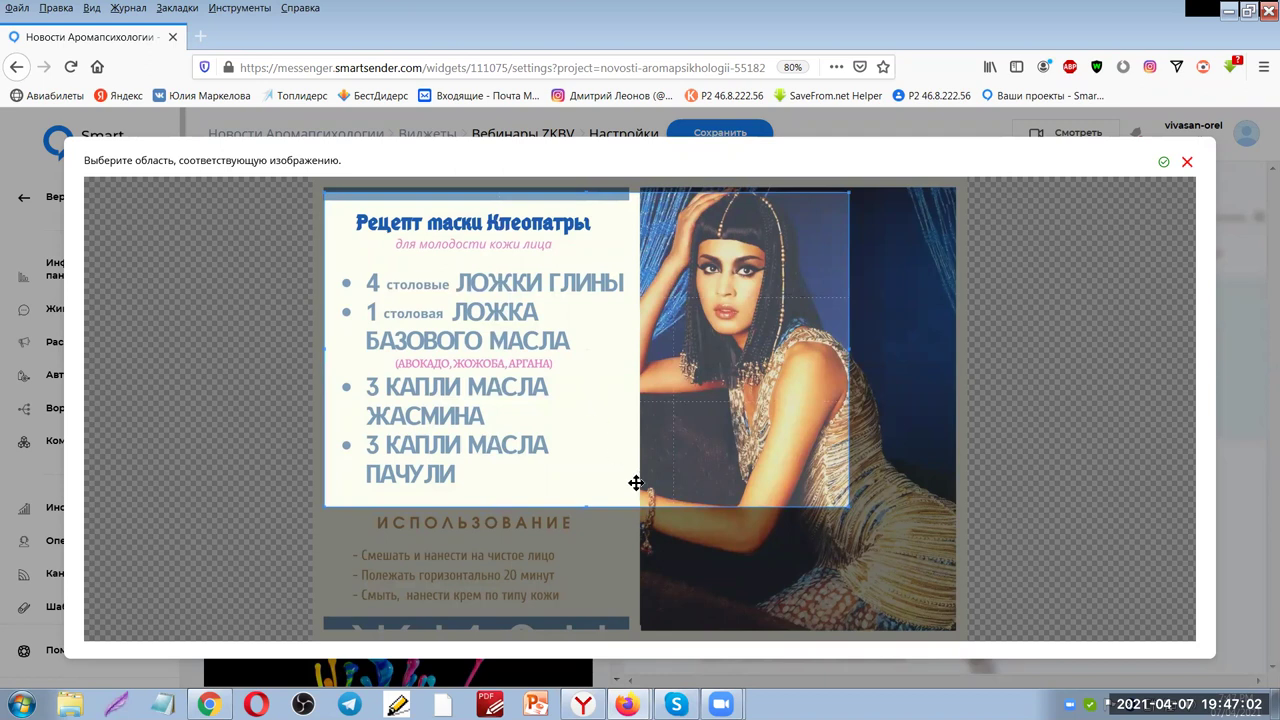
{"action": "left_click", "coordinate": [1164, 163]}
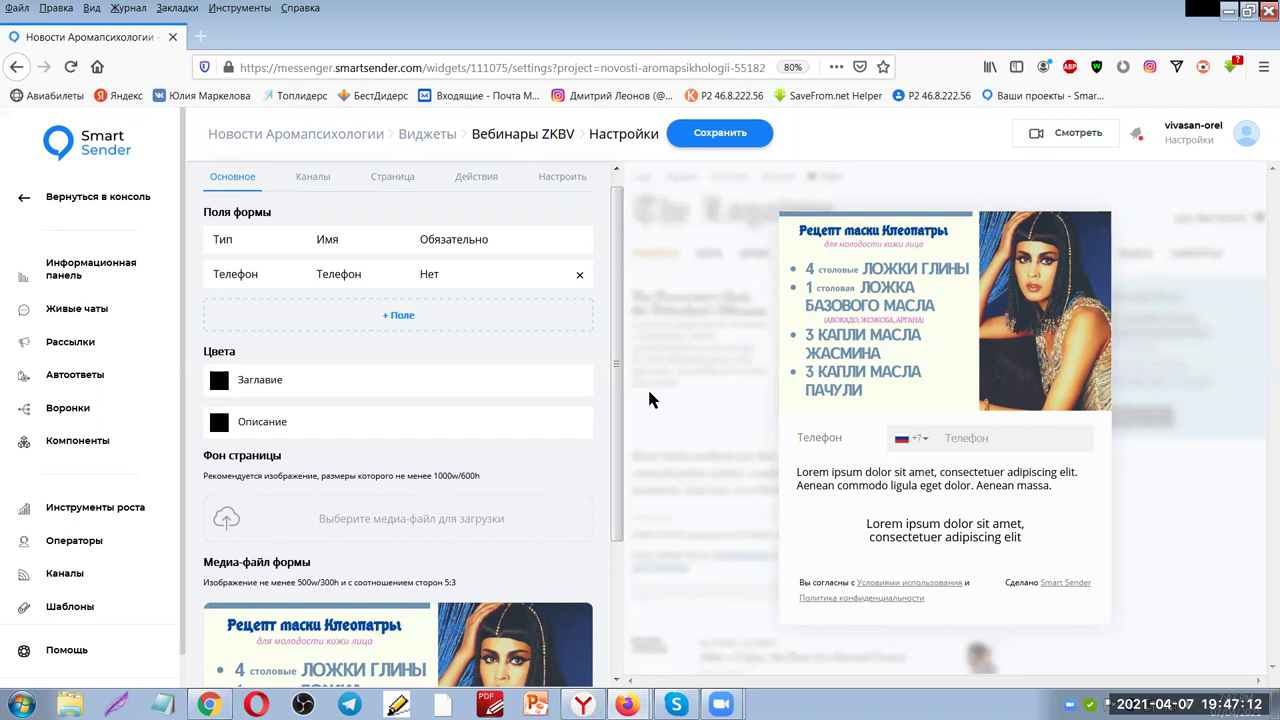
Select the preview's placeholder description and bring up the reference landing page window
{"action": "scroll", "coordinate": [614, 395], "scroll_direction": "down", "scroll_amount": 3}
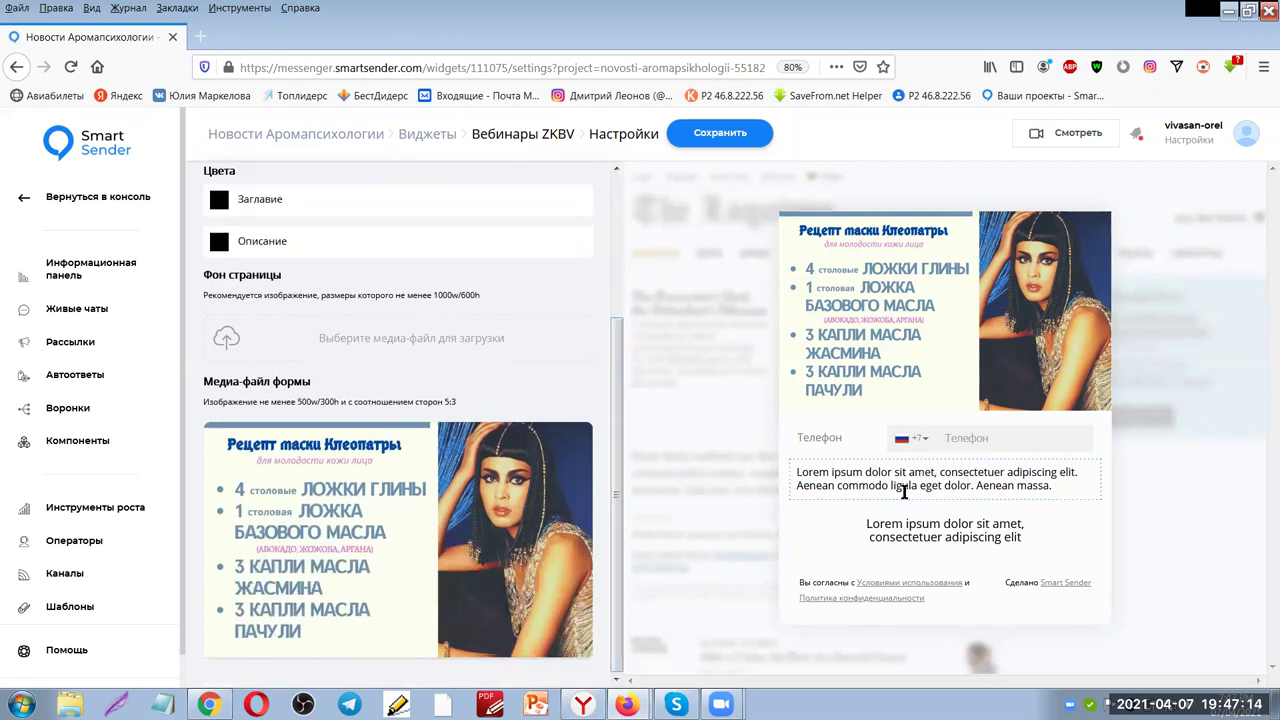
{"action": "left_click", "coordinate": [1063, 486]}
{"action": "left_click_drag", "start_coordinate": [1063, 486], "coordinate": [788, 464]}
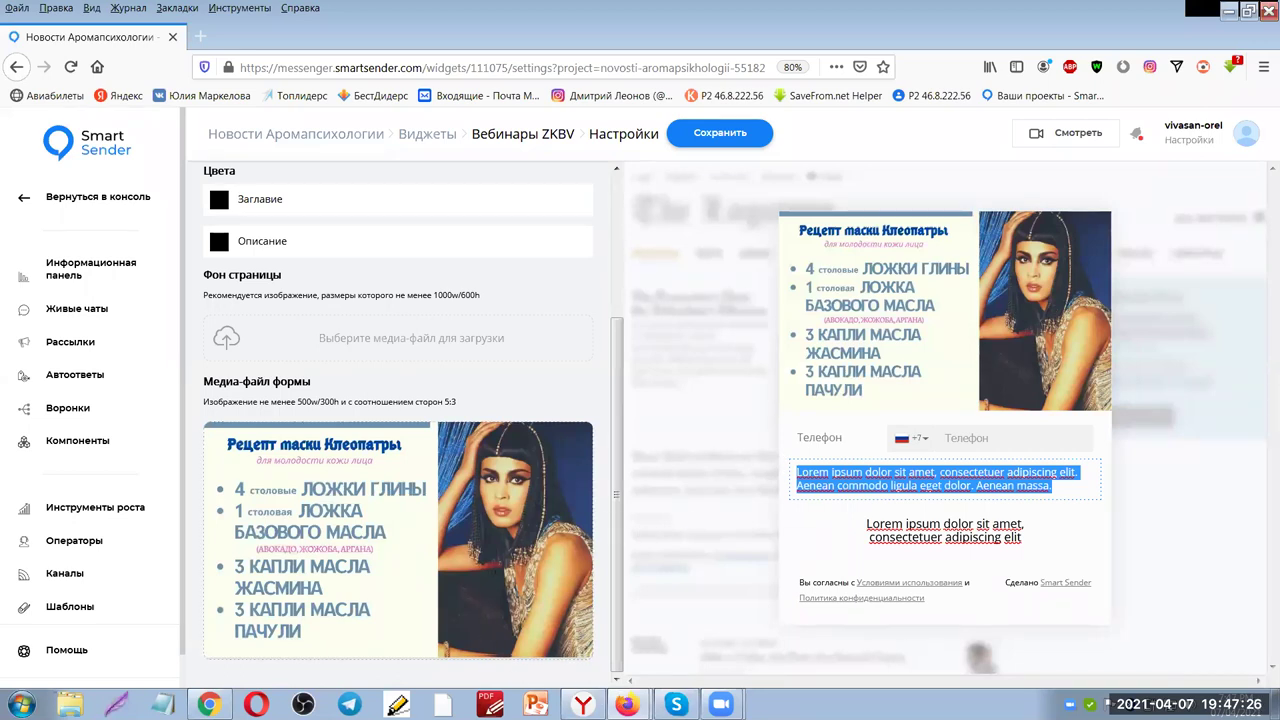
{"action": "left_click", "coordinate": [628, 703]}
{"action": "left_click", "coordinate": [533, 656]}
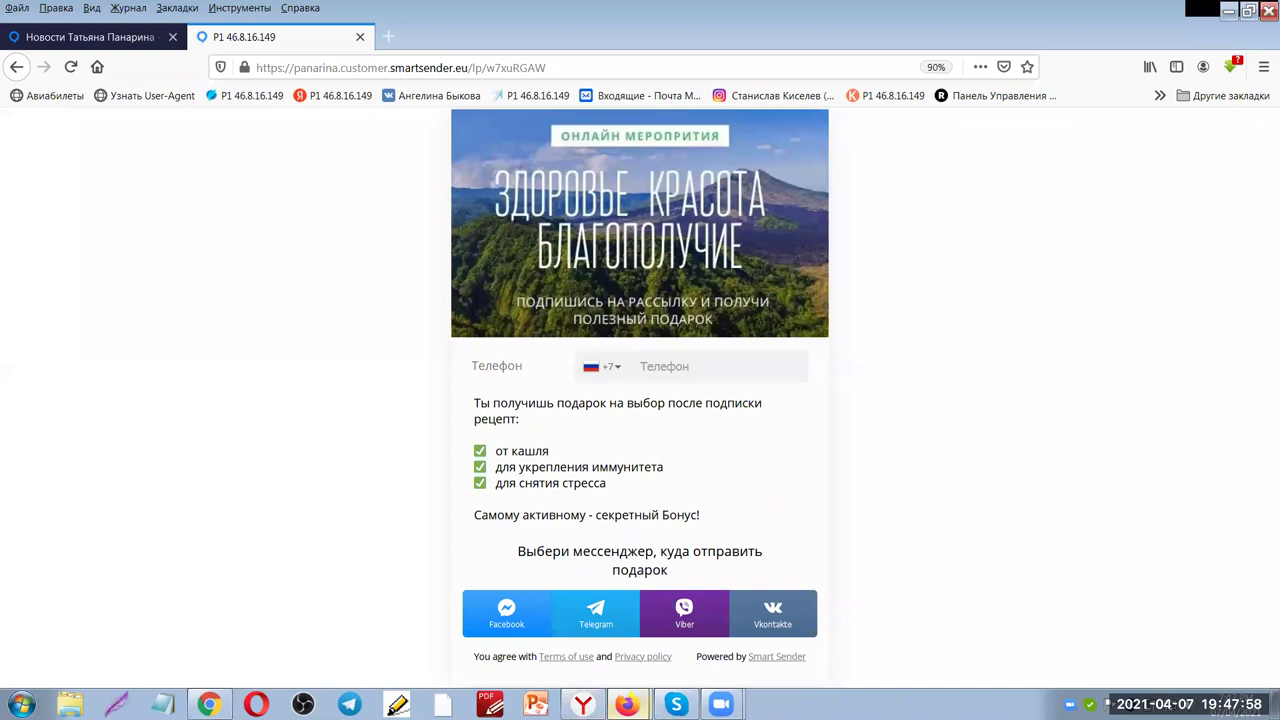
Paste the reference page's gift text over the Lorem ipsum description and delete the second placeholder
{"action": "left_click_drag", "start_coordinate": [476, 402], "coordinate": [712, 515]}
{"action": "right_click", "coordinate": [496, 402]}
{"action": "left_click", "coordinate": [530, 412]}
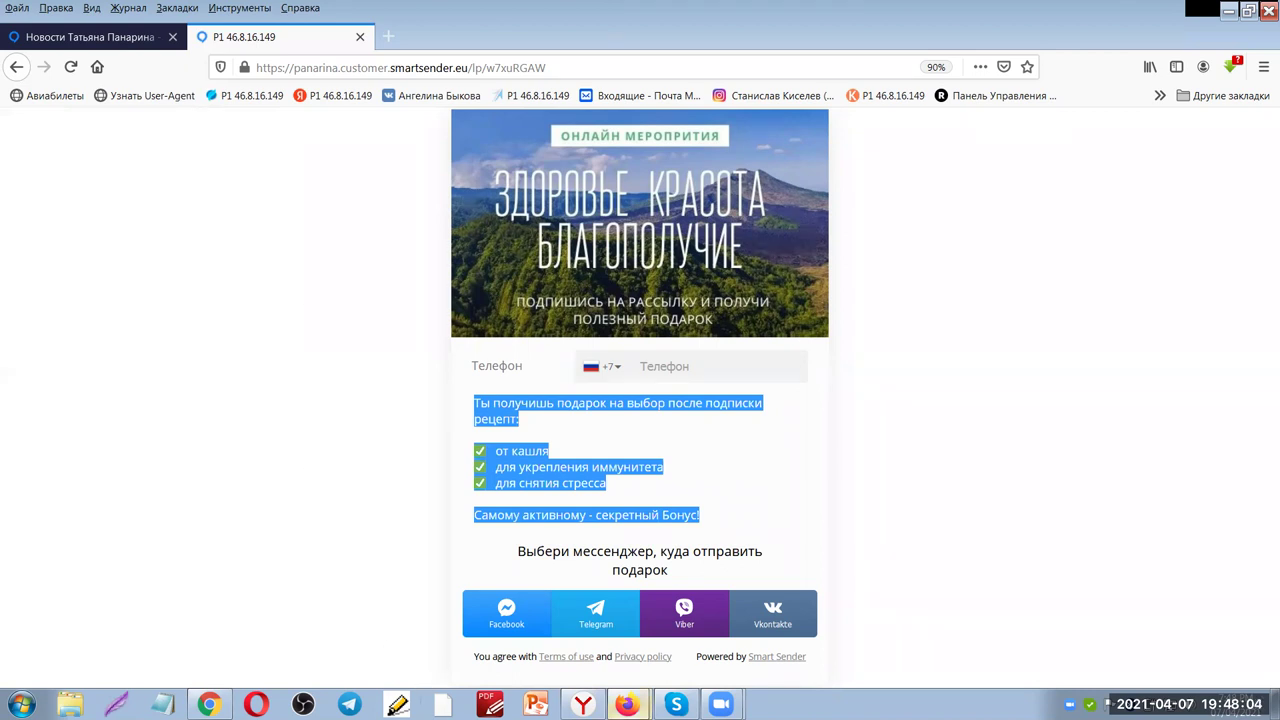
{"action": "left_click", "coordinate": [627, 704]}
{"action": "left_click", "coordinate": [612, 668]}
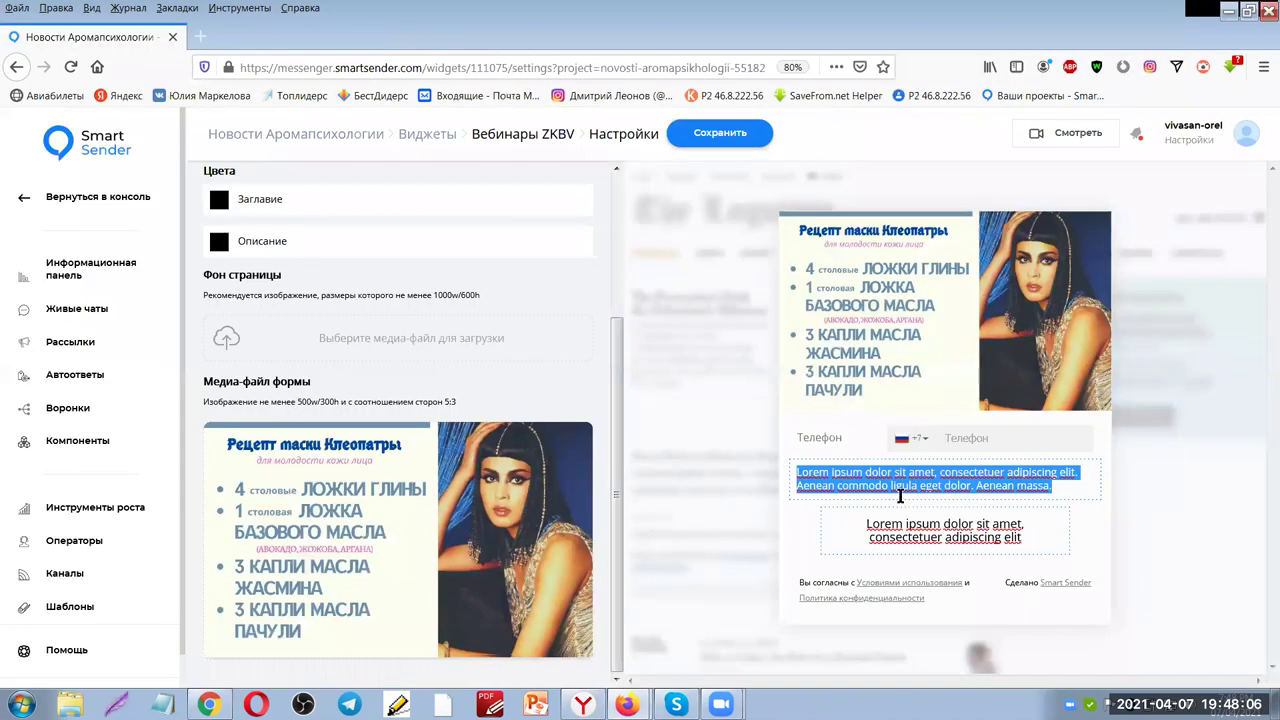
{"action": "key", "text": "ctrl+v"}
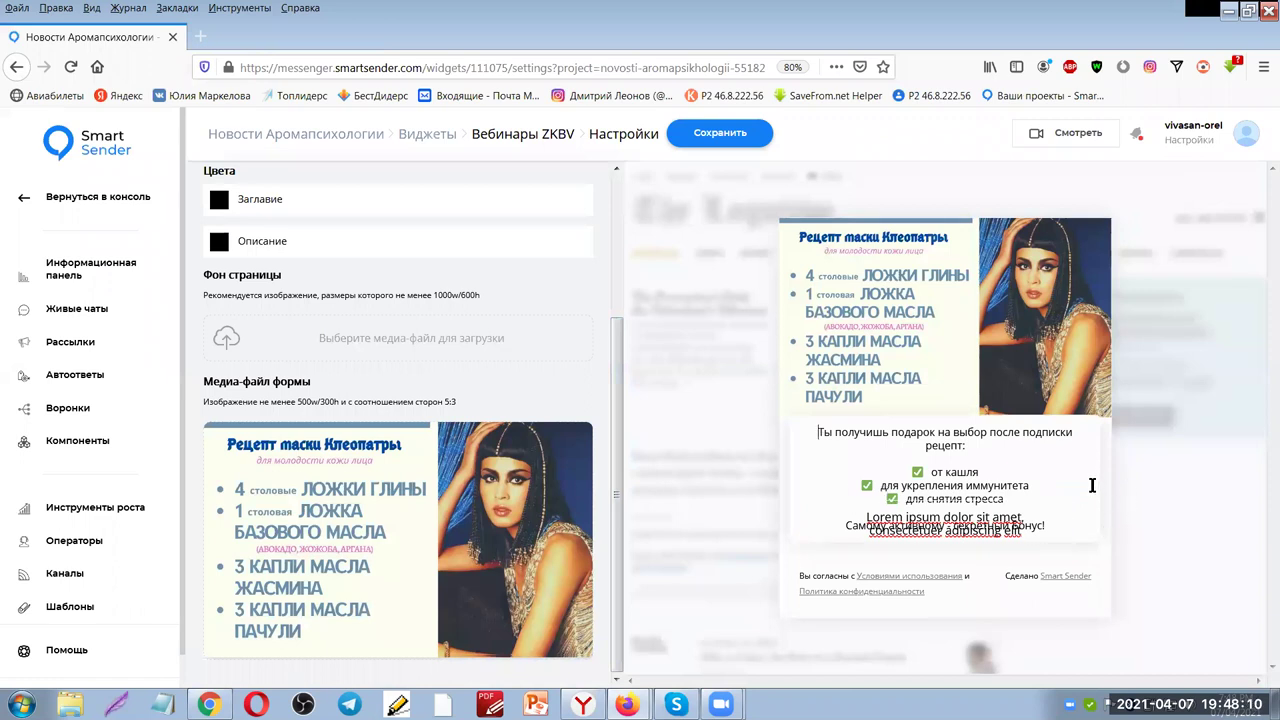
{"action": "left_click_drag", "start_coordinate": [1025, 530], "coordinate": [818, 526]}
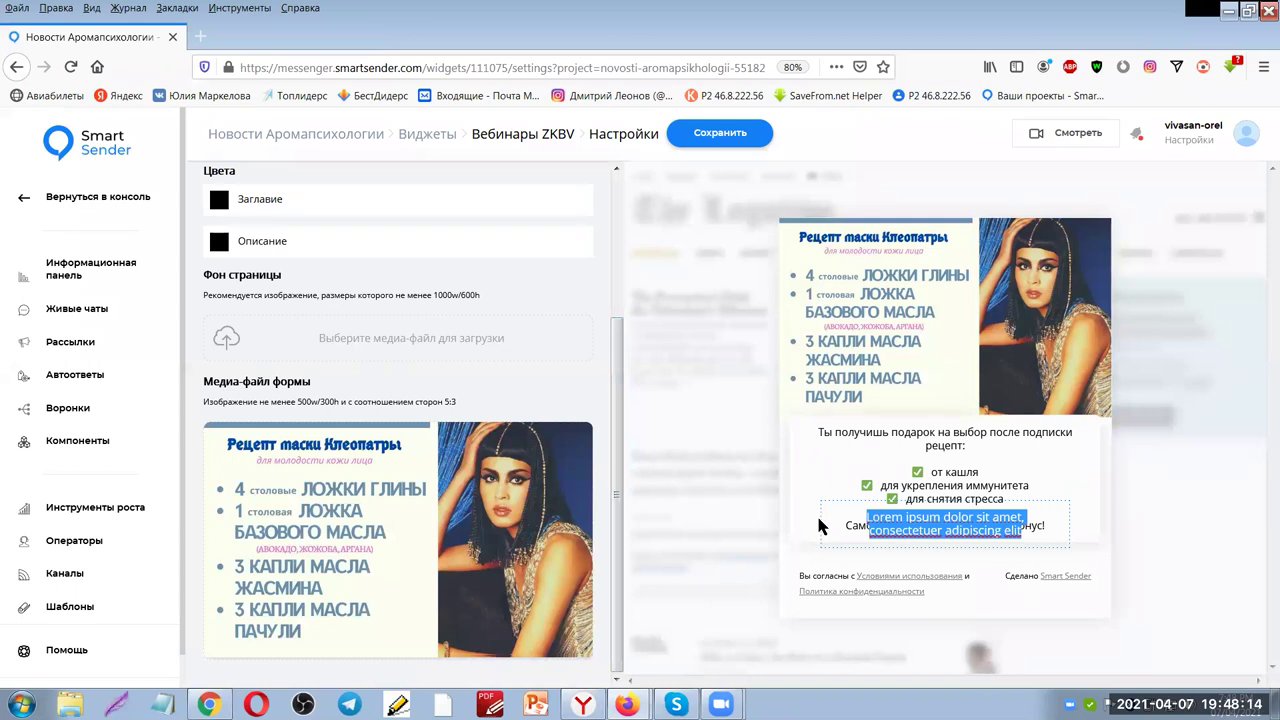
{"action": "key", "text": "BackSpace"}
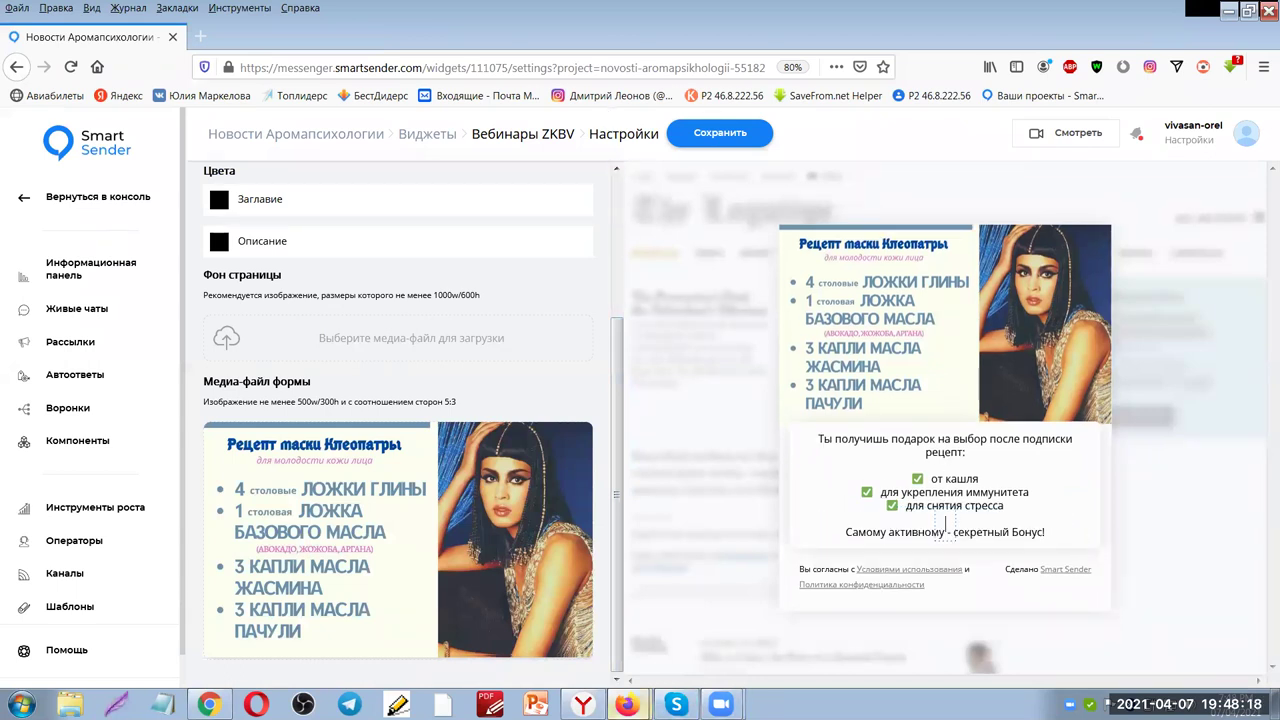
Copy the messenger-choice prompt from the reference landing page
{"action": "left_click", "coordinate": [627, 704]}
{"action": "left_click", "coordinate": [551, 670]}
{"action": "left_click", "coordinate": [627, 704]}
{"action": "left_click", "coordinate": [570, 645]}
{"action": "left_click_drag", "start_coordinate": [668, 572], "coordinate": [522, 548]}
{"action": "right_click", "coordinate": [526, 544]}
{"action": "left_click", "coordinate": [575, 553]}
{"action": "left_click", "coordinate": [627, 704]}
{"action": "left_click", "coordinate": [565, 645]}
Add 'Выбери мессенджер, куда отправить подарок' to the widget and try saving, dismissing the channel error
{"action": "left_click", "coordinate": [677, 704]}
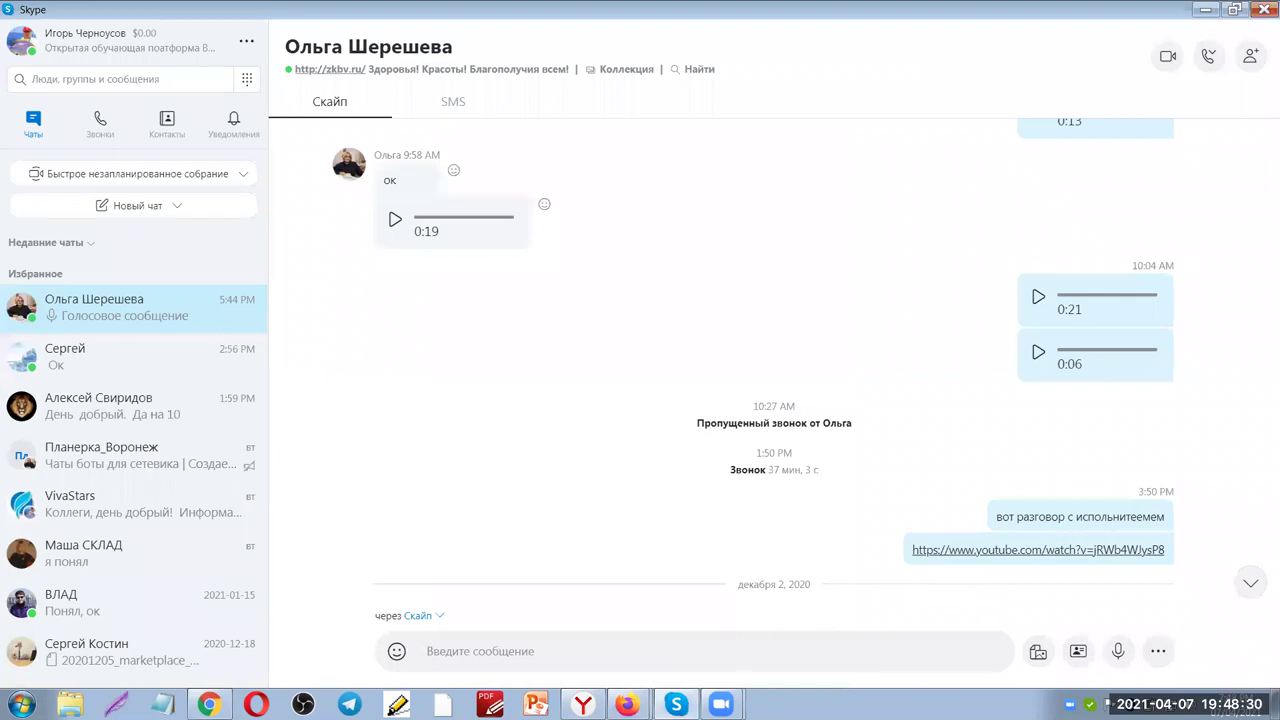
{"action": "left_click", "coordinate": [627, 704]}
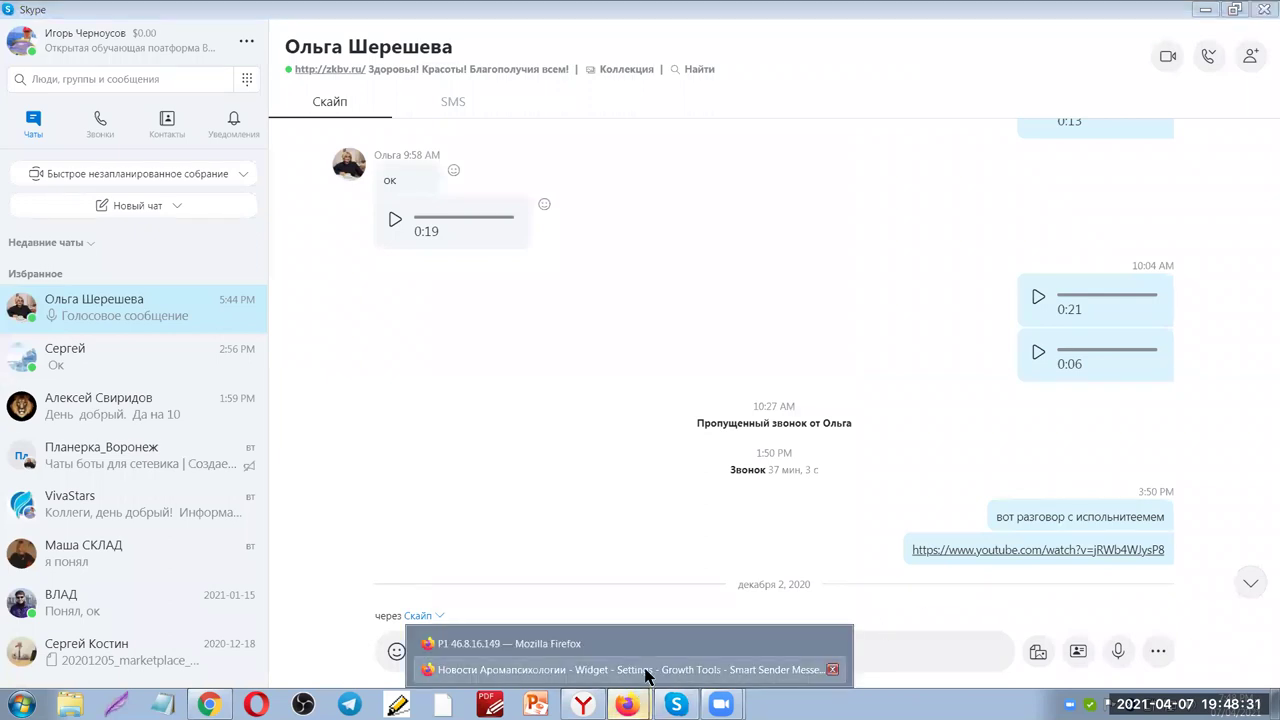
{"action": "left_click", "coordinate": [575, 645]}
{"action": "left_click", "coordinate": [627, 704]}
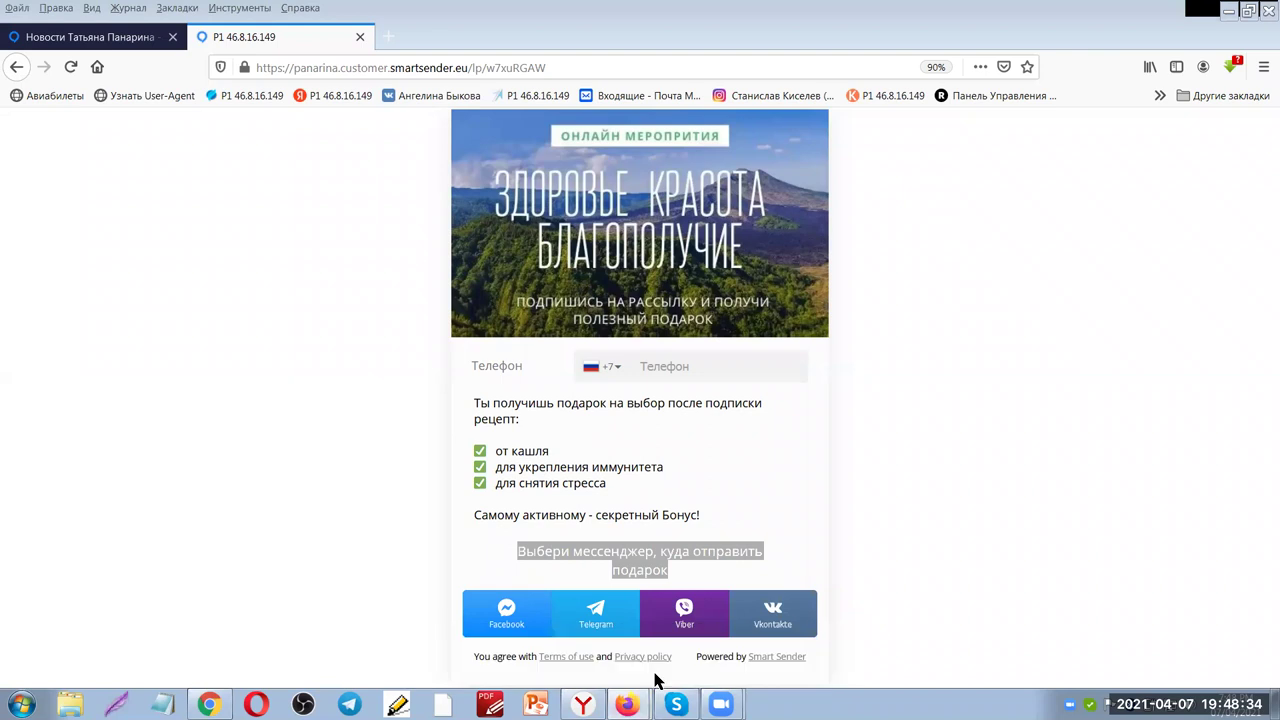
{"action": "left_click", "coordinate": [575, 665]}
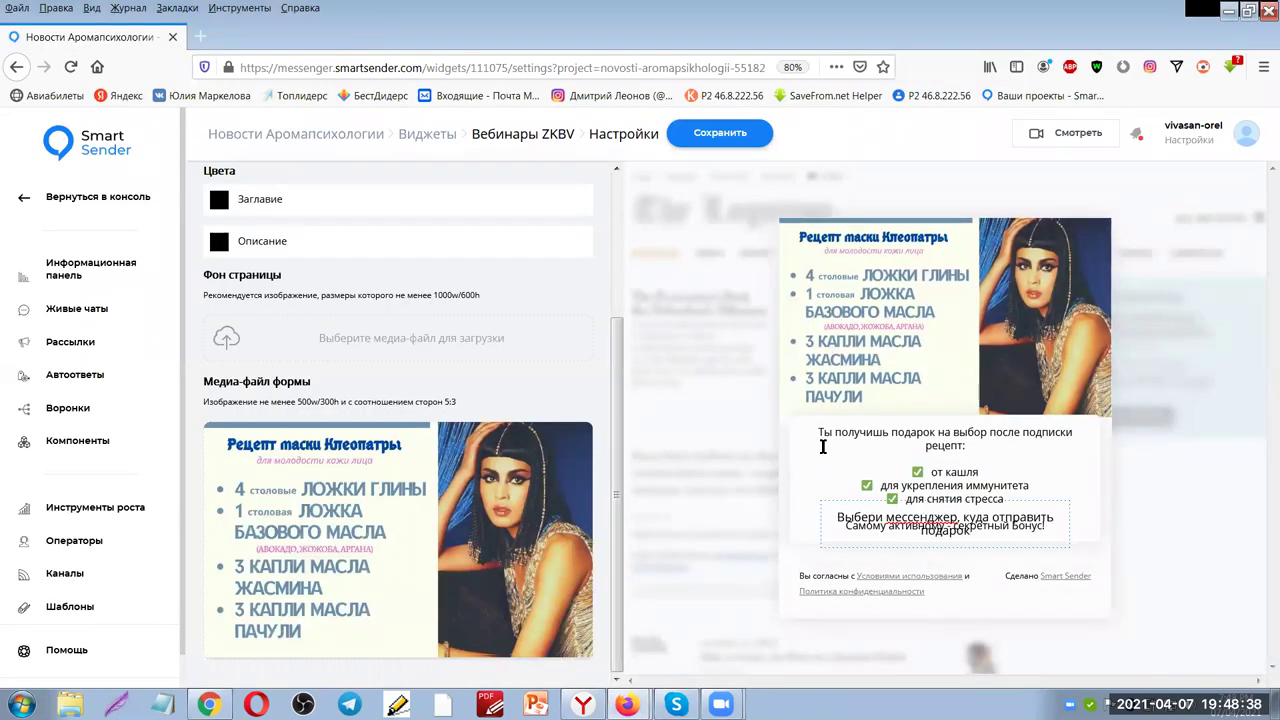
{"action": "left_click", "coordinate": [713, 138]}
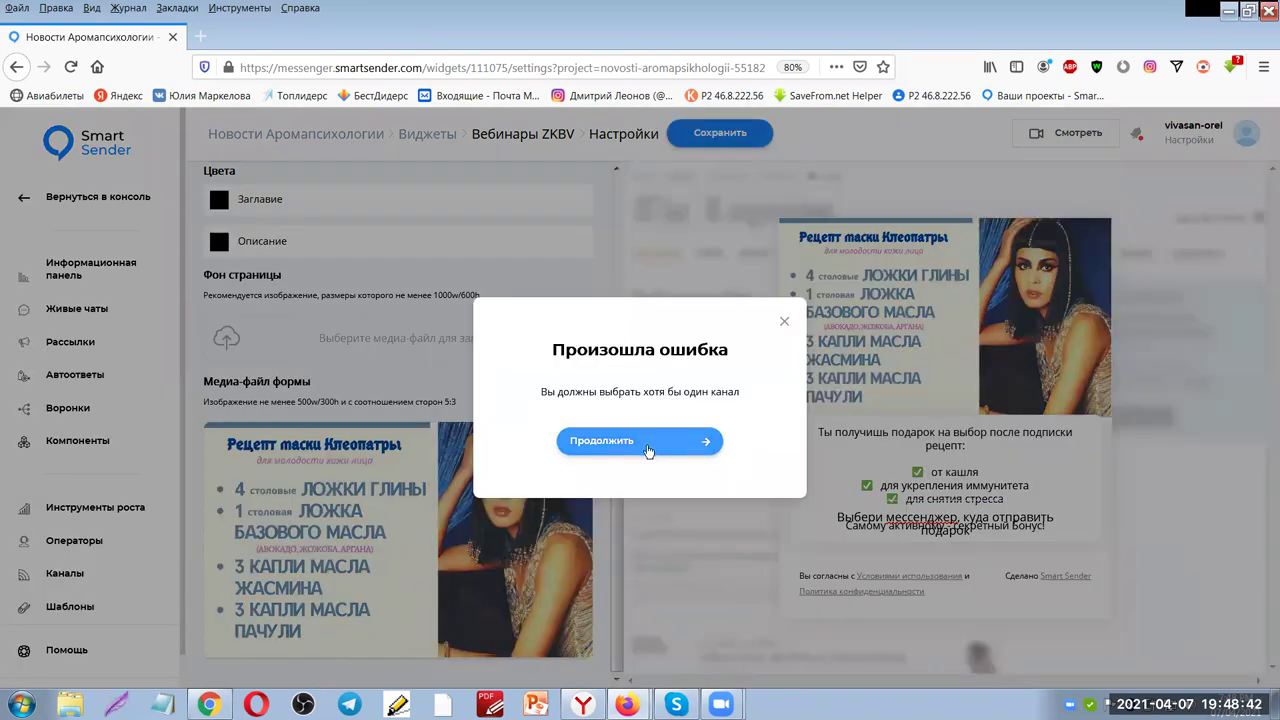
{"action": "left_click", "coordinate": [647, 449]}
Load the account's channels and attach Viber, Facebook, Telegram and Vkontakte to the widget
{"action": "scroll", "coordinate": [560, 388], "scroll_direction": "up", "scroll_amount": 3}
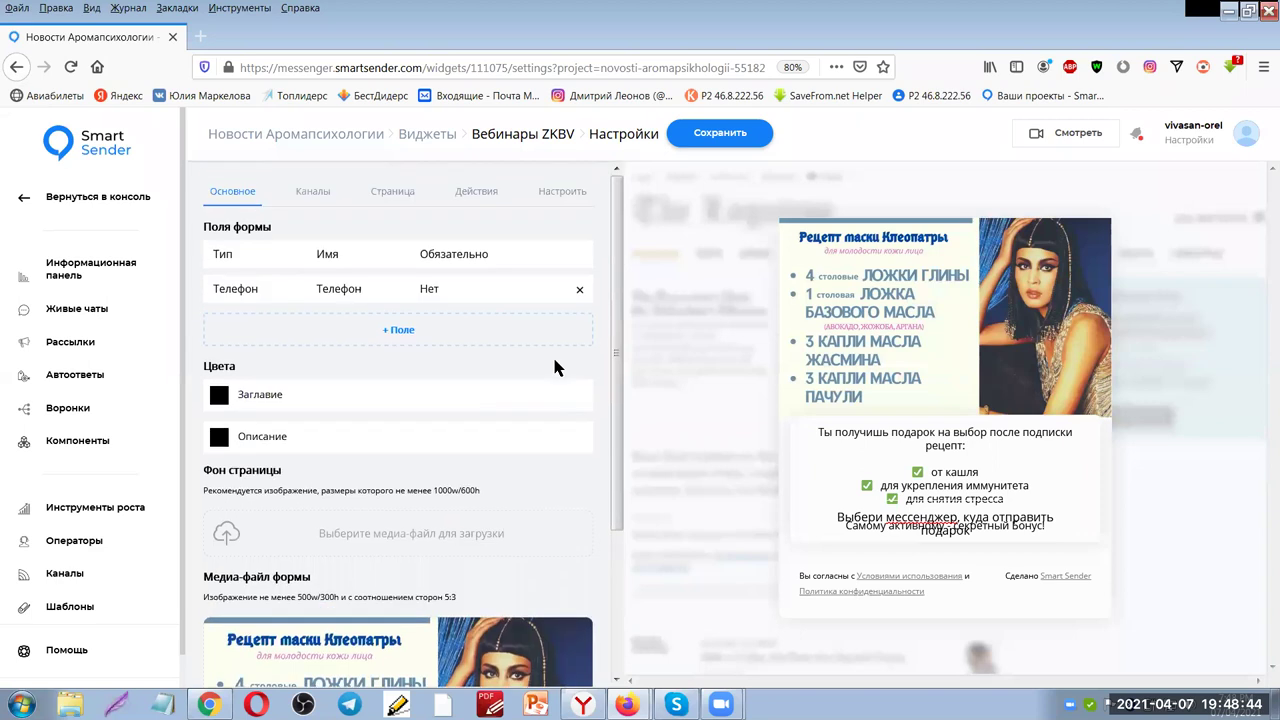
{"action": "left_click", "coordinate": [310, 194]}
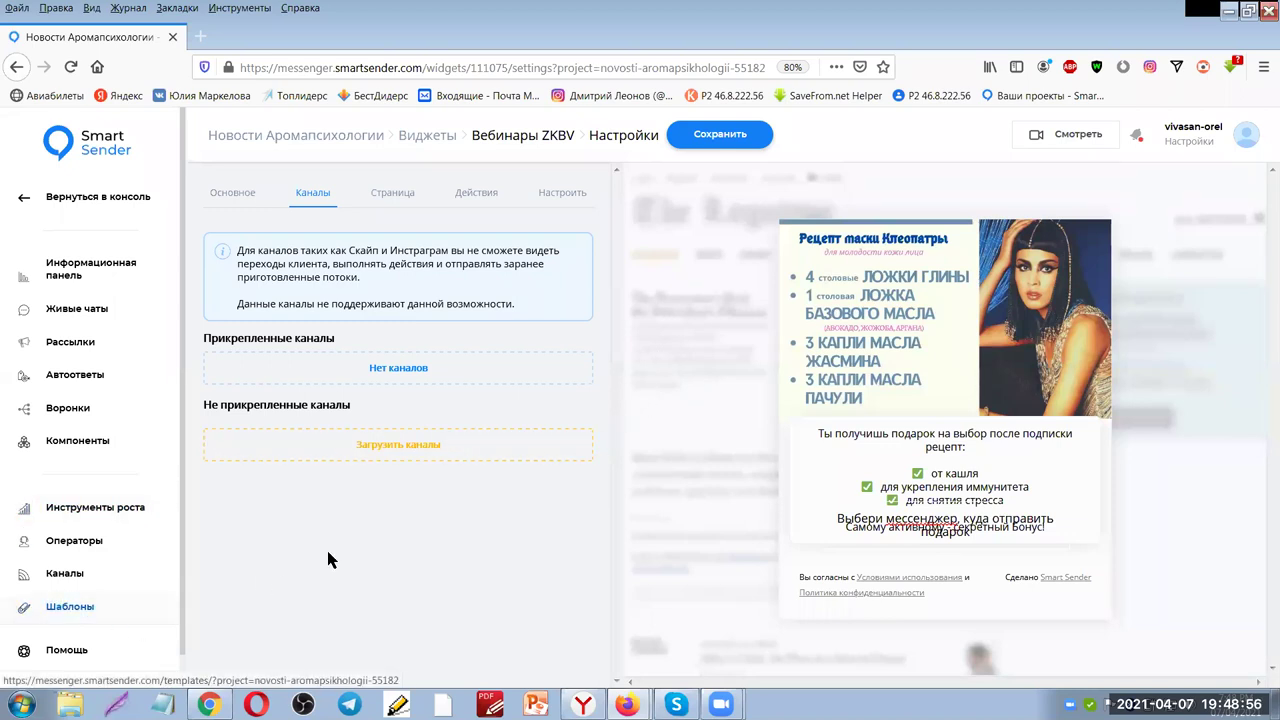
{"action": "left_click", "coordinate": [380, 452]}
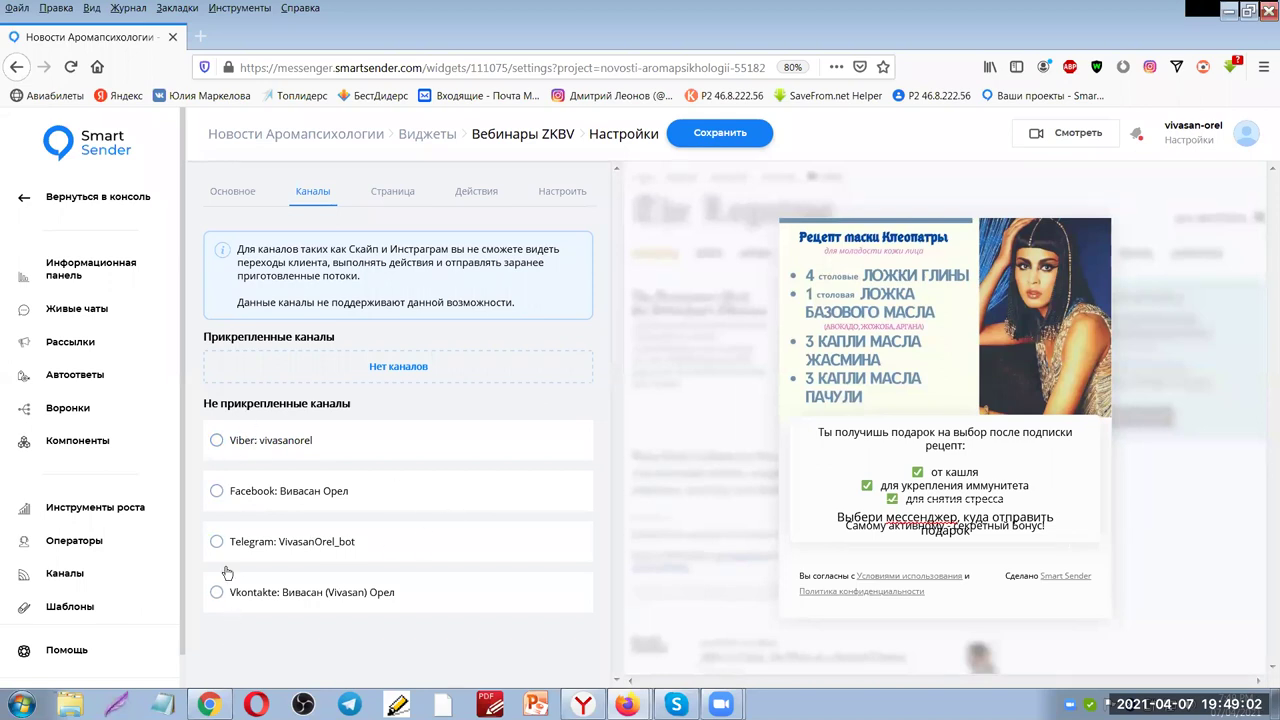
{"action": "left_click", "coordinate": [217, 440]}
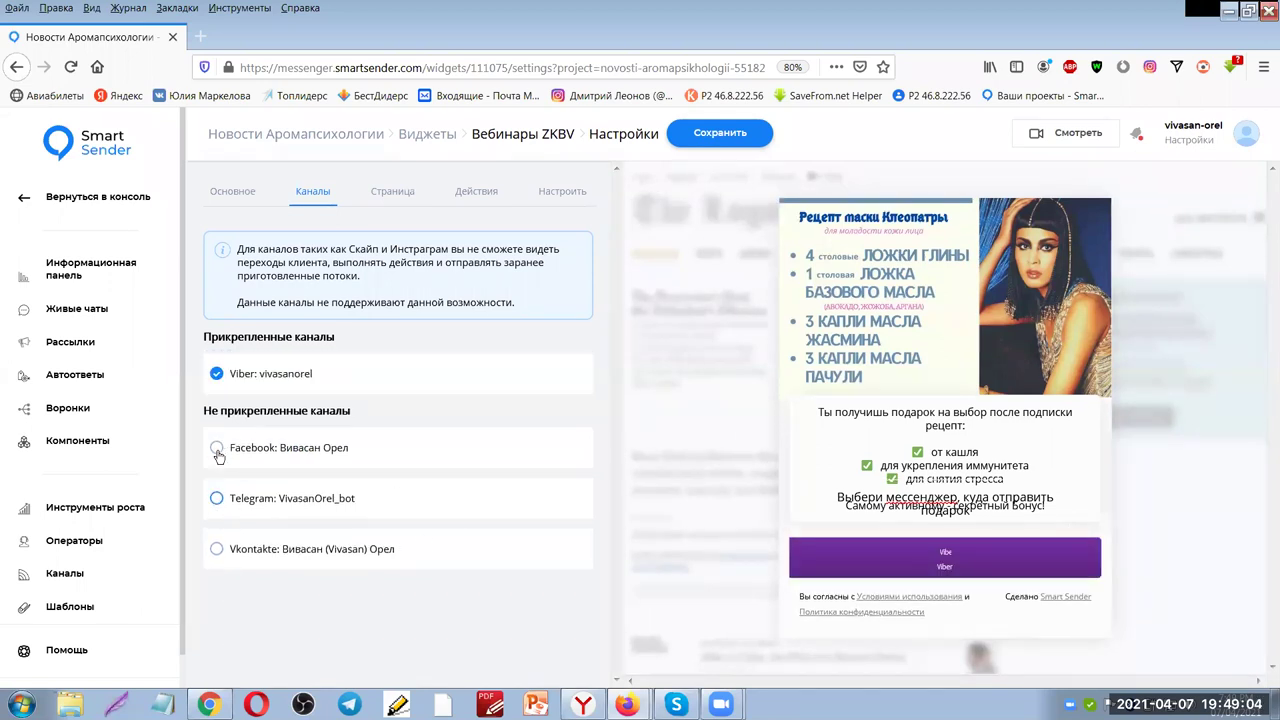
{"action": "left_click", "coordinate": [217, 447]}
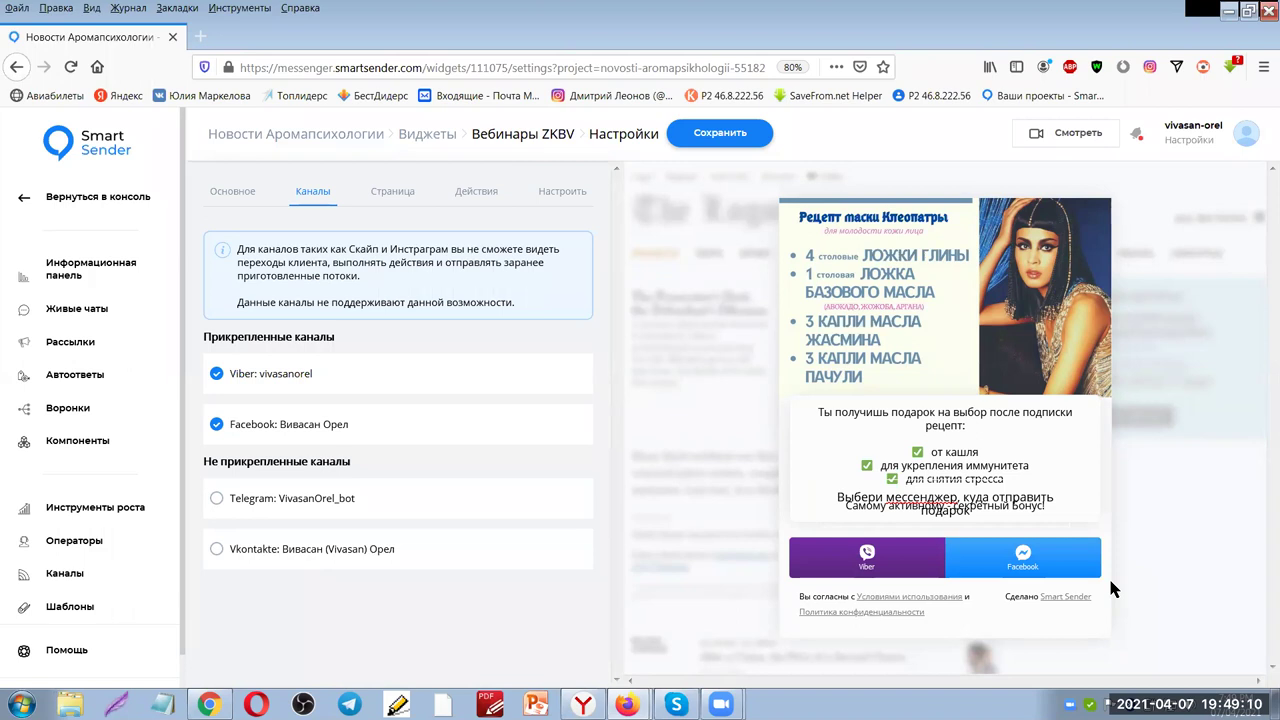
{"action": "left_click", "coordinate": [215, 498]}
{"action": "left_click", "coordinate": [216, 550]}
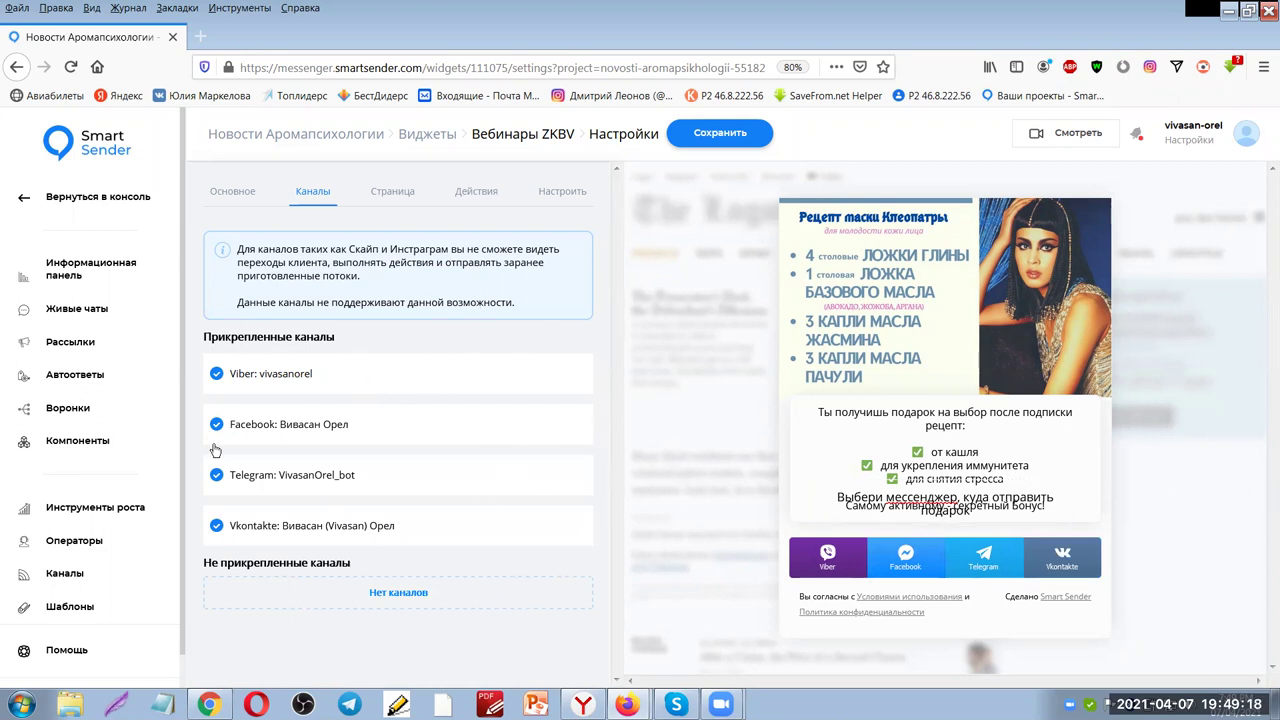
{"action": "left_click", "coordinate": [386, 193]}
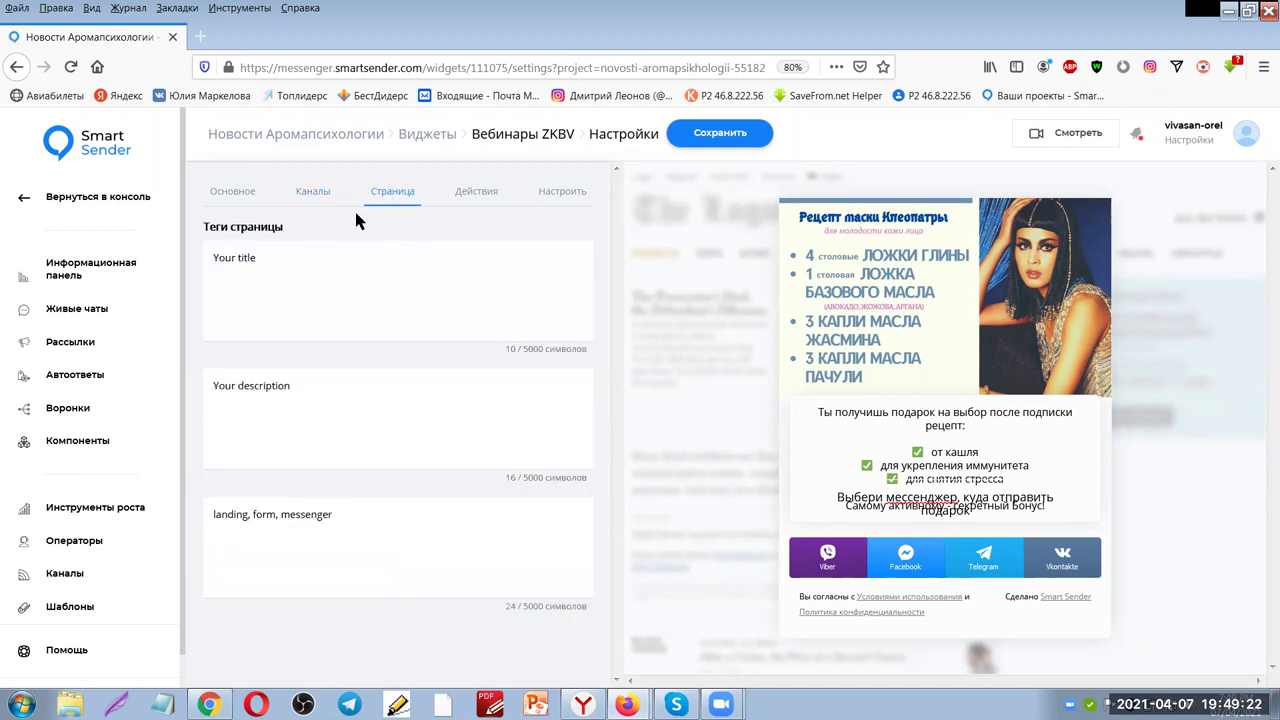
{"action": "left_click_drag", "start_coordinate": [274, 257], "coordinate": [181, 256]}
{"action": "left_click", "coordinate": [627, 704]}
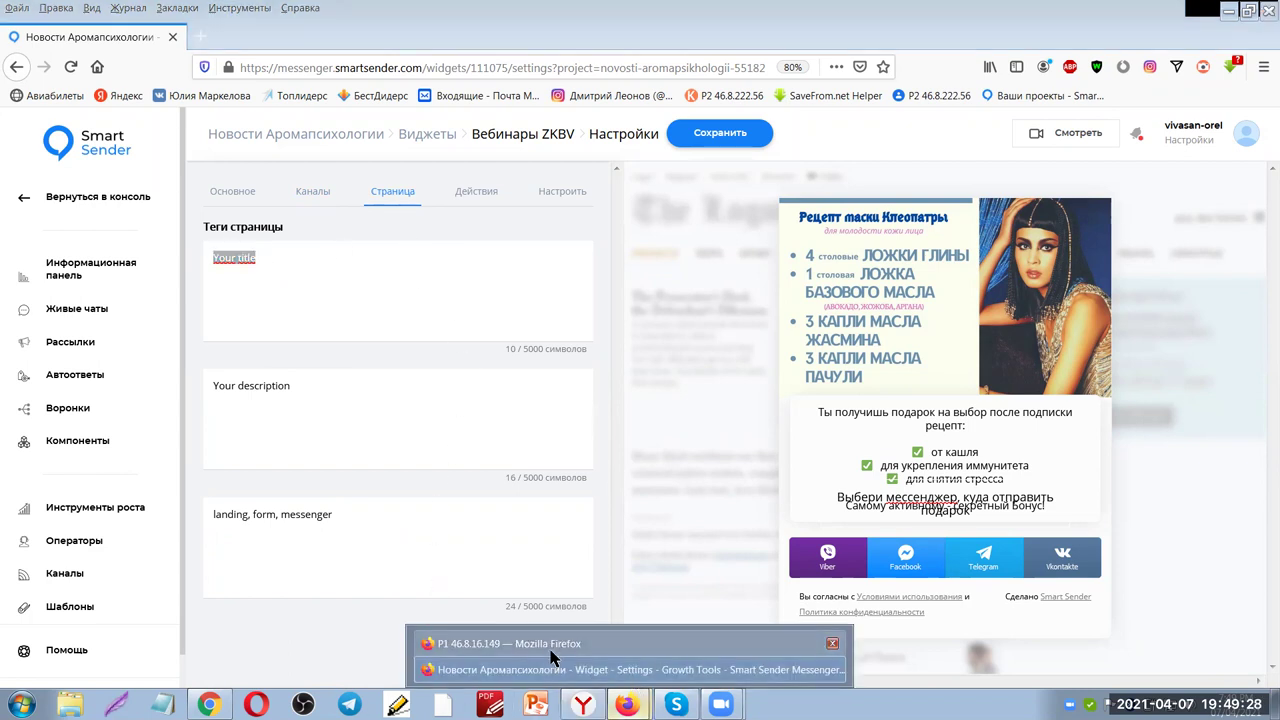
{"action": "left_click", "coordinate": [500, 636]}
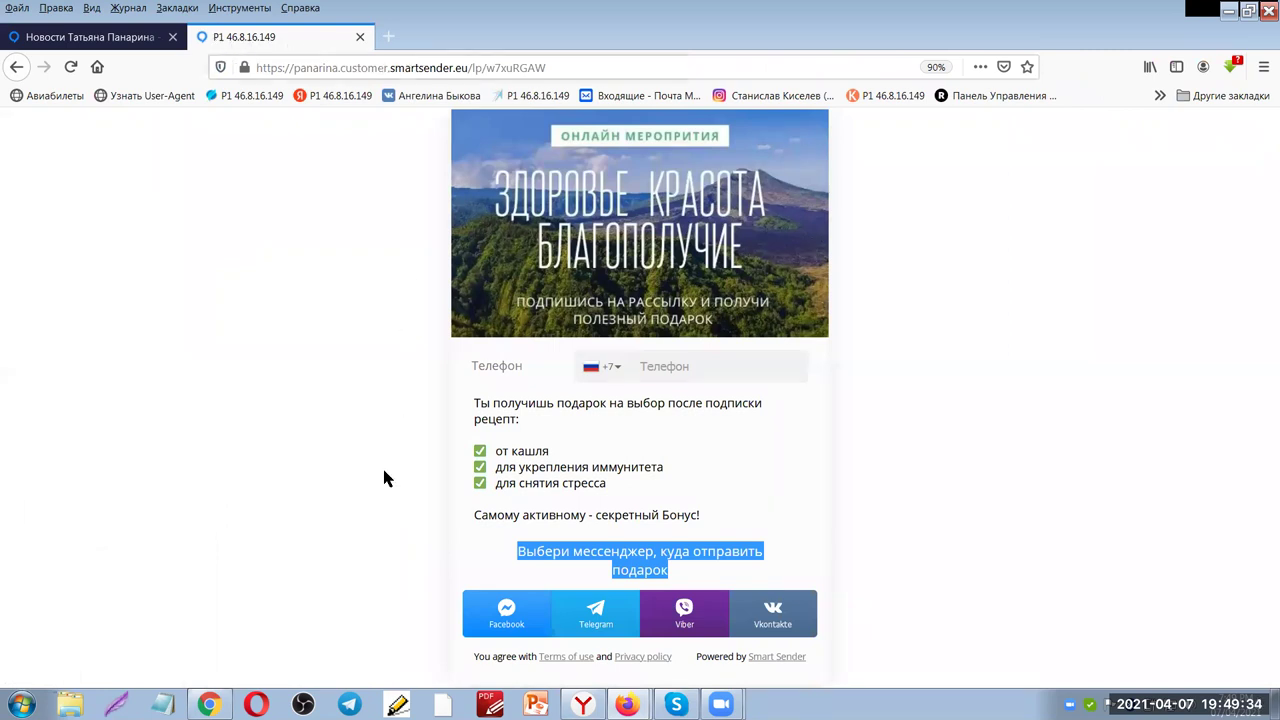
{"action": "mouse_move", "coordinate": [627, 704]}
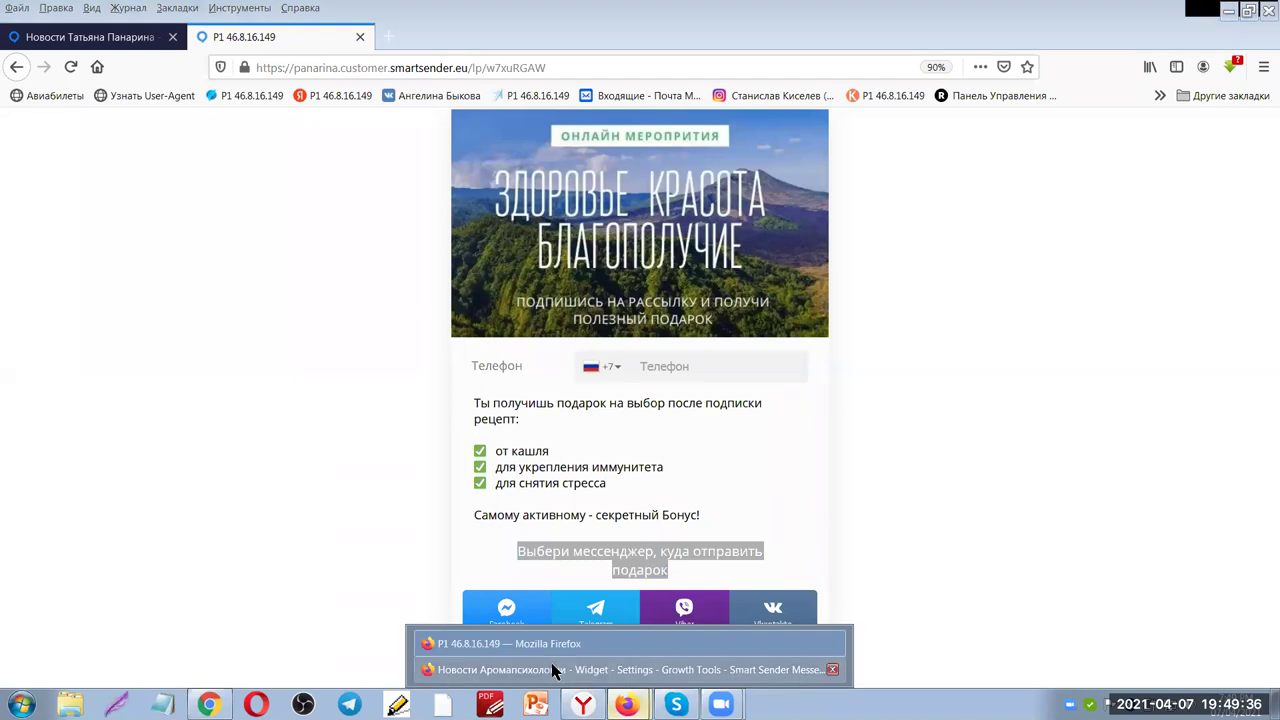
{"action": "left_click", "coordinate": [560, 656]}
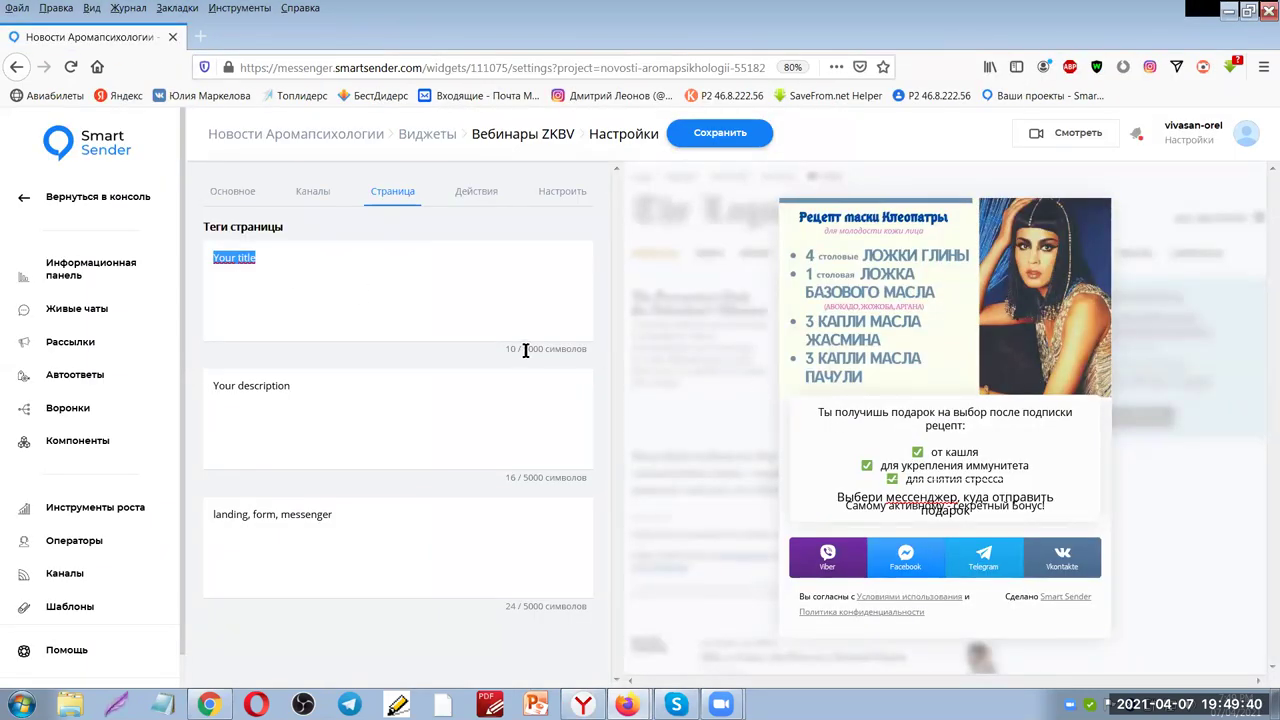
Start the page title and clear the placeholder description and the landing, form, messenger keywords
{"action": "type", "text": "Апрол"}
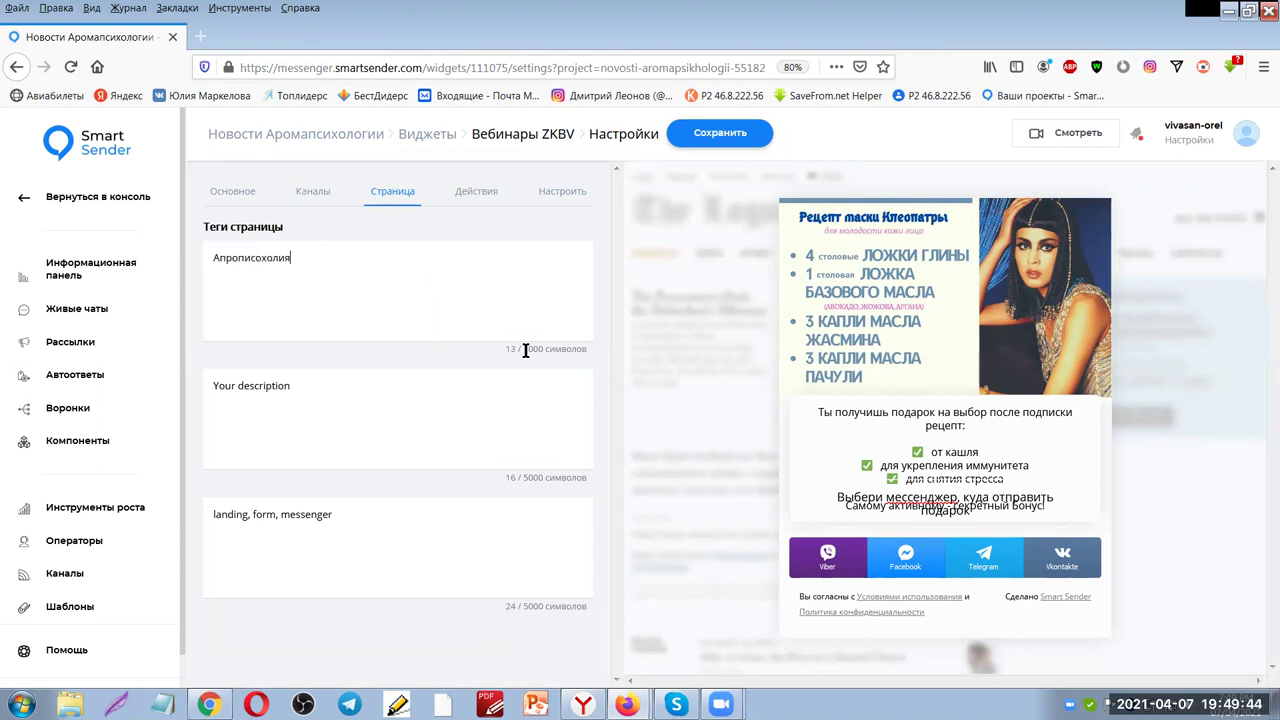
{"action": "left_click", "coordinate": [226, 386]}
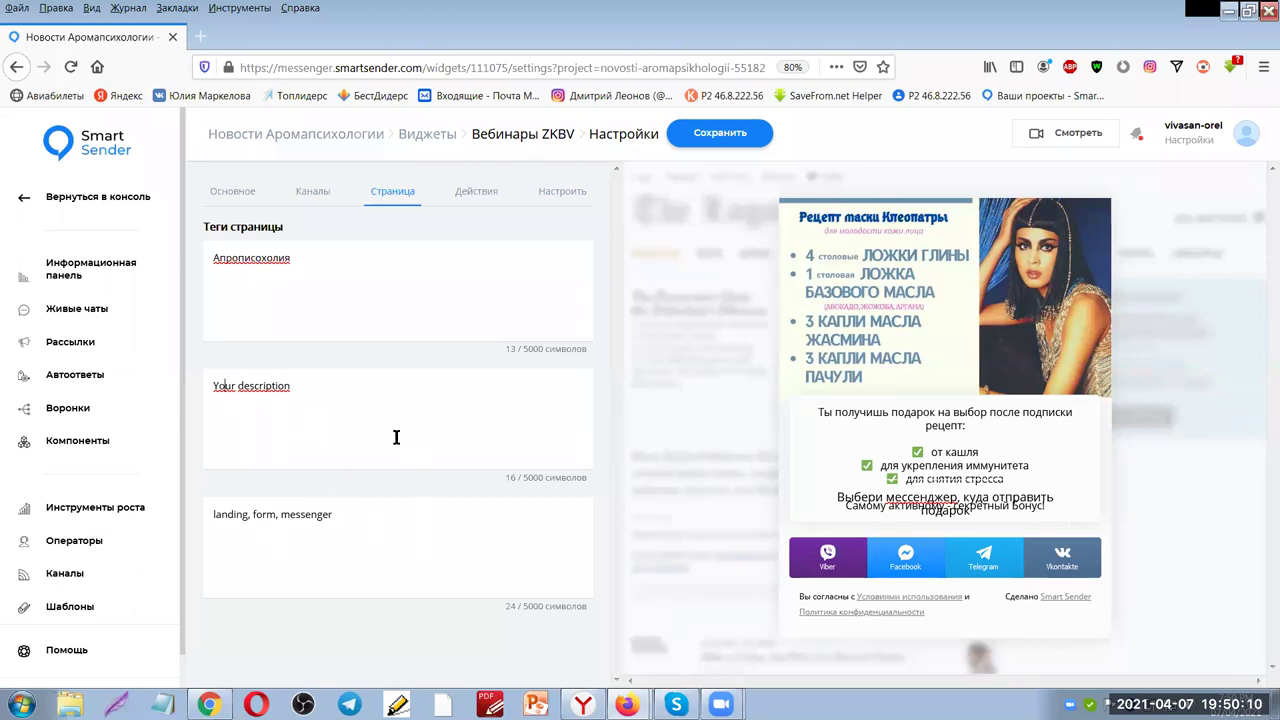
{"action": "left_click_drag", "start_coordinate": [316, 386], "coordinate": [122, 386]}
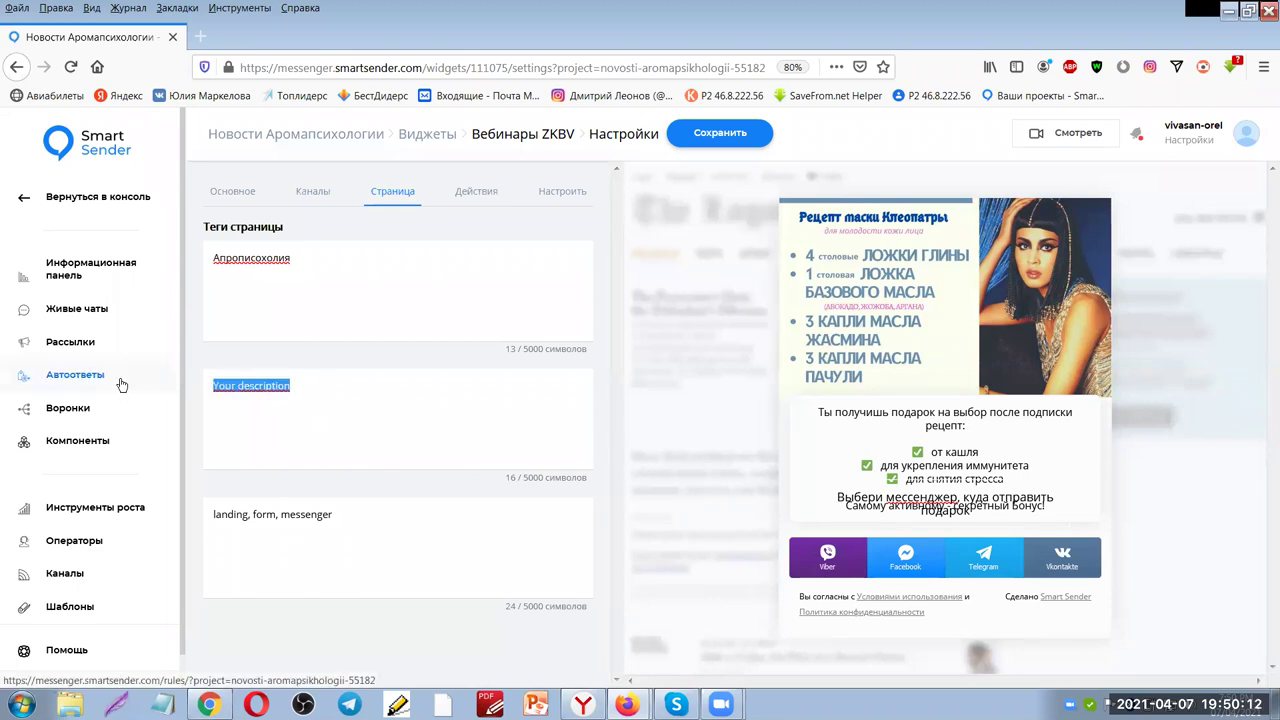
{"action": "key", "text": "BackSpace"}
{"action": "left_click_drag", "start_coordinate": [332, 514], "coordinate": [170, 512]}
{"action": "key", "text": "BackSpace"}
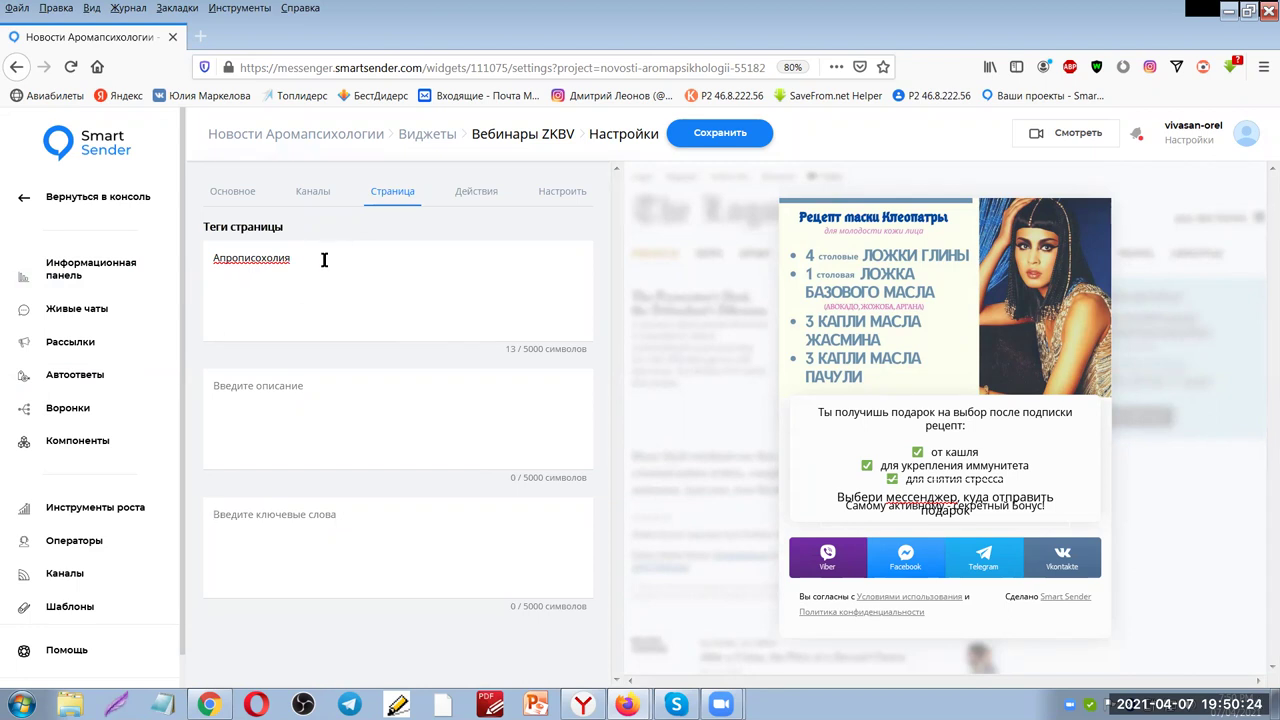
Retype the page title as 'Вебинары ZKBV', fixing a typo
{"action": "left_click_drag", "start_coordinate": [306, 257], "coordinate": [156, 261]}
{"action": "type", "text": "Вебинары ZKBV"}
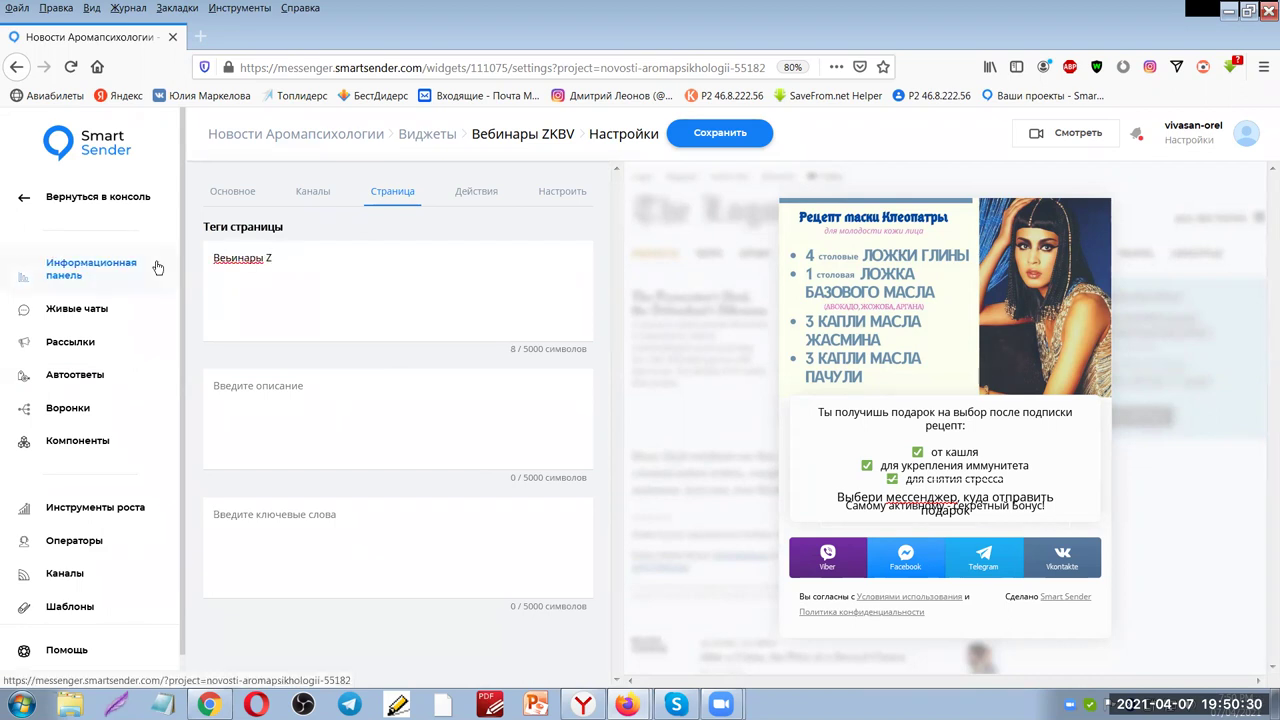
{"action": "left_click", "coordinate": [229, 264]}
{"action": "key", "text": "BackSpace"}
{"action": "type", "text": "б"}
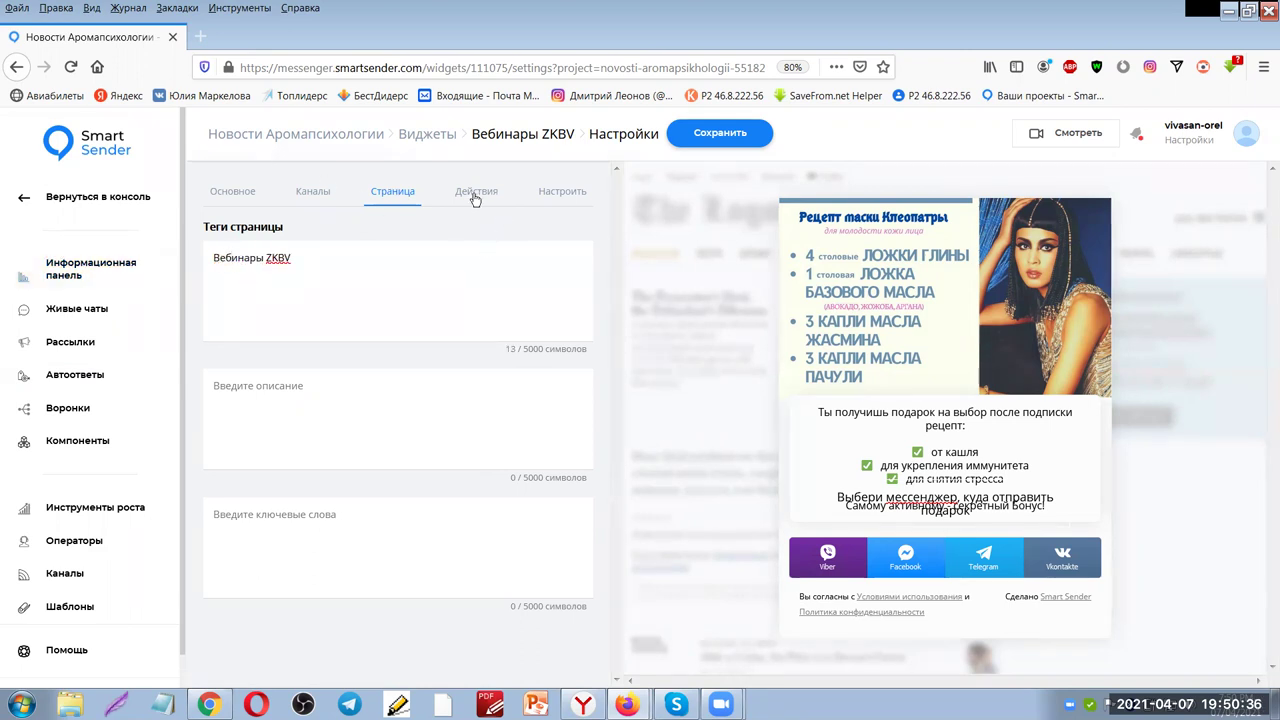
Add a 'Подписать на воронку' action in the Действия tab and continue to funnel selection
{"action": "left_click", "coordinate": [474, 195]}
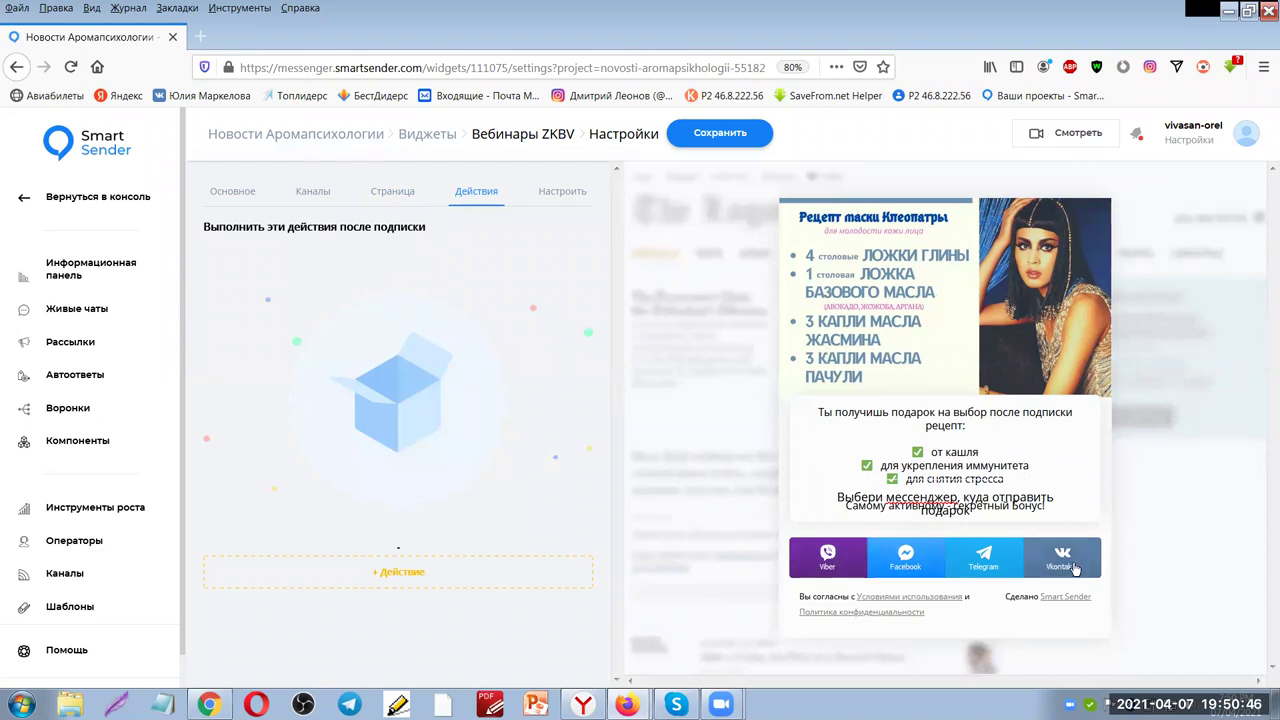
{"action": "left_click", "coordinate": [408, 574]}
{"action": "left_click", "coordinate": [587, 418]}
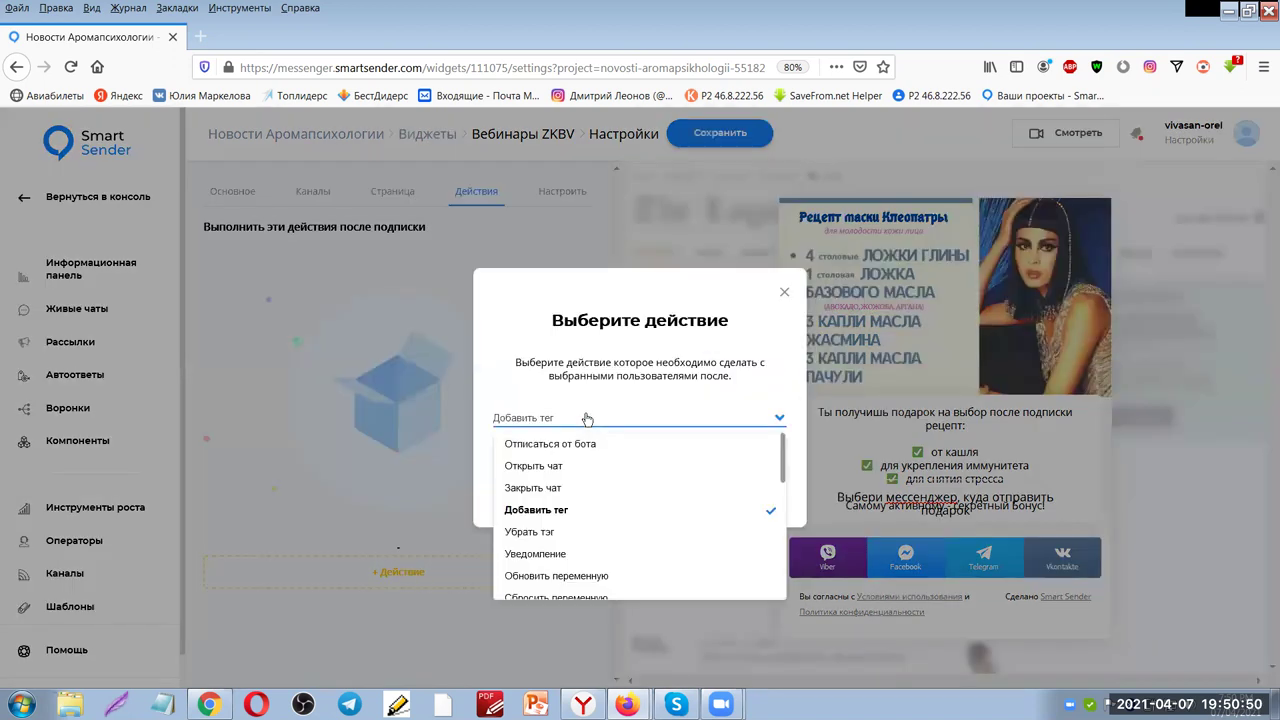
{"action": "scroll", "coordinate": [649, 493], "scroll_direction": "down", "scroll_amount": 1}
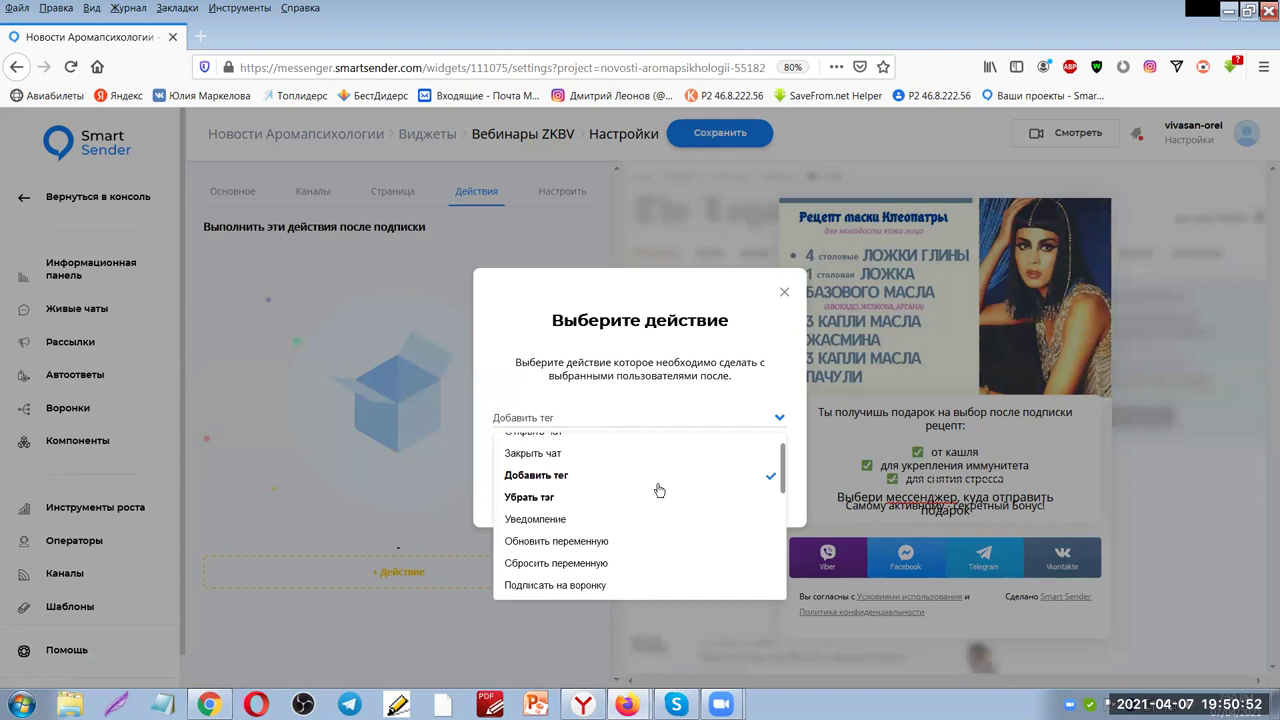
{"action": "scroll", "coordinate": [668, 496], "scroll_direction": "down", "scroll_amount": 1}
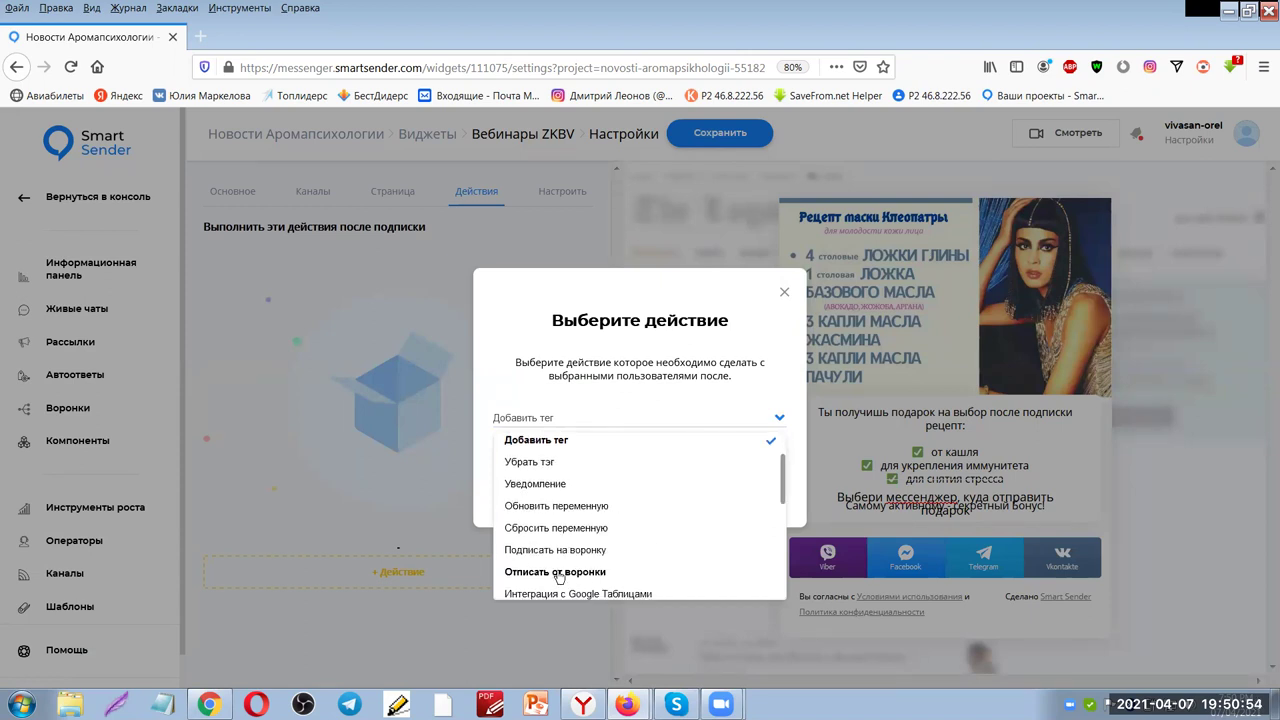
{"action": "left_click", "coordinate": [531, 551]}
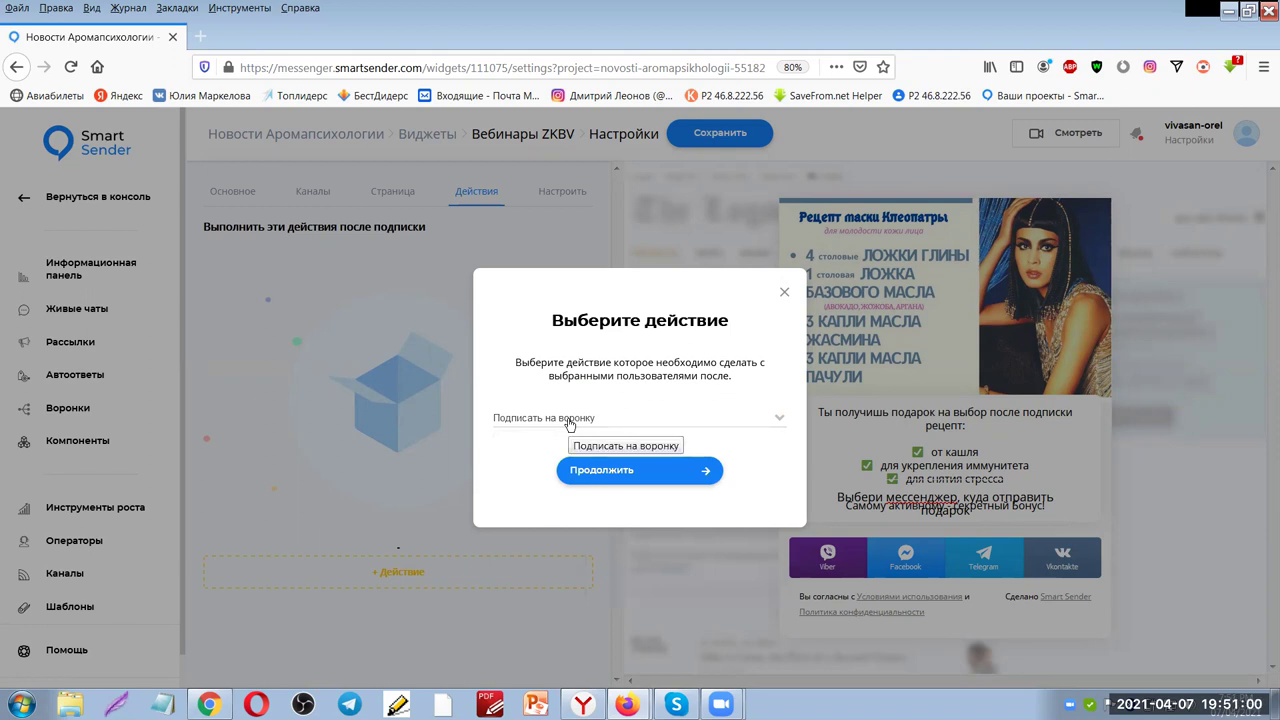
{"action": "left_click", "coordinate": [631, 472]}
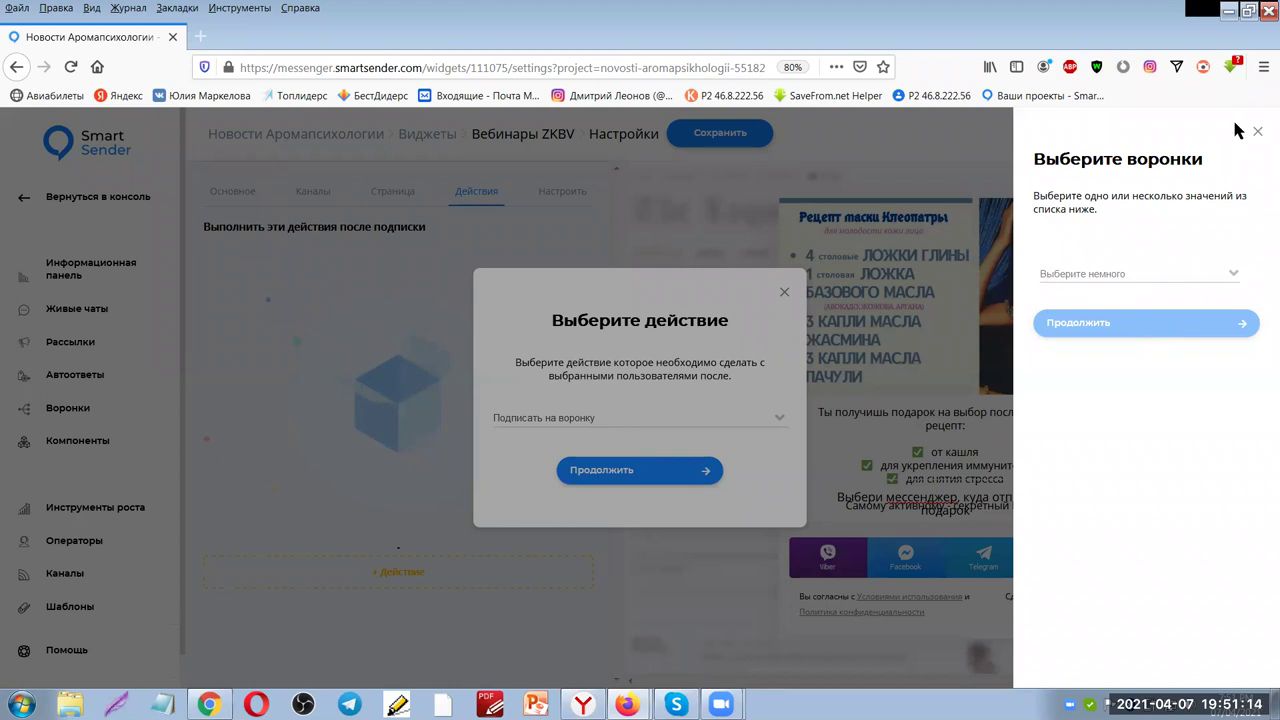
Choose the 'Подписка на вебинары ZKBV' funnel for the action and confirm it
{"action": "left_click", "coordinate": [1236, 275]}
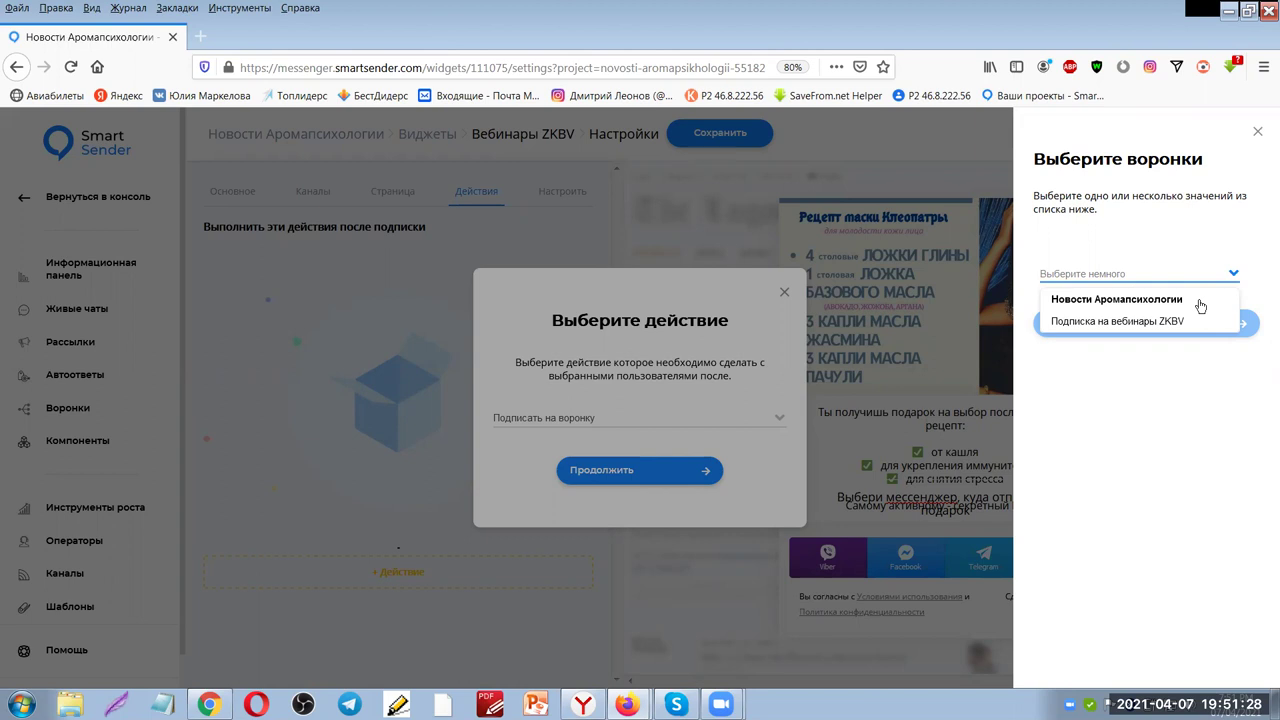
{"action": "left_click", "coordinate": [1101, 321]}
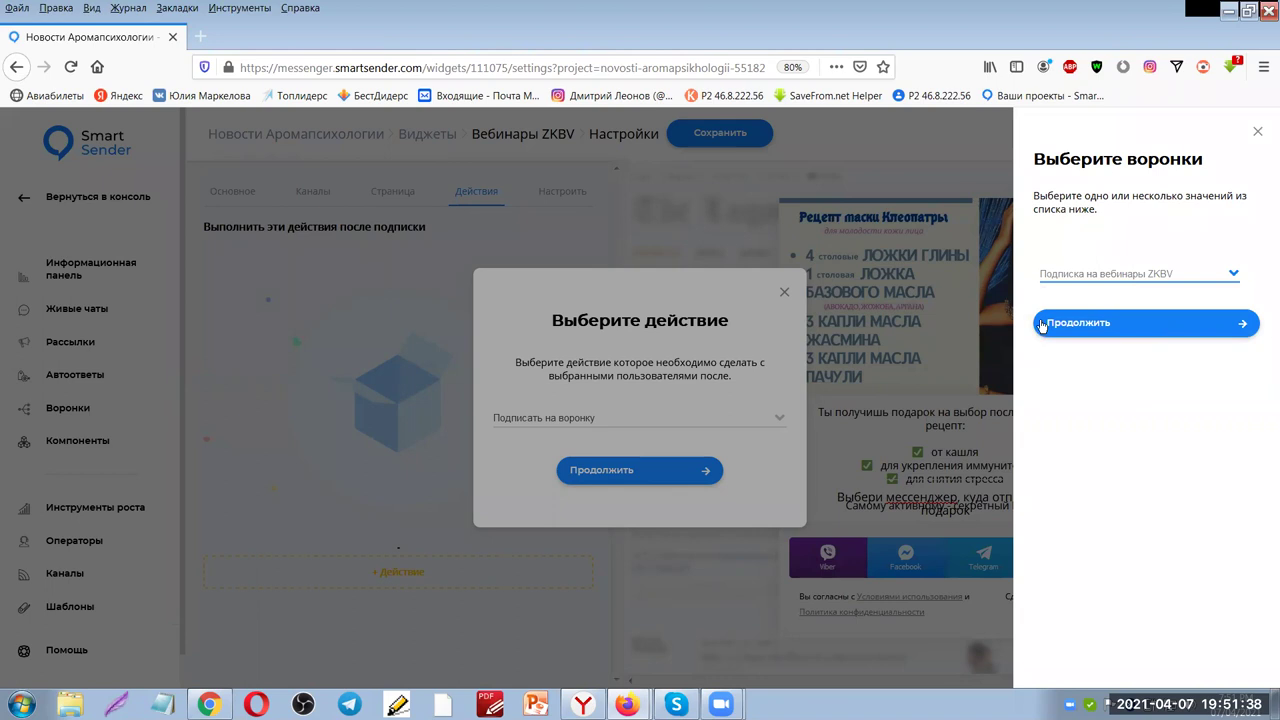
{"action": "left_click", "coordinate": [1101, 325]}
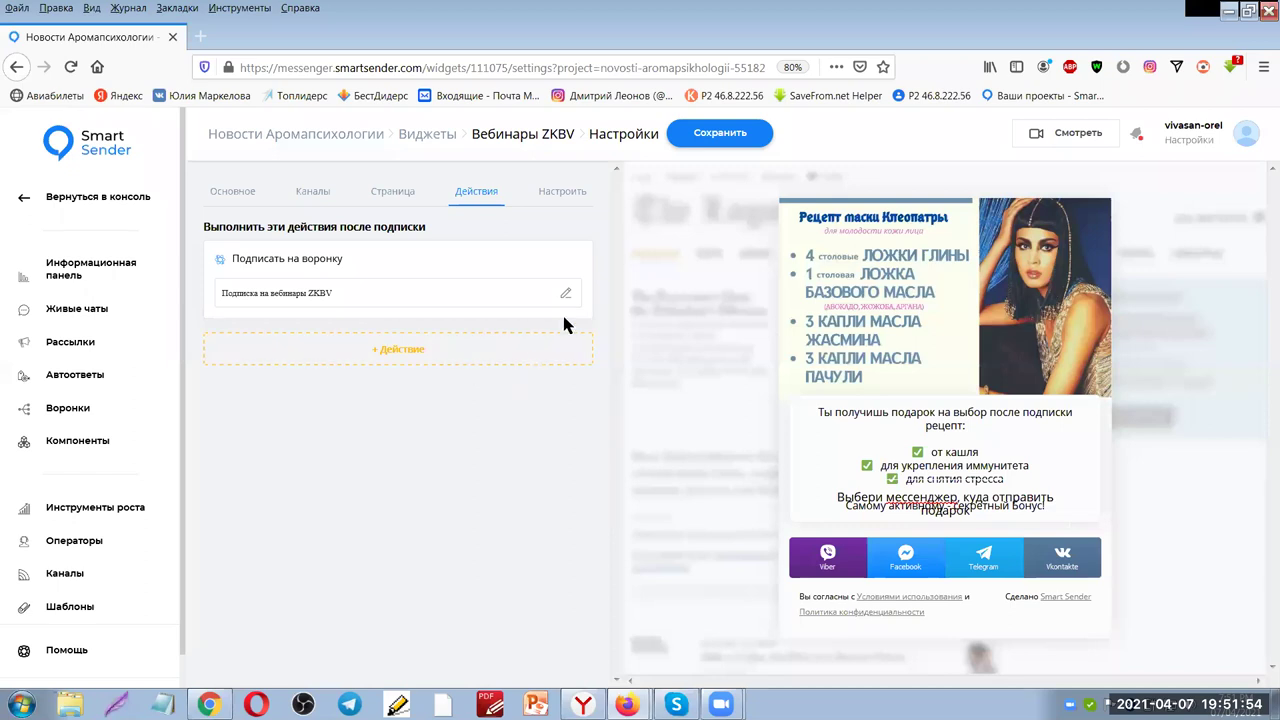
{"action": "left_click", "coordinate": [562, 193]}
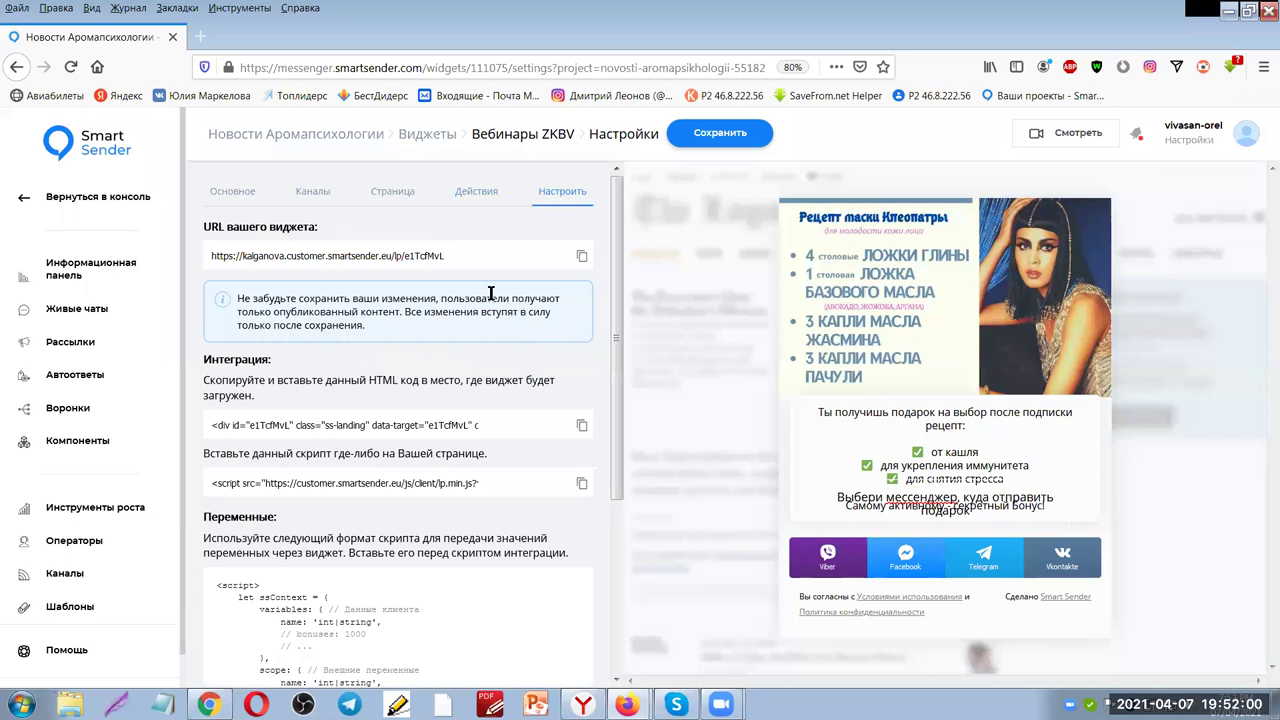
Copy the widget's public URL from the Настроить settings
{"action": "scroll", "coordinate": [590, 437], "scroll_direction": "down", "scroll_amount": 3}
{"action": "scroll", "coordinate": [600, 423], "scroll_direction": "up", "scroll_amount": 3}
{"action": "scroll", "coordinate": [455, 490], "scroll_direction": "down", "scroll_amount": 3}
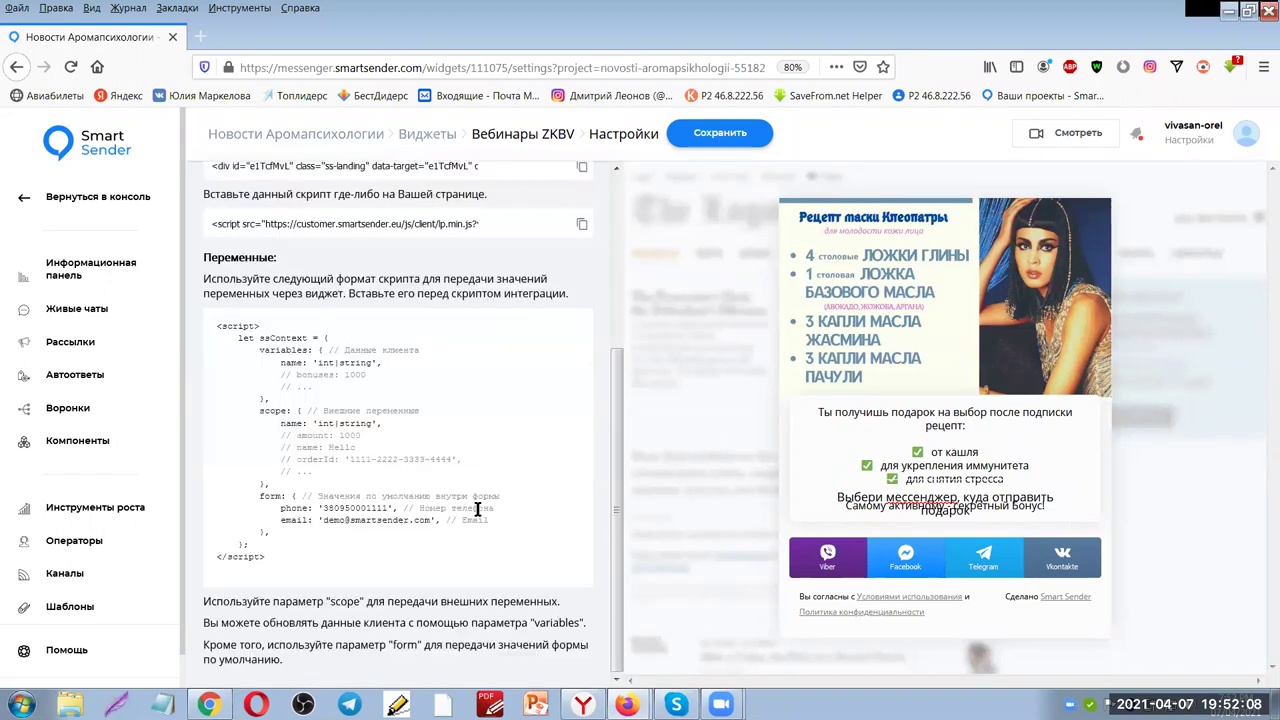
{"action": "scroll", "coordinate": [492, 516], "scroll_direction": "up", "scroll_amount": 3}
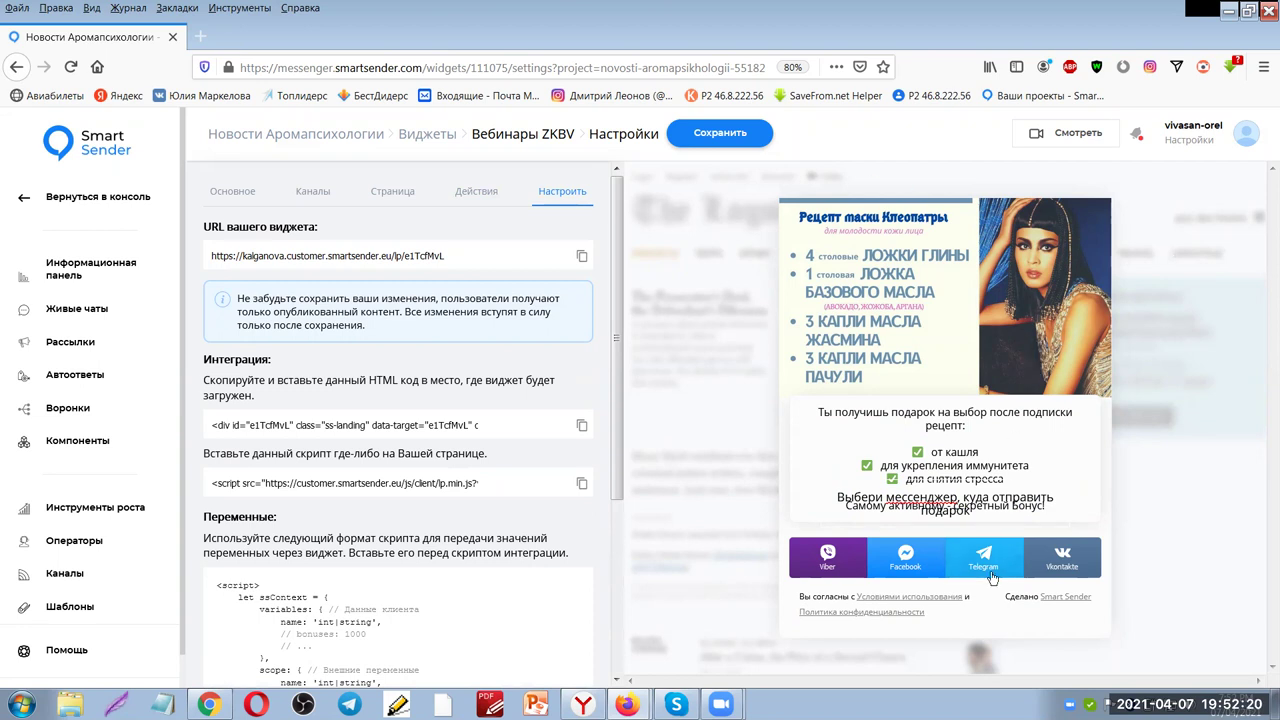
{"action": "scroll", "coordinate": [424, 540], "scroll_direction": "down", "scroll_amount": 3}
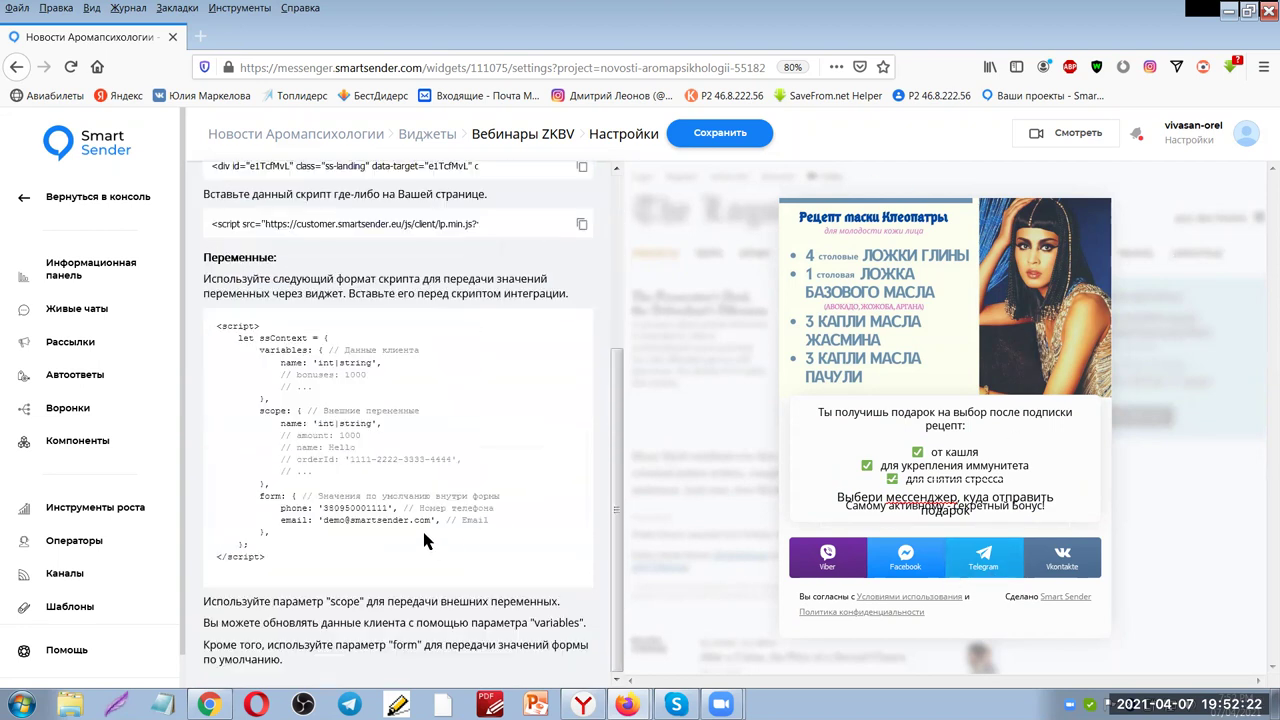
{"action": "scroll", "coordinate": [500, 362], "scroll_direction": "up", "scroll_amount": 3}
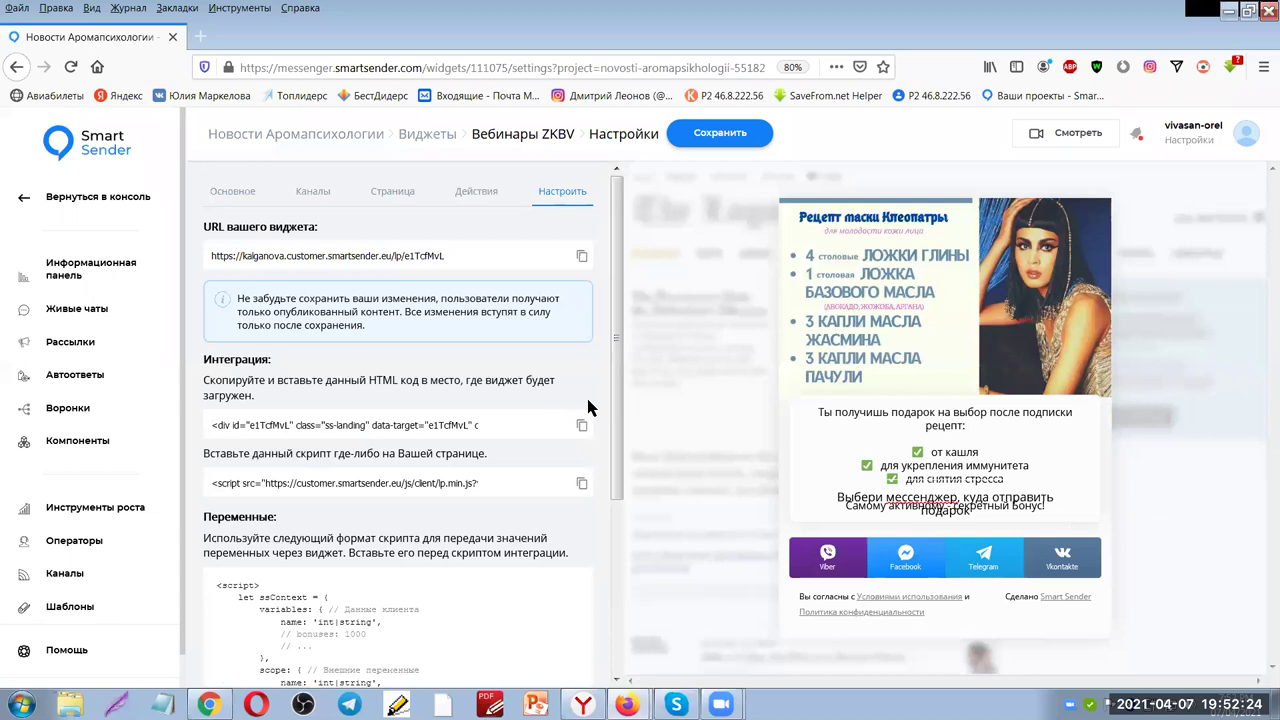
{"action": "left_click_drag", "start_coordinate": [465, 257], "coordinate": [196, 259]}
{"action": "right_click", "coordinate": [324, 258]}
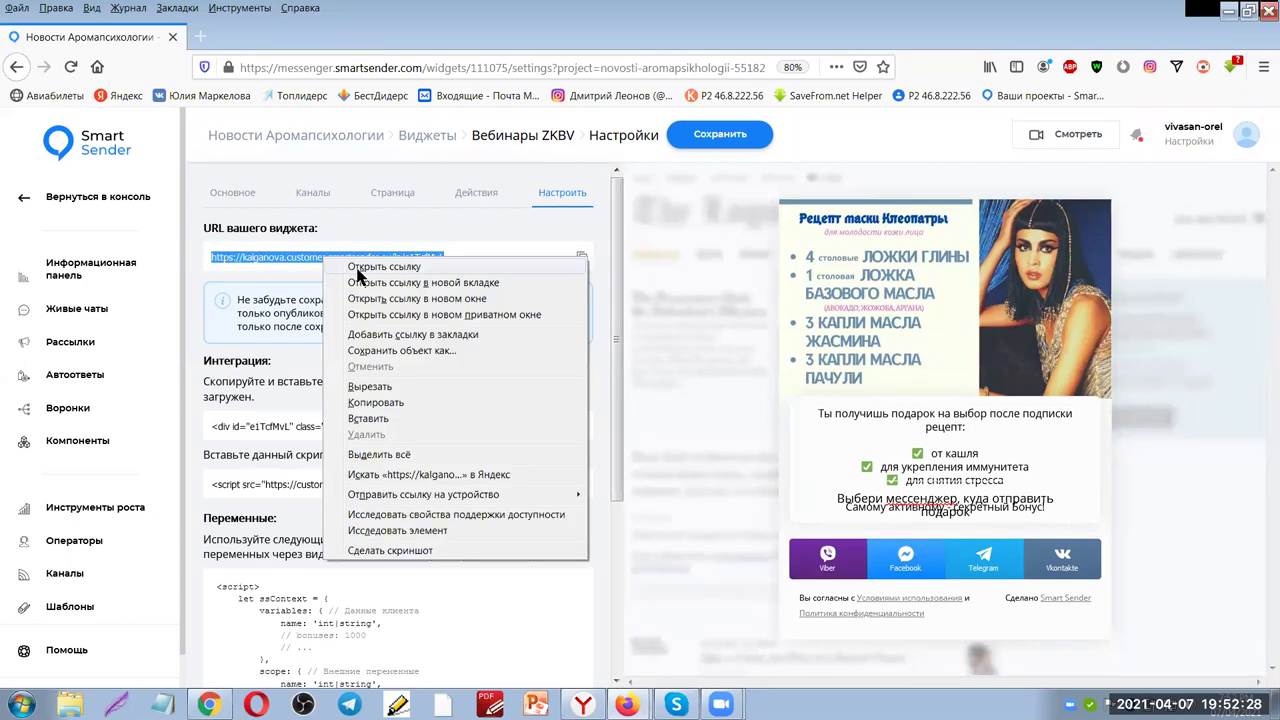
{"action": "left_click", "coordinate": [366, 404]}
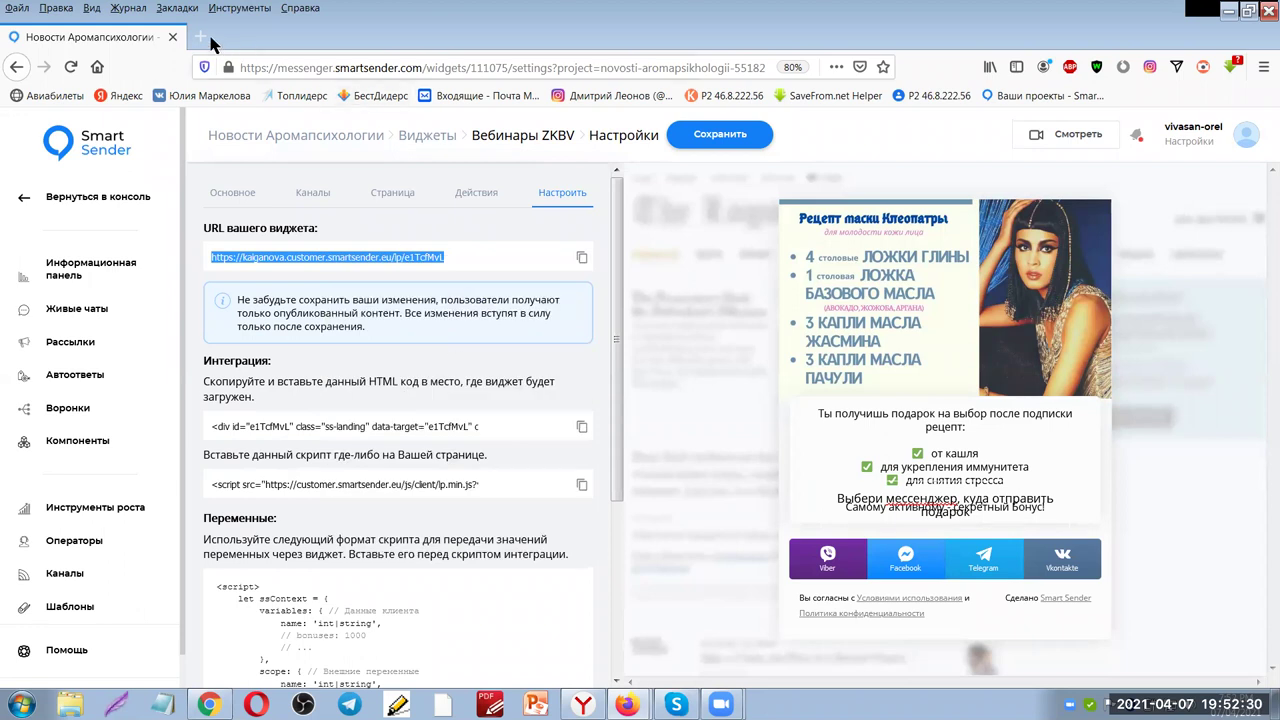
Try saving the widget twice; it fails asking for SEO keywords
{"action": "left_click", "coordinate": [735, 136]}
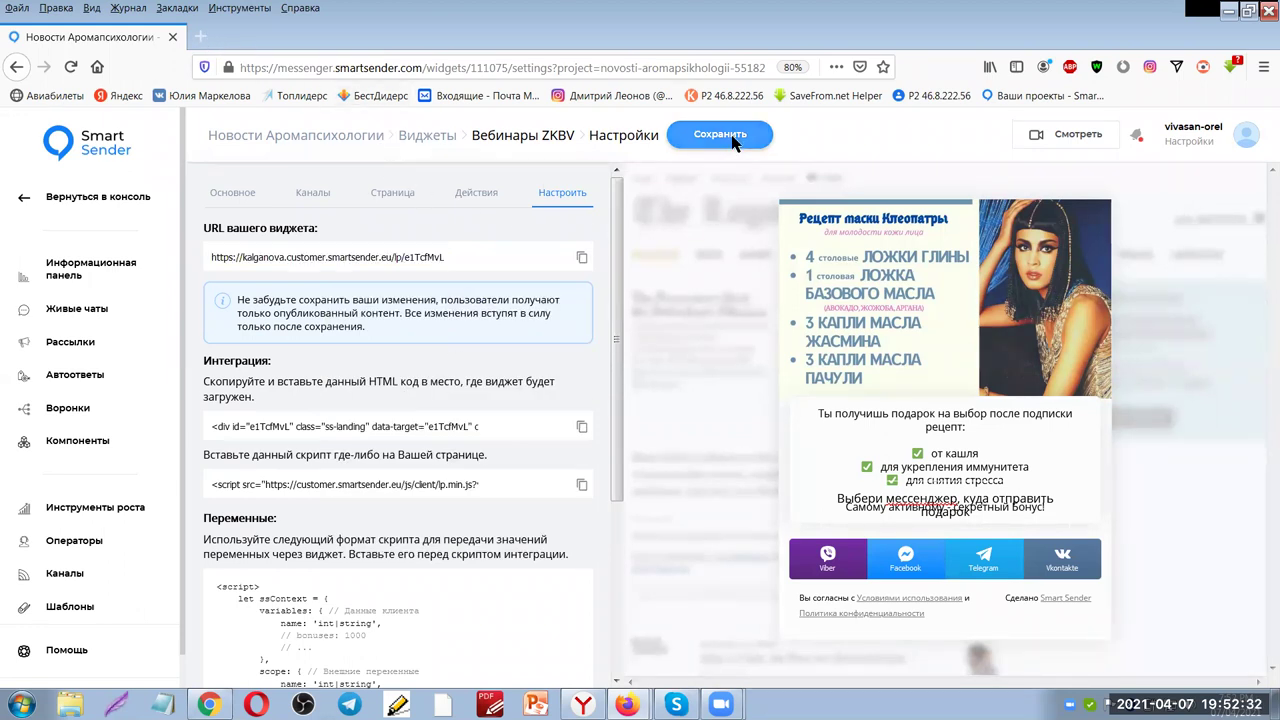
{"action": "left_click", "coordinate": [619, 449]}
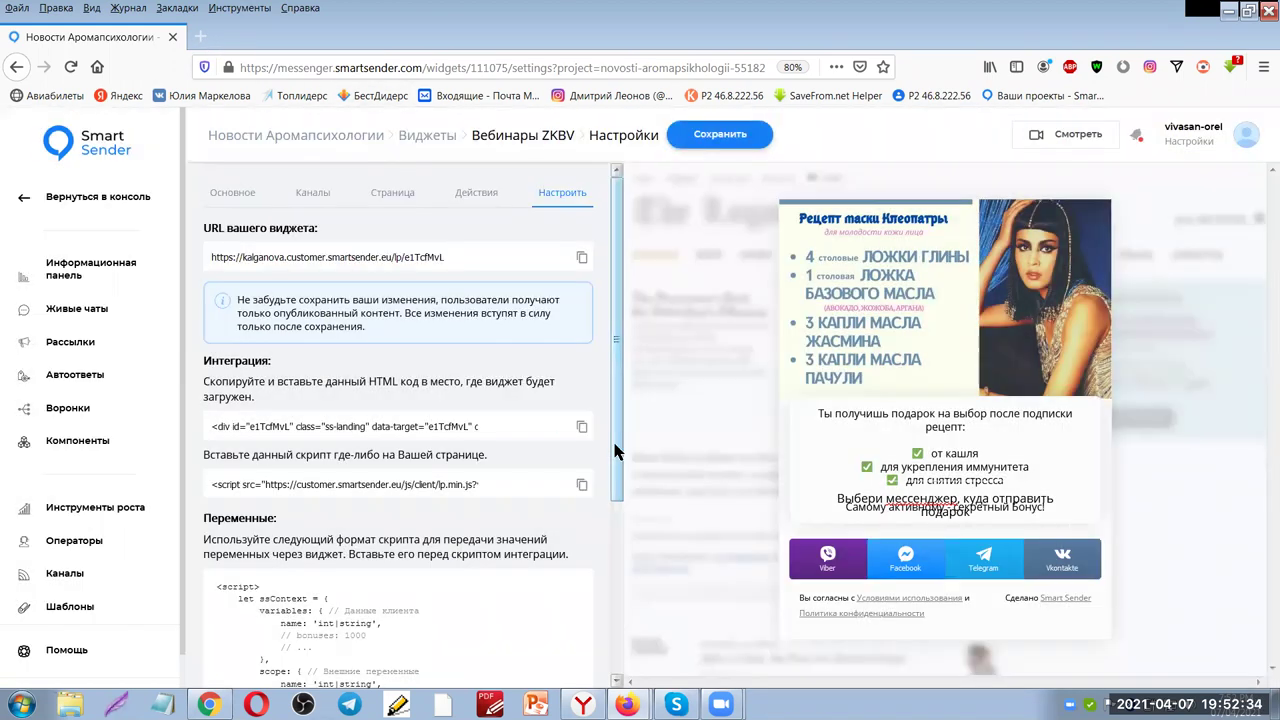
{"action": "left_click", "coordinate": [716, 156]}
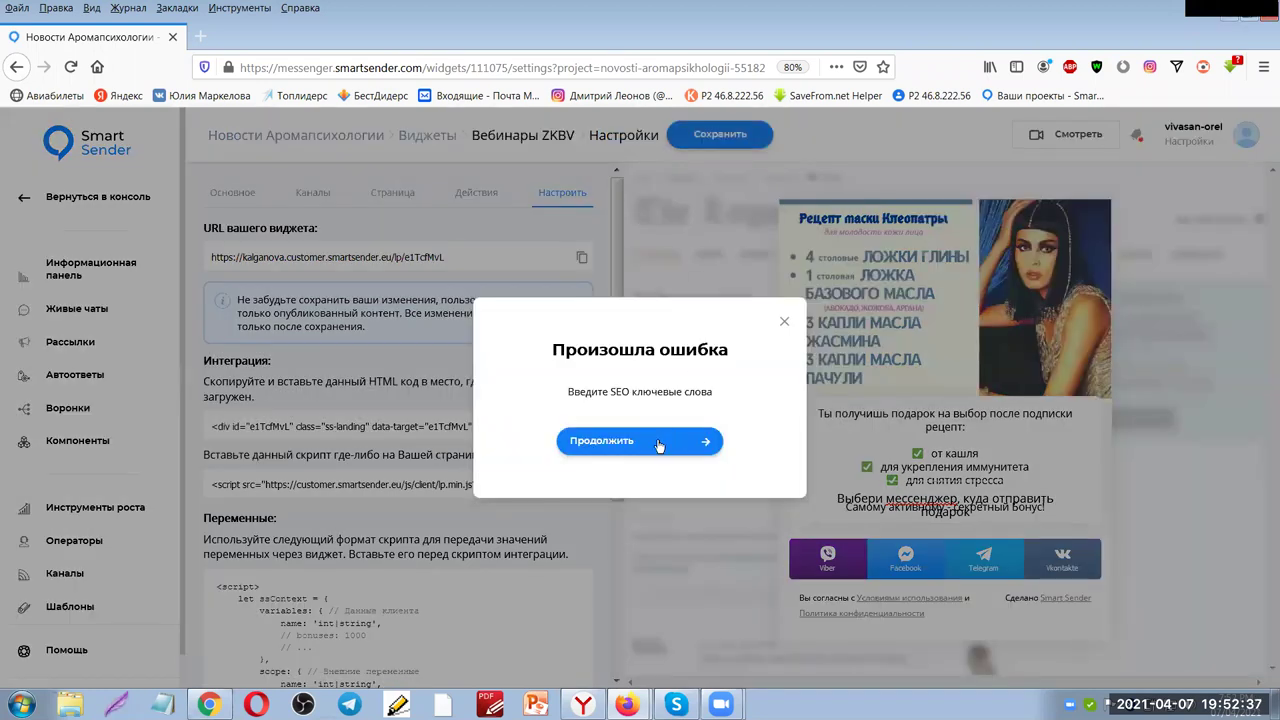
Enter 'аромвписхолия' as the page keywords on the Страница tab and try saving again
{"action": "left_click", "coordinate": [350, 244]}
{"action": "left_click", "coordinate": [396, 193]}
{"action": "left_click", "coordinate": [223, 516]}
{"action": "type", "text": "a"}
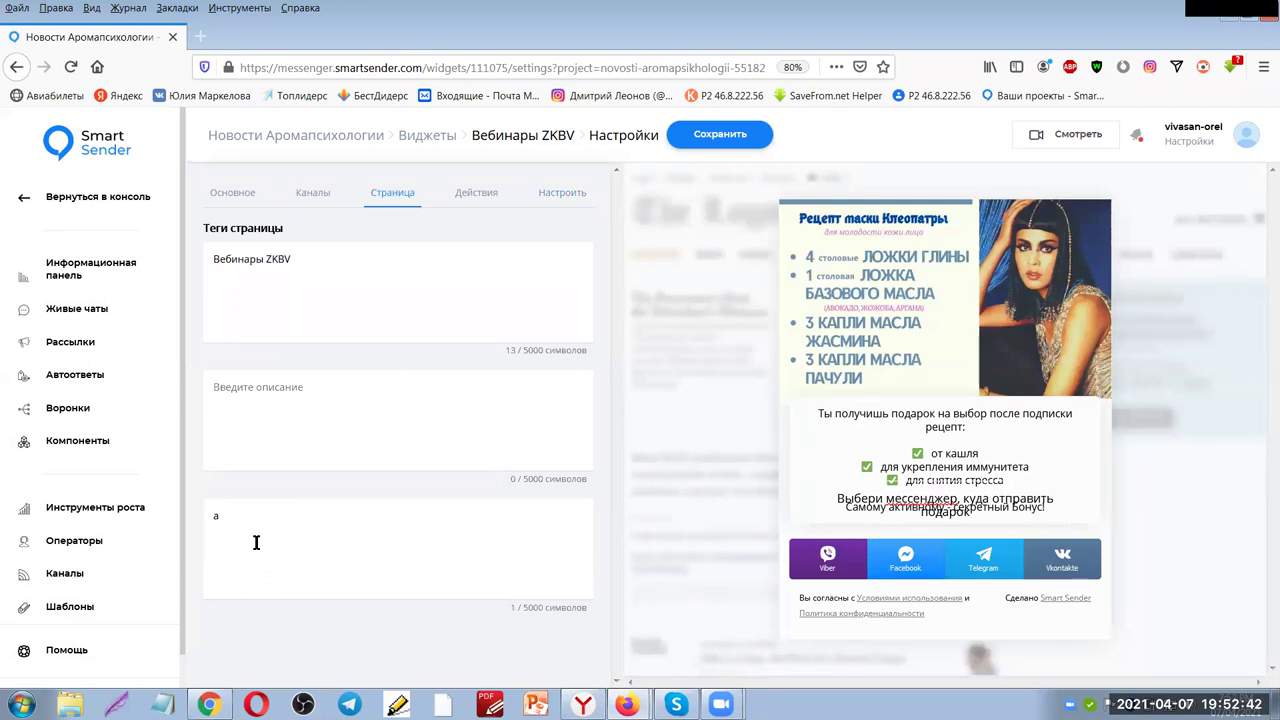
{"action": "type", "text": "ромвписхолия"}
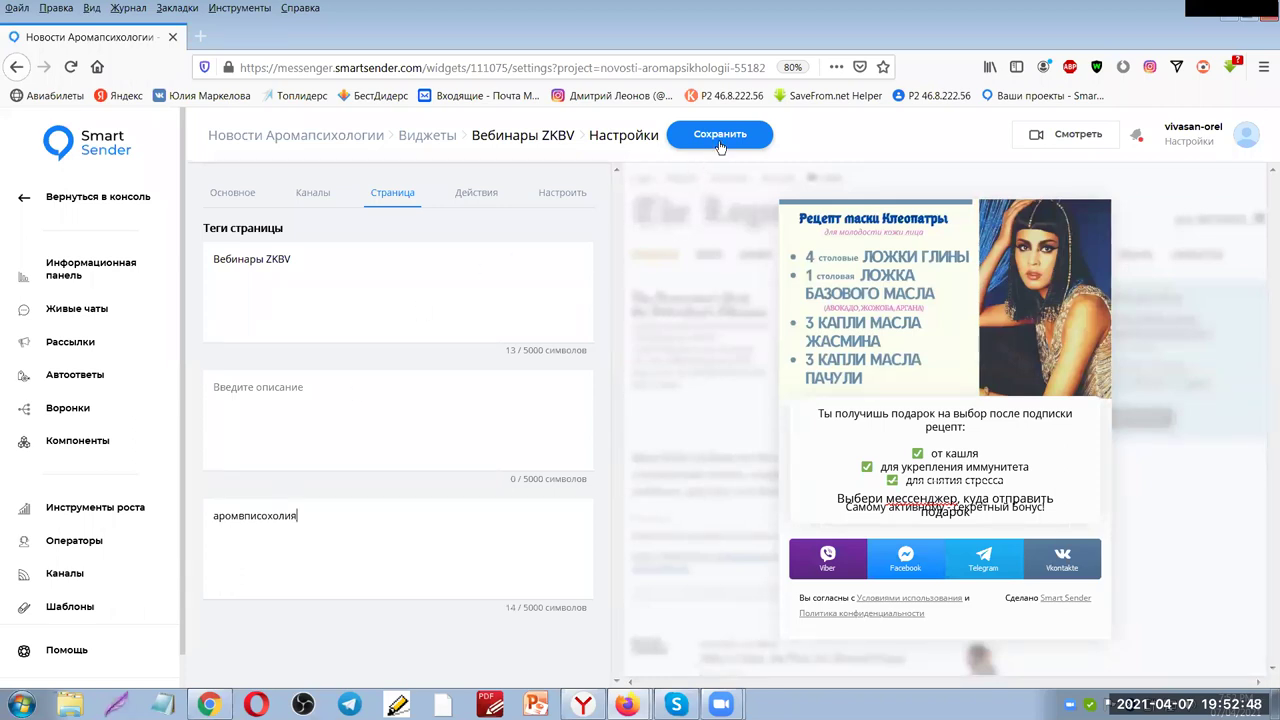
{"action": "left_click", "coordinate": [720, 146]}
{"action": "left_click", "coordinate": [618, 437]}
Copy the keywords into the page description and save the widget successfully
{"action": "left_click", "coordinate": [224, 392]}
{"action": "left_click_drag", "start_coordinate": [308, 519], "coordinate": [184, 527]}
{"action": "left_click", "coordinate": [224, 392]}
{"action": "key", "text": "ctrl+v"}
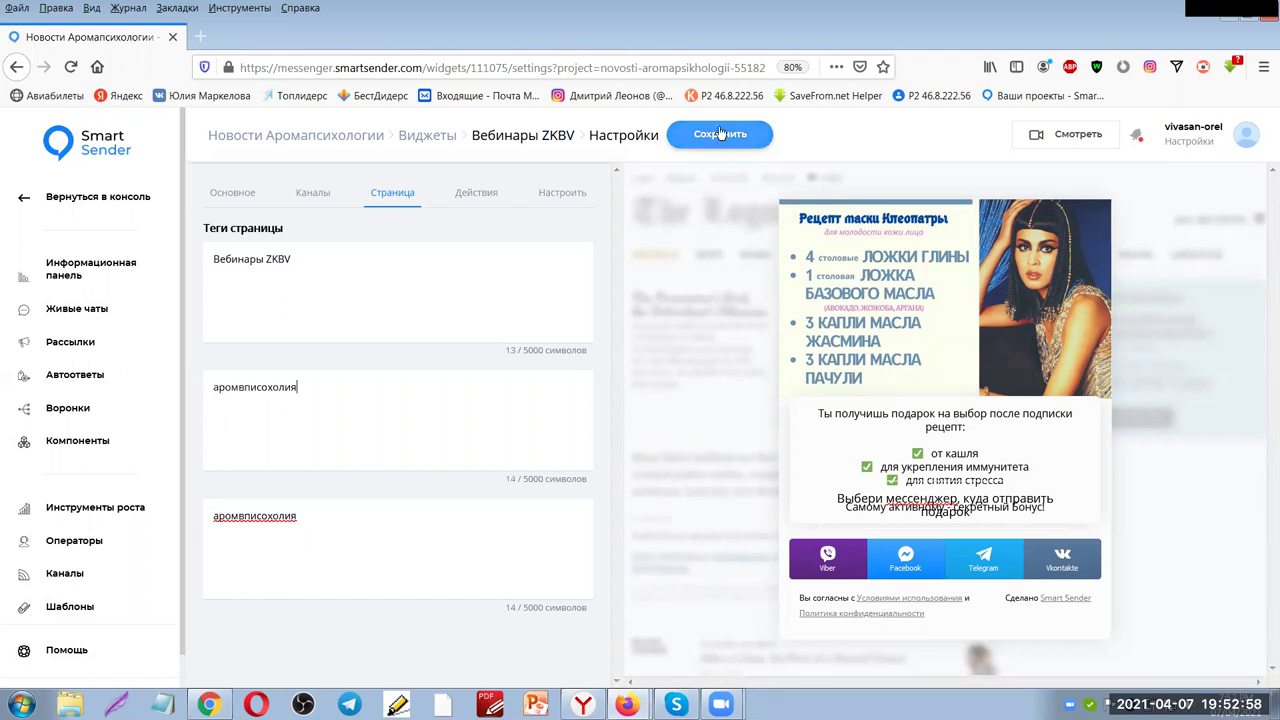
{"action": "left_click", "coordinate": [722, 134]}
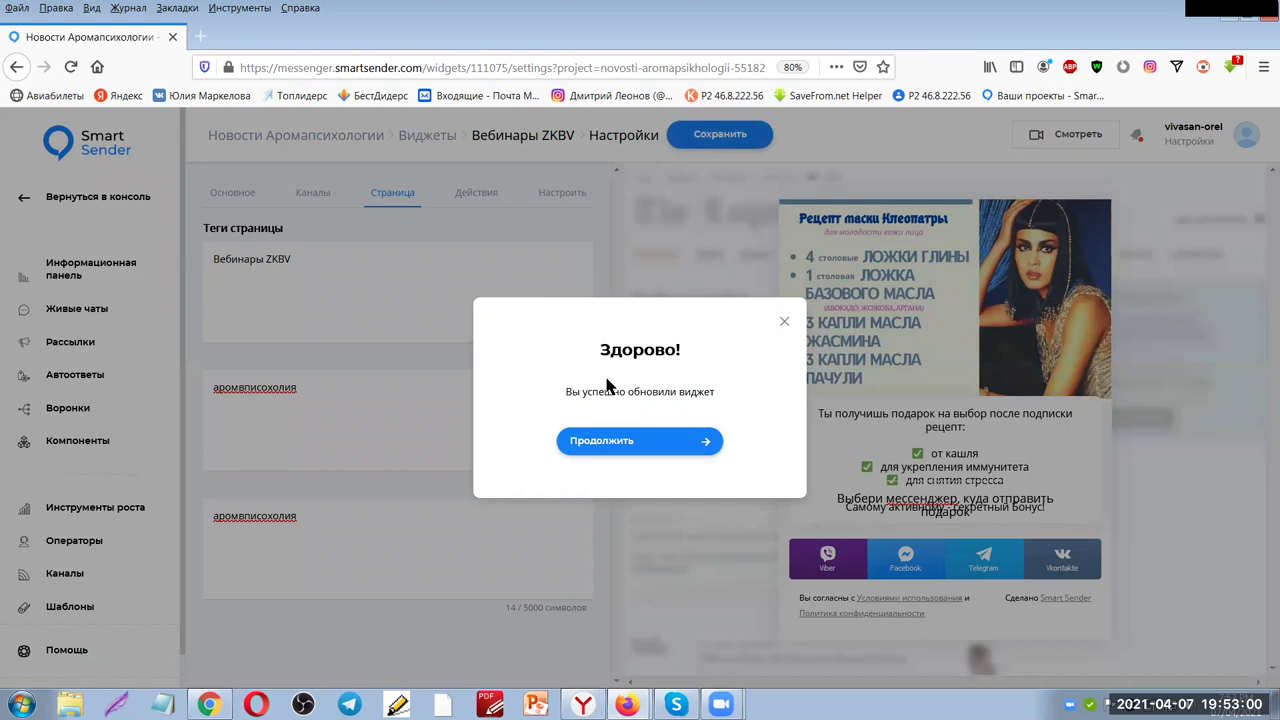
{"action": "left_click", "coordinate": [604, 442]}
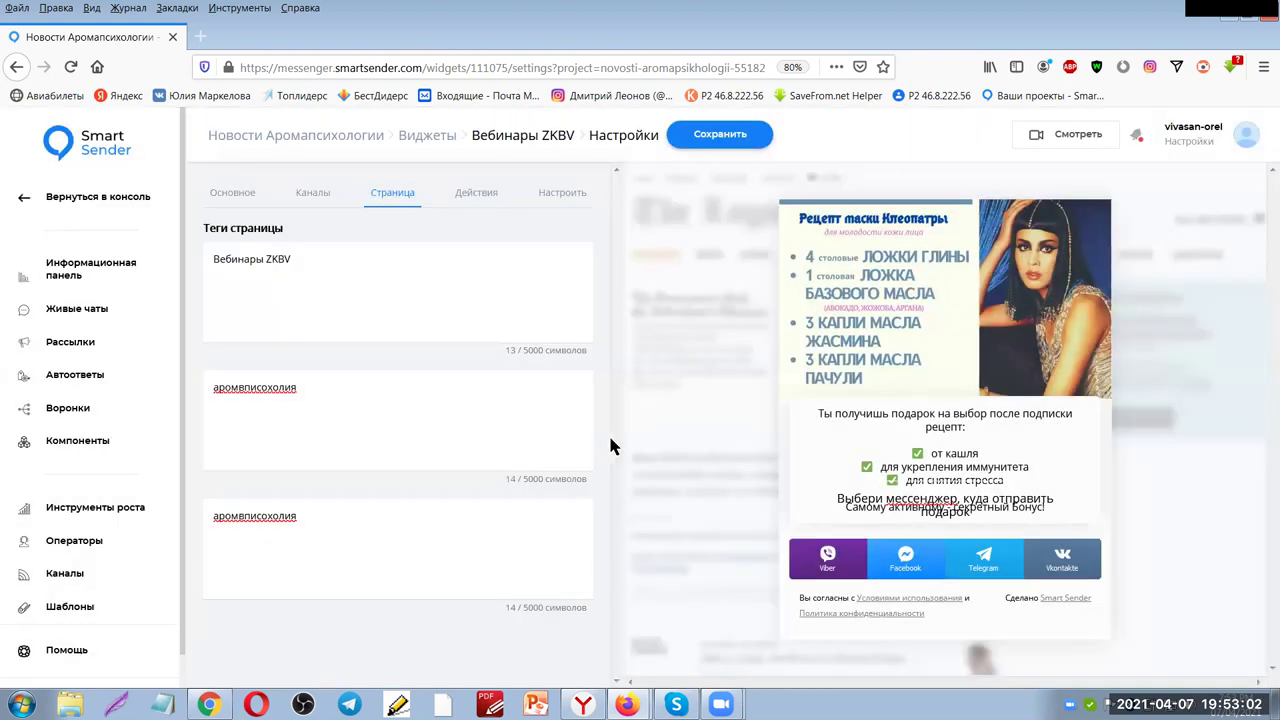
Copy the widget's public URL from the Настроить settings again
{"action": "left_click", "coordinate": [564, 194]}
{"action": "left_click_drag", "start_coordinate": [450, 257], "coordinate": [186, 257]}
{"action": "right_click", "coordinate": [336, 258]}
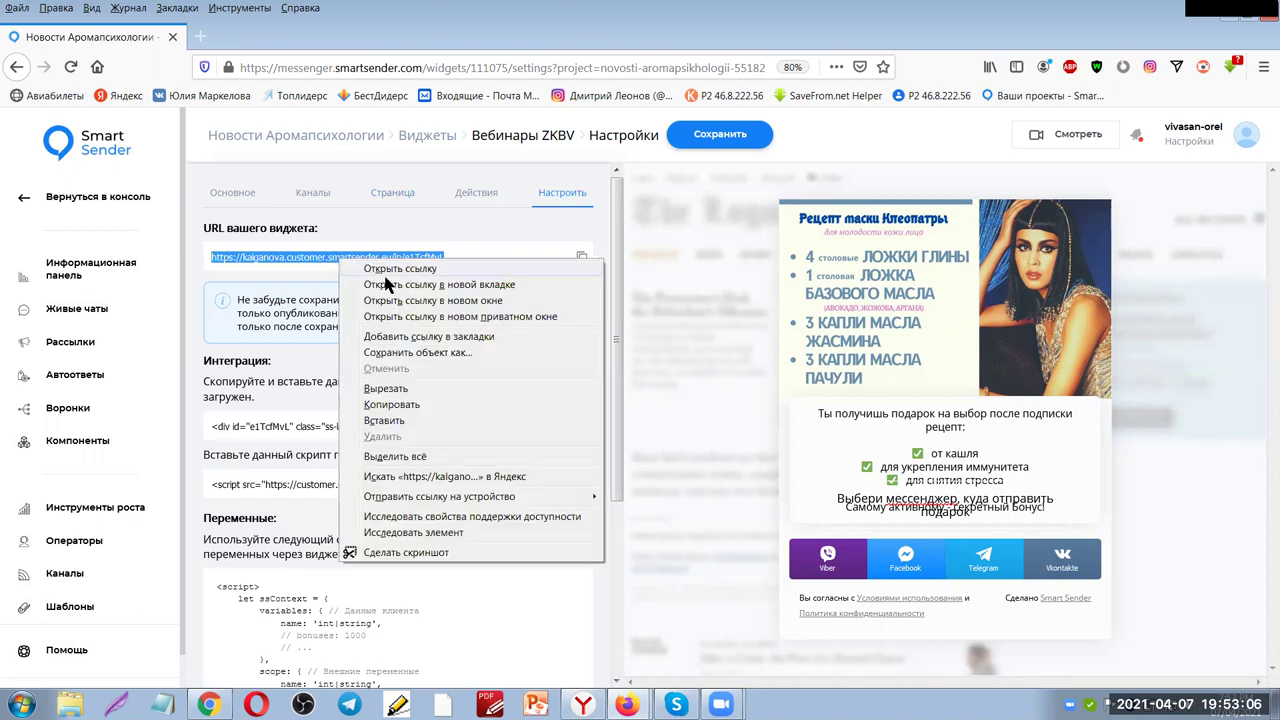
{"action": "left_click", "coordinate": [392, 404]}
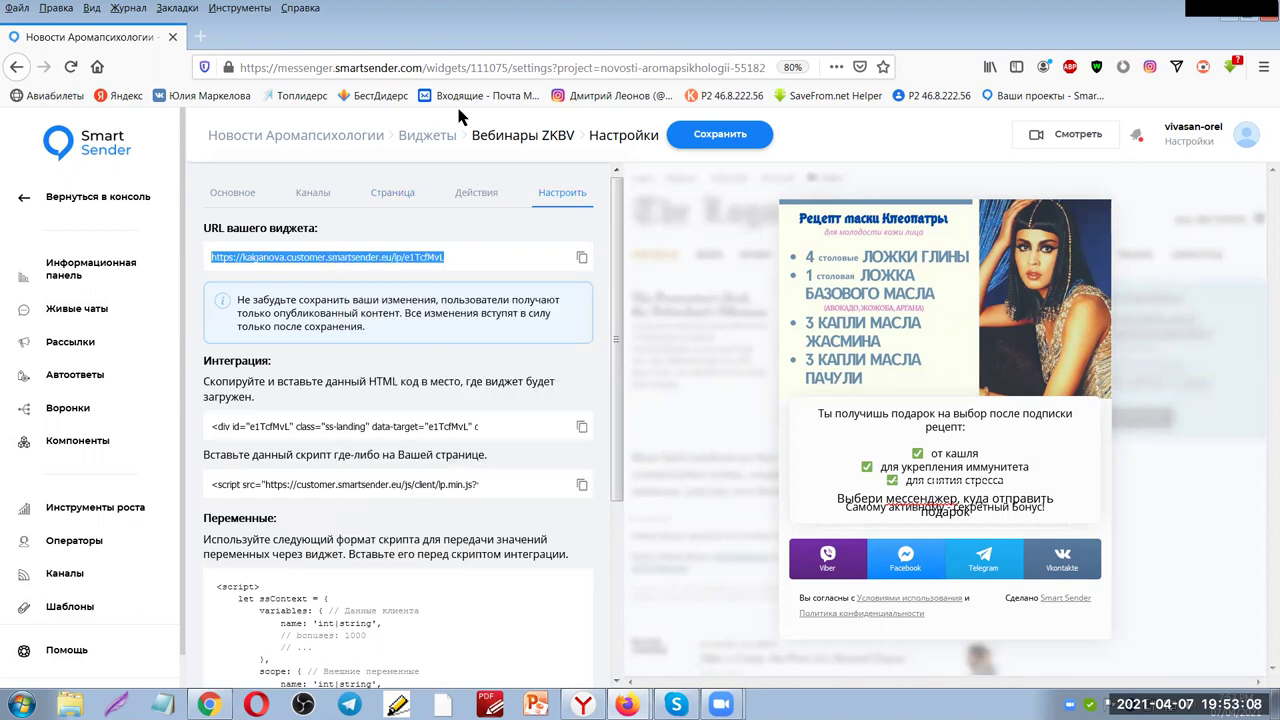
Load the URL in a new Firefox tab, look over the published page, then close the tab
{"action": "left_click", "coordinate": [206, 40]}
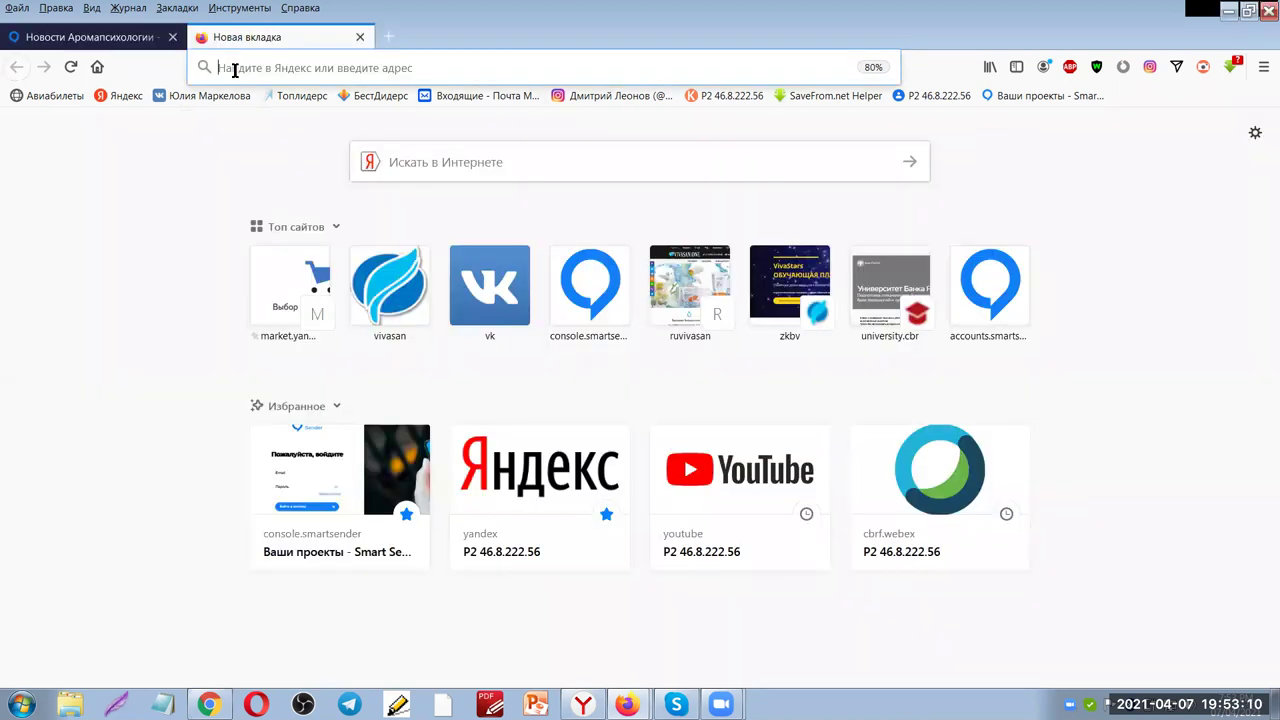
{"action": "key", "text": "ctrl+v"}
{"action": "key", "text": "Return"}
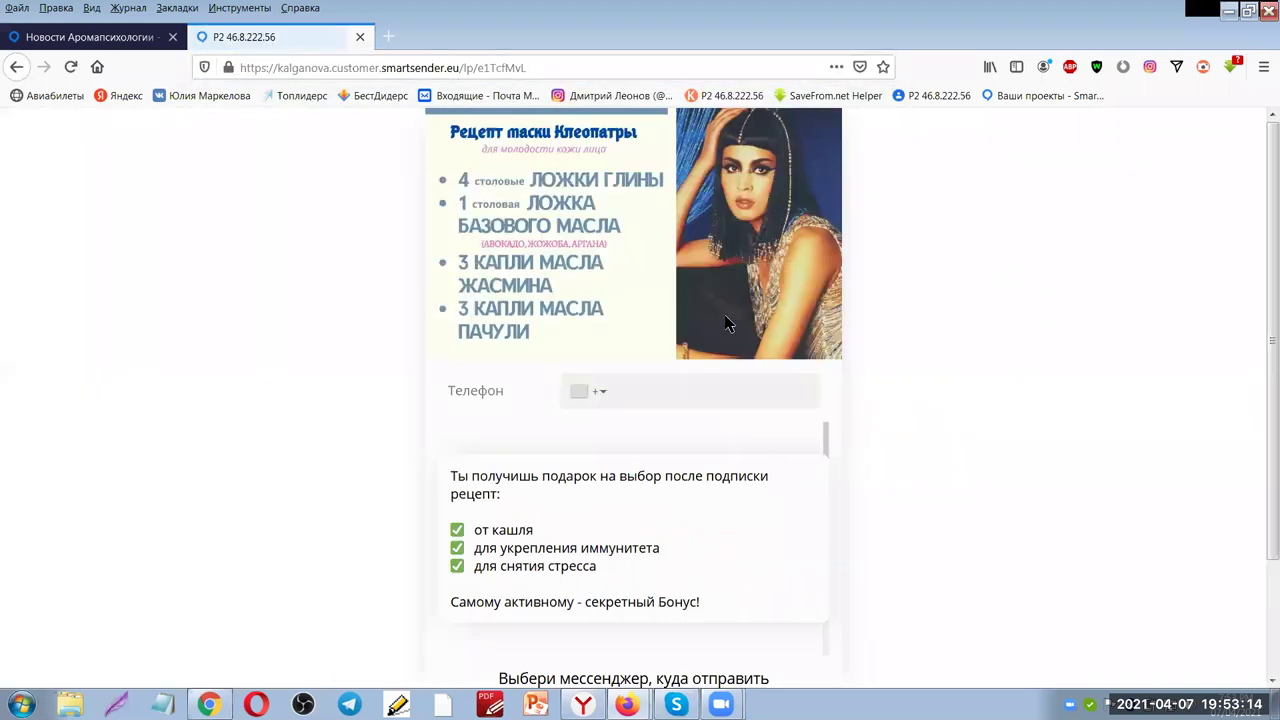
{"action": "scroll", "coordinate": [775, 380], "scroll_direction": "down", "scroll_amount": 3}
{"action": "scroll", "coordinate": [795, 420], "scroll_direction": "up", "scroll_amount": 3}
{"action": "scroll", "coordinate": [794, 415], "scroll_direction": "down", "scroll_amount": 3}
{"action": "scroll", "coordinate": [780, 415], "scroll_direction": "up", "scroll_amount": 3}
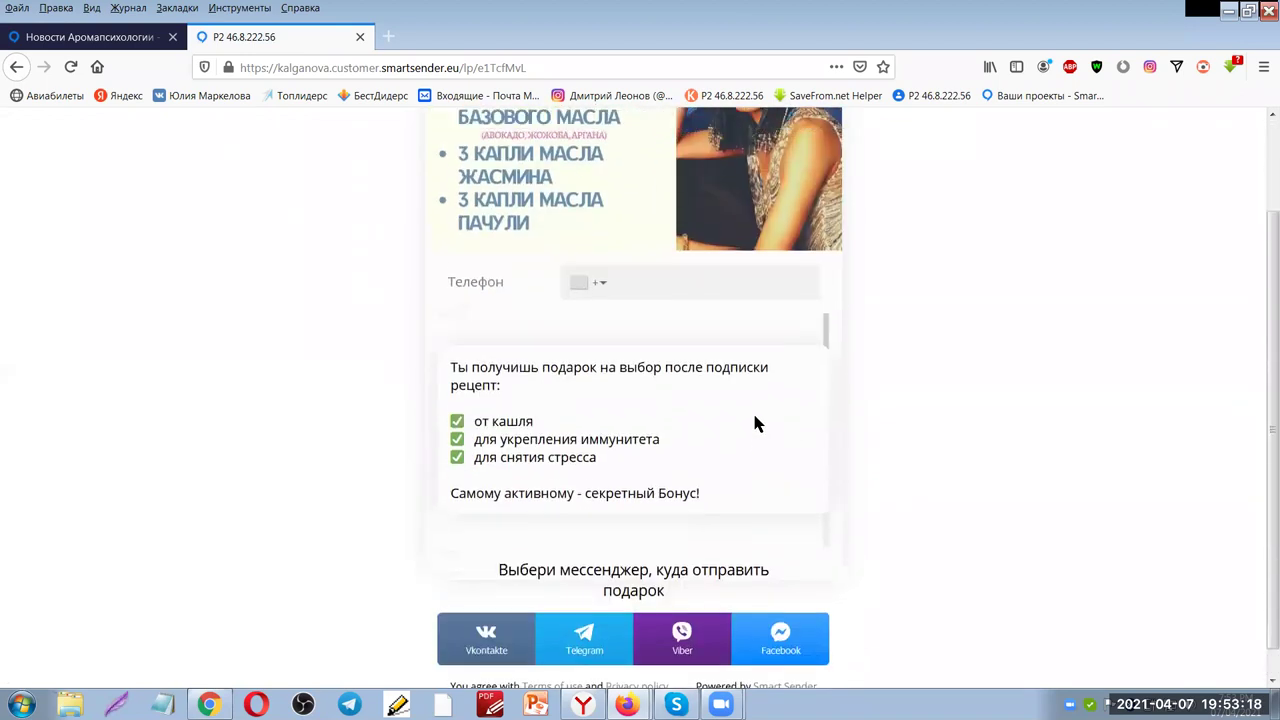
{"action": "scroll", "coordinate": [666, 412], "scroll_direction": "down", "scroll_amount": 3}
{"action": "scroll", "coordinate": [666, 412], "scroll_direction": "up", "scroll_amount": 3}
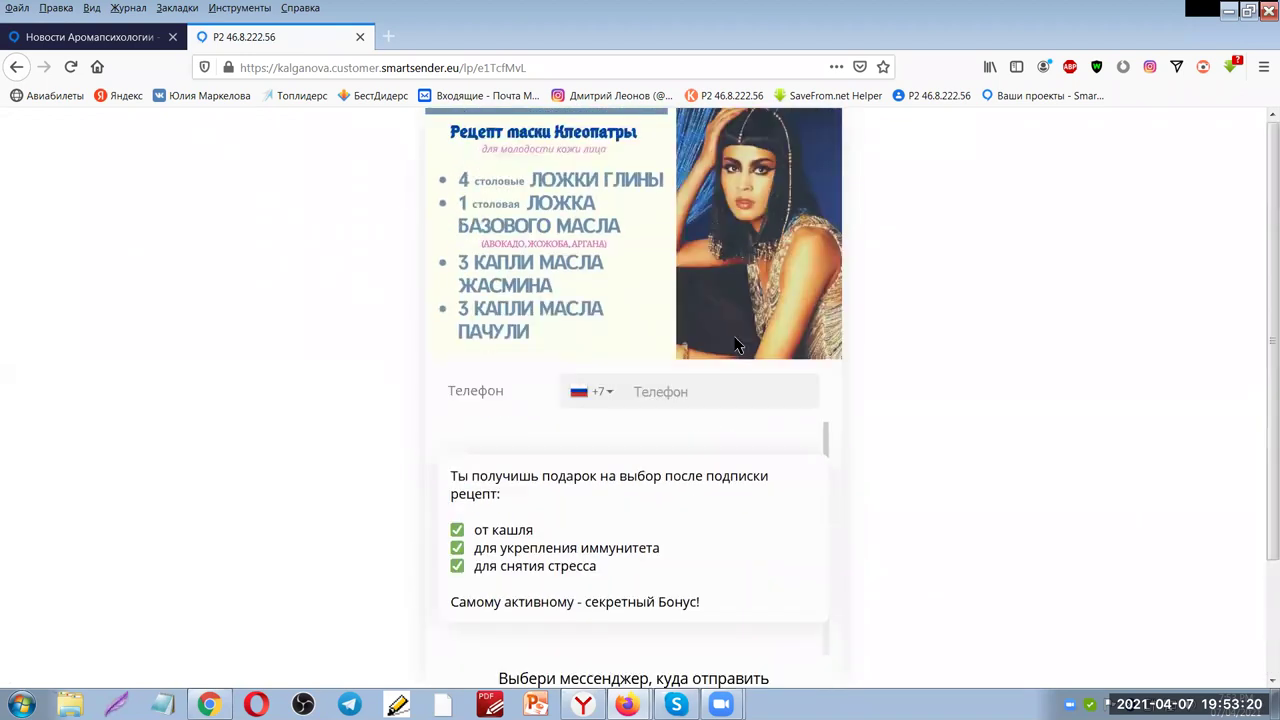
{"action": "left_click", "coordinate": [360, 37]}
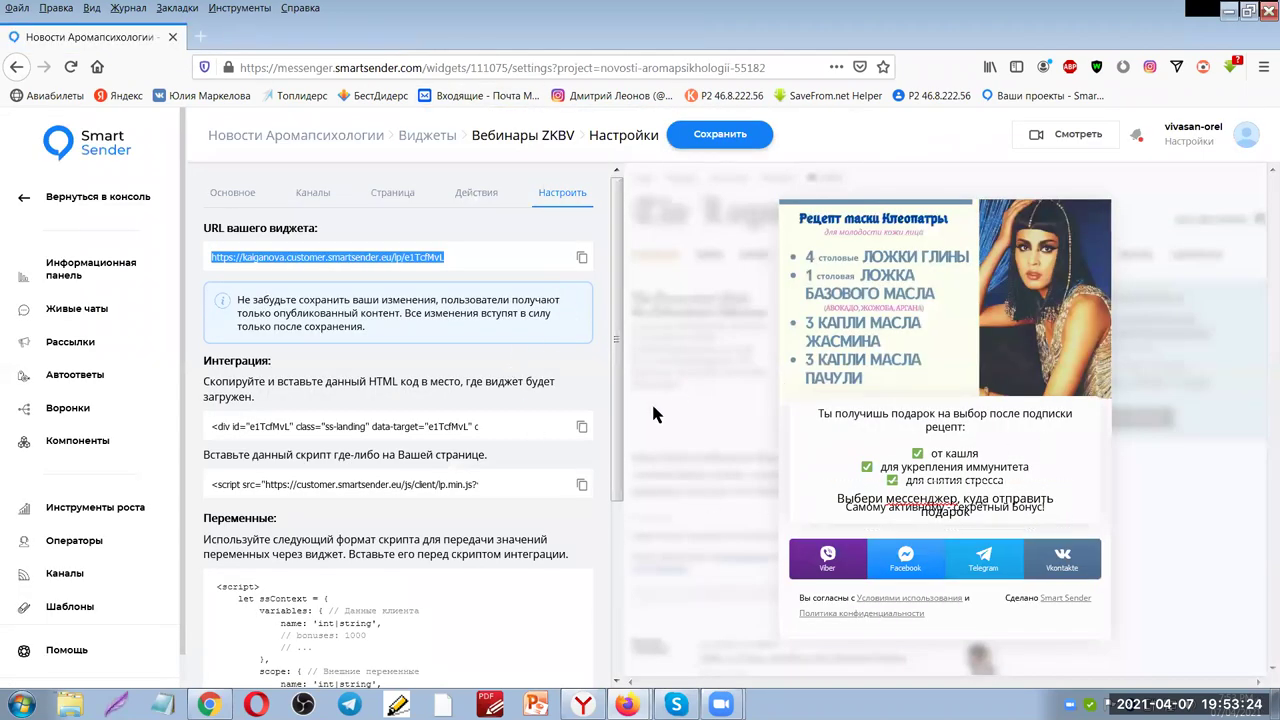
Go through Инструменты роста > Виджеты and reopen the 'Вебинары ZKBV' widget
{"action": "left_click", "coordinate": [68, 510]}
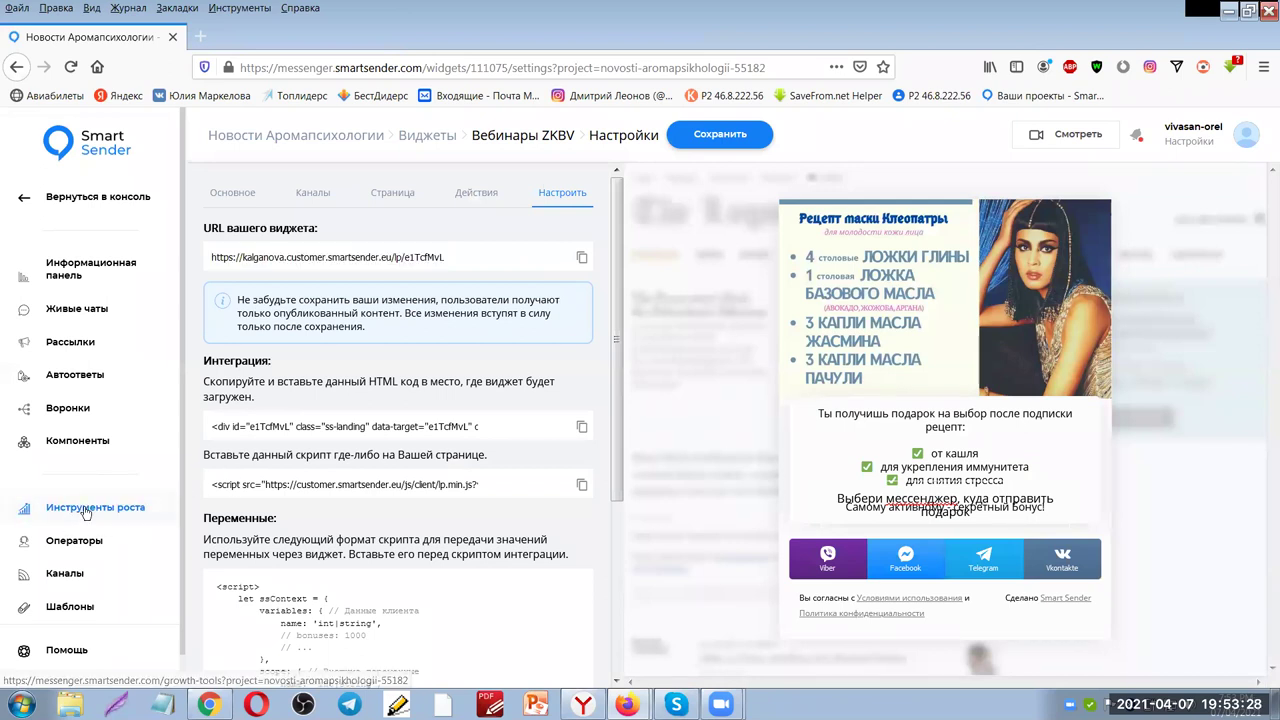
{"action": "left_click", "coordinate": [1071, 294]}
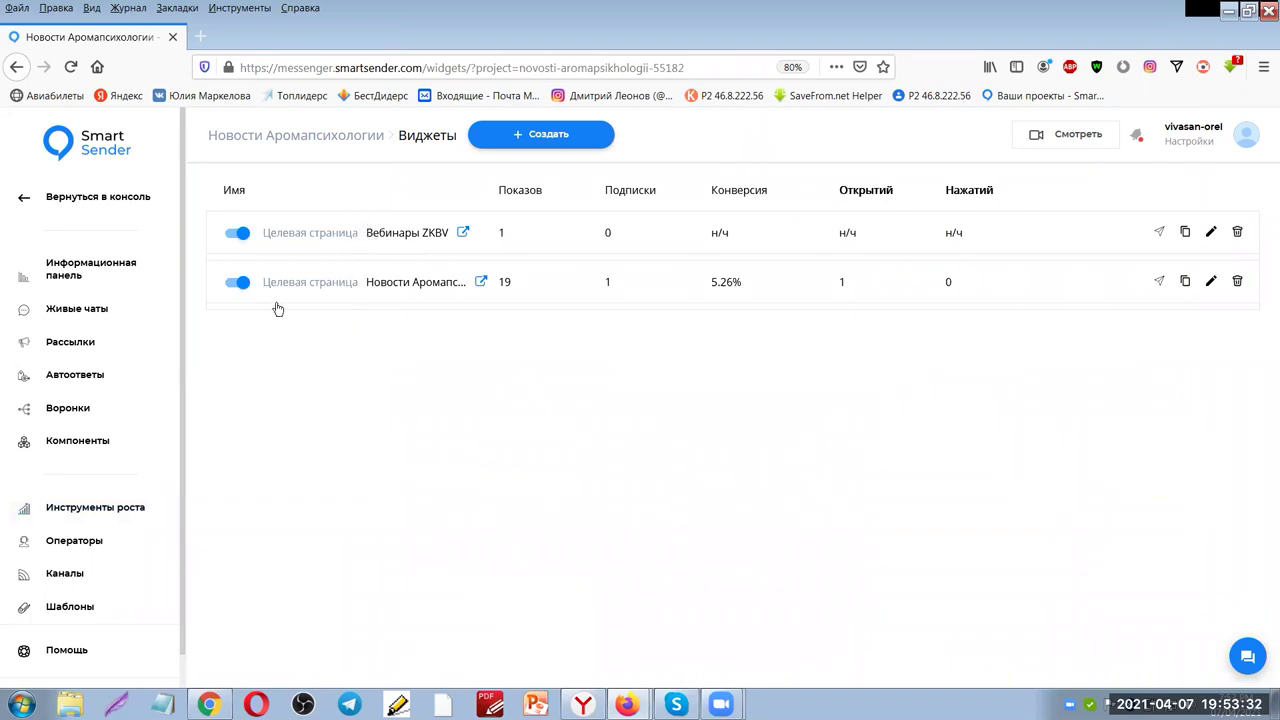
{"action": "left_click", "coordinate": [405, 236]}
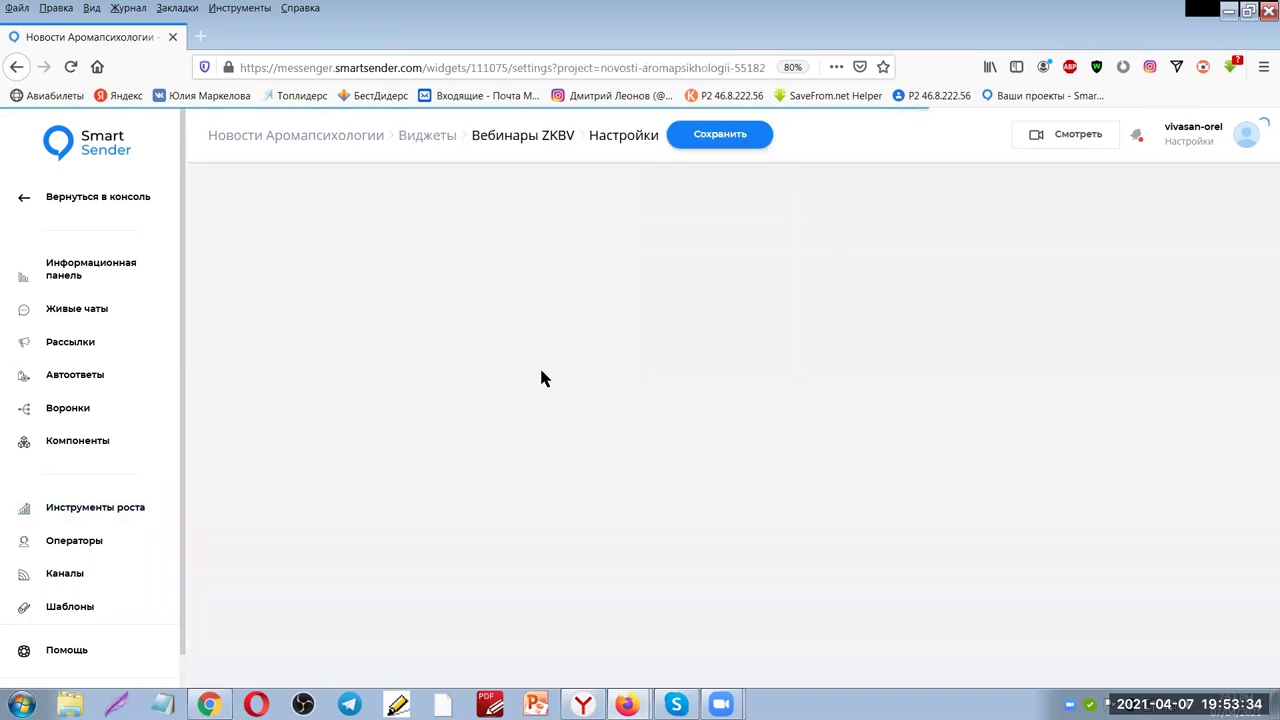
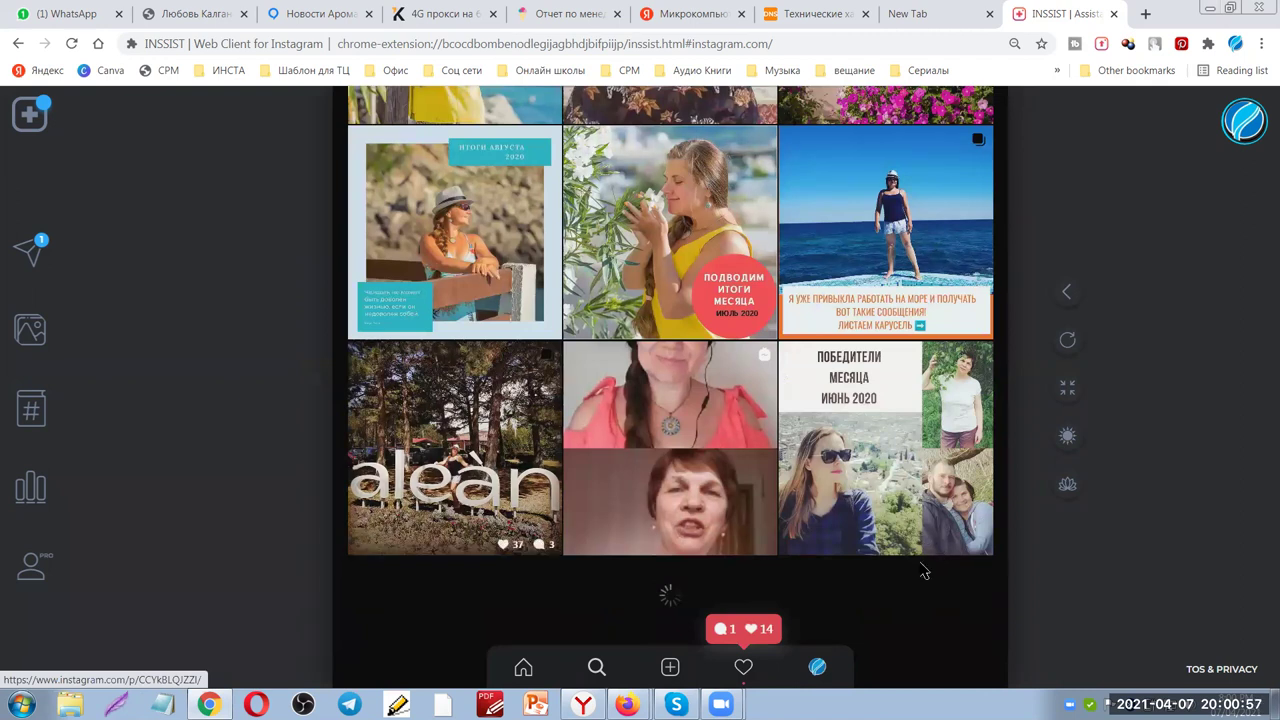
{"action": "scroll", "coordinate": [950, 556], "scroll_direction": "down", "scroll_amount": 7}
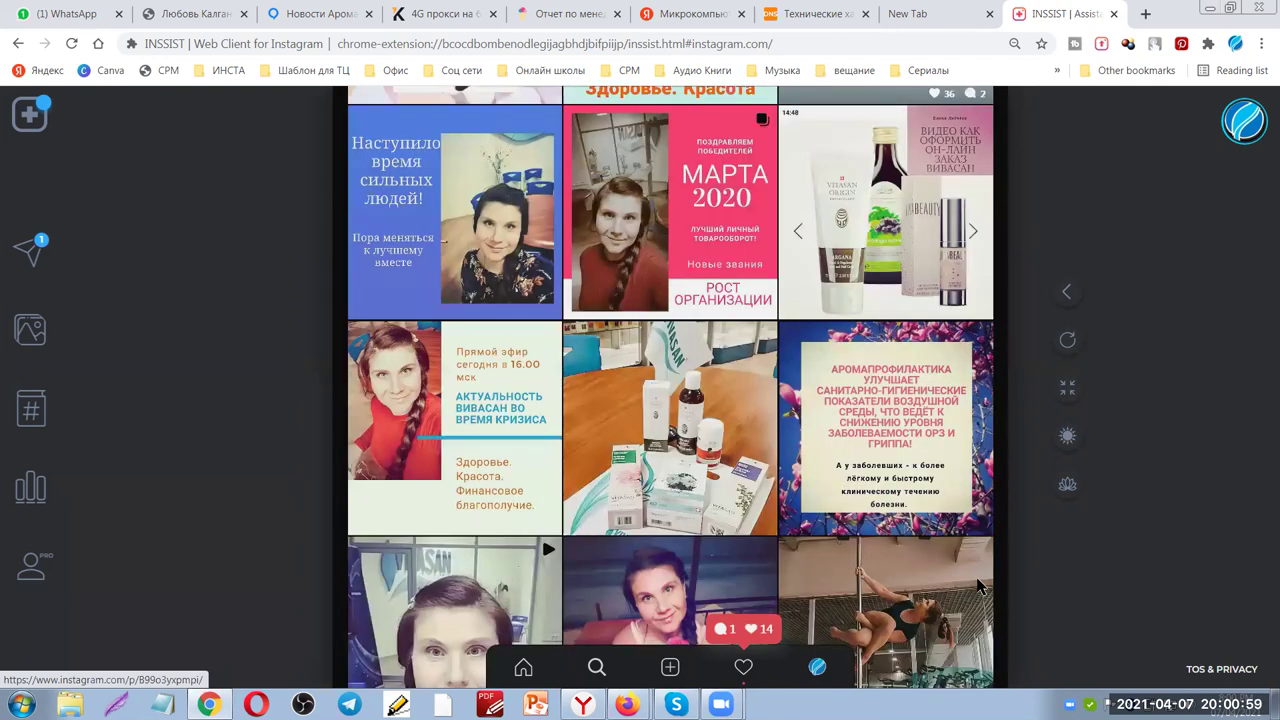
{"action": "scroll", "coordinate": [940, 558], "scroll_direction": "down", "scroll_amount": 10}
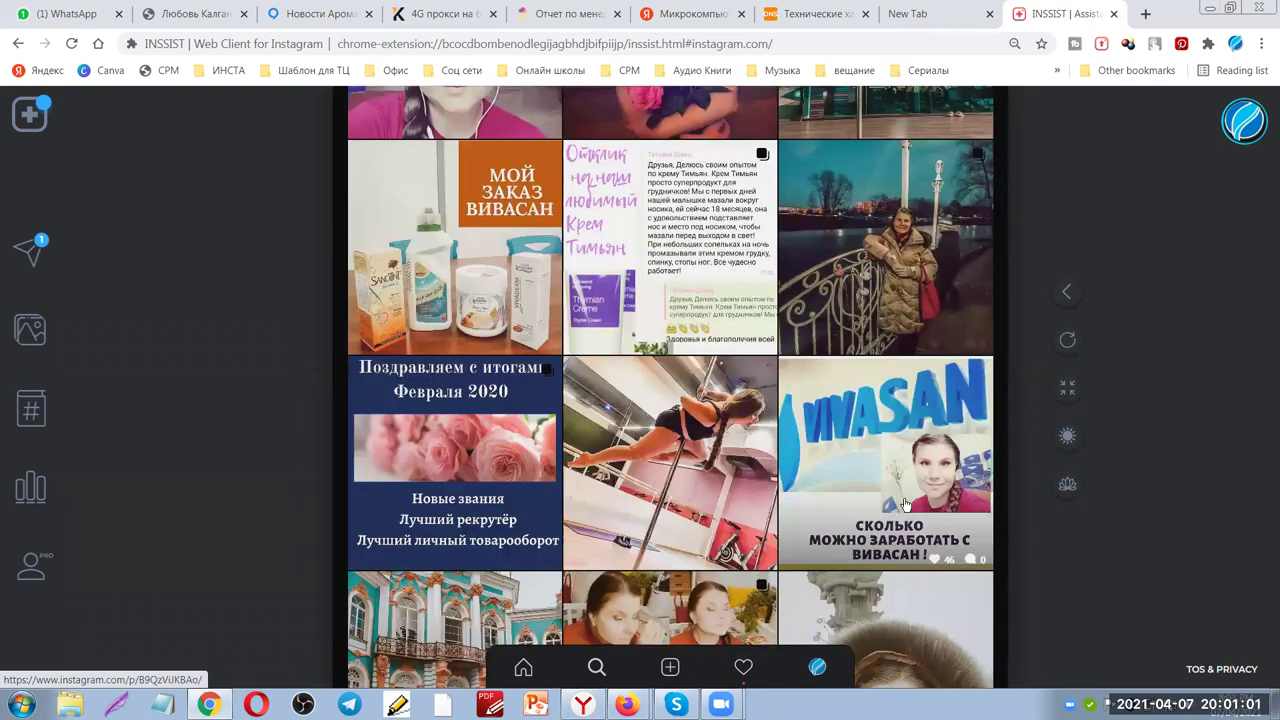
{"action": "scroll", "coordinate": [914, 551], "scroll_direction": "down", "scroll_amount": 10}
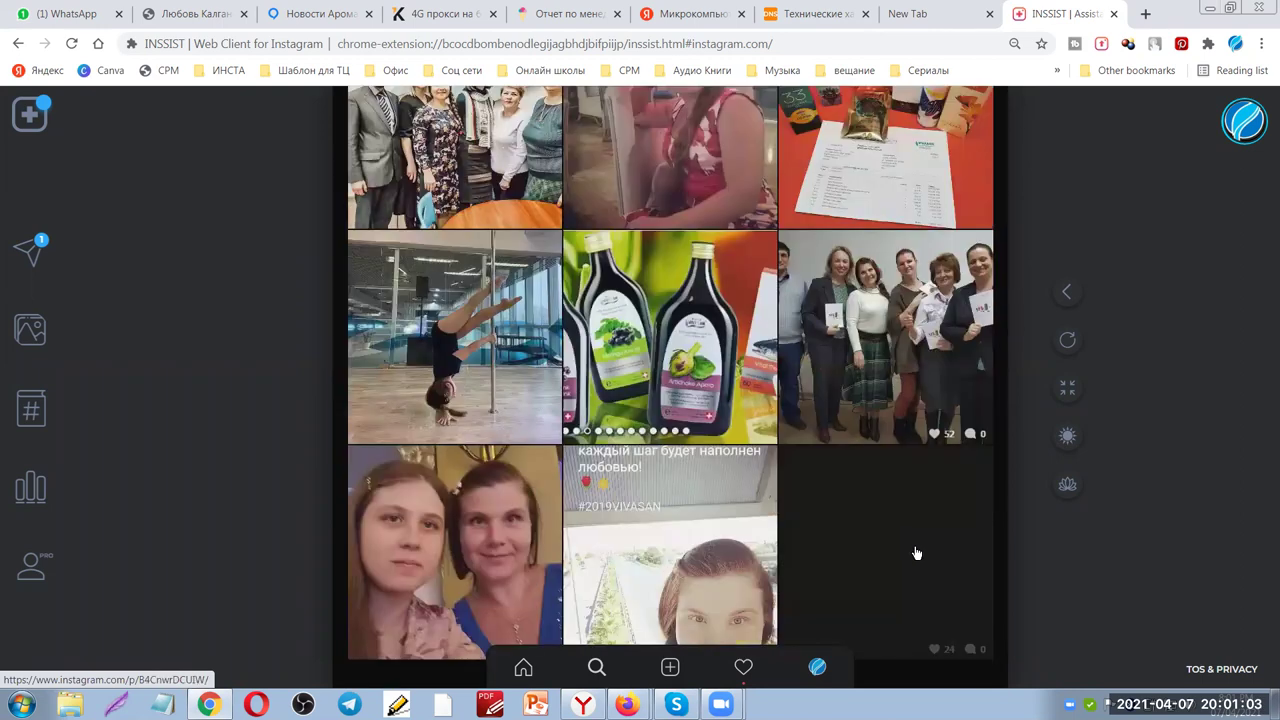
{"action": "scroll", "coordinate": [950, 585], "scroll_direction": "down", "scroll_amount": 12}
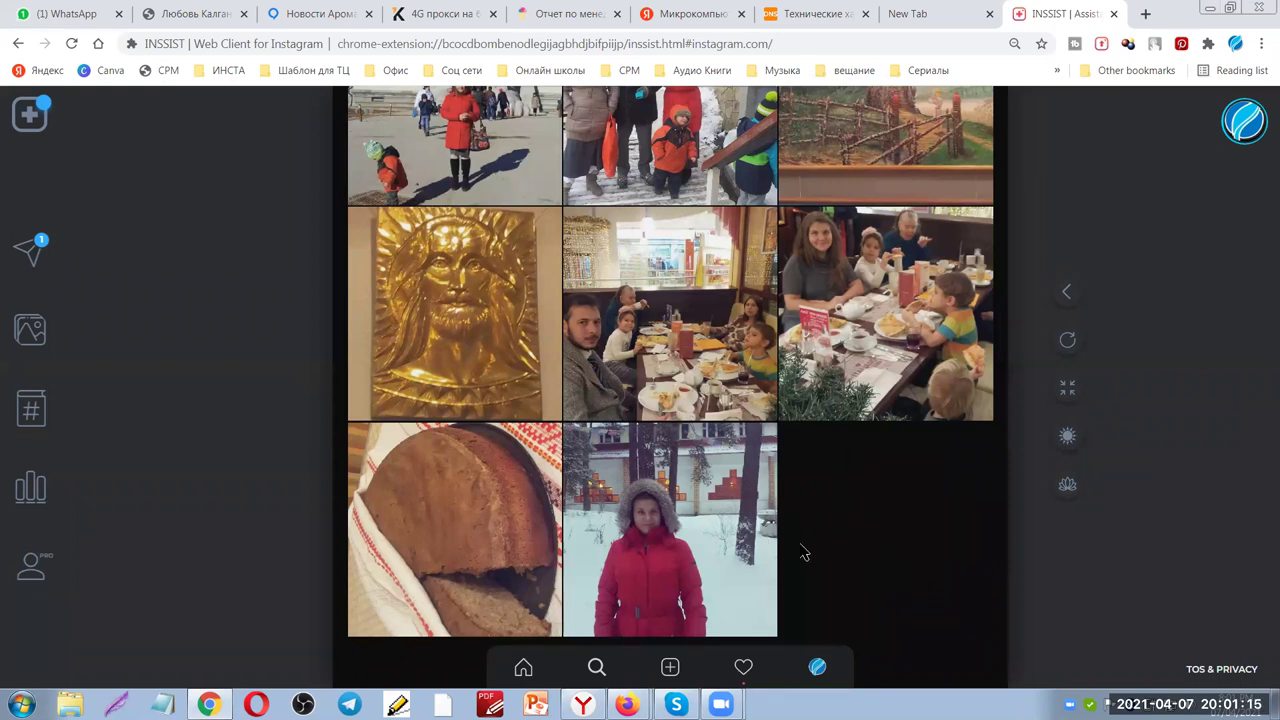
{"action": "scroll", "coordinate": [853, 408], "scroll_direction": "up", "scroll_amount": 1}
{"action": "scroll", "coordinate": [853, 408], "scroll_direction": "up", "scroll_amount": 1}
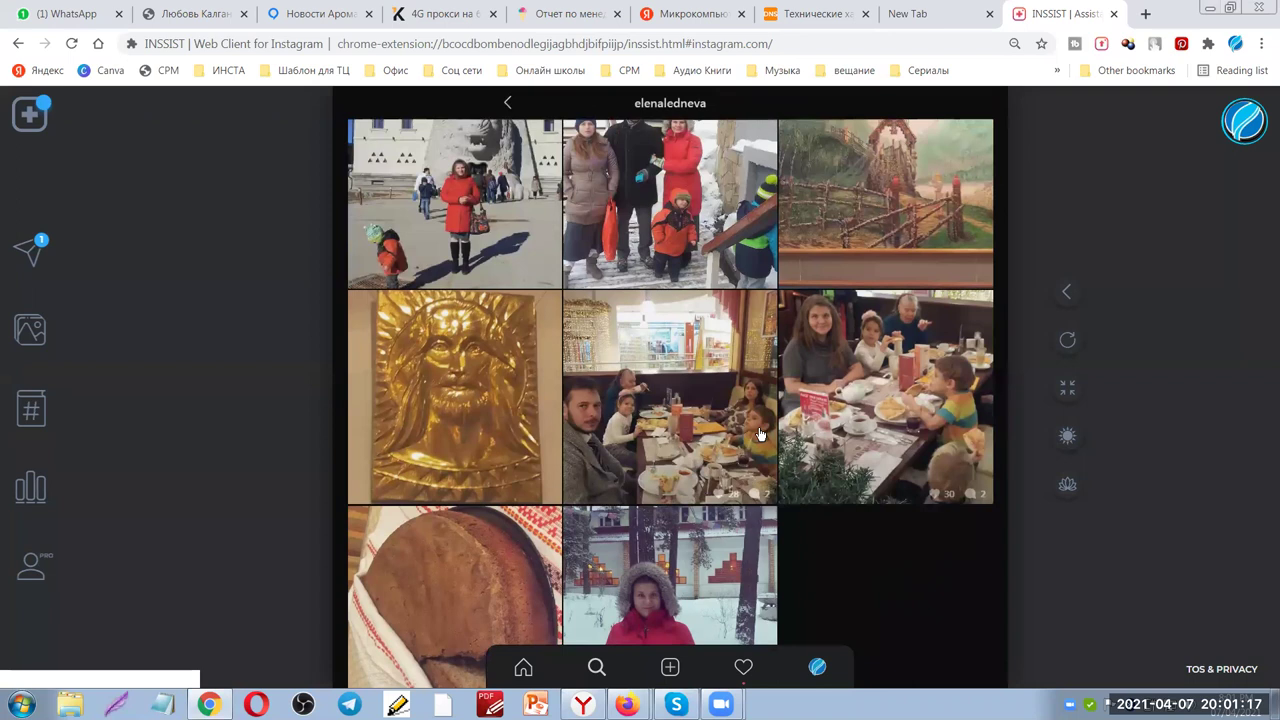
{"action": "scroll", "coordinate": [727, 340], "scroll_direction": "down", "scroll_amount": 1}
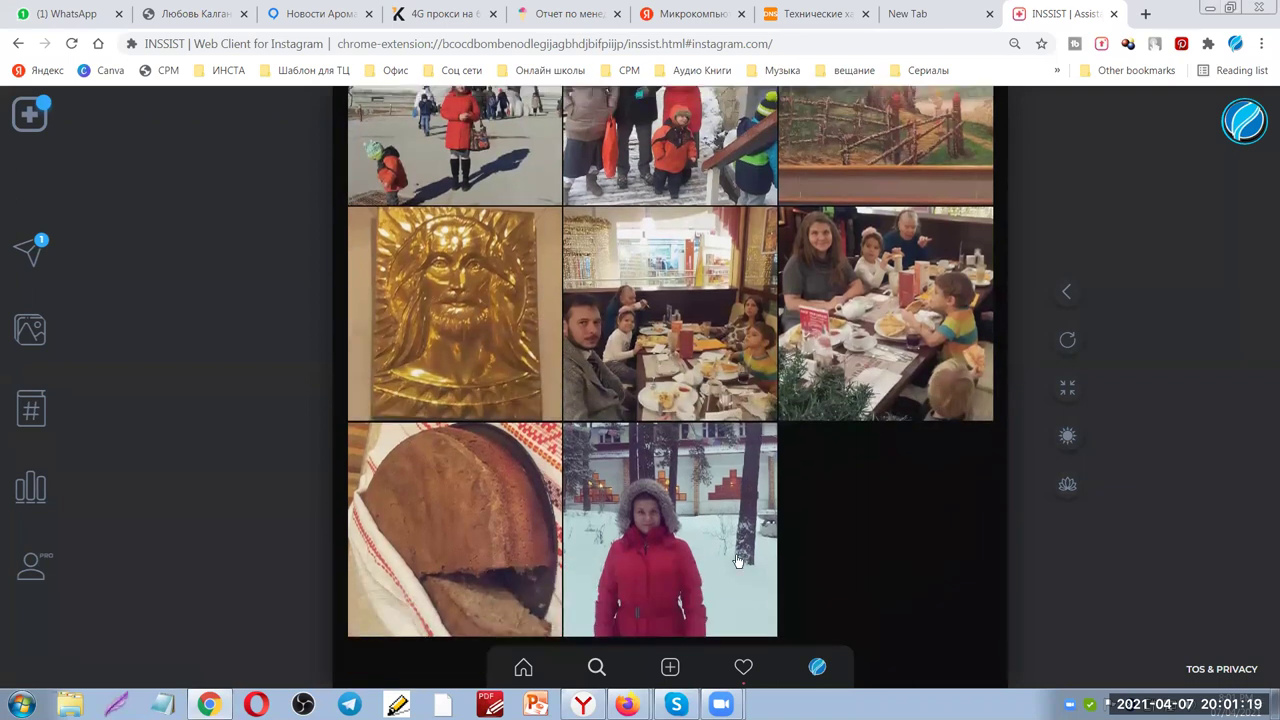
{"action": "scroll", "coordinate": [780, 380], "scroll_direction": "up", "scroll_amount": 2}
{"action": "scroll", "coordinate": [833, 423], "scroll_direction": "up", "scroll_amount": 3}
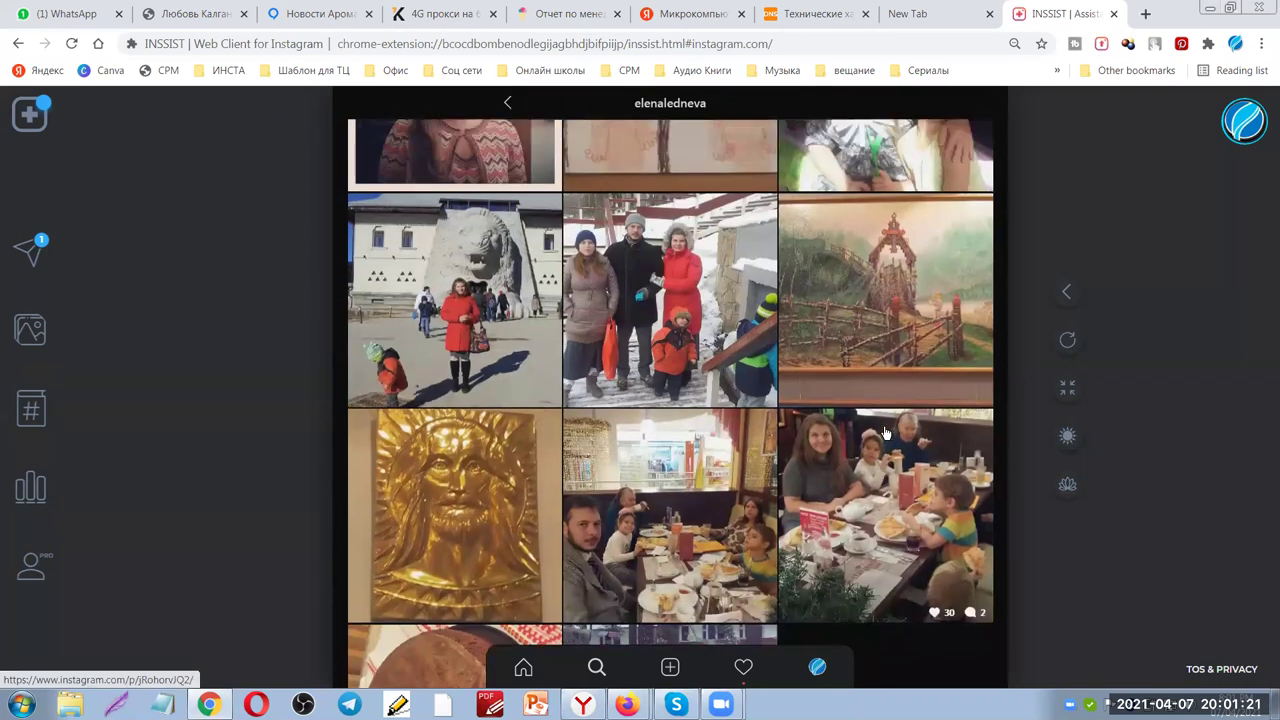
{"action": "scroll", "coordinate": [860, 466], "scroll_direction": "up", "scroll_amount": 3}
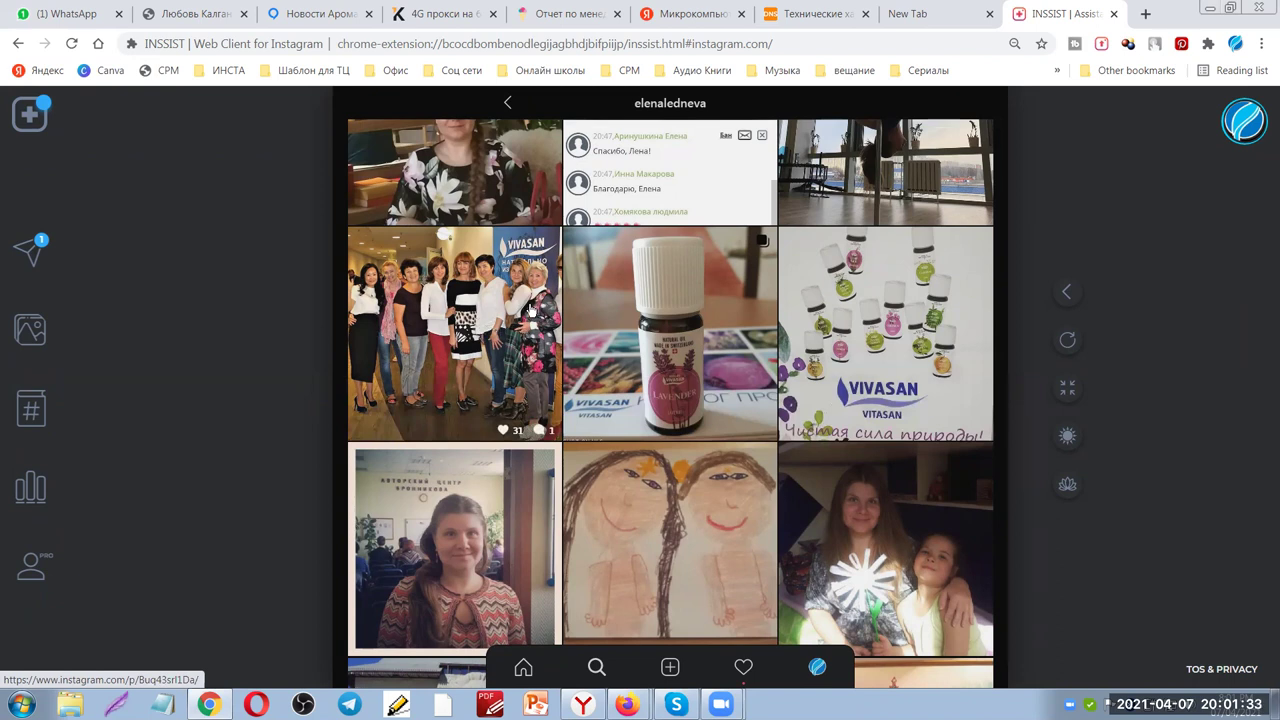
{"action": "scroll", "coordinate": [531, 311], "scroll_direction": "up", "scroll_amount": 2}
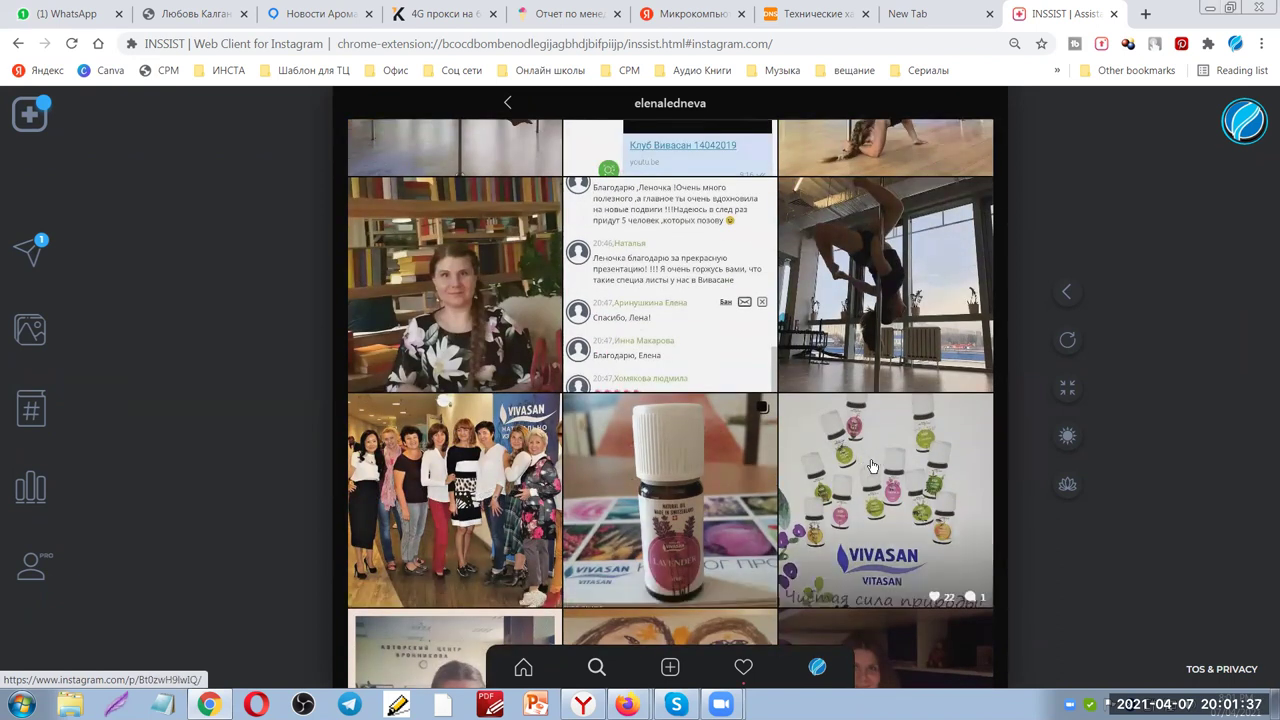
{"action": "scroll", "coordinate": [976, 474], "scroll_direction": "up", "scroll_amount": 4}
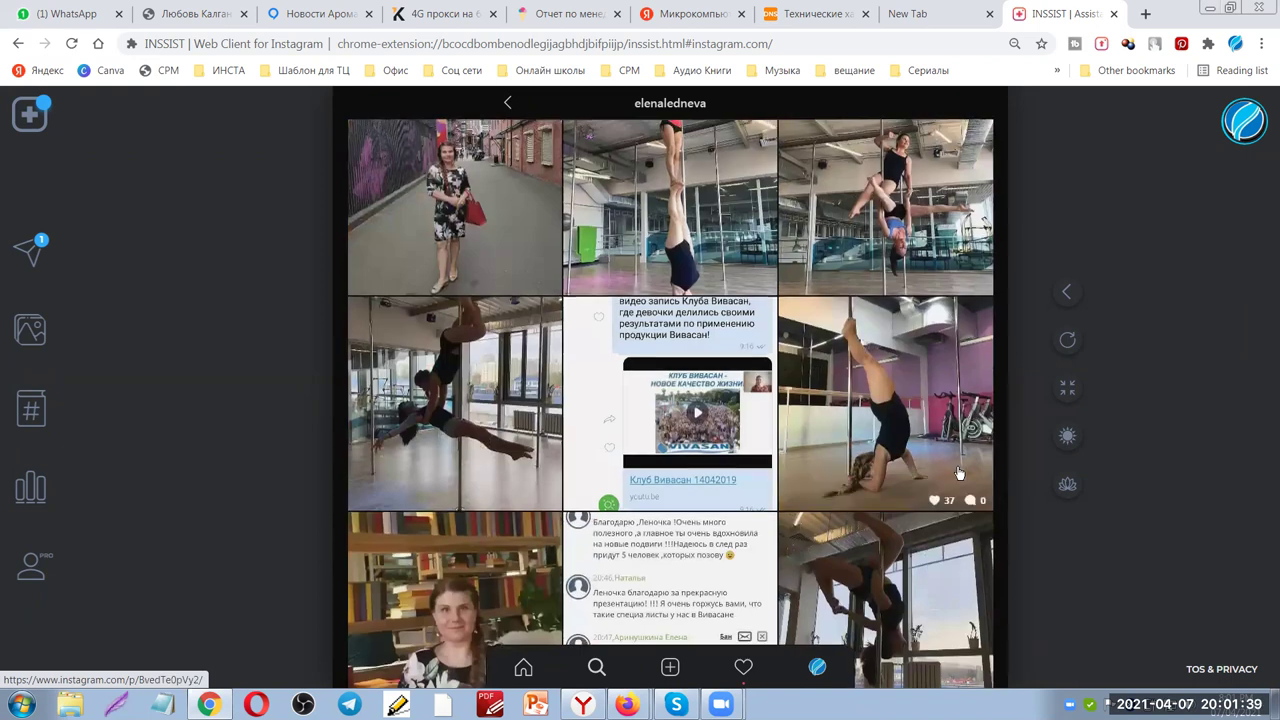
{"action": "scroll", "coordinate": [958, 474], "scroll_direction": "up", "scroll_amount": 5}
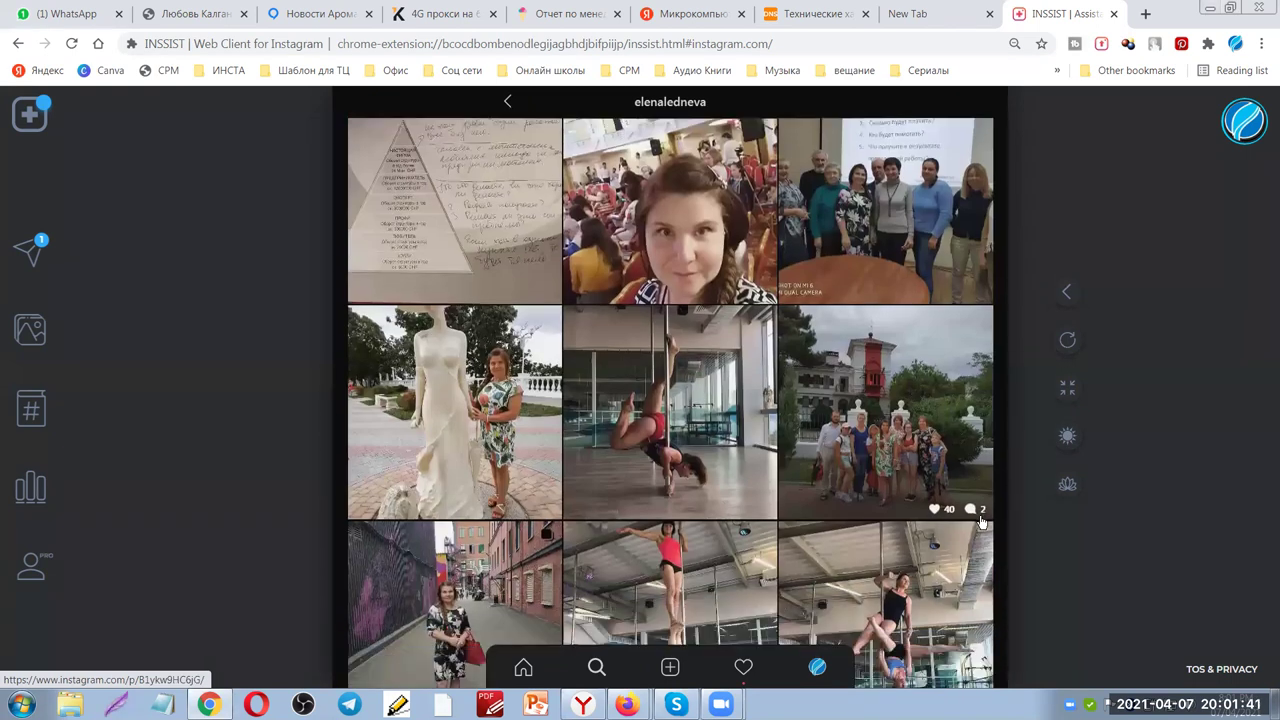
{"action": "scroll", "coordinate": [980, 521], "scroll_direction": "down", "scroll_amount": 10}
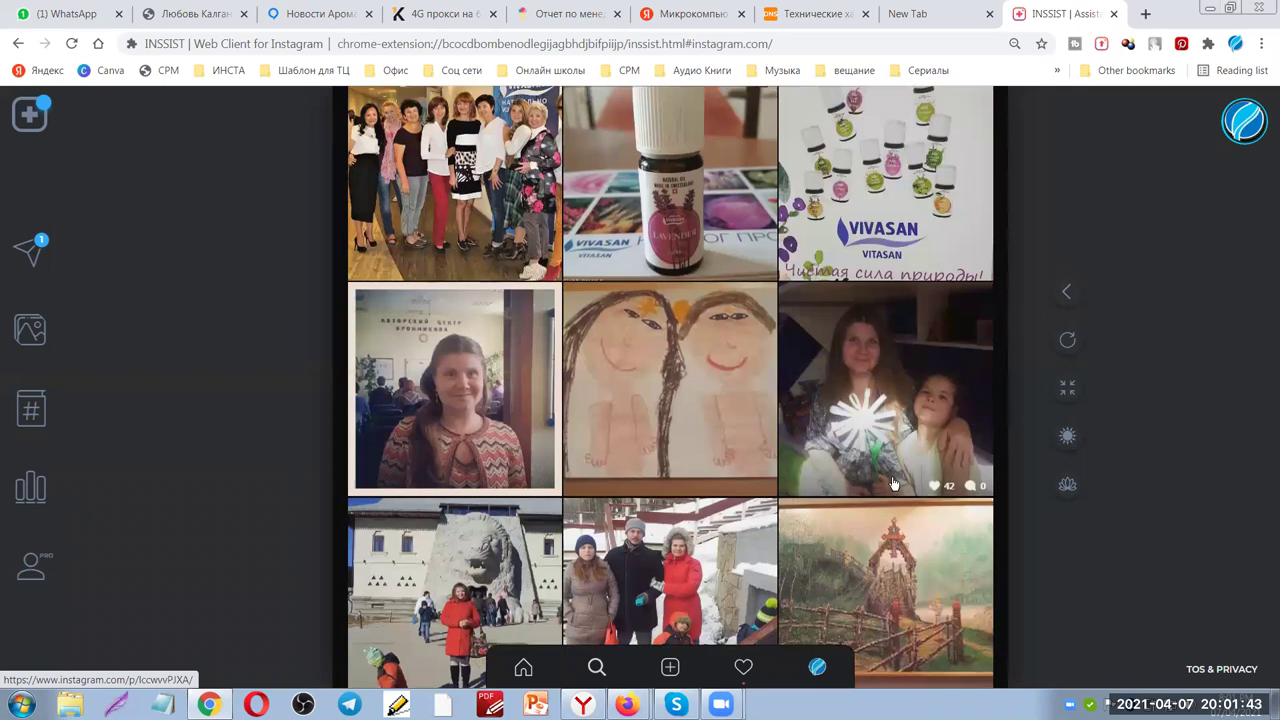
{"action": "scroll", "coordinate": [893, 484], "scroll_direction": "up", "scroll_amount": 10}
{"action": "scroll", "coordinate": [733, 444], "scroll_direction": "up", "scroll_amount": 3}
{"action": "scroll", "coordinate": [850, 437], "scroll_direction": "down", "scroll_amount": 3}
{"action": "scroll", "coordinate": [957, 430], "scroll_direction": "up", "scroll_amount": 3}
{"action": "scroll", "coordinate": [900, 350], "scroll_direction": "up", "scroll_amount": 4}
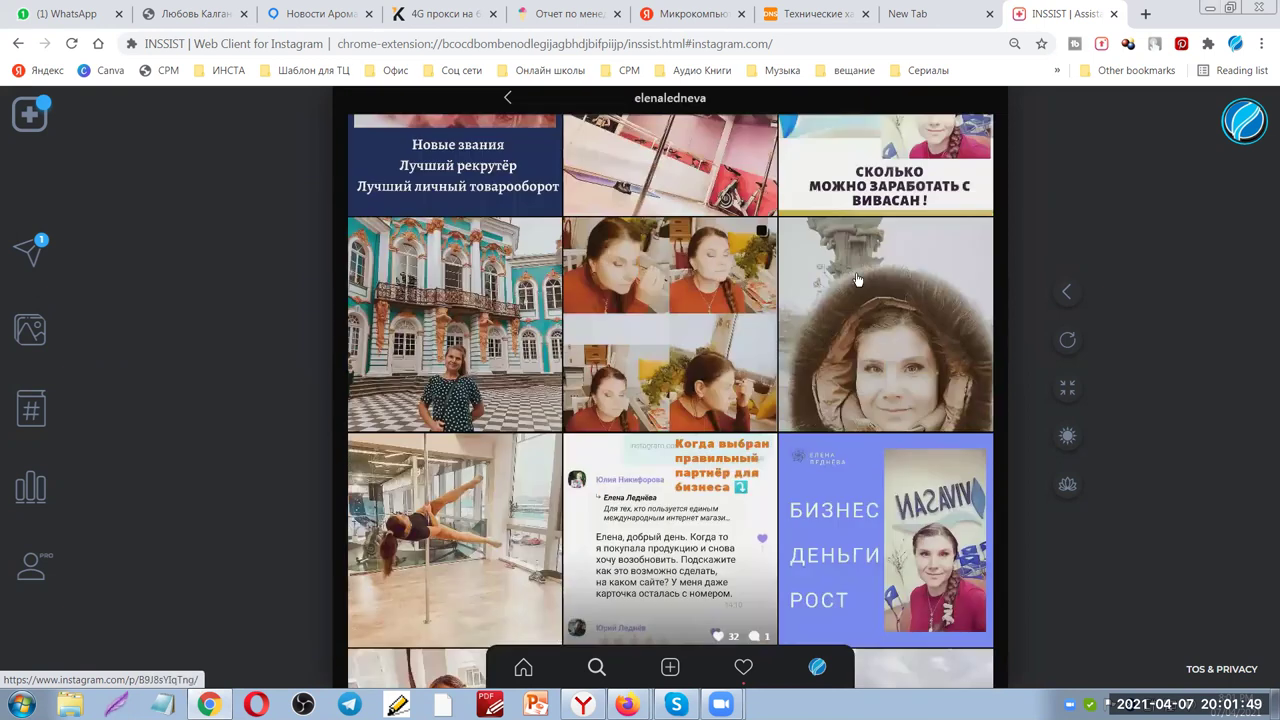
{"action": "scroll", "coordinate": [870, 276], "scroll_direction": "up", "scroll_amount": 3}
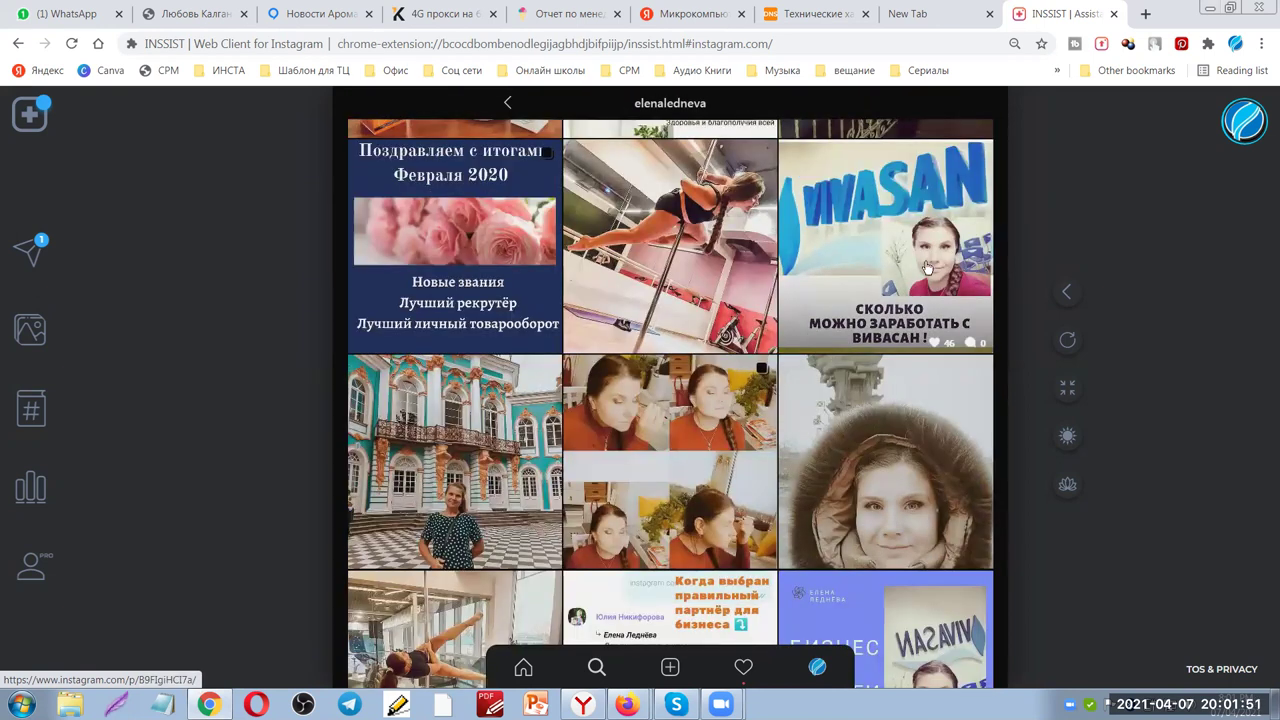
{"action": "scroll", "coordinate": [912, 300], "scroll_direction": "up", "scroll_amount": 5}
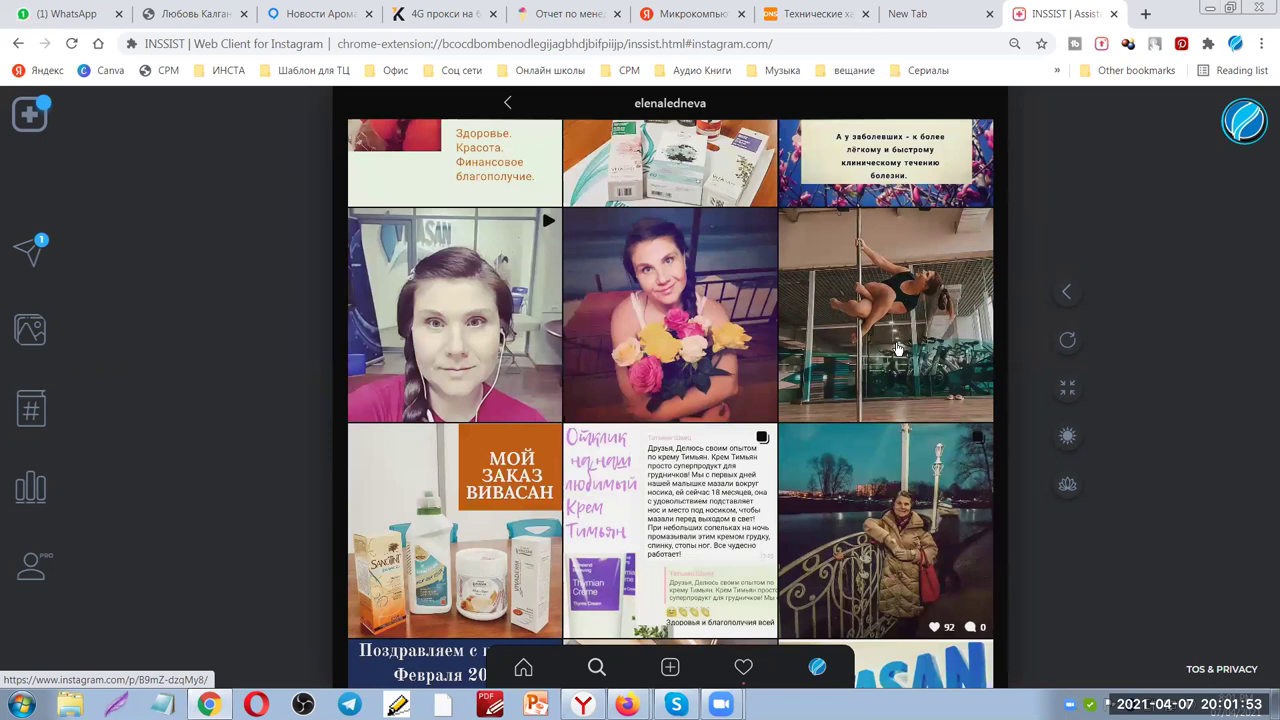
{"action": "scroll", "coordinate": [897, 347], "scroll_direction": "up", "scroll_amount": 5}
{"action": "scroll", "coordinate": [874, 354], "scroll_direction": "up", "scroll_amount": 5}
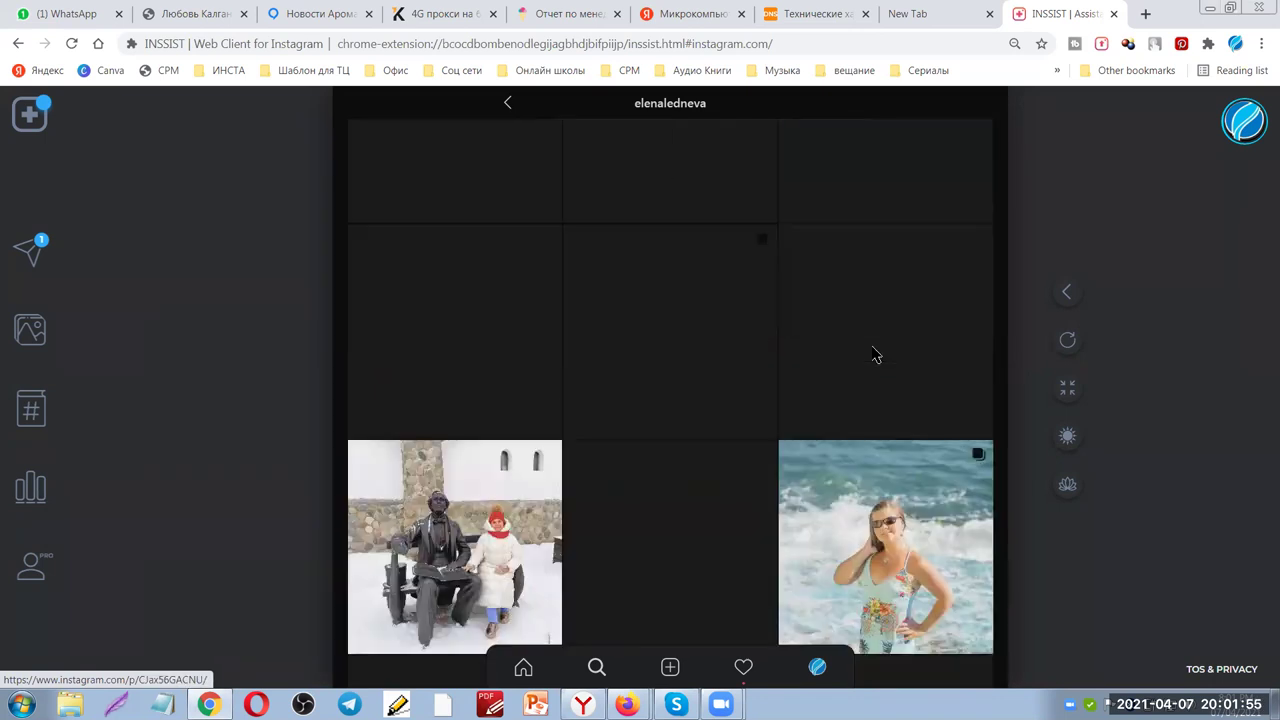
{"action": "scroll", "coordinate": [876, 360], "scroll_direction": "up", "scroll_amount": 10}
{"action": "scroll", "coordinate": [900, 372], "scroll_direction": "down", "scroll_amount": 5}
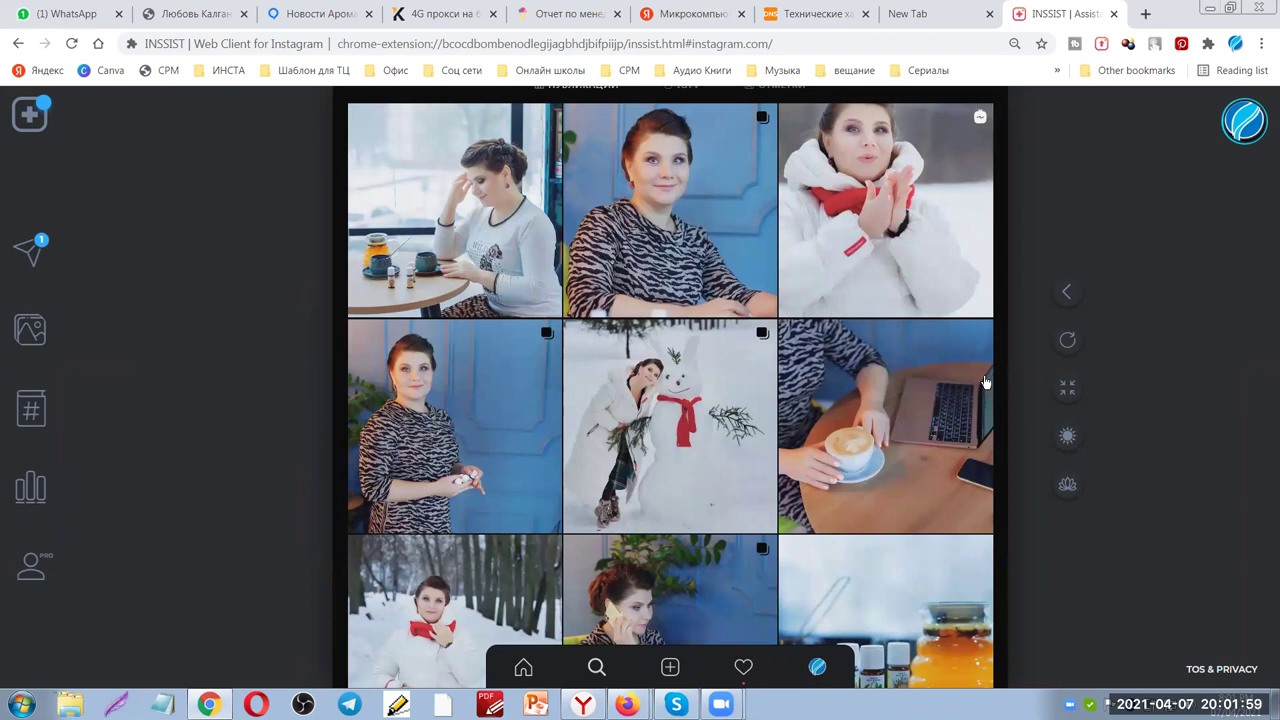
{"action": "scroll", "coordinate": [983, 385], "scroll_direction": "up", "scroll_amount": 2}
{"action": "scroll", "coordinate": [983, 385], "scroll_direction": "down", "scroll_amount": 3}
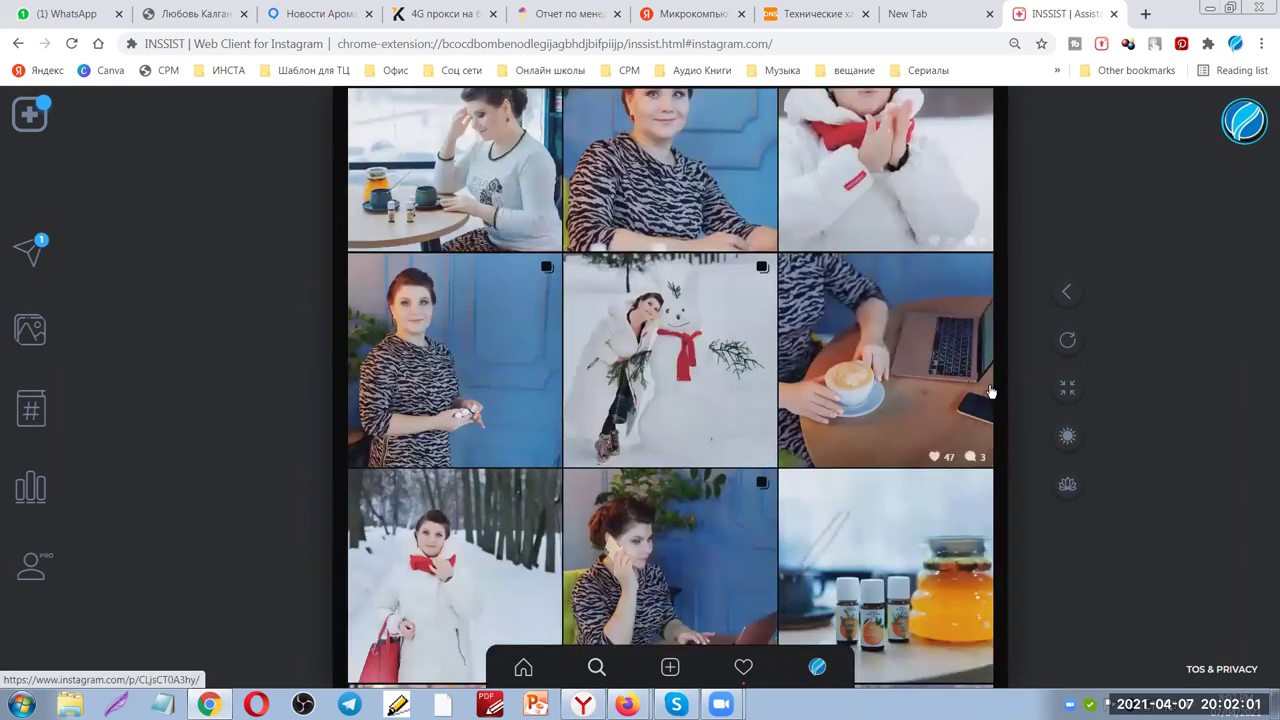
{"action": "scroll", "coordinate": [991, 393], "scroll_direction": "down", "scroll_amount": 2}
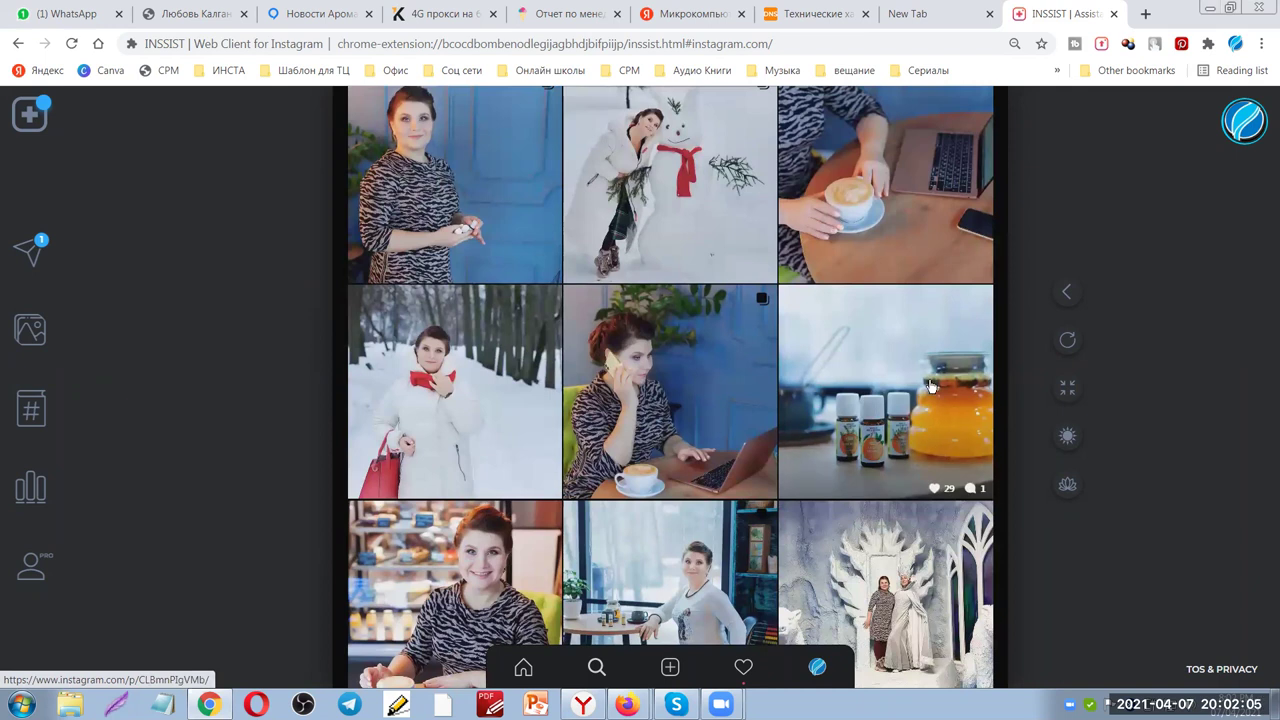
{"action": "scroll", "coordinate": [932, 388], "scroll_direction": "up", "scroll_amount": 4}
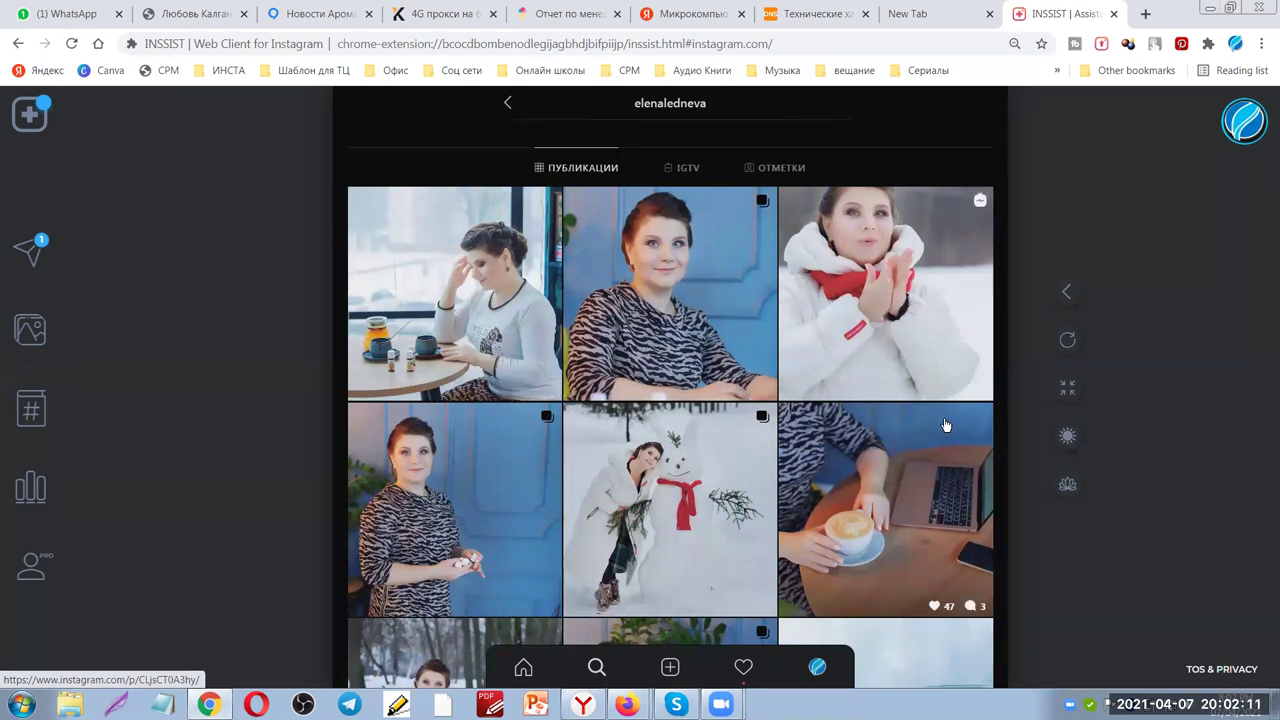
{"action": "scroll", "coordinate": [946, 425], "scroll_direction": "down", "scroll_amount": 6}
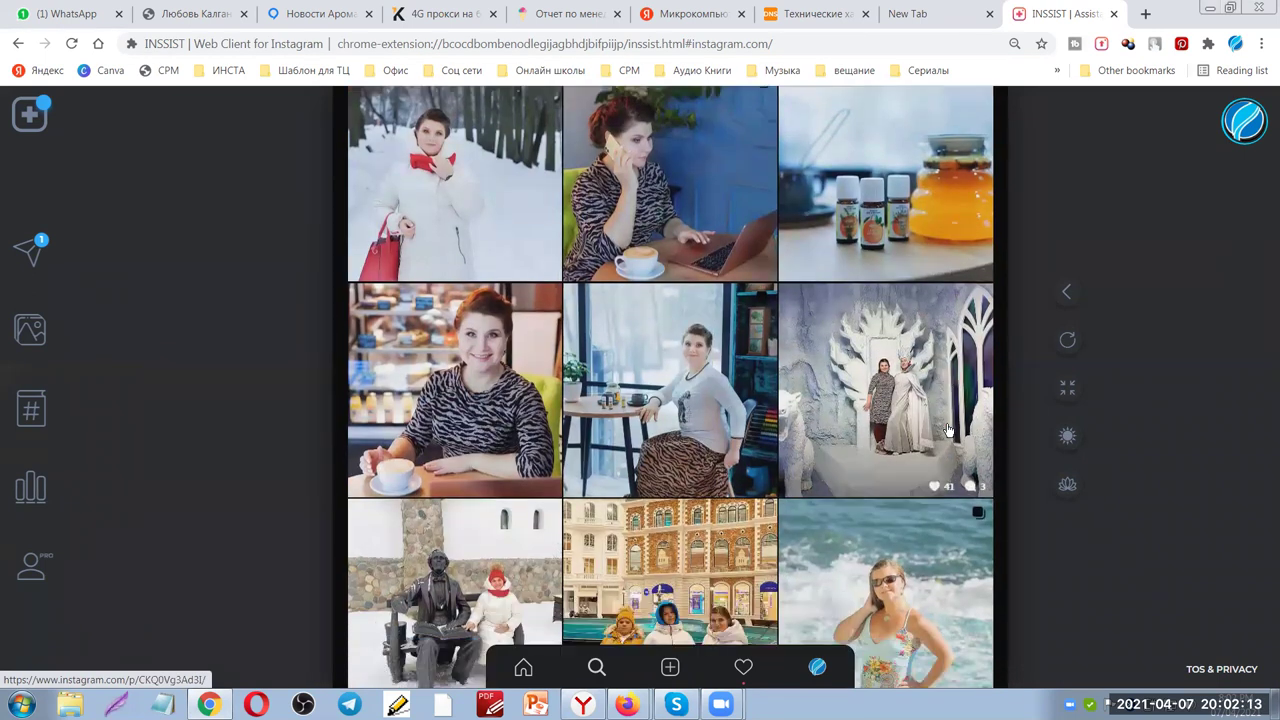
{"action": "scroll", "coordinate": [948, 430], "scroll_direction": "down", "scroll_amount": 5}
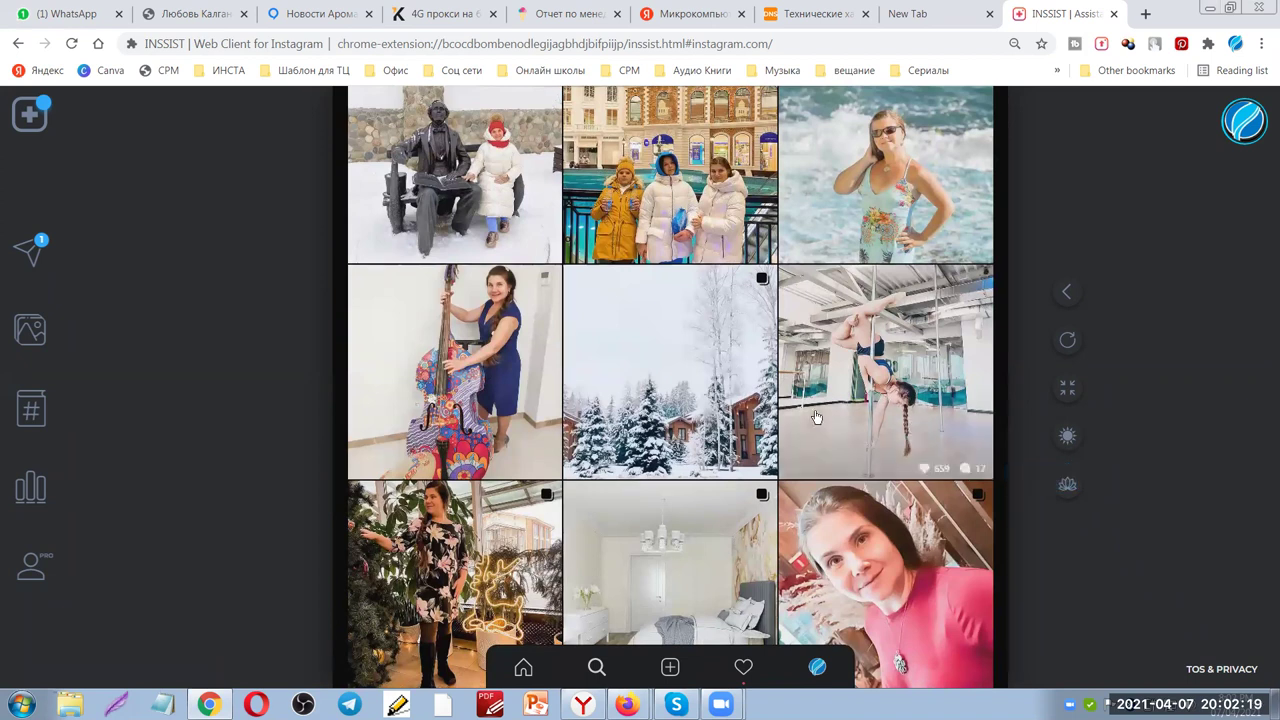
{"action": "scroll", "coordinate": [830, 405], "scroll_direction": "down", "scroll_amount": 2}
{"action": "scroll", "coordinate": [830, 403], "scroll_direction": "down", "scroll_amount": 5}
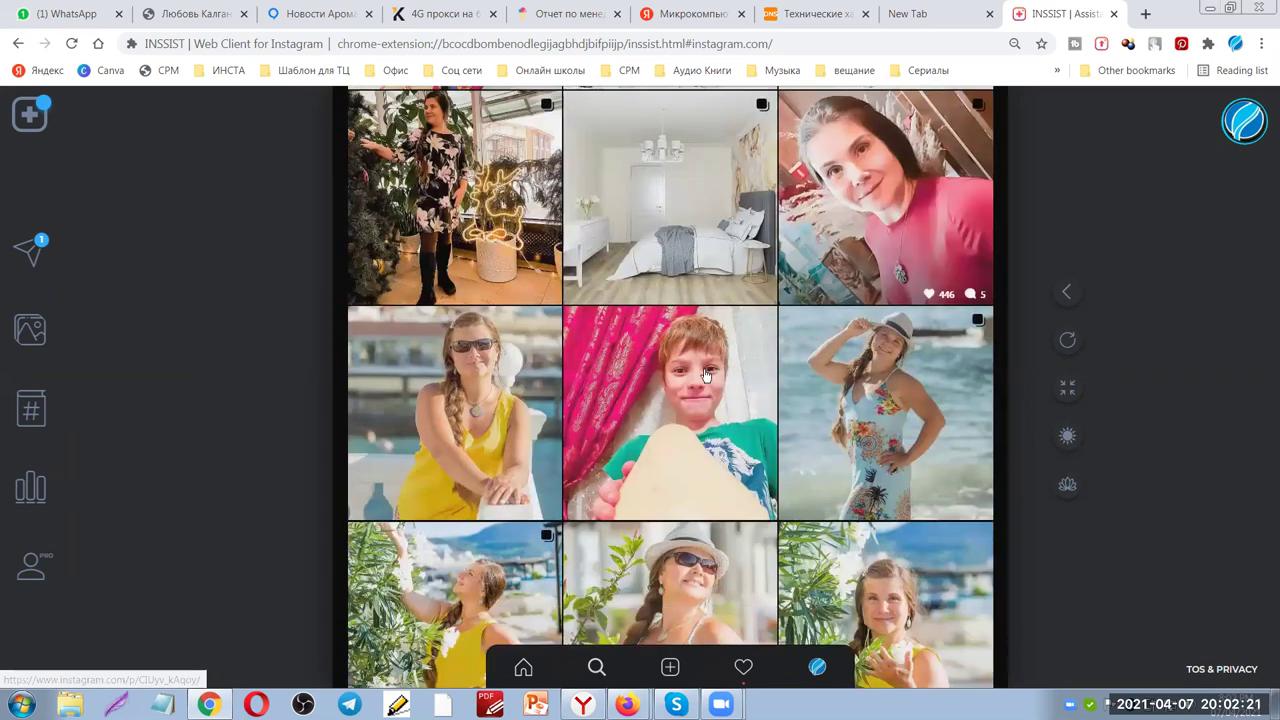
{"action": "scroll", "coordinate": [945, 403], "scroll_direction": "down", "scroll_amount": 2}
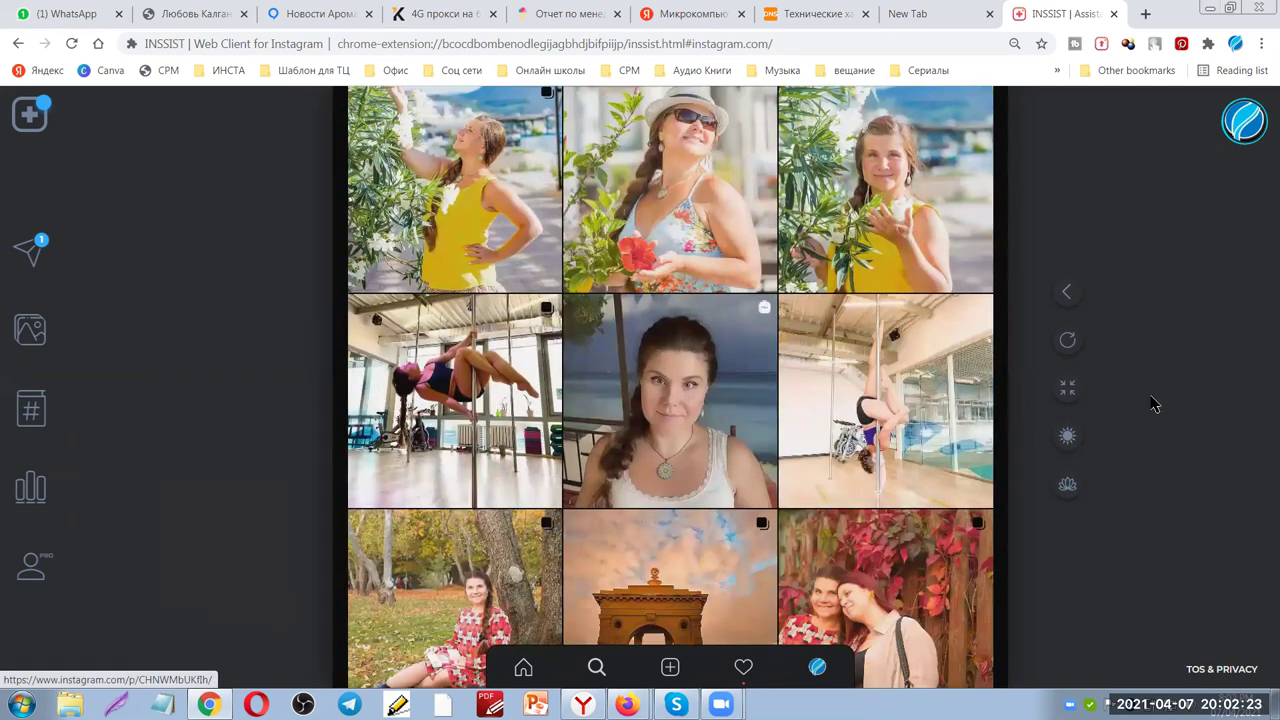
{"action": "scroll", "coordinate": [1150, 415], "scroll_direction": "down", "scroll_amount": 2}
{"action": "scroll", "coordinate": [1130, 430], "scroll_direction": "down", "scroll_amount": 2}
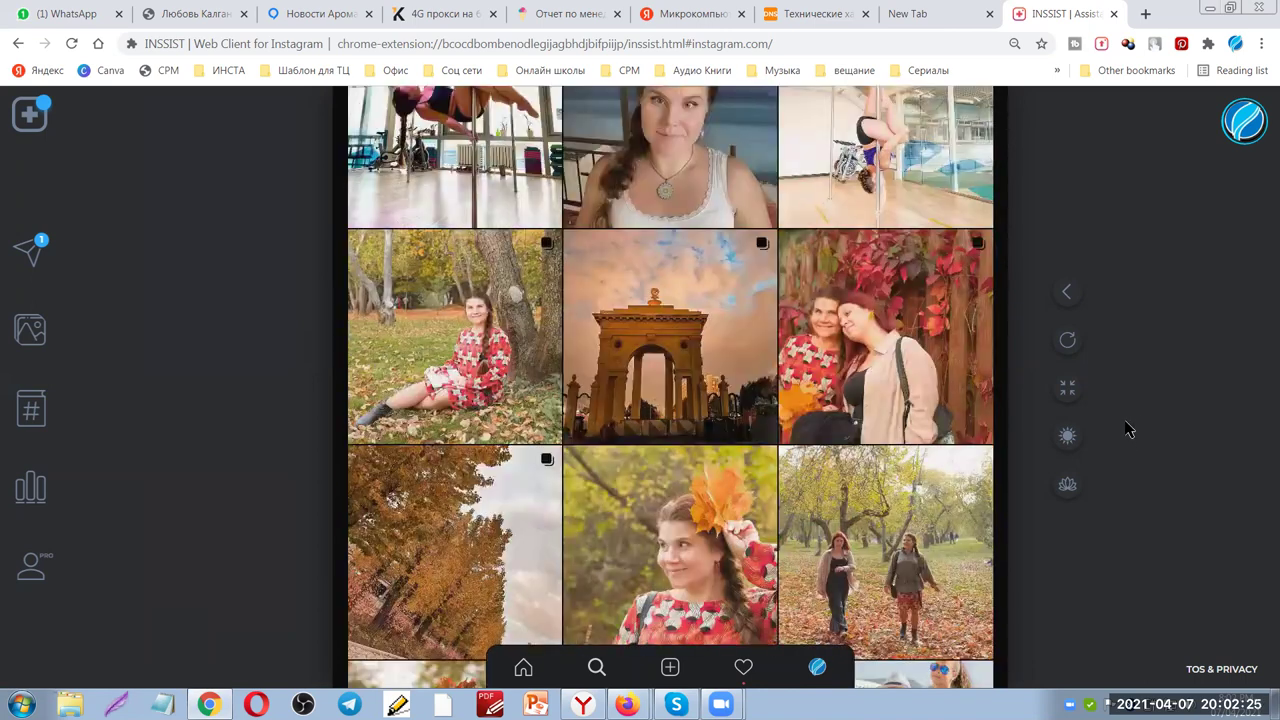
{"action": "scroll", "coordinate": [1127, 425], "scroll_direction": "down", "scroll_amount": 4}
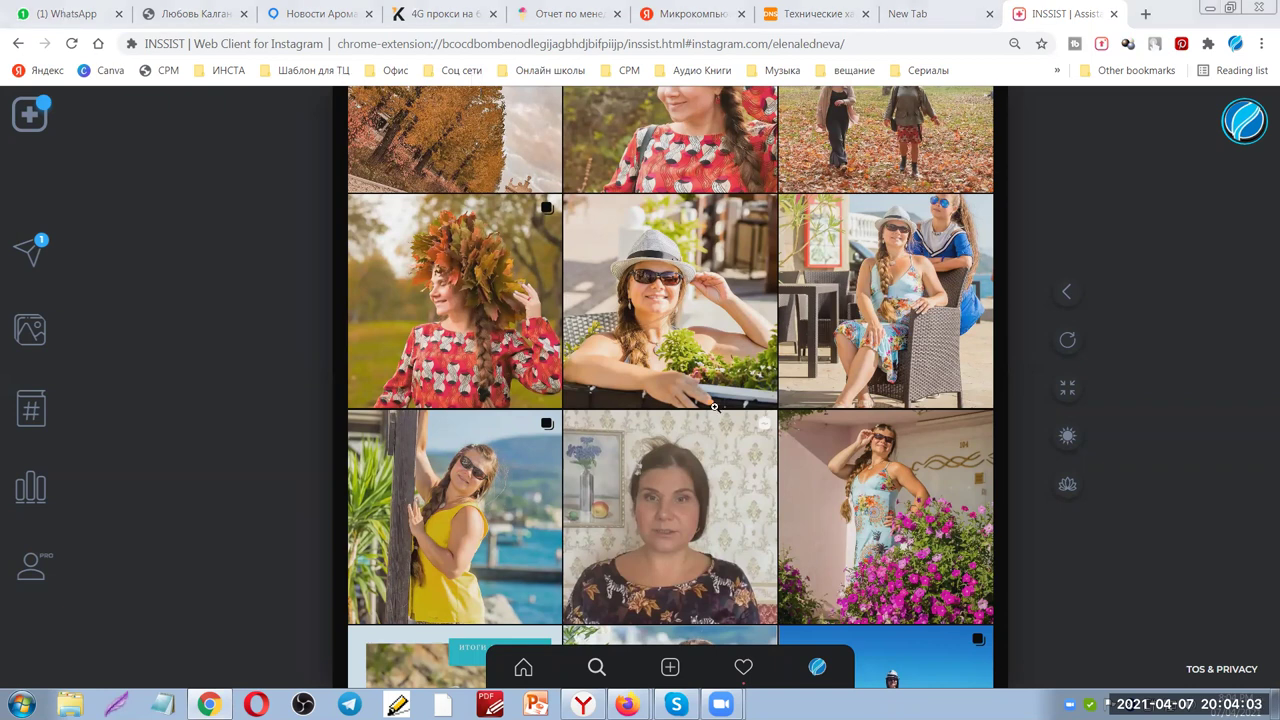
From WhatsApp, open Базовый комплекс упражнений.pdf from the Downloads folder in Acrobat Reader
{"action": "left_click", "coordinate": [67, 14]}
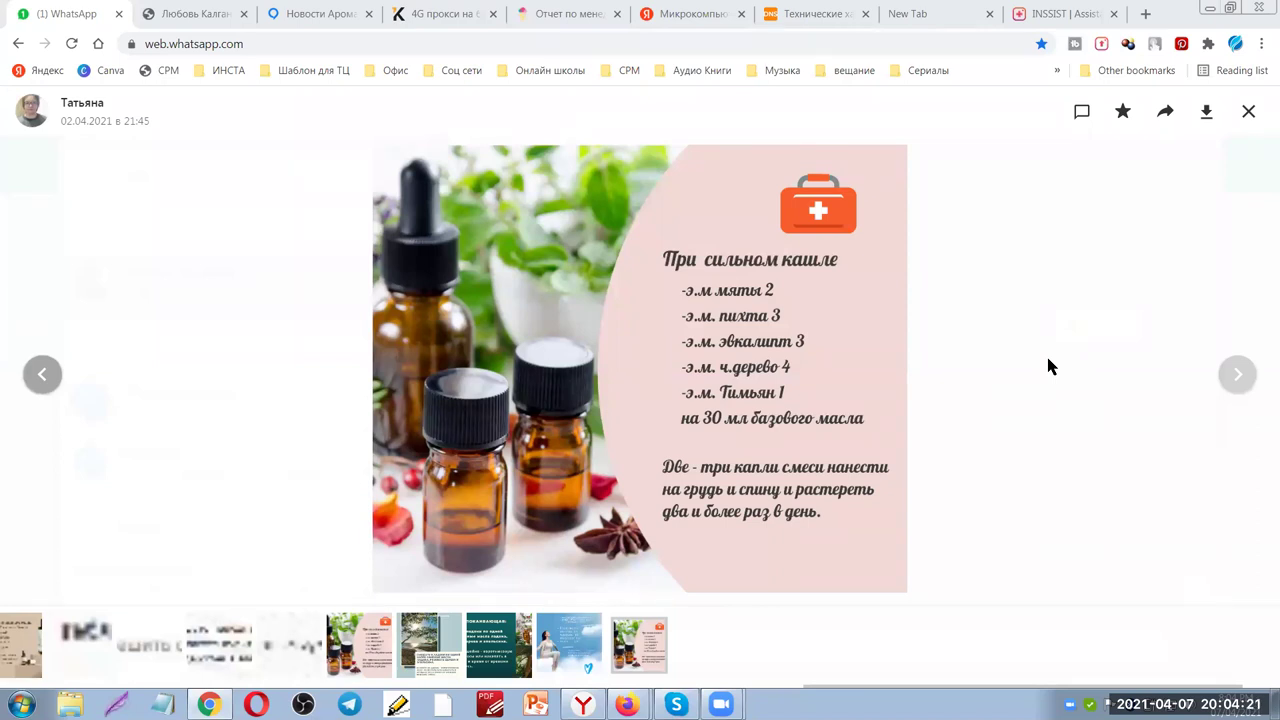
{"action": "left_click", "coordinate": [69, 704]}
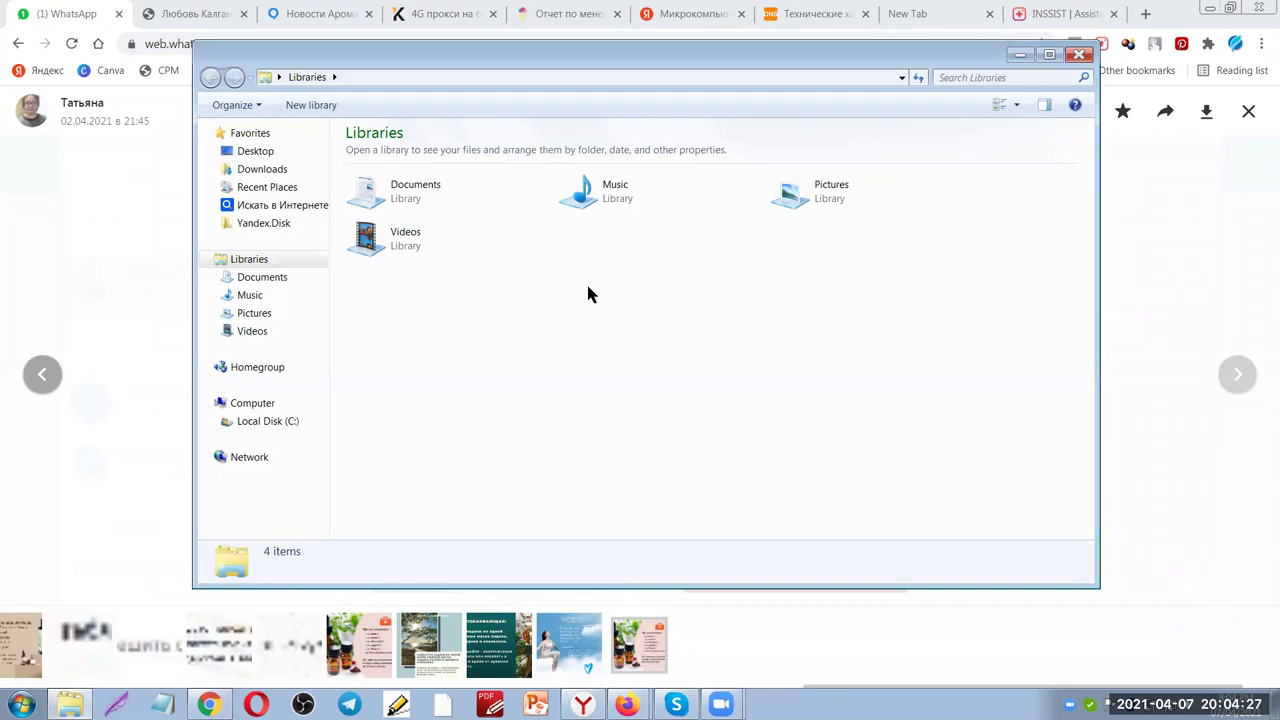
{"action": "left_click", "coordinate": [258, 169]}
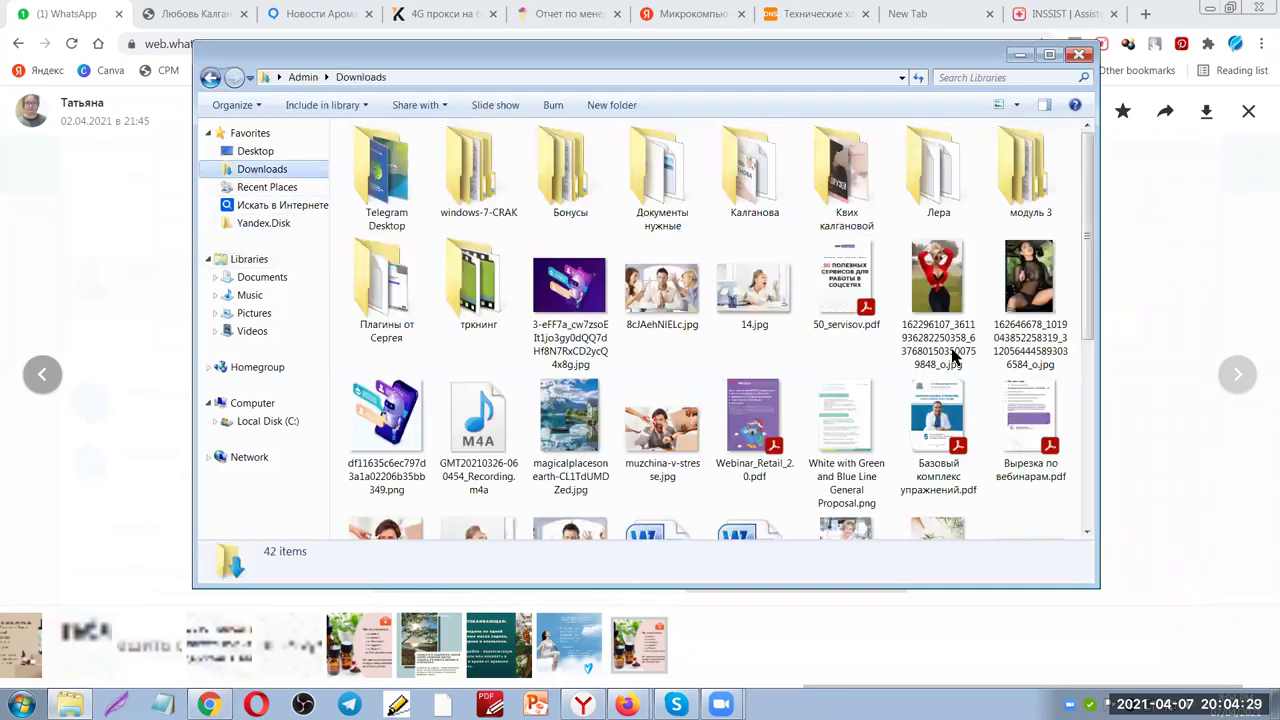
{"action": "left_click_drag", "start_coordinate": [1085, 310], "coordinate": [1079, 396]}
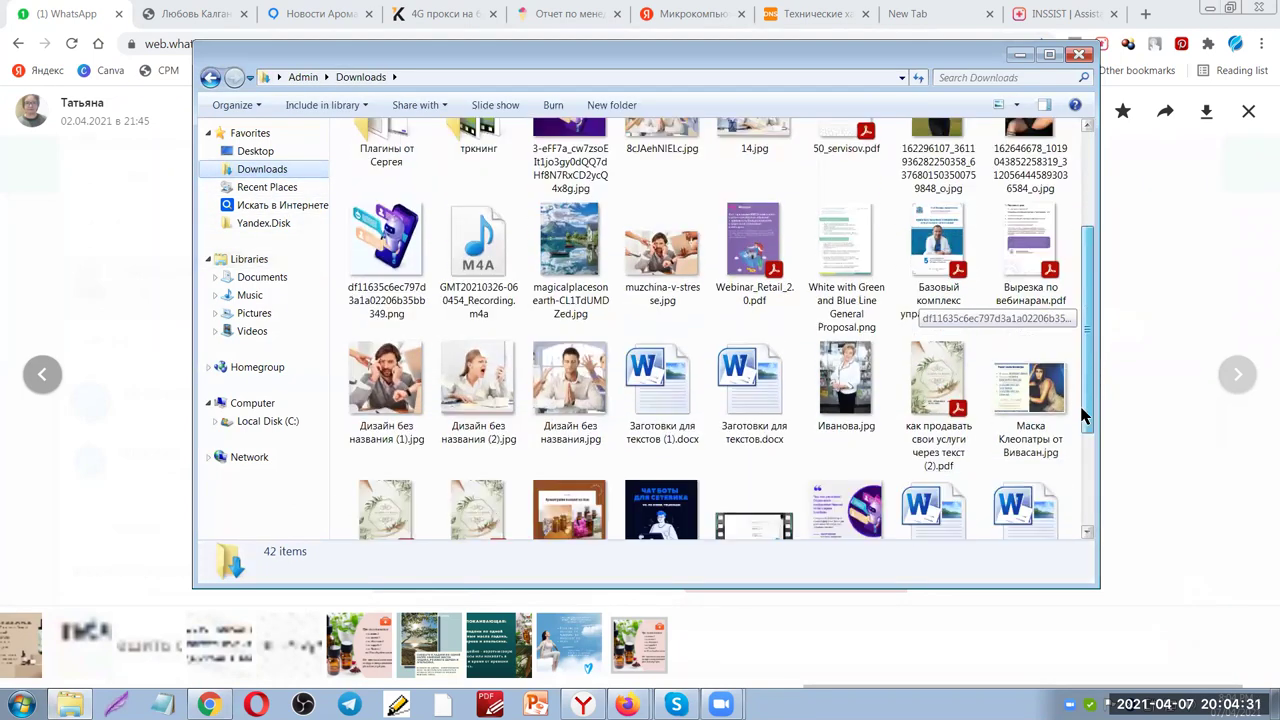
{"action": "double_click", "coordinate": [940, 245]}
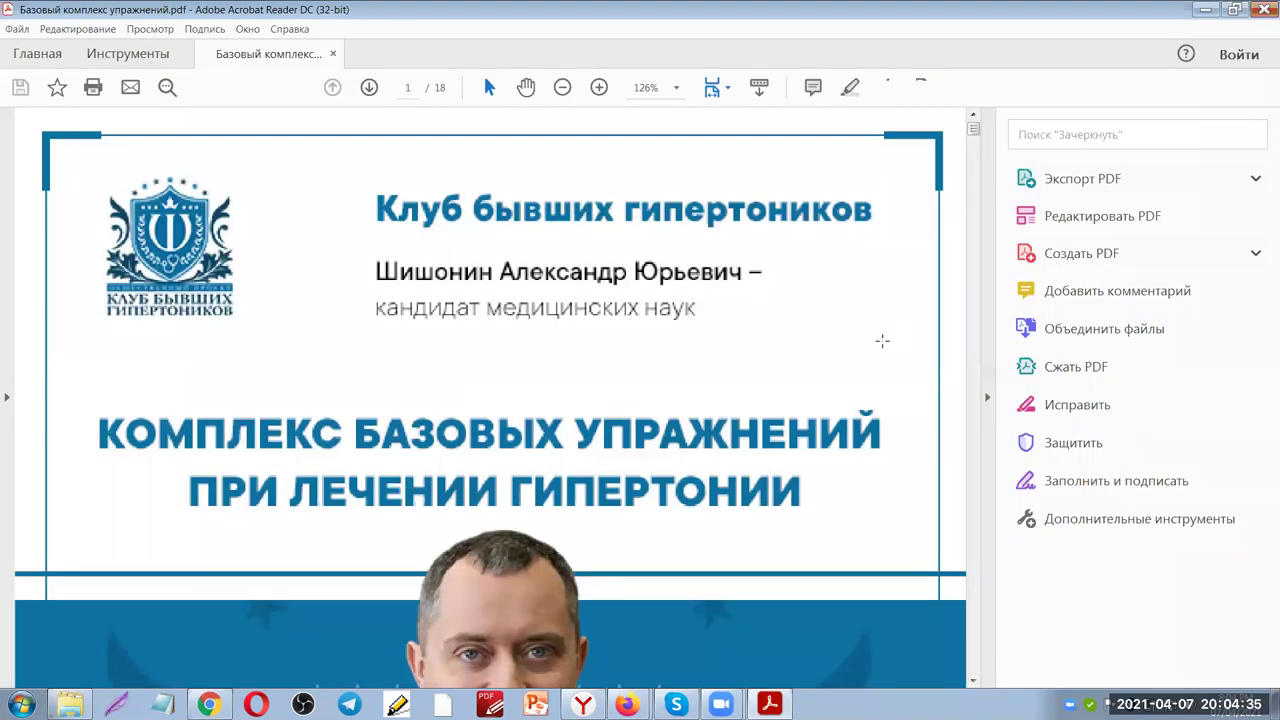
Page through the exercise guide to page 3, then close Acrobat Reader
{"action": "scroll", "coordinate": [765, 305], "scroll_direction": "down", "scroll_amount": 1}
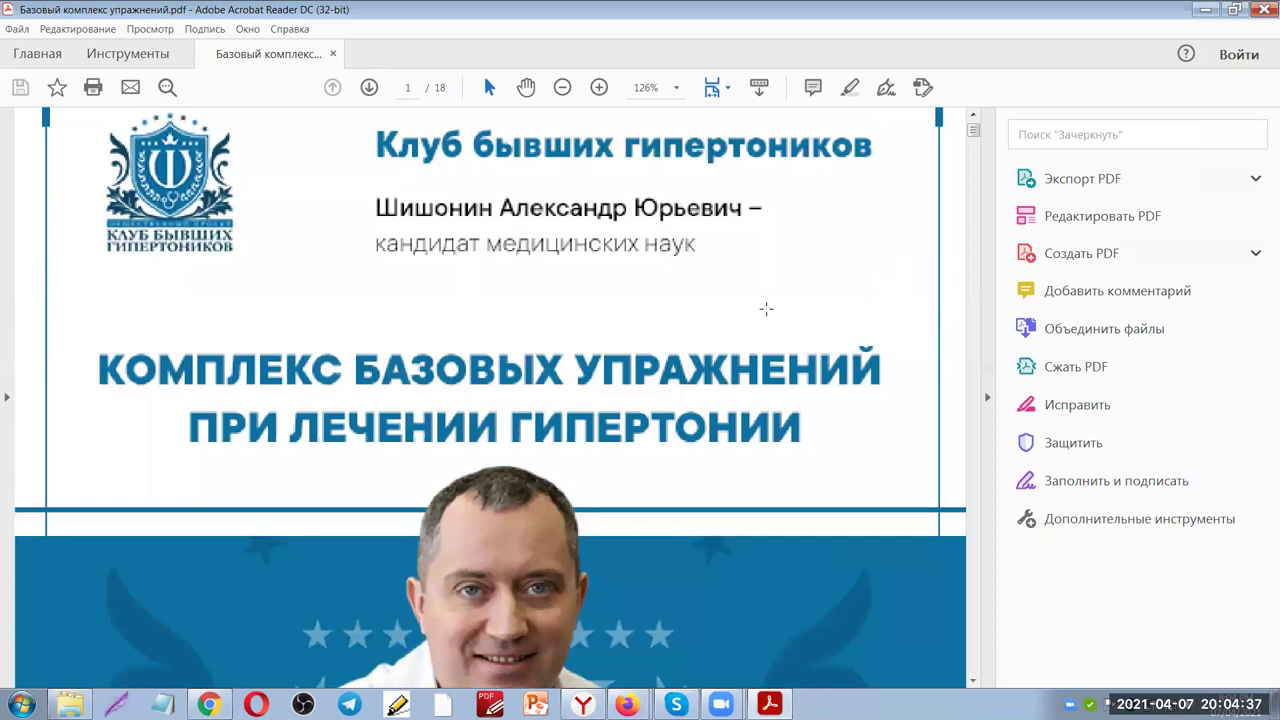
{"action": "scroll", "coordinate": [766, 308], "scroll_direction": "down", "scroll_amount": 1}
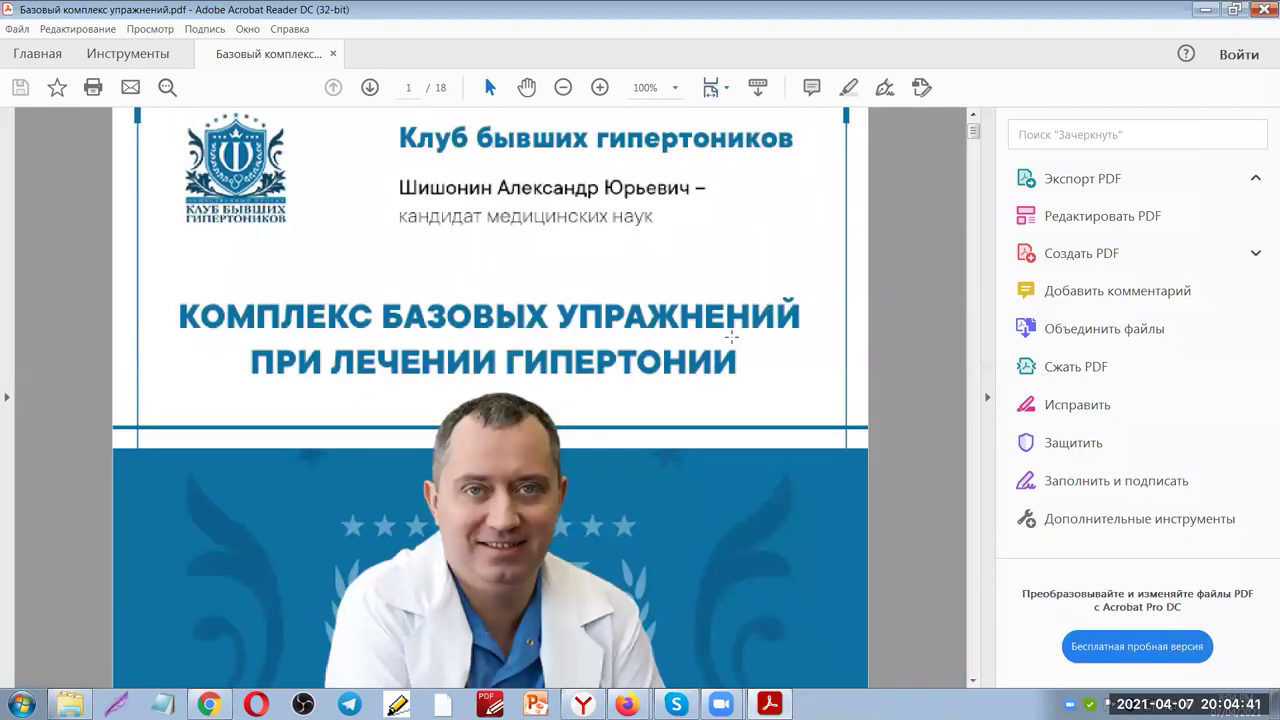
{"action": "scroll", "coordinate": [731, 337], "scroll_direction": "down", "scroll_amount": 4}
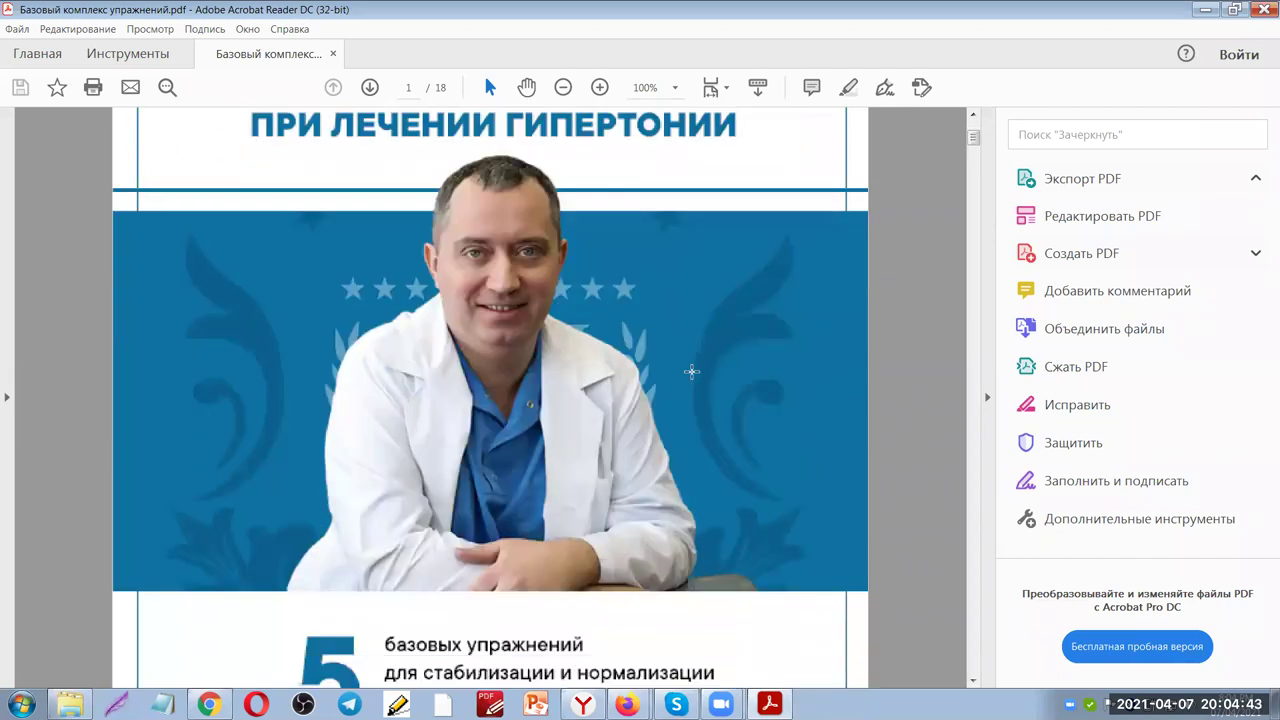
{"action": "scroll", "coordinate": [691, 371], "scroll_direction": "down", "scroll_amount": 2}
{"action": "scroll", "coordinate": [699, 377], "scroll_direction": "down", "scroll_amount": 2}
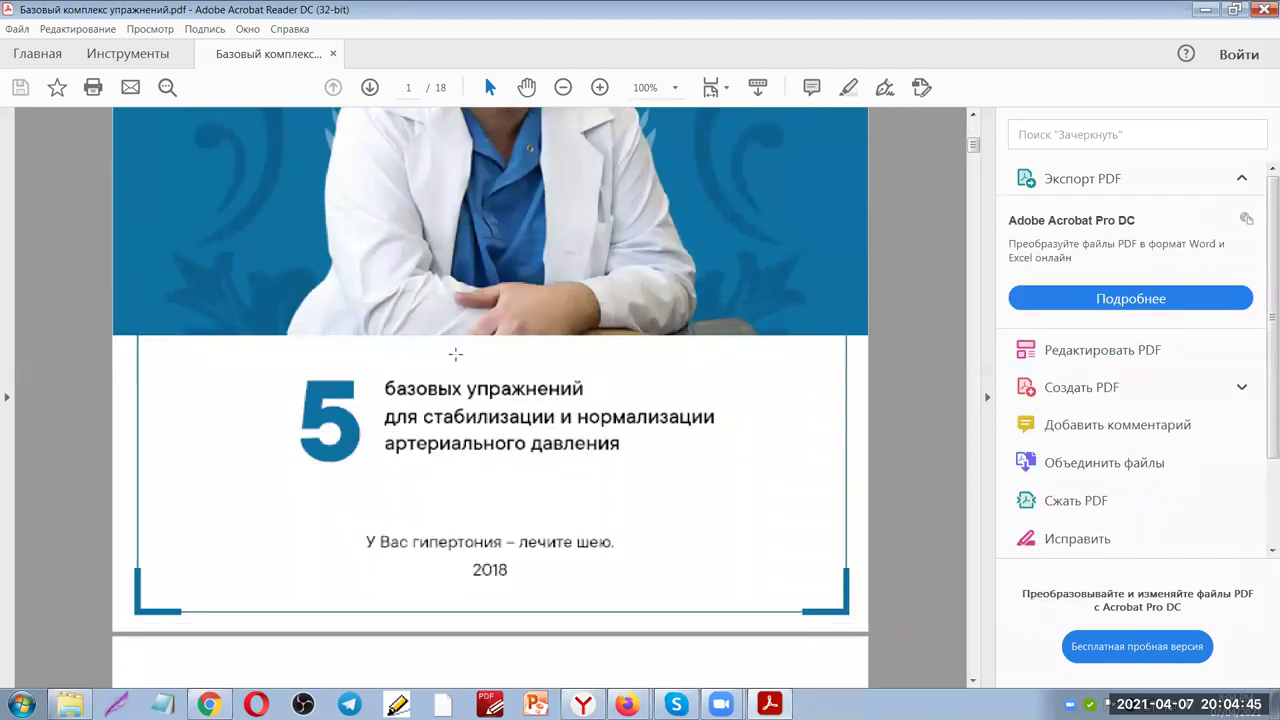
{"action": "scroll", "coordinate": [570, 393], "scroll_direction": "down", "scroll_amount": 3}
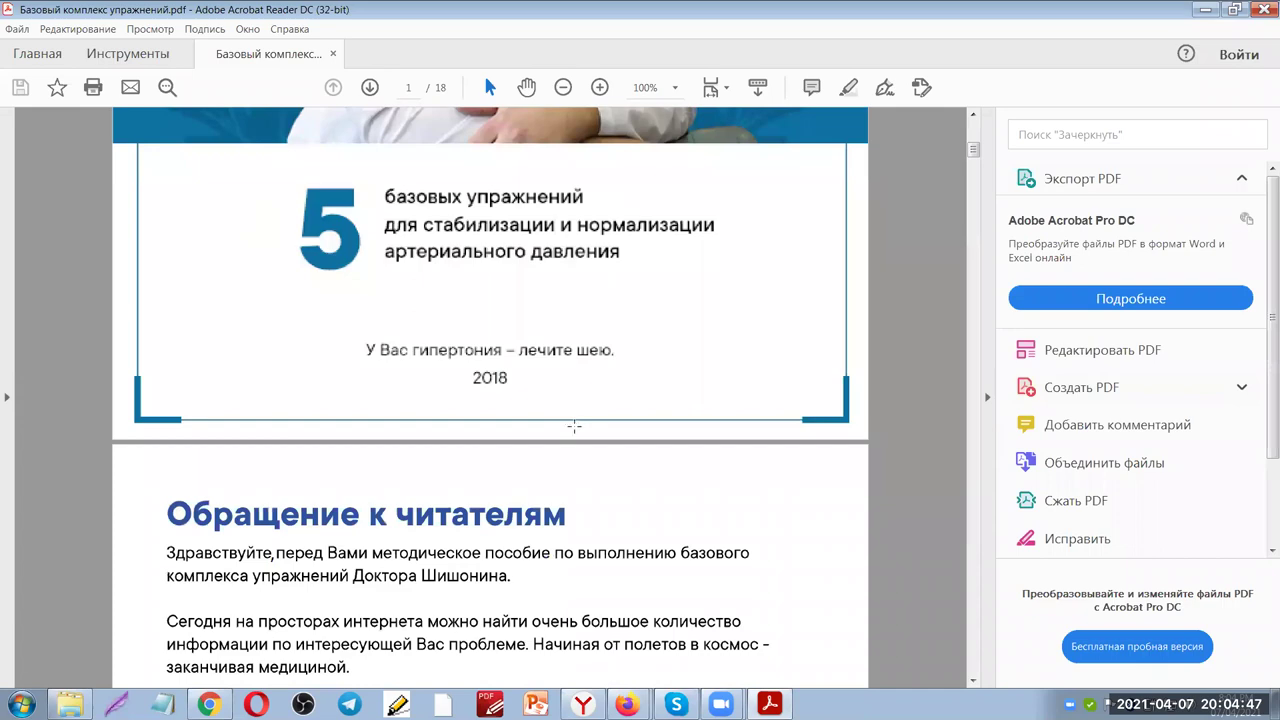
{"action": "scroll", "coordinate": [574, 426], "scroll_direction": "down", "scroll_amount": 12}
{"action": "scroll", "coordinate": [565, 427], "scroll_direction": "down", "scroll_amount": 8}
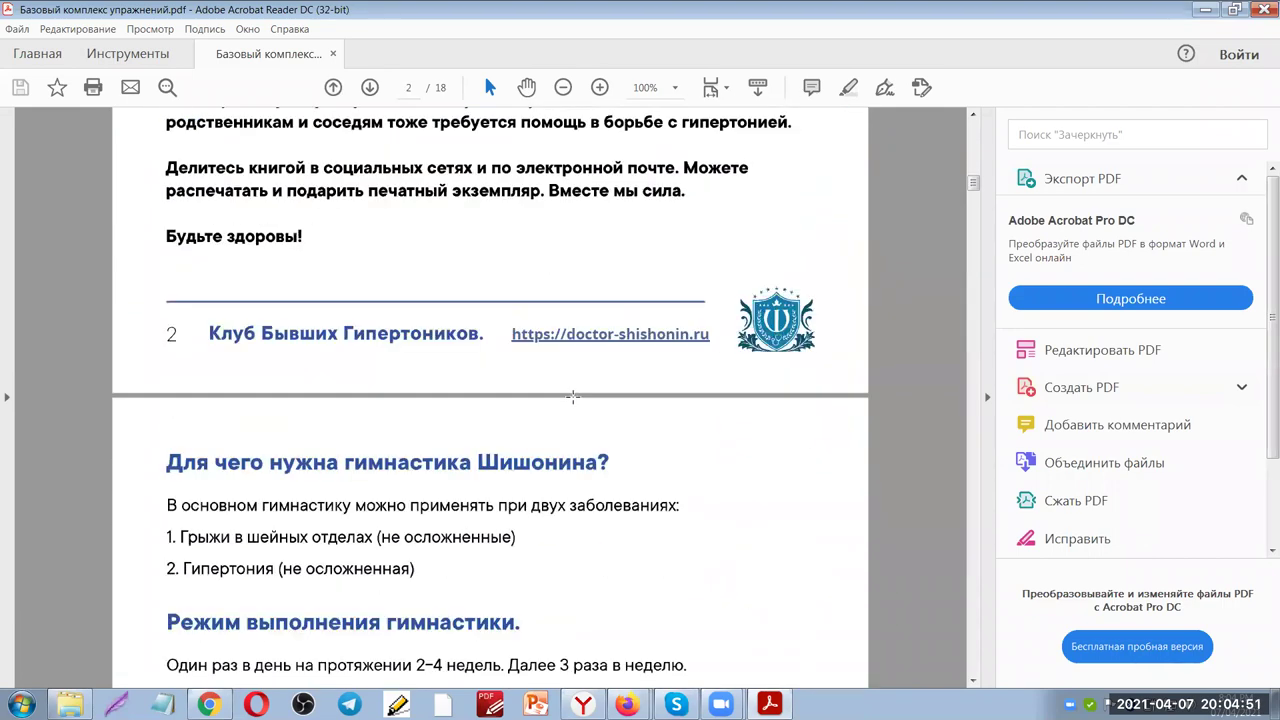
{"action": "scroll", "coordinate": [572, 397], "scroll_direction": "down", "scroll_amount": 2}
{"action": "scroll", "coordinate": [526, 358], "scroll_direction": "down", "scroll_amount": 3}
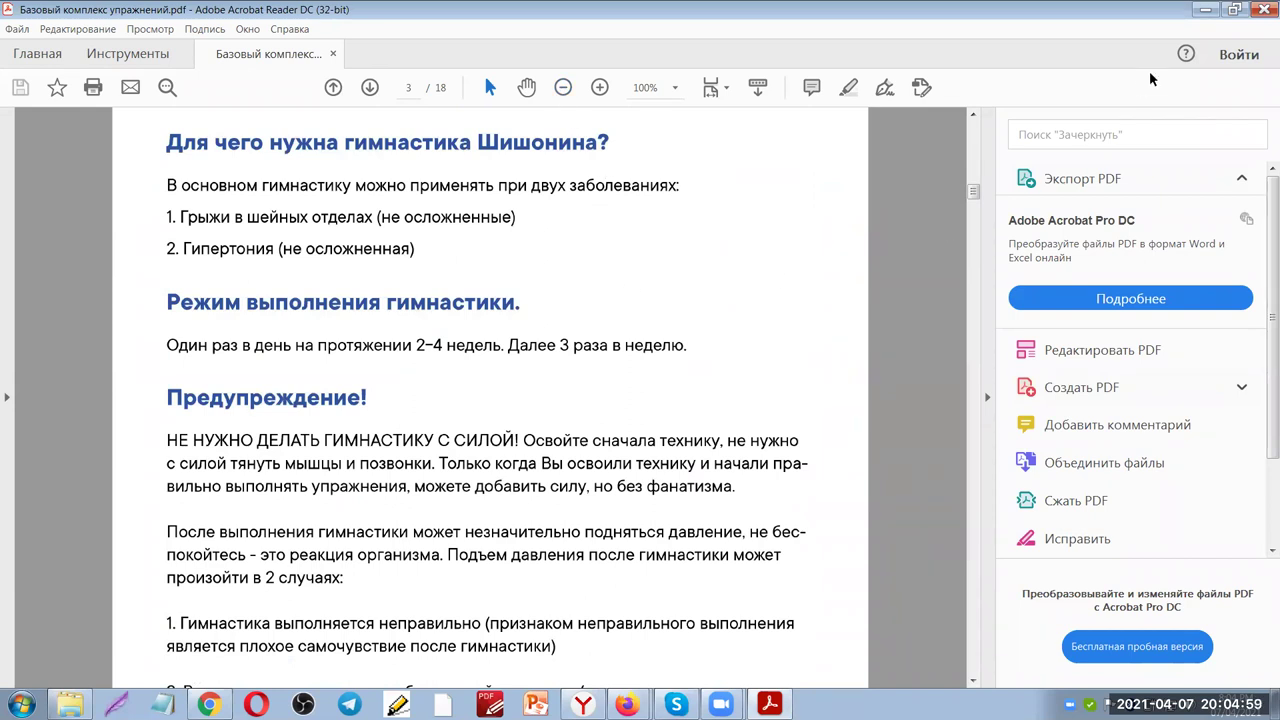
{"action": "left_click", "coordinate": [1262, 12]}
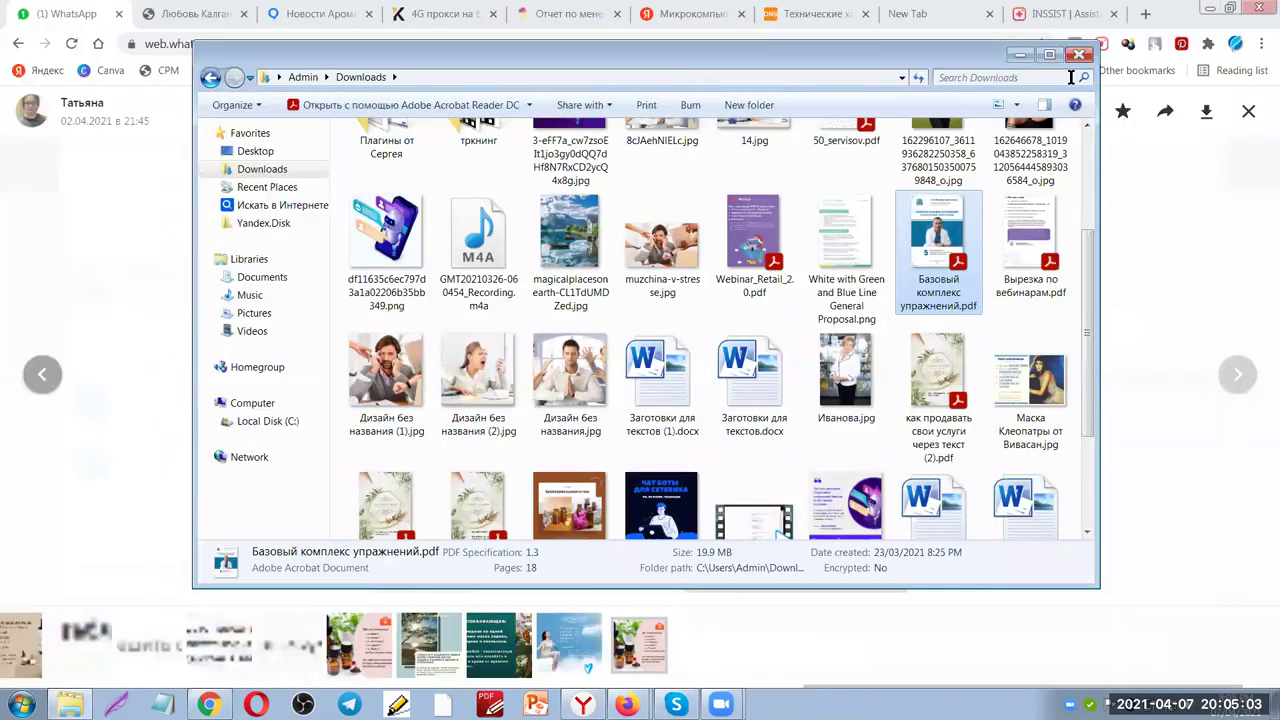
Save the chat's cough-remedy oils image to Downloads as a JPEG and close the viewer
{"action": "left_click", "coordinate": [1020, 55]}
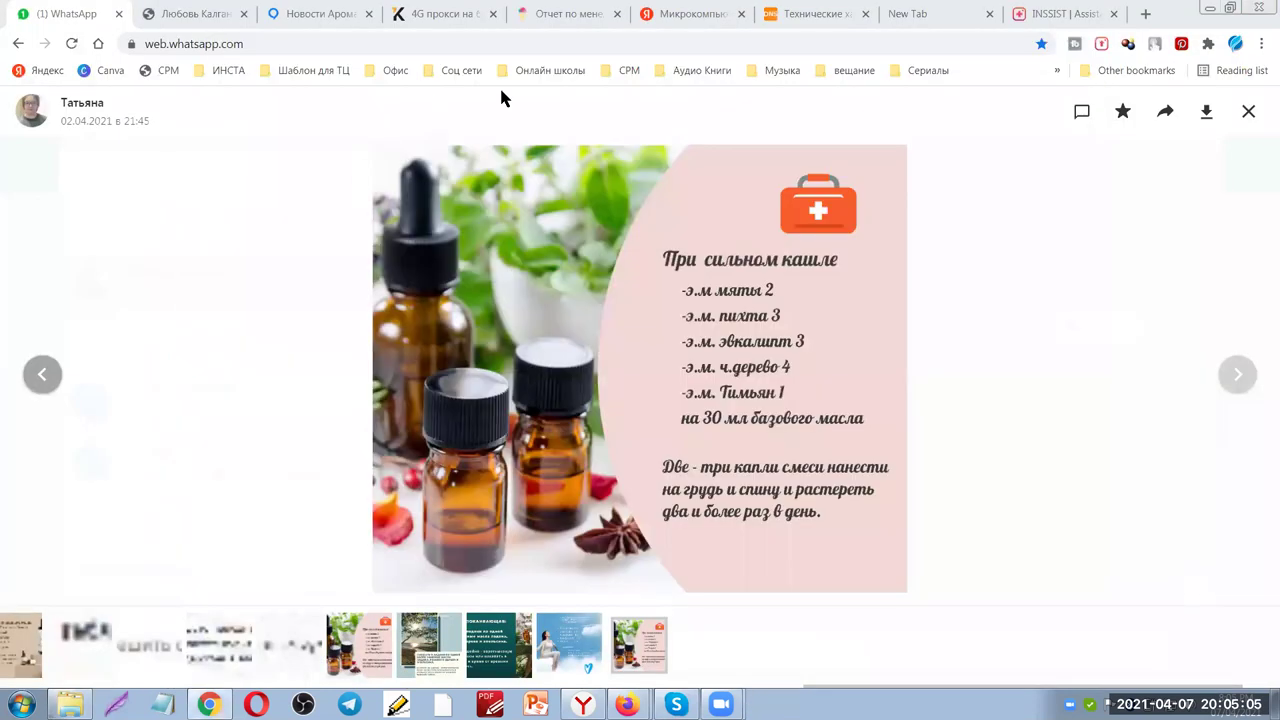
{"action": "right_click", "coordinate": [613, 322]}
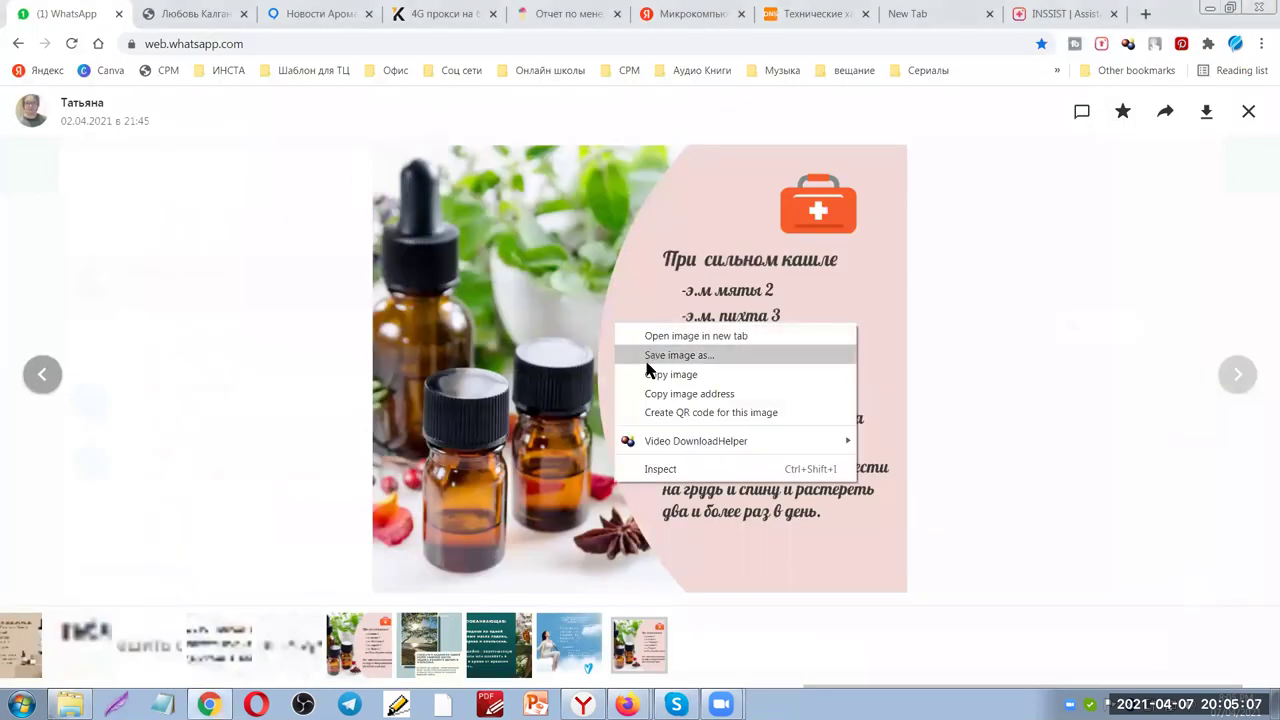
{"action": "left_click", "coordinate": [647, 362]}
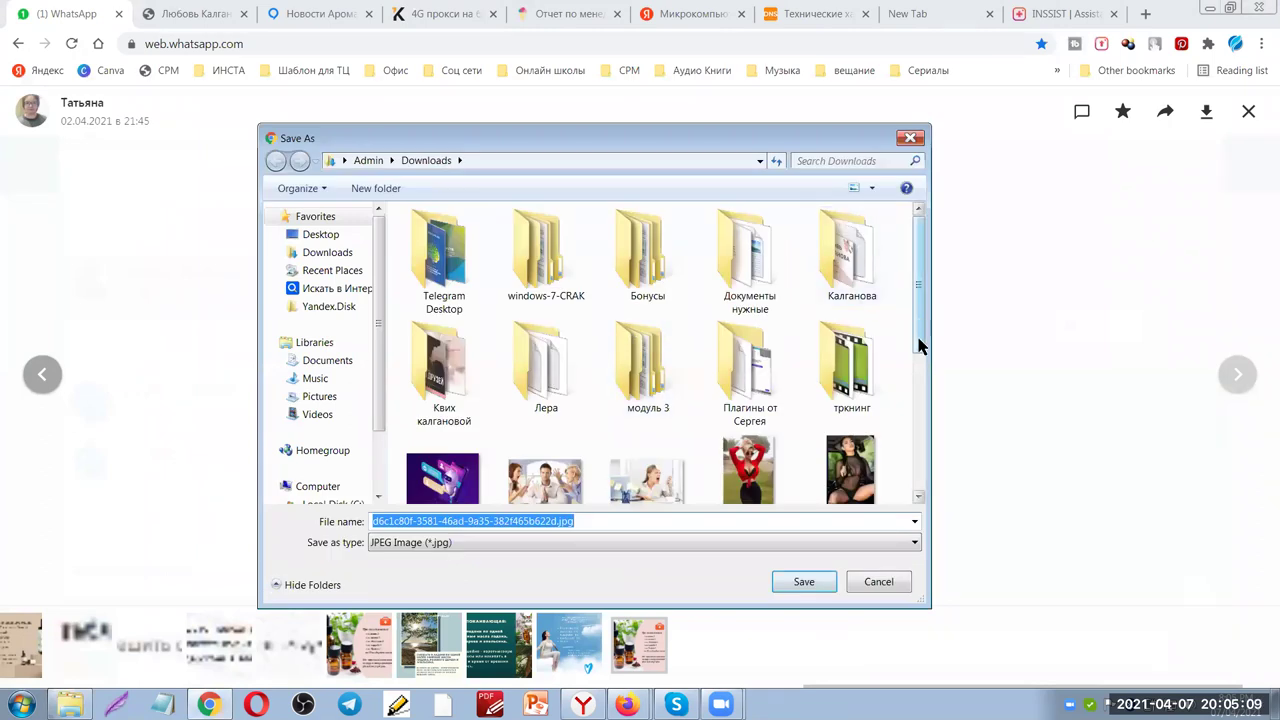
{"action": "scroll", "coordinate": [906, 480], "scroll_direction": "down", "scroll_amount": 8}
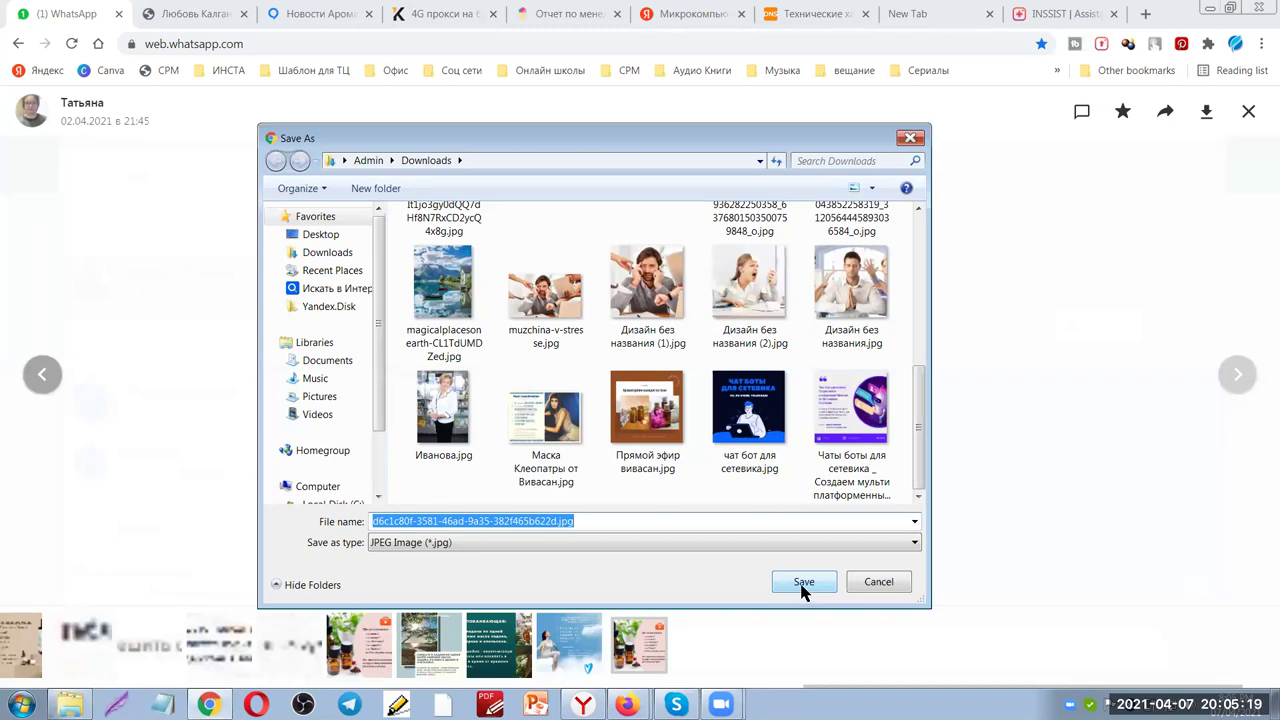
{"action": "left_click", "coordinate": [803, 582]}
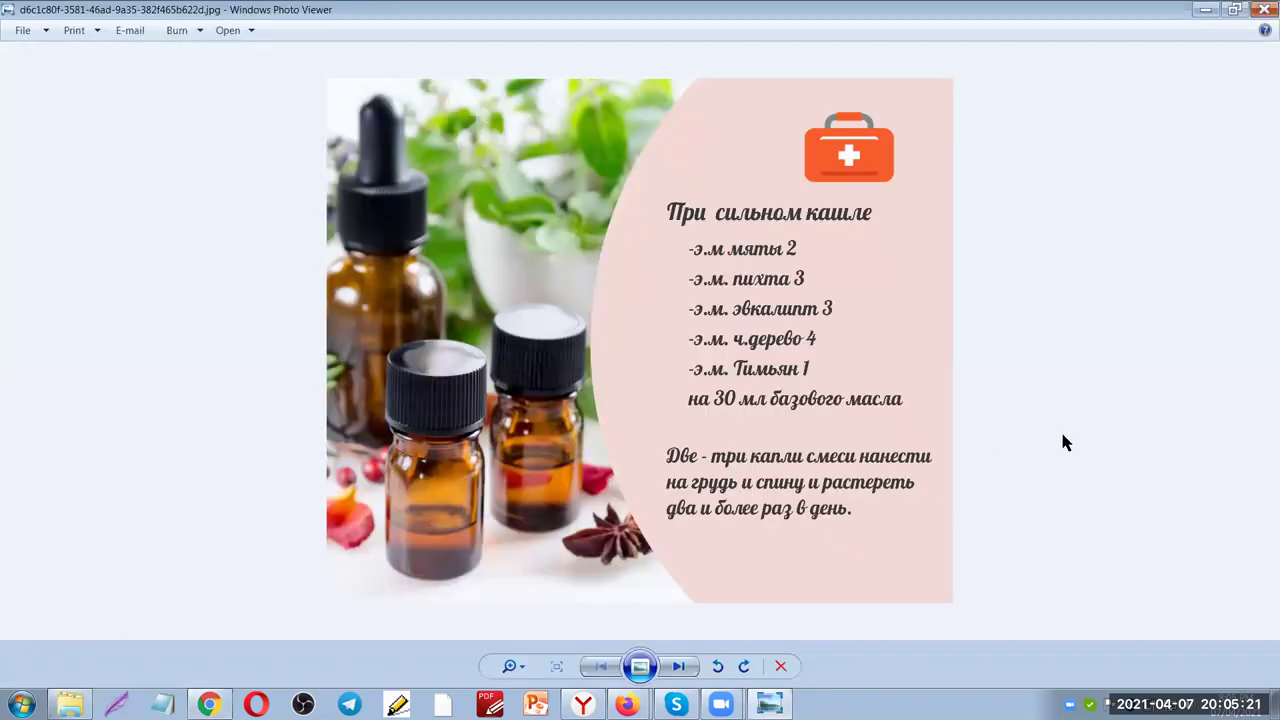
{"action": "left_click", "coordinate": [1263, 9]}
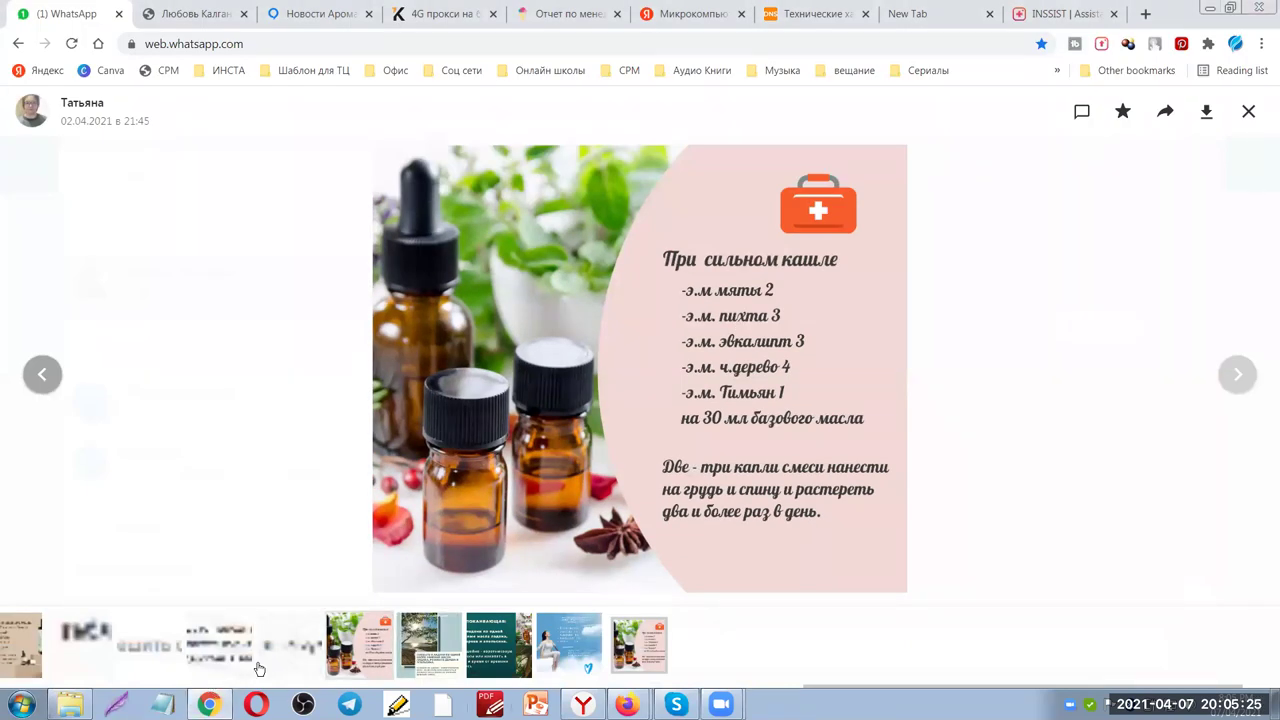
{"action": "key", "text": "super"}
Launch Word 2010, dismiss the activation notice, and type the lines 'ячмяьмяЬмью' and 'фТСЛОФЛД'
{"action": "left_click", "coordinate": [82, 326]}
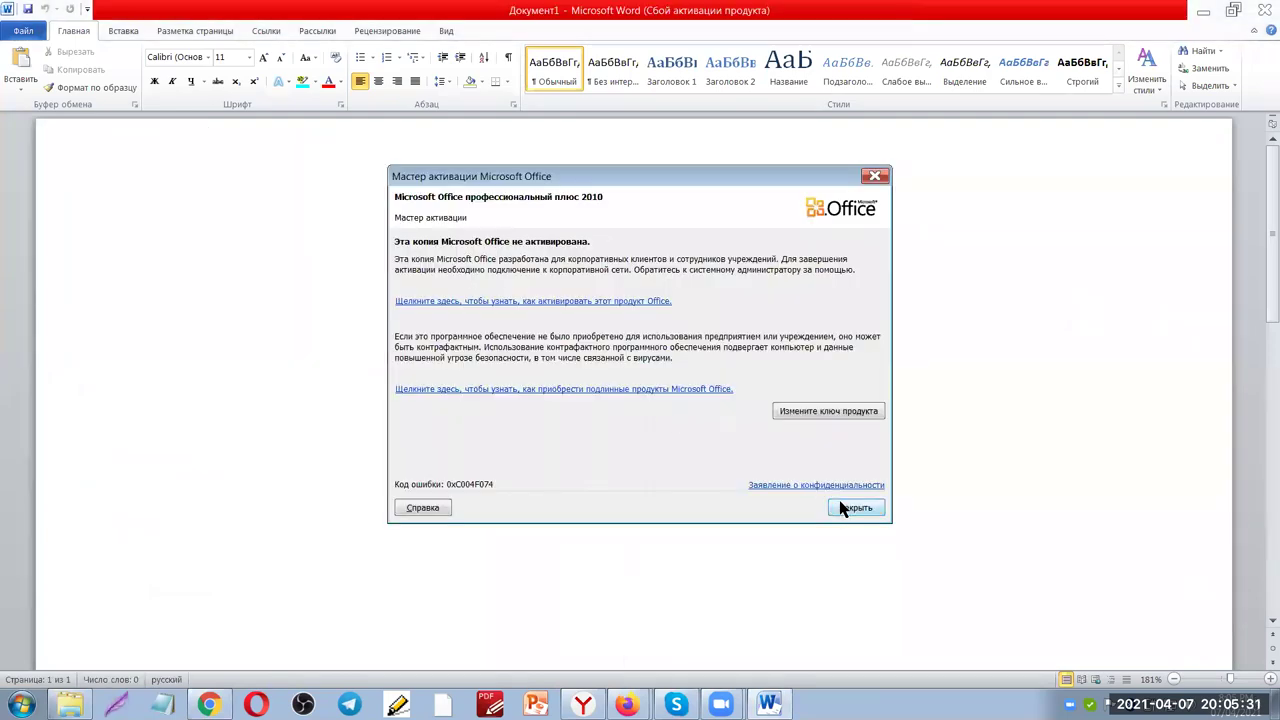
{"action": "left_click", "coordinate": [852, 507]}
{"action": "type", "text": "ячмяьмяЬмью"}
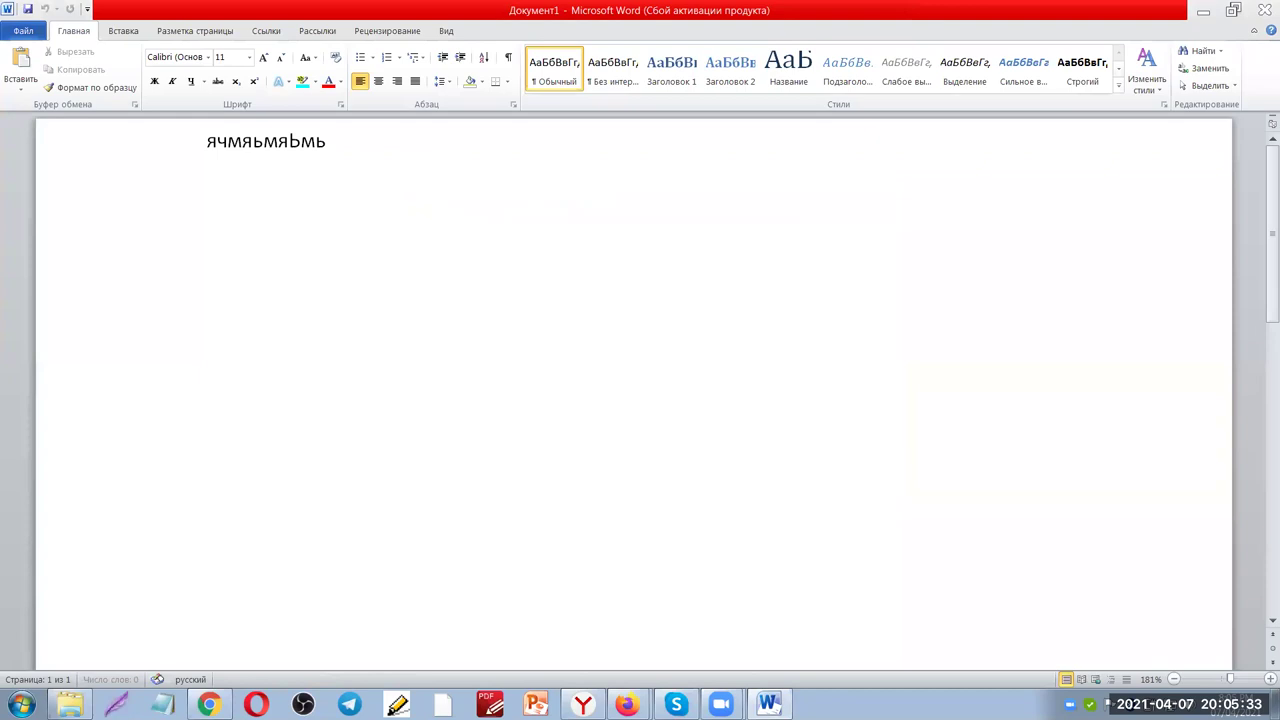
{"action": "key", "text": "Return"}
{"action": "key", "text": "Return"}
{"action": "type", "text": "фТСЛОФЛД"}
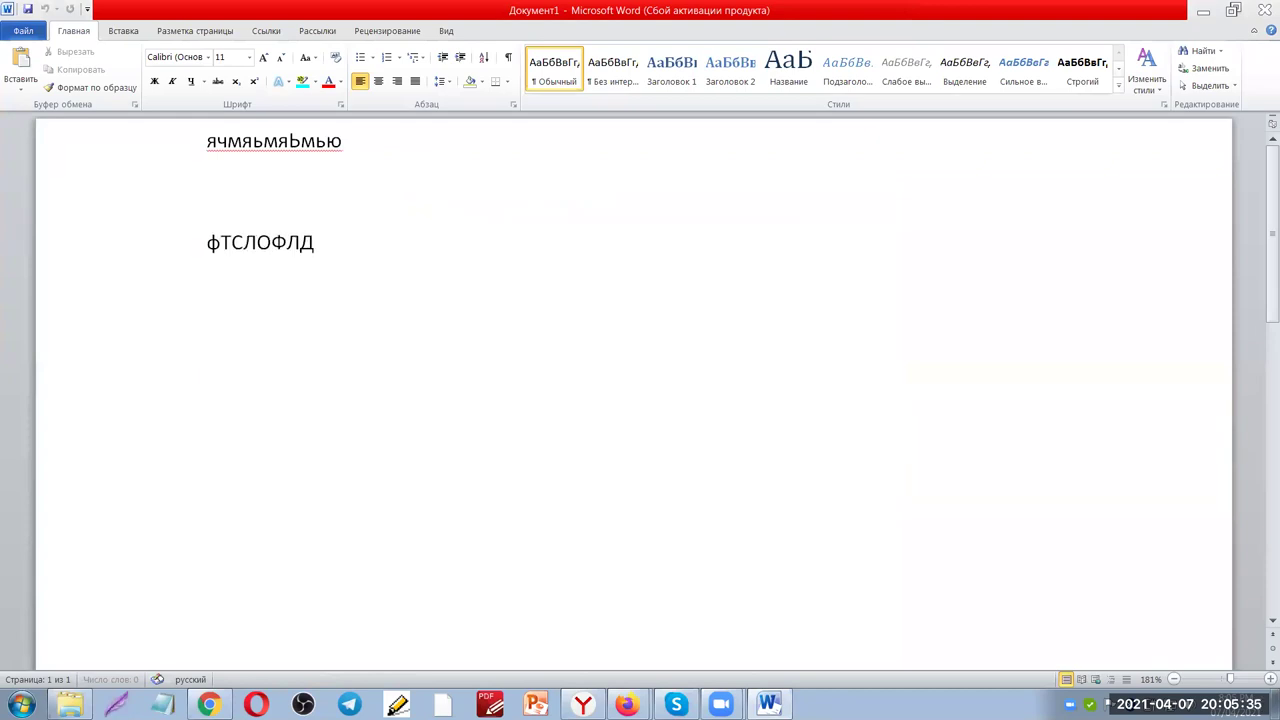
{"action": "key", "text": "Return"}
{"action": "key", "text": "Return"}
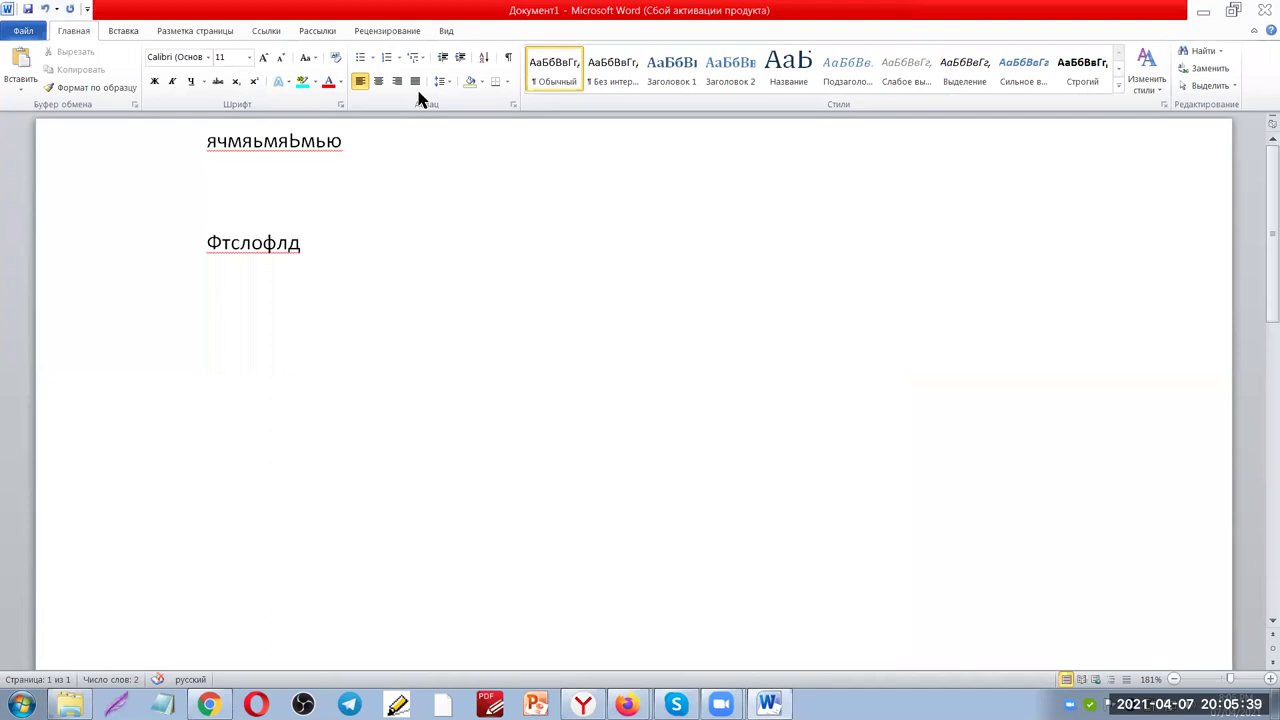
Insert the picture Дизайн без названия (1).jpg from the Downloads folder
{"action": "left_click", "coordinate": [122, 32]}
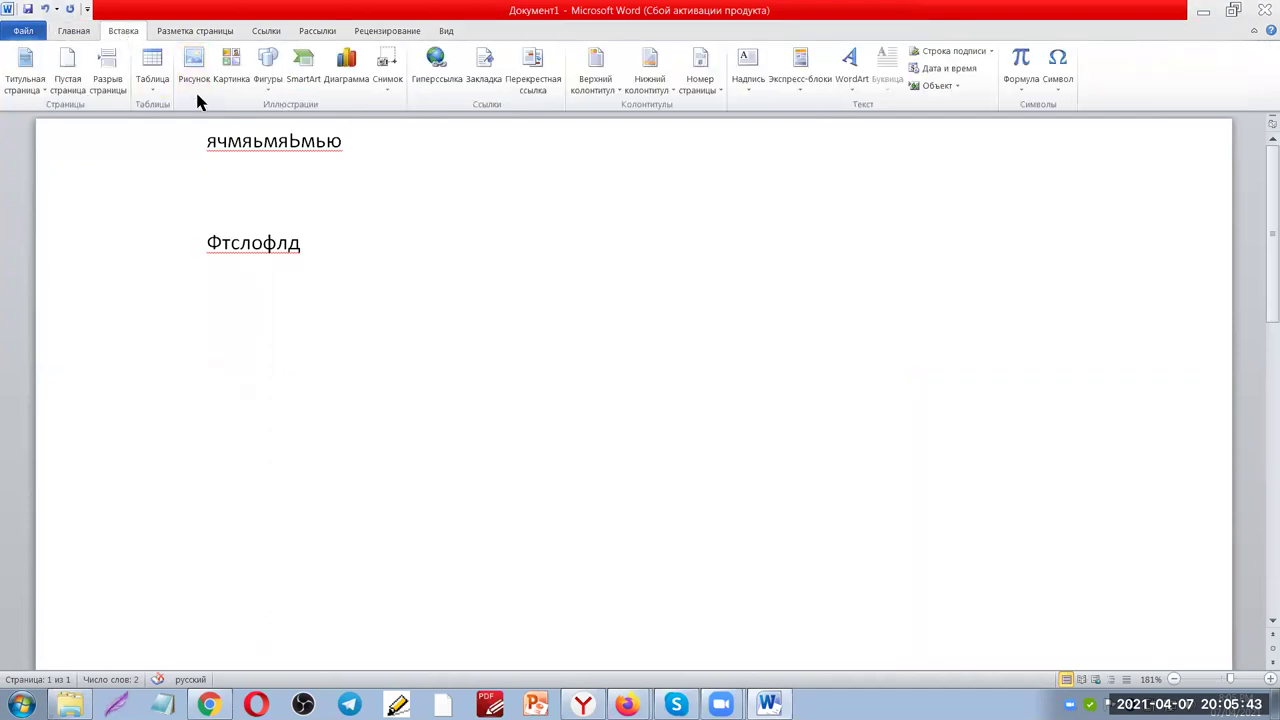
{"action": "left_click", "coordinate": [195, 68]}
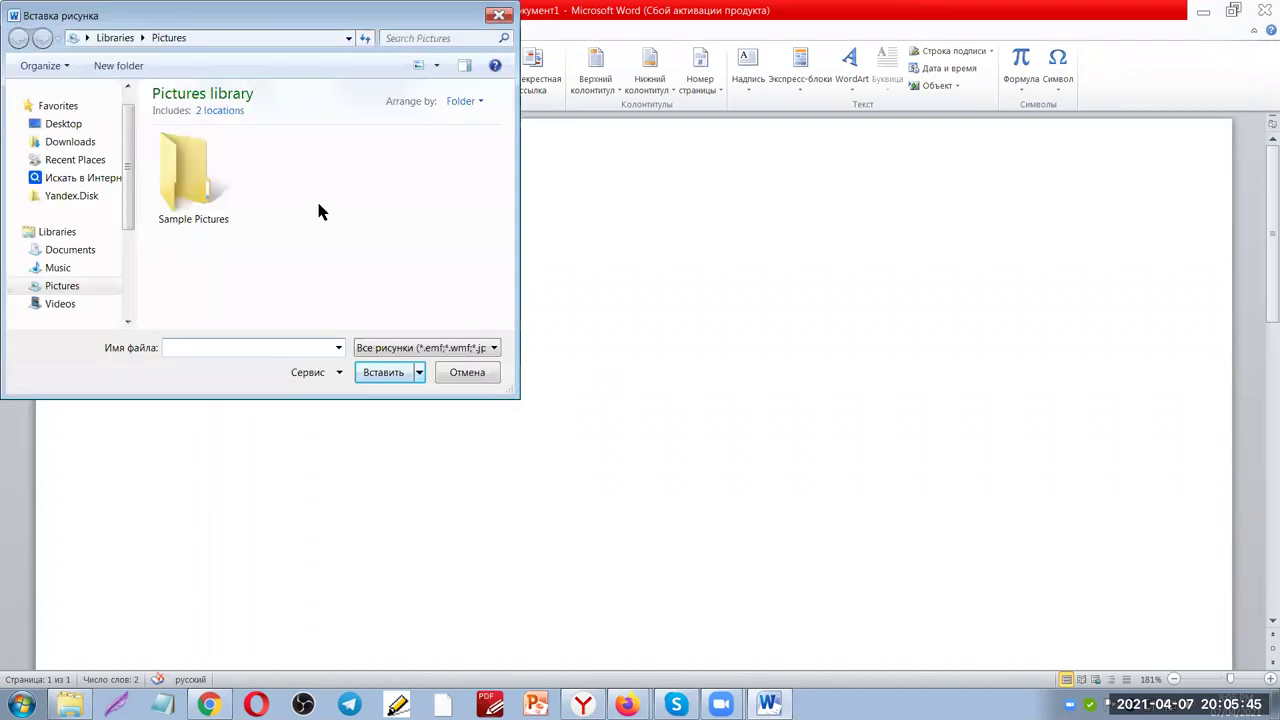
{"action": "left_click", "coordinate": [55, 123]}
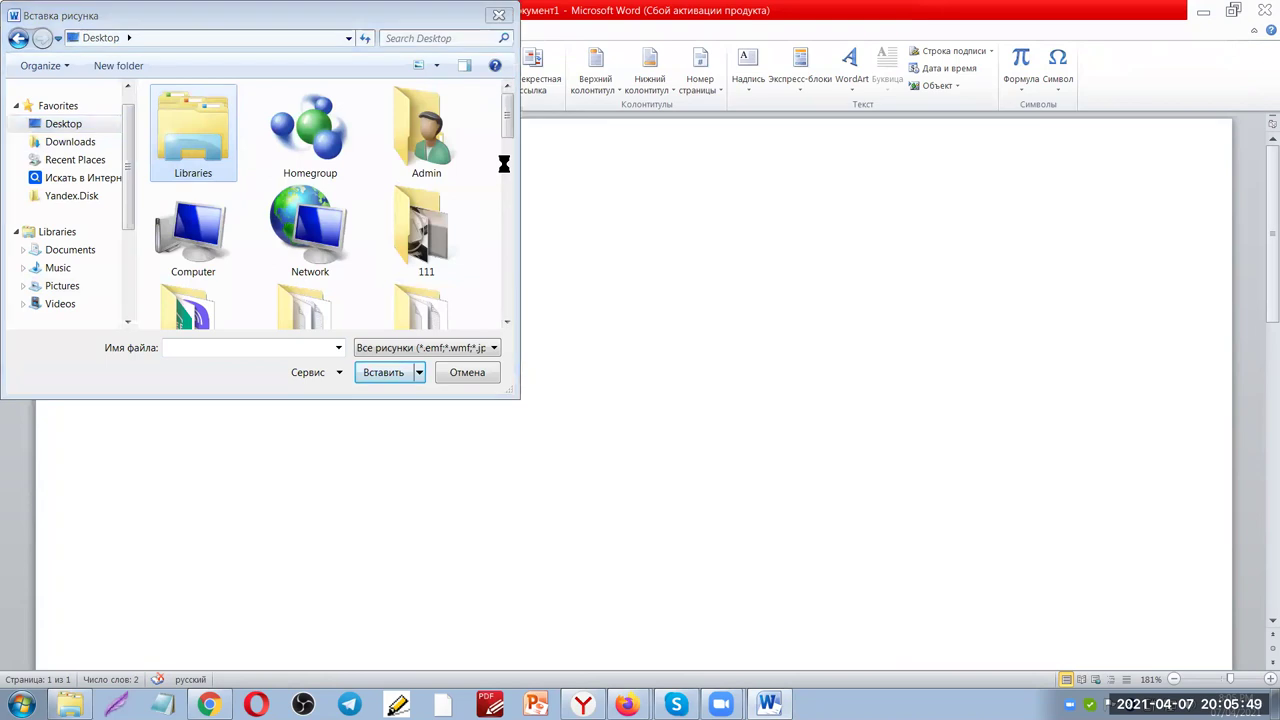
{"action": "left_click_drag", "start_coordinate": [507, 132], "coordinate": [508, 224]}
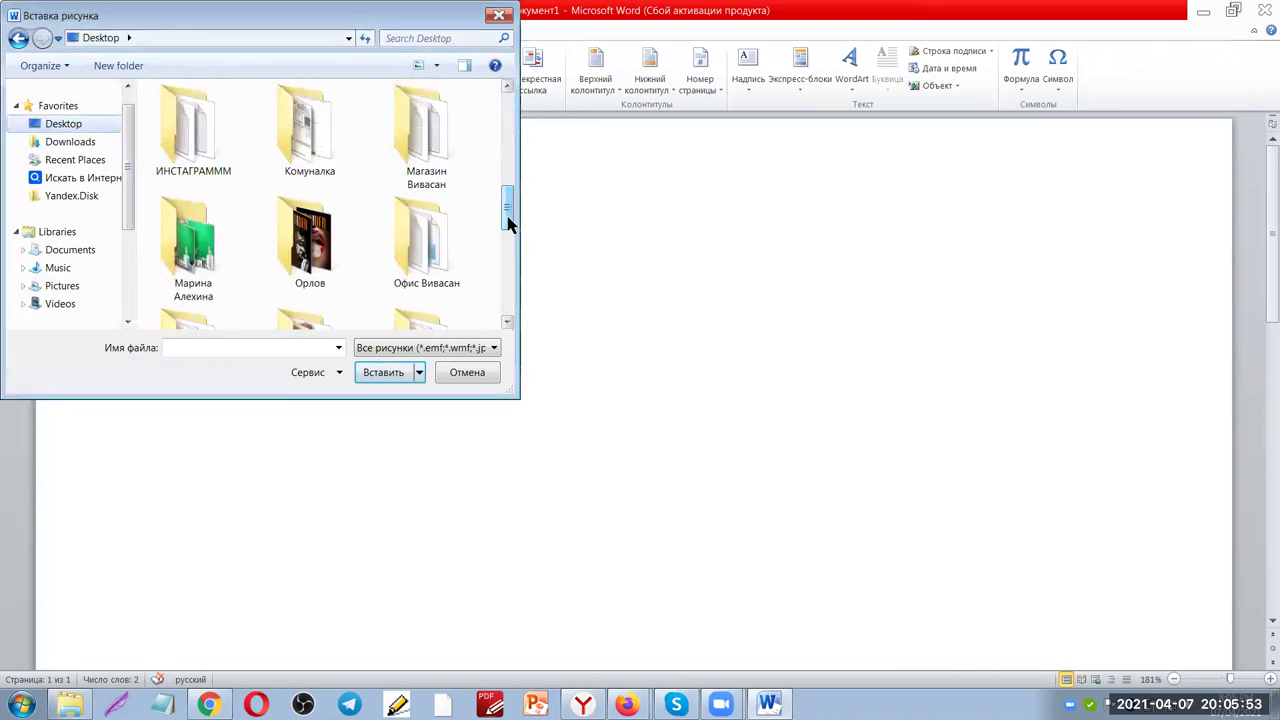
{"action": "double_click", "coordinate": [310, 240]}
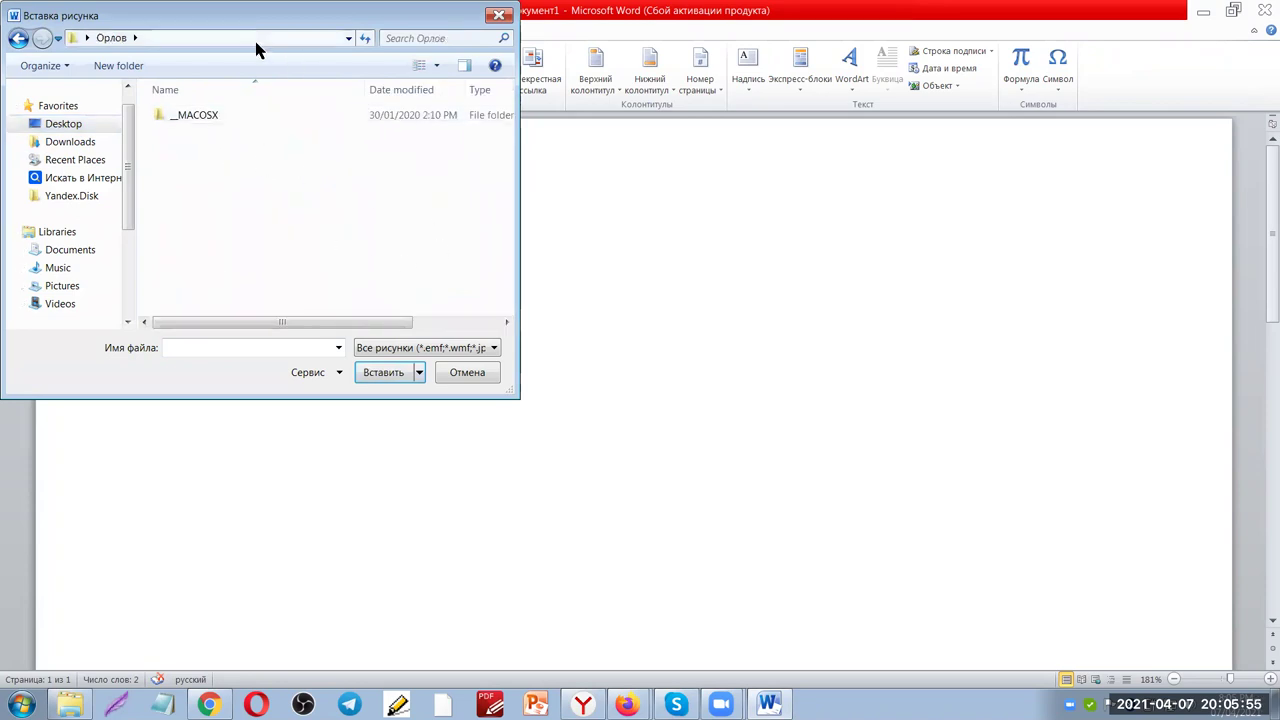
{"action": "left_click", "coordinate": [57, 145]}
{"action": "left_click_drag", "start_coordinate": [503, 128], "coordinate": [492, 234]}
{"action": "left_click", "coordinate": [425, 245]}
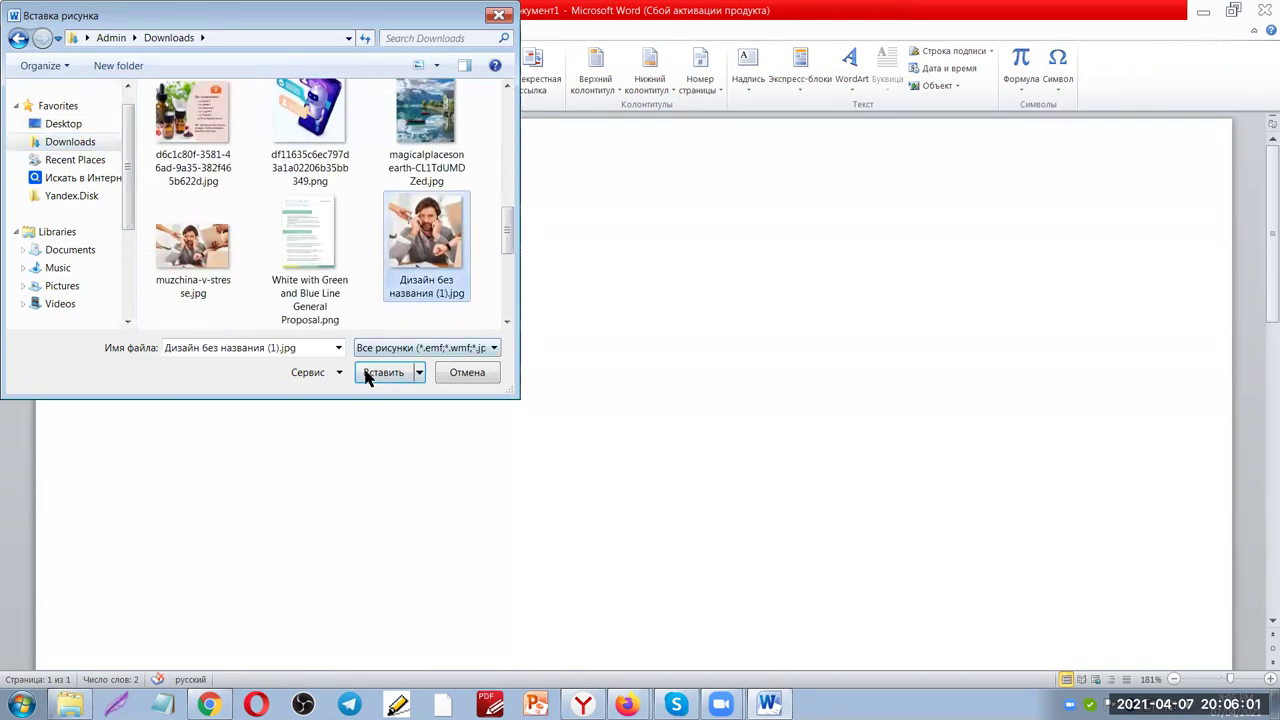
{"action": "left_click", "coordinate": [368, 375]}
Set the photo's wrapping to Вокруг рамки, shrink it, and move it to the top left
{"action": "scroll", "coordinate": [790, 480], "scroll_direction": "down", "scroll_amount": 2}
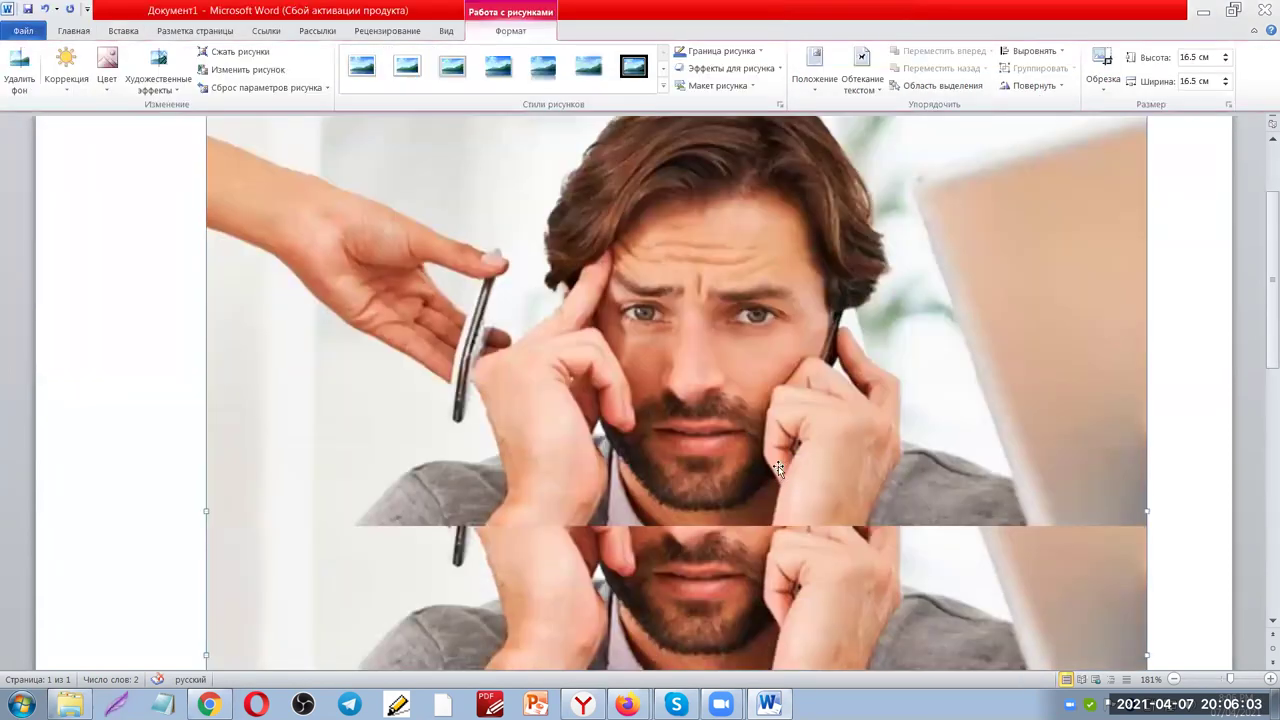
{"action": "scroll", "coordinate": [778, 466], "scroll_direction": "down", "scroll_amount": 3}
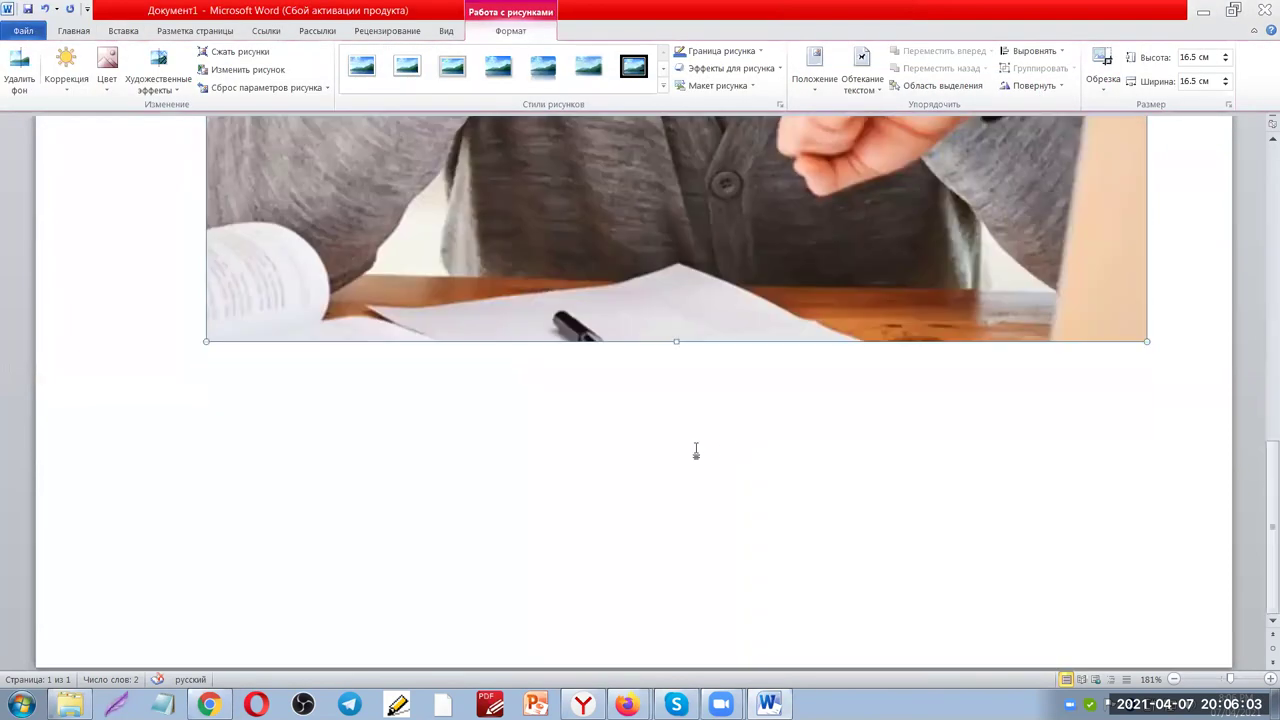
{"action": "right_click", "coordinate": [578, 268]}
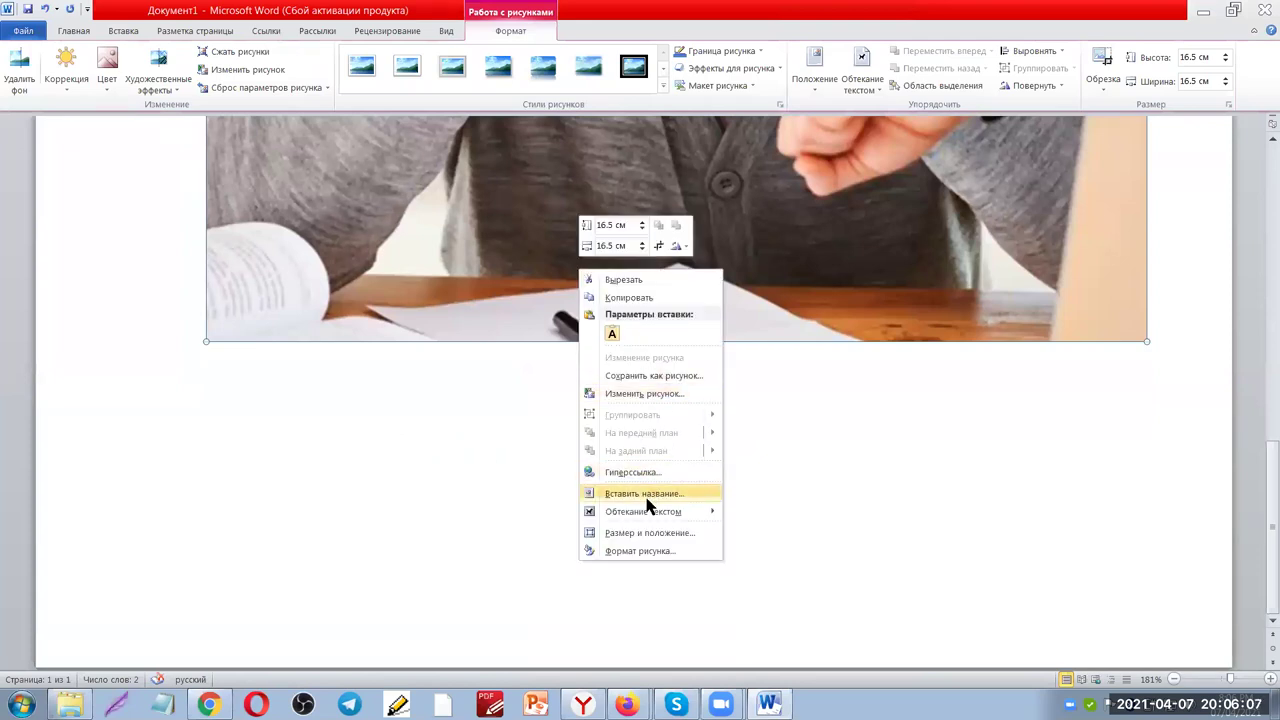
{"action": "mouse_move", "coordinate": [645, 511]}
{"action": "left_click", "coordinate": [768, 540]}
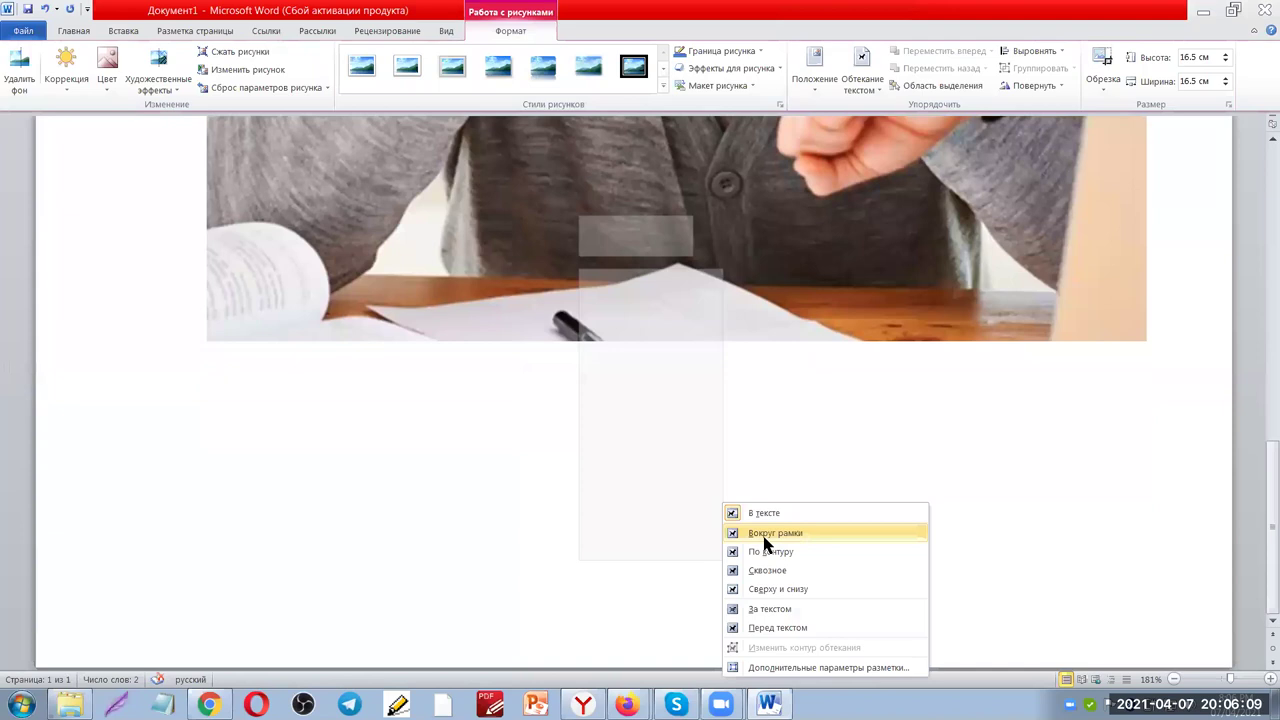
{"action": "left_click", "coordinate": [755, 553]}
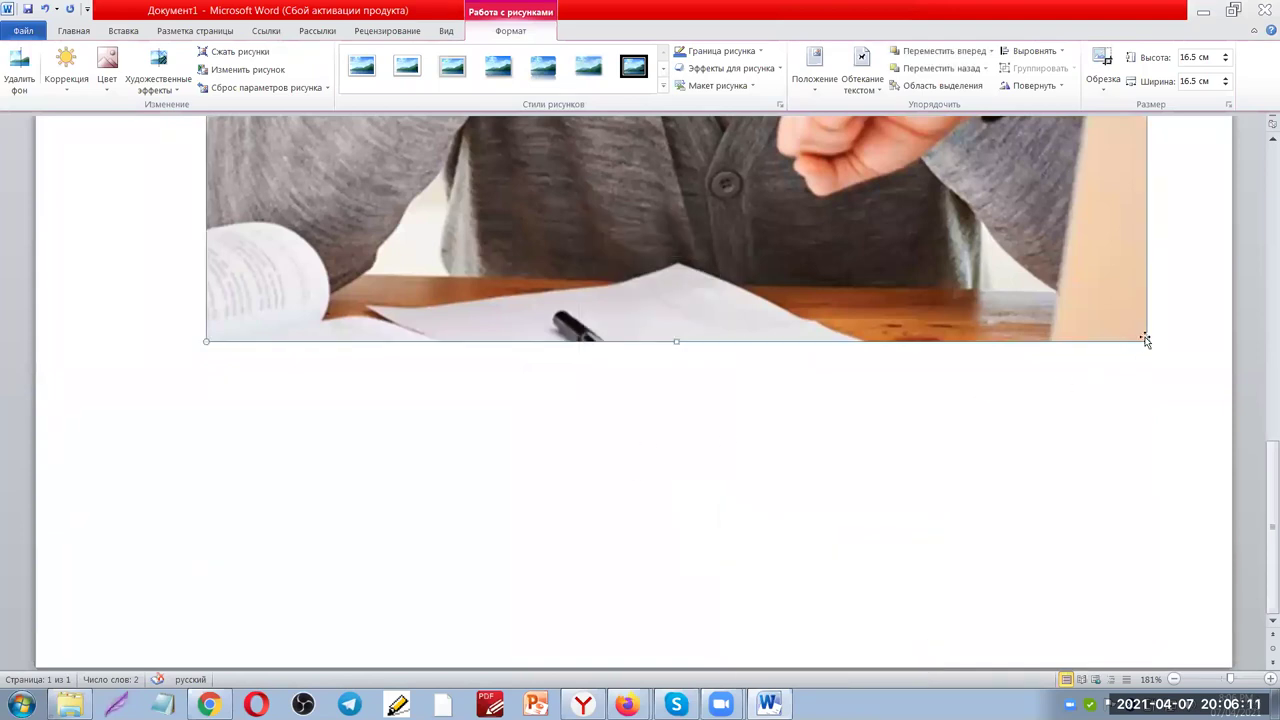
{"action": "left_click_drag", "start_coordinate": [1148, 342], "coordinate": [1056, 330]}
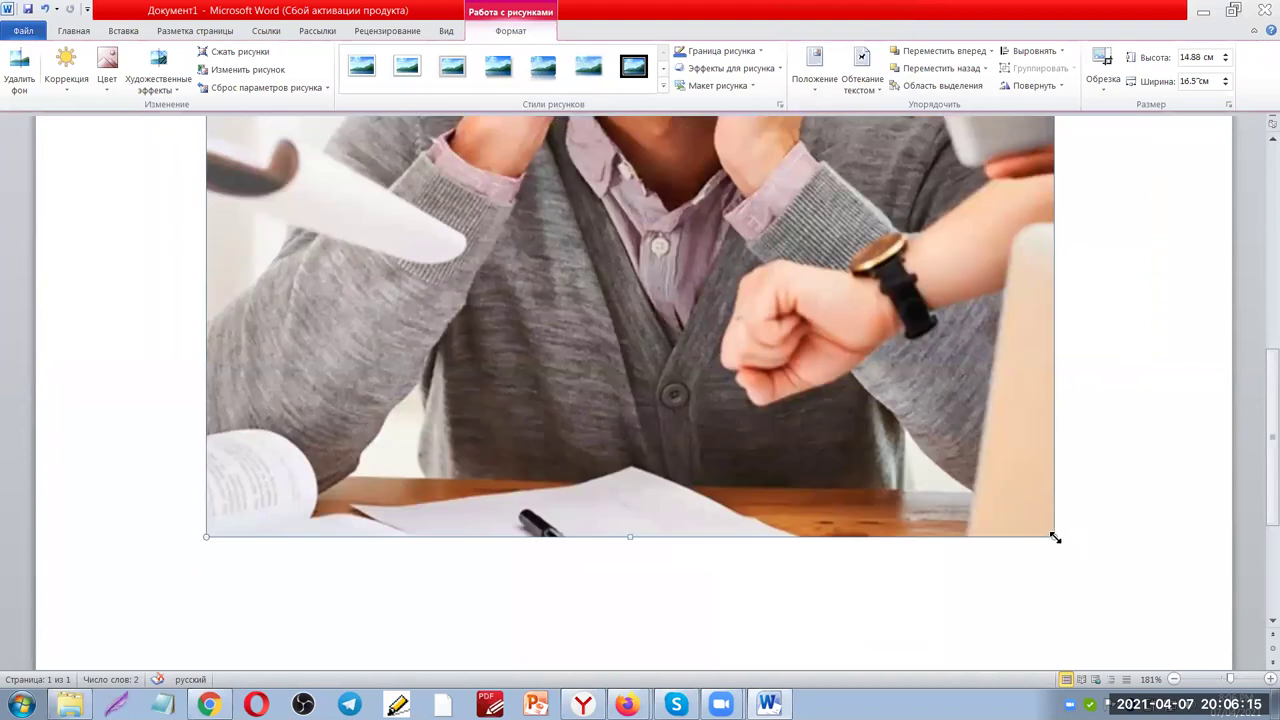
{"action": "left_click_drag", "start_coordinate": [1055, 537], "coordinate": [737, 309]}
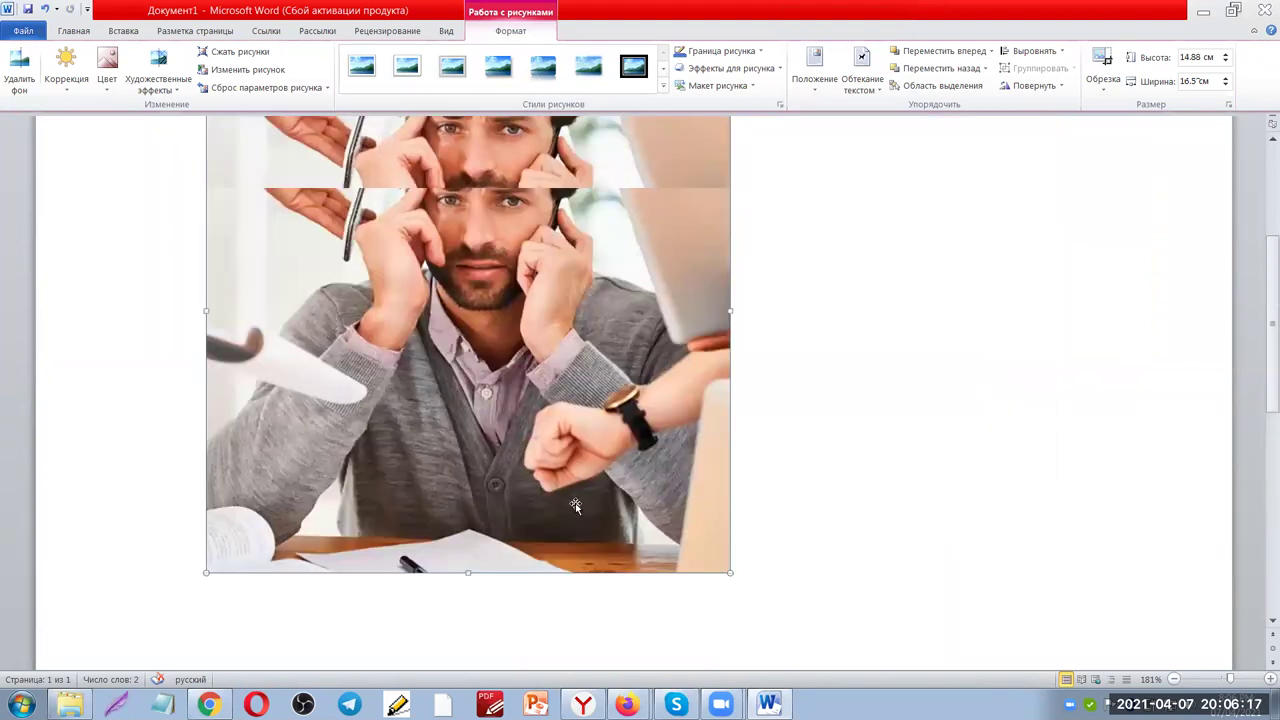
{"action": "left_click_drag", "start_coordinate": [575, 503], "coordinate": [513, 292]}
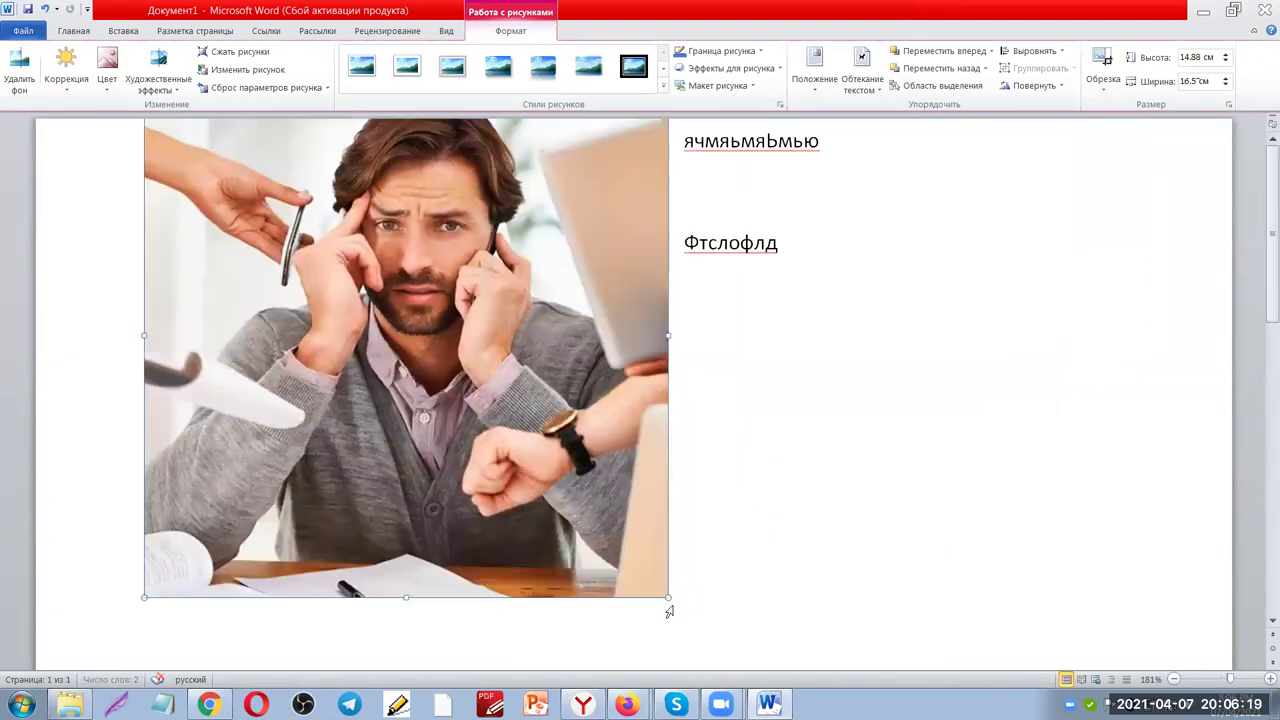
{"action": "left_click_drag", "start_coordinate": [665, 594], "coordinate": [546, 475]}
{"action": "left_click", "coordinate": [584, 312]}
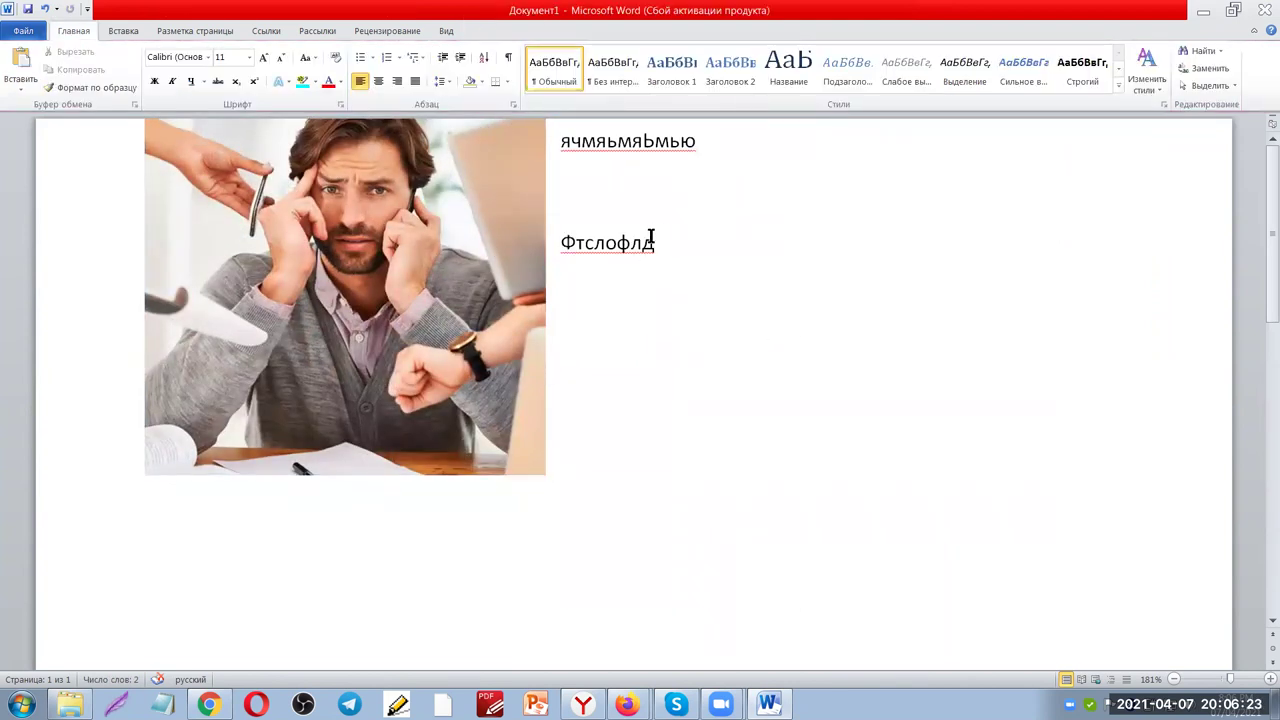
Type four lines beside the photo: вапвраоапл, впывпрыярв, ФПАЫп, фвфафыпывп
{"action": "type", "text": "вапвраоапл"}
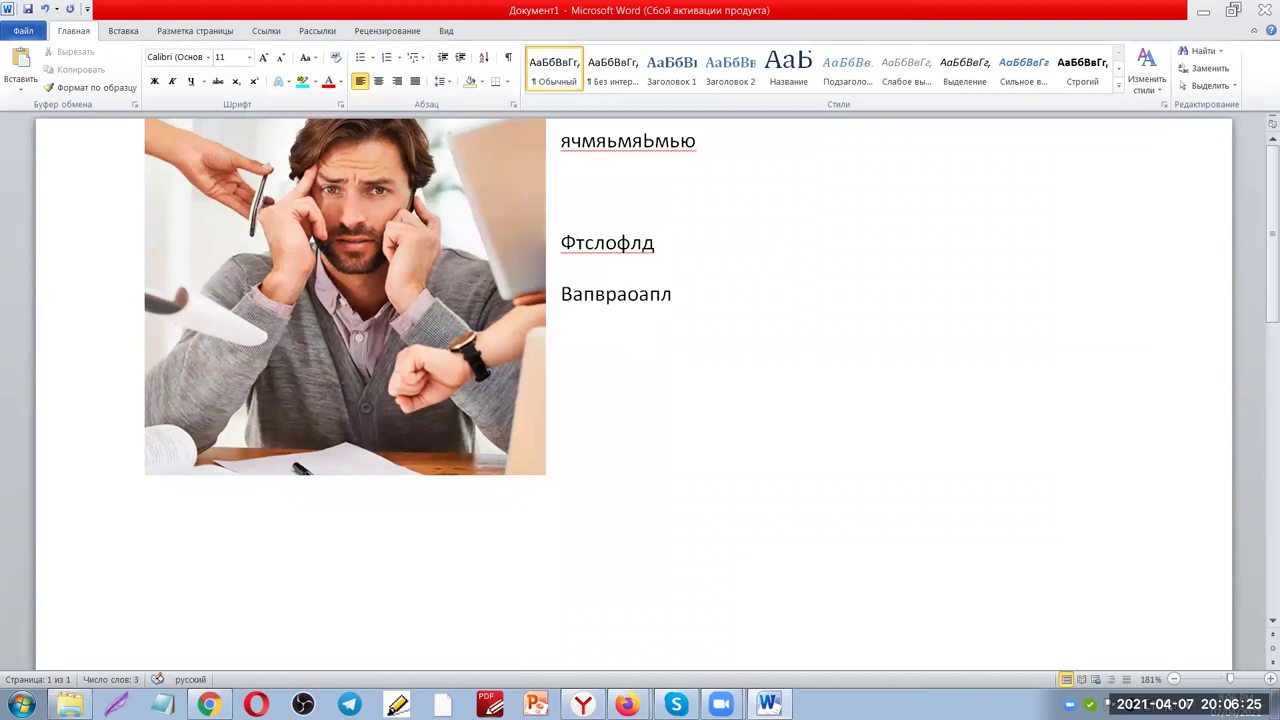
{"action": "key", "text": "Return"}
{"action": "type", "text": "впывпрыярв"}
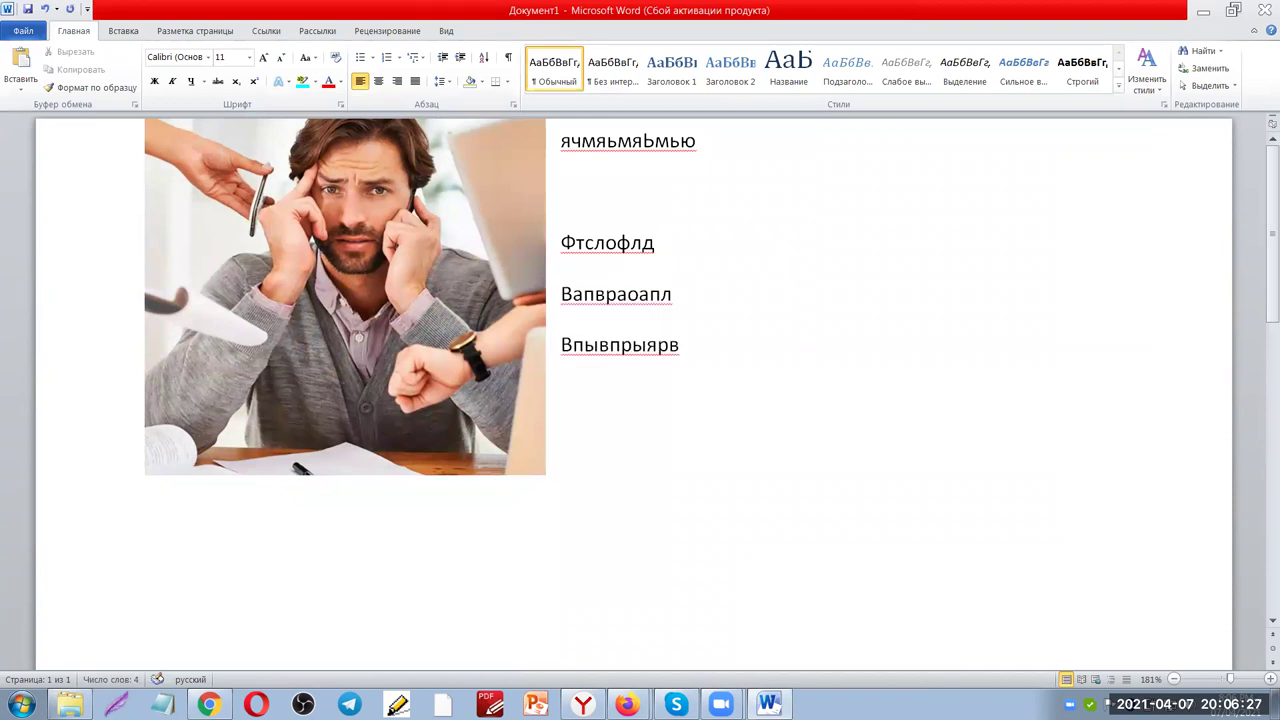
{"action": "key", "text": "Return"}
{"action": "type", "text": "ФПАЫп"}
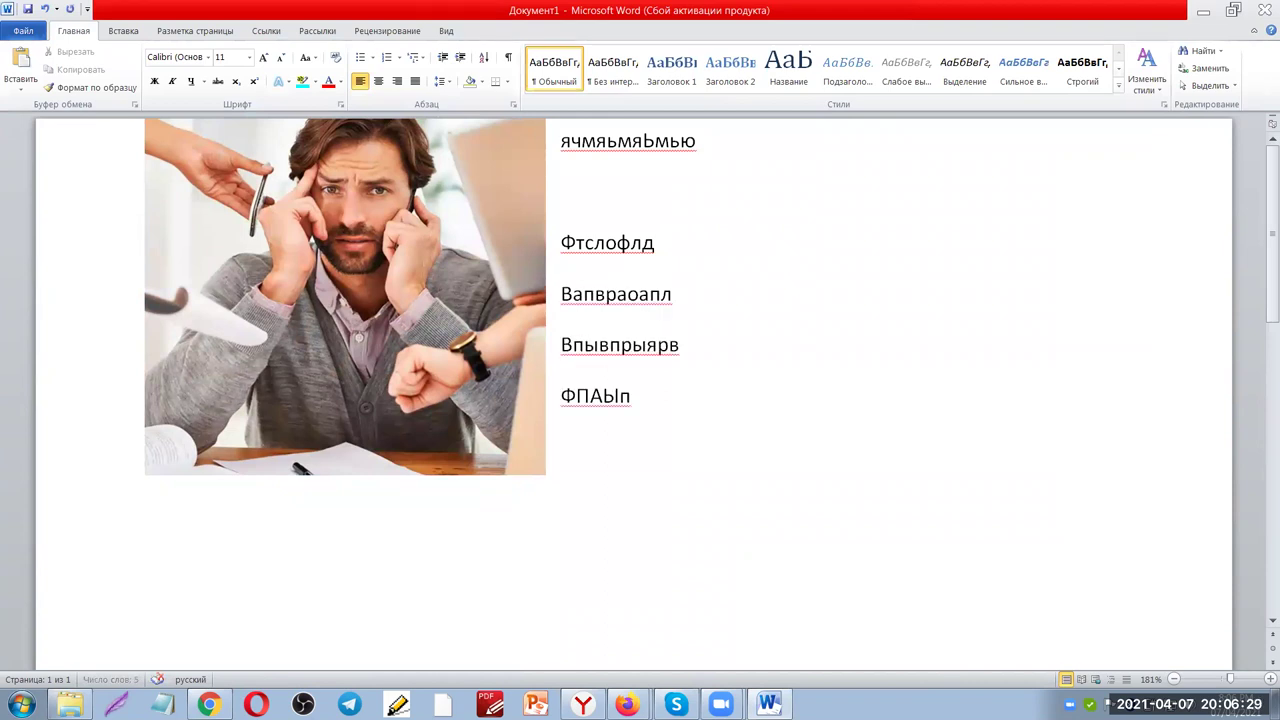
{"action": "key", "text": "Return"}
{"action": "type", "text": "фвфафыпывп"}
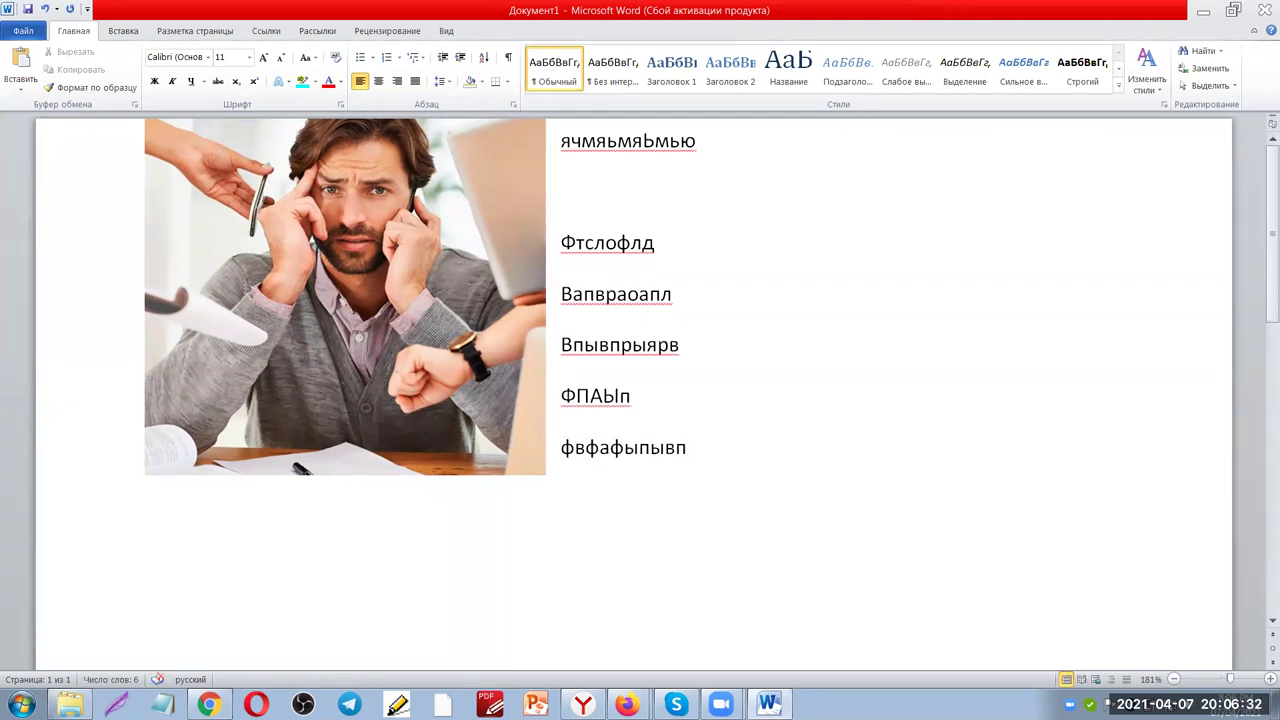
{"action": "key", "text": "Return"}
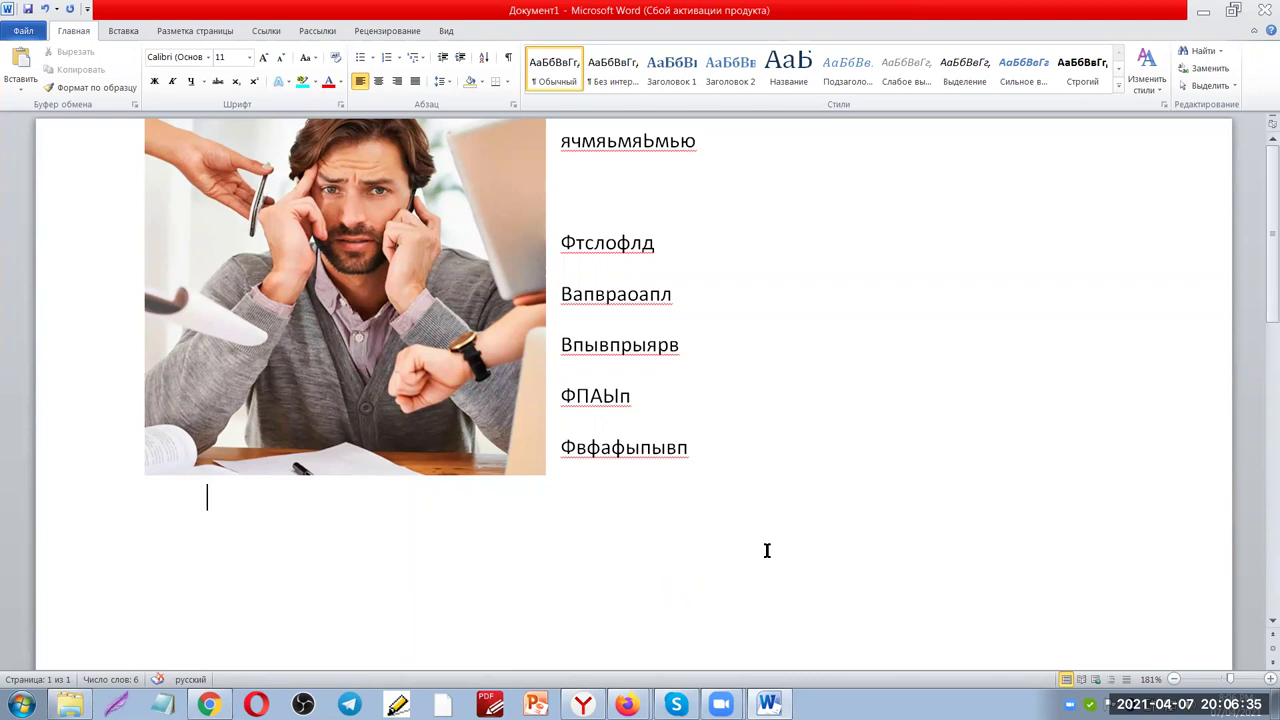
Type the placeholder line 'Ыаыпаодл лофлоалфыю одло…' below the photo and start a new line
{"action": "scroll", "coordinate": [760, 485], "scroll_direction": "down", "scroll_amount": 2}
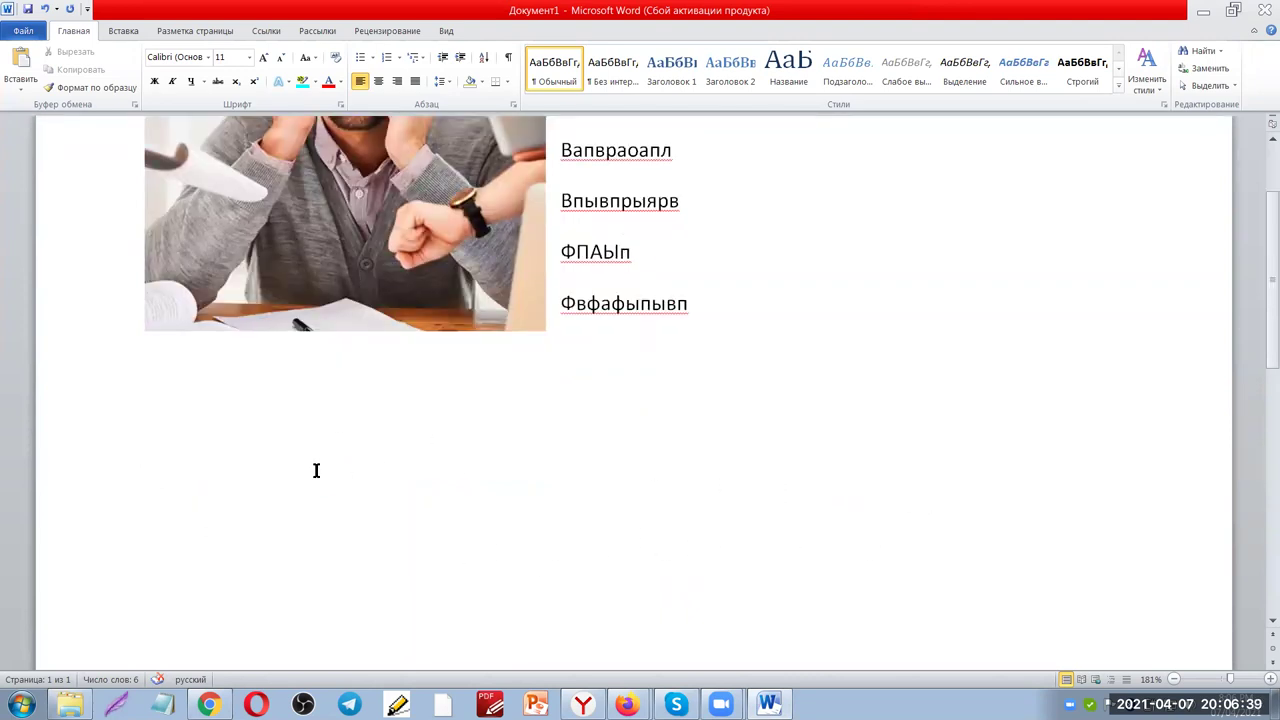
{"action": "type", "text": "Ыаыпаодл лофлоалфыю"}
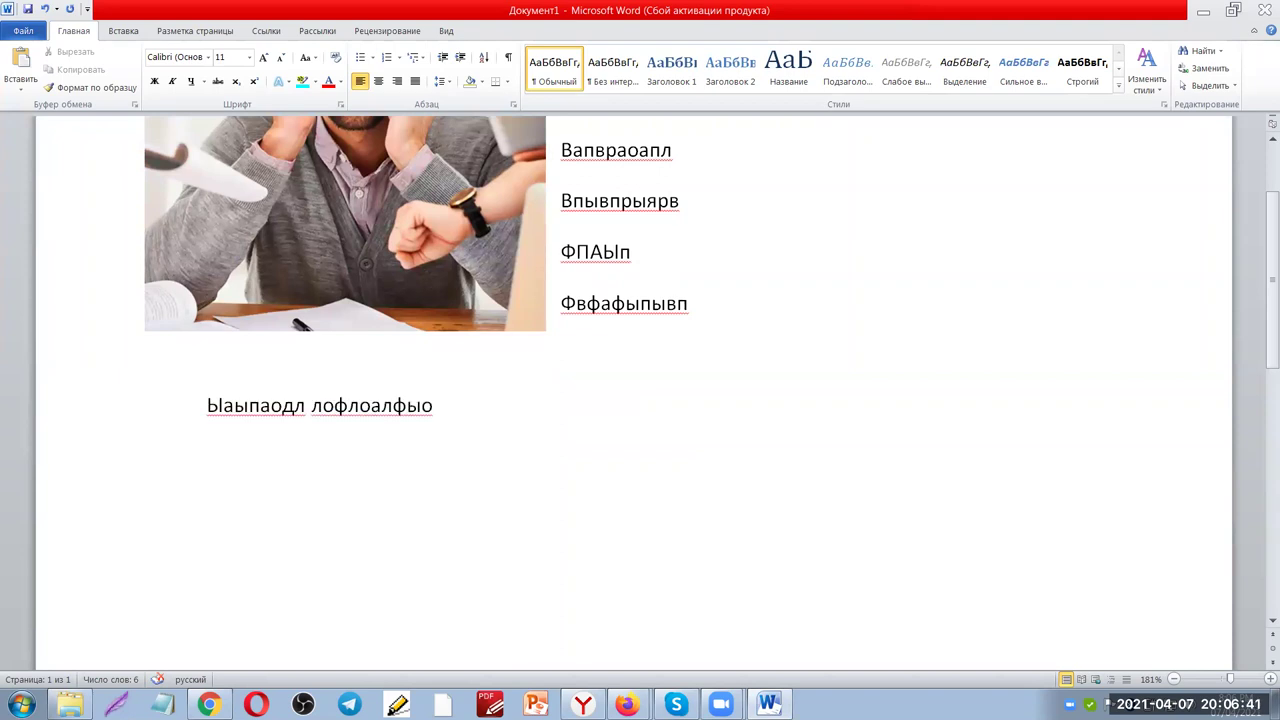
{"action": "type", "text": " одло дфлырлдао  рорло фц"}
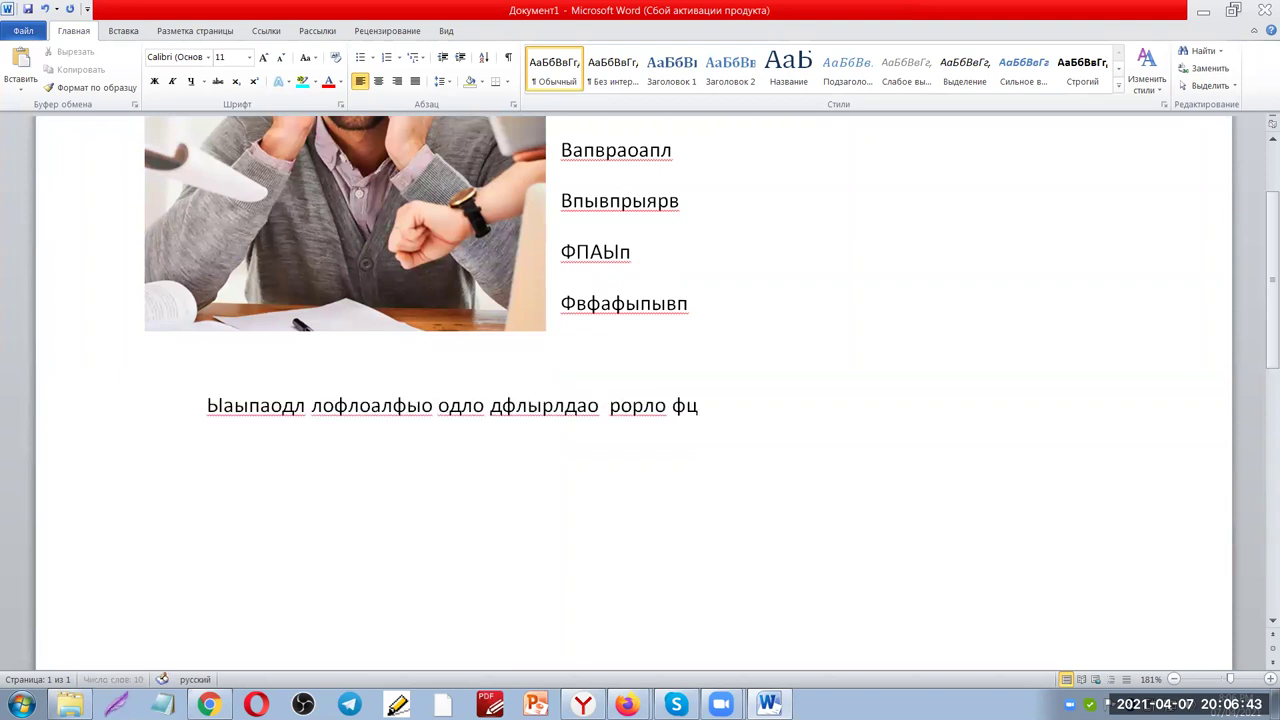
{"action": "type", "text": "ррол орлоф"}
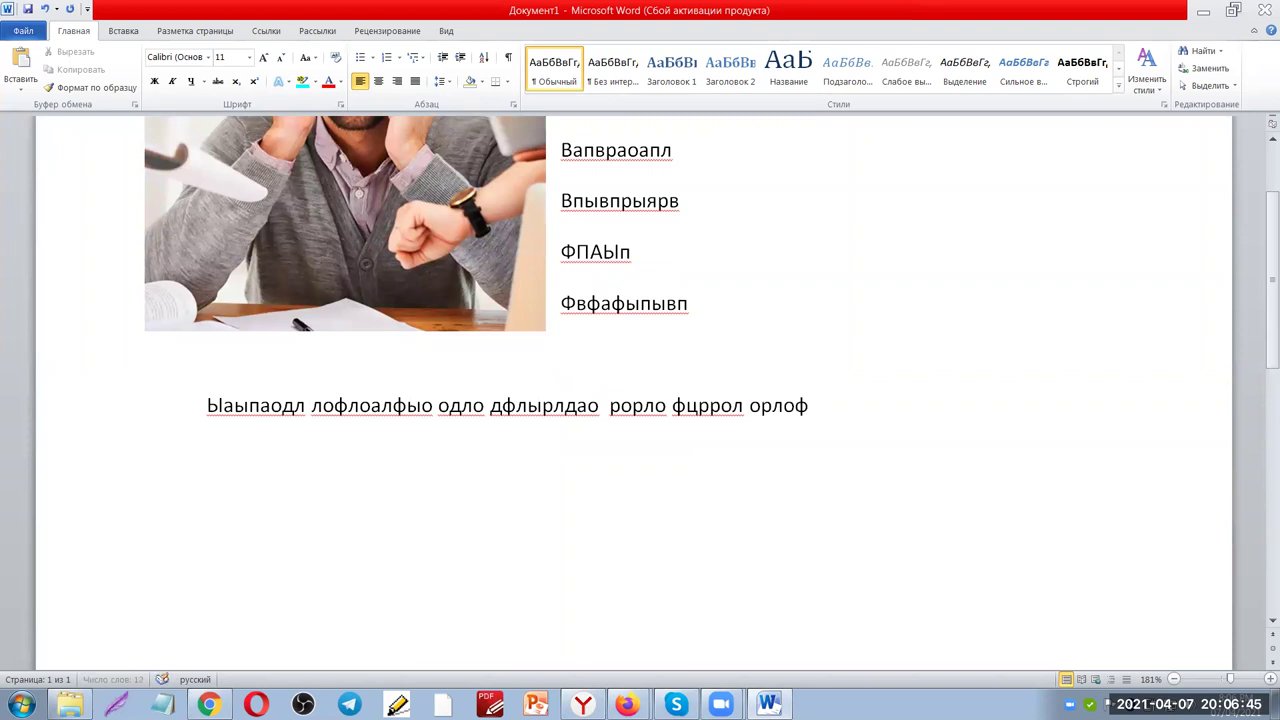
{"action": "type", "text": "ыор лрлыфа"}
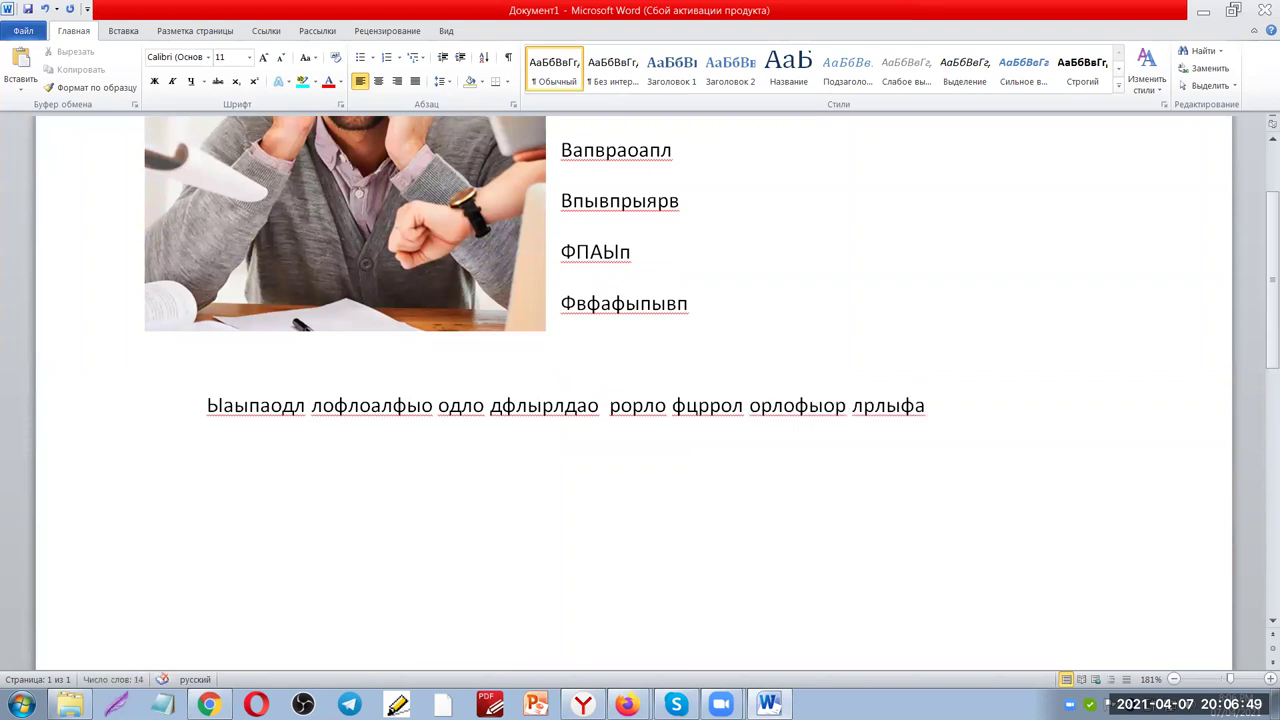
{"action": "key", "text": "Return"}
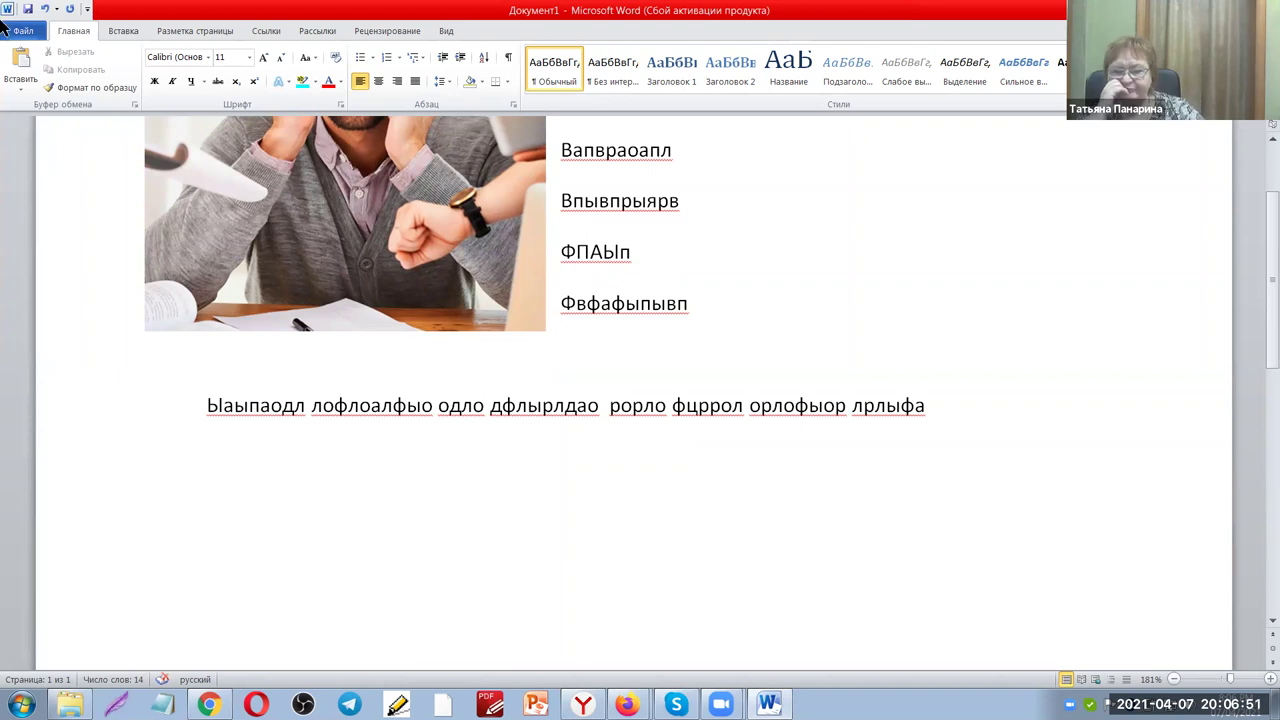
Insert the cough-remedy essential-oils image below the text
{"action": "left_click", "coordinate": [124, 31]}
{"action": "left_click", "coordinate": [192, 62]}
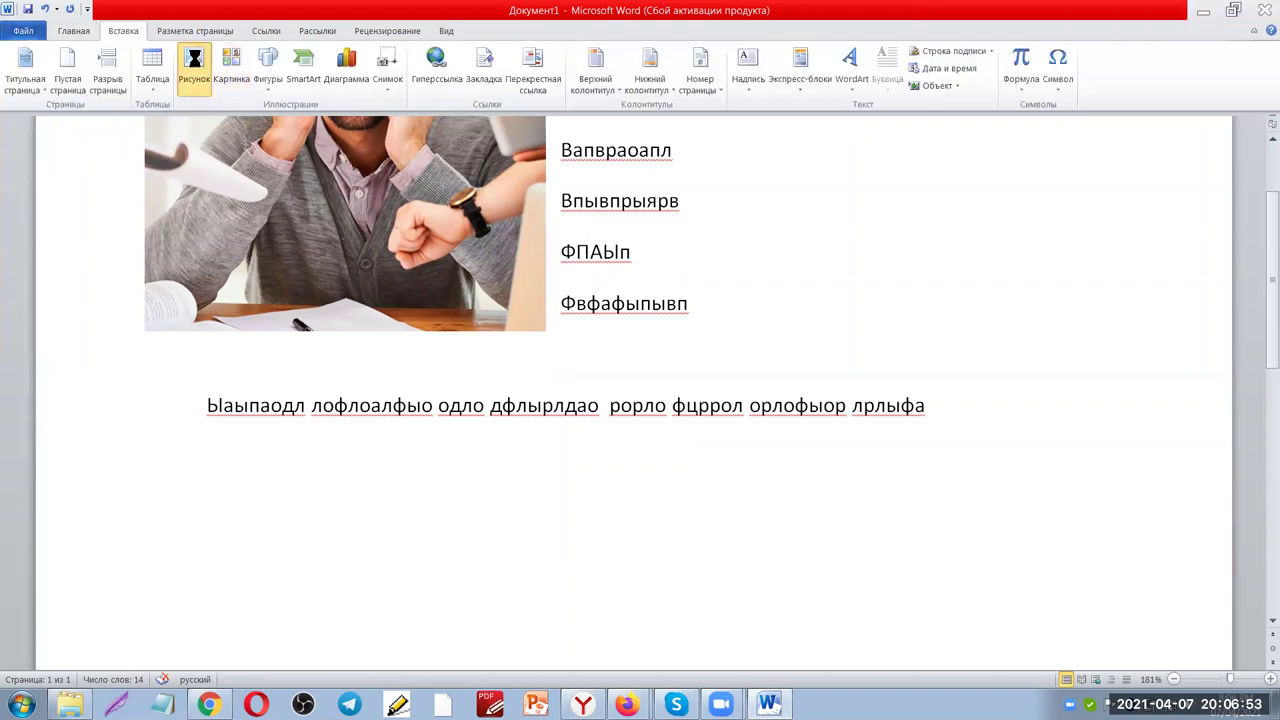
{"action": "scroll", "coordinate": [470, 245], "scroll_direction": "down", "scroll_amount": 5}
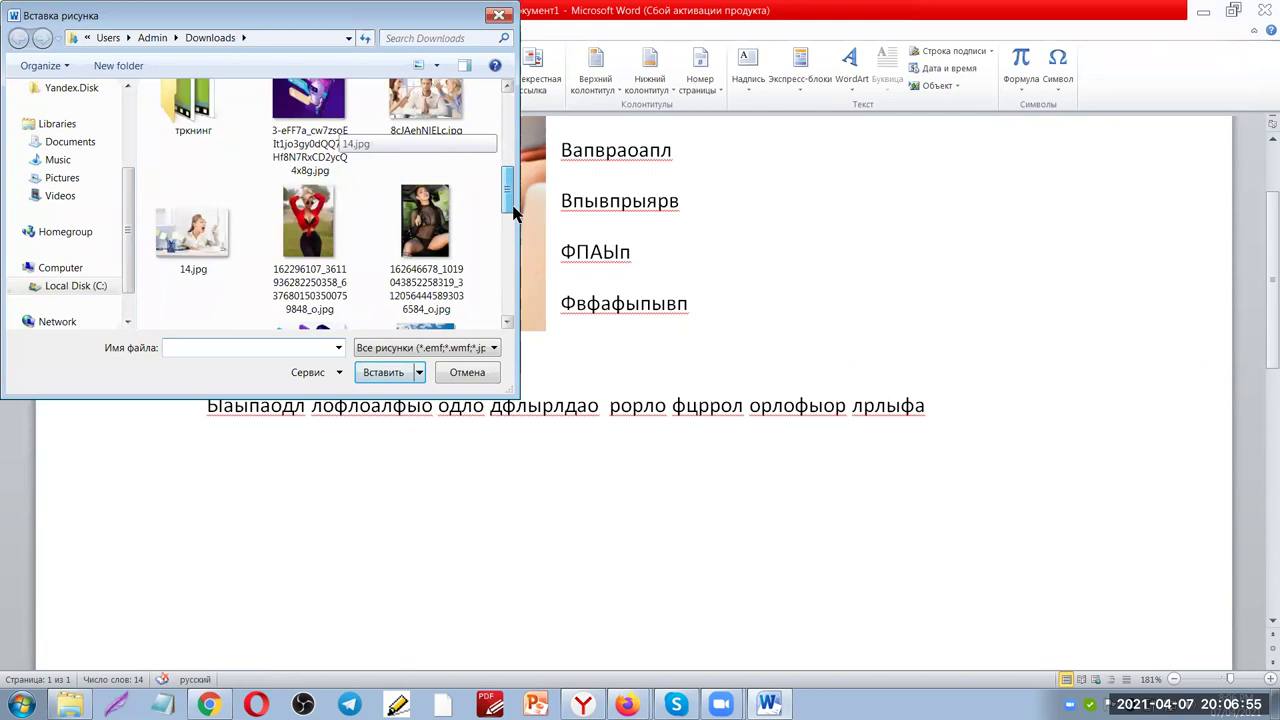
{"action": "scroll", "coordinate": [516, 248], "scroll_direction": "down", "scroll_amount": 5}
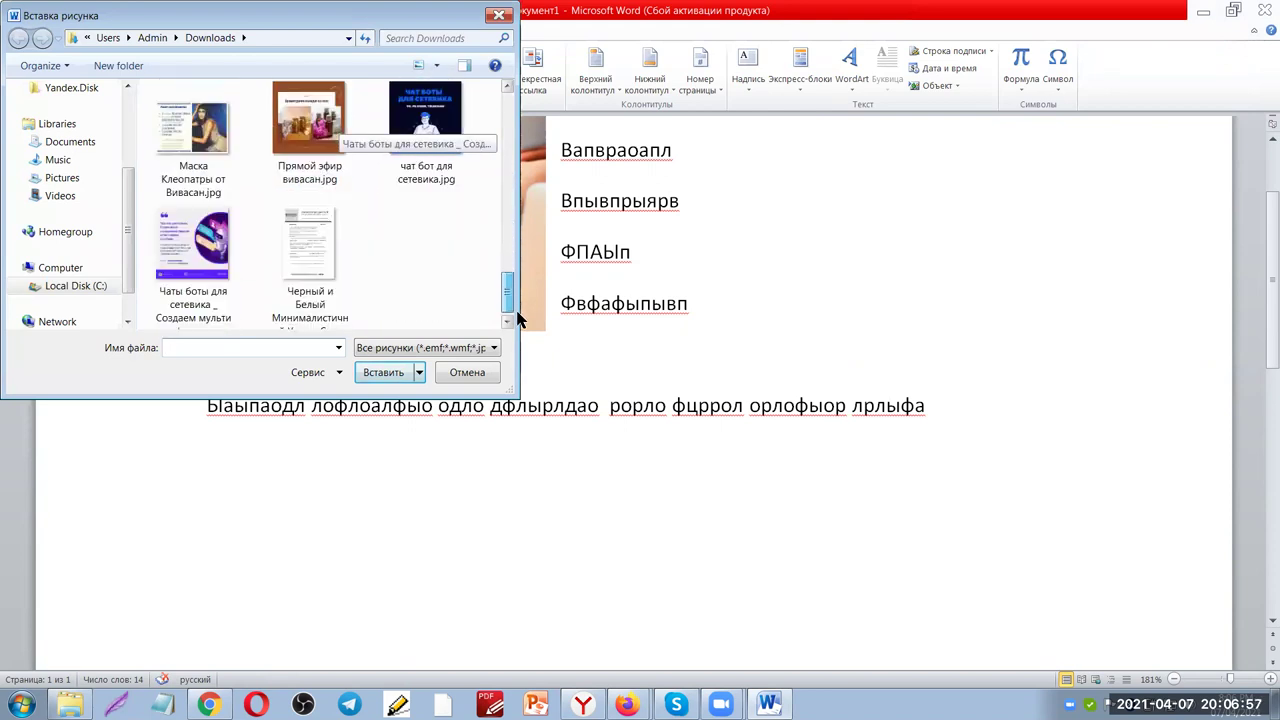
{"action": "scroll", "coordinate": [470, 250], "scroll_direction": "up", "scroll_amount": 5}
{"action": "left_click", "coordinate": [226, 250]}
{"action": "left_click", "coordinate": [390, 370]}
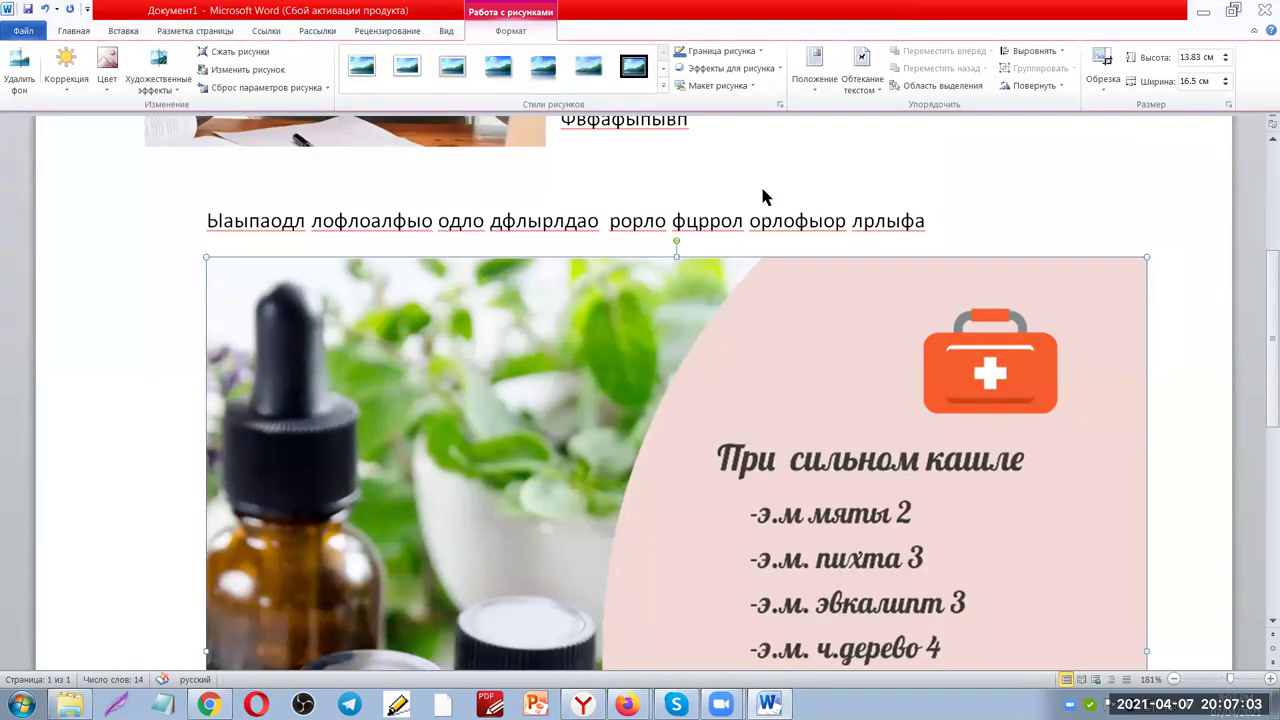
Set the zoom to show the whole page (целая страница)
{"action": "left_click", "coordinate": [446, 31]}
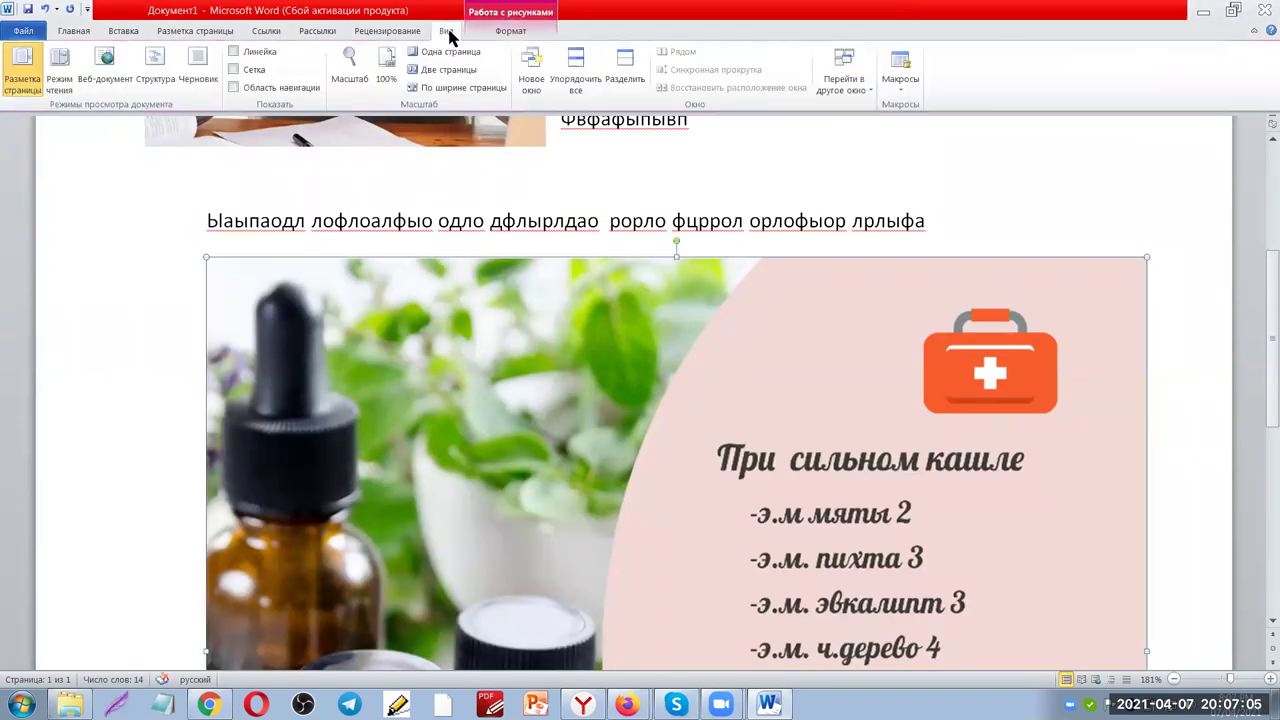
{"action": "left_click", "coordinate": [349, 70]}
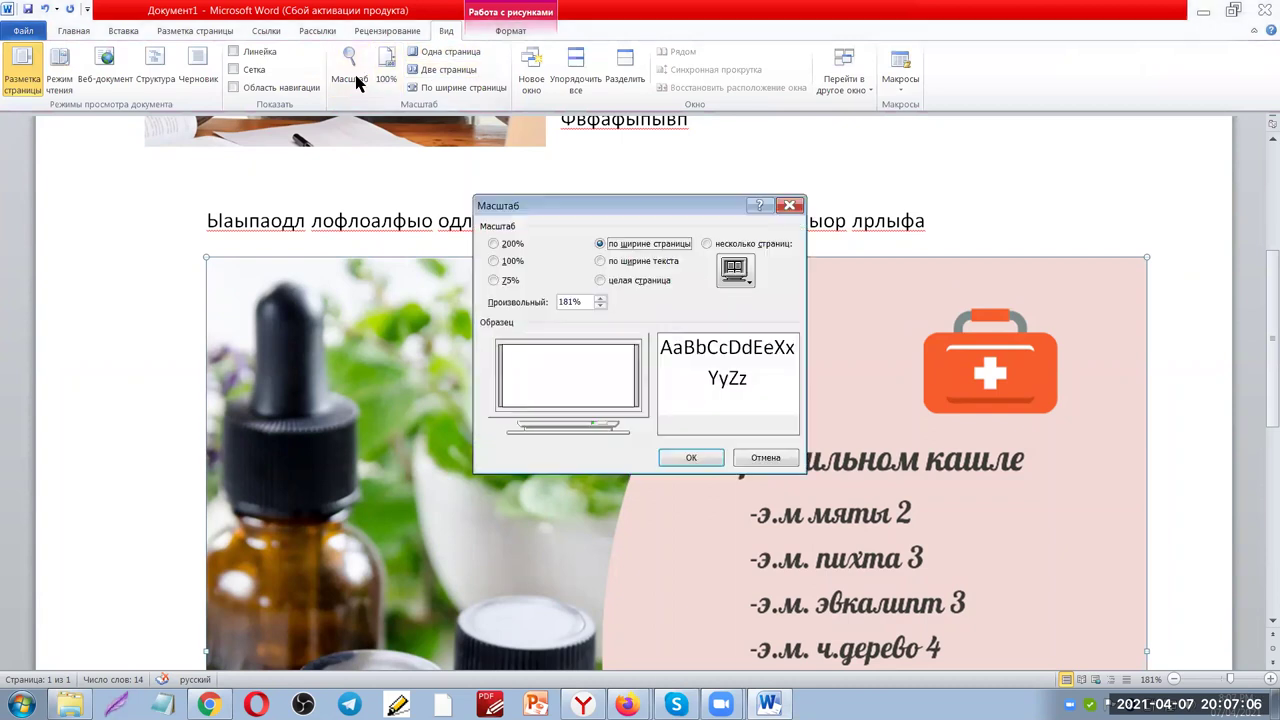
{"action": "left_click", "coordinate": [600, 280]}
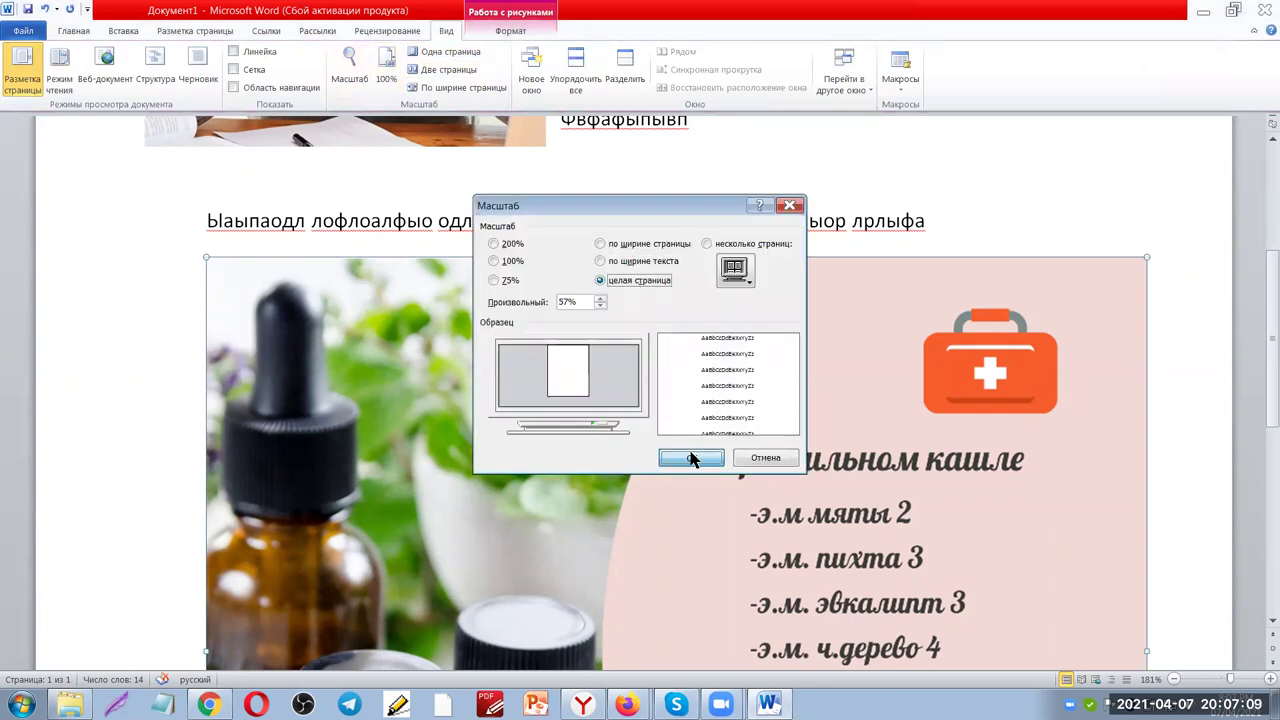
{"action": "left_click", "coordinate": [691, 457]}
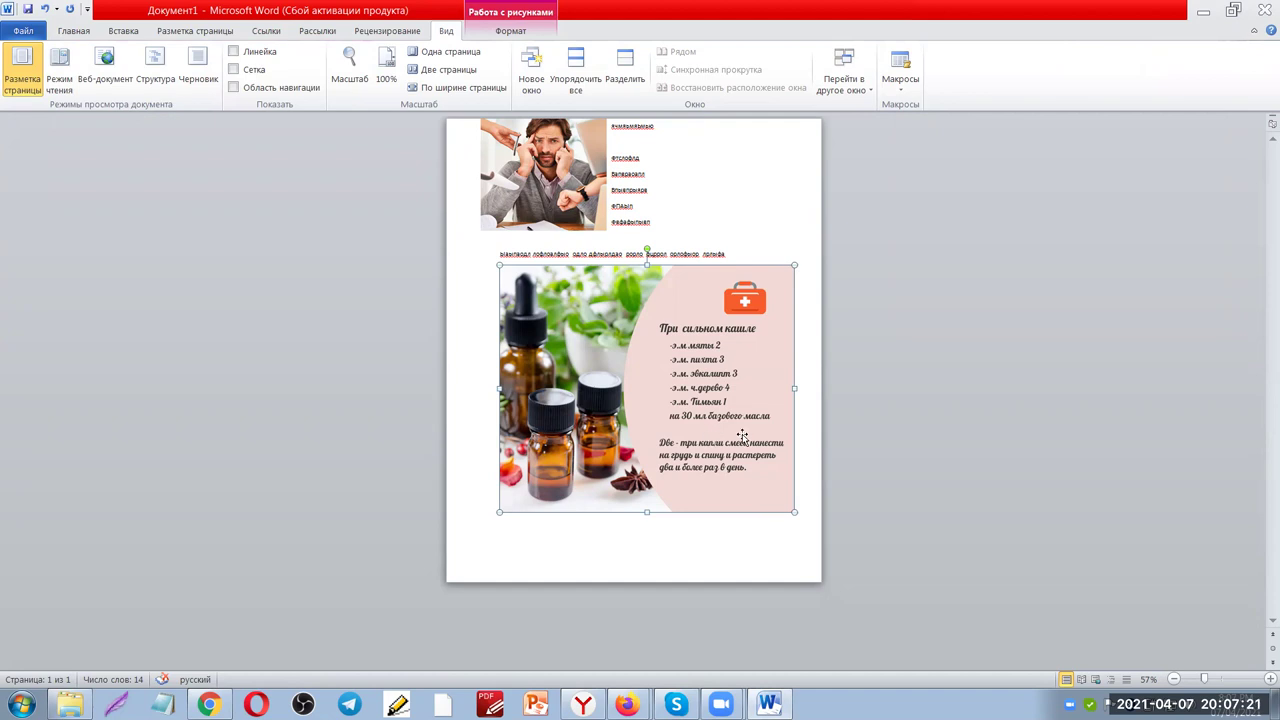
Save the document as PDF ячмяьмяьмыю.pdf in the Downloads folder
{"action": "left_click", "coordinate": [18, 32]}
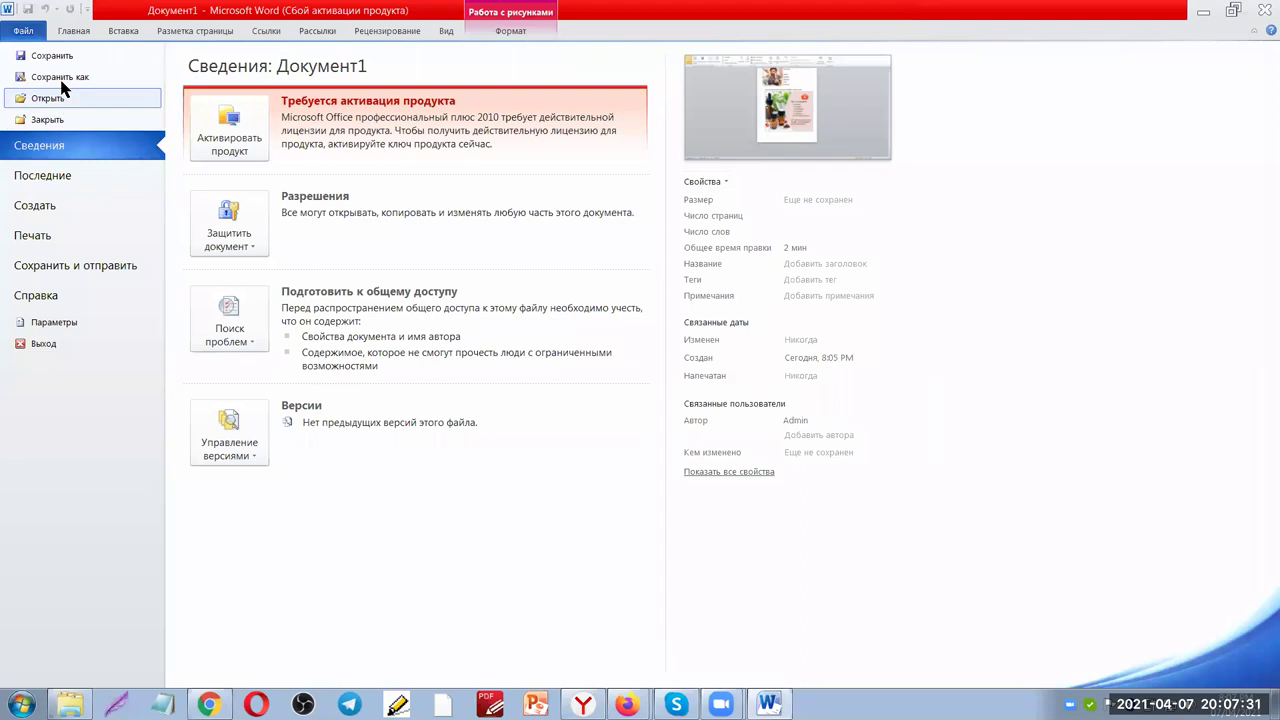
{"action": "left_click", "coordinate": [40, 74]}
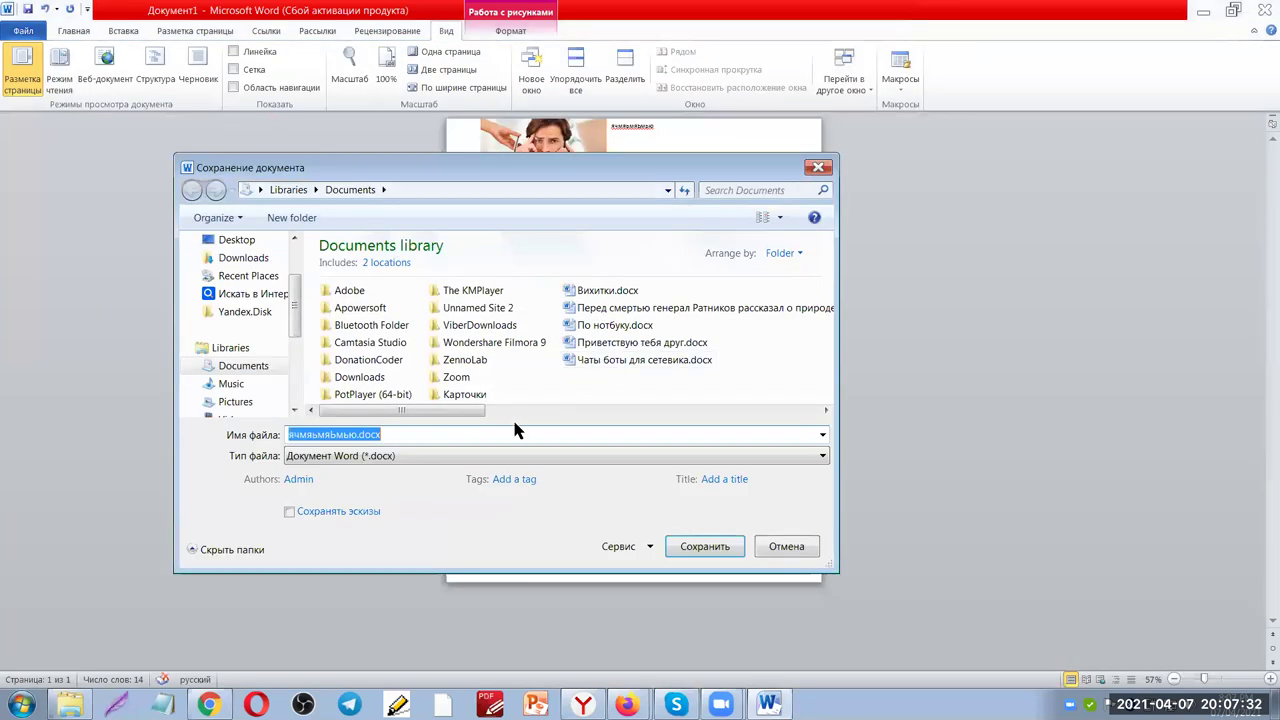
{"action": "left_click", "coordinate": [362, 457]}
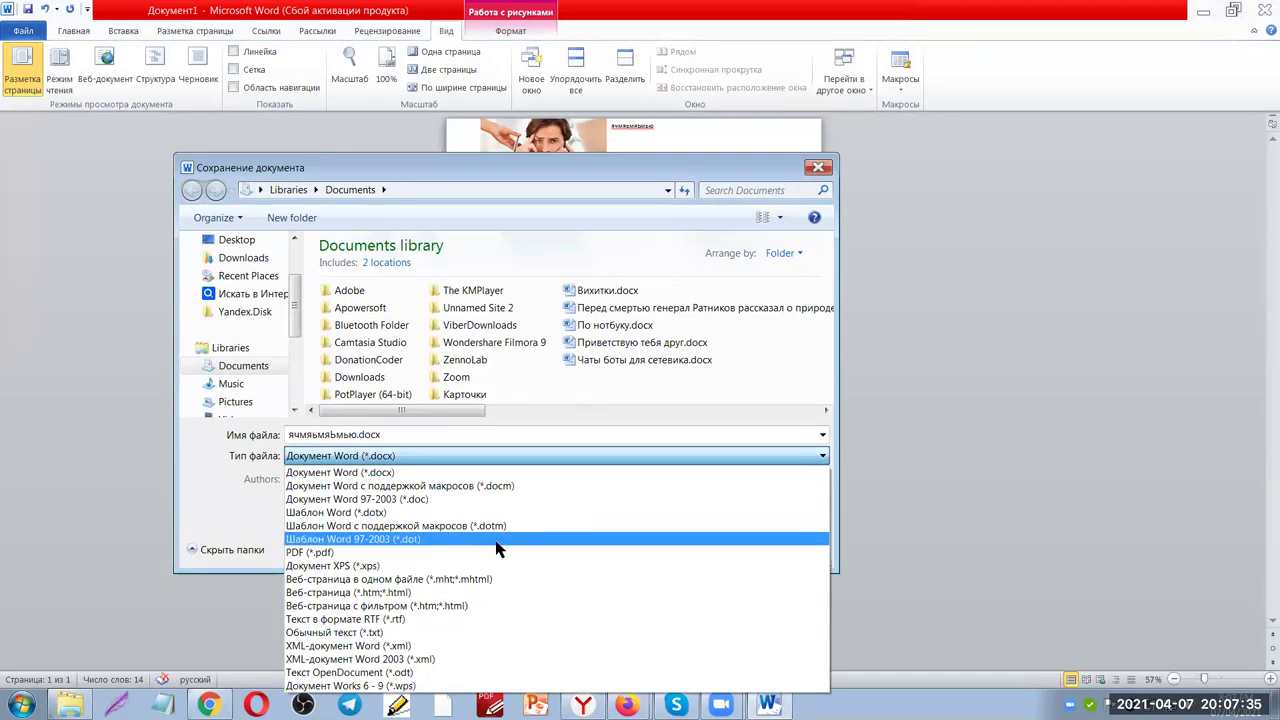
{"action": "left_click", "coordinate": [390, 553]}
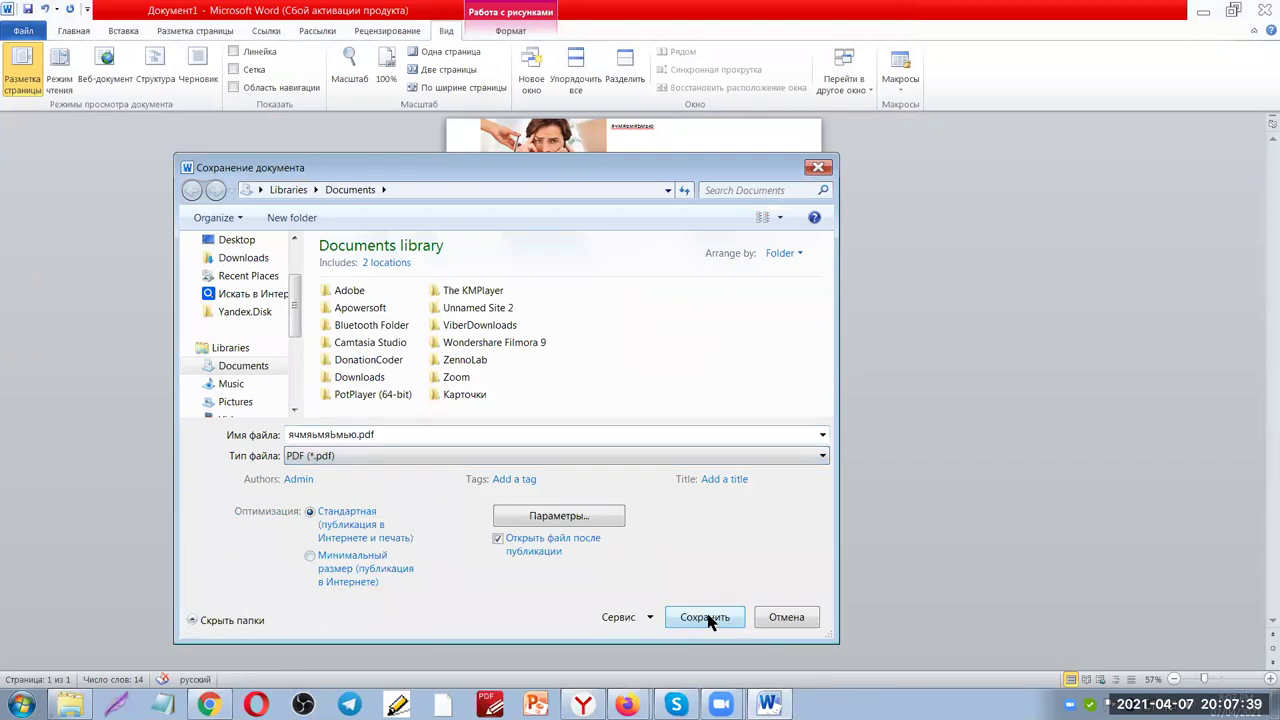
{"action": "left_click", "coordinate": [243, 257]}
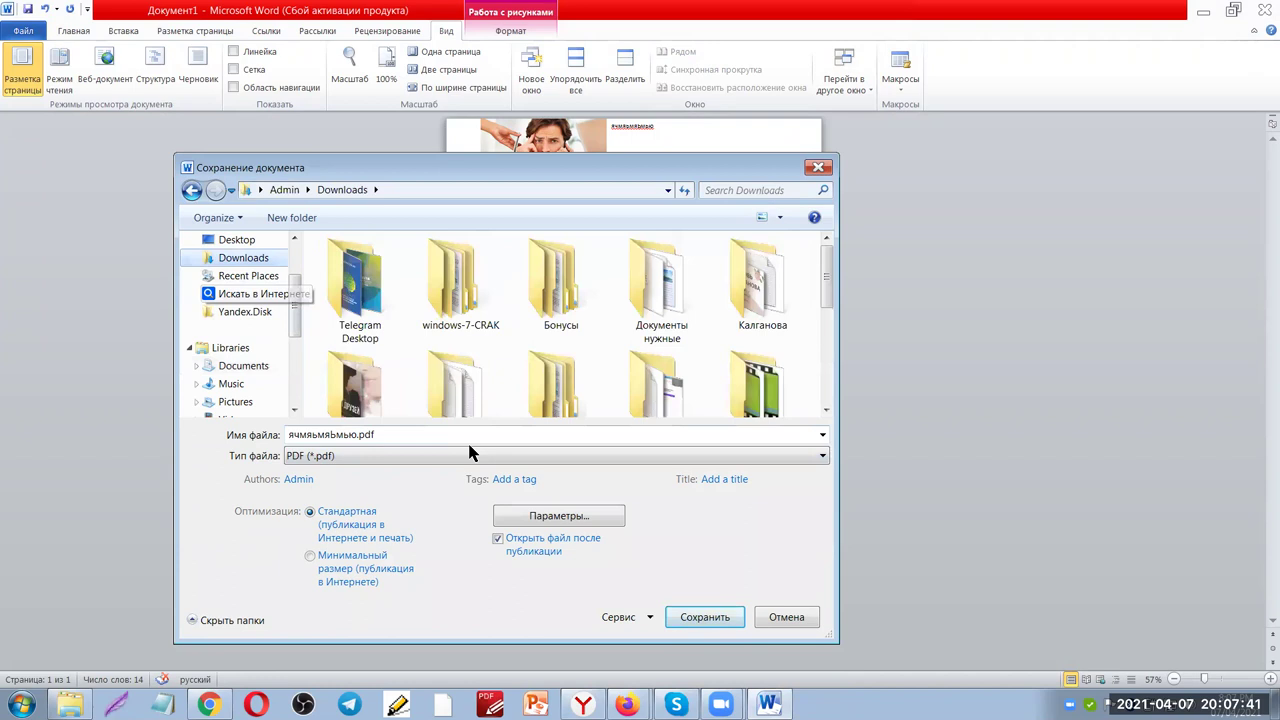
{"action": "left_click", "coordinate": [705, 617]}
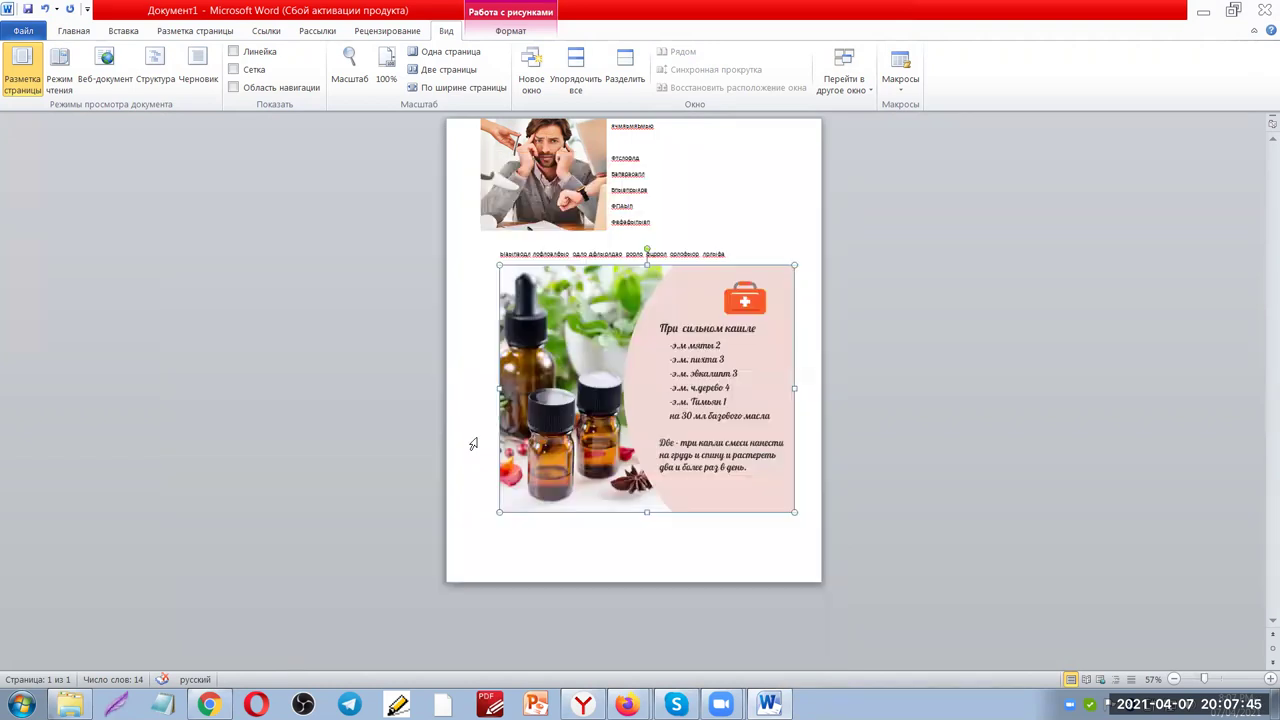
Scroll through ячмяьмяьмыю.pdf checking the photo, placeholder text and cough-remedy image
{"action": "scroll", "coordinate": [820, 360], "scroll_direction": "down", "scroll_amount": 10}
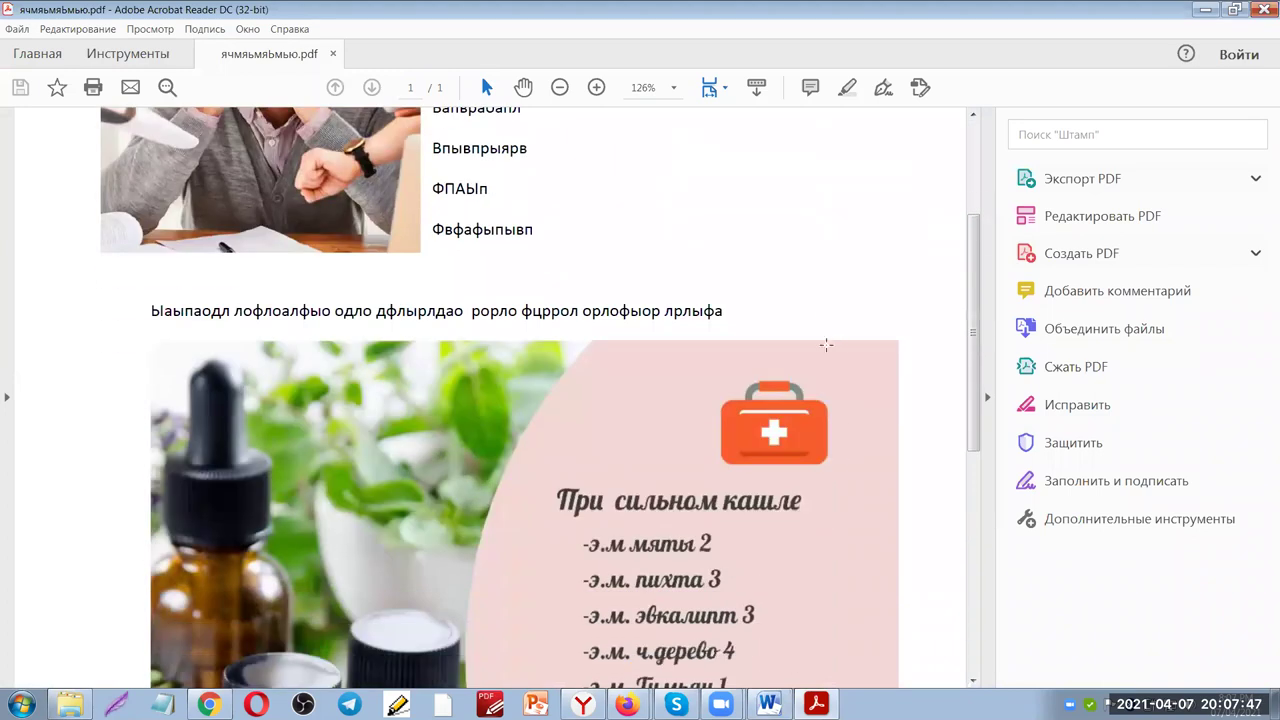
{"action": "scroll", "coordinate": [814, 394], "scroll_direction": "up", "scroll_amount": 10}
{"action": "scroll", "coordinate": [535, 370], "scroll_direction": "down", "scroll_amount": 10}
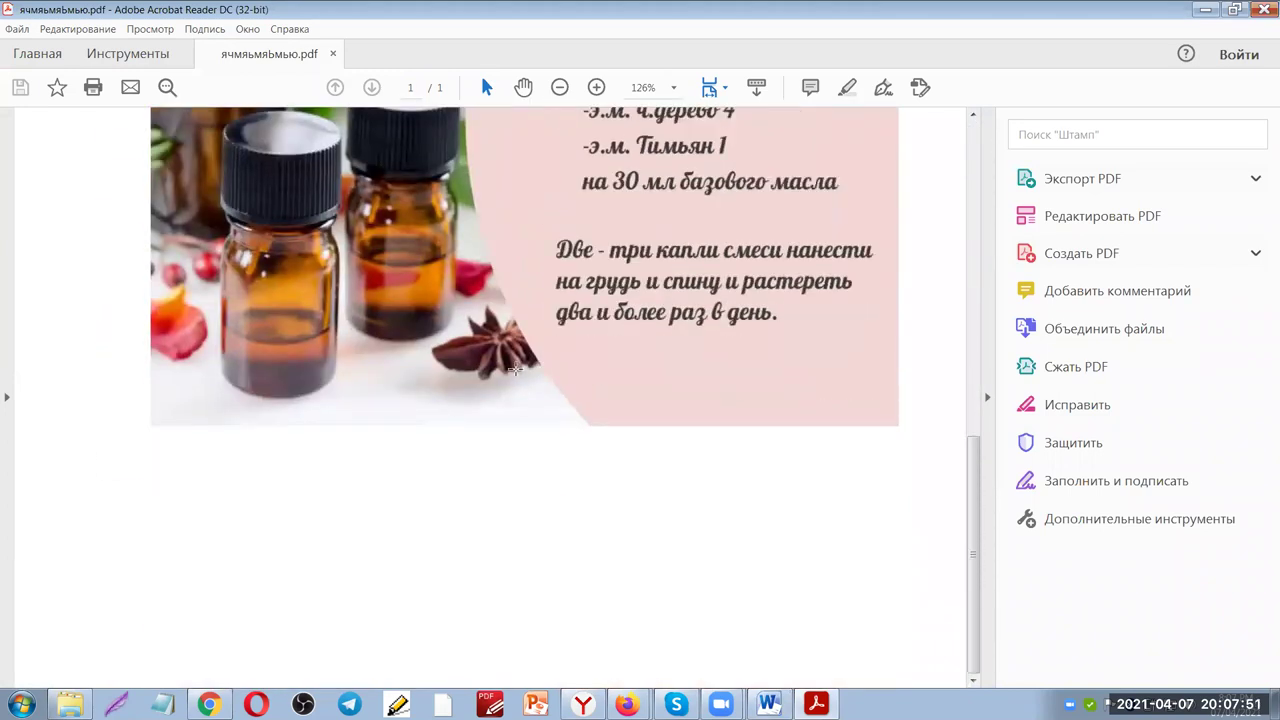
{"action": "scroll", "coordinate": [540, 380], "scroll_direction": "up", "scroll_amount": 8}
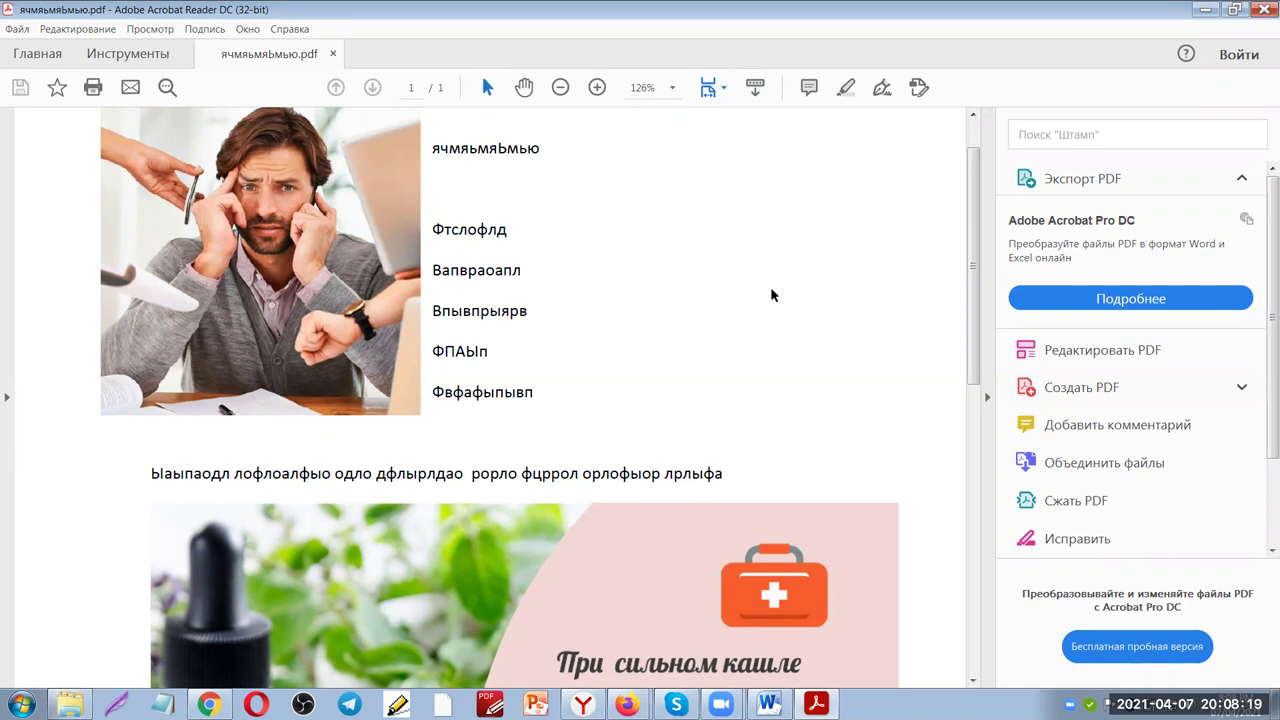
{"action": "scroll", "coordinate": [771, 295], "scroll_direction": "down", "scroll_amount": 3}
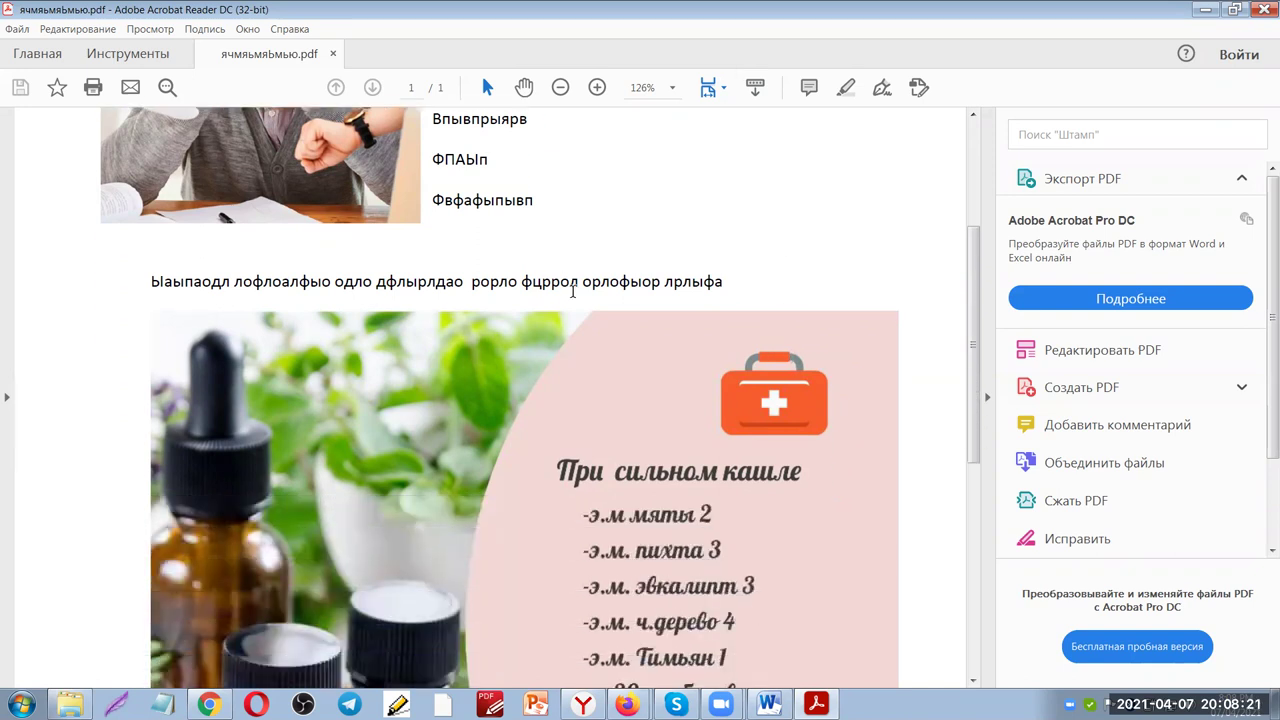
{"action": "scroll", "coordinate": [543, 326], "scroll_direction": "down", "scroll_amount": 3}
{"action": "scroll", "coordinate": [545, 368], "scroll_direction": "down", "scroll_amount": 3}
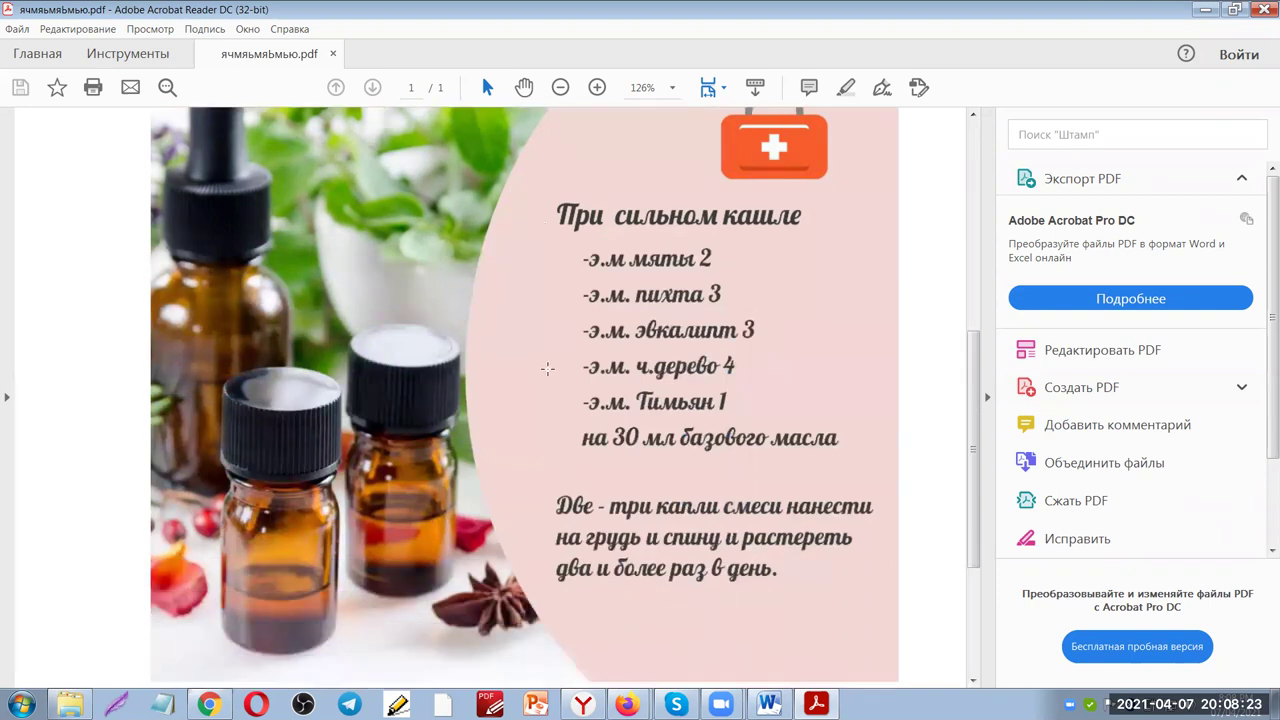
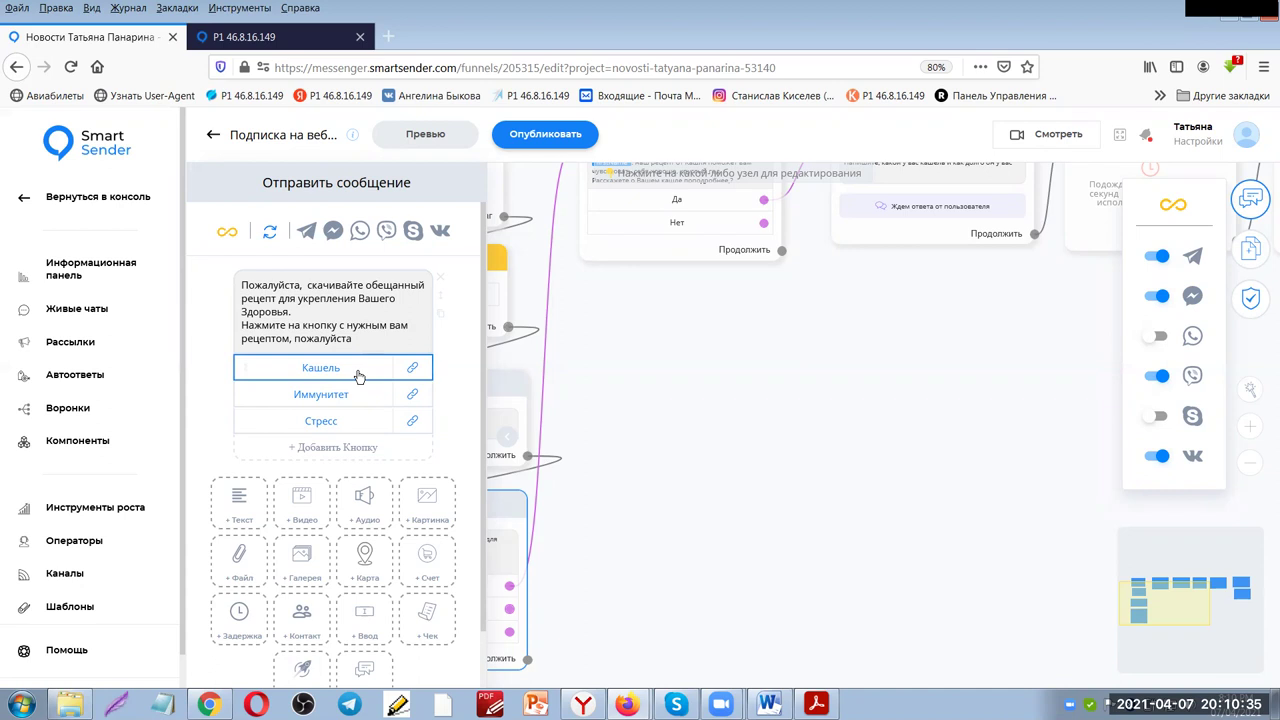
Select the Кашель button's current link address, then switch to the Yandex browser window
{"action": "left_click", "coordinate": [358, 375]}
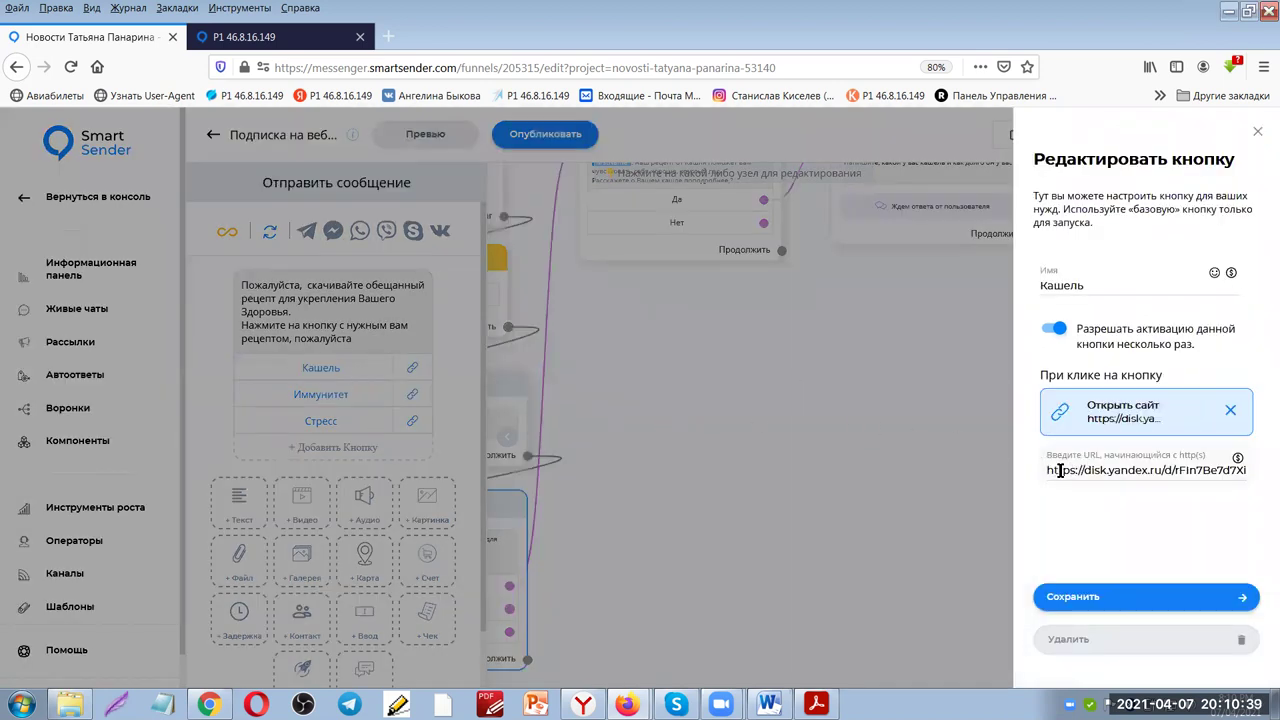
{"action": "left_click_drag", "start_coordinate": [1047, 470], "coordinate": [1255, 468]}
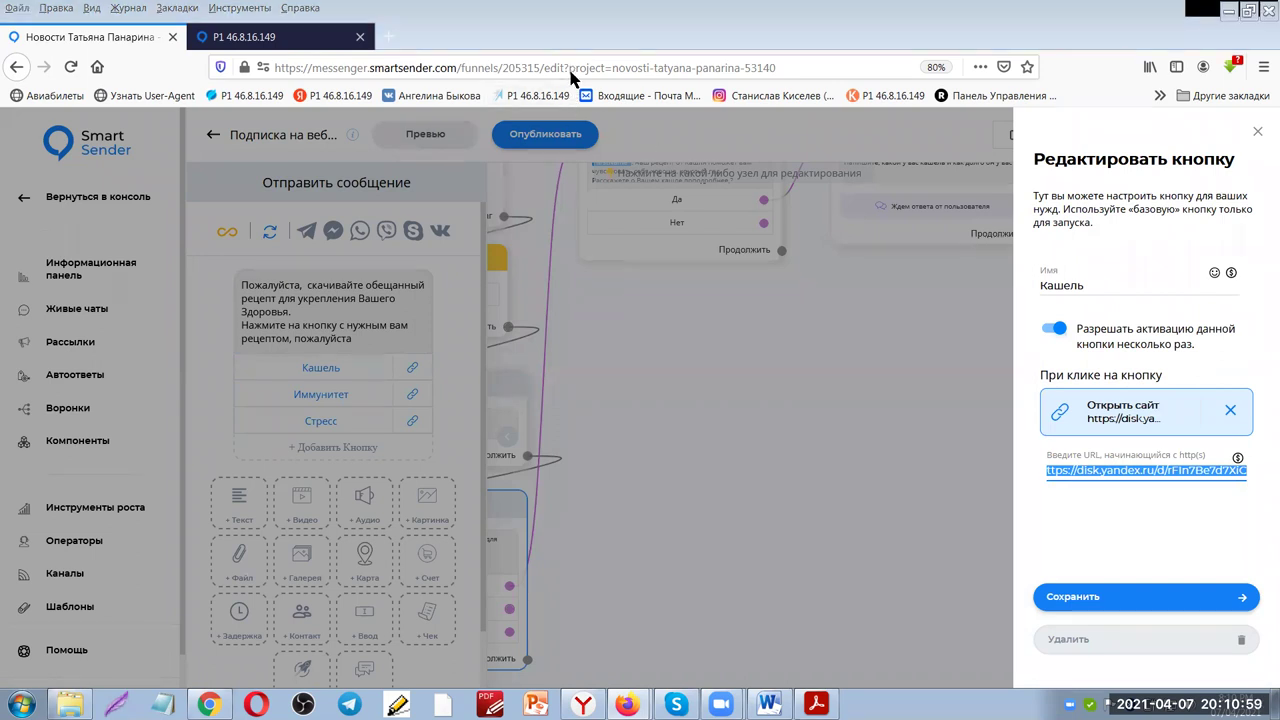
{"action": "key", "text": "alt+Tab"}
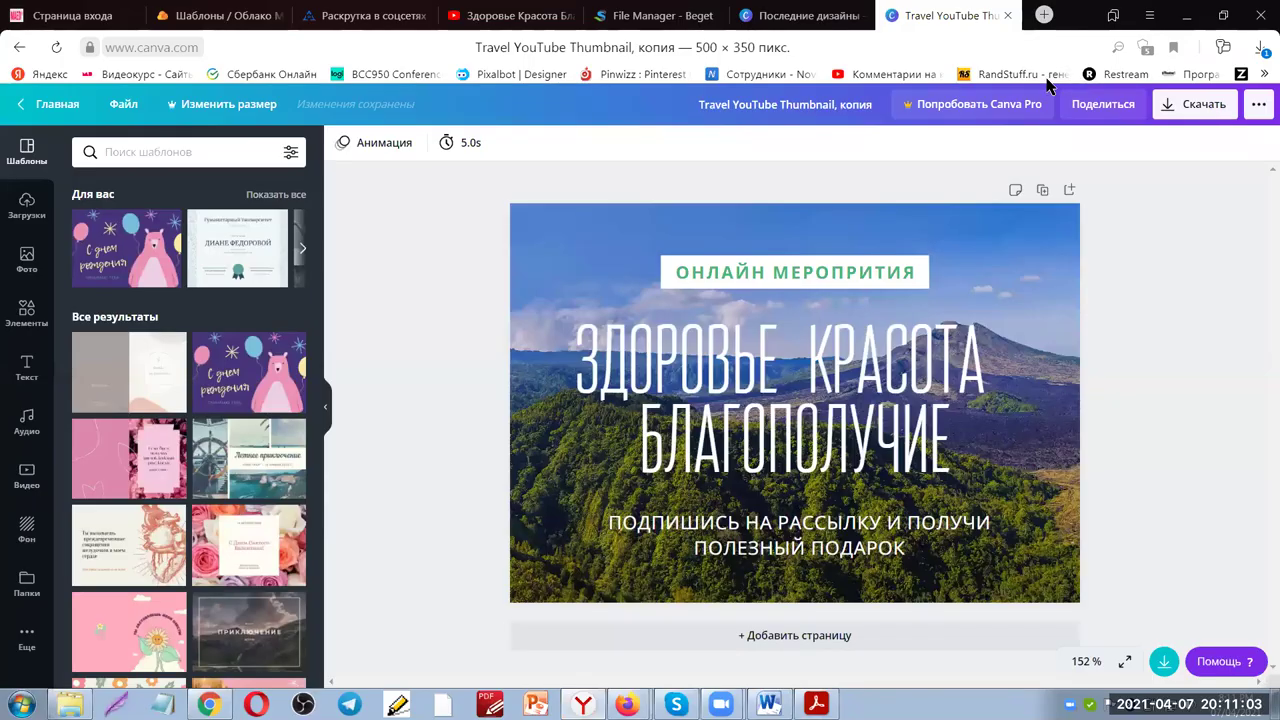
Open Yandex.Disk's Подарки folder, preview the WhatsApp image, and start a new upload
{"action": "left_click", "coordinate": [1045, 15]}
{"action": "left_click", "coordinate": [245, 139]}
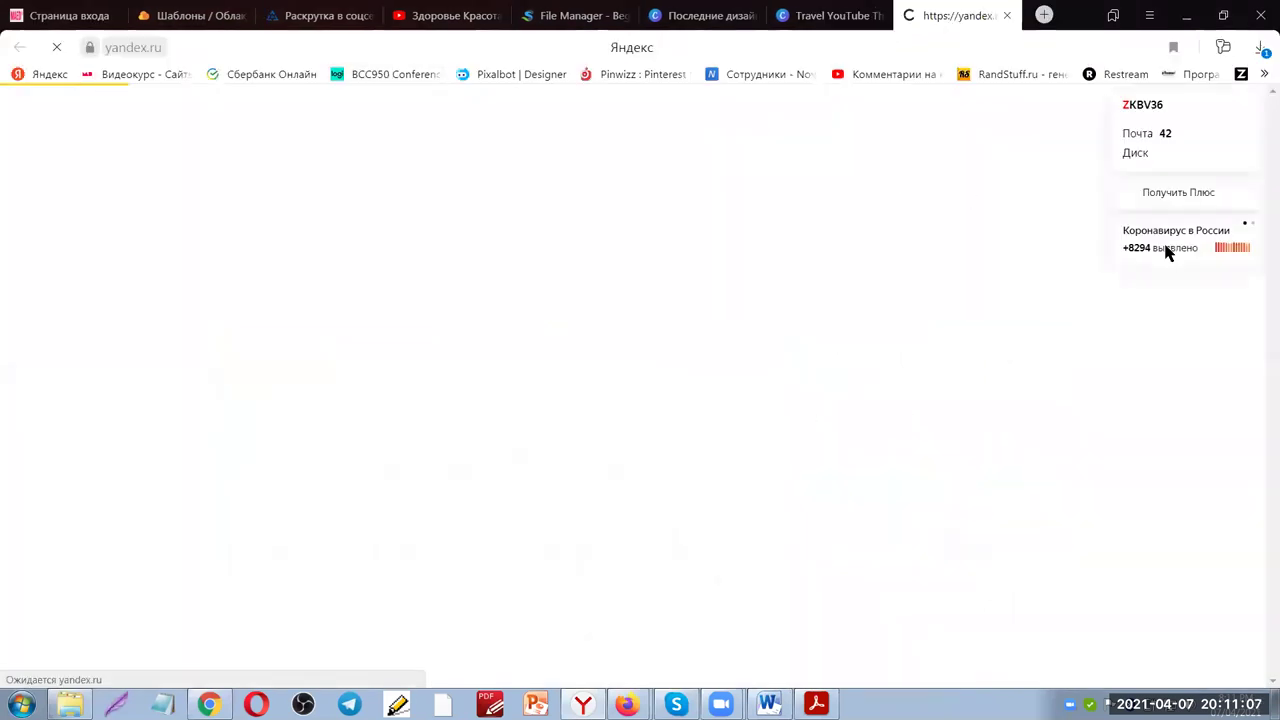
{"action": "left_click", "coordinate": [1136, 153]}
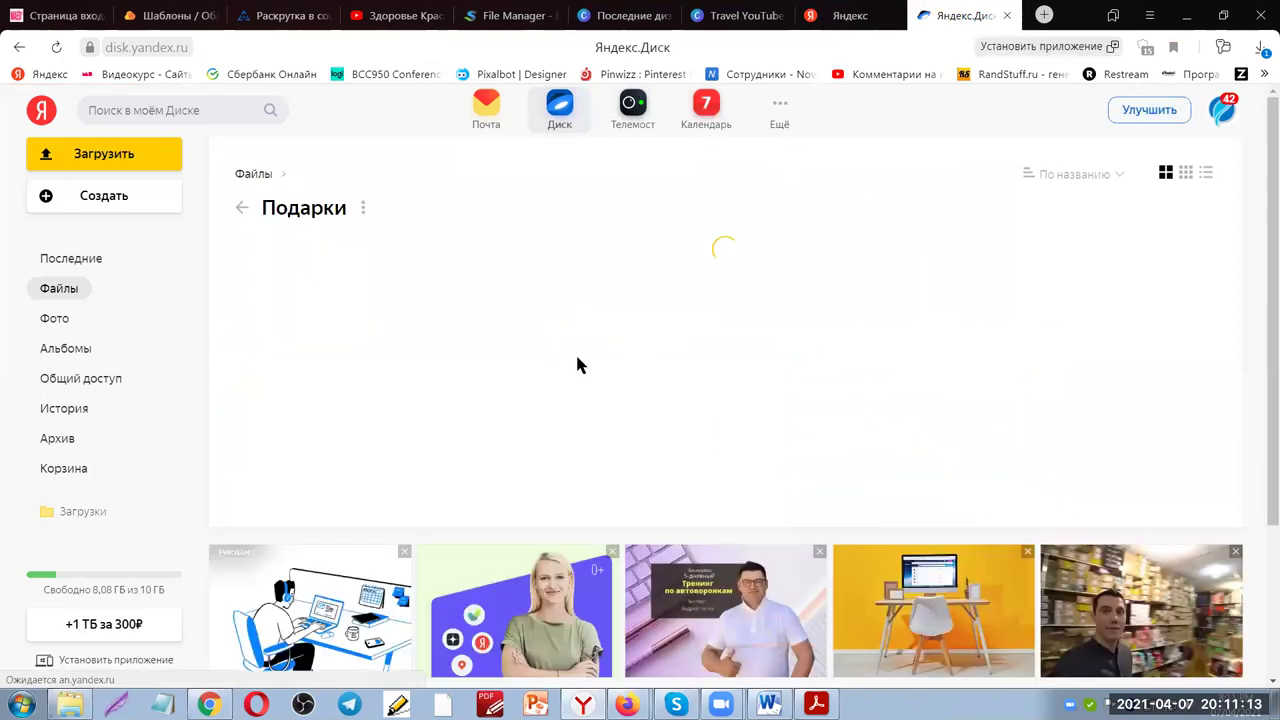
{"action": "double_click", "coordinate": [481, 343]}
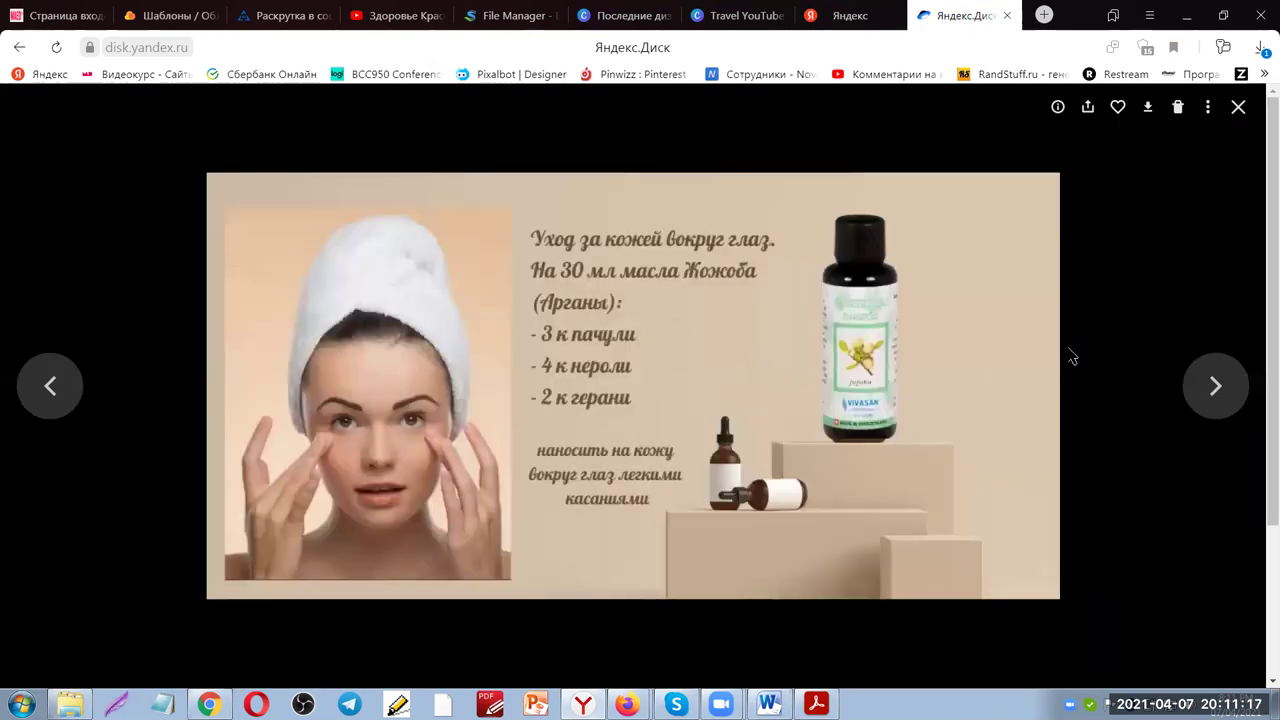
{"action": "left_click", "coordinate": [1238, 107]}
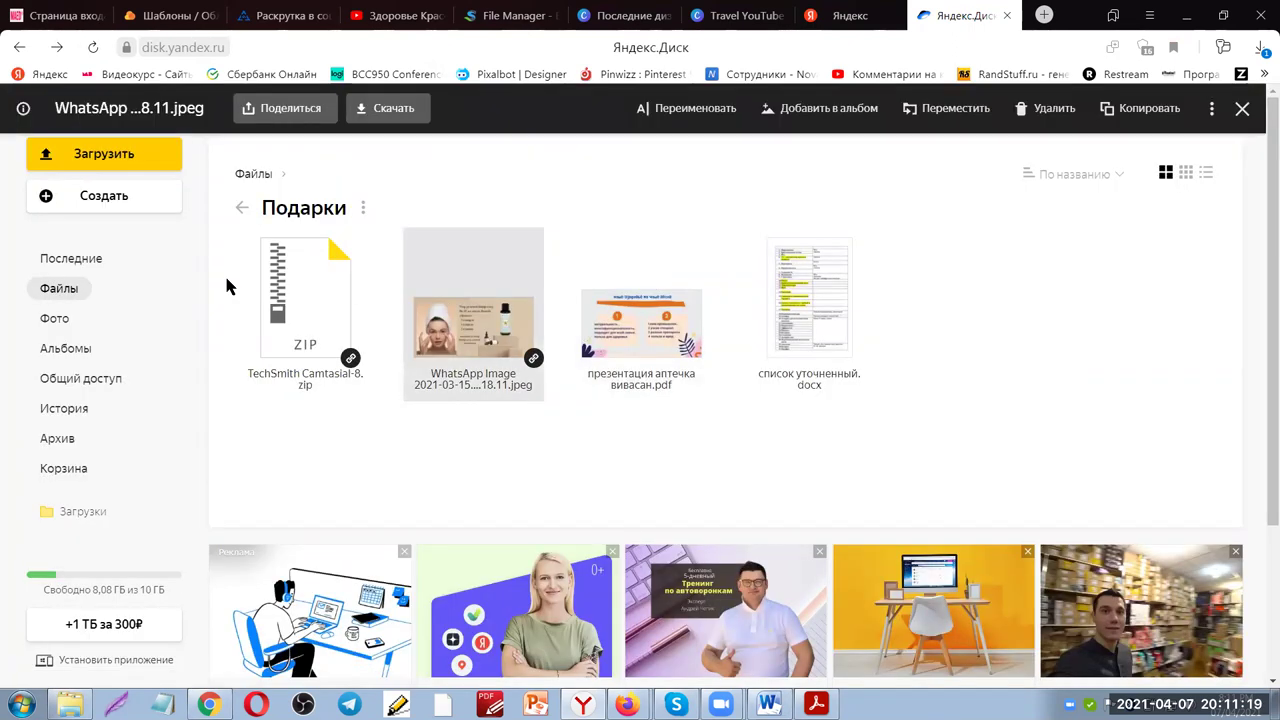
{"action": "left_click", "coordinate": [88, 160]}
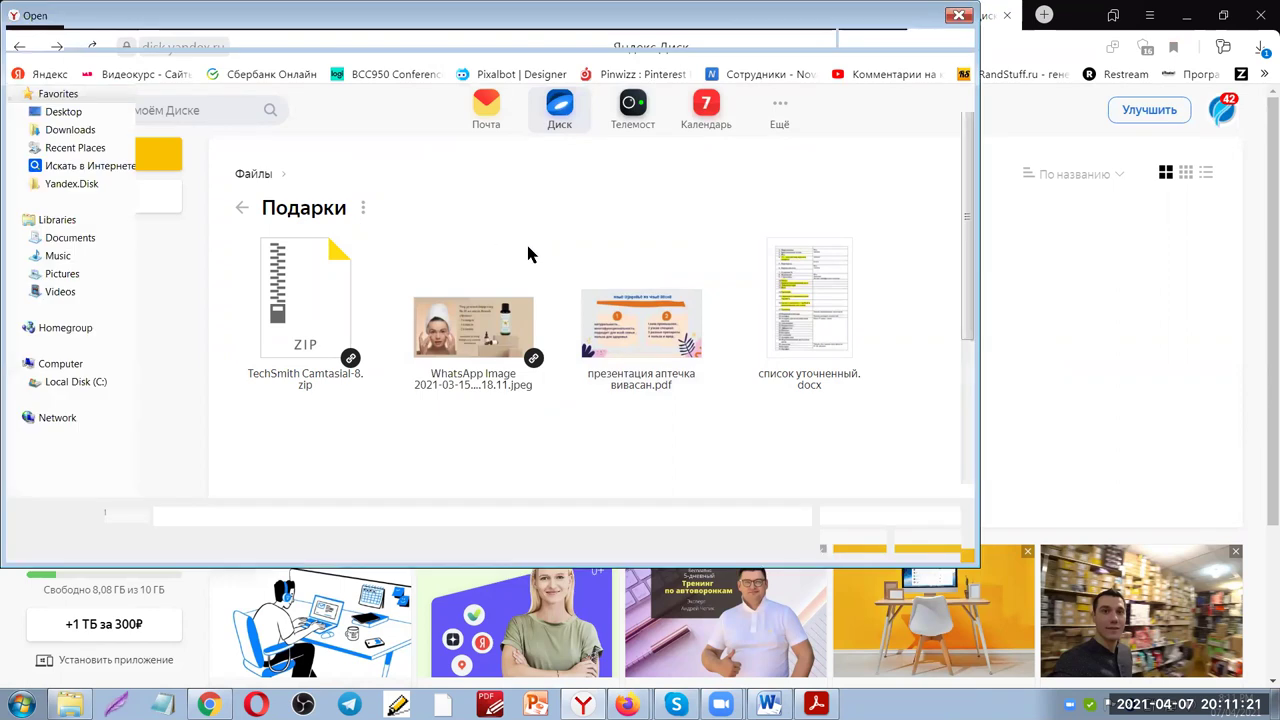
Upload d6c1c80f-3581-46ad-9a35-382f465b622d.jpg from the Downloads folder
{"action": "scroll", "coordinate": [958, 292], "scroll_direction": "down", "scroll_amount": 3}
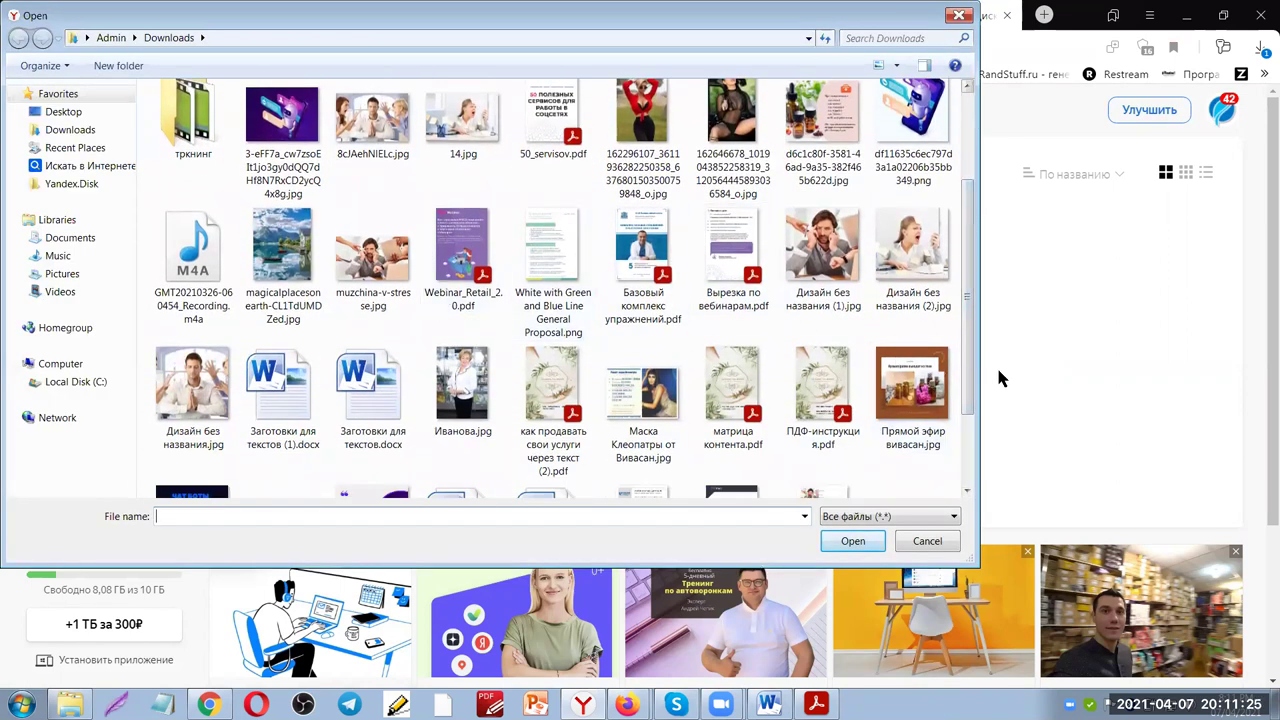
{"action": "scroll", "coordinate": [968, 380], "scroll_direction": "down", "scroll_amount": 3}
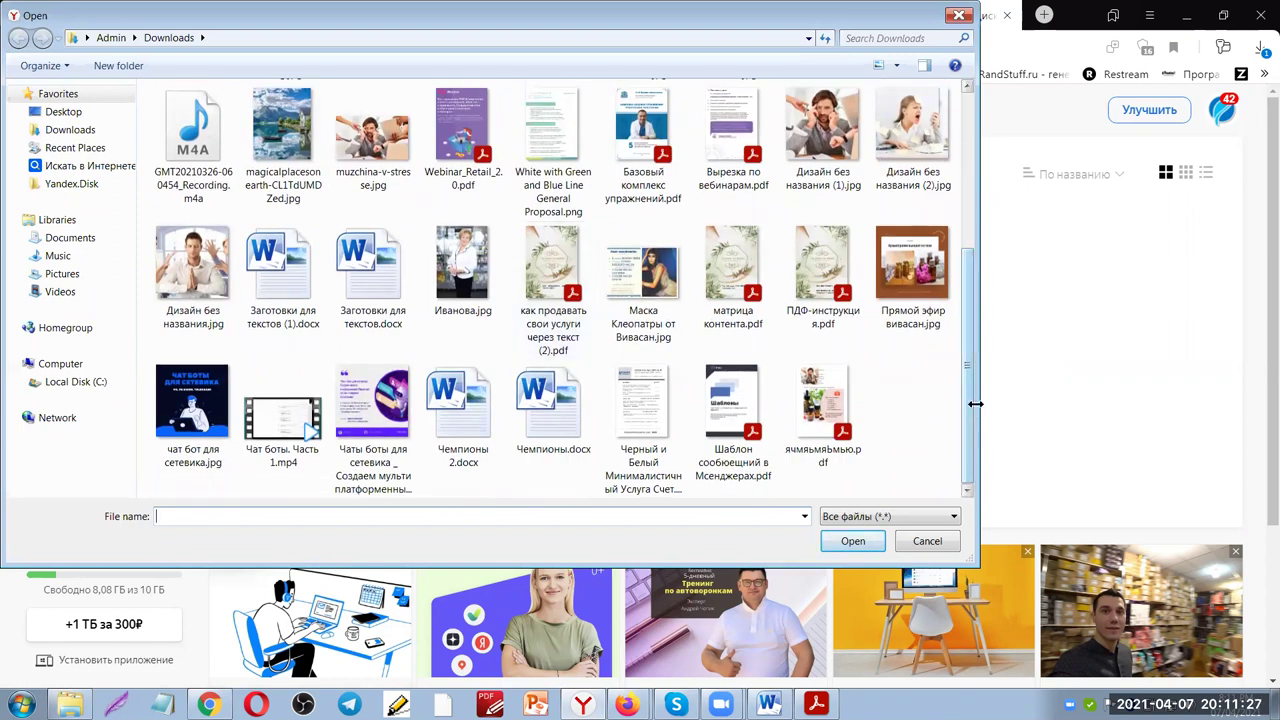
{"action": "scroll", "coordinate": [978, 370], "scroll_direction": "up", "scroll_amount": 3}
{"action": "scroll", "coordinate": [978, 370], "scroll_direction": "up", "scroll_amount": 3}
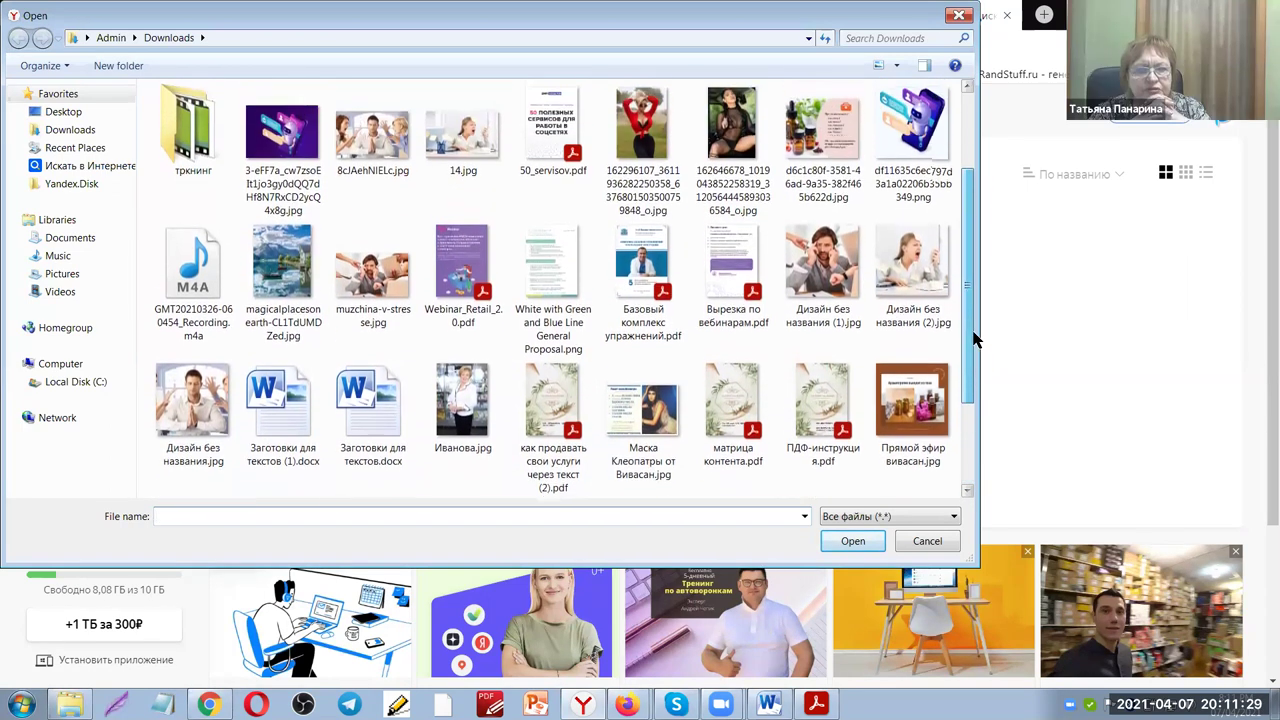
{"action": "left_click", "coordinate": [822, 200]}
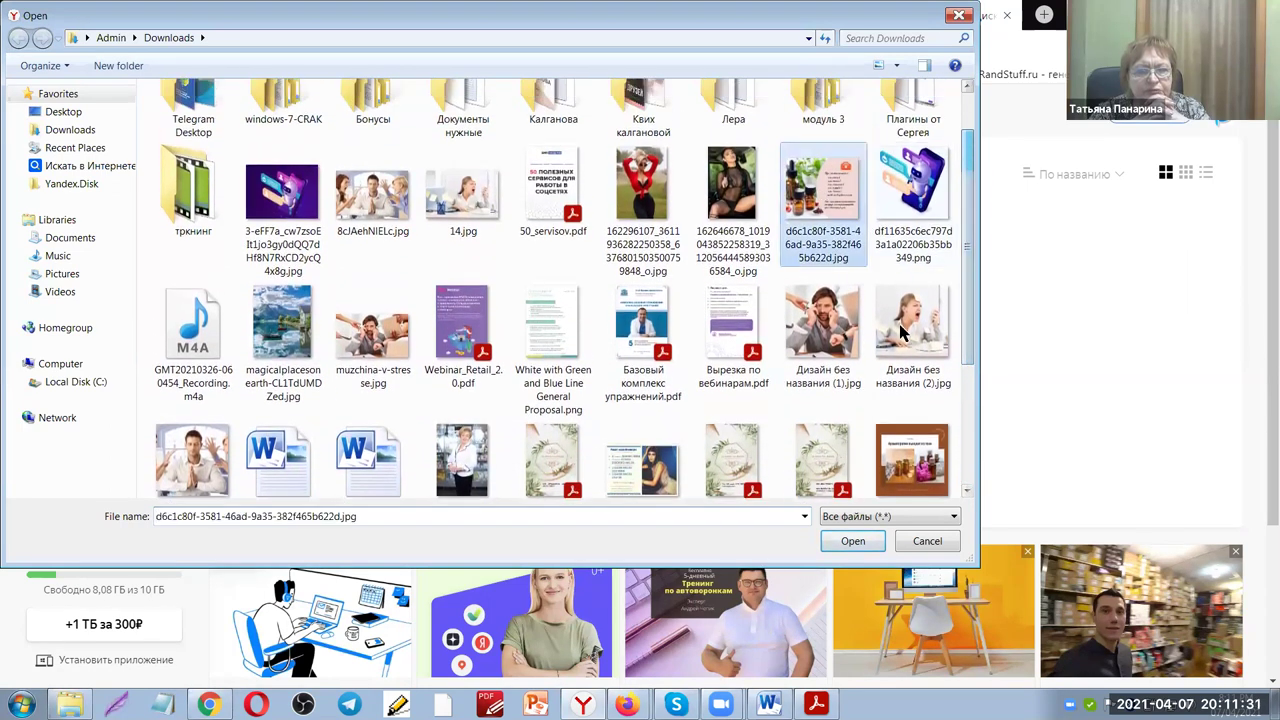
{"action": "left_click", "coordinate": [858, 543]}
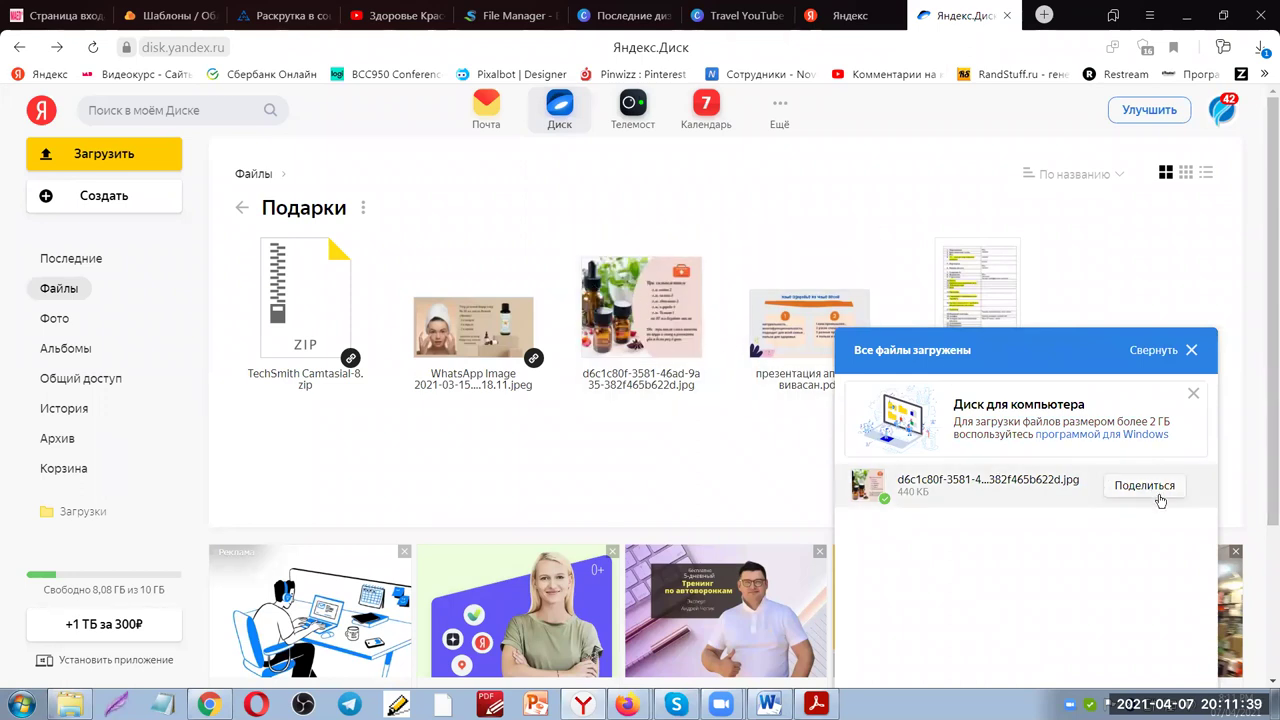
Copy the uploaded d6c1c80f image's public share link and close the sharing and upload panels
{"action": "left_click", "coordinate": [1138, 490]}
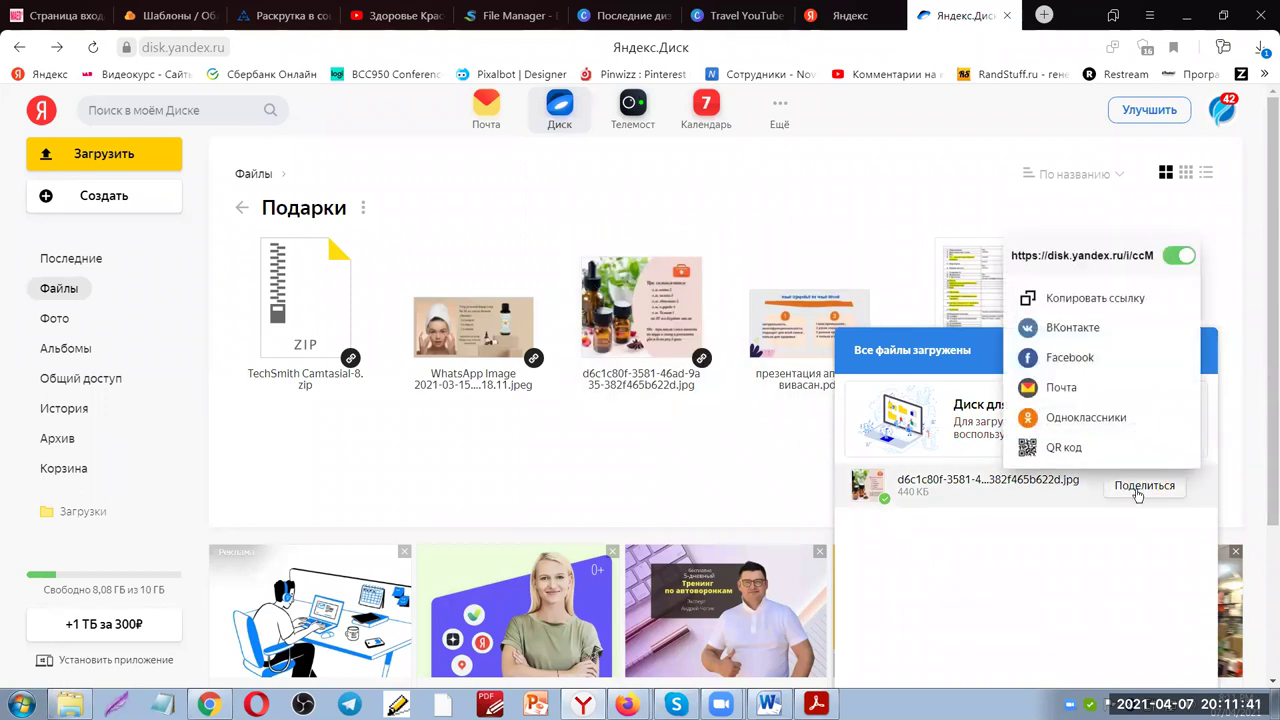
{"action": "left_click", "coordinate": [1062, 300]}
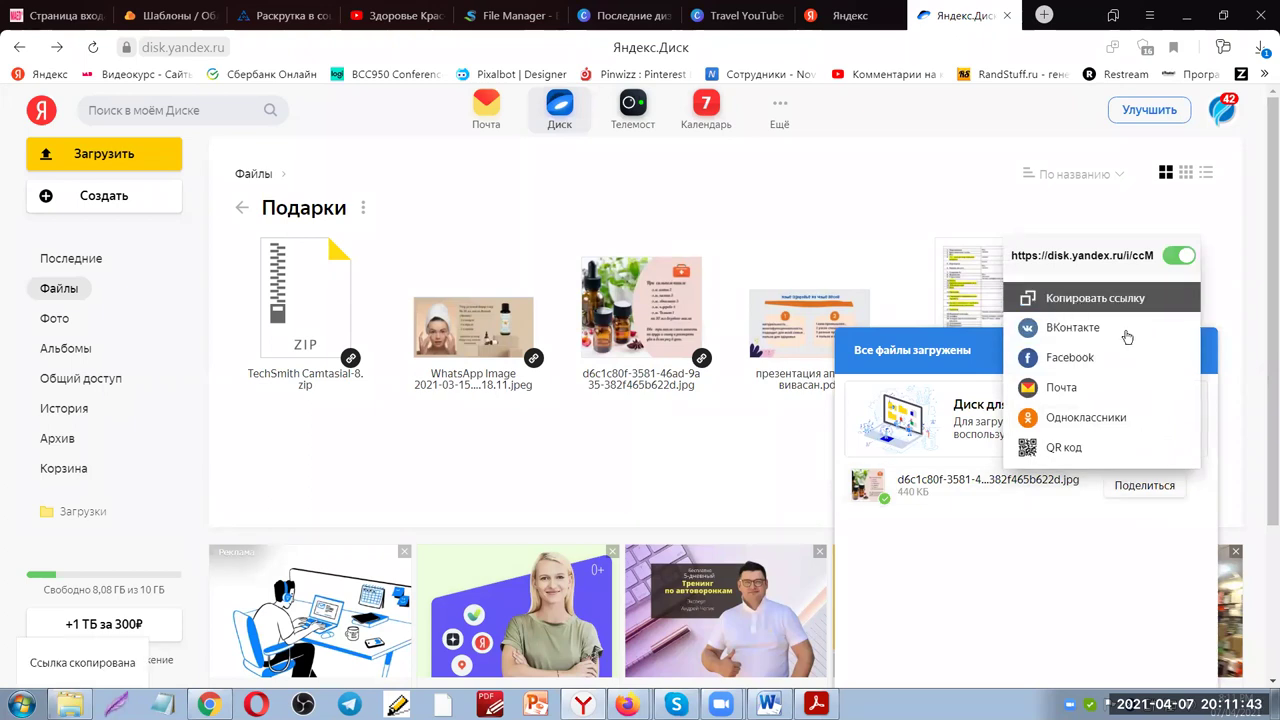
{"action": "left_click", "coordinate": [1248, 262]}
{"action": "left_click", "coordinate": [1191, 350]}
Open the copied Disk link for the recipe image in a new browser tab
{"action": "left_click", "coordinate": [1044, 15]}
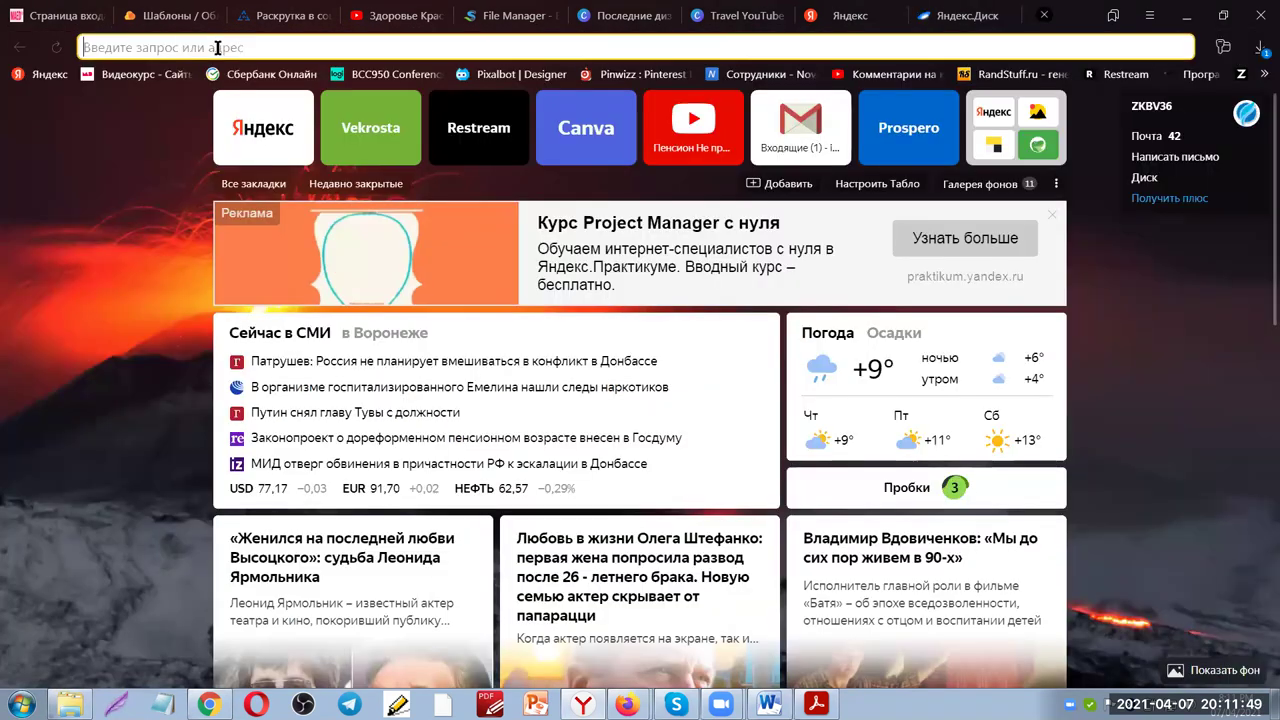
{"action": "right_click", "coordinate": [177, 46]}
{"action": "left_click", "coordinate": [206, 121]}
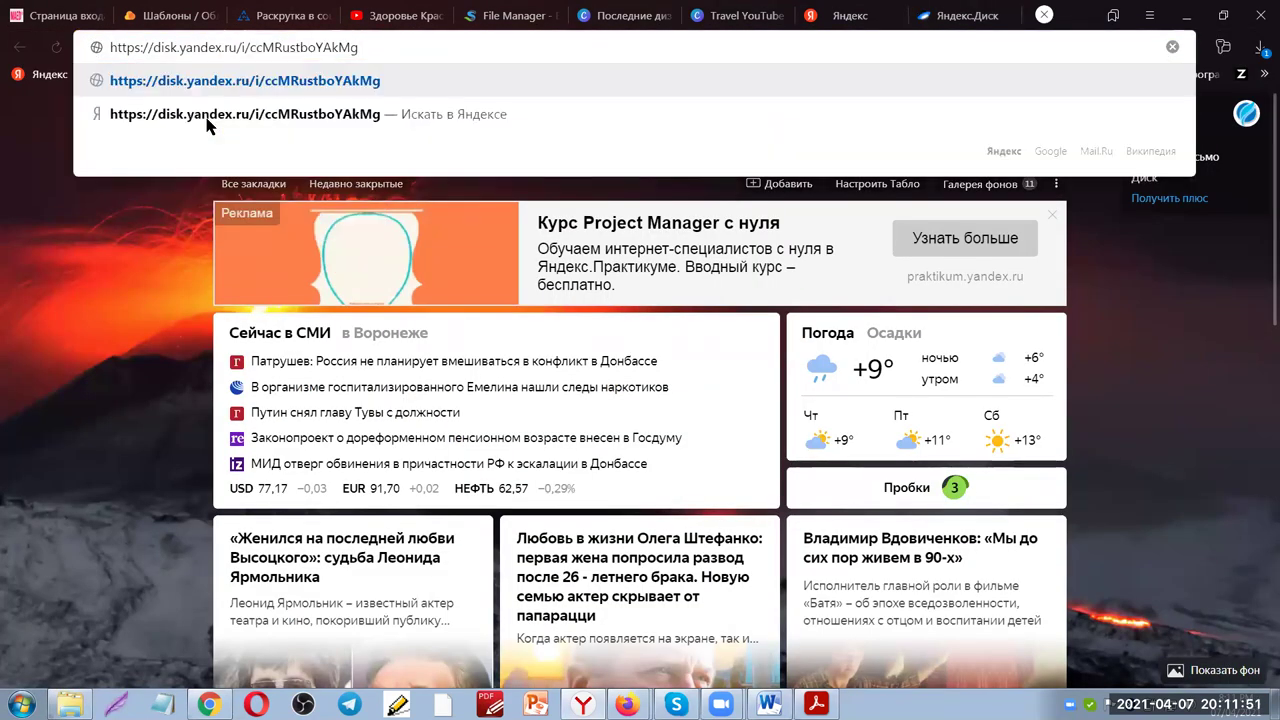
{"action": "key", "text": "Return"}
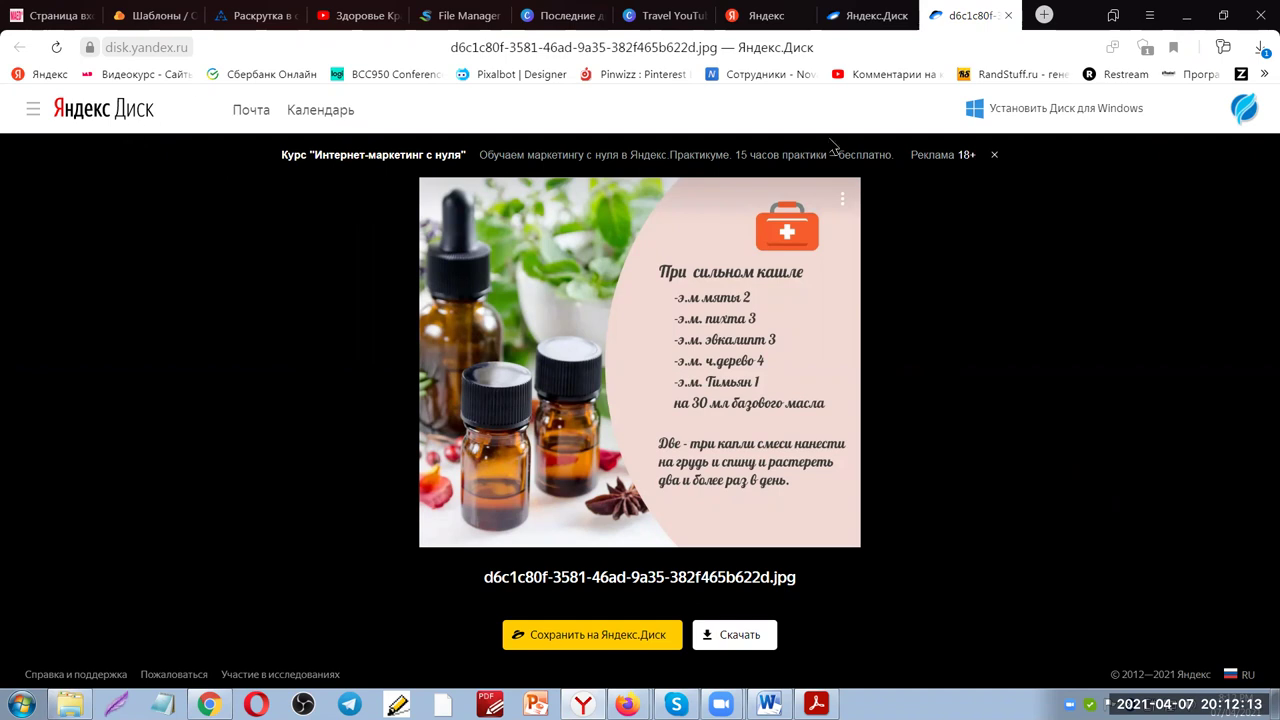
Paste the image's public Disk link into Notepad, then widen and reposition the window
{"action": "left_click", "coordinate": [162, 704]}
{"action": "right_click", "coordinate": [594, 430]}
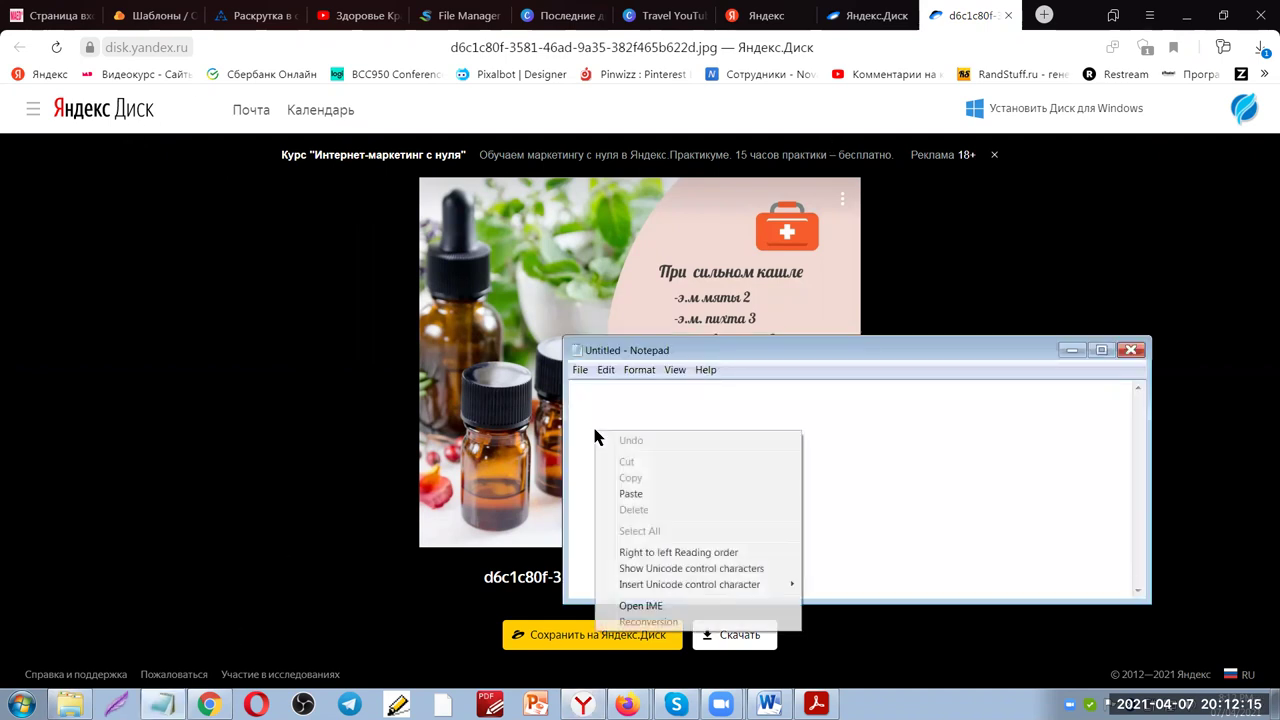
{"action": "left_click", "coordinate": [631, 493]}
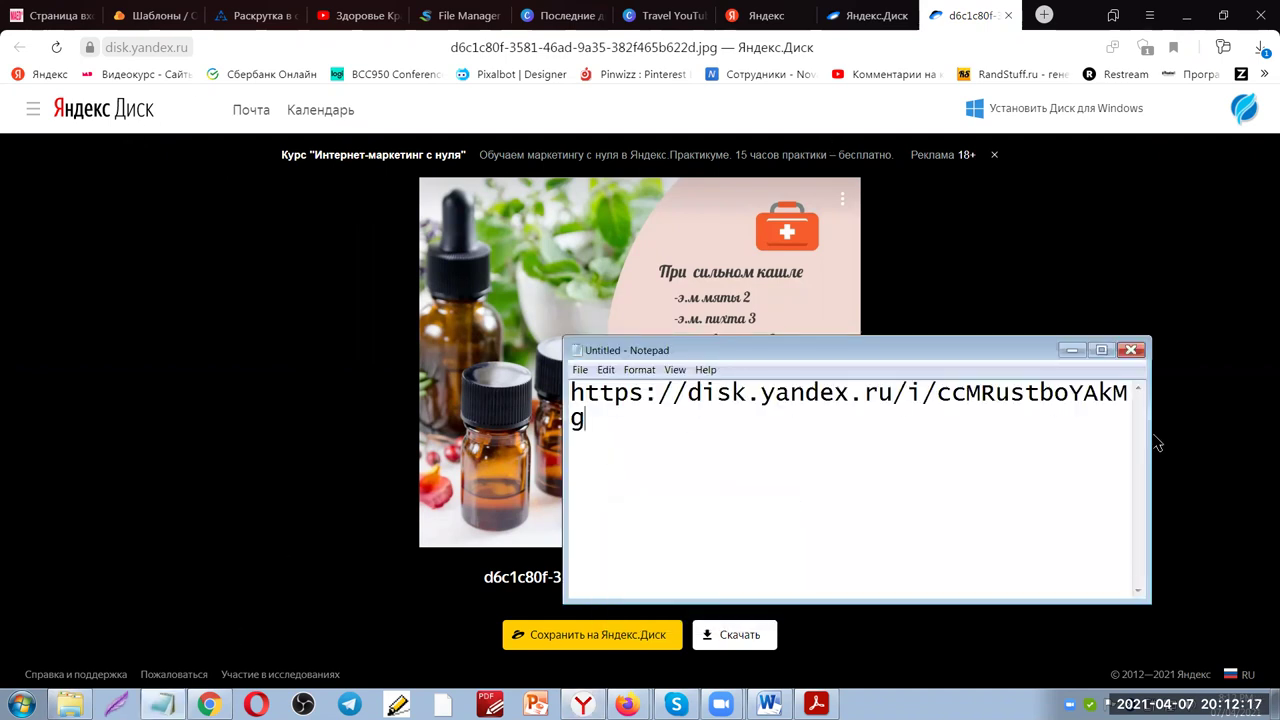
{"action": "left_click_drag", "start_coordinate": [1152, 440], "coordinate": [1278, 440]}
{"action": "left_click_drag", "start_coordinate": [1016, 352], "coordinate": [811, 490]}
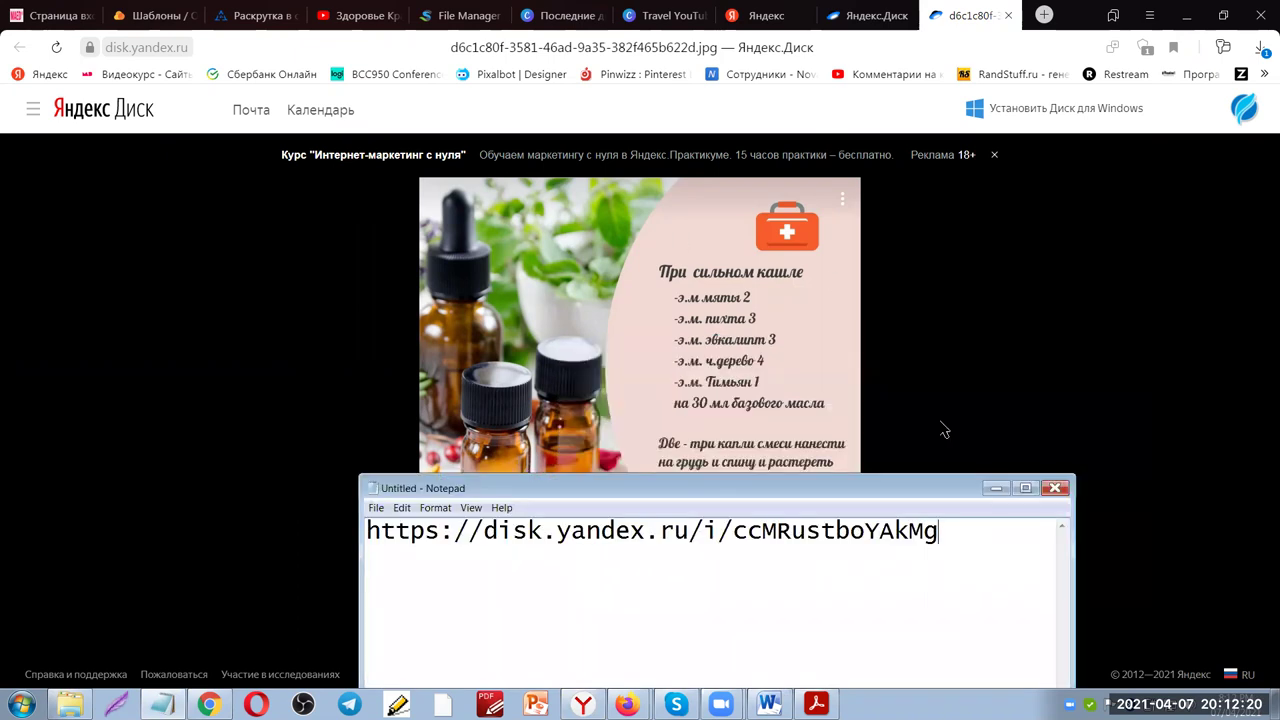
Minimize Notepad and return to the Smart Sender editor window
{"action": "left_click", "coordinate": [996, 488]}
{"action": "mouse_move", "coordinate": [627, 704]}
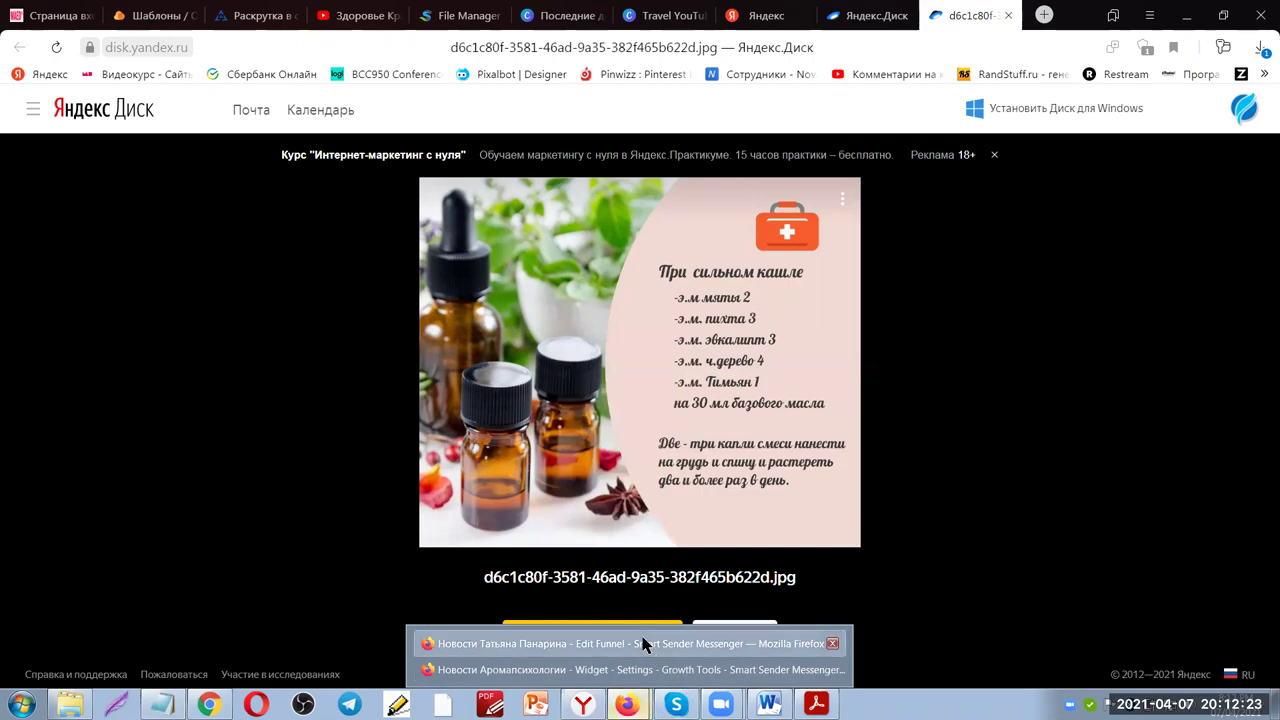
{"action": "left_click", "coordinate": [640, 643]}
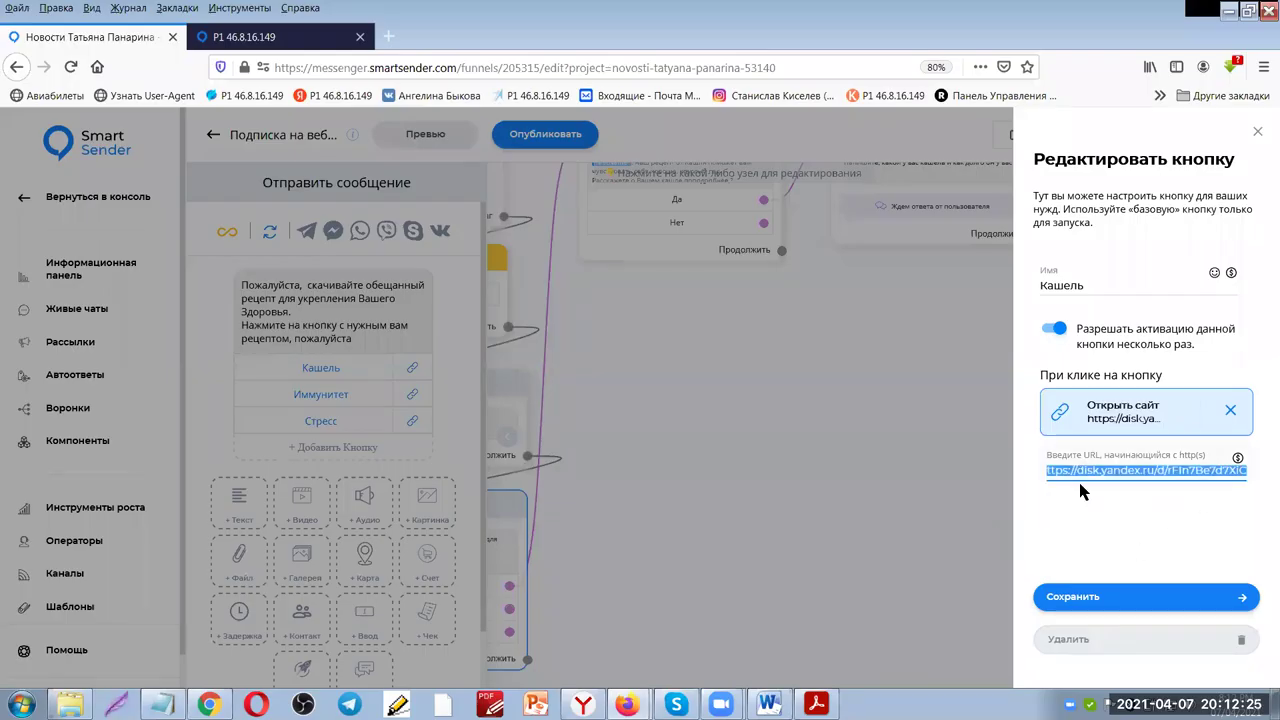
Replace the Кашель button's URL with the new Disk link, save it, and return to the image preview
{"action": "key", "text": "ctrl+v"}
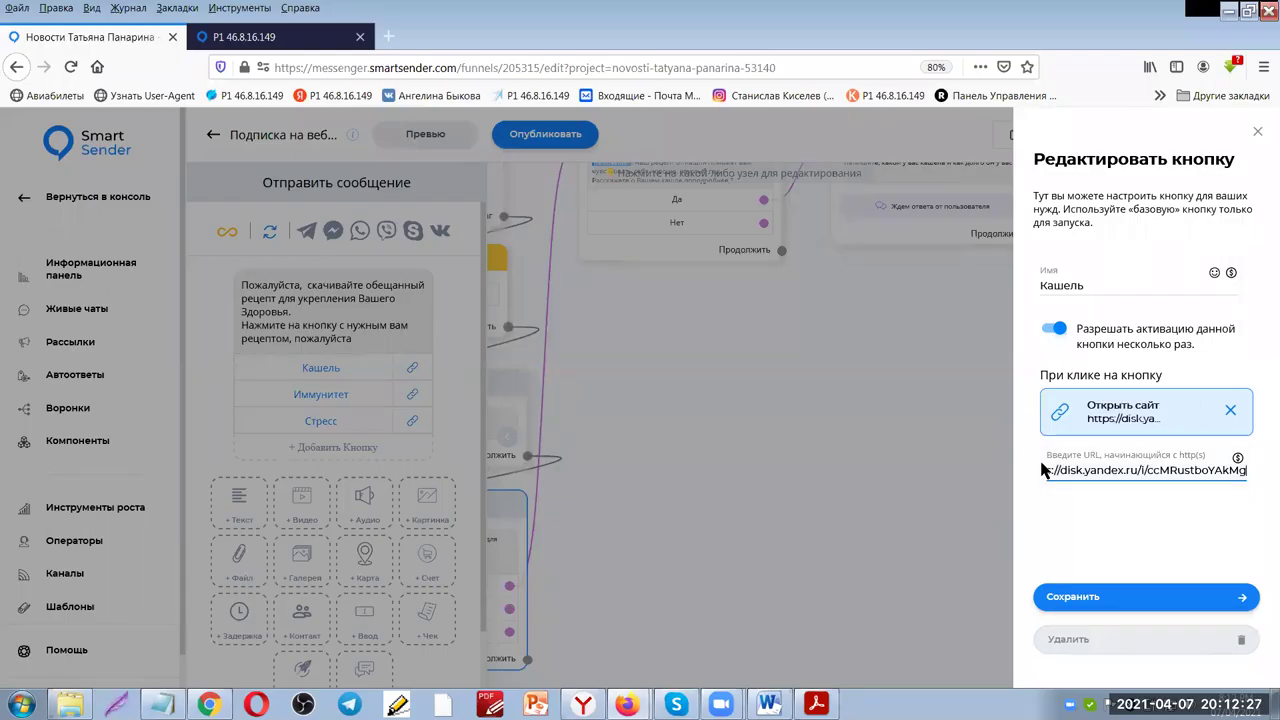
{"action": "left_click", "coordinate": [1103, 598]}
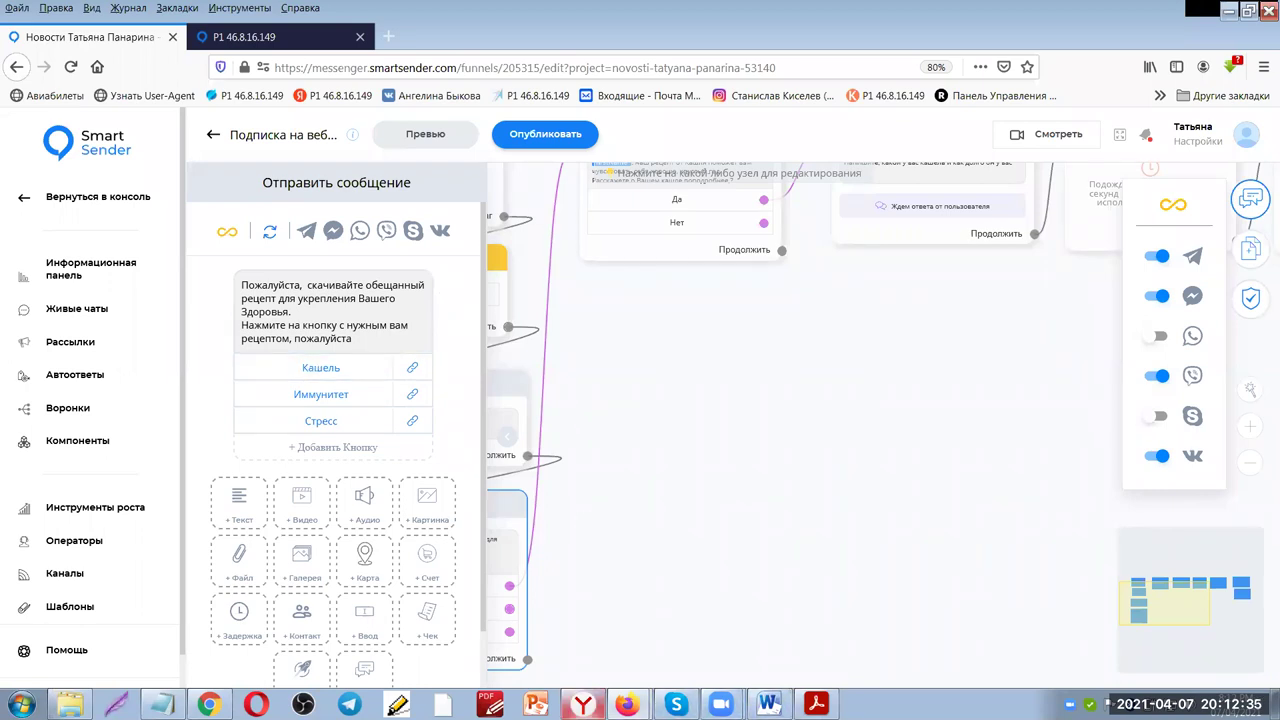
{"action": "left_click", "coordinate": [582, 704]}
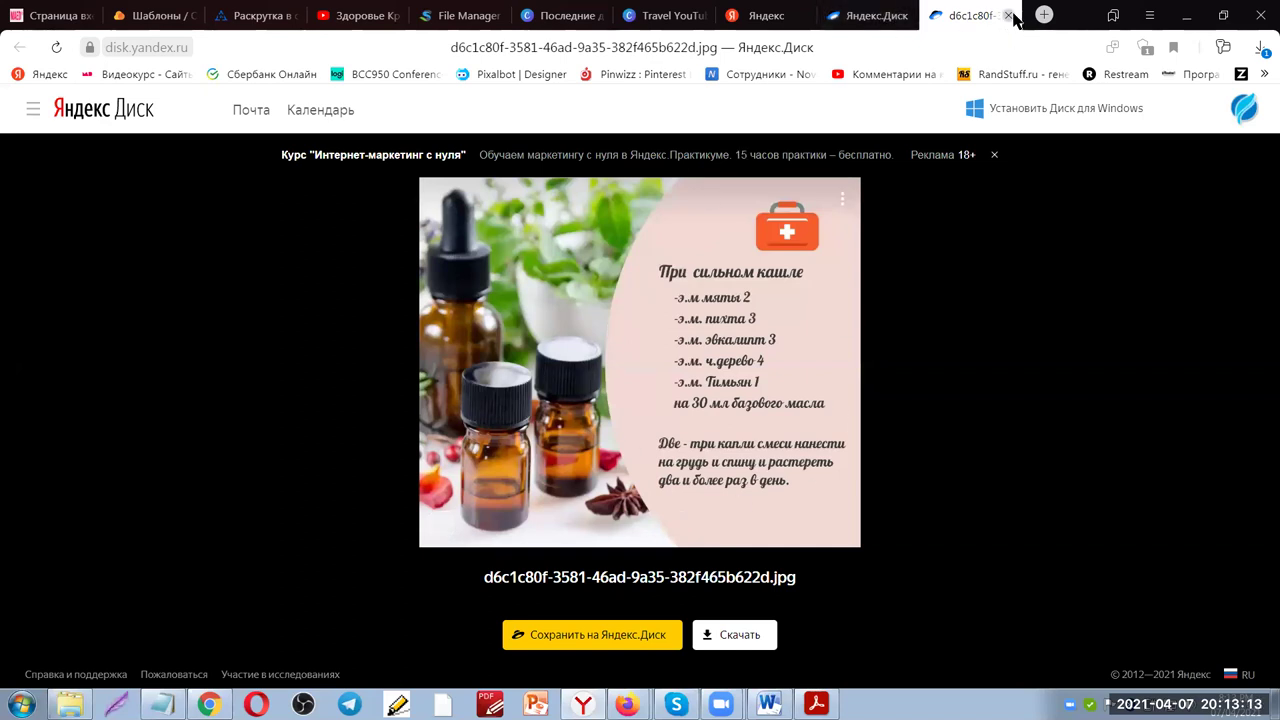
Upload ячмяьмяьмыю.pdf from Downloads into the Подарки folder
{"action": "key", "text": "ctrl+w"}
{"action": "left_click", "coordinate": [958, 16]}
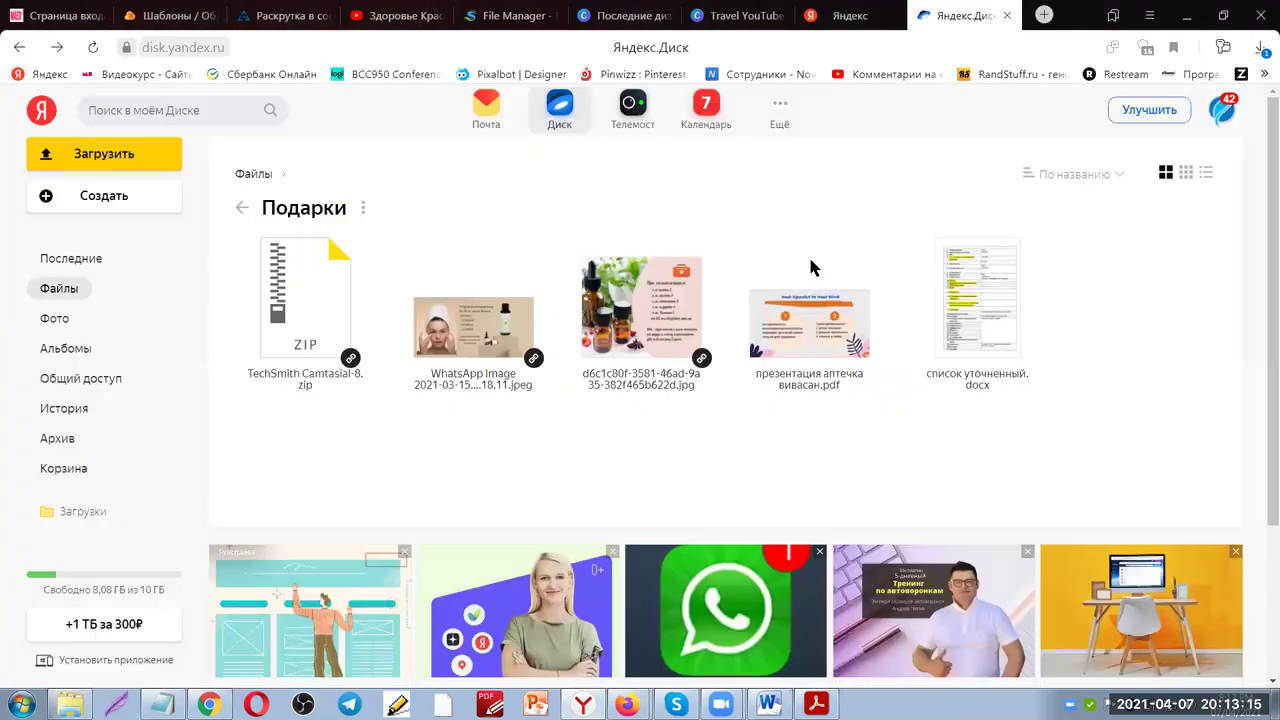
{"action": "left_click", "coordinate": [94, 158]}
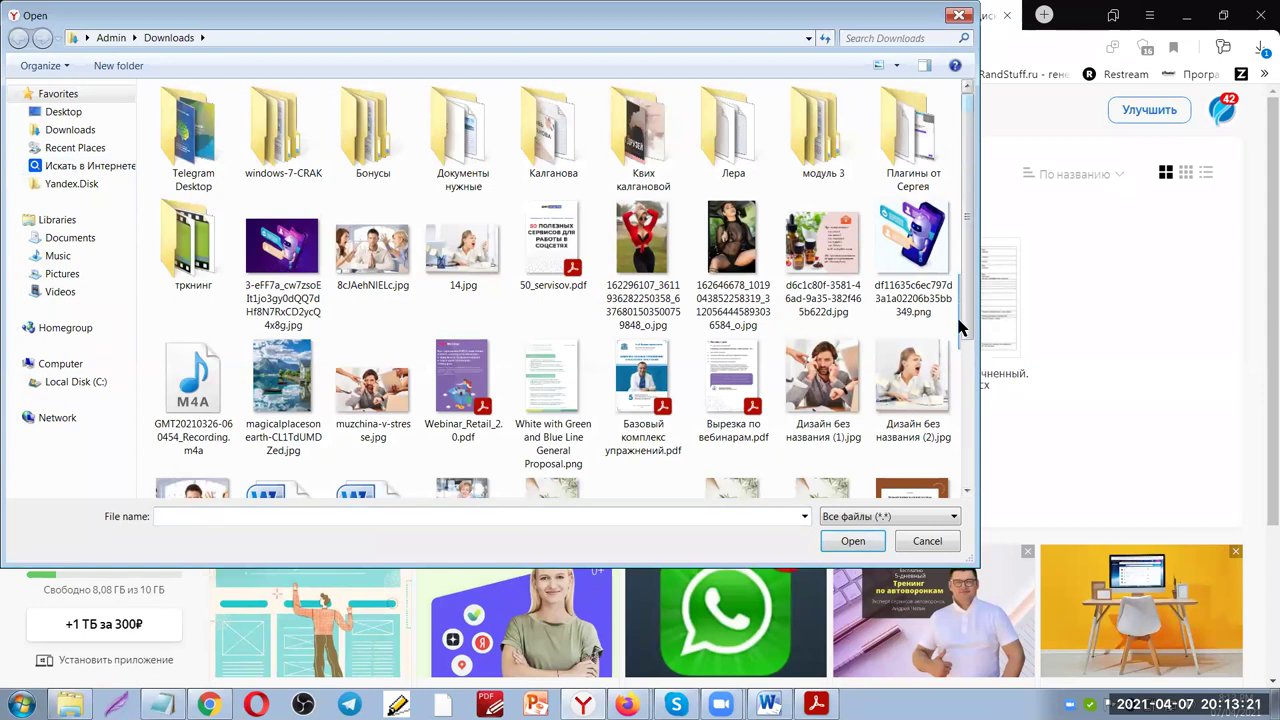
{"action": "scroll", "coordinate": [968, 310], "scroll_direction": "down", "scroll_amount": 1}
{"action": "scroll", "coordinate": [978, 455], "scroll_direction": "down", "scroll_amount": 3}
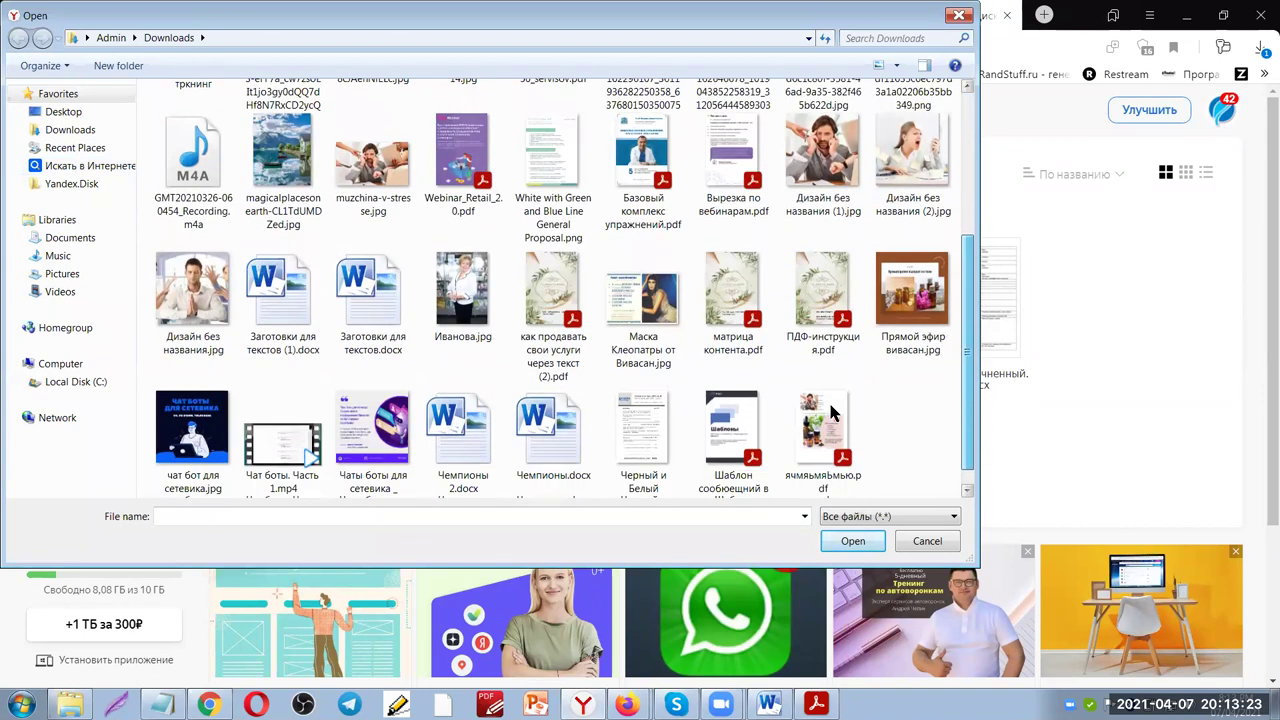
{"action": "left_click", "coordinate": [822, 410]}
{"action": "left_click", "coordinate": [851, 543]}
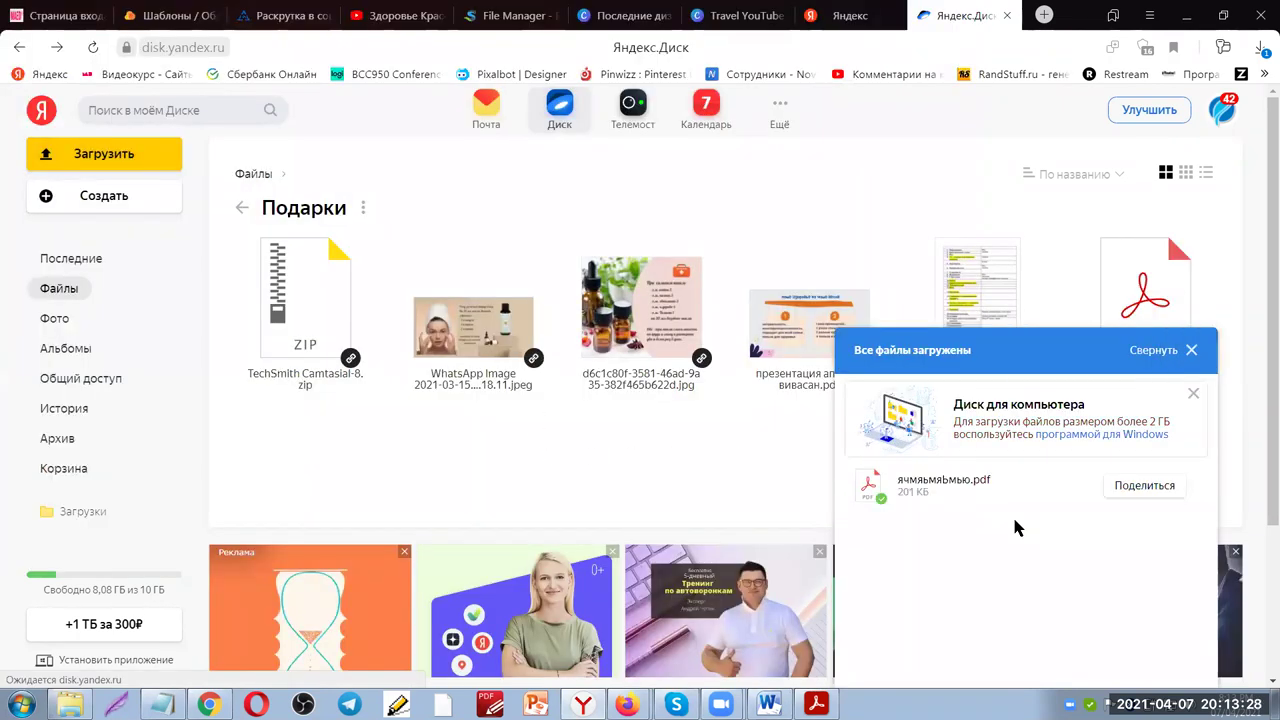
Copy the PDF's public link and open it in a new tab
{"action": "left_click", "coordinate": [1144, 485]}
{"action": "left_click", "coordinate": [1090, 298]}
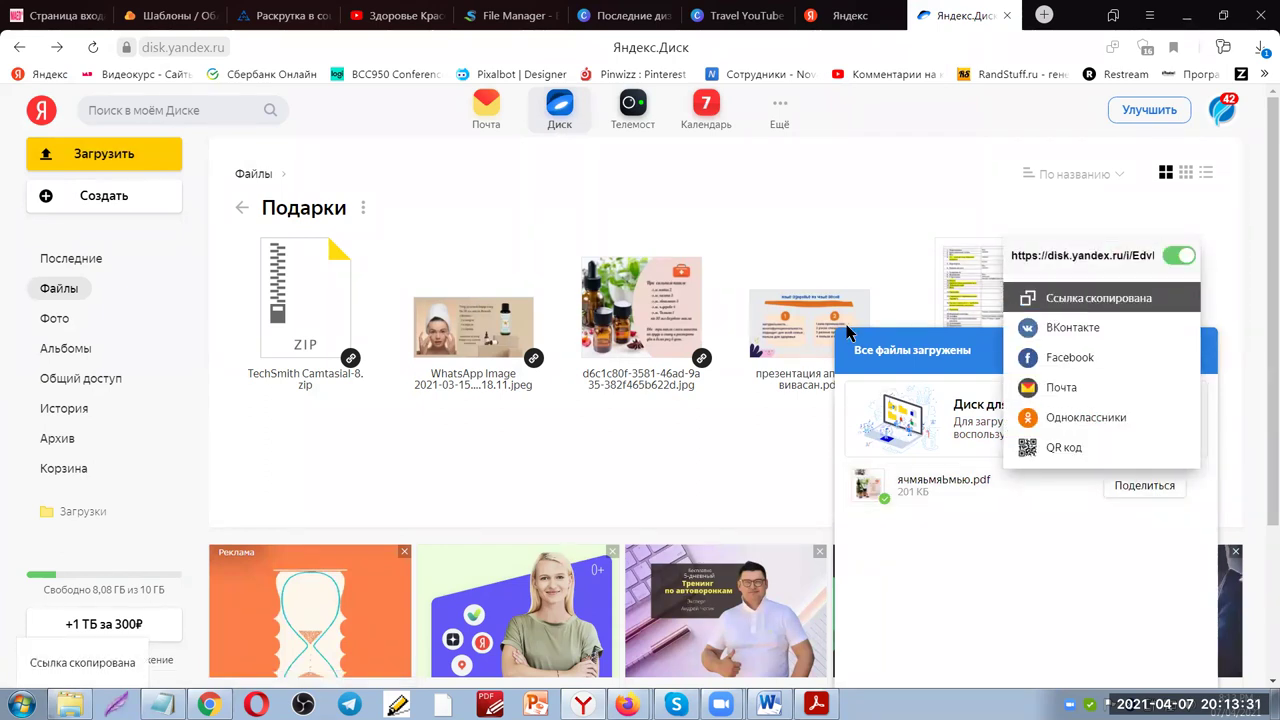
{"action": "left_click", "coordinate": [678, 476]}
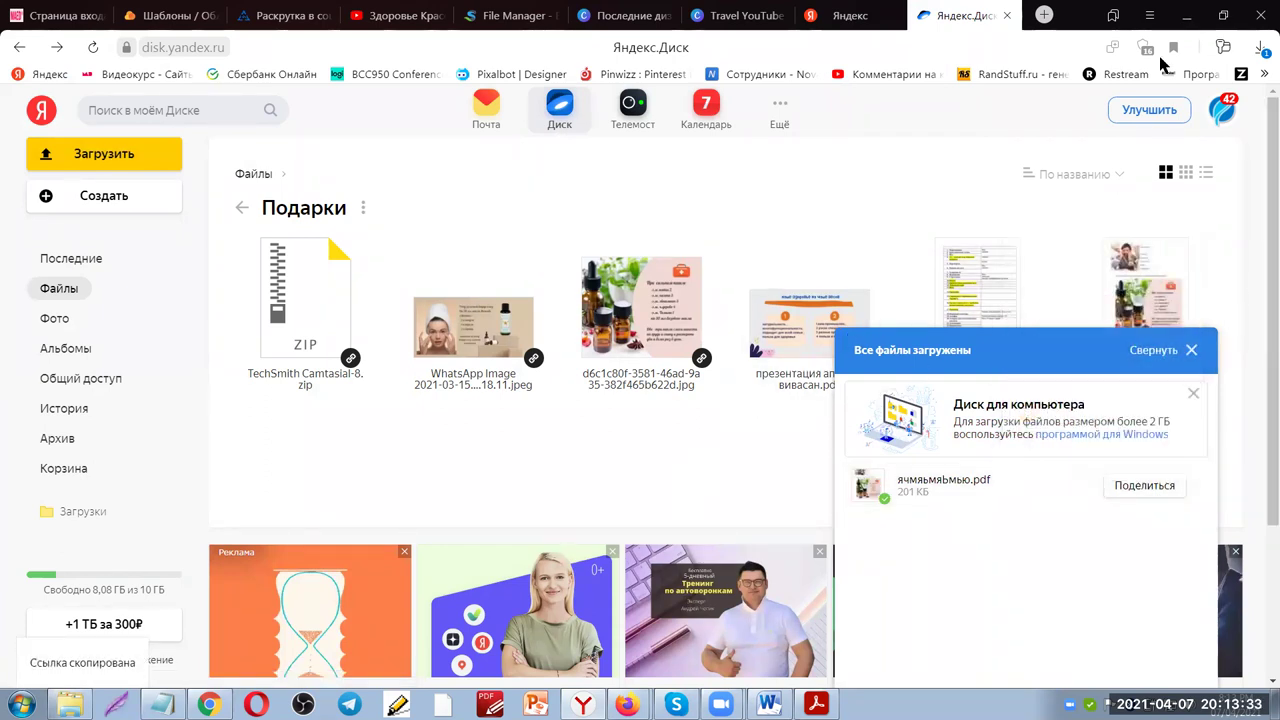
{"action": "key", "text": "ctrl+t"}
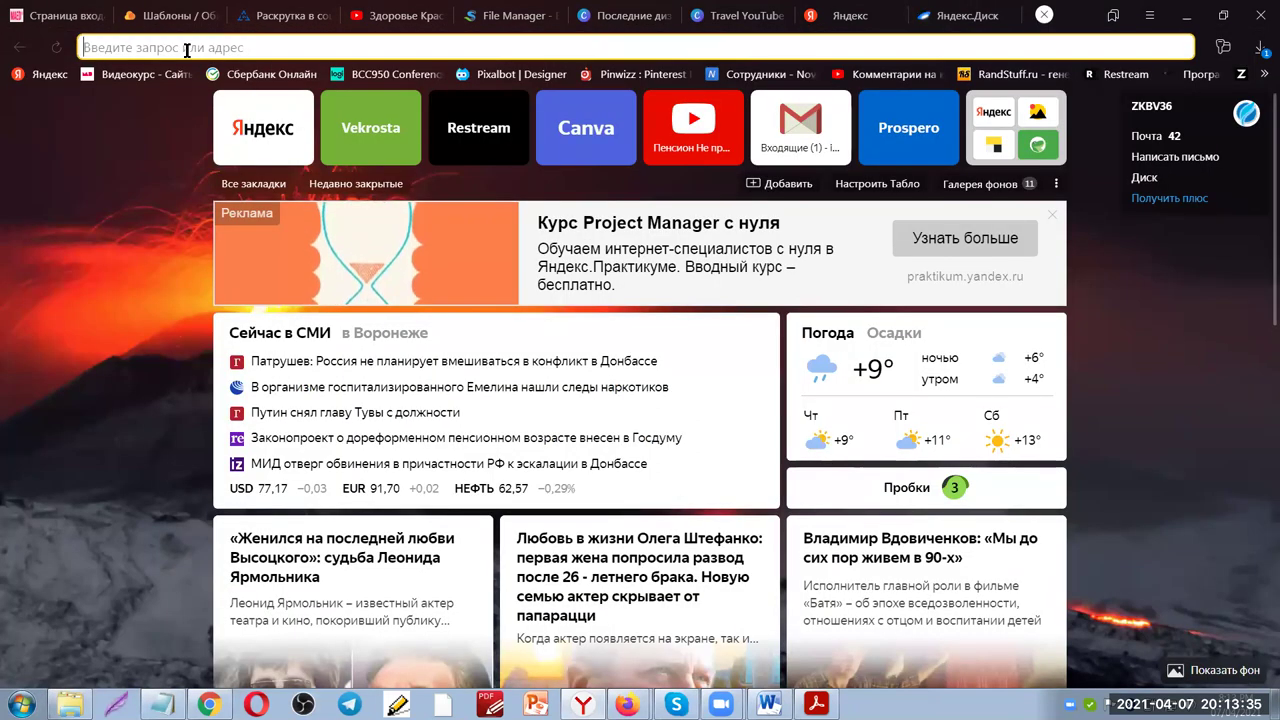
{"action": "type", "text": "https://disk.yandex.ru/i/EdvDe7lZwcaYhA"}
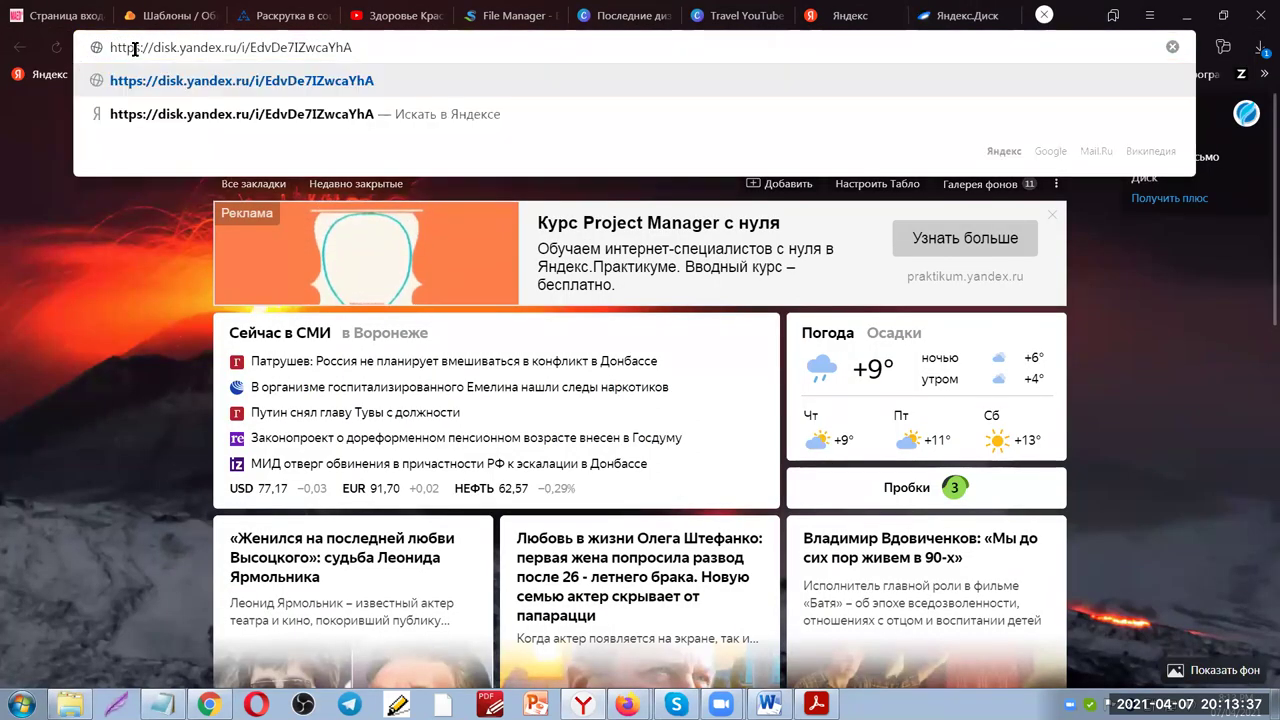
{"action": "key", "text": "Return"}
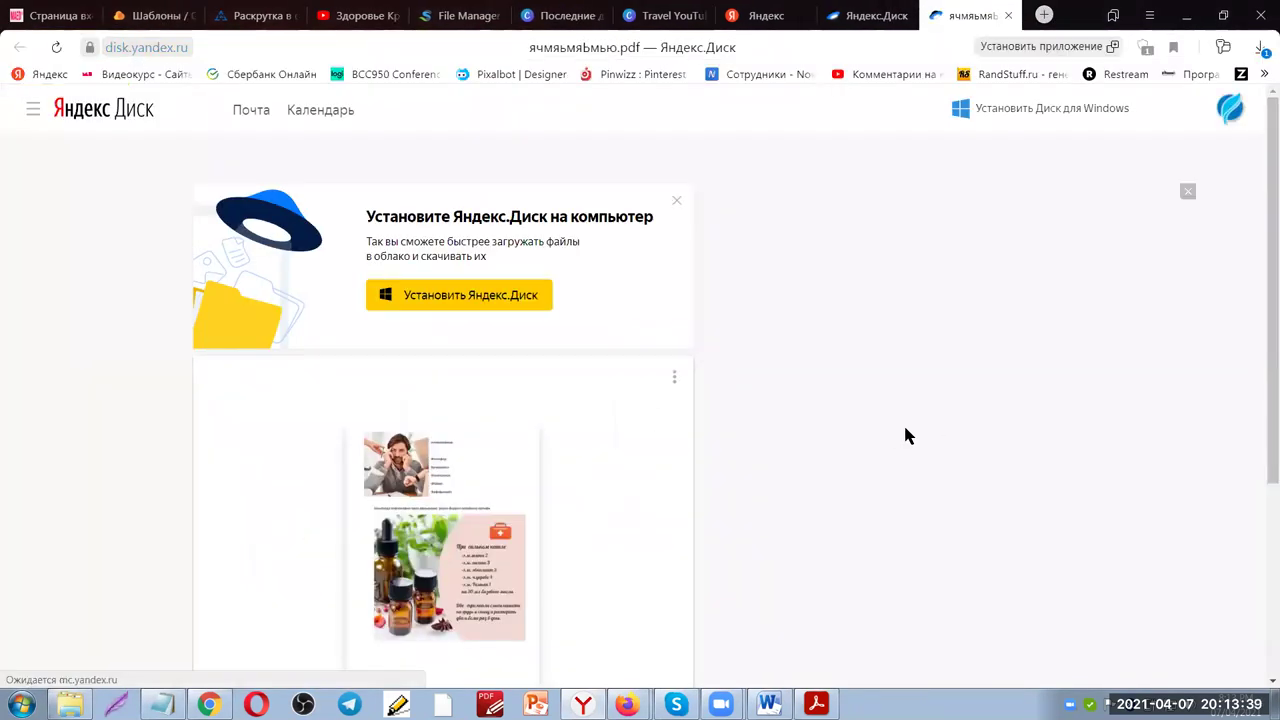
Open the full preview of the shared PDF and scroll through its recipe page
{"action": "scroll", "coordinate": [740, 405], "scroll_direction": "down", "scroll_amount": 3}
{"action": "scroll", "coordinate": [740, 410], "scroll_direction": "up", "scroll_amount": 2}
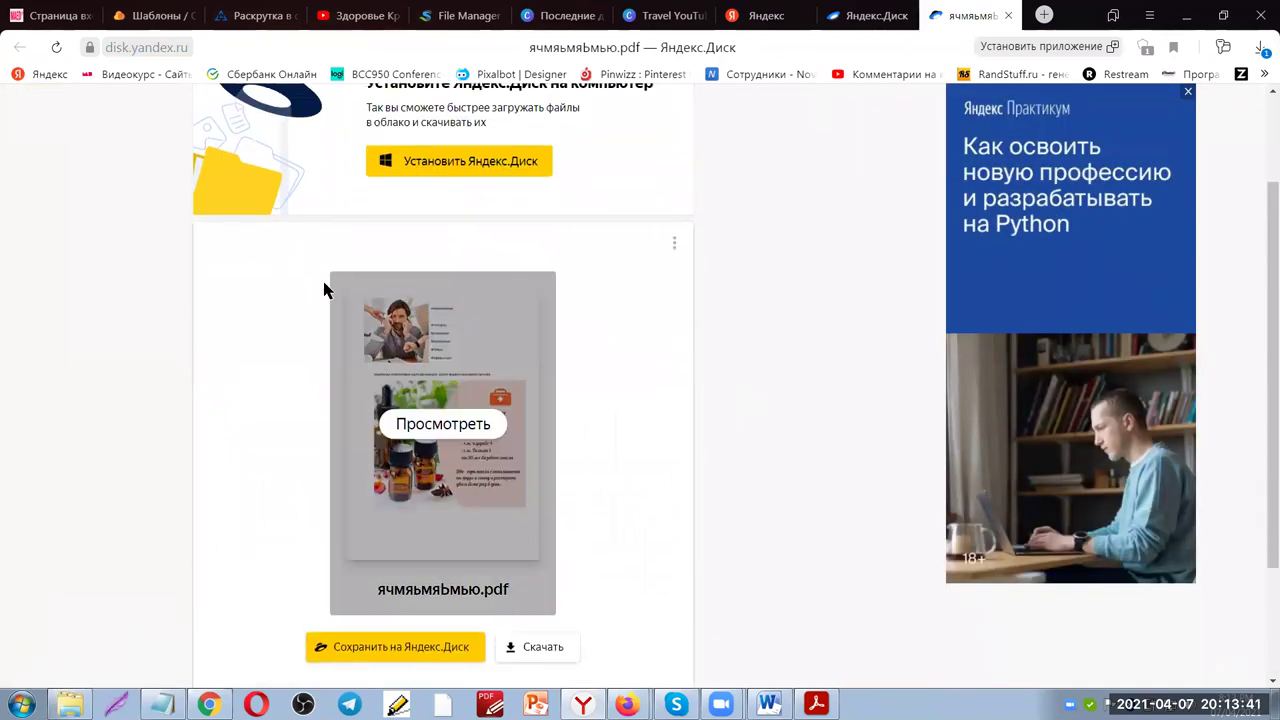
{"action": "left_click", "coordinate": [443, 424]}
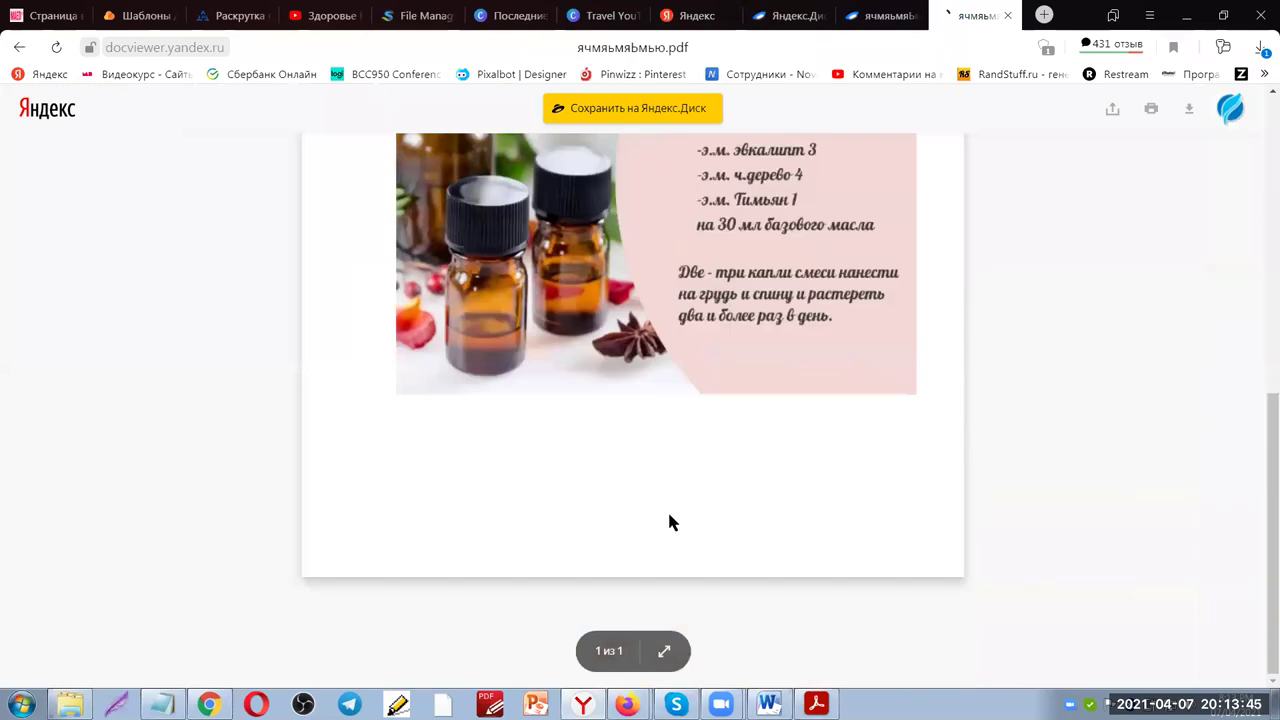
{"action": "scroll", "coordinate": [656, 378], "scroll_direction": "up", "scroll_amount": 4}
{"action": "scroll", "coordinate": [712, 430], "scroll_direction": "down", "scroll_amount": 5}
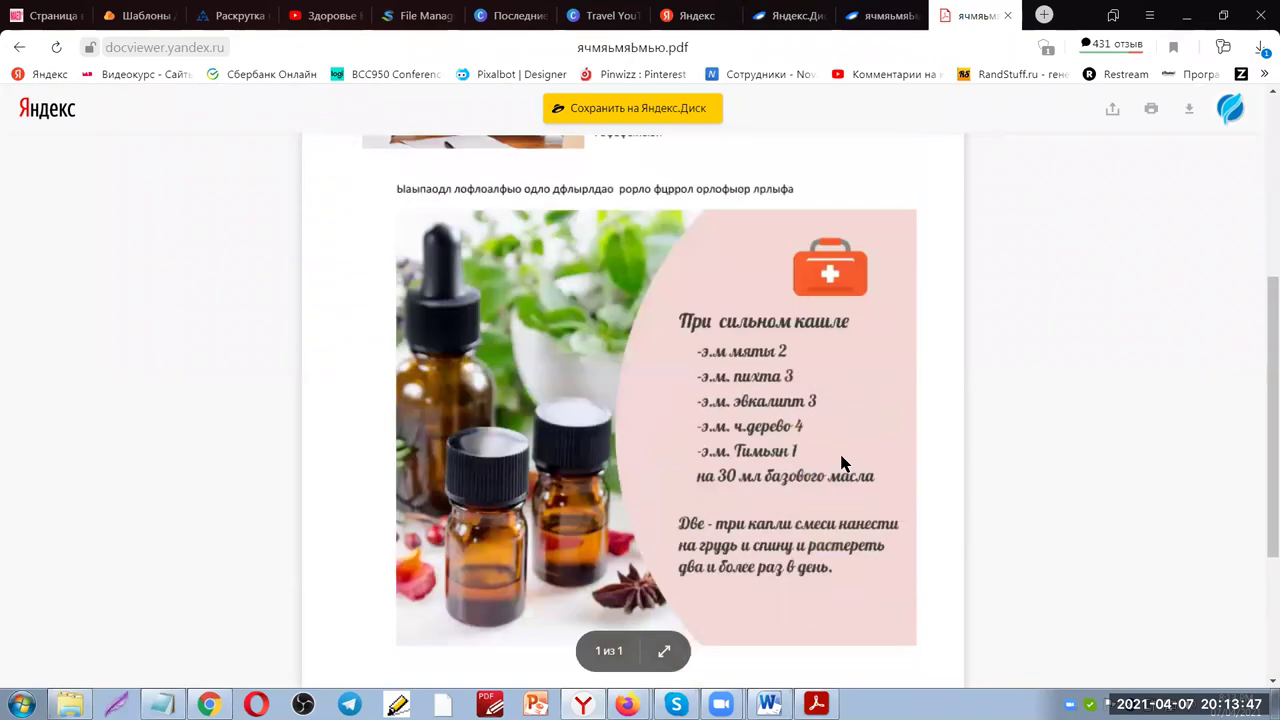
{"action": "scroll", "coordinate": [829, 214], "scroll_direction": "up", "scroll_amount": 4}
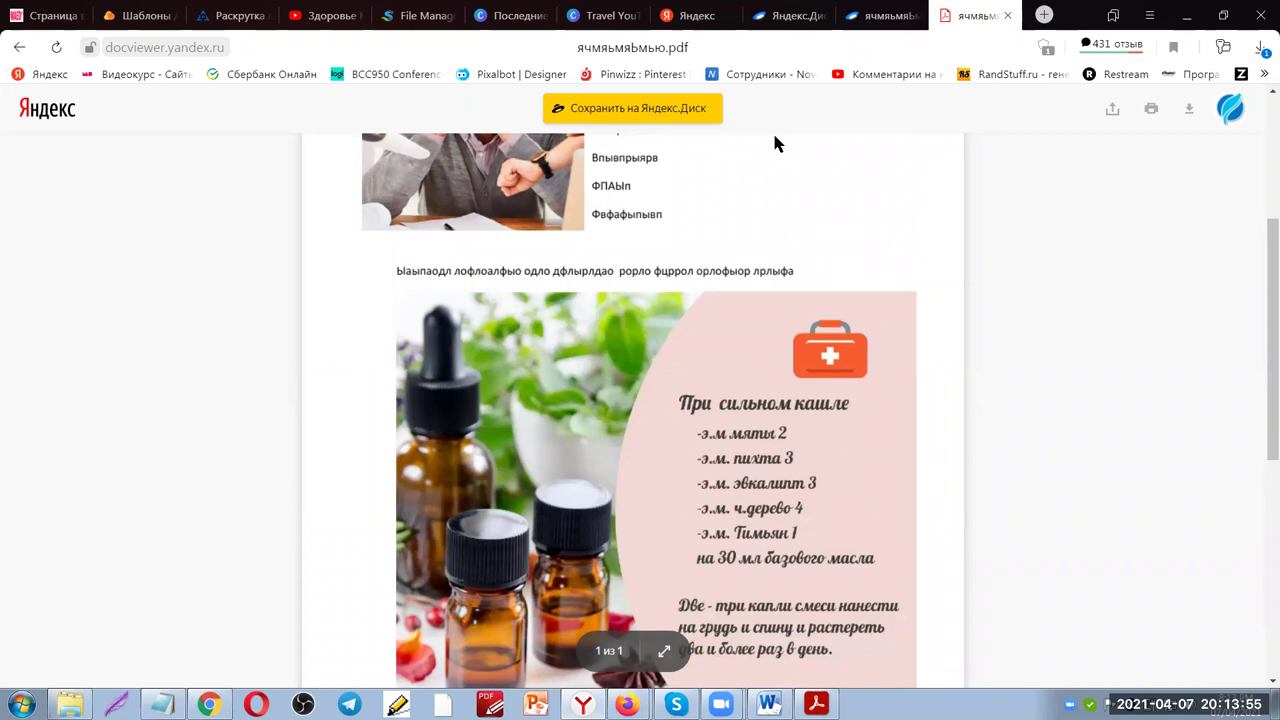
{"action": "scroll", "coordinate": [918, 304], "scroll_direction": "up", "scroll_amount": 3}
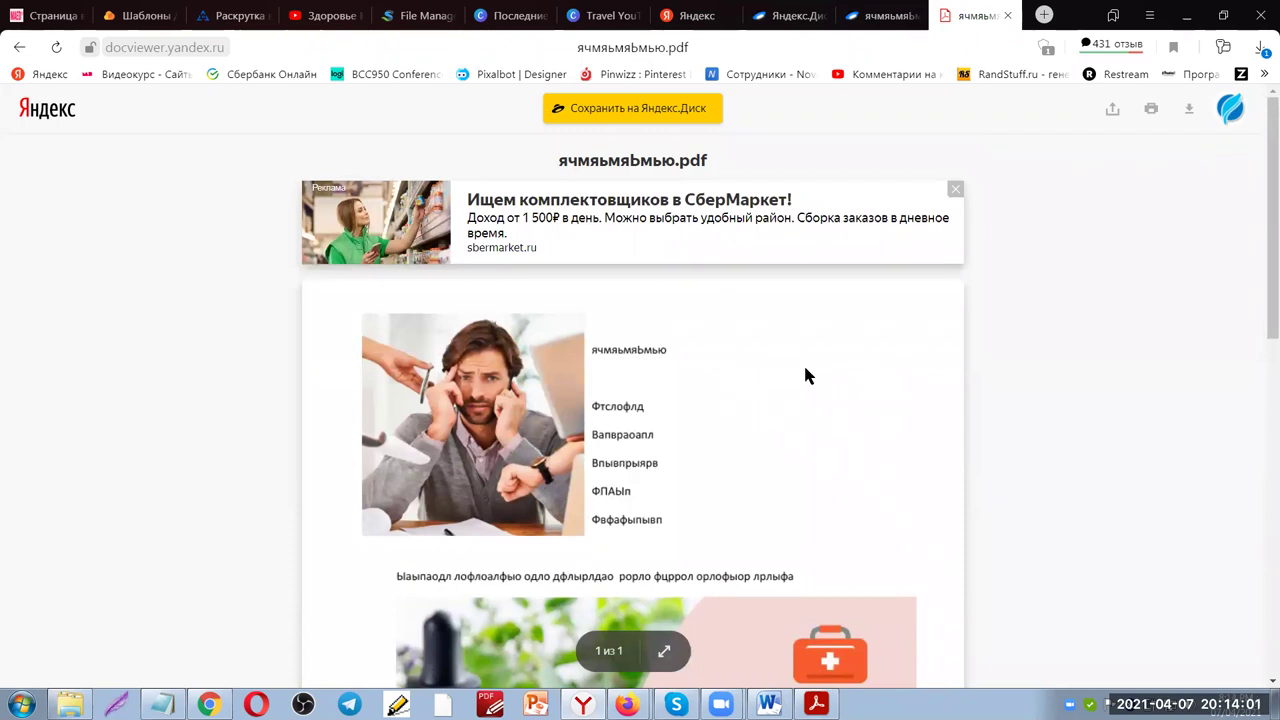
{"action": "scroll", "coordinate": [818, 382], "scroll_direction": "down", "scroll_amount": 2}
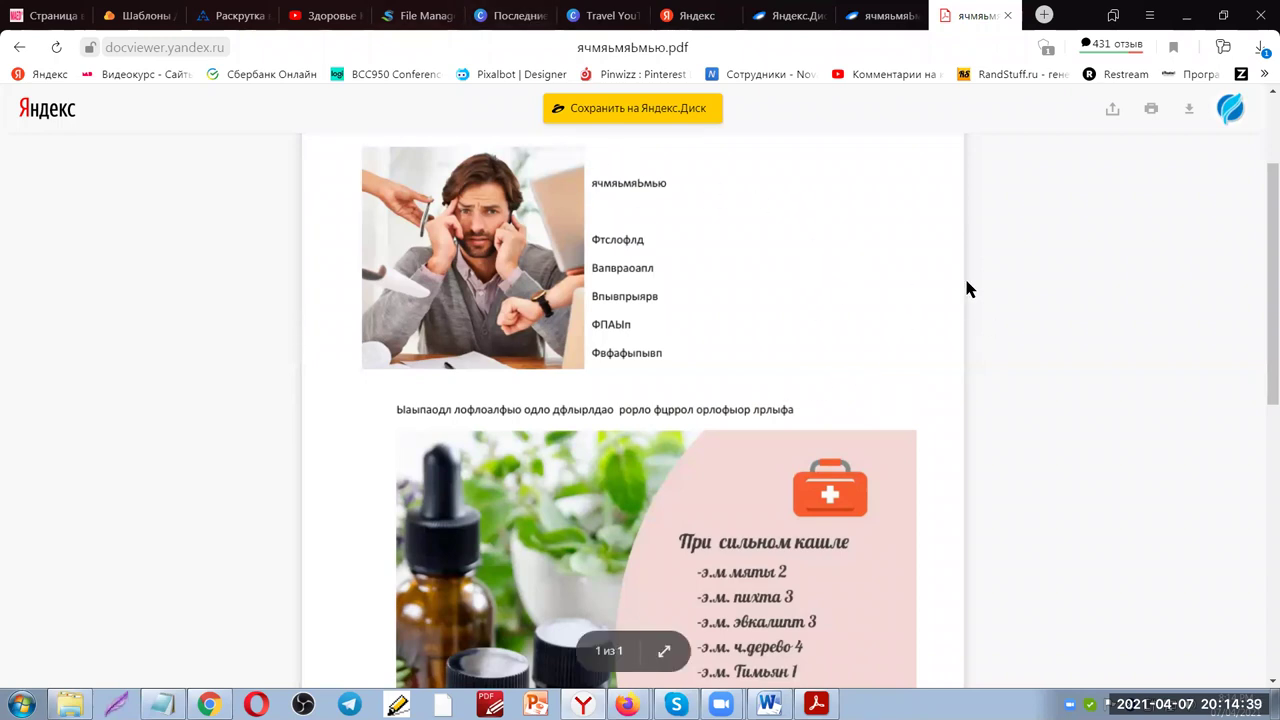
{"action": "scroll", "coordinate": [900, 320], "scroll_direction": "up", "scroll_amount": 2}
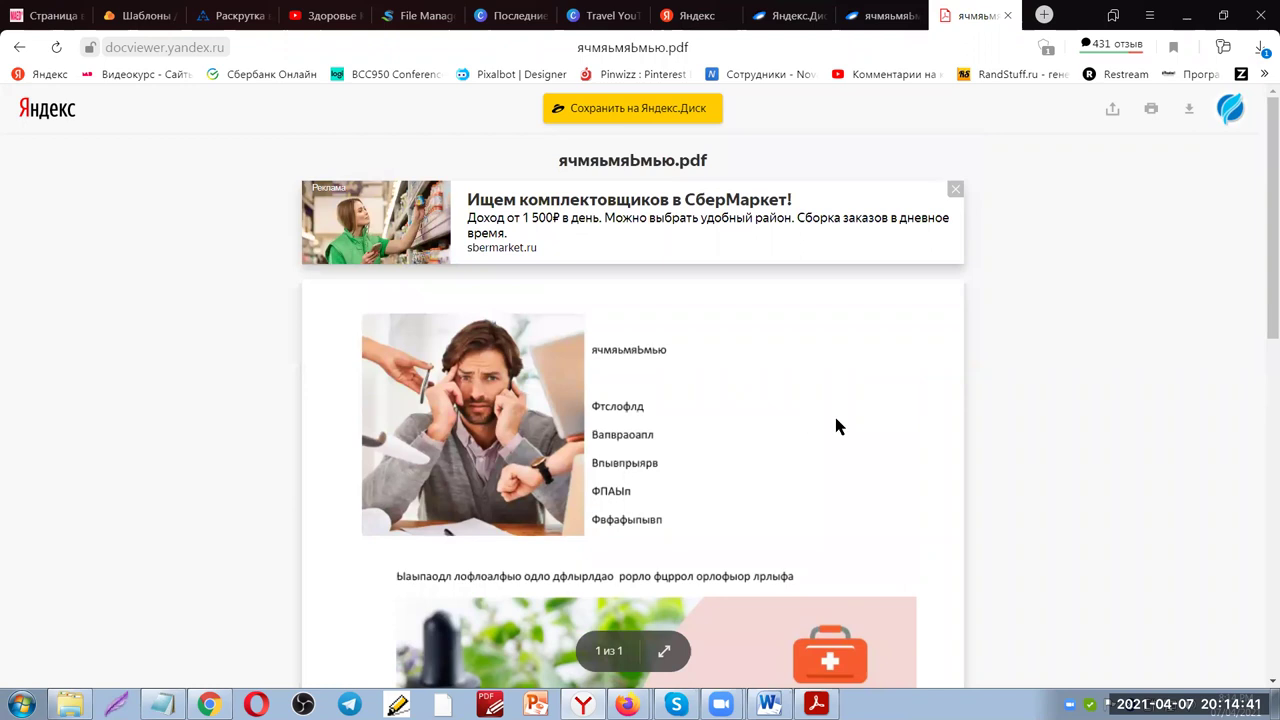
{"action": "scroll", "coordinate": [838, 440], "scroll_direction": "down", "scroll_amount": 2}
{"action": "scroll", "coordinate": [1010, 550], "scroll_direction": "down", "scroll_amount": 3}
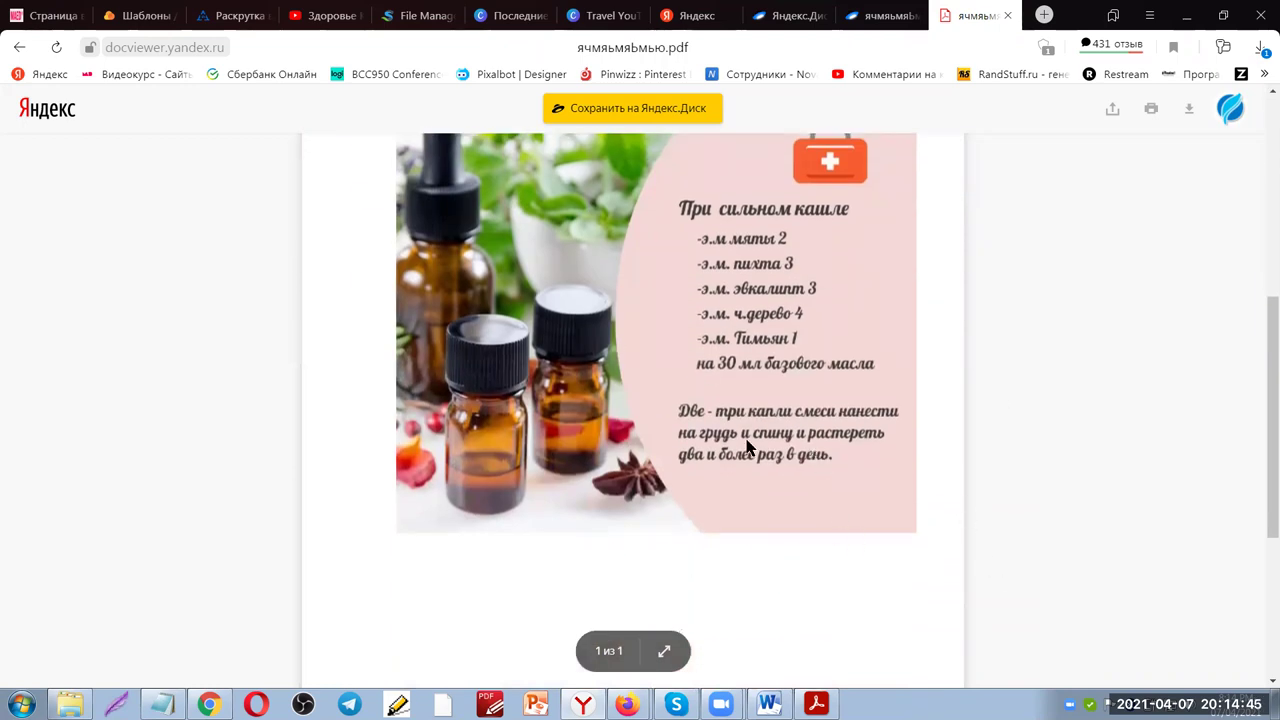
{"action": "scroll", "coordinate": [905, 460], "scroll_direction": "down", "scroll_amount": 3}
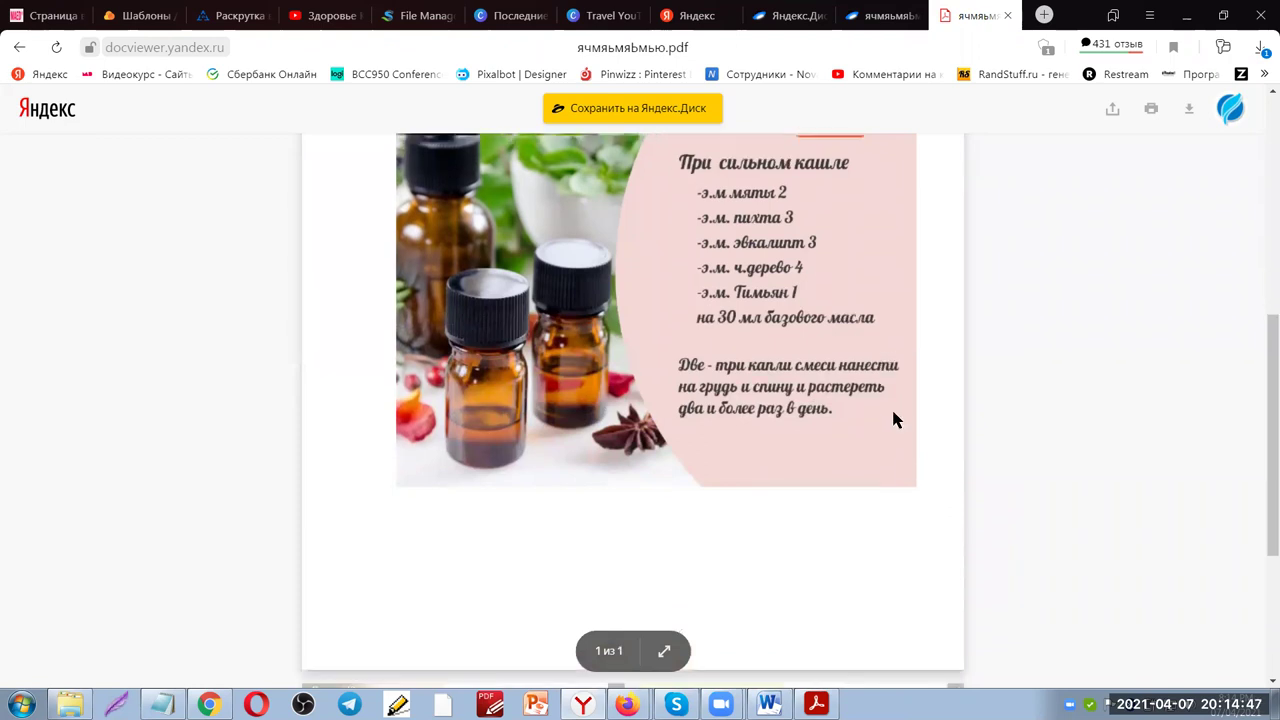
{"action": "scroll", "coordinate": [761, 430], "scroll_direction": "up", "scroll_amount": 5}
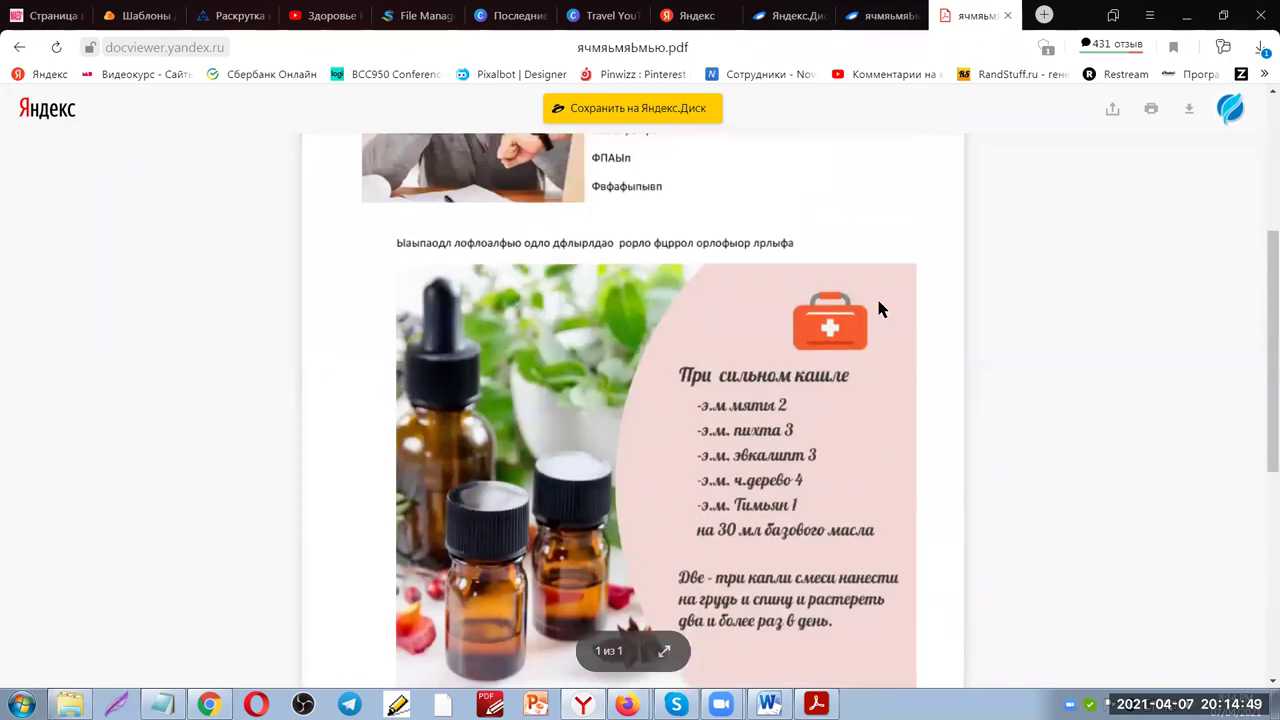
Close both PDF tabs and the upload summary panel, returning to the Подарки folder
{"action": "left_click", "coordinate": [1008, 17]}
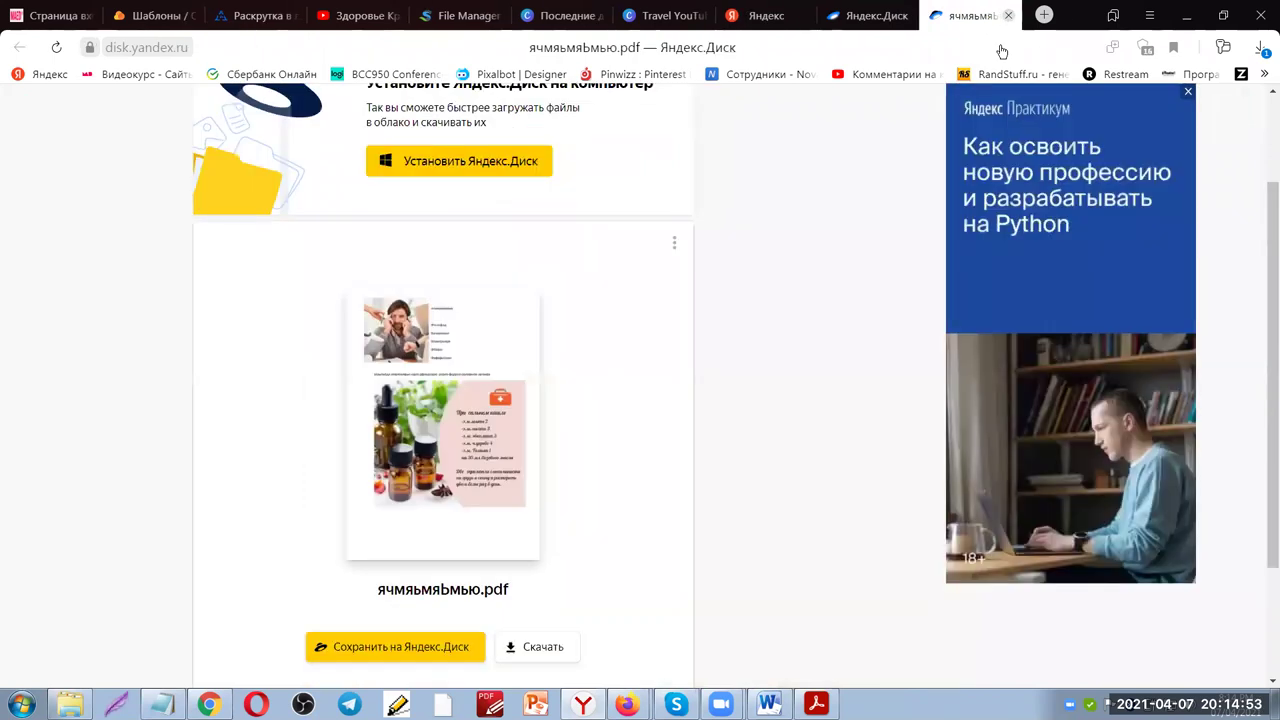
{"action": "left_click", "coordinate": [1008, 17]}
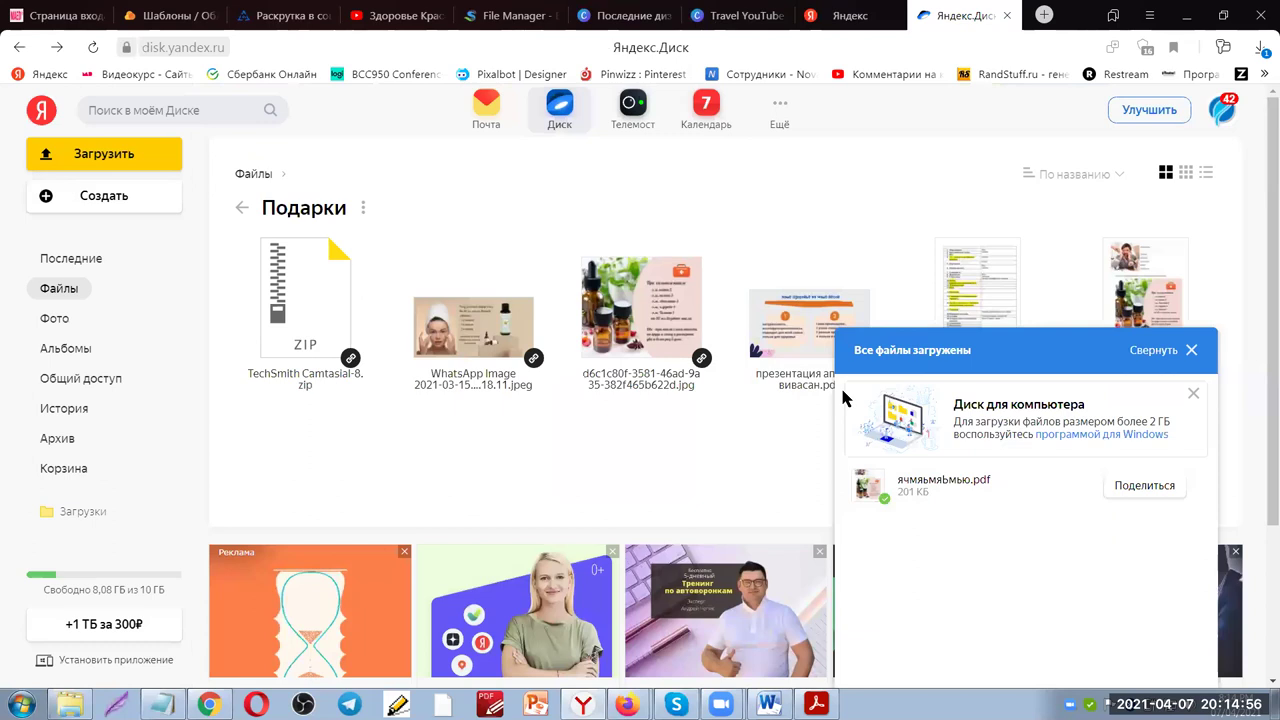
{"action": "left_click", "coordinate": [1191, 351]}
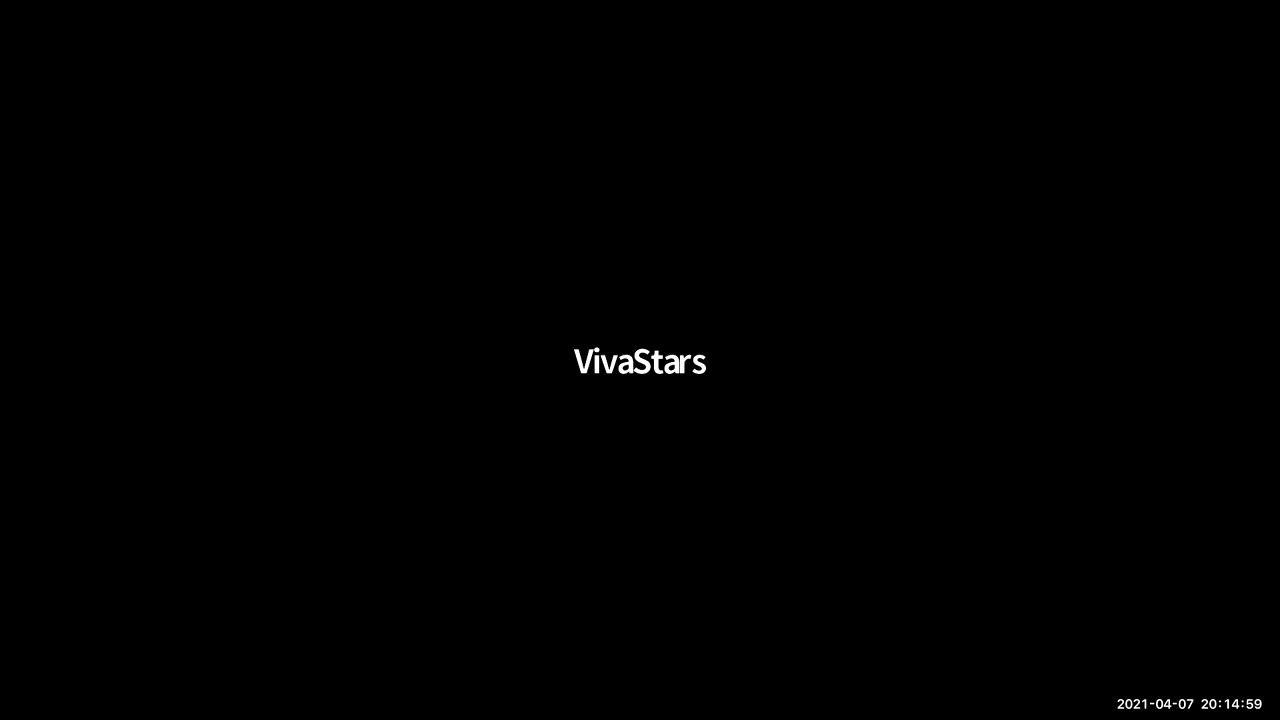